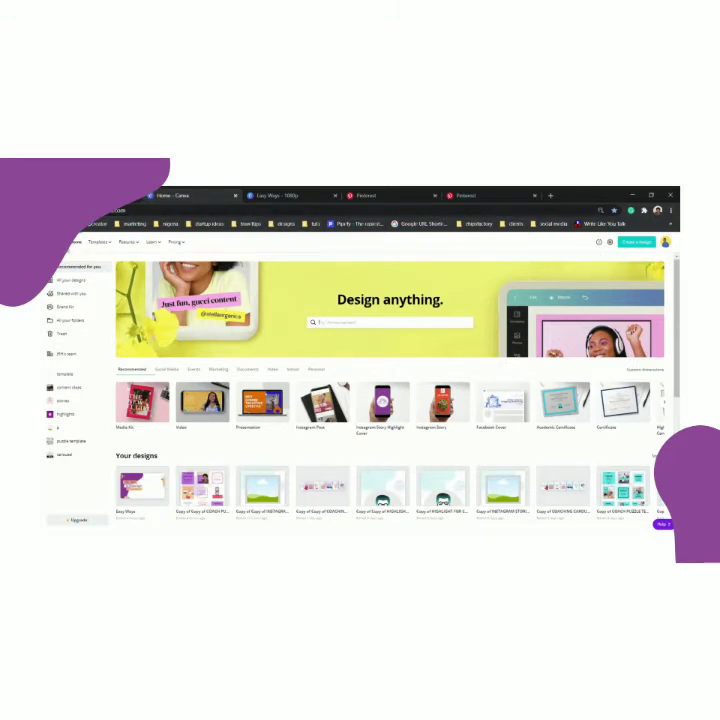
Look through all designs, the designs shared with you, the Brand Kit and the overview of all folders.
{"action": "mouse_move", "coordinate": [103, 244]}
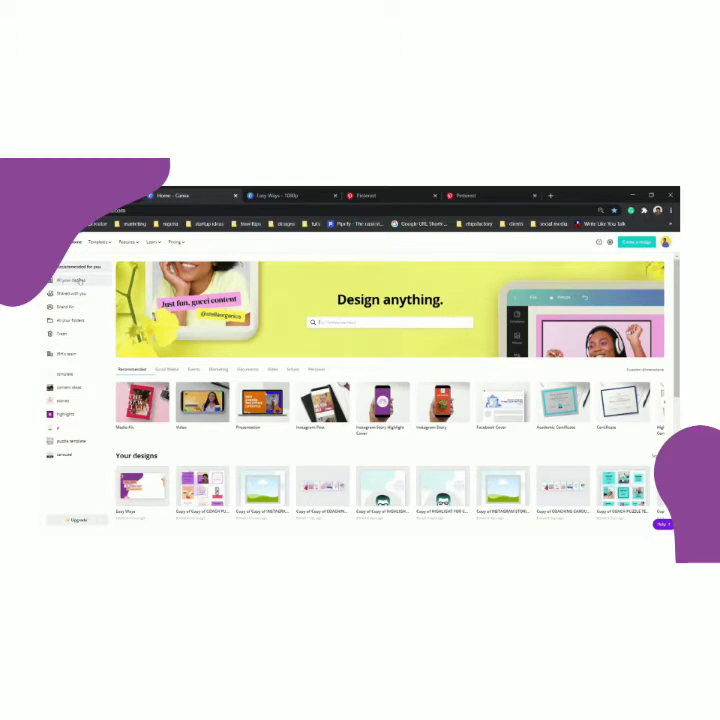
{"action": "left_click", "coordinate": [75, 281]}
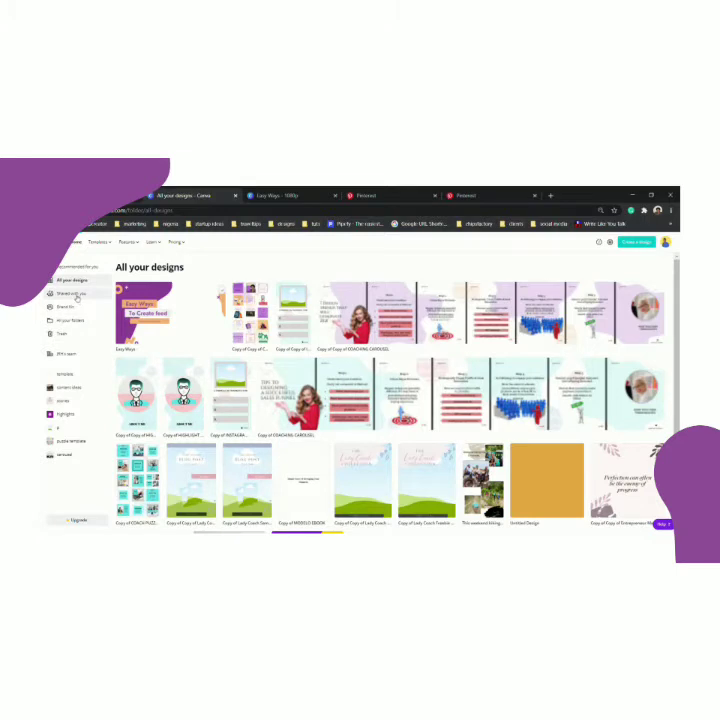
{"action": "left_click", "coordinate": [78, 296]}
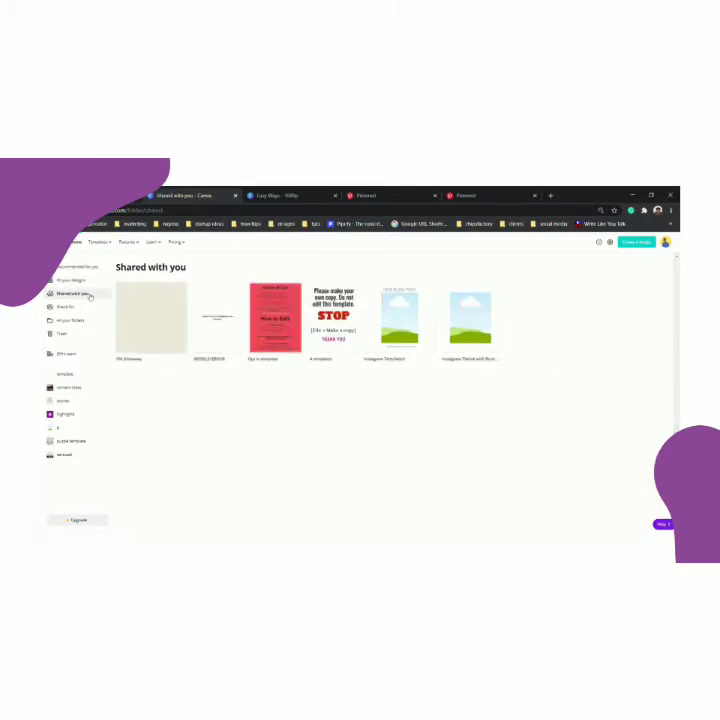
{"action": "left_click", "coordinate": [87, 308]}
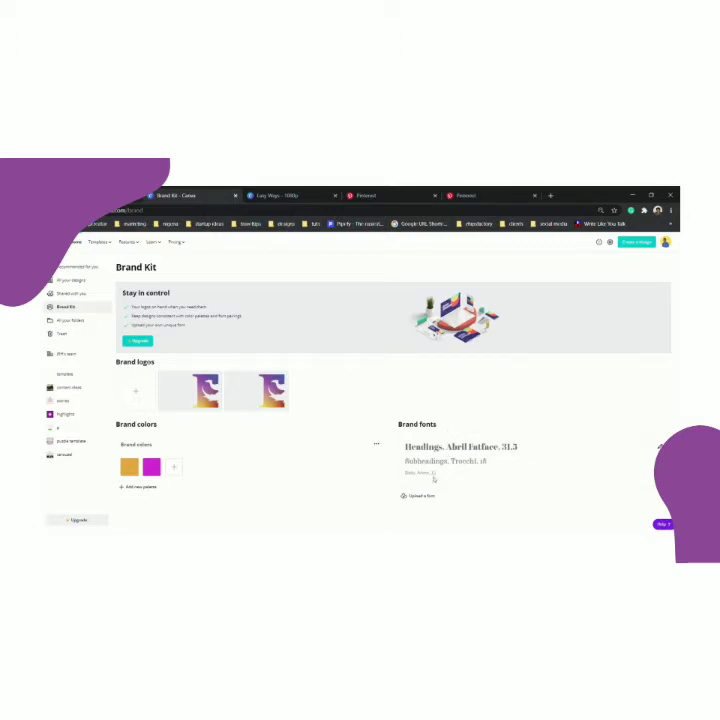
{"action": "left_click", "coordinate": [70, 322]}
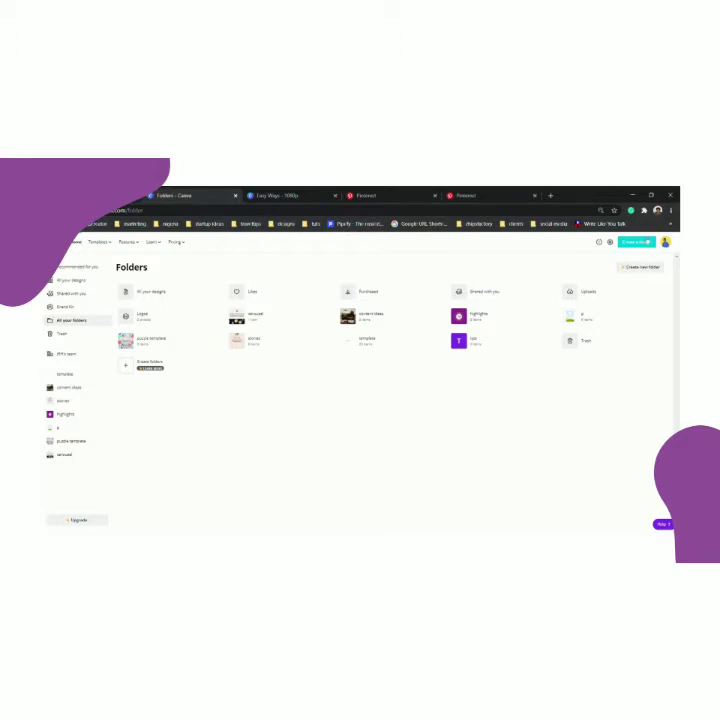
Look over the available design types and create a new blank Instagram Post design.
{"action": "left_click", "coordinate": [647, 242]}
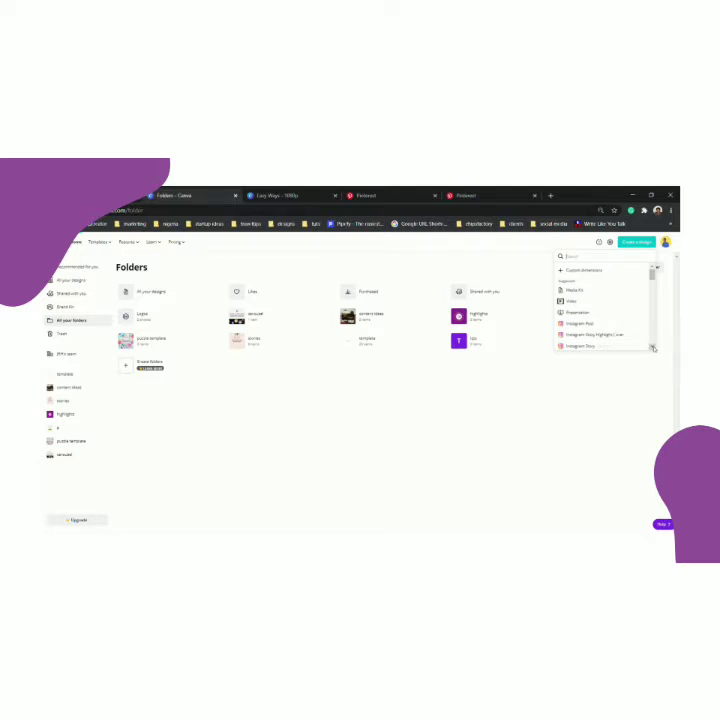
{"action": "scroll", "coordinate": [645, 346], "scroll_direction": "down", "scroll_amount": 3}
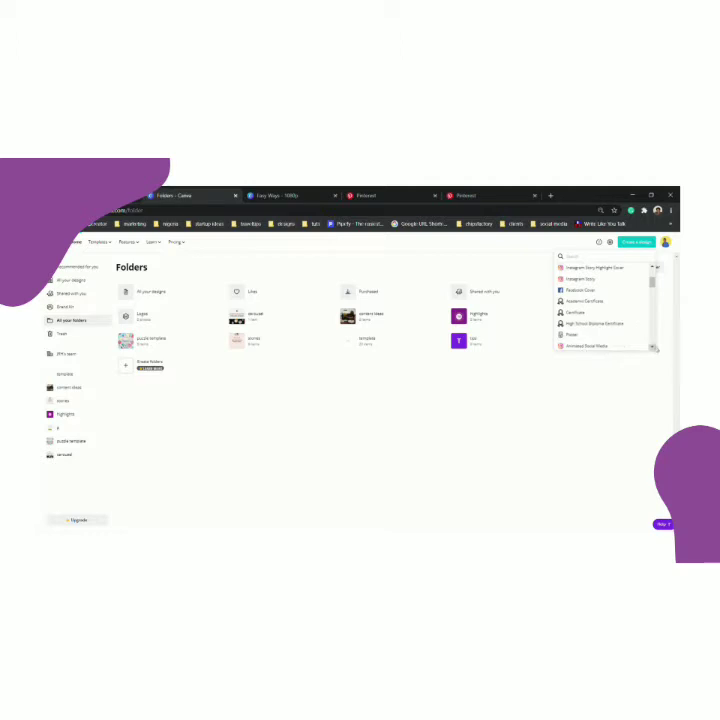
{"action": "scroll", "coordinate": [651, 347], "scroll_direction": "down", "scroll_amount": 5}
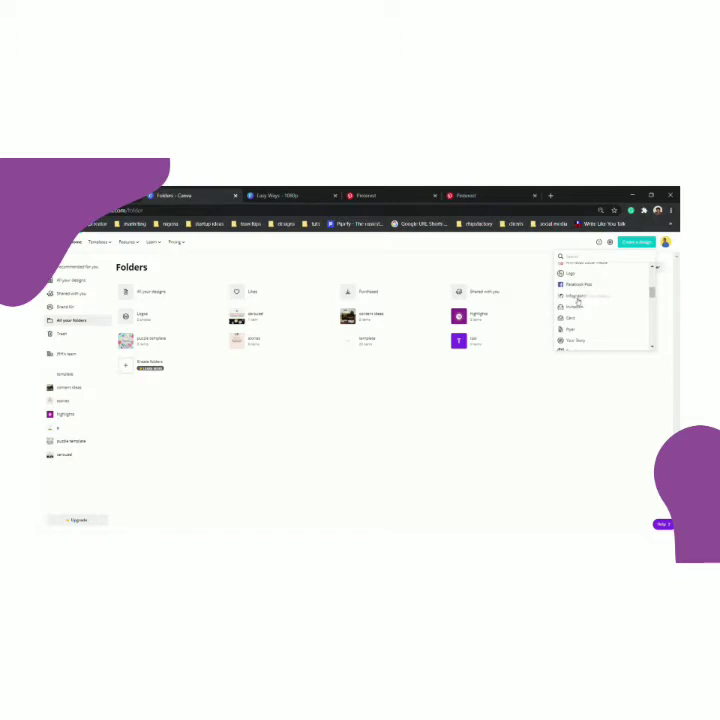
{"action": "scroll", "coordinate": [602, 332], "scroll_direction": "down", "scroll_amount": 2}
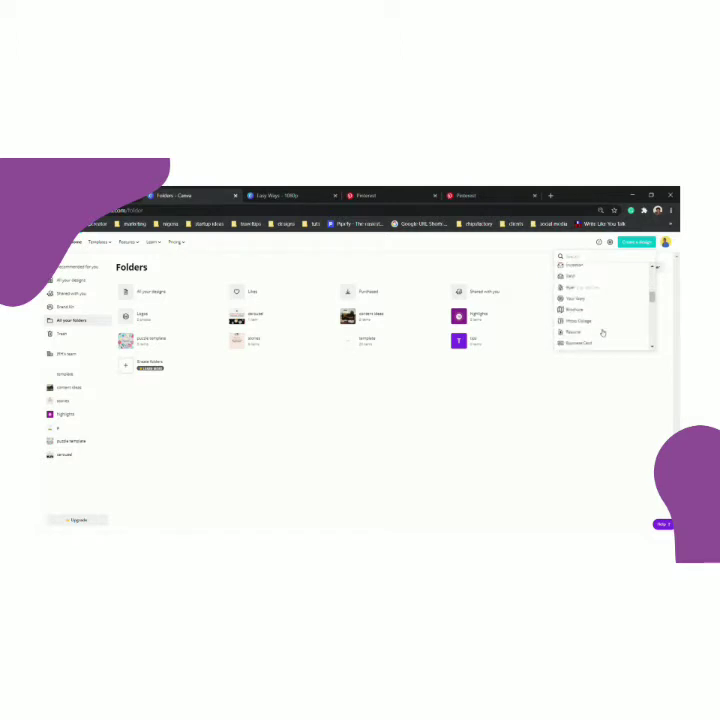
{"action": "scroll", "coordinate": [602, 332], "scroll_direction": "down", "scroll_amount": 2}
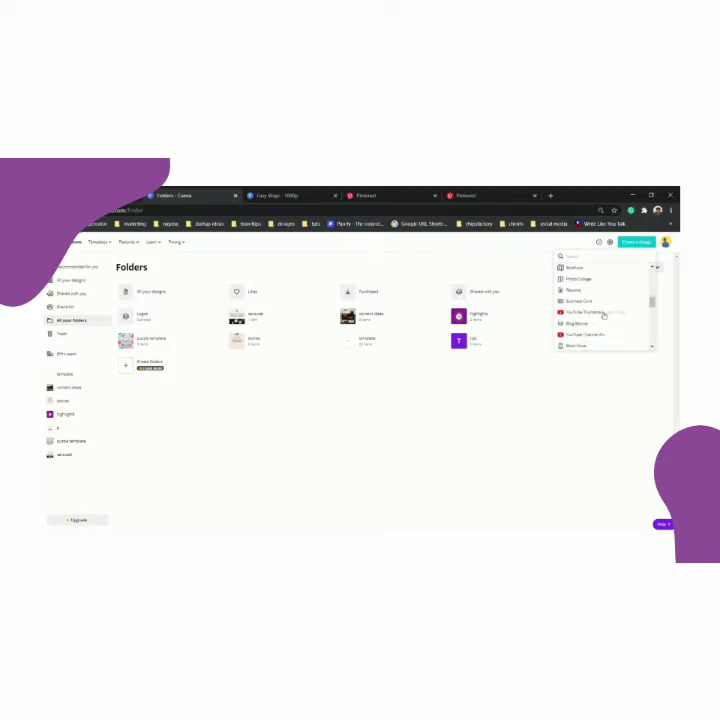
{"action": "scroll", "coordinate": [603, 339], "scroll_direction": "down", "scroll_amount": 2}
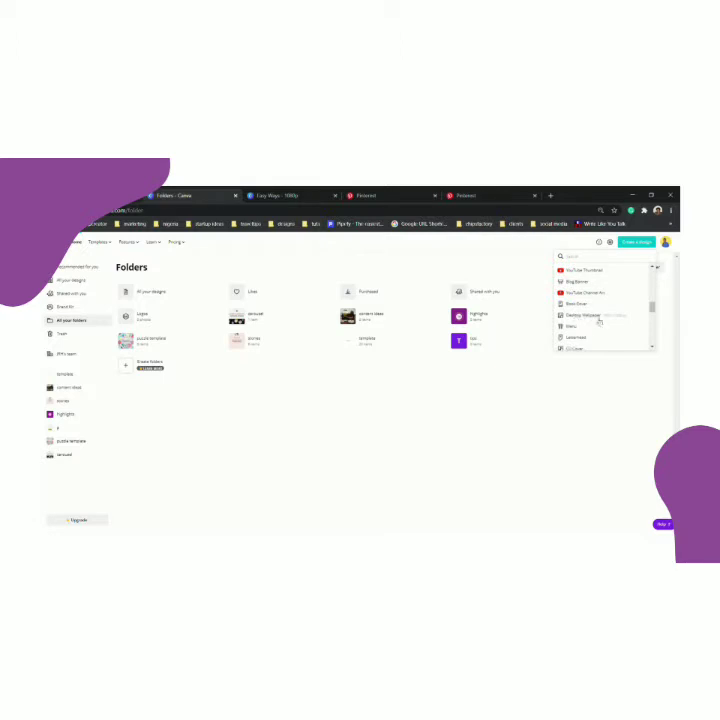
{"action": "scroll", "coordinate": [598, 321], "scroll_direction": "down", "scroll_amount": 5}
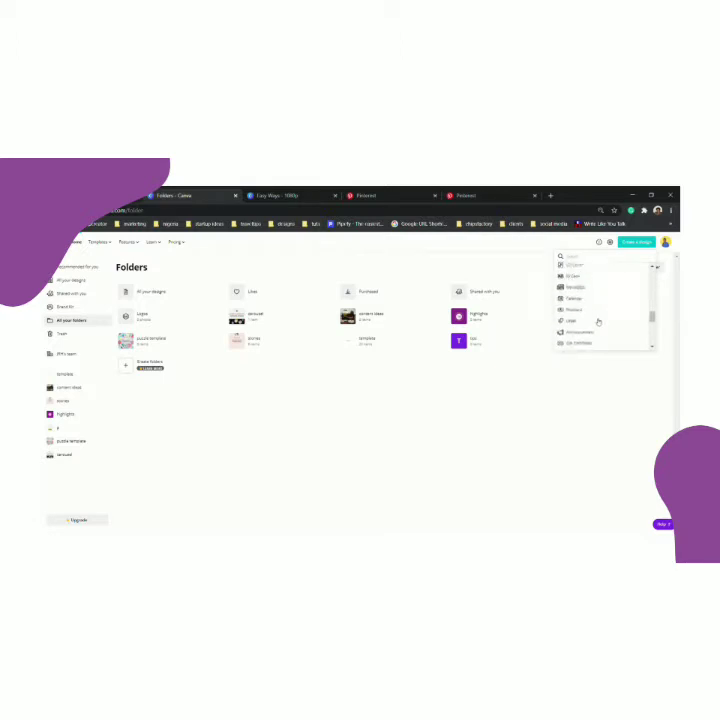
{"action": "scroll", "coordinate": [598, 321], "scroll_direction": "up", "scroll_amount": 10}
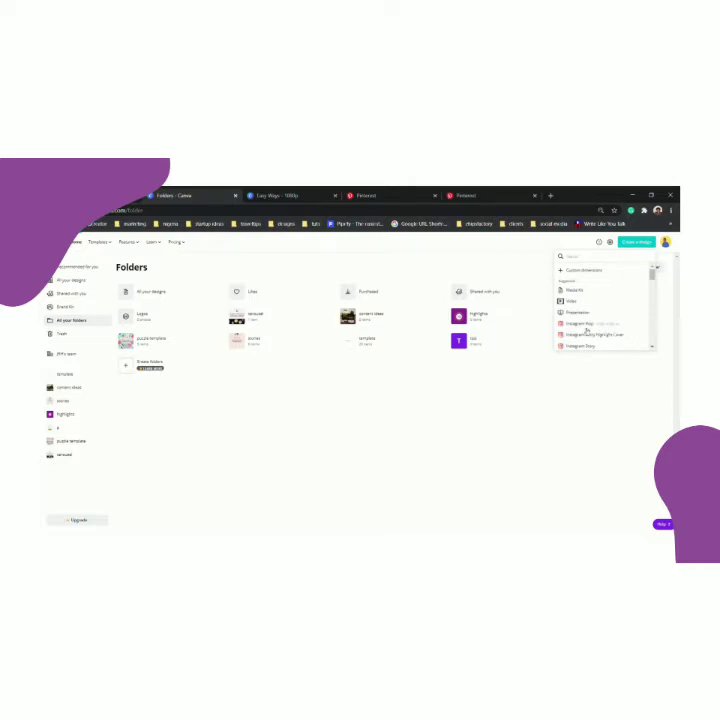
{"action": "left_click", "coordinate": [583, 325]}
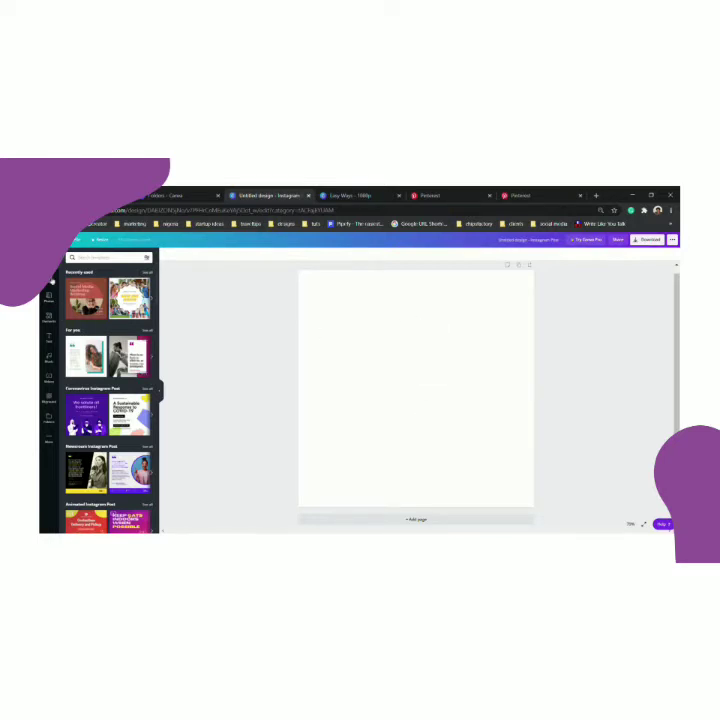
Insert the snowy mountain landscape with the yellow tree from the trending photos into the blank page.
{"action": "left_click", "coordinate": [52, 280]}
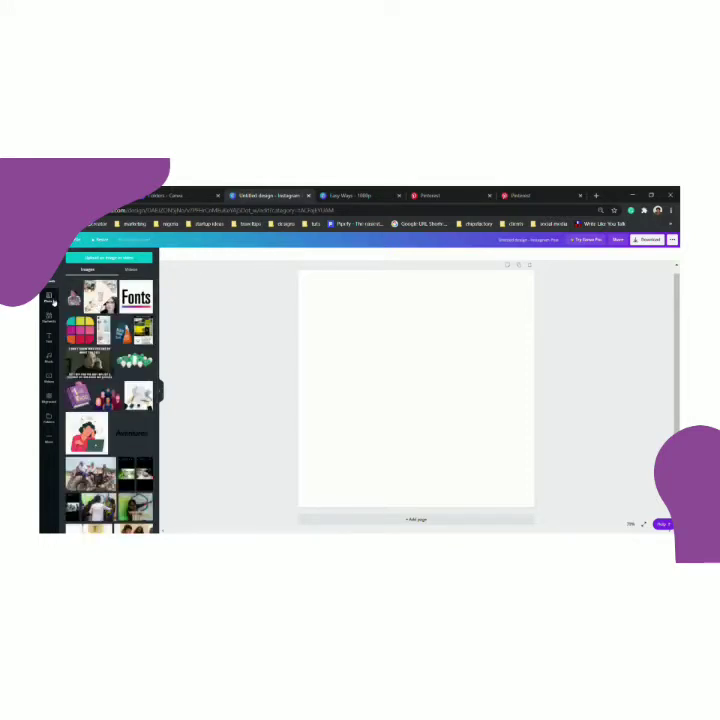
{"action": "left_click", "coordinate": [124, 269]}
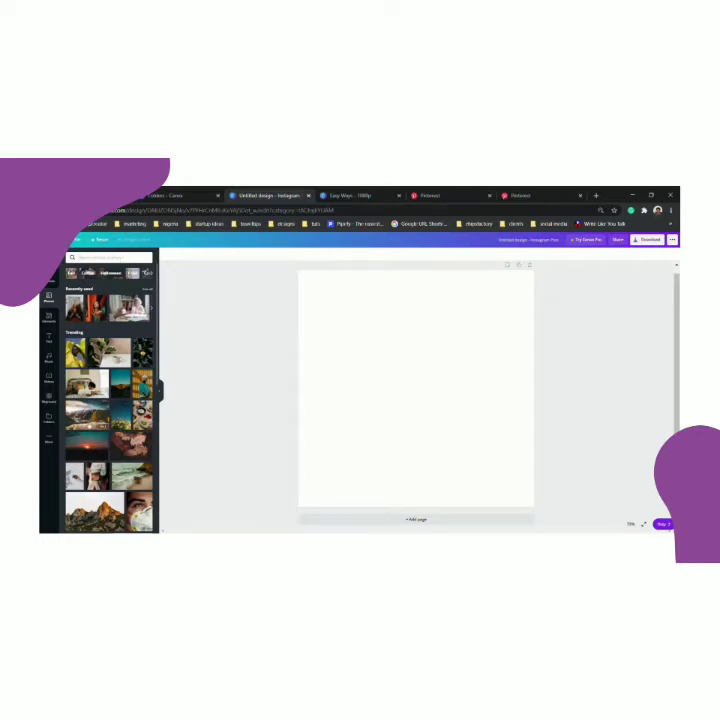
{"action": "left_click", "coordinate": [98, 422]}
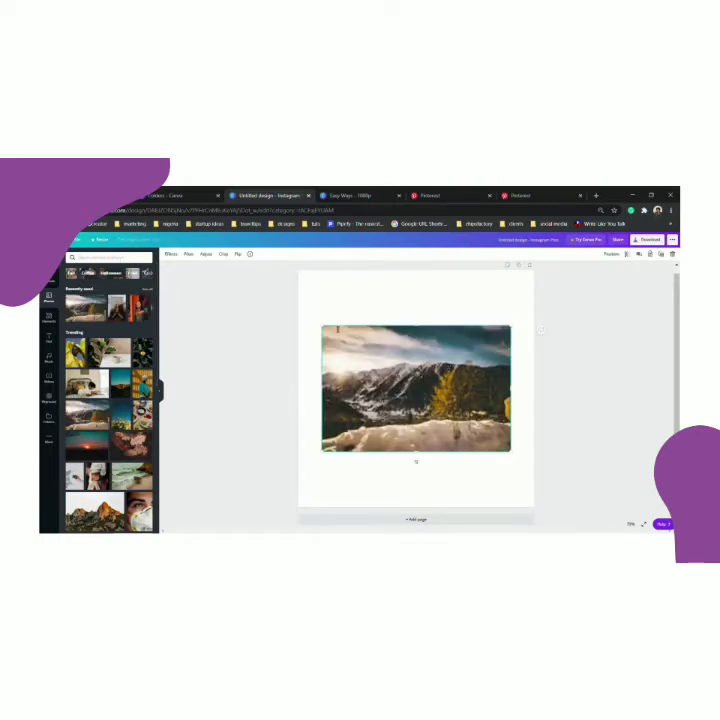
Stretch the mountain photo in all directions until it fills the entire square page.
{"action": "left_click_drag", "start_coordinate": [322, 326], "coordinate": [317, 292]}
{"action": "left_click_drag", "start_coordinate": [512, 389], "coordinate": [537, 401]}
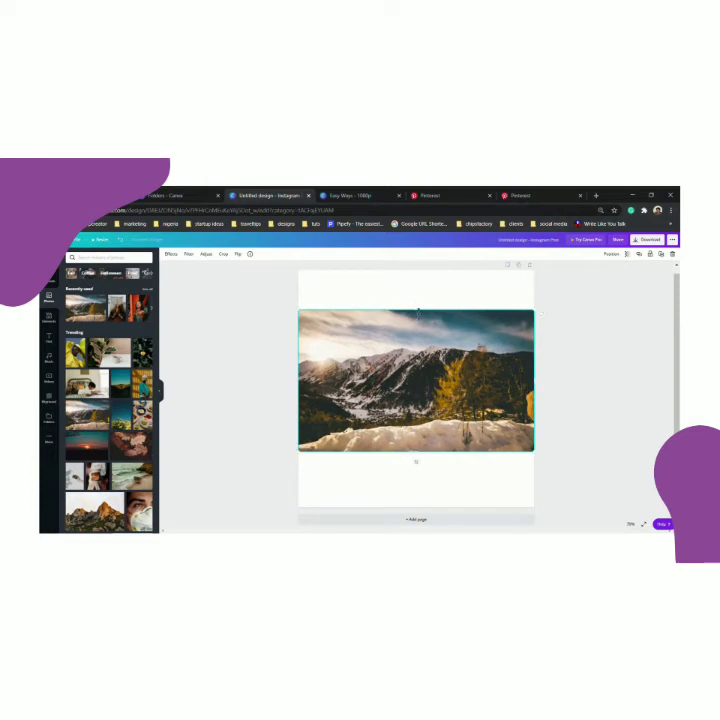
{"action": "left_click_drag", "start_coordinate": [418, 312], "coordinate": [420, 271]}
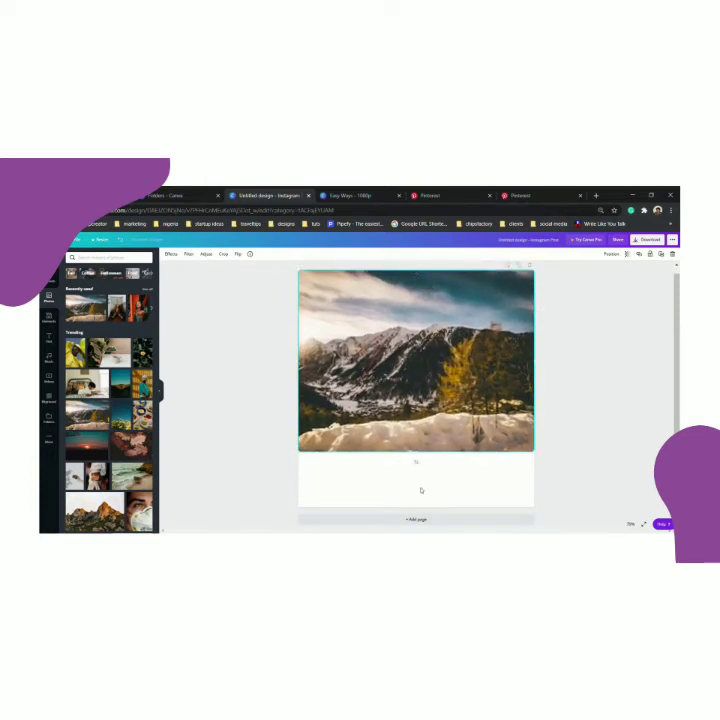
{"action": "left_click_drag", "start_coordinate": [418, 457], "coordinate": [425, 509]}
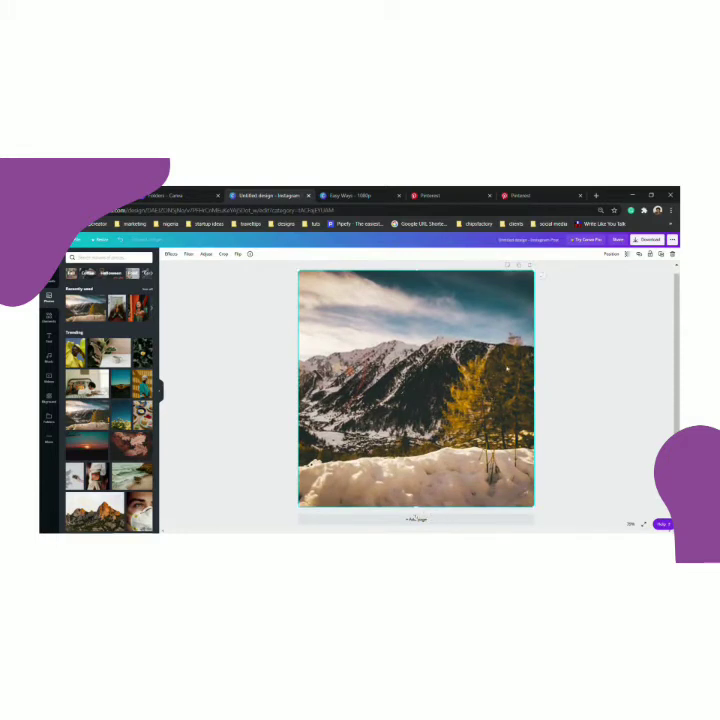
Add a blank second page after the mountain photo page and review both pages.
{"action": "left_click", "coordinate": [530, 264]}
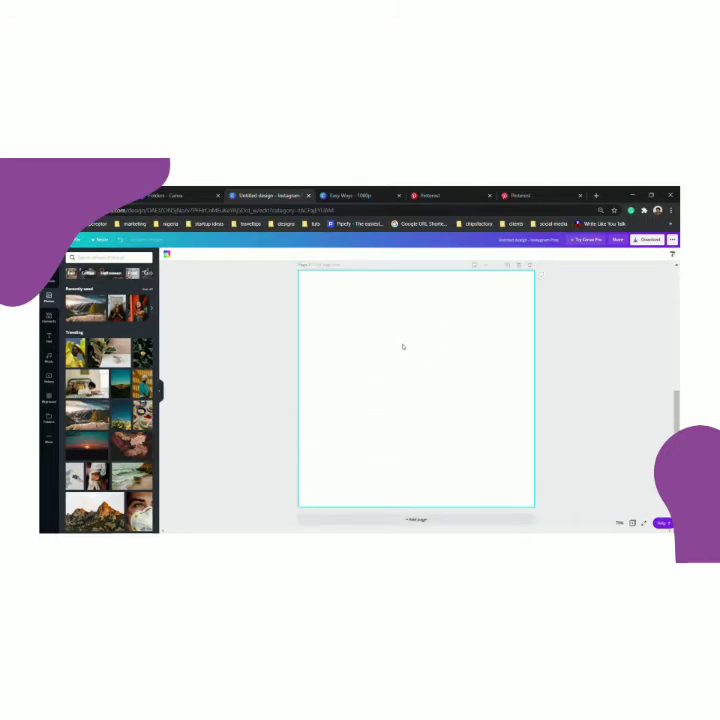
{"action": "scroll", "coordinate": [470, 357], "scroll_direction": "up", "scroll_amount": 1}
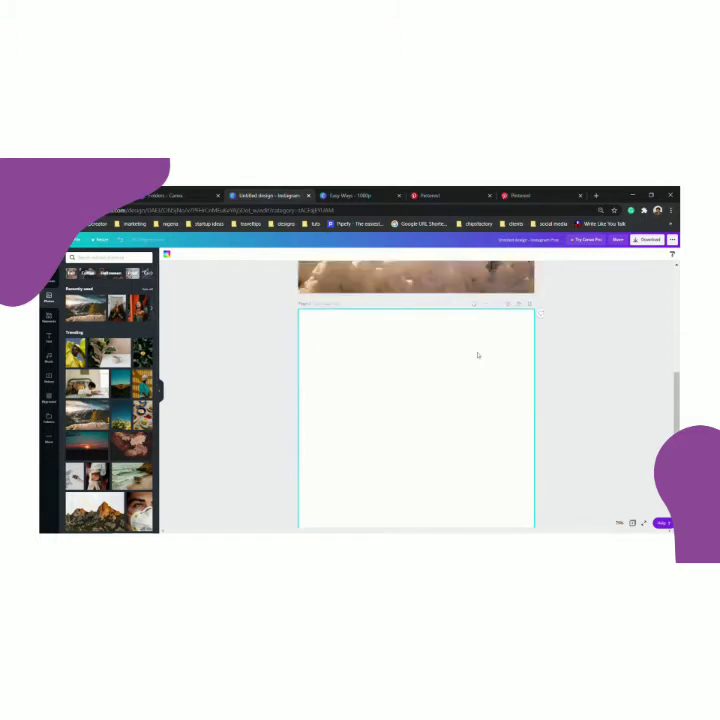
{"action": "scroll", "coordinate": [478, 355], "scroll_direction": "up", "scroll_amount": 5}
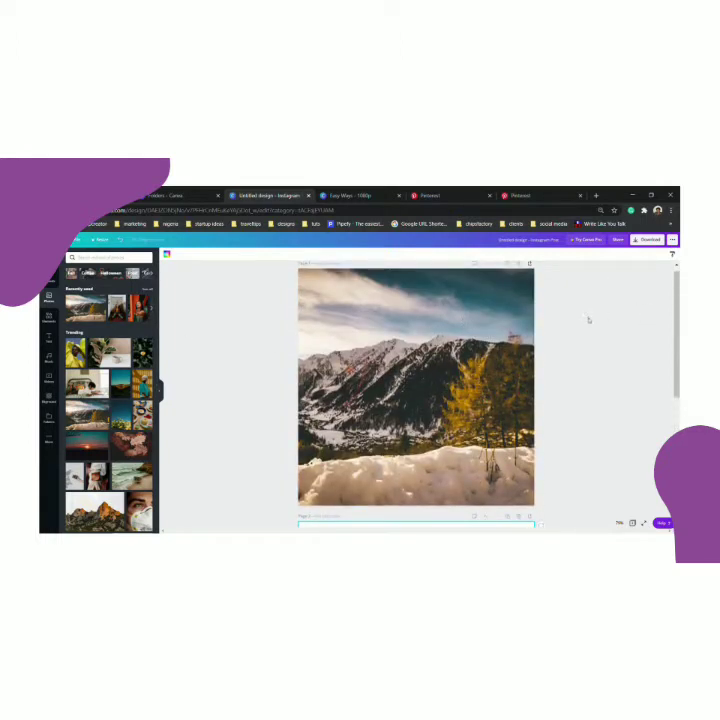
{"action": "scroll", "coordinate": [413, 385], "scroll_direction": "down", "scroll_amount": 3}
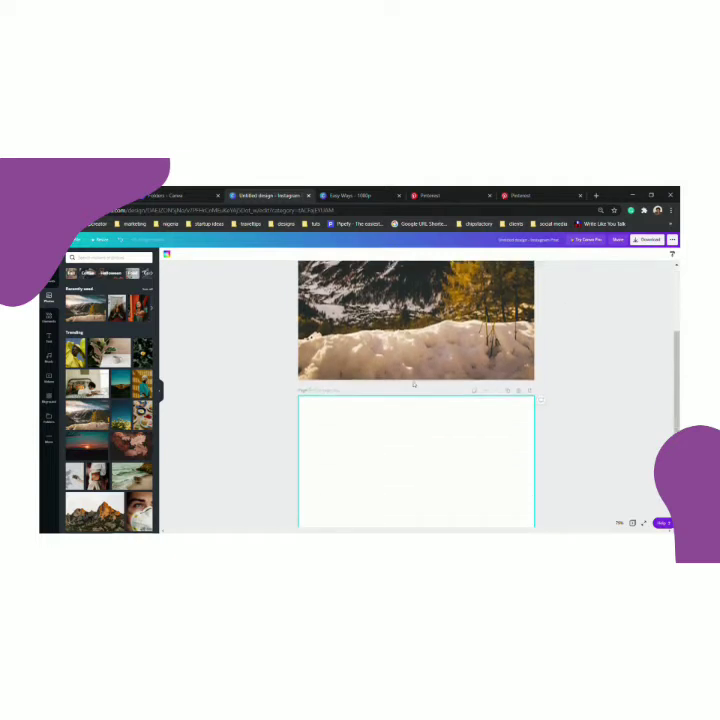
{"action": "scroll", "coordinate": [413, 384], "scroll_direction": "down", "scroll_amount": 1}
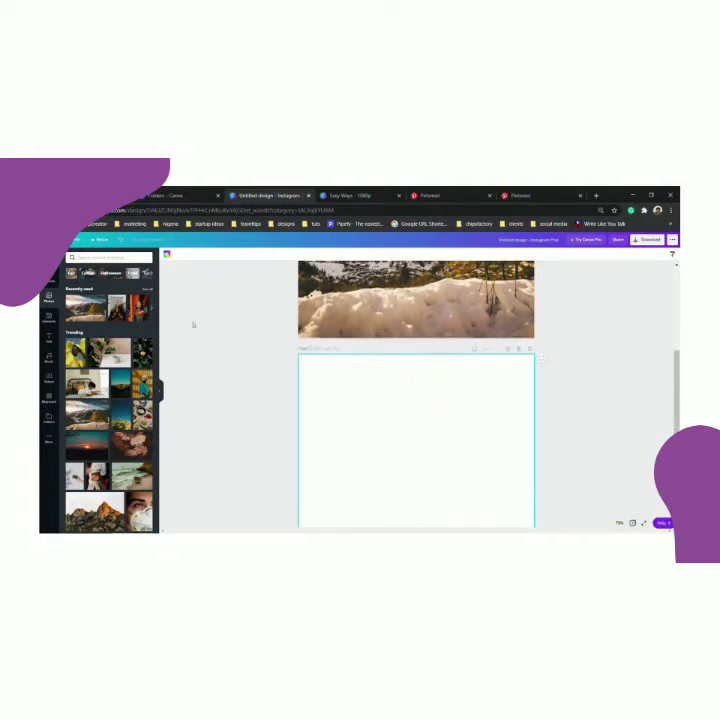
{"action": "scroll", "coordinate": [362, 358], "scroll_direction": "down", "scroll_amount": 2}
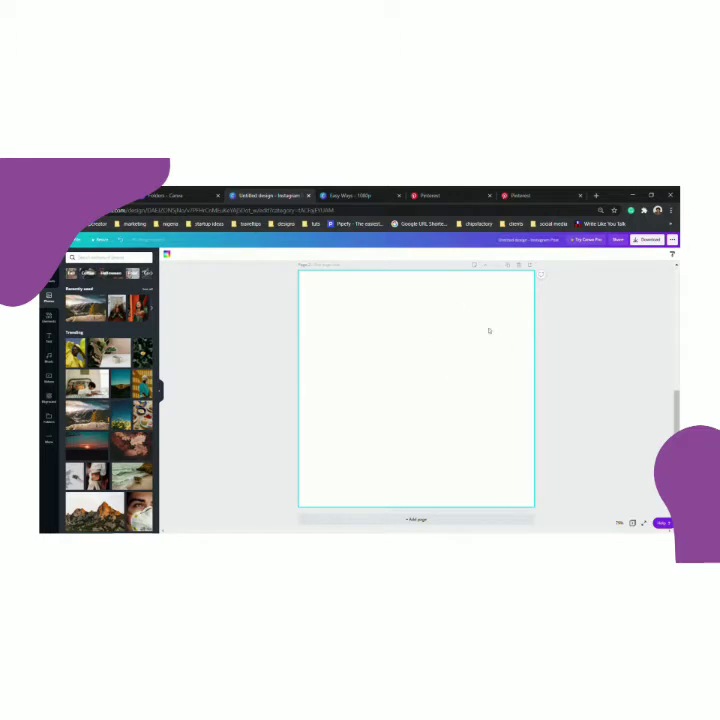
{"action": "scroll", "coordinate": [414, 392], "scroll_direction": "up", "scroll_amount": 2}
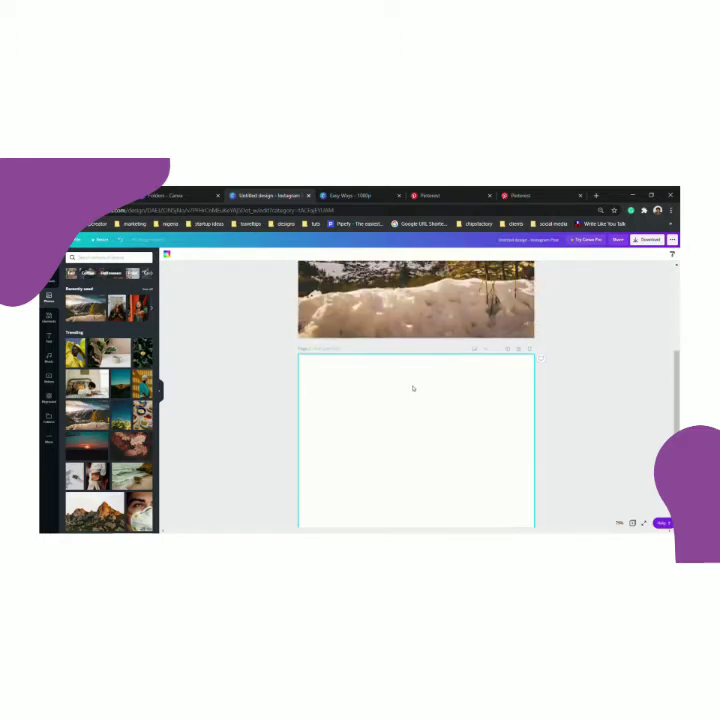
Add a blank third page at the end of the design and select the blank second page.
{"action": "scroll", "coordinate": [394, 409], "scroll_direction": "down", "scroll_amount": 2}
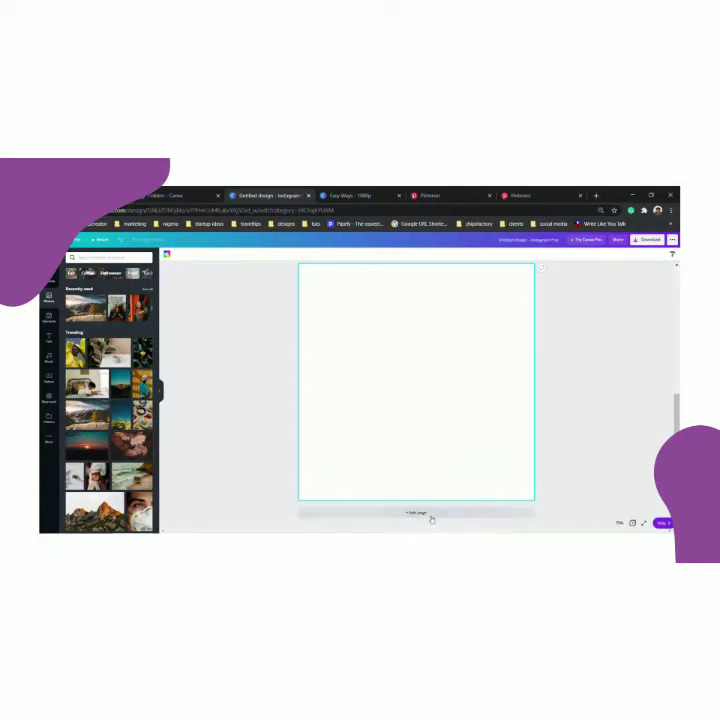
{"action": "scroll", "coordinate": [449, 465], "scroll_direction": "up", "scroll_amount": 6}
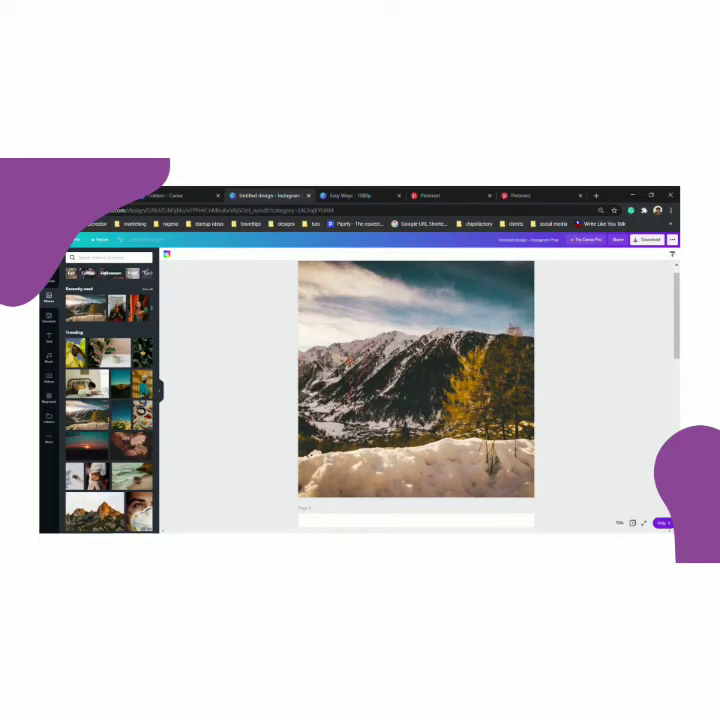
{"action": "scroll", "coordinate": [352, 396], "scroll_direction": "down", "scroll_amount": 4}
{"action": "left_click", "coordinate": [352, 396]}
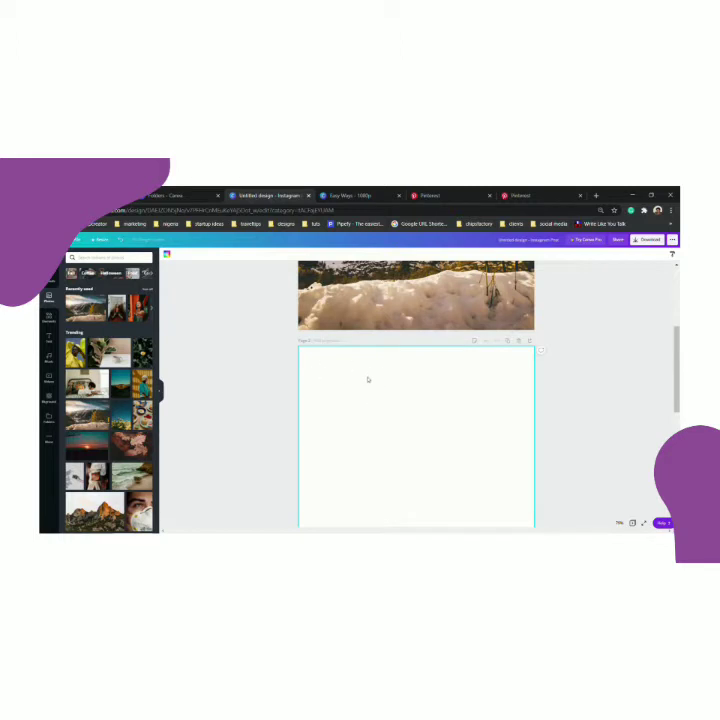
Add the "White Christmas" font combination to the blank second page.
{"action": "left_click", "coordinate": [49, 342]}
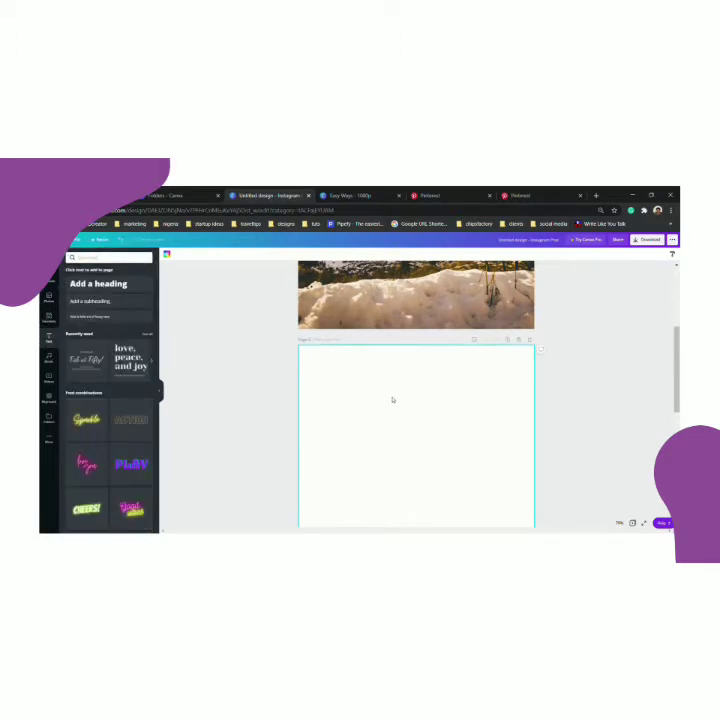
{"action": "scroll", "coordinate": [392, 399], "scroll_direction": "down", "scroll_amount": 1}
{"action": "scroll", "coordinate": [392, 399], "scroll_direction": "down", "scroll_amount": 1}
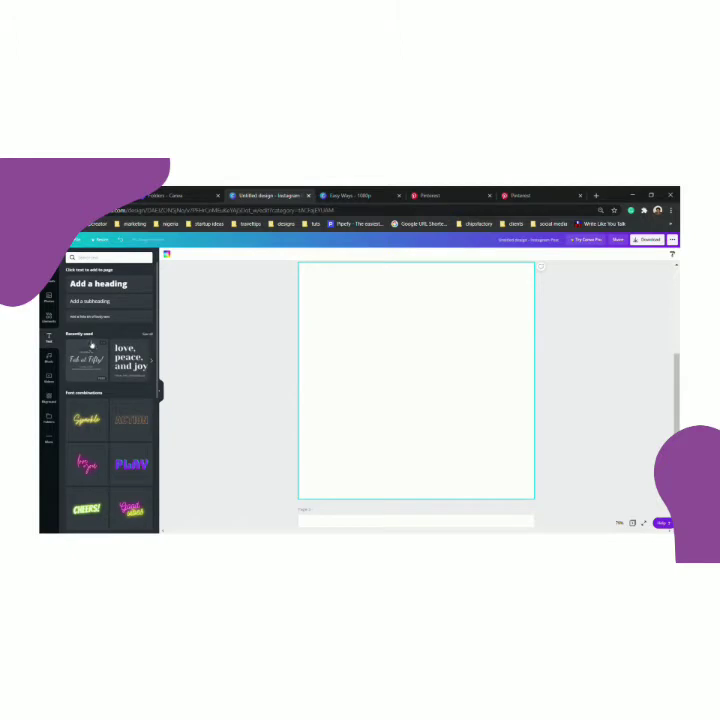
{"action": "scroll", "coordinate": [113, 371], "scroll_direction": "down", "scroll_amount": 3}
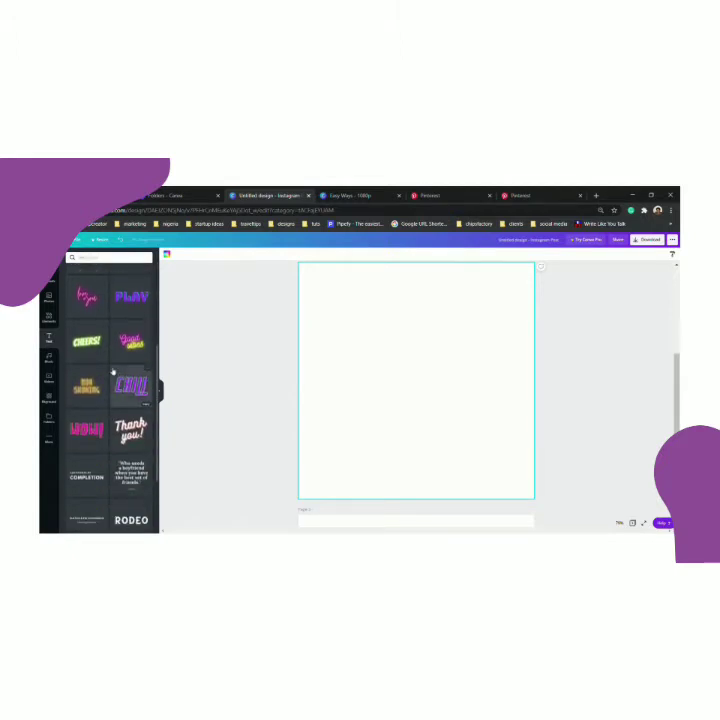
{"action": "scroll", "coordinate": [113, 371], "scroll_direction": "down", "scroll_amount": 2}
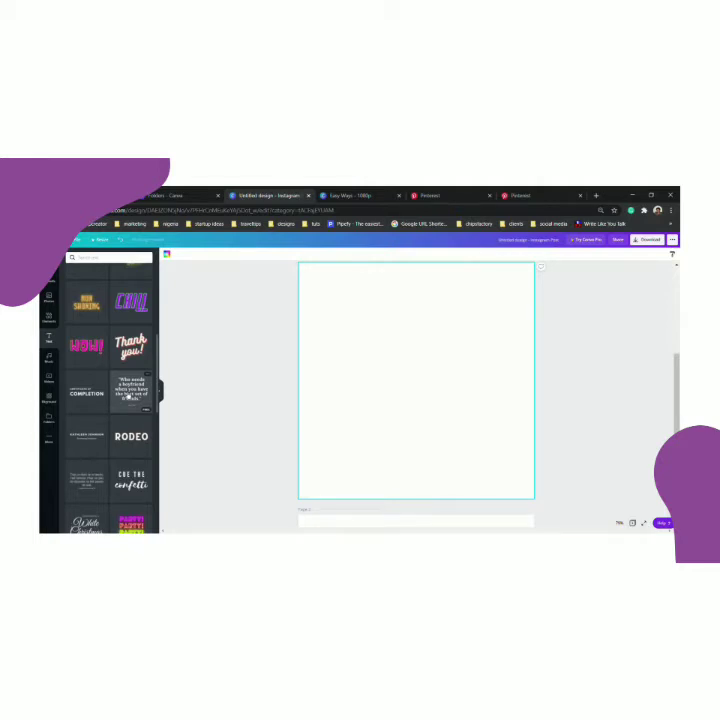
{"action": "scroll", "coordinate": [128, 394], "scroll_direction": "down", "scroll_amount": 2}
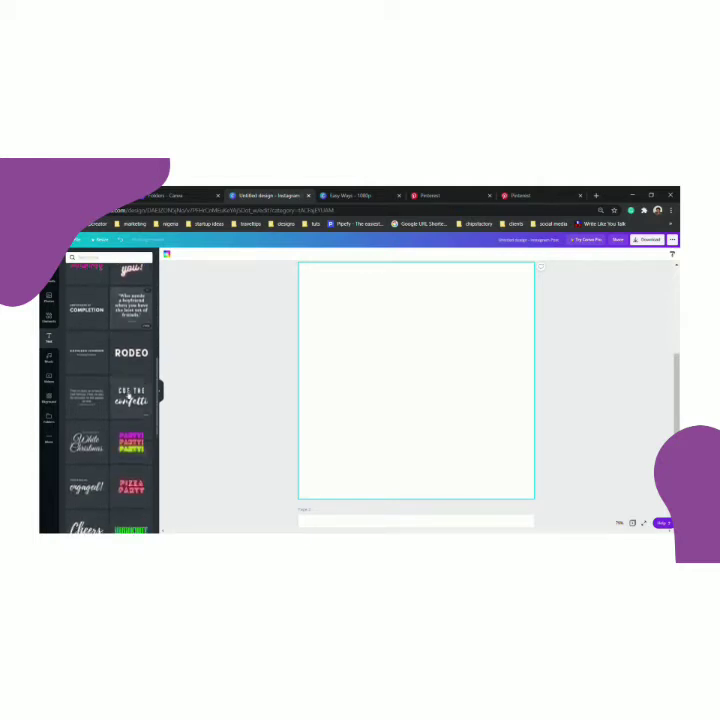
{"action": "left_click", "coordinate": [92, 444]}
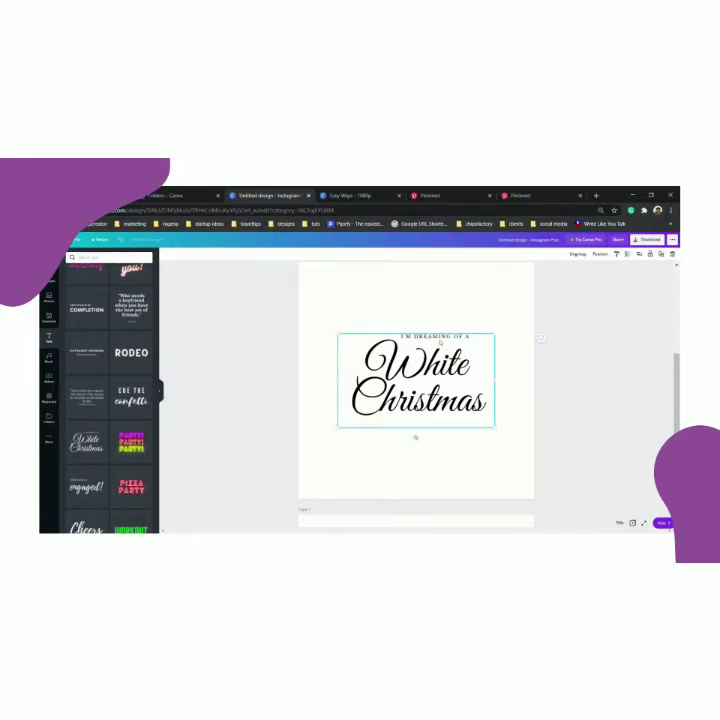
Check the fonts of both "White Christmas" text lines and shrink the text group on the page.
{"action": "left_click", "coordinate": [437, 351]}
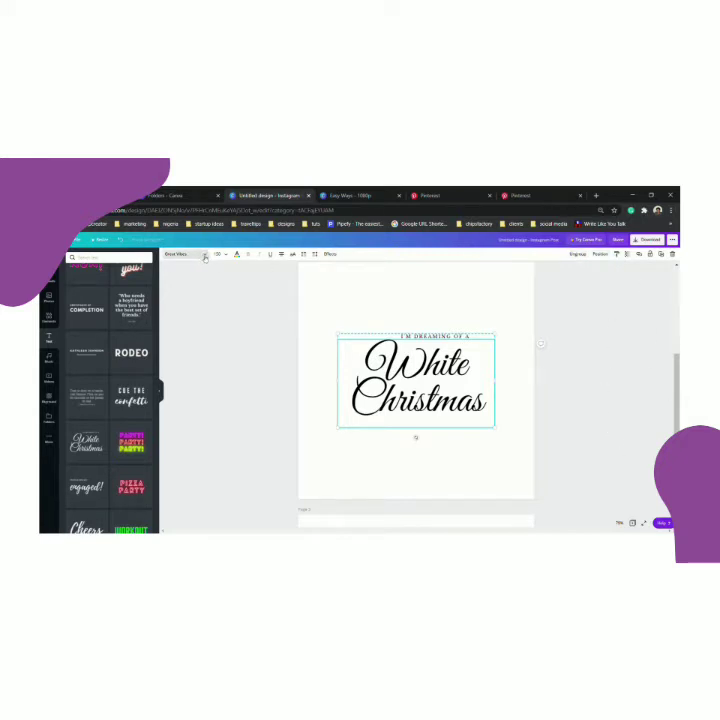
{"action": "left_click", "coordinate": [454, 338]}
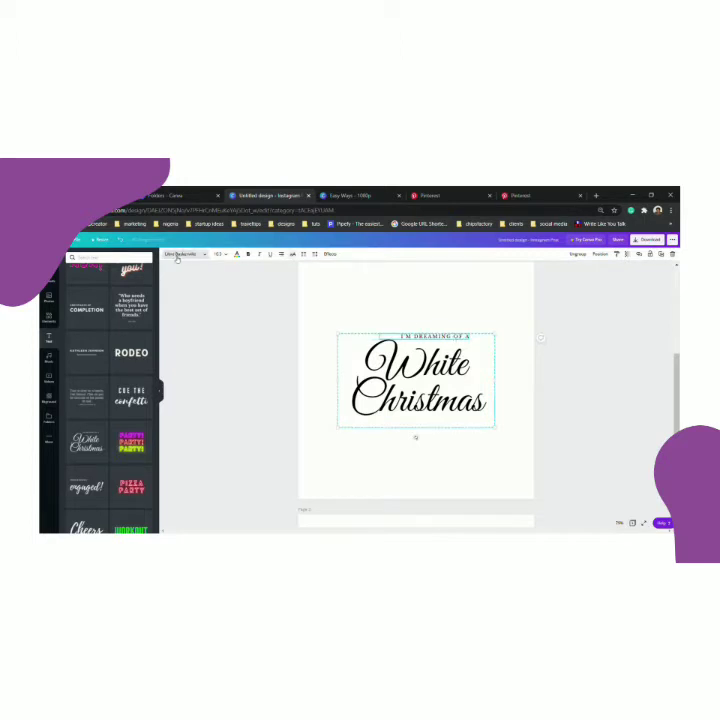
{"action": "left_click", "coordinate": [421, 382]}
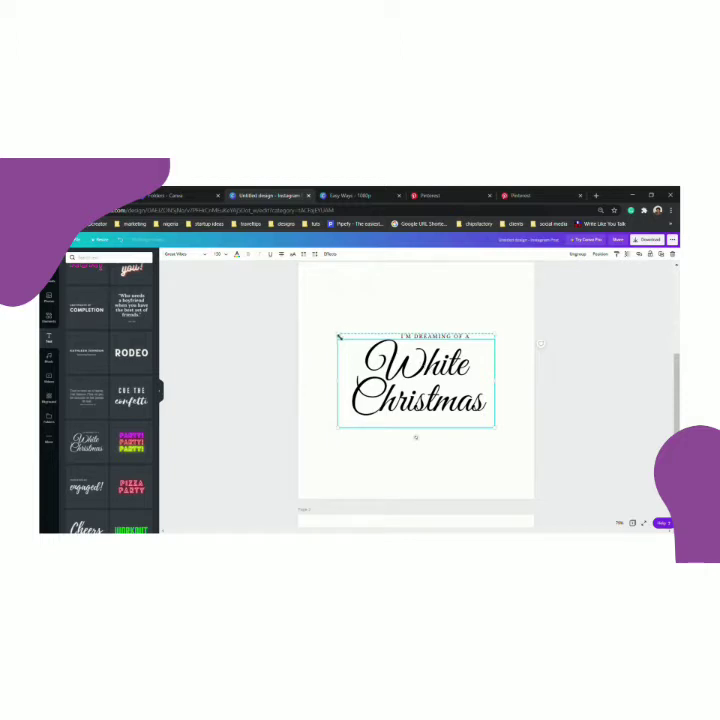
{"action": "left_click_drag", "start_coordinate": [339, 335], "coordinate": [386, 363]}
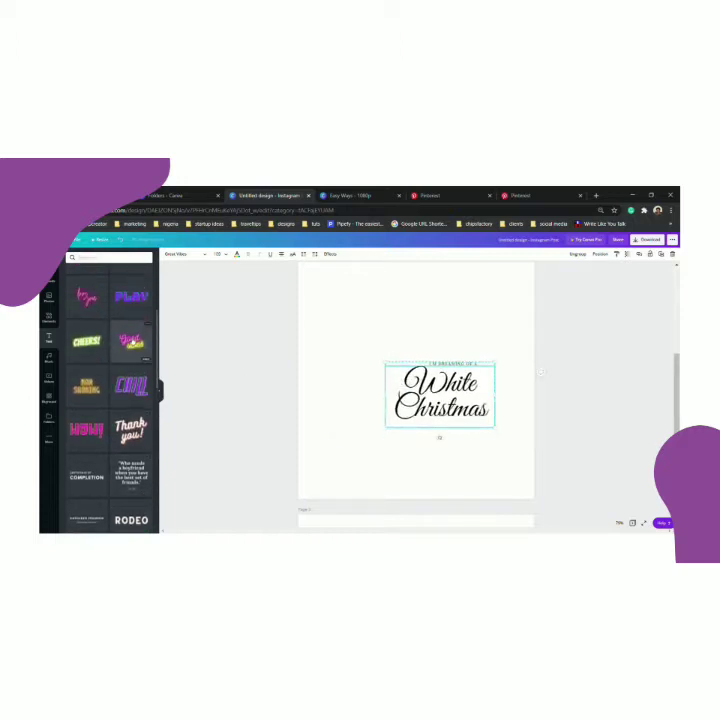
Add the recently used "Fab at Fifty!" text combination to the second page and arrange it above the "White Christmas" text.
{"action": "scroll", "coordinate": [132, 341], "scroll_direction": "up", "scroll_amount": 3}
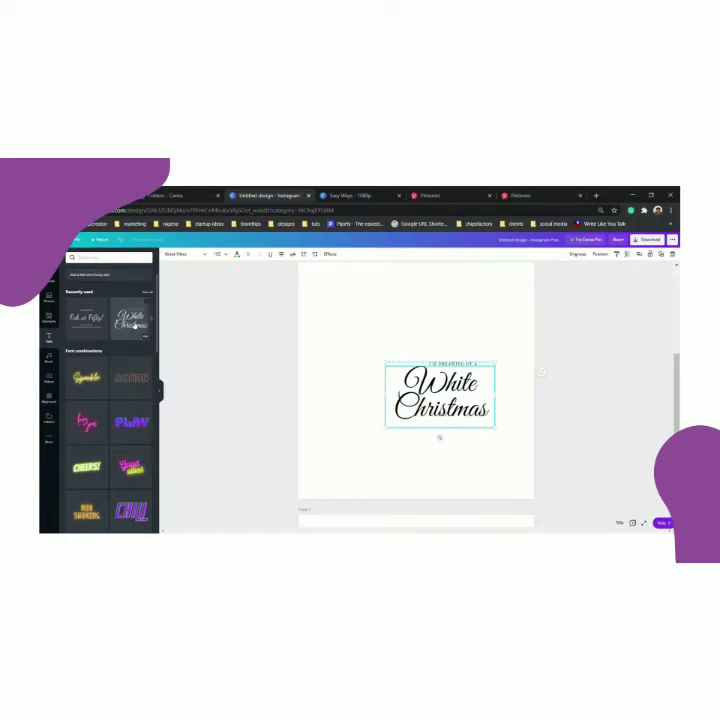
{"action": "left_click", "coordinate": [82, 329]}
{"action": "left_click_drag", "start_coordinate": [441, 369], "coordinate": [431, 310]}
{"action": "left_click_drag", "start_coordinate": [440, 395], "coordinate": [422, 442]}
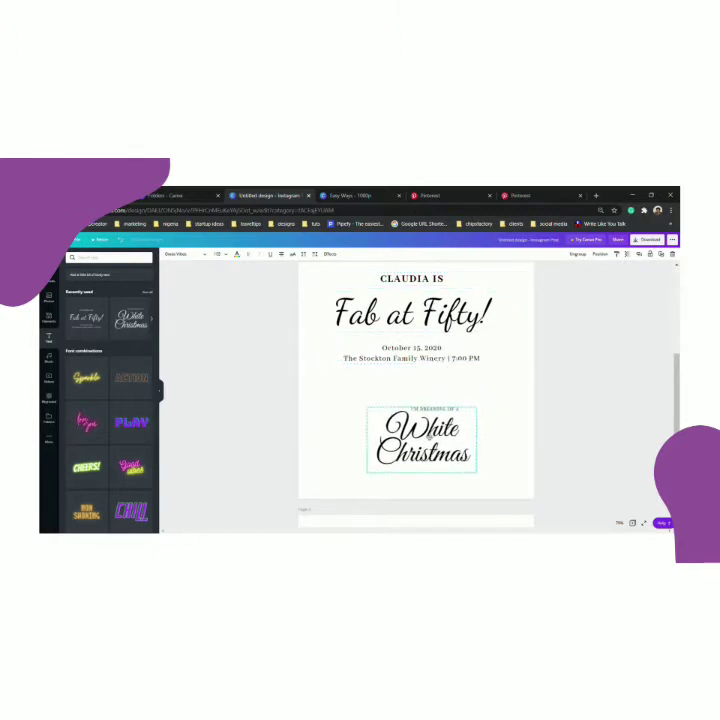
{"action": "left_click_drag", "start_coordinate": [416, 308], "coordinate": [421, 330]}
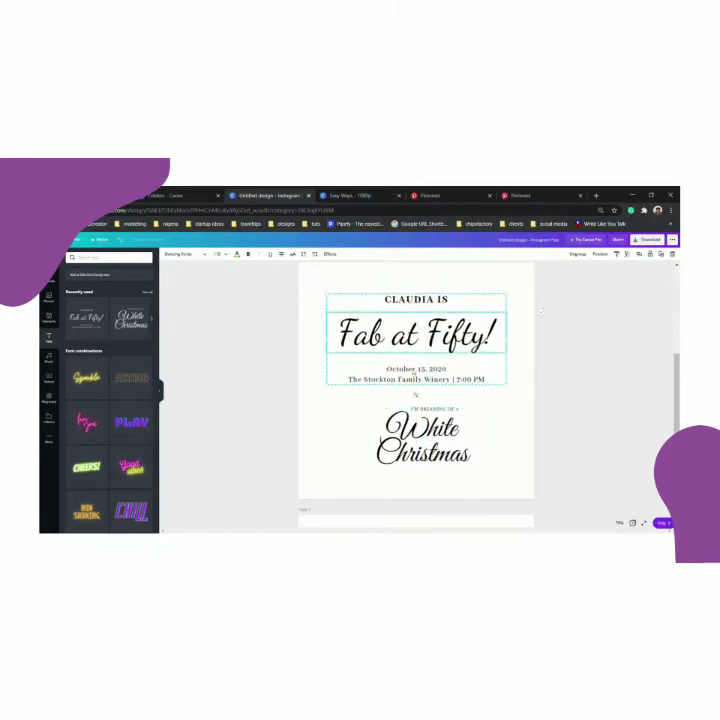
Check which font each line of the "Fab at Fifty!" text combination uses.
{"action": "left_click", "coordinate": [413, 300]}
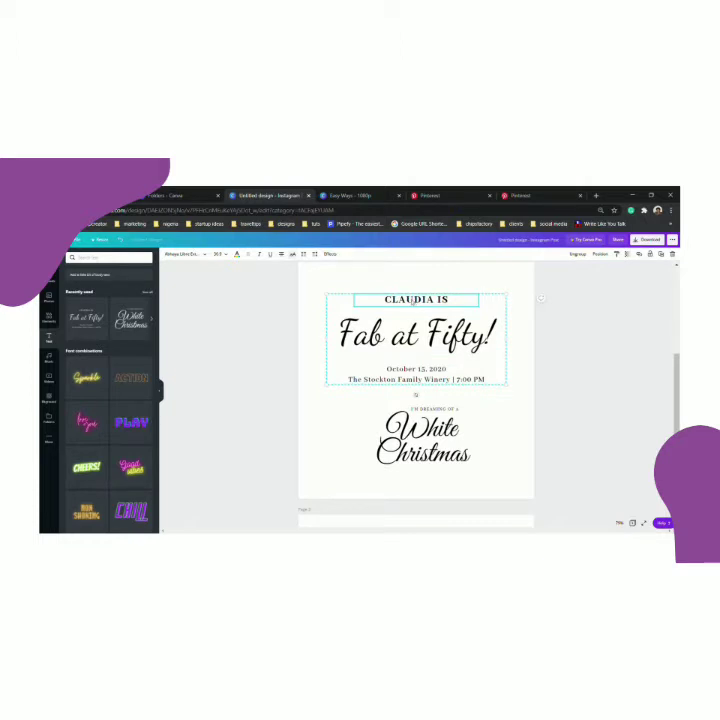
{"action": "left_click", "coordinate": [205, 256]}
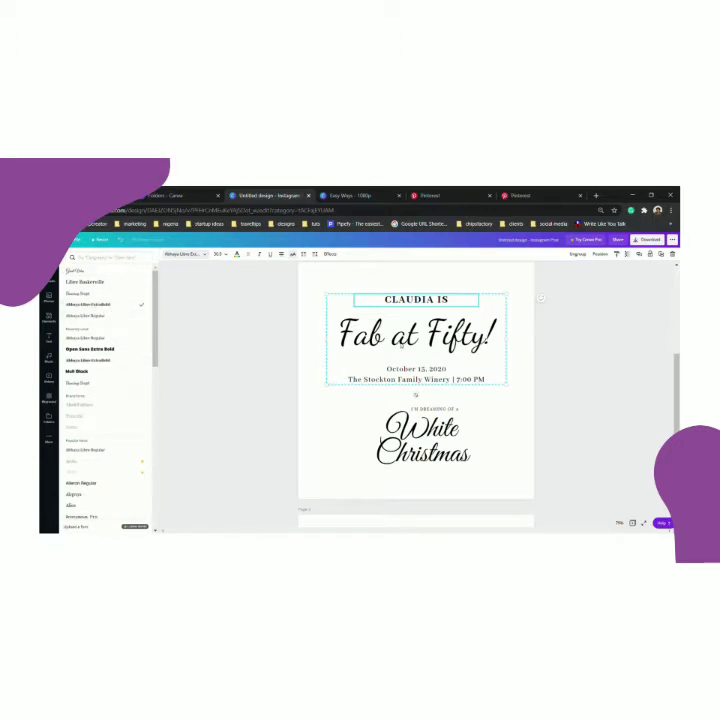
{"action": "left_click", "coordinate": [415, 333]}
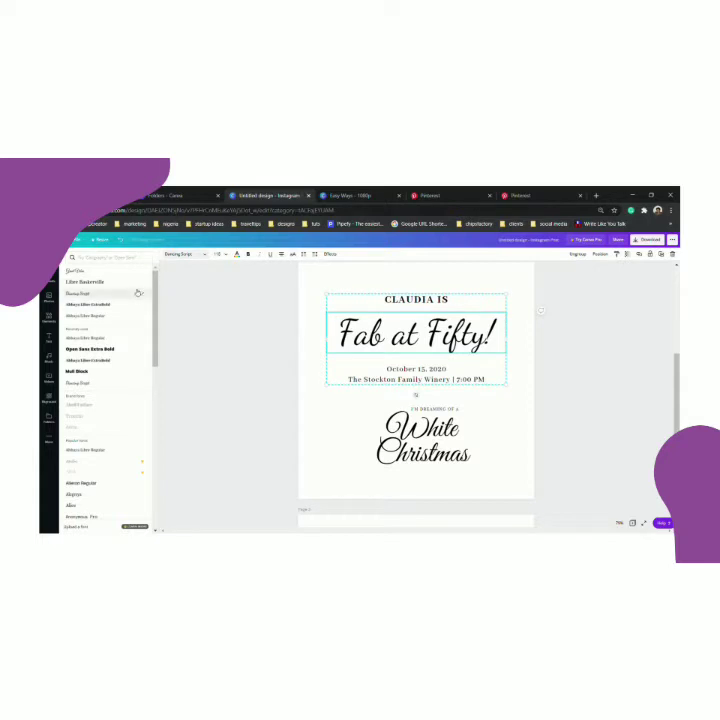
{"action": "left_click", "coordinate": [437, 379]}
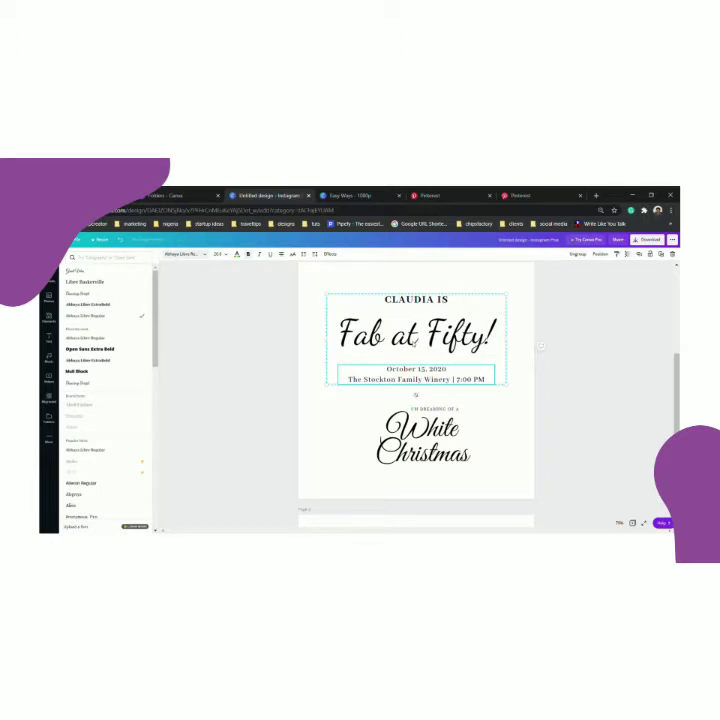
Delete the "White Christmas" text group and move the "Fab at Fifty!" group down to the middle of the second page.
{"action": "left_click", "coordinate": [418, 450]}
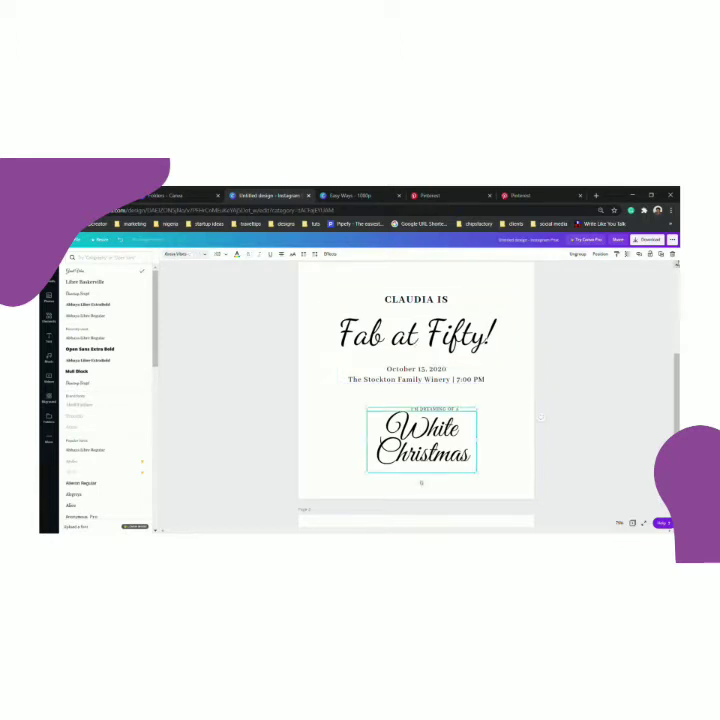
{"action": "left_click", "coordinate": [673, 259]}
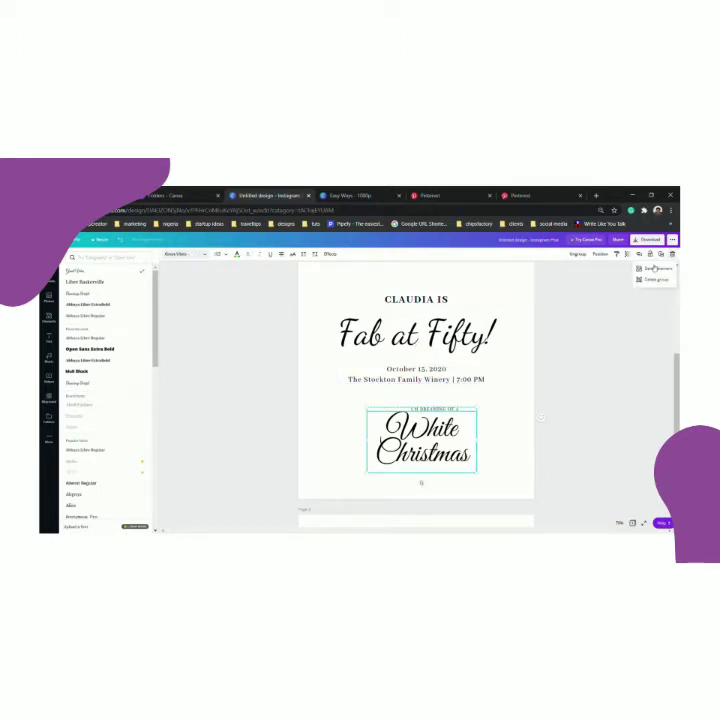
{"action": "left_click", "coordinate": [657, 282]}
{"action": "left_click", "coordinate": [420, 368]}
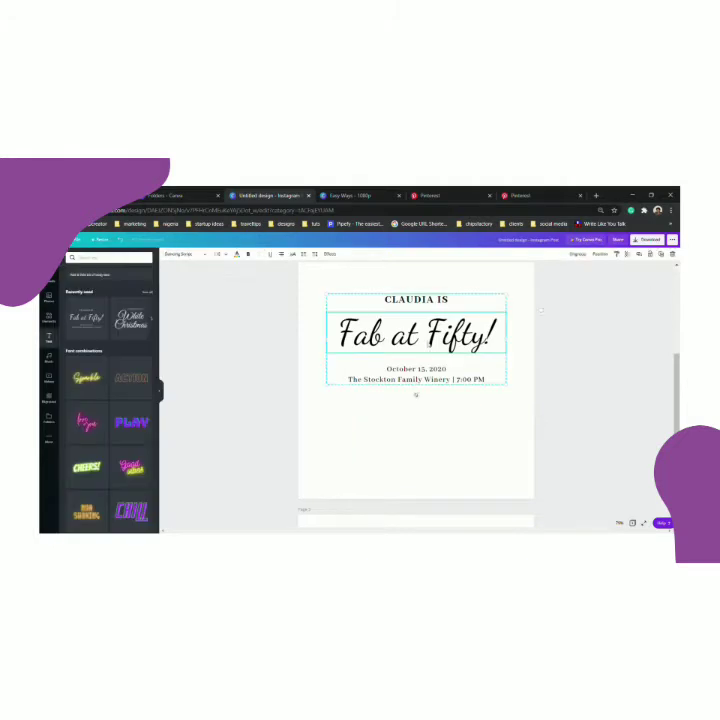
{"action": "left_click_drag", "start_coordinate": [420, 368], "coordinate": [423, 411]}
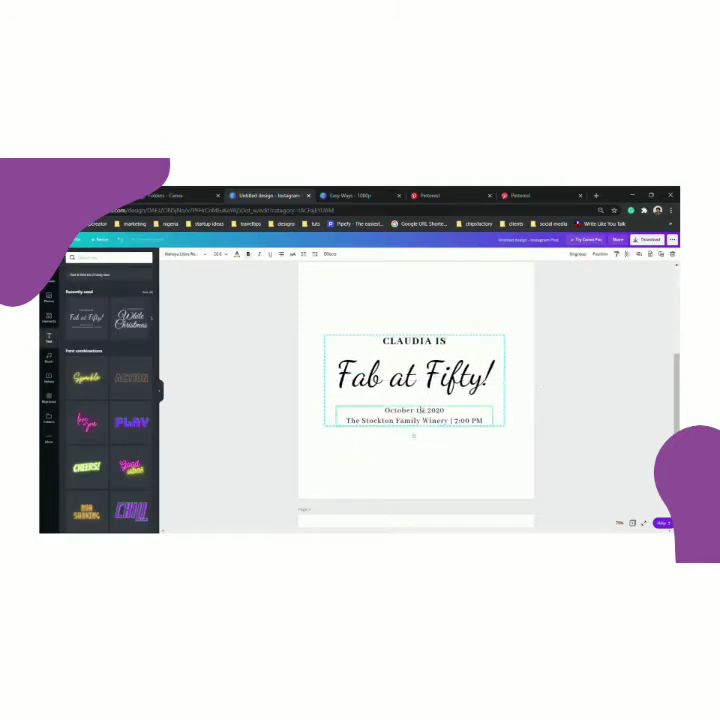
{"action": "left_click", "coordinate": [401, 454]}
Insert the trending photo of a yellow flower among dark leaves into the blank third page.
{"action": "scroll", "coordinate": [401, 454], "scroll_direction": "up", "scroll_amount": 5}
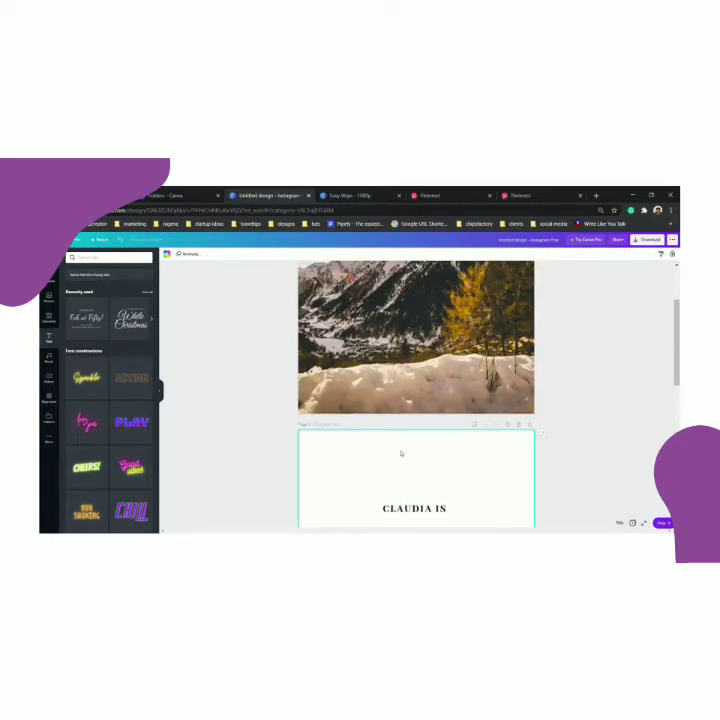
{"action": "scroll", "coordinate": [401, 454], "scroll_direction": "down", "scroll_amount": 4}
{"action": "scroll", "coordinate": [399, 440], "scroll_direction": "down", "scroll_amount": 2}
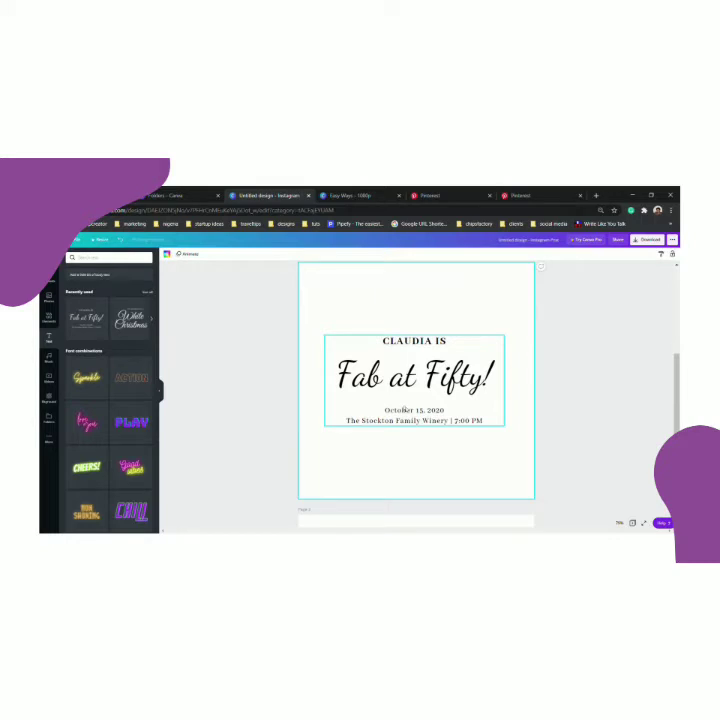
{"action": "scroll", "coordinate": [407, 407], "scroll_direction": "down", "scroll_amount": 2}
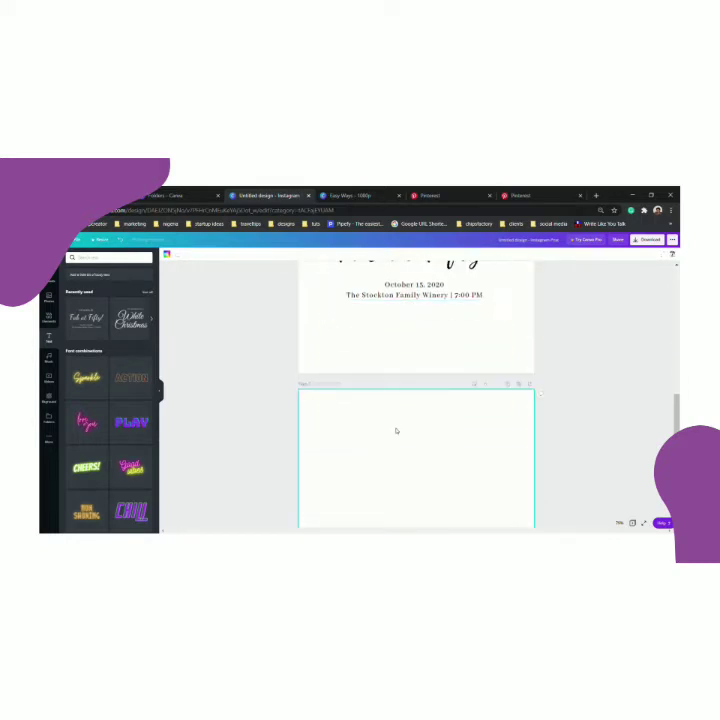
{"action": "left_click", "coordinate": [47, 296]}
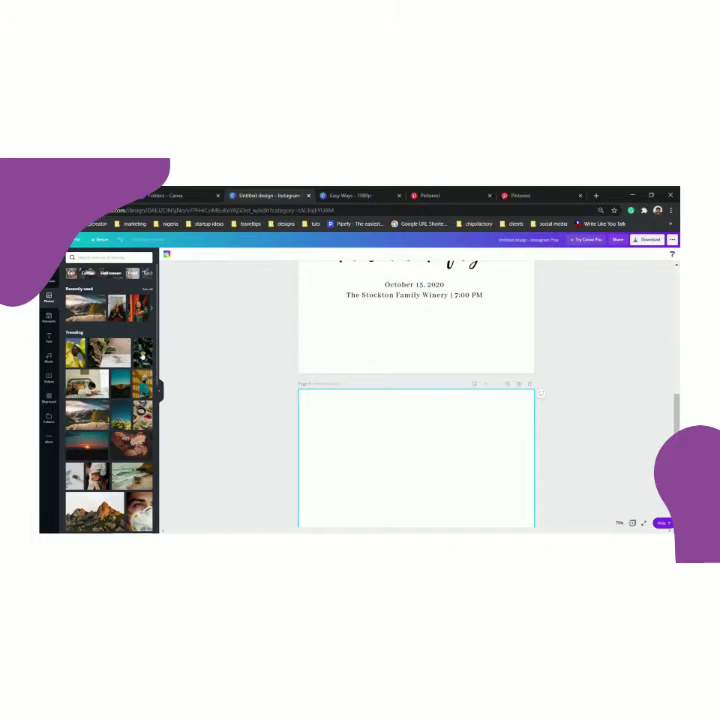
{"action": "left_click", "coordinate": [143, 354]}
{"action": "scroll", "coordinate": [397, 429], "scroll_direction": "down", "scroll_amount": 1}
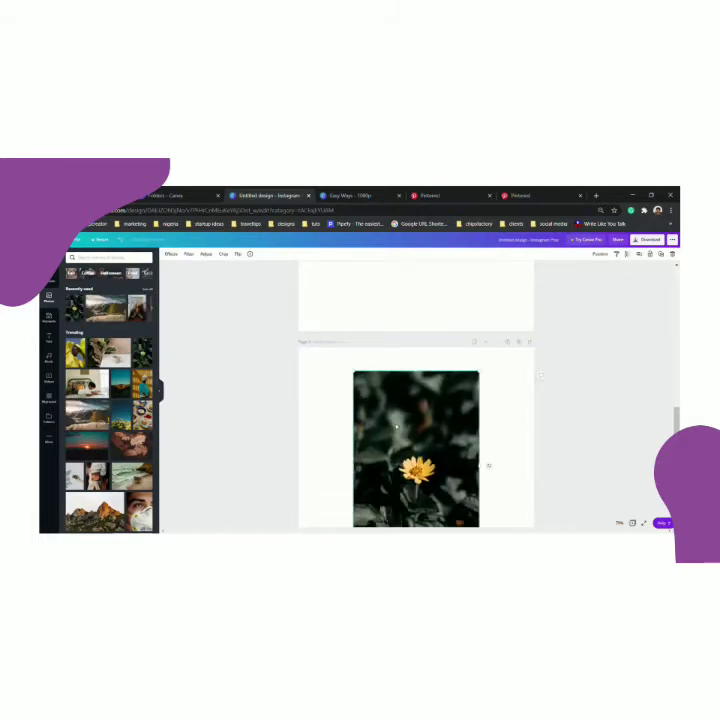
{"action": "scroll", "coordinate": [396, 426], "scroll_direction": "down", "scroll_amount": 2}
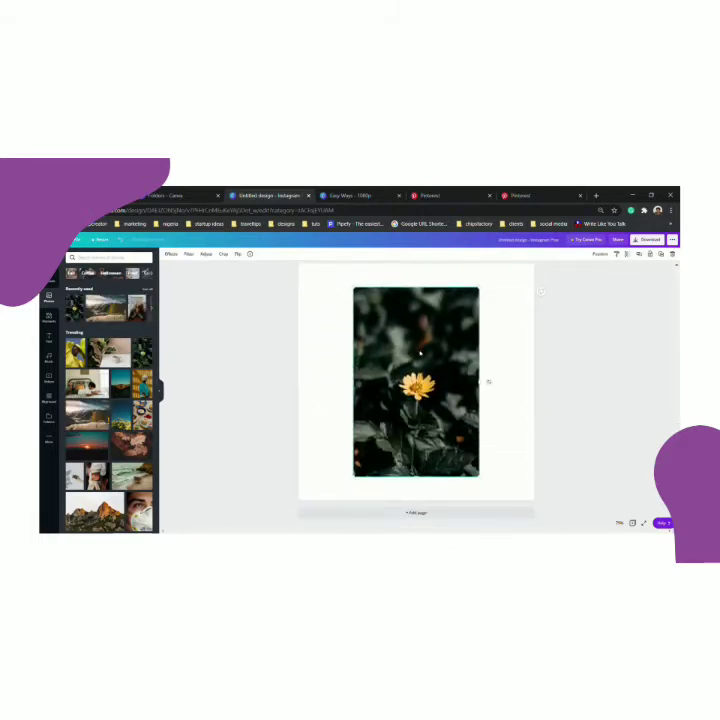
Try enlarging the yellow flower photo on the third page, and delete it.
{"action": "mouse_move", "coordinate": [418, 352]}
{"action": "left_mouse_down"}
{"action": "mouse_move", "coordinate": [419, 368]}
{"action": "mouse_move", "coordinate": [424, 356]}
{"action": "left_mouse_up"}
{"action": "left_click_drag", "start_coordinate": [355, 291], "coordinate": [336, 286]}
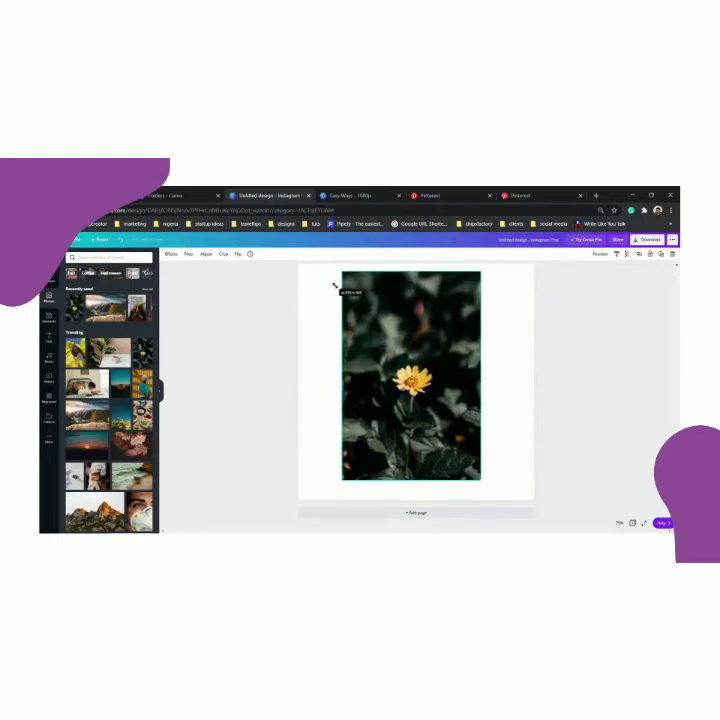
{"action": "left_click", "coordinate": [672, 254]}
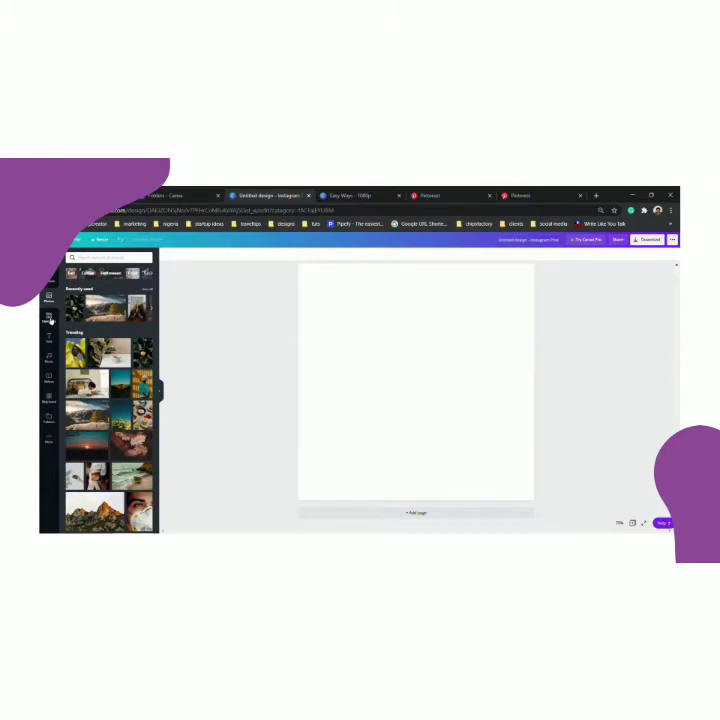
Fill the blank third page with a single-cell grid from the elements and open the photo library.
{"action": "left_click", "coordinate": [49, 316]}
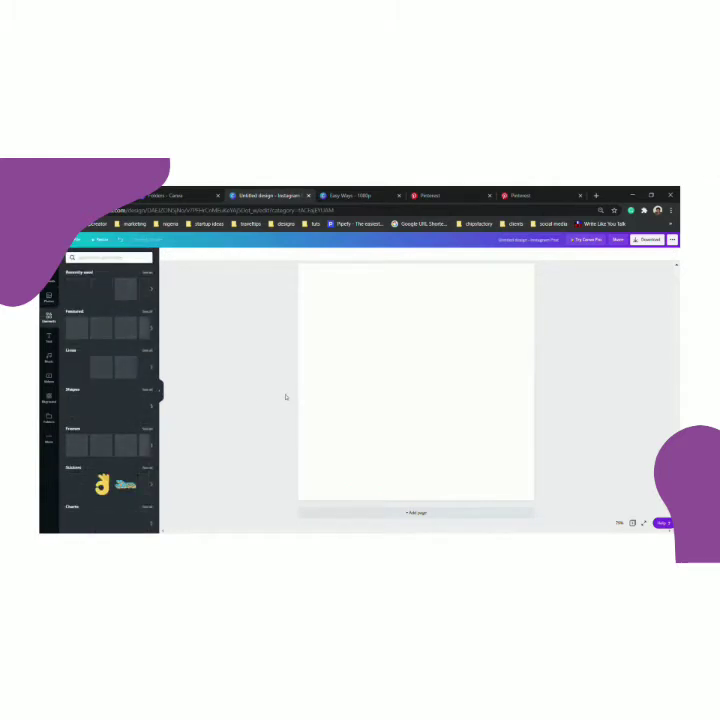
{"action": "scroll", "coordinate": [119, 420], "scroll_direction": "down", "scroll_amount": 3}
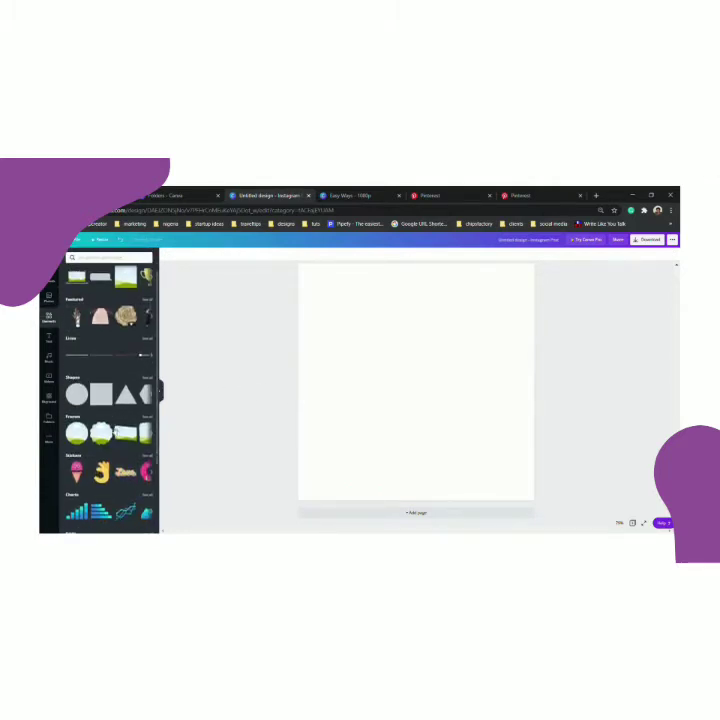
{"action": "left_click", "coordinate": [71, 420]}
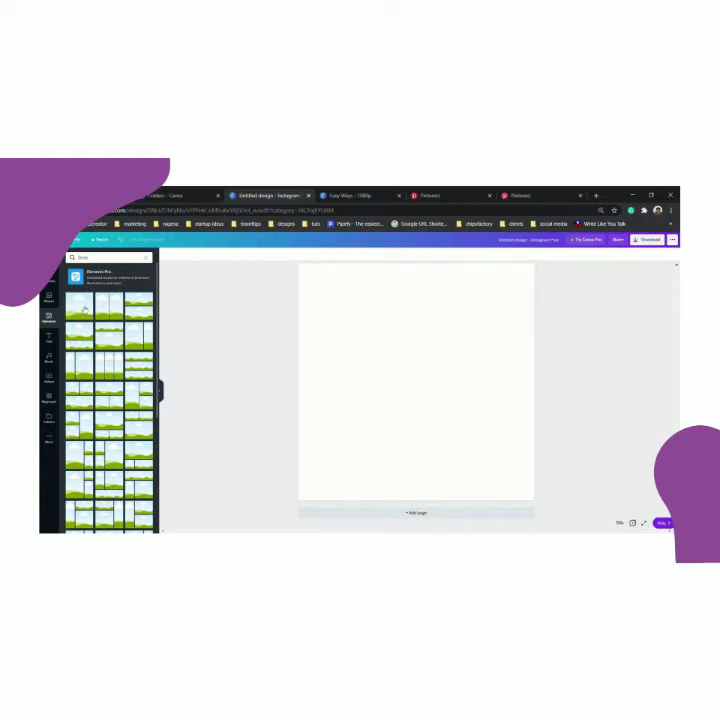
{"action": "left_click", "coordinate": [85, 308]}
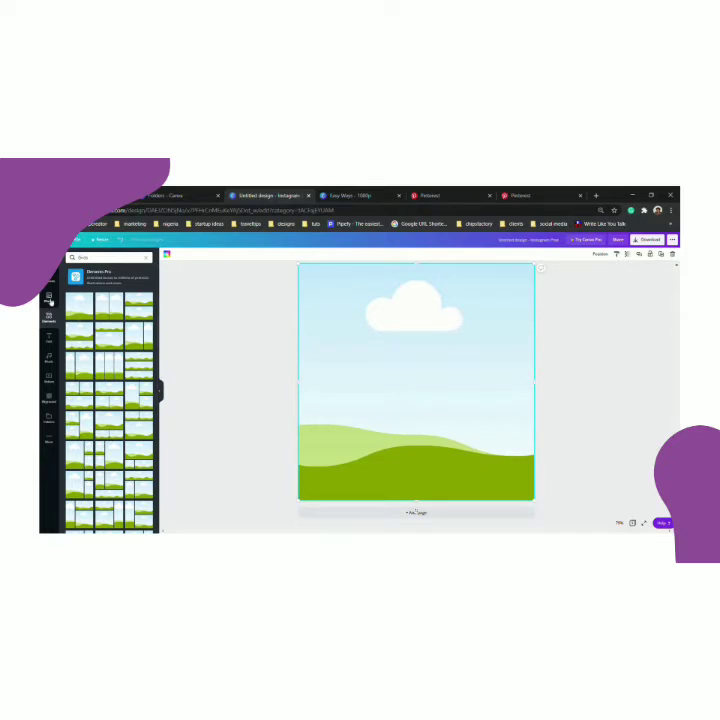
{"action": "left_click", "coordinate": [46, 292]}
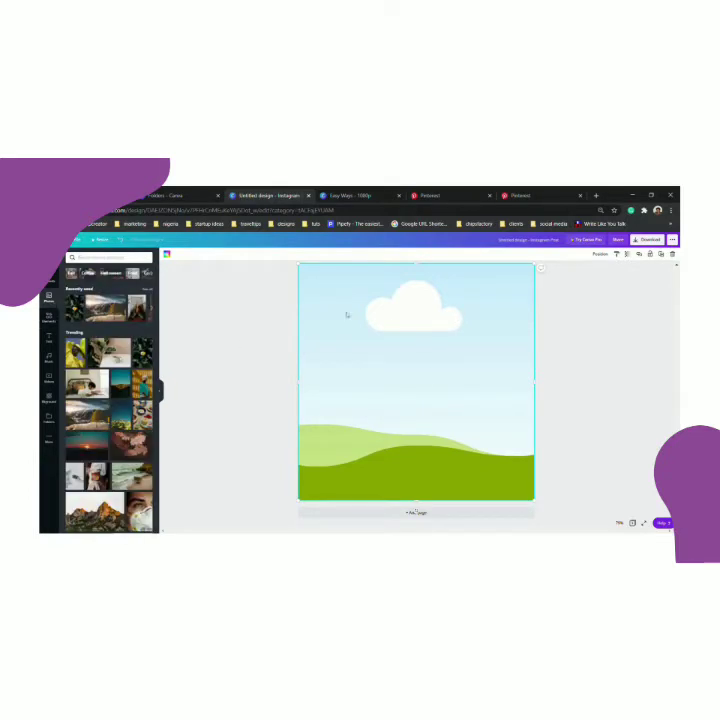
{"action": "mouse_move", "coordinate": [304, 270]}
{"action": "left_mouse_down"}
{"action": "mouse_move", "coordinate": [373, 344]}
{"action": "mouse_move", "coordinate": [299, 266]}
{"action": "left_mouse_up"}
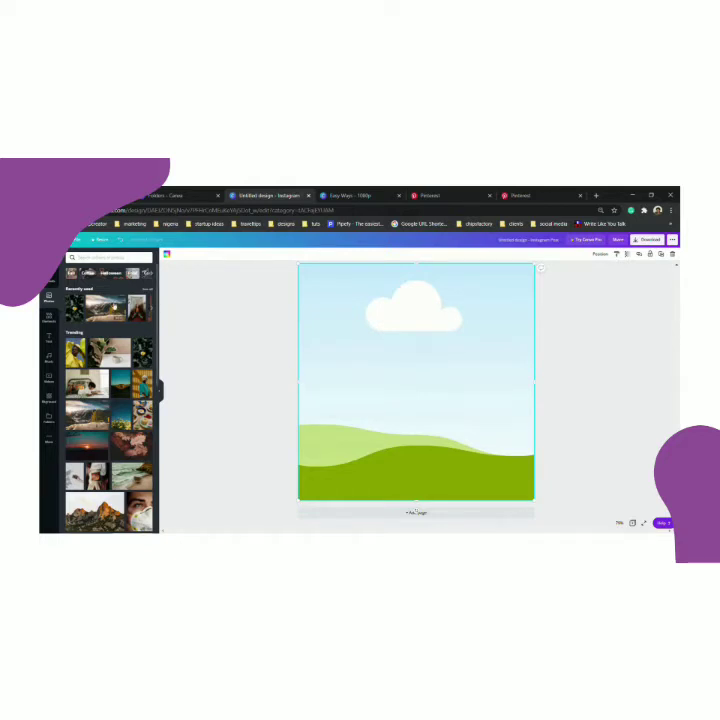
Insert the trending yellow flower photo and drop it into the third page's grid so it fills the page.
{"action": "left_click", "coordinate": [147, 359]}
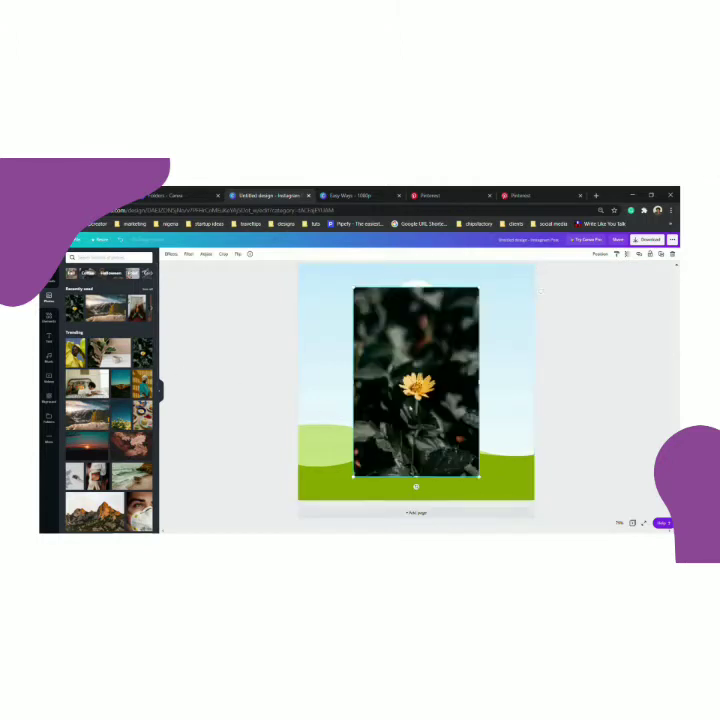
{"action": "left_click_drag", "start_coordinate": [413, 411], "coordinate": [411, 410]}
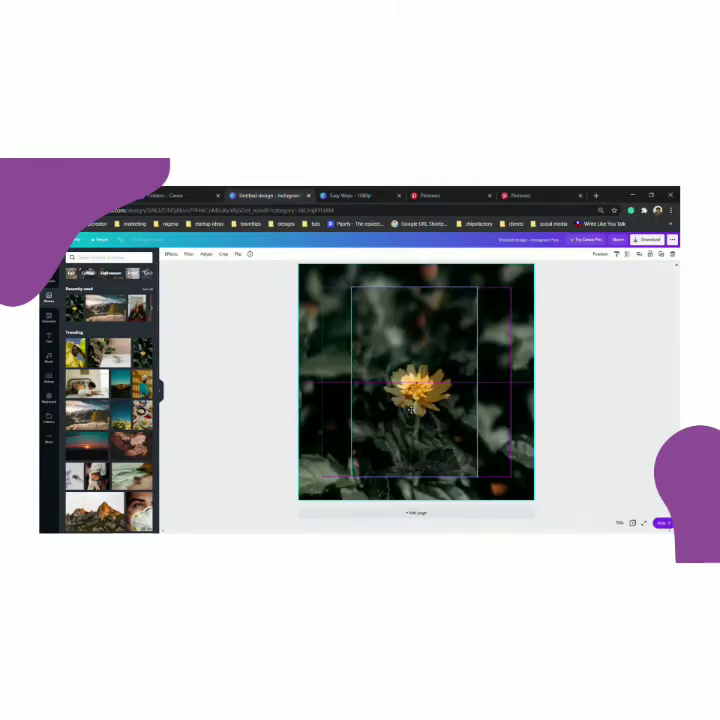
{"action": "left_click_drag", "start_coordinate": [411, 410], "coordinate": [418, 411]}
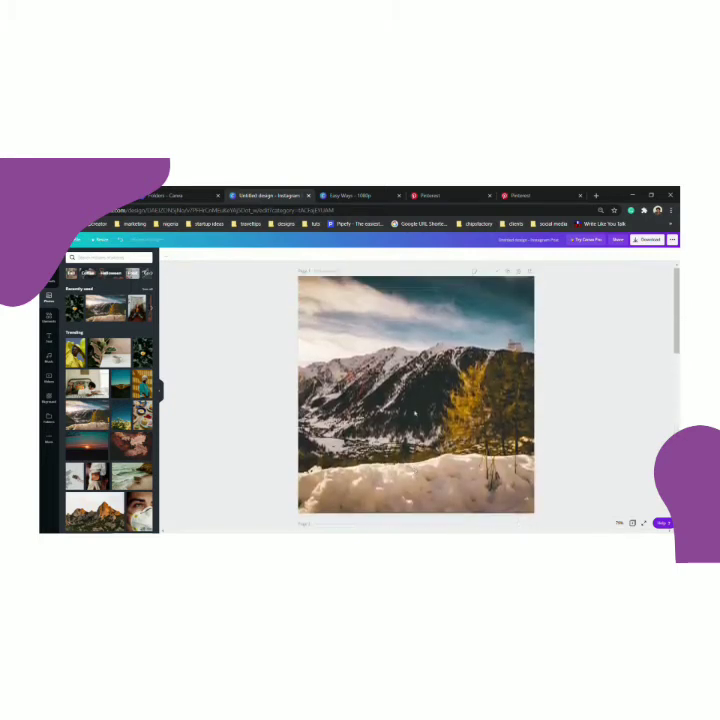
Look through the design's pages from the mountain photo to the yellow flower page.
{"action": "scroll", "coordinate": [415, 413], "scroll_direction": "down", "scroll_amount": 3}
{"action": "scroll", "coordinate": [415, 413], "scroll_direction": "down", "scroll_amount": 10}
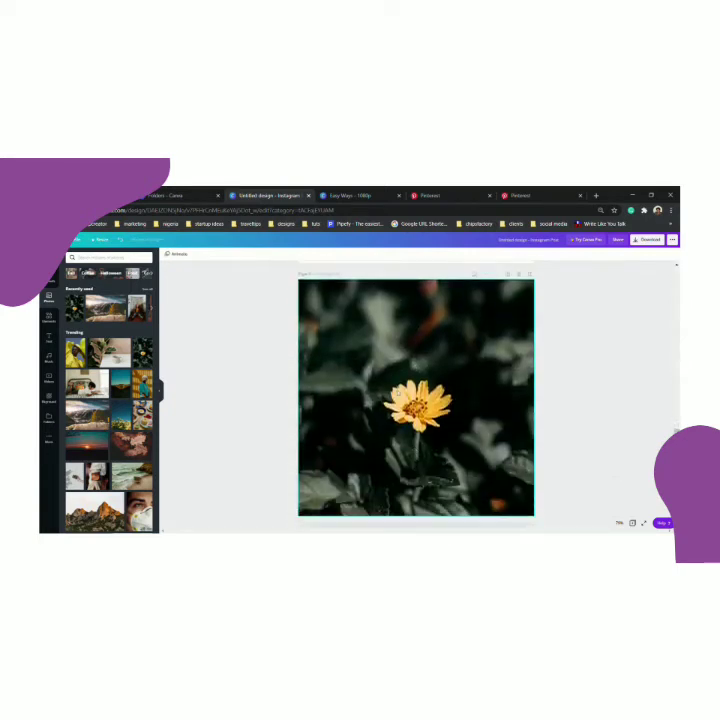
{"action": "scroll", "coordinate": [396, 428], "scroll_direction": "down", "scroll_amount": 1}
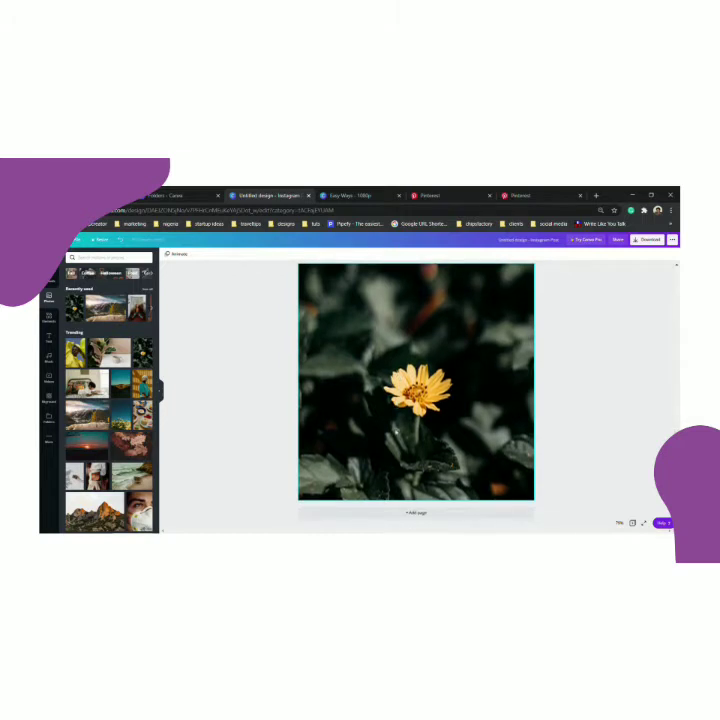
{"action": "scroll", "coordinate": [396, 431], "scroll_direction": "up", "scroll_amount": 15}
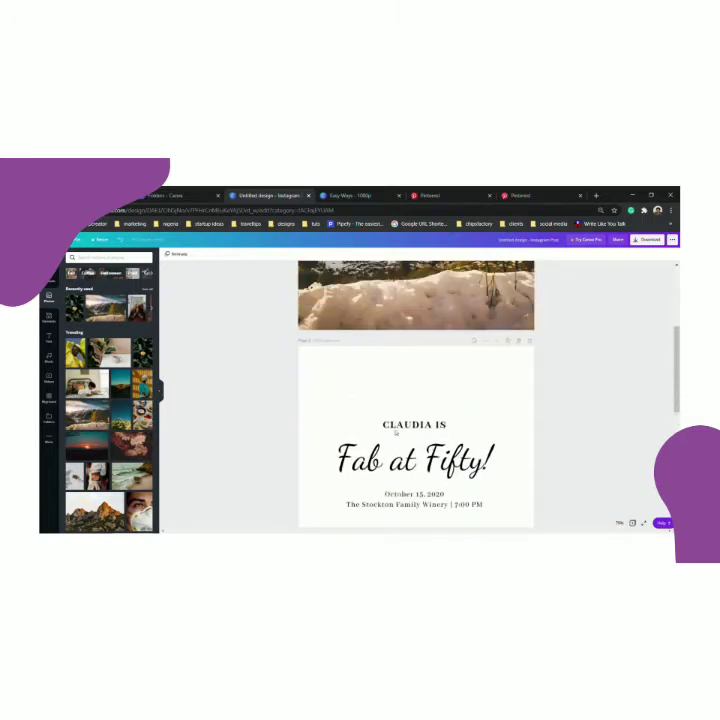
{"action": "scroll", "coordinate": [512, 328], "scroll_direction": "down", "scroll_amount": 5}
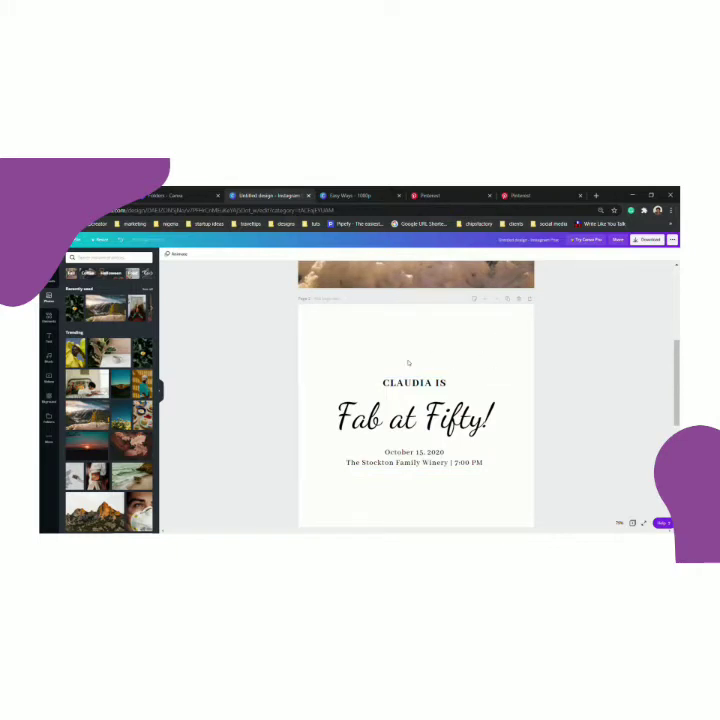
{"action": "scroll", "coordinate": [408, 363], "scroll_direction": "down", "scroll_amount": 5}
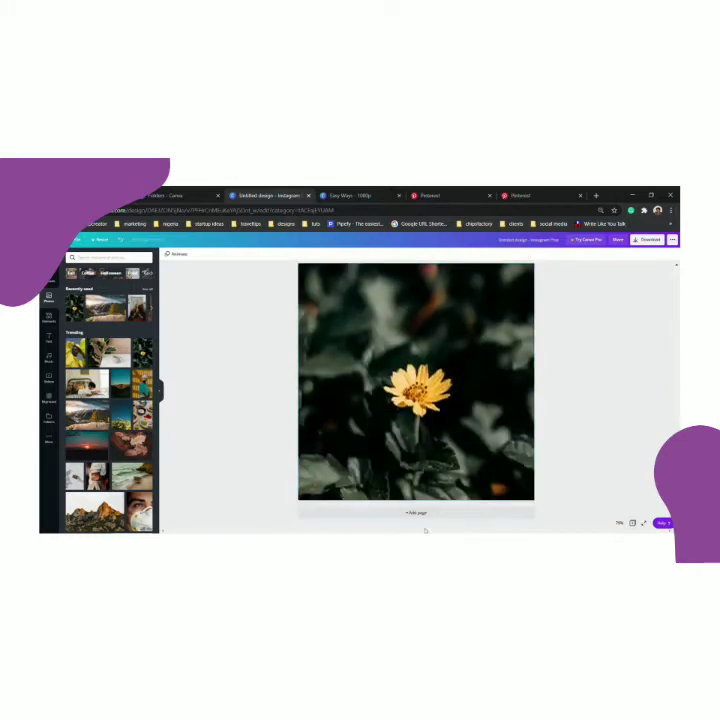
Duplicate the second page with the "Fab at Fifty!" text and move the copy below the yellow flower page.
{"action": "scroll", "coordinate": [450, 420], "scroll_direction": "up", "scroll_amount": 5}
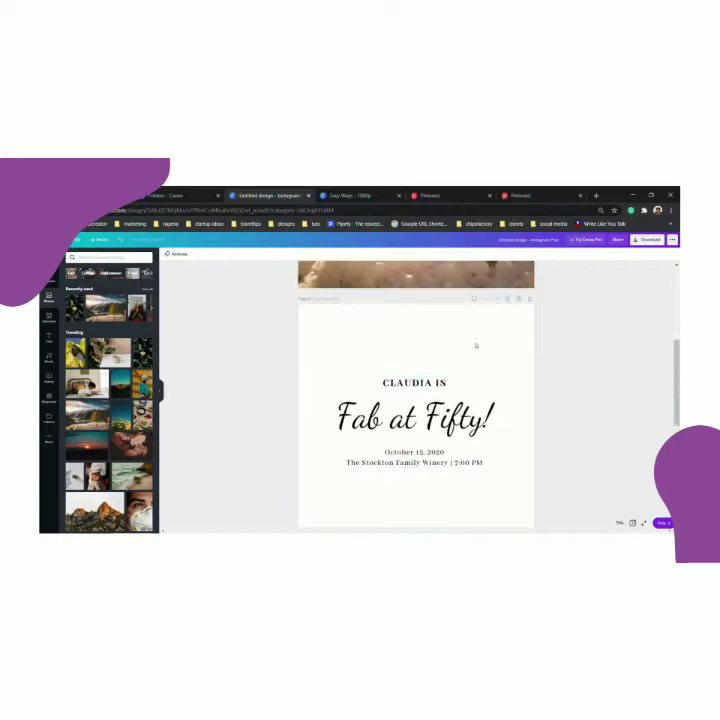
{"action": "left_click", "coordinate": [462, 360]}
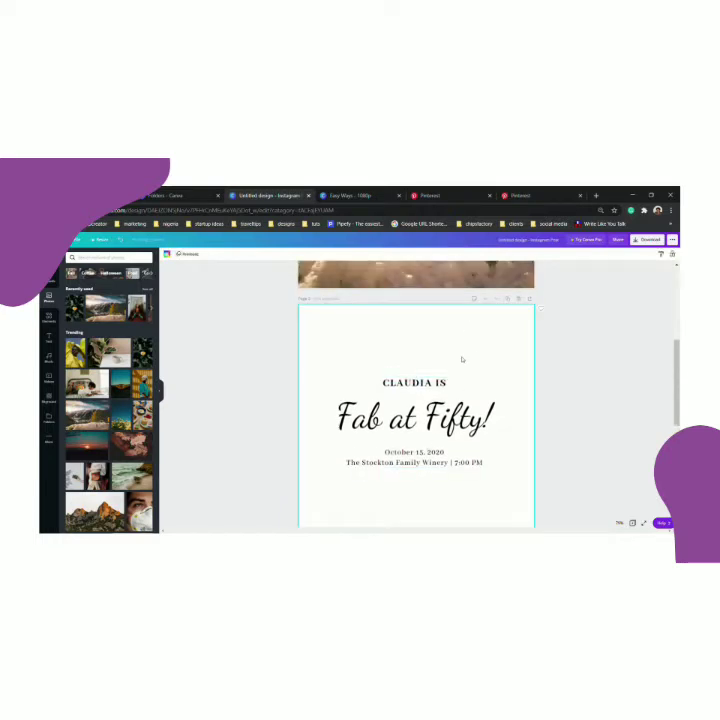
{"action": "left_click", "coordinate": [508, 300]}
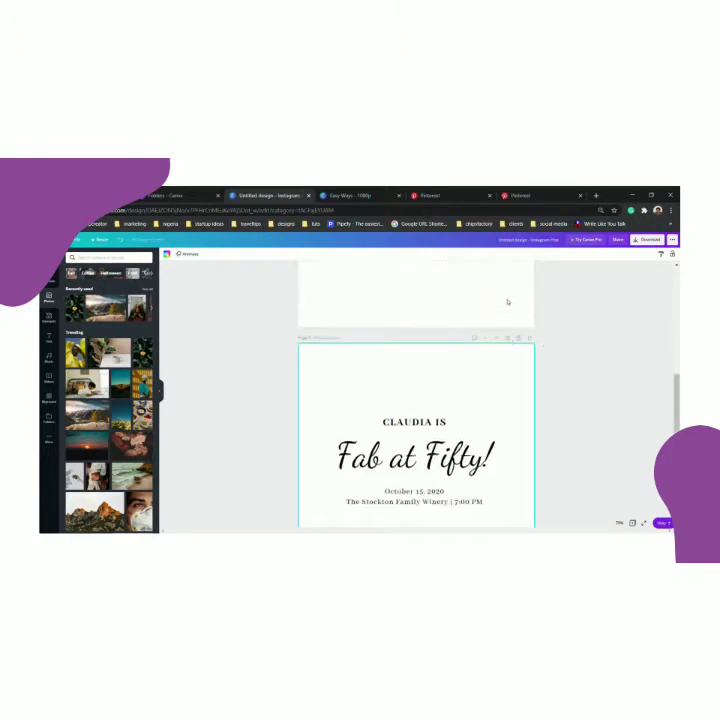
{"action": "scroll", "coordinate": [501, 349], "scroll_direction": "up", "scroll_amount": 2}
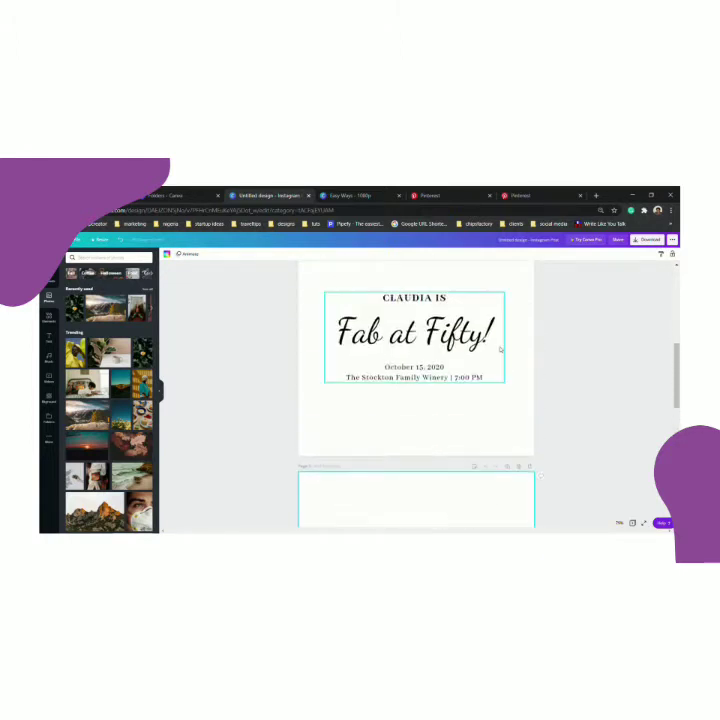
{"action": "scroll", "coordinate": [501, 349], "scroll_direction": "down", "scroll_amount": 2}
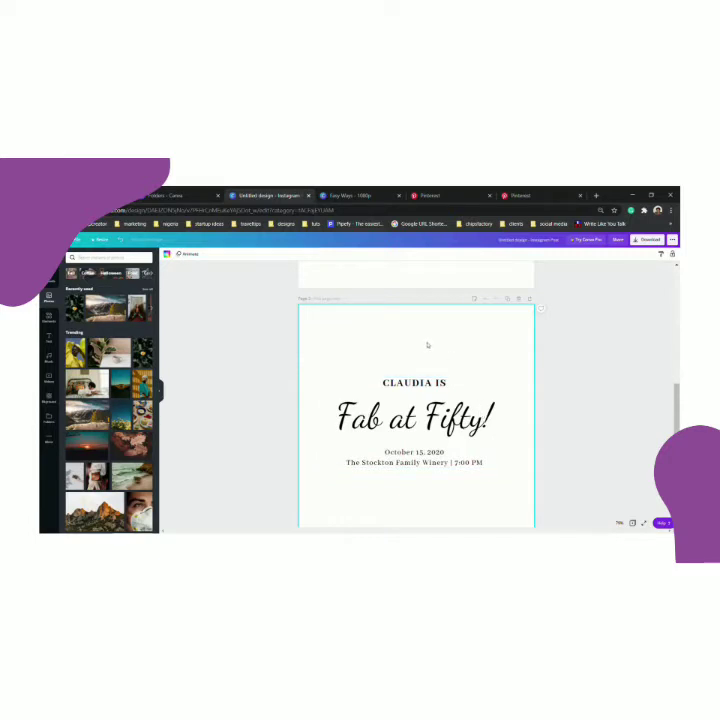
{"action": "scroll", "coordinate": [428, 345], "scroll_direction": "down", "scroll_amount": 2}
{"action": "scroll", "coordinate": [428, 345], "scroll_direction": "up", "scroll_amount": 2}
{"action": "left_click", "coordinate": [498, 301]}
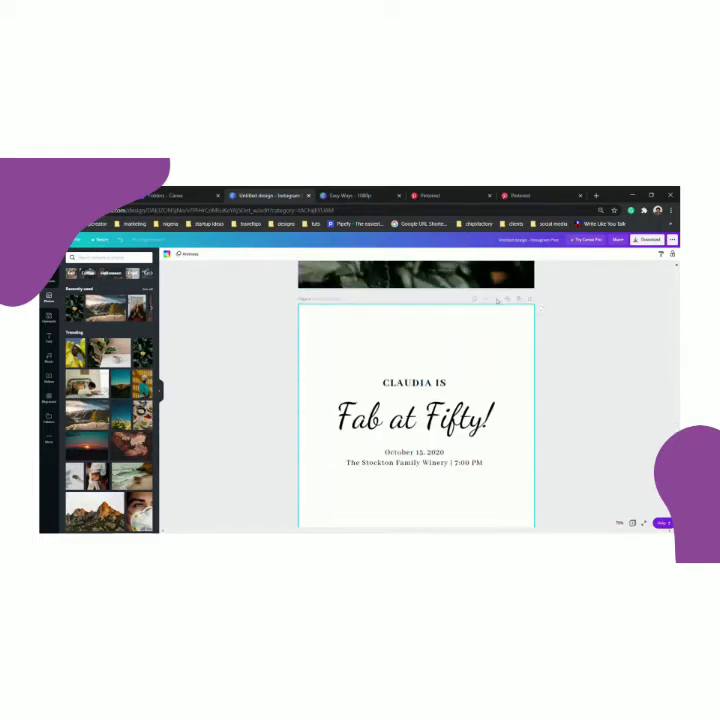
Review the order of all the pages from the first page to the copied "Fab at Fifty!" page.
{"action": "scroll", "coordinate": [510, 367], "scroll_direction": "up", "scroll_amount": 3}
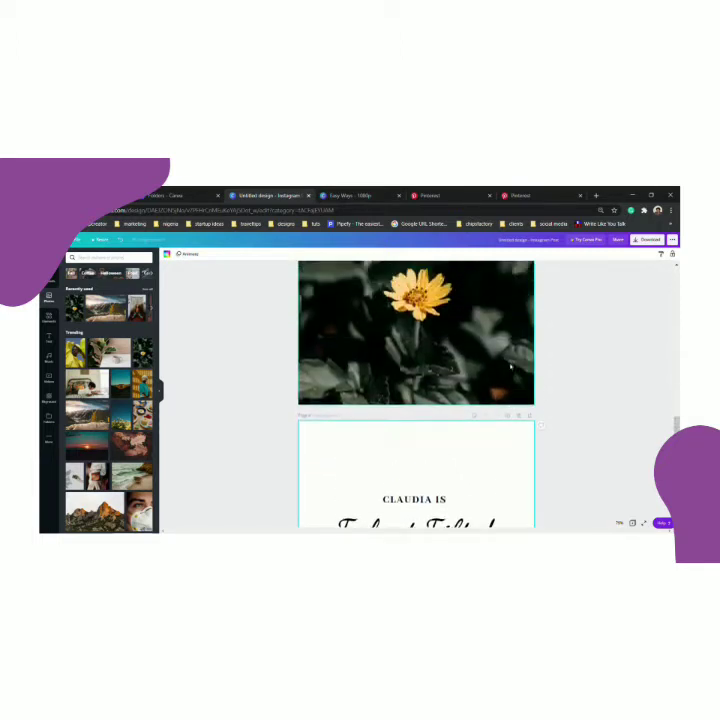
{"action": "scroll", "coordinate": [510, 377], "scroll_direction": "up", "scroll_amount": 8}
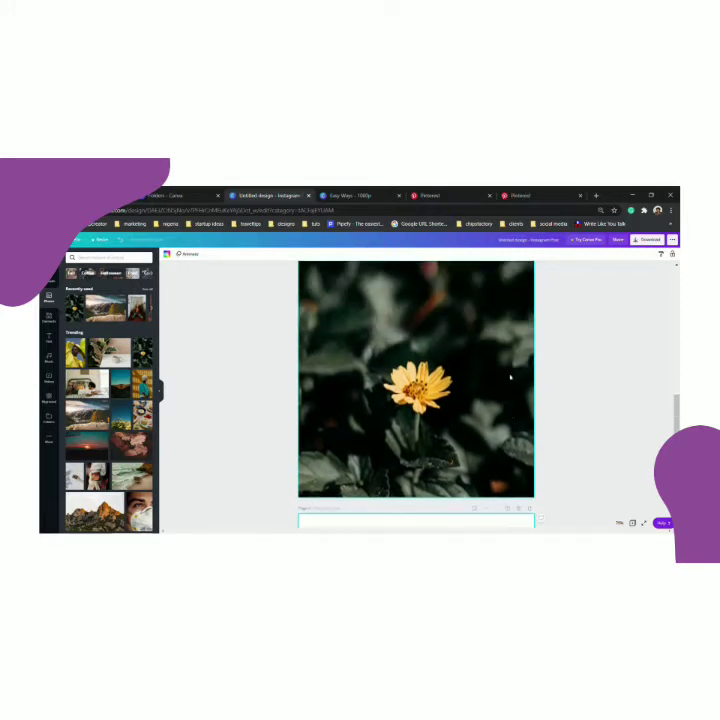
{"action": "scroll", "coordinate": [510, 371], "scroll_direction": "up", "scroll_amount": 4}
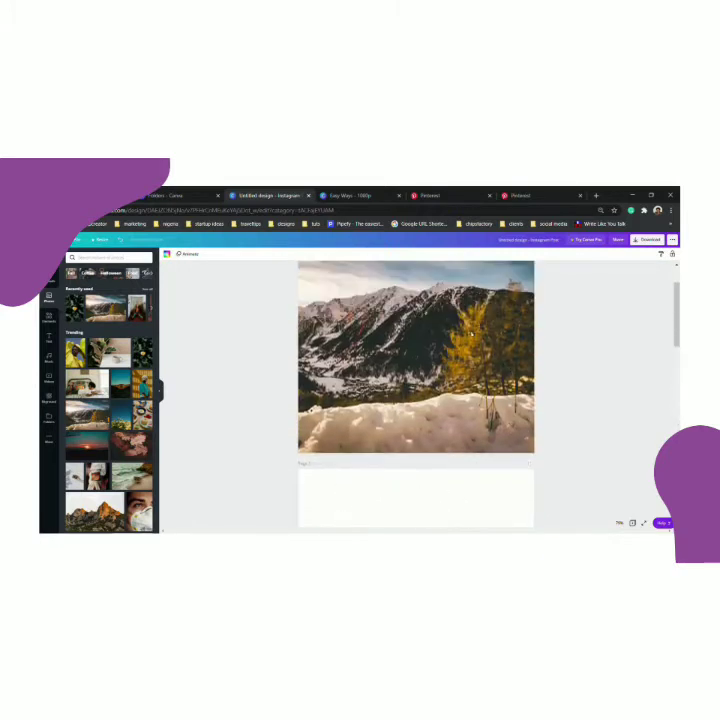
{"action": "scroll", "coordinate": [418, 346], "scroll_direction": "up", "scroll_amount": 3}
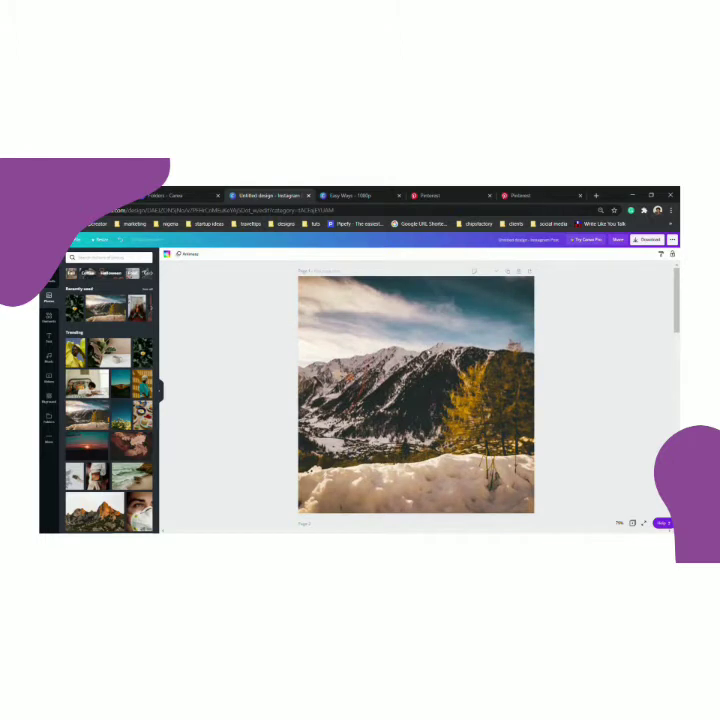
{"action": "scroll", "coordinate": [427, 354], "scroll_direction": "down", "scroll_amount": 5}
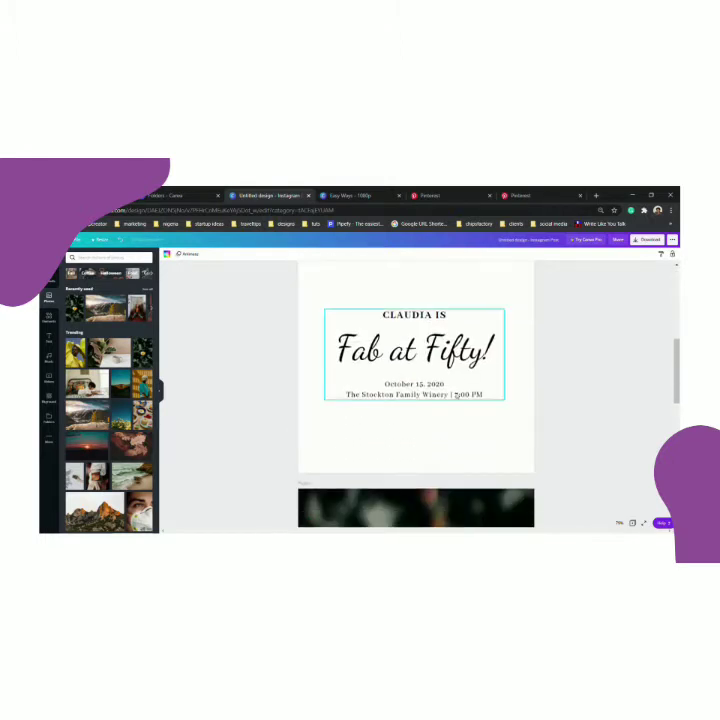
{"action": "scroll", "coordinate": [456, 396], "scroll_direction": "down", "scroll_amount": 3}
{"action": "scroll", "coordinate": [436, 399], "scroll_direction": "down", "scroll_amount": 4}
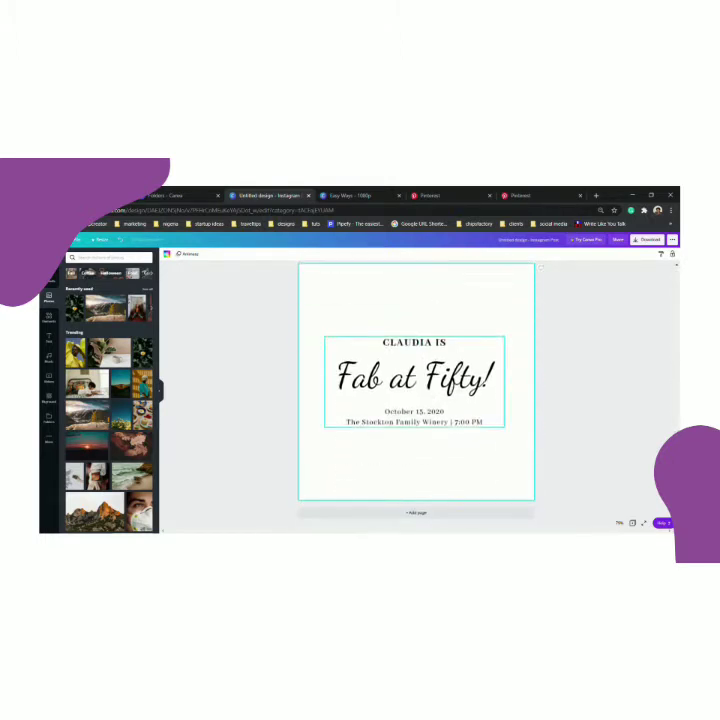
Duplicate the yellow flower page and move the copy to the end of the design, below the second "Fab at Fifty!" page.
{"action": "scroll", "coordinate": [456, 363], "scroll_direction": "up", "scroll_amount": 7}
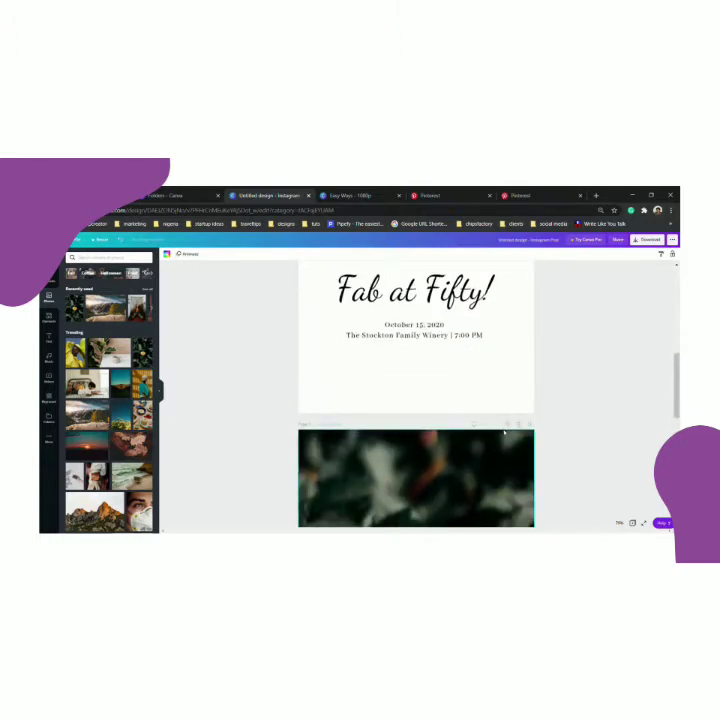
{"action": "left_click", "coordinate": [508, 427]}
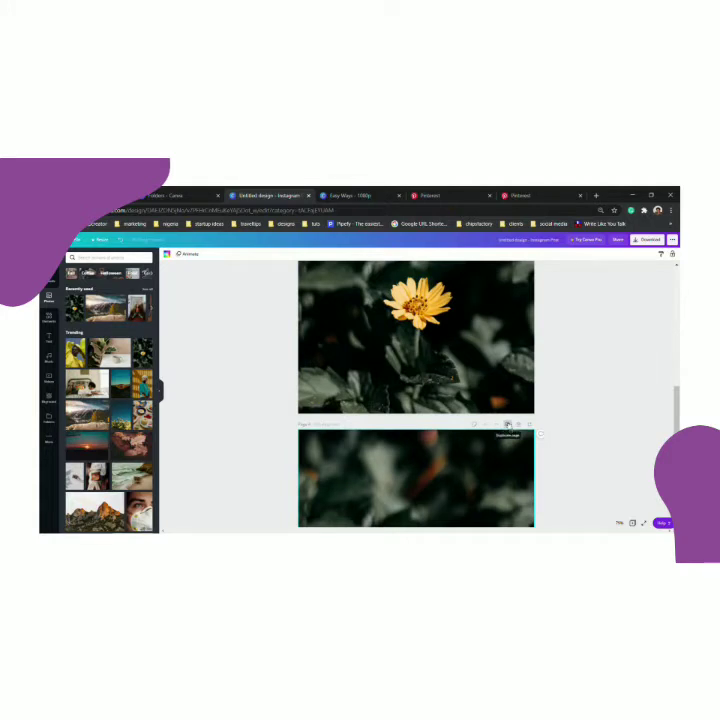
{"action": "scroll", "coordinate": [508, 424], "scroll_direction": "down", "scroll_amount": 1}
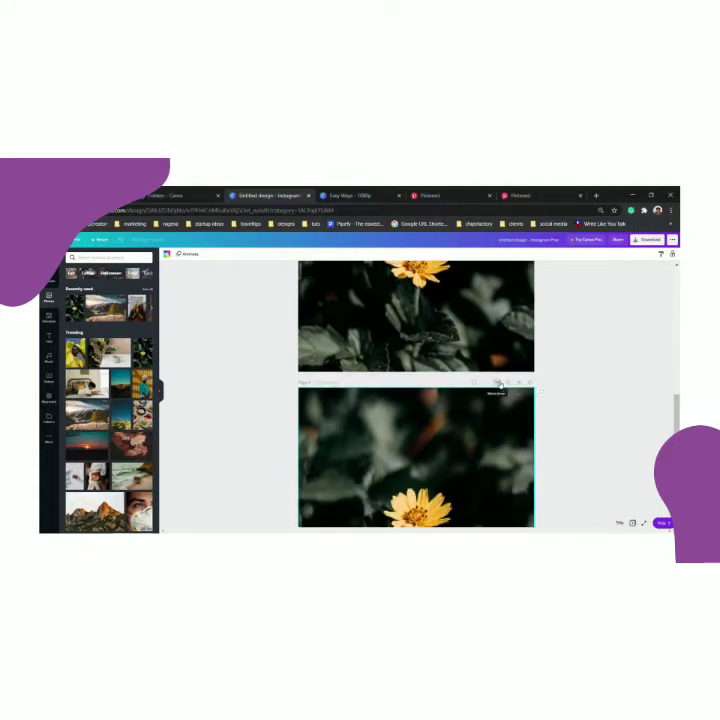
{"action": "left_click", "coordinate": [497, 383]}
{"action": "scroll", "coordinate": [457, 445], "scroll_direction": "down", "scroll_amount": 7}
{"action": "scroll", "coordinate": [458, 441], "scroll_direction": "up", "scroll_amount": 9}
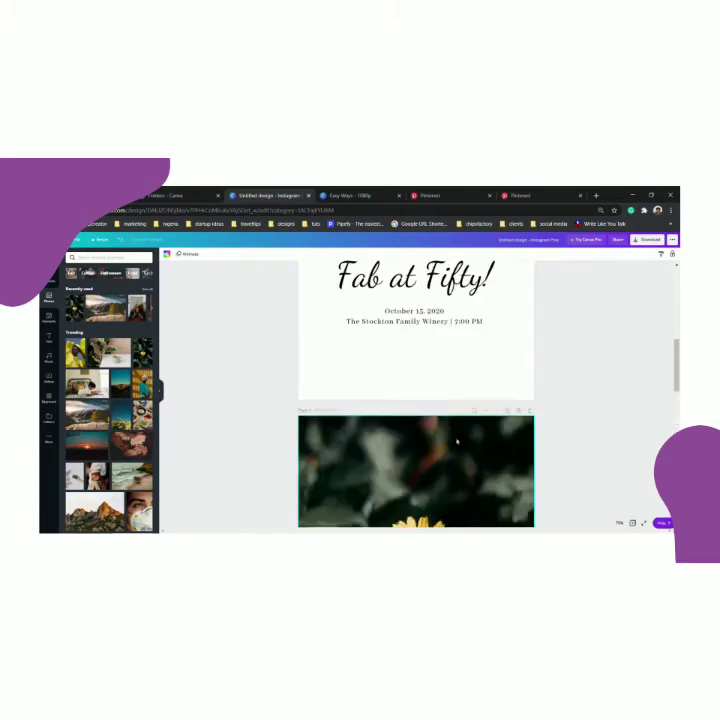
{"action": "scroll", "coordinate": [459, 444], "scroll_direction": "down", "scroll_amount": 4}
{"action": "scroll", "coordinate": [458, 448], "scroll_direction": "down", "scroll_amount": 8}
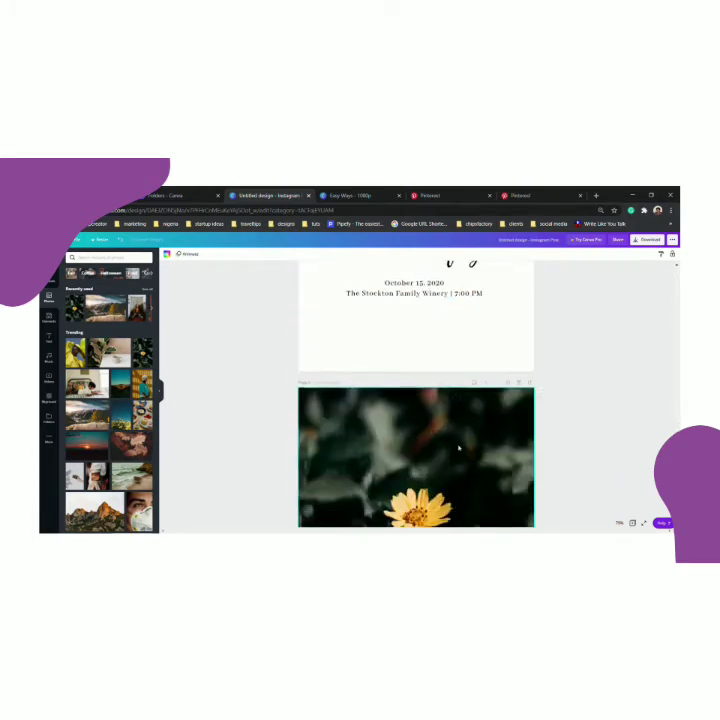
Try deleting the whole grid with its flower photo from the last page, and undo the deletion.
{"action": "scroll", "coordinate": [458, 446], "scroll_direction": "down", "scroll_amount": 1}
{"action": "left_click", "coordinate": [421, 366]}
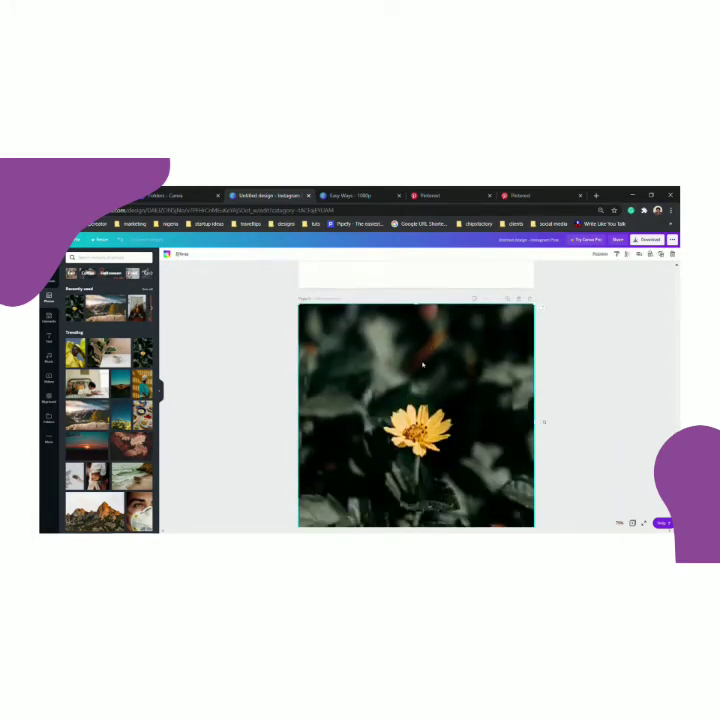
{"action": "scroll", "coordinate": [420, 366], "scroll_direction": "up", "scroll_amount": 2}
{"action": "scroll", "coordinate": [421, 366], "scroll_direction": "up", "scroll_amount": 3}
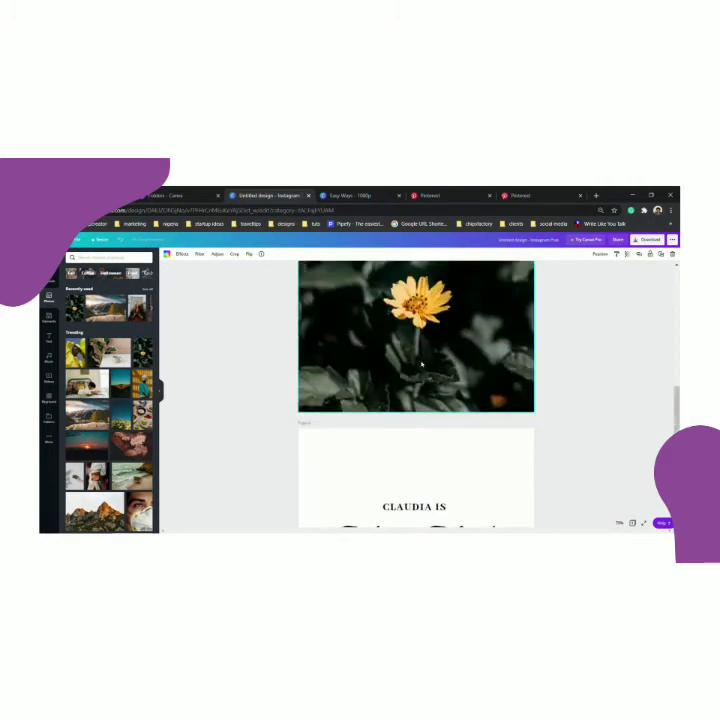
{"action": "scroll", "coordinate": [461, 398], "scroll_direction": "down", "scroll_amount": 3}
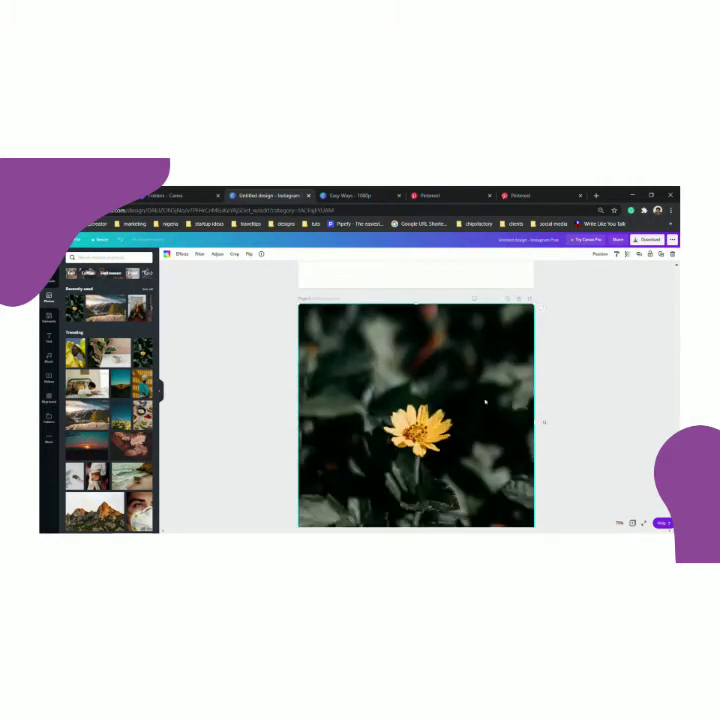
{"action": "left_click", "coordinate": [675, 257]}
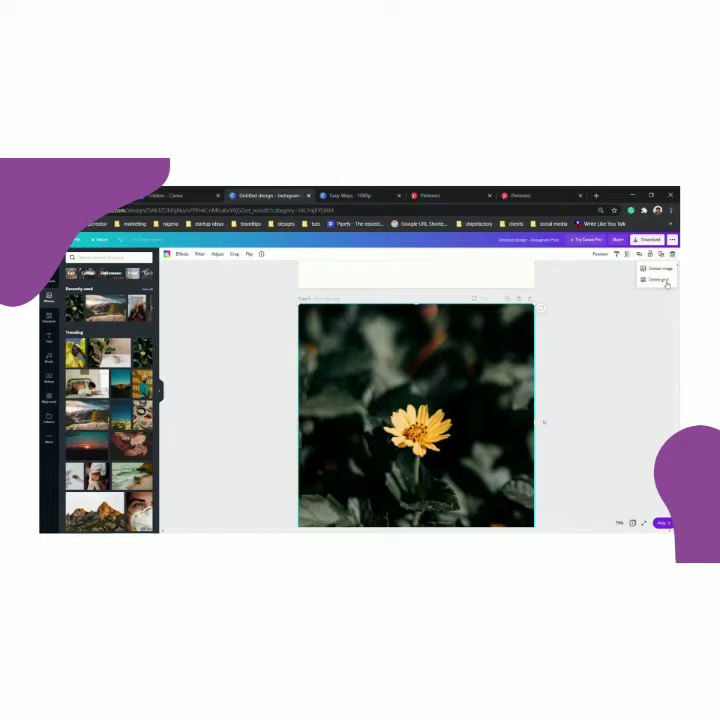
{"action": "left_click", "coordinate": [664, 283]}
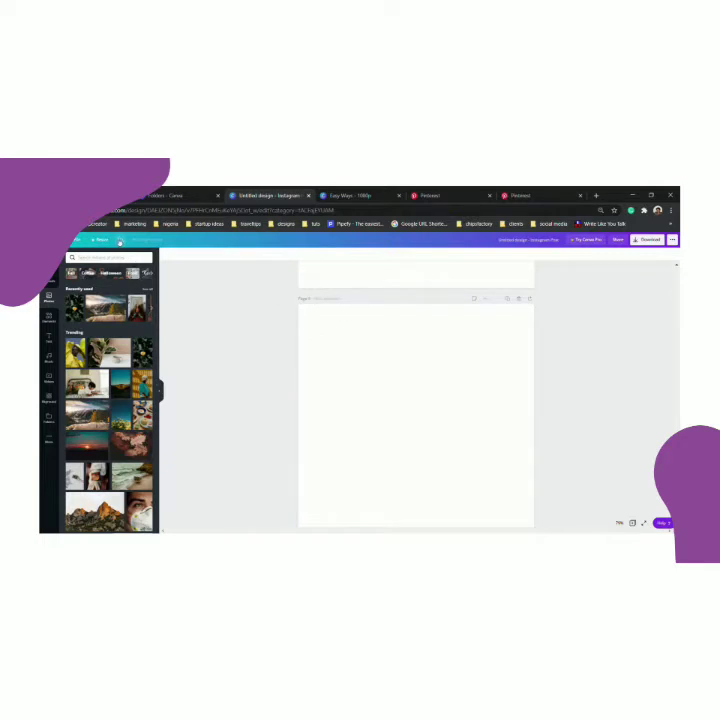
{"action": "left_click", "coordinate": [122, 243]}
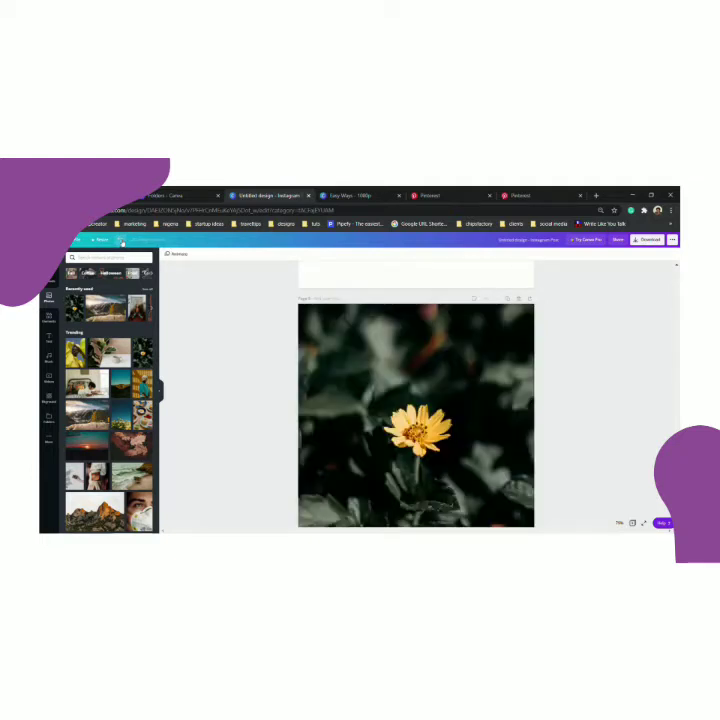
Delete only the flower image from the last page's grid, keeping the grid itself.
{"action": "left_click", "coordinate": [369, 360]}
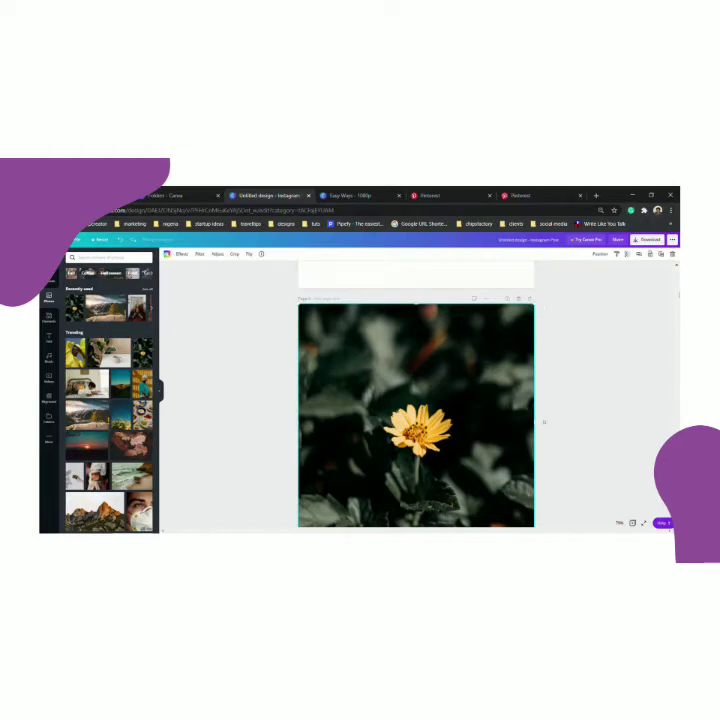
{"action": "left_click", "coordinate": [674, 255]}
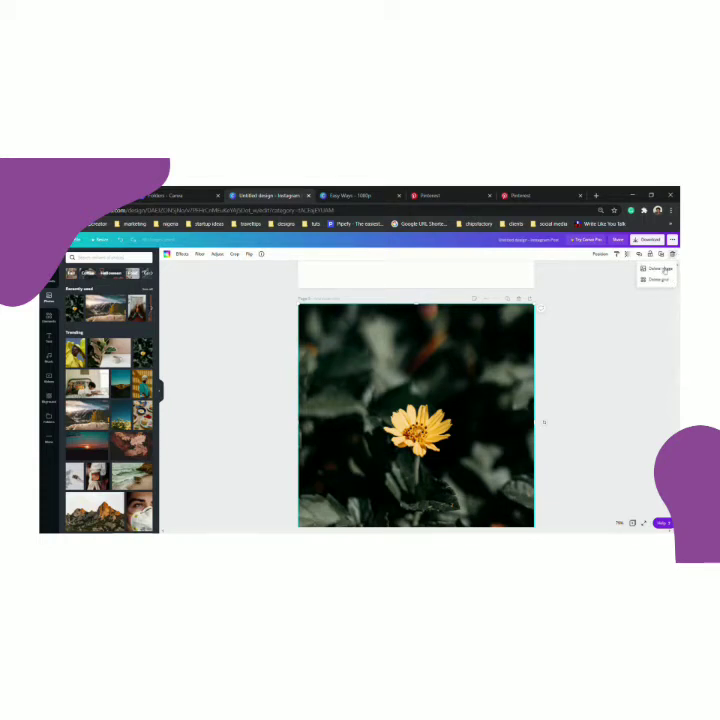
{"action": "left_click", "coordinate": [665, 270]}
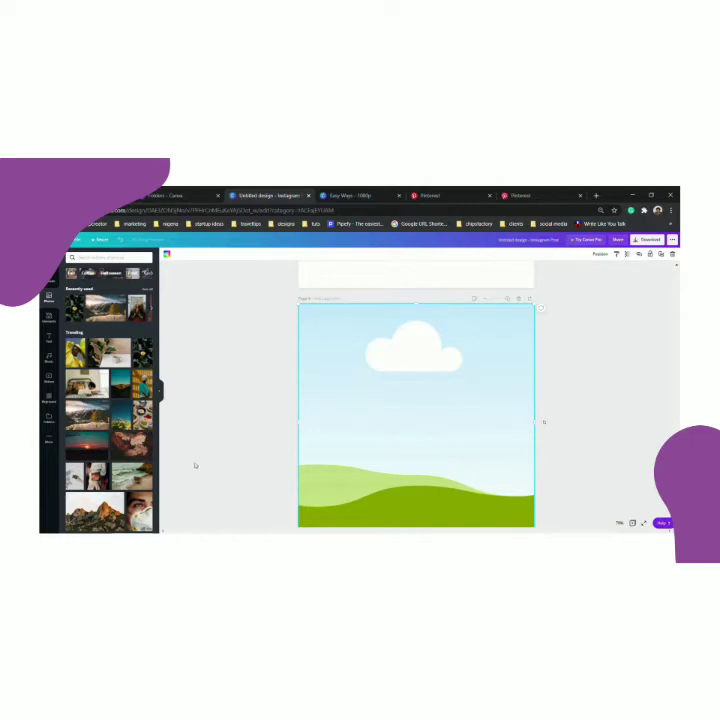
Fill the last page's empty grid with the sunset photo from the photo library.
{"action": "left_click", "coordinate": [96, 453]}
{"action": "scroll", "coordinate": [487, 444], "scroll_direction": "down", "scroll_amount": 1}
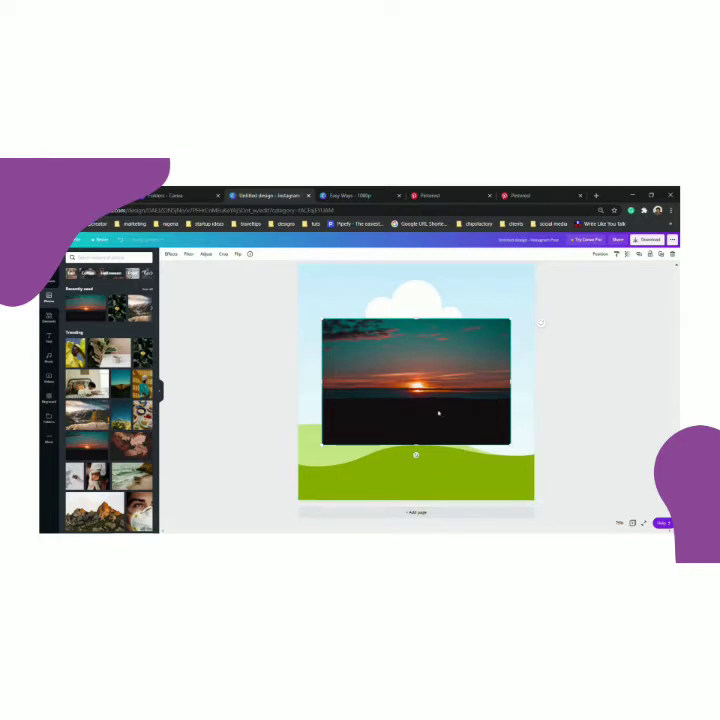
{"action": "left_click_drag", "start_coordinate": [432, 410], "coordinate": [437, 427]}
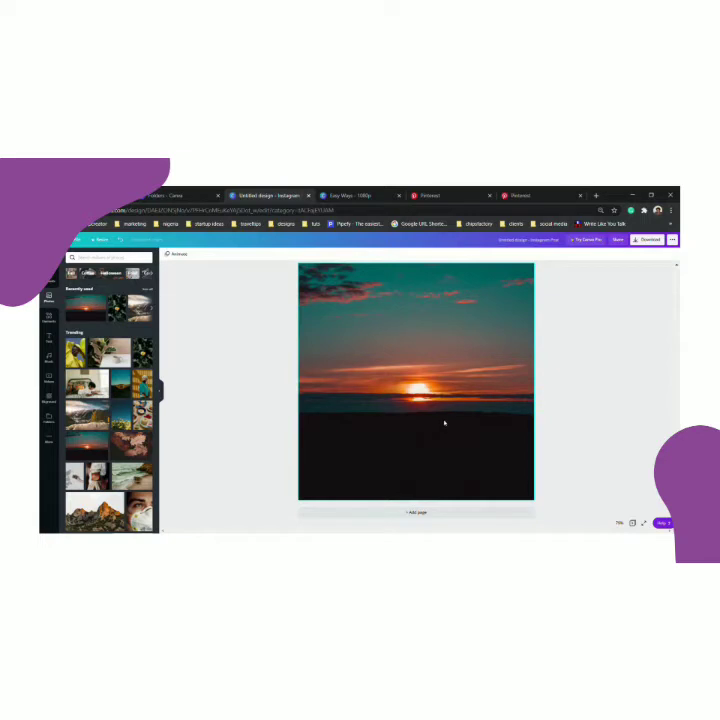
Review the page sequence from the mountain photo page through the text and flower pages to the sunset page.
{"action": "scroll", "coordinate": [444, 423], "scroll_direction": "up", "scroll_amount": 3}
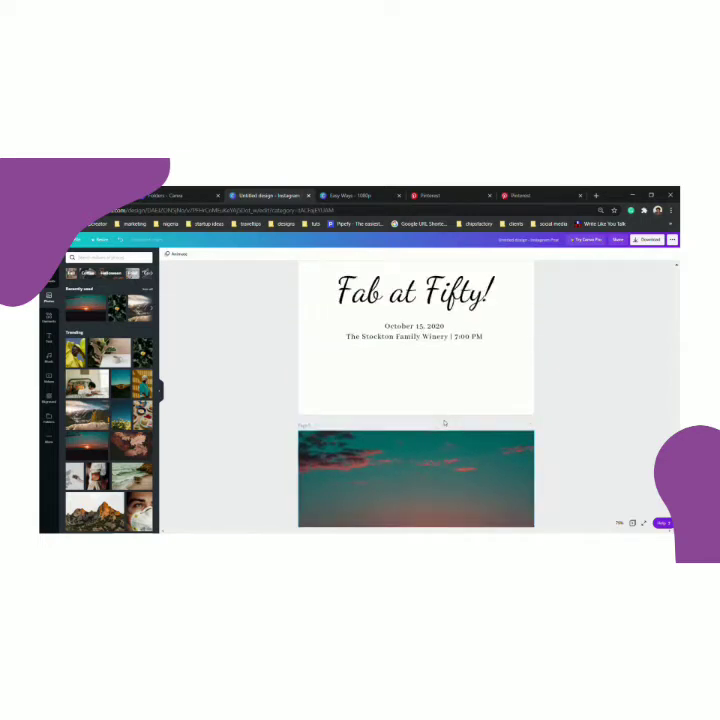
{"action": "scroll", "coordinate": [444, 423], "scroll_direction": "down", "scroll_amount": 10}
{"action": "scroll", "coordinate": [444, 423], "scroll_direction": "up", "scroll_amount": 5}
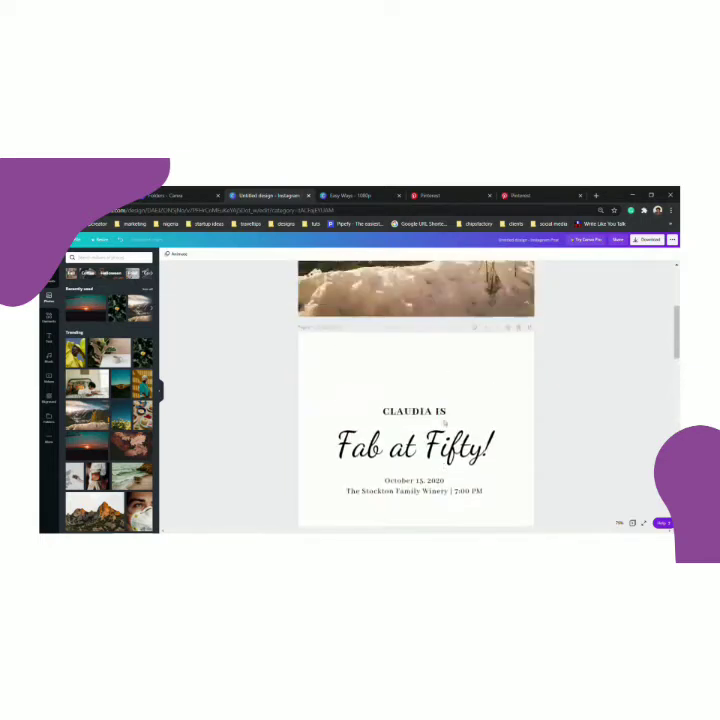
{"action": "scroll", "coordinate": [444, 423], "scroll_direction": "up", "scroll_amount": 3}
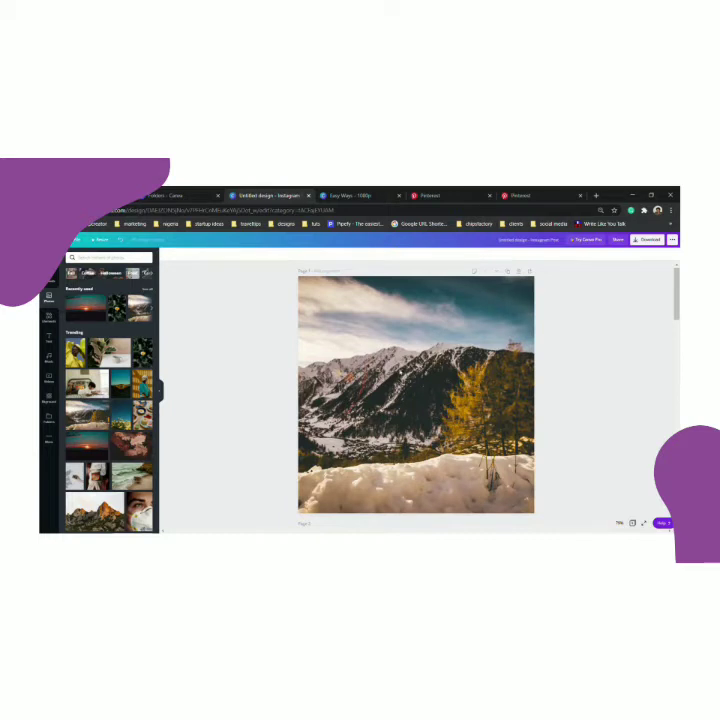
{"action": "scroll", "coordinate": [416, 395], "scroll_direction": "down", "scroll_amount": 2}
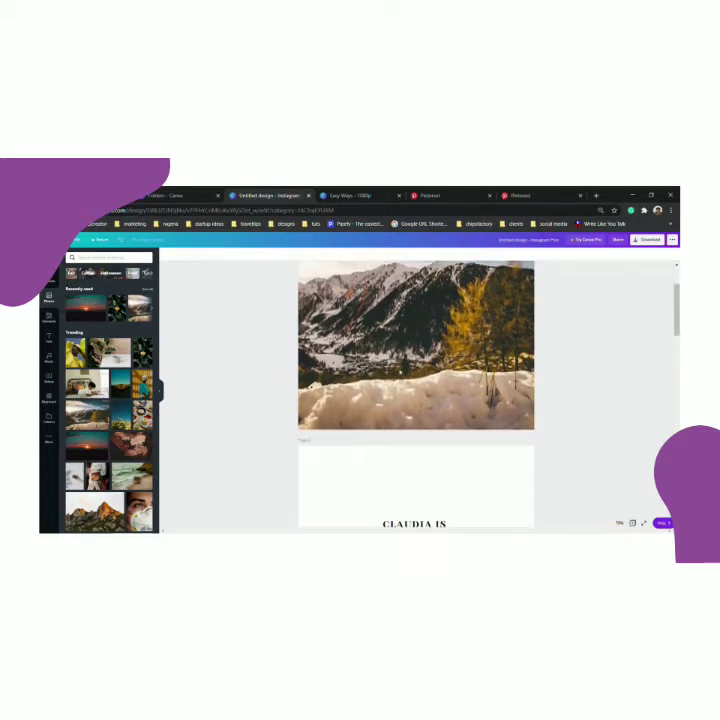
{"action": "scroll", "coordinate": [399, 372], "scroll_direction": "down", "scroll_amount": 3}
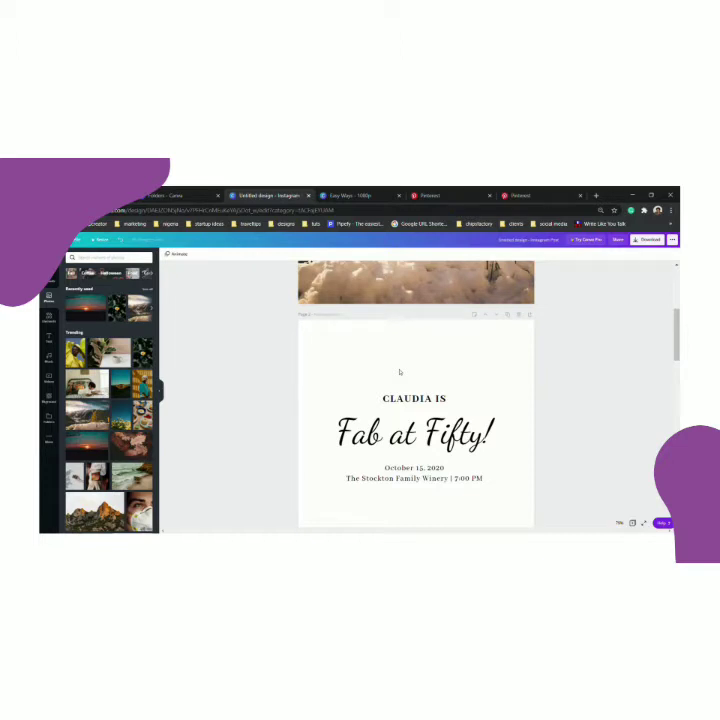
{"action": "scroll", "coordinate": [399, 372], "scroll_direction": "down", "scroll_amount": 2}
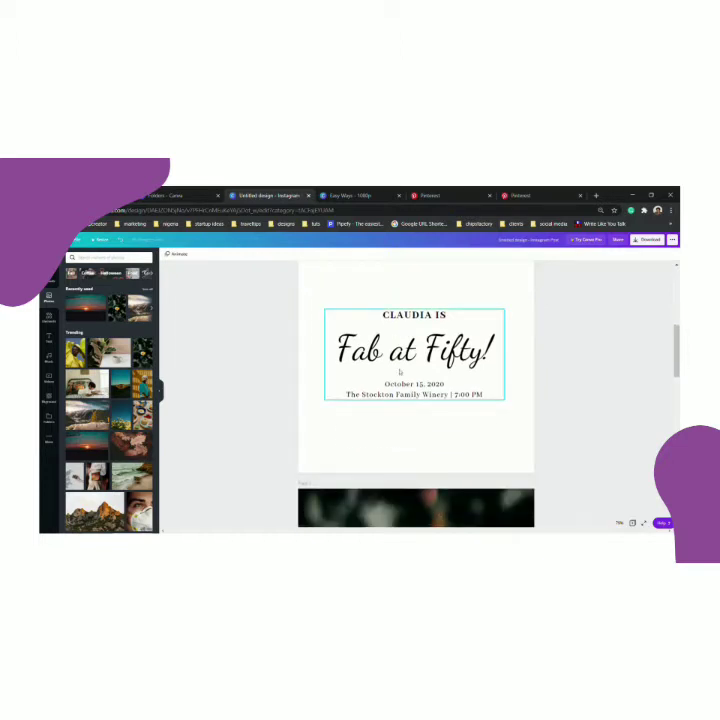
{"action": "scroll", "coordinate": [400, 373], "scroll_direction": "down", "scroll_amount": 4}
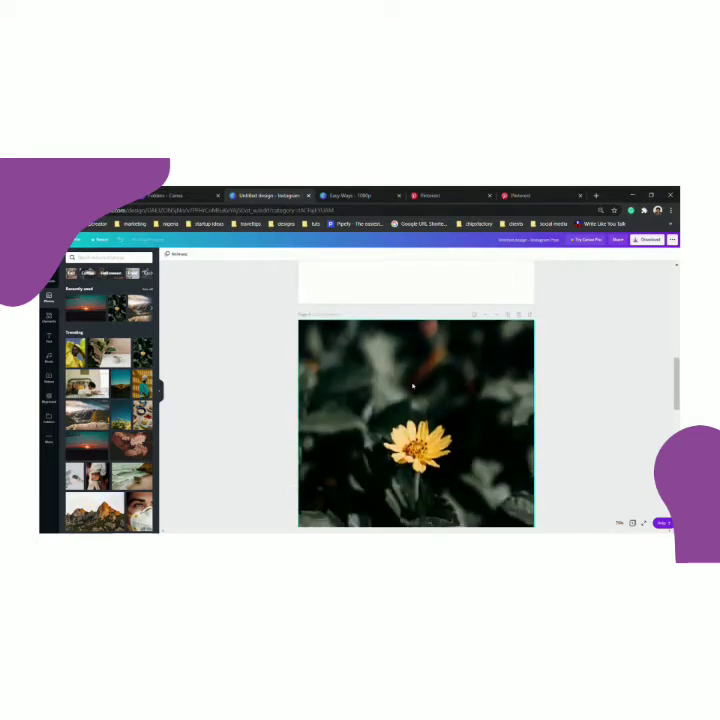
{"action": "scroll", "coordinate": [412, 386], "scroll_direction": "down", "scroll_amount": 1}
{"action": "scroll", "coordinate": [412, 386], "scroll_direction": "down", "scroll_amount": 6}
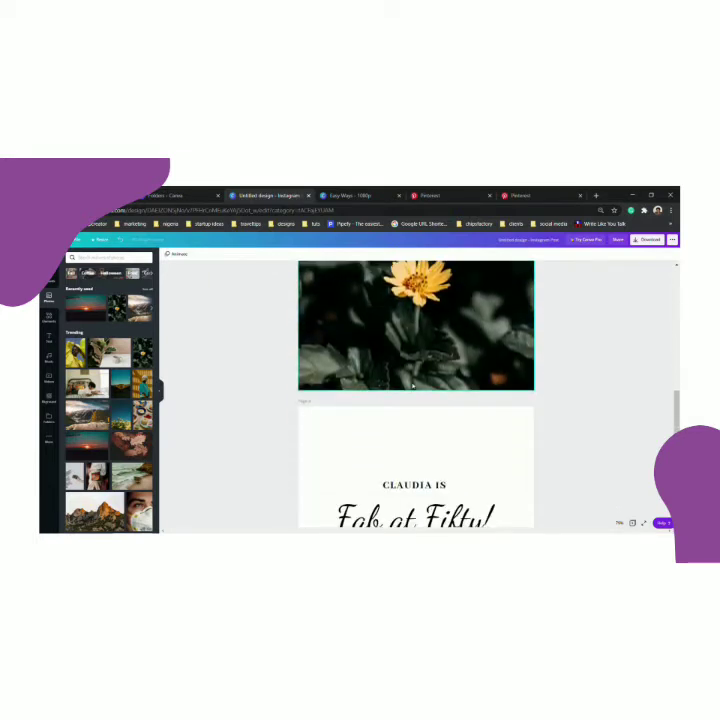
{"action": "scroll", "coordinate": [413, 398], "scroll_direction": "down", "scroll_amount": 5}
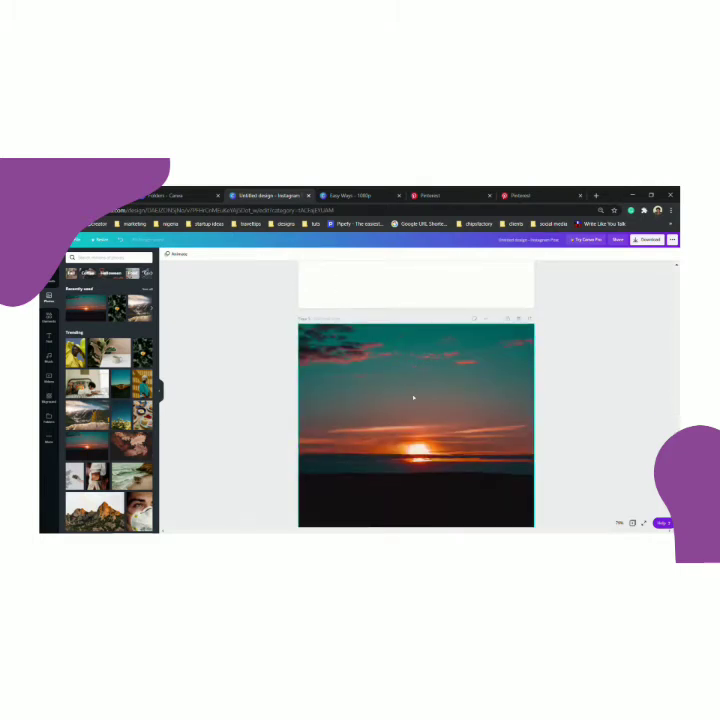
{"action": "scroll", "coordinate": [413, 397], "scroll_direction": "up", "scroll_amount": 4}
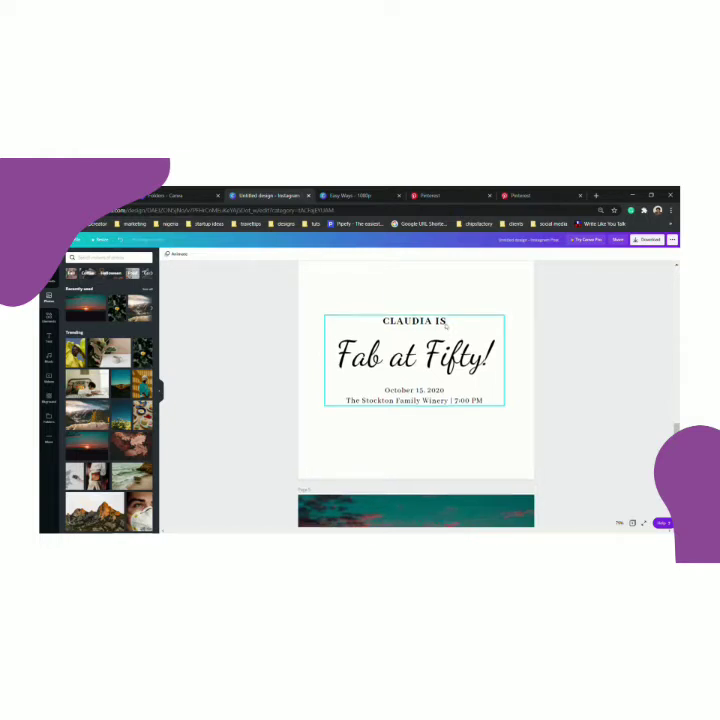
{"action": "scroll", "coordinate": [446, 326], "scroll_direction": "down", "scroll_amount": 10}
{"action": "scroll", "coordinate": [446, 326], "scroll_direction": "up", "scroll_amount": 2}
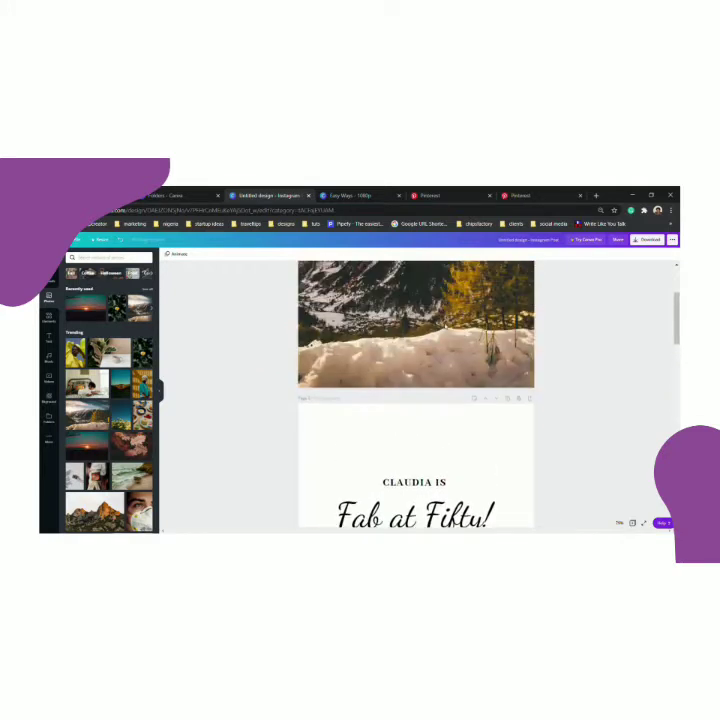
{"action": "scroll", "coordinate": [437, 397], "scroll_direction": "down", "scroll_amount": 2}
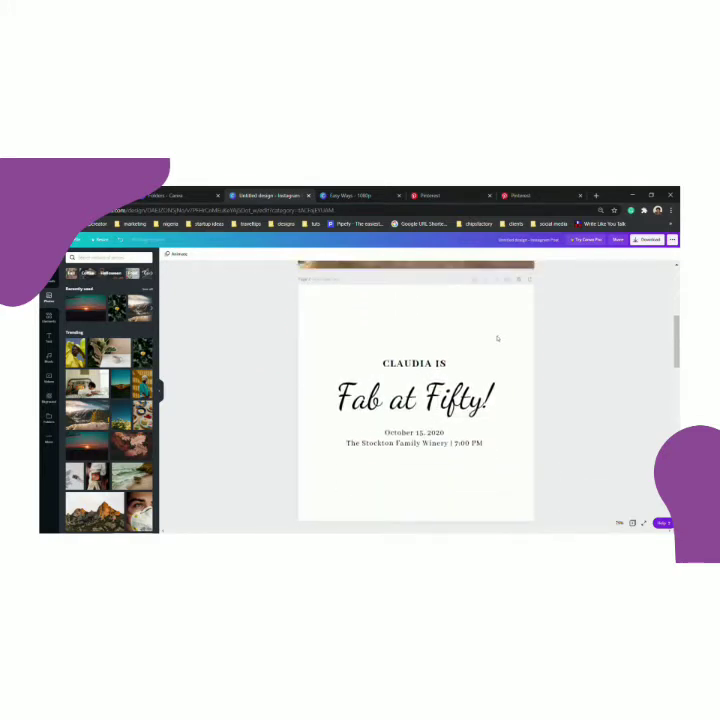
{"action": "scroll", "coordinate": [498, 339], "scroll_direction": "up", "scroll_amount": 2}
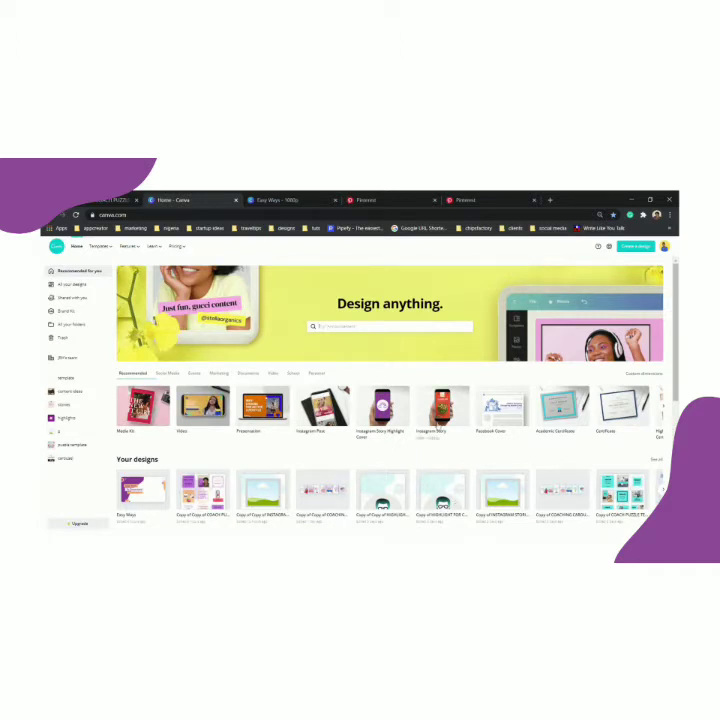
Create a new Instagram Post design and browse the Coffee category of the photo library.
{"action": "left_click", "coordinate": [627, 249]}
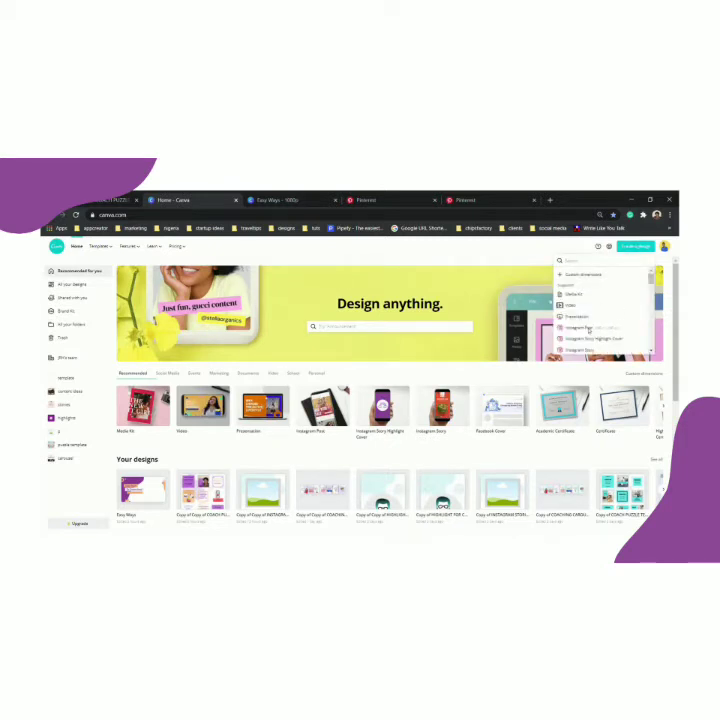
{"action": "left_click", "coordinate": [589, 328]}
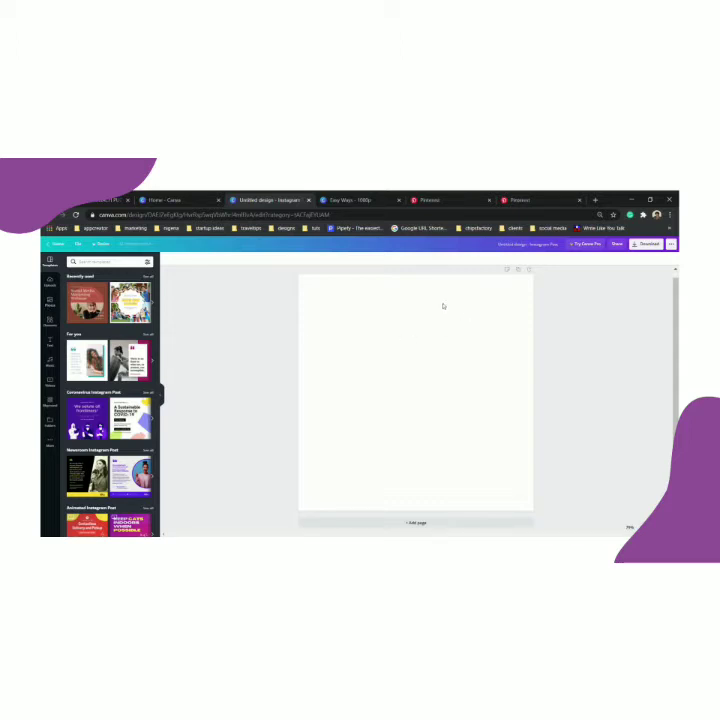
{"action": "left_click", "coordinate": [51, 302]}
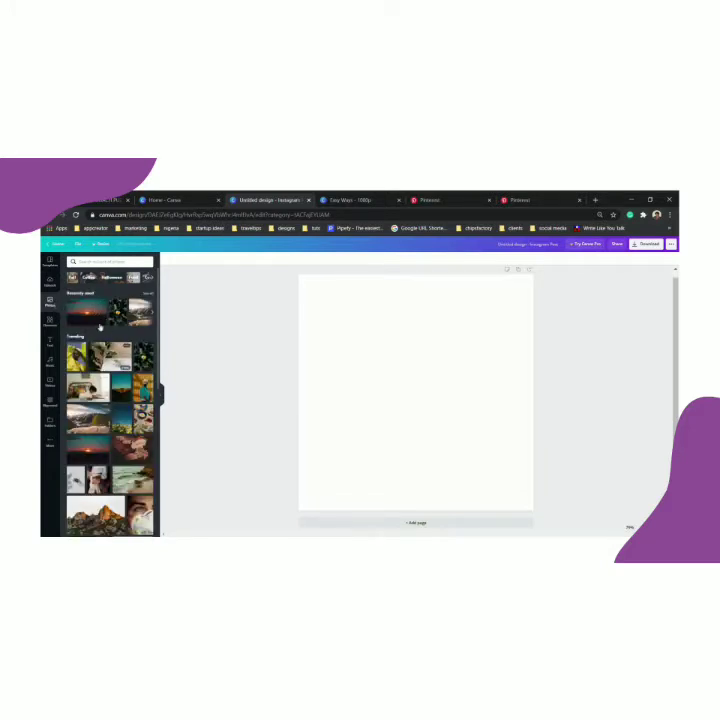
{"action": "left_click", "coordinate": [90, 279]}
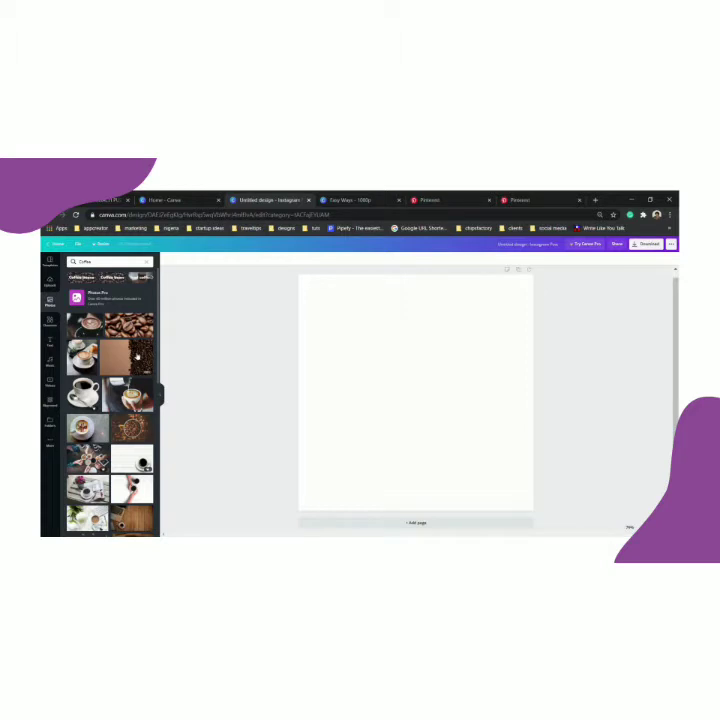
Try placing the coffee beans photo with the brown background directly on the blank page and resizing it, and delete it.
{"action": "left_click", "coordinate": [130, 358]}
{"action": "left_click_drag", "start_coordinate": [448, 399], "coordinate": [427, 345]}
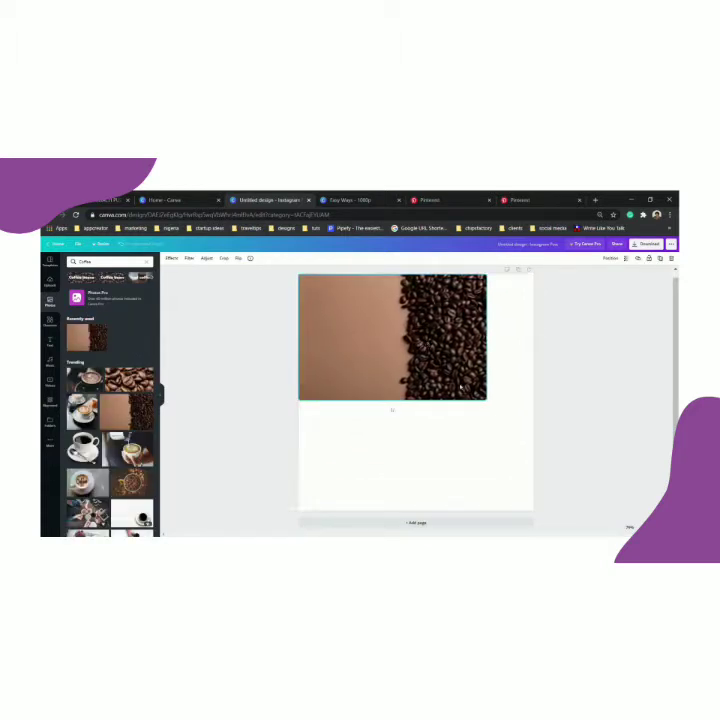
{"action": "left_click_drag", "start_coordinate": [490, 403], "coordinate": [500, 445]}
{"action": "key", "text": "Delete"}
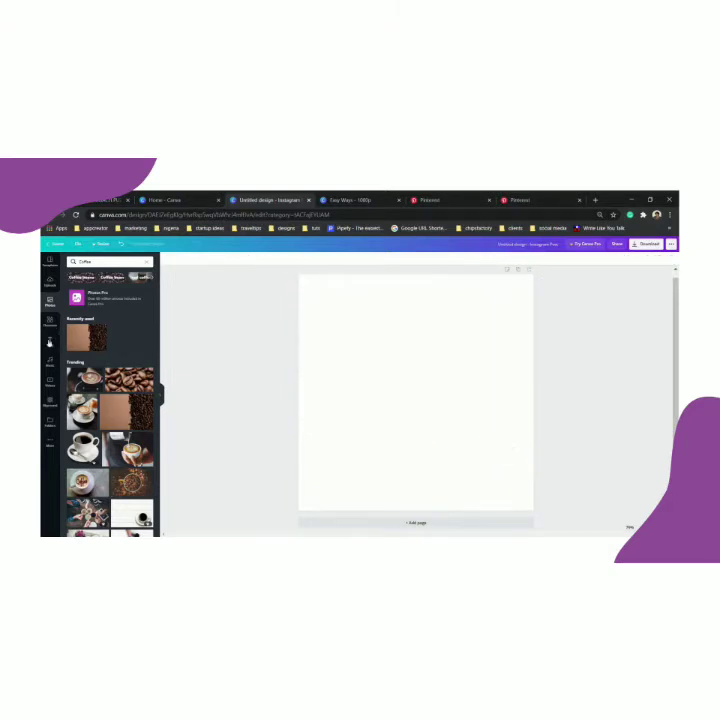
Add the single-image grid element so it fills the blank page.
{"action": "left_click", "coordinate": [51, 322]}
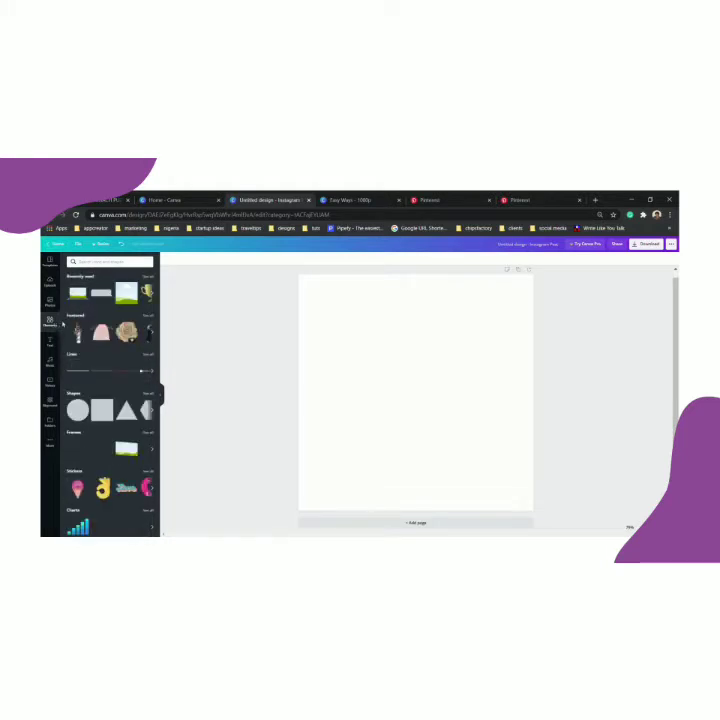
{"action": "scroll", "coordinate": [84, 335], "scroll_direction": "down", "scroll_amount": 5}
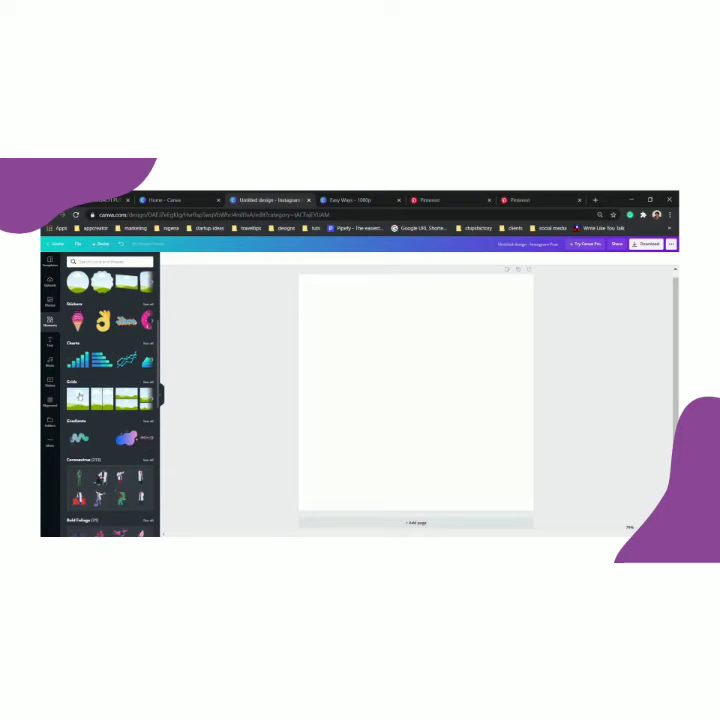
{"action": "left_click", "coordinate": [78, 397]}
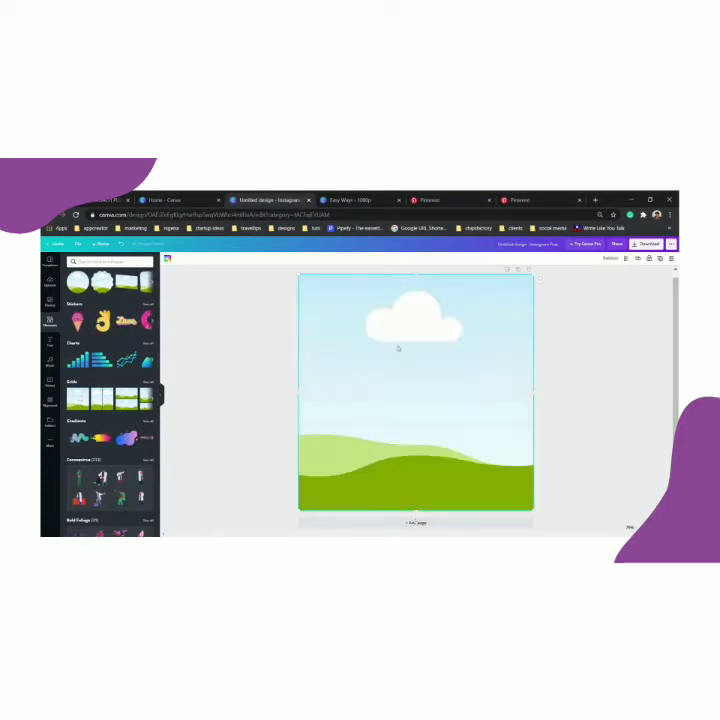
Fill the grid with the coffee beans photo with the brown background.
{"action": "left_click", "coordinate": [49, 301]}
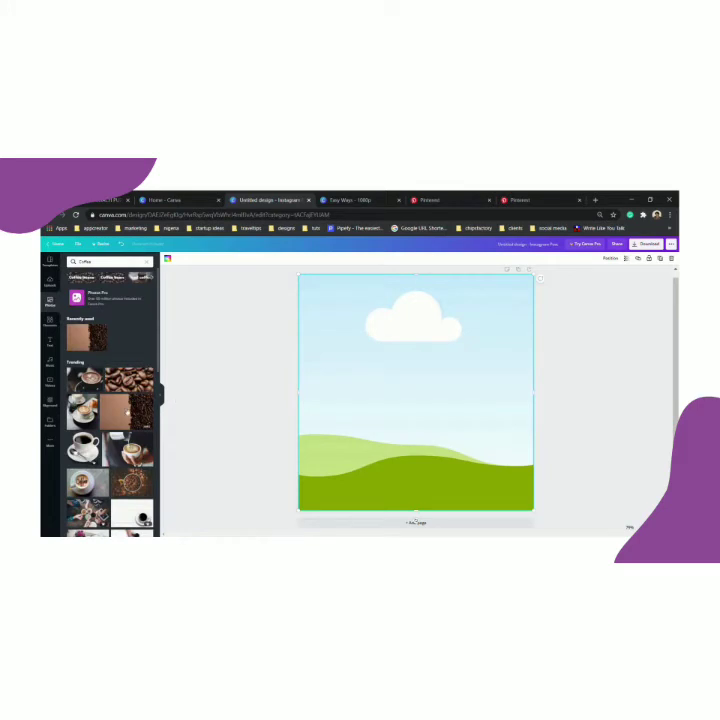
{"action": "left_click", "coordinate": [128, 397]}
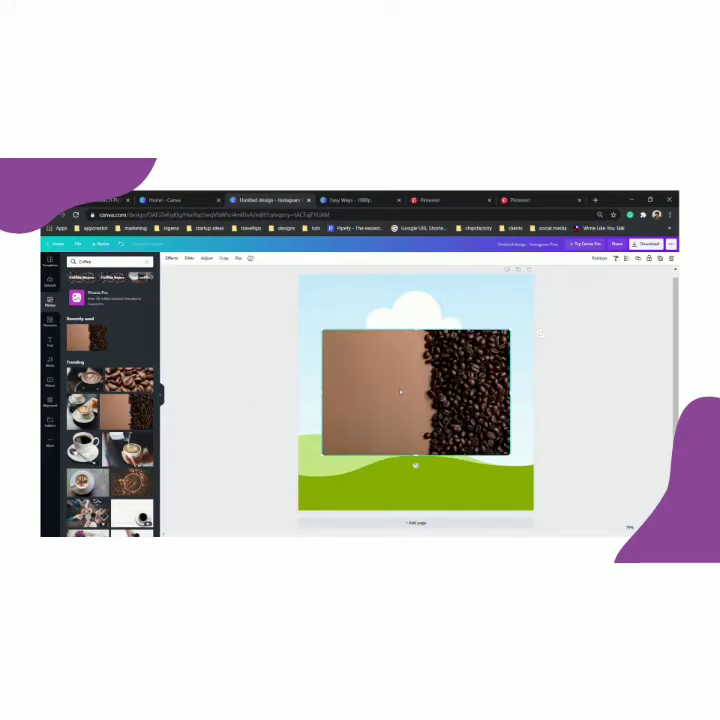
{"action": "left_click_drag", "start_coordinate": [400, 392], "coordinate": [393, 394]}
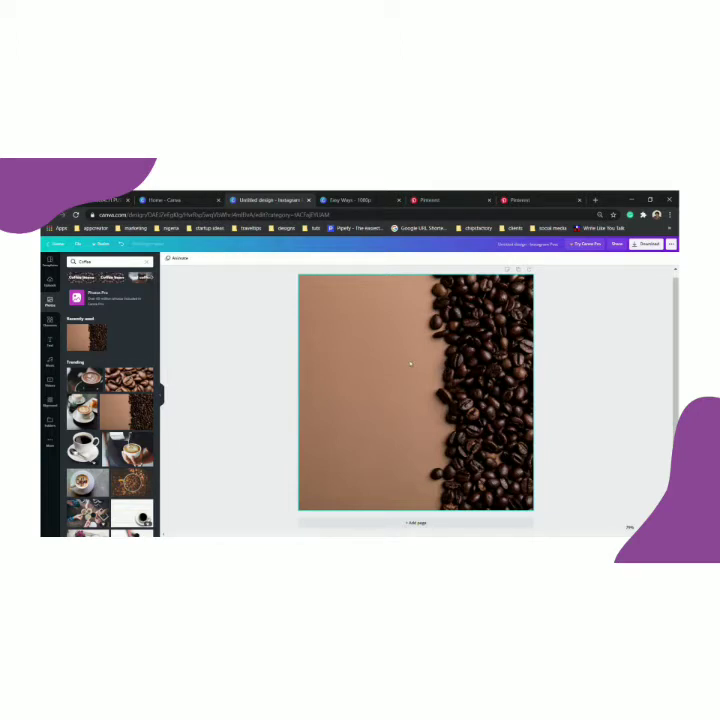
Add a second blank page and place the "White Christmas" font combination on it.
{"action": "scroll", "coordinate": [110, 420], "scroll_direction": "down", "scroll_amount": 2}
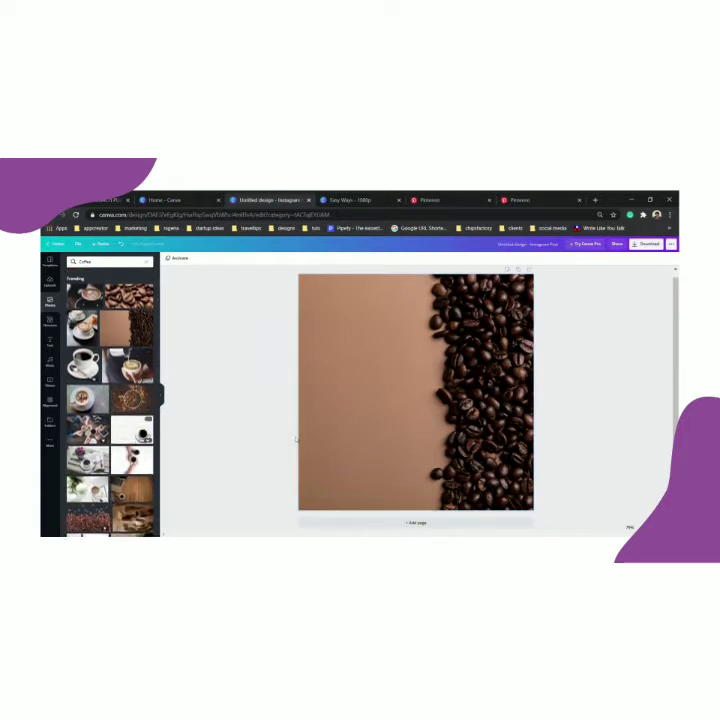
{"action": "left_click", "coordinate": [530, 270]}
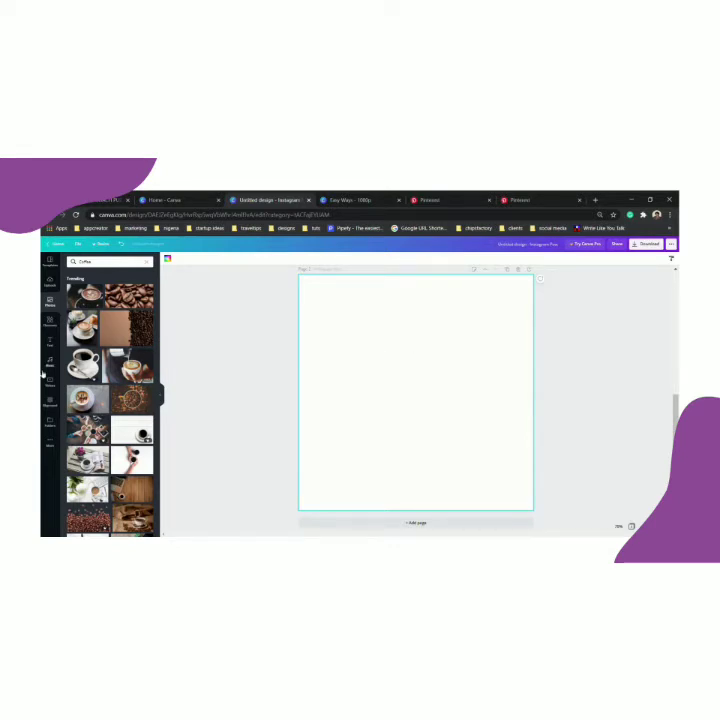
{"action": "left_click", "coordinate": [50, 338]}
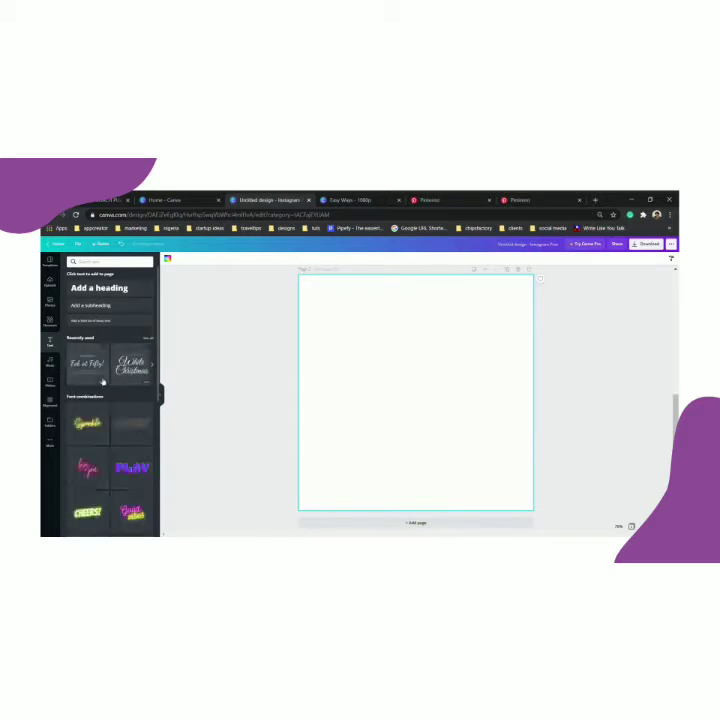
{"action": "left_click", "coordinate": [132, 365]}
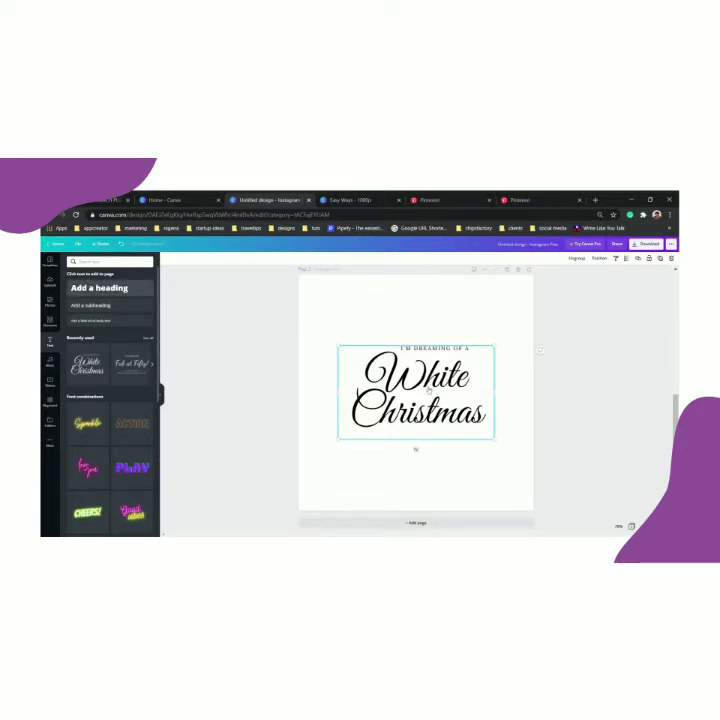
Try adding a heading text box below the "White Christmas" text, view its font choices, and delete the heading.
{"action": "key", "text": "t"}
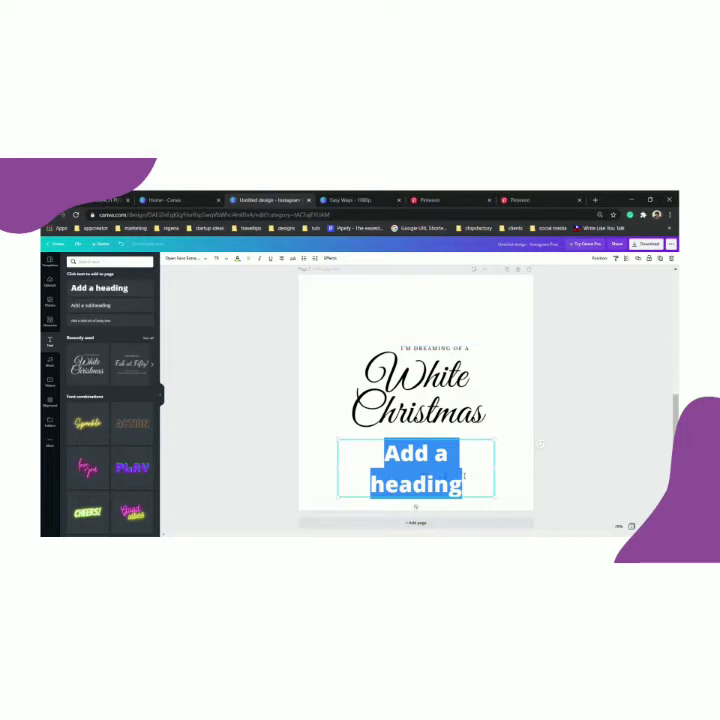
{"action": "left_click", "coordinate": [195, 258]}
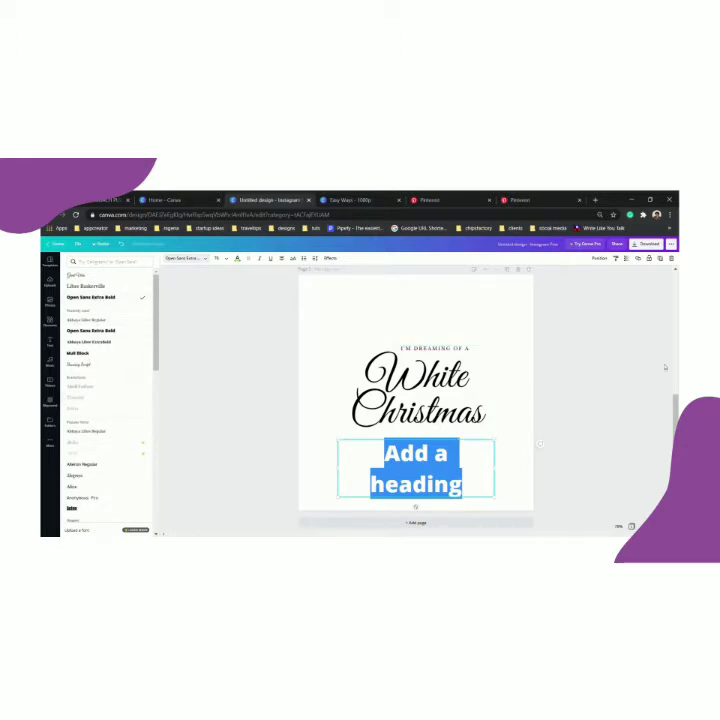
{"action": "left_click", "coordinate": [671, 259]}
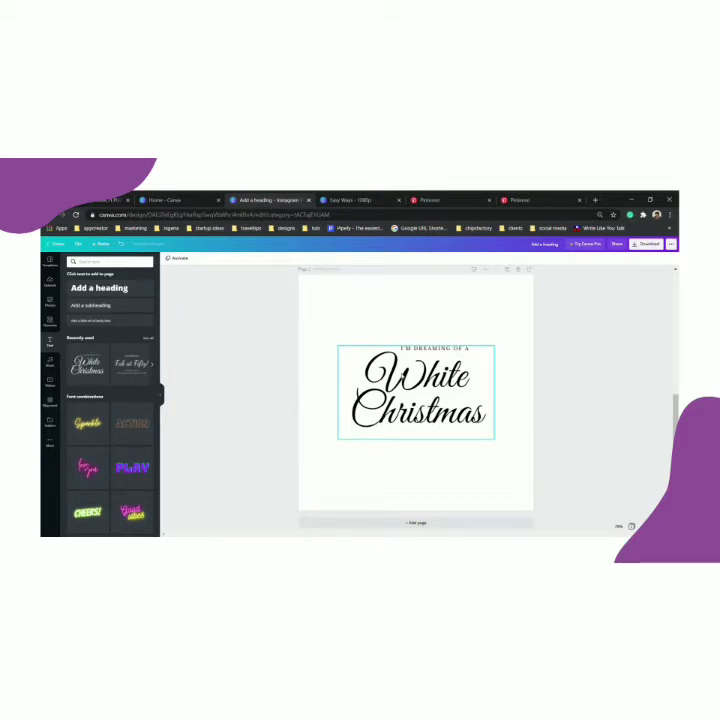
{"action": "left_click", "coordinate": [386, 328]}
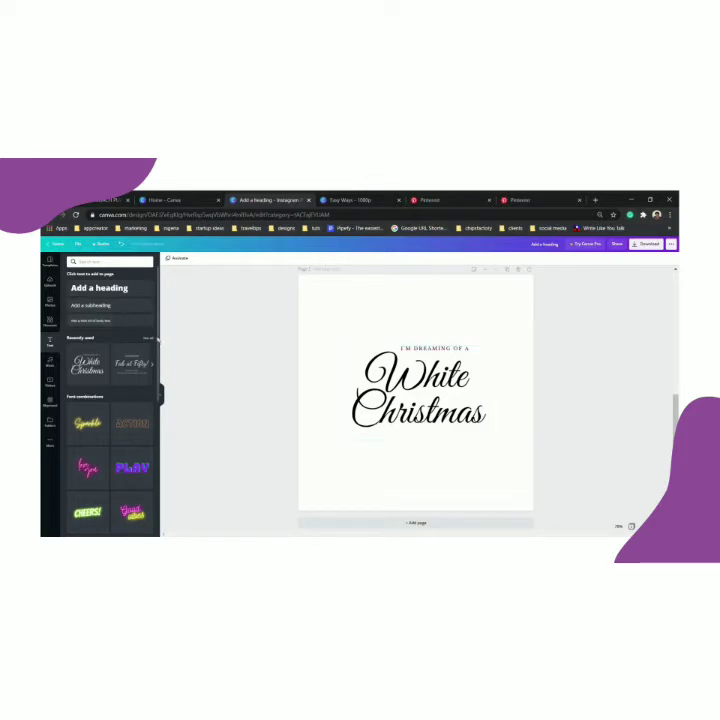
Move the "White Christmas" text combination slightly lower on the page and ungroup its two text lines.
{"action": "left_click", "coordinate": [148, 339]}
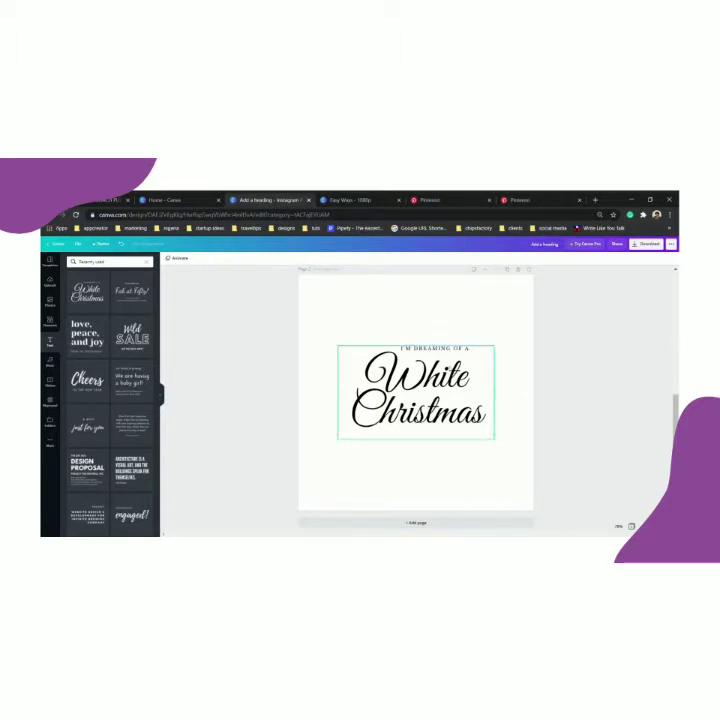
{"action": "left_click", "coordinate": [415, 385]}
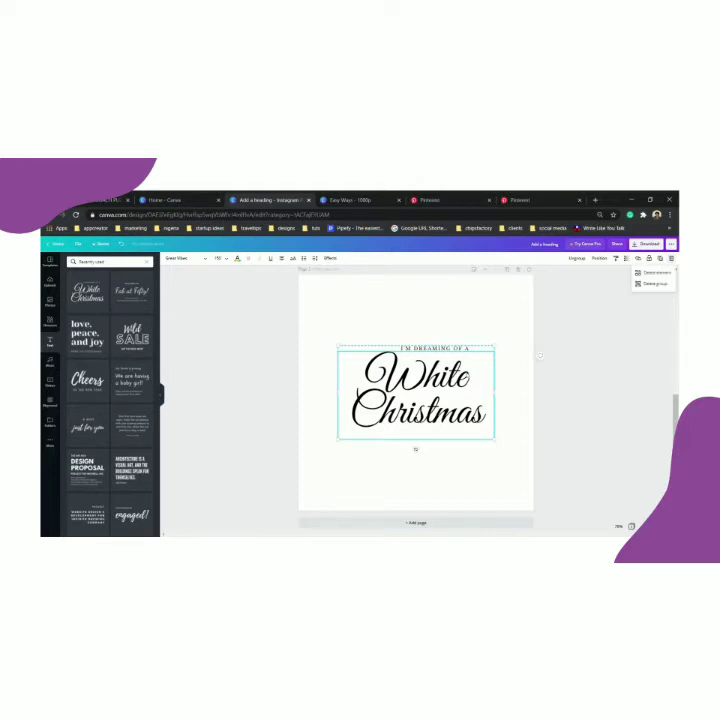
{"action": "left_click", "coordinate": [501, 357]}
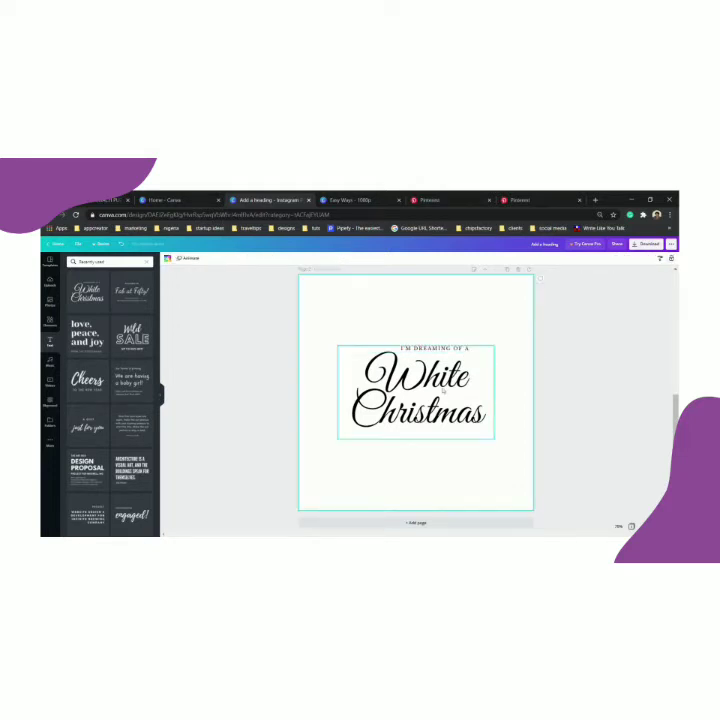
{"action": "left_click", "coordinate": [402, 353]}
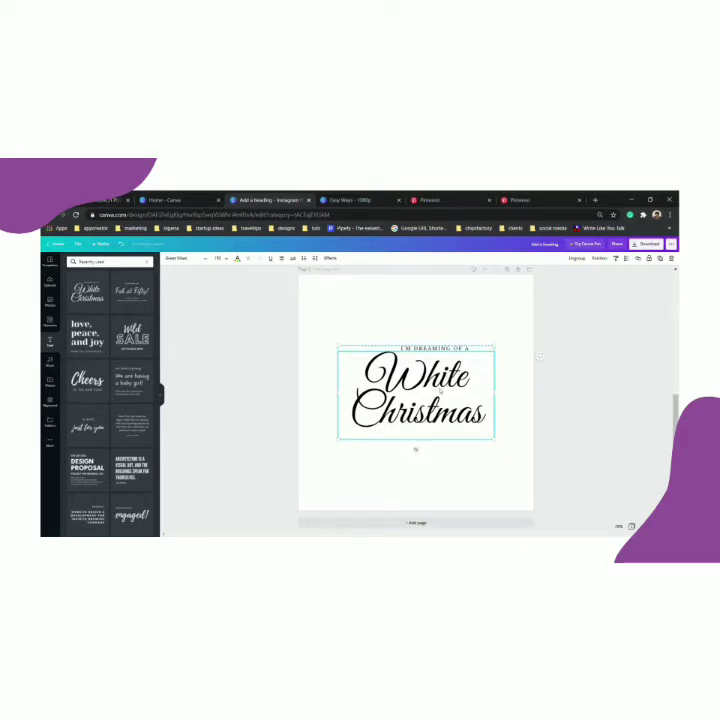
{"action": "mouse_move", "coordinate": [440, 392]}
{"action": "left_mouse_down"}
{"action": "mouse_move", "coordinate": [434, 435]}
{"action": "mouse_move", "coordinate": [430, 366]}
{"action": "mouse_move", "coordinate": [434, 400]}
{"action": "left_mouse_up"}
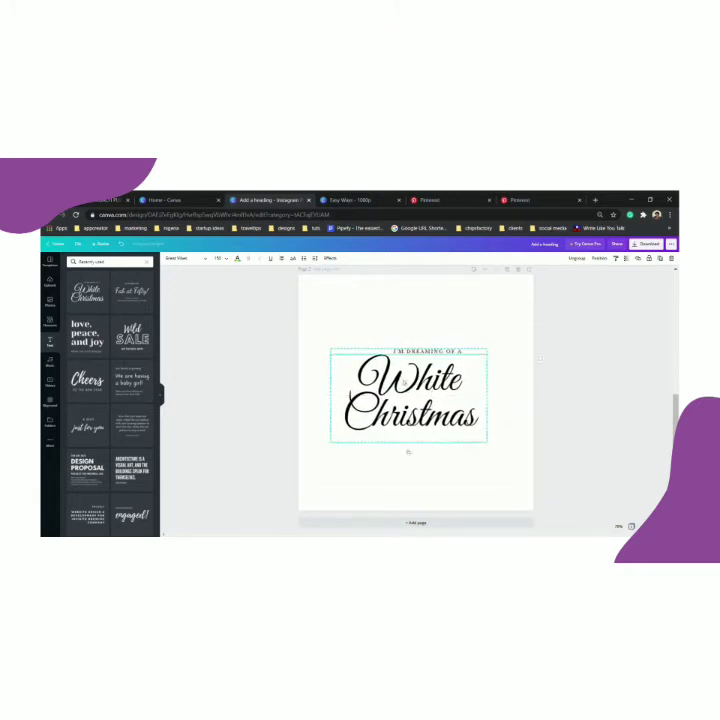
{"action": "left_click_drag", "start_coordinate": [349, 395], "coordinate": [356, 403]}
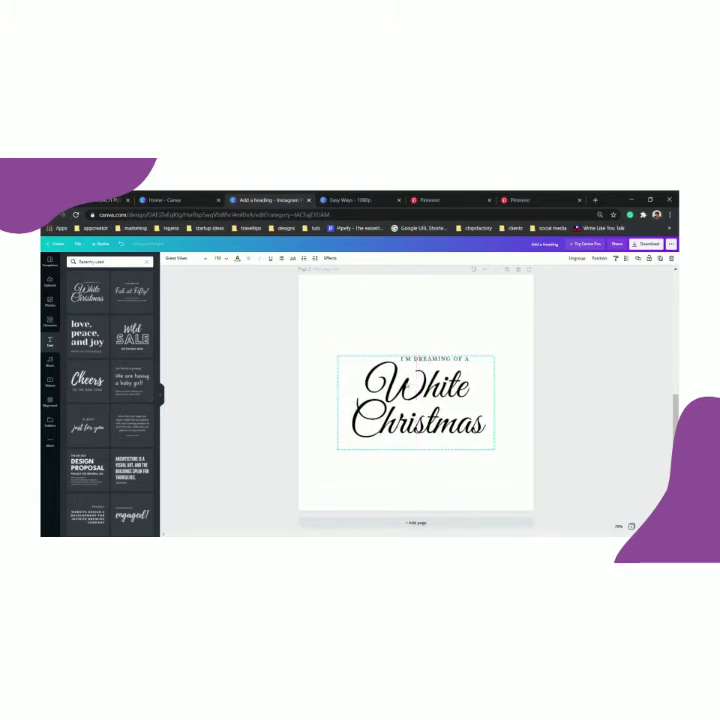
{"action": "left_click_drag", "start_coordinate": [407, 385], "coordinate": [407, 385]}
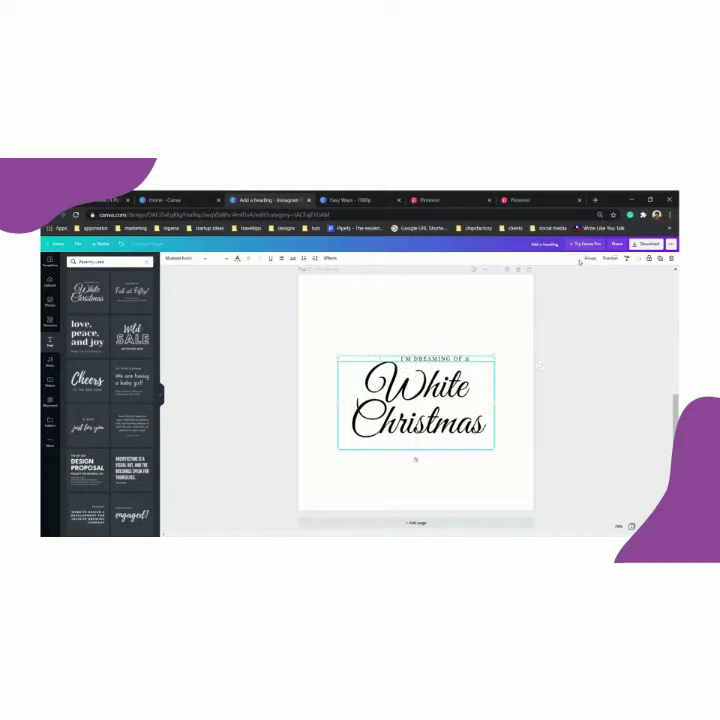
{"action": "left_click", "coordinate": [512, 388]}
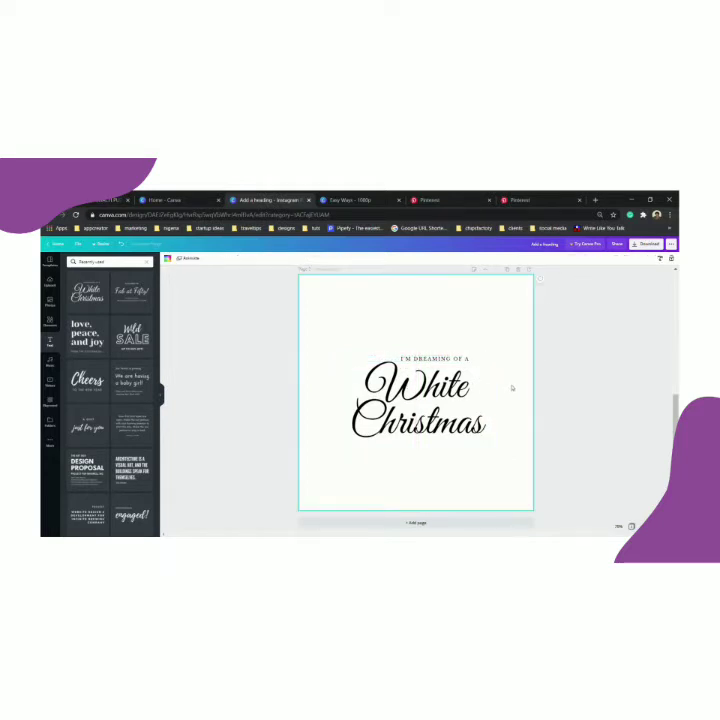
Move the ungrouped lines separately, placing "I'M DREAMING OF A" just above the "White Christmas" script text.
{"action": "left_click", "coordinate": [427, 364]}
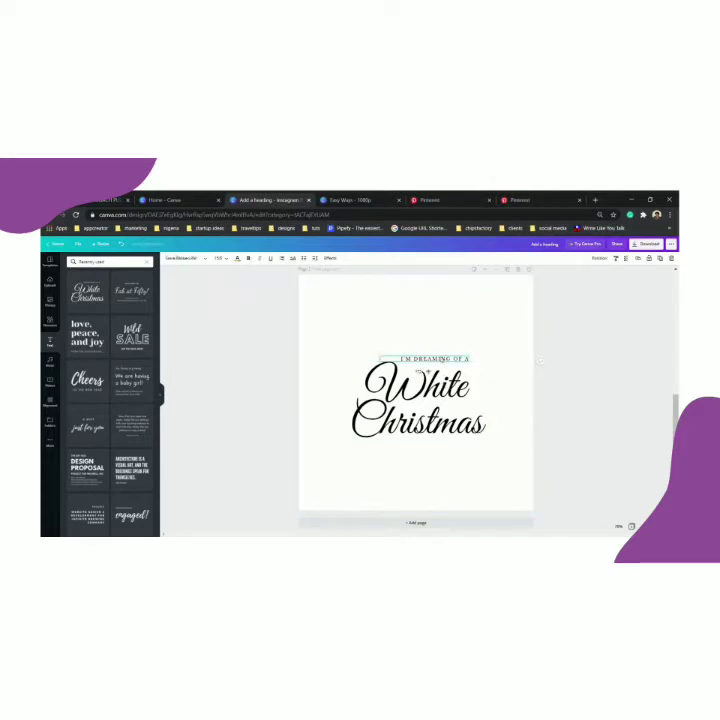
{"action": "left_click_drag", "start_coordinate": [444, 359], "coordinate": [401, 312]}
{"action": "mouse_move", "coordinate": [419, 396]}
{"action": "left_mouse_down"}
{"action": "mouse_move", "coordinate": [449, 445]}
{"action": "mouse_move", "coordinate": [407, 394]}
{"action": "mouse_move", "coordinate": [392, 396]}
{"action": "mouse_move", "coordinate": [411, 379]}
{"action": "mouse_move", "coordinate": [414, 407]}
{"action": "left_mouse_up"}
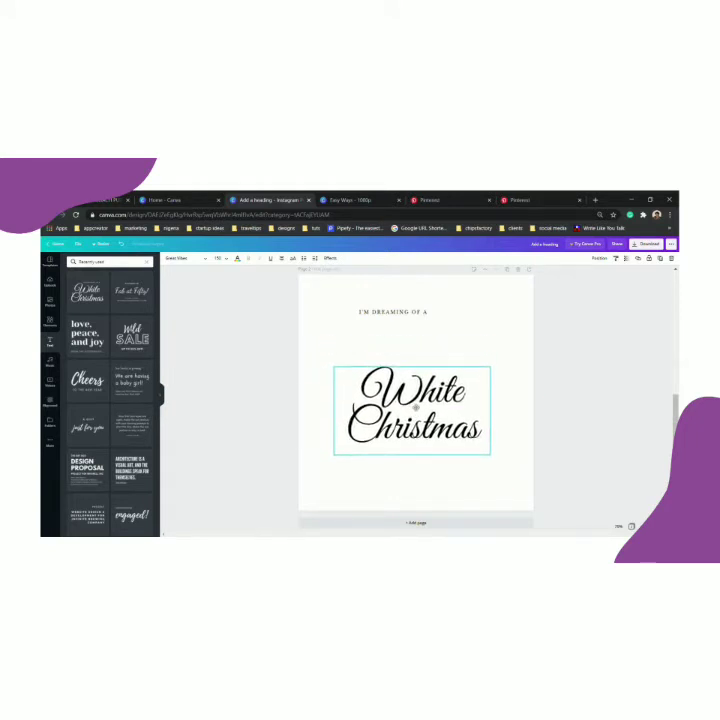
{"action": "left_click_drag", "start_coordinate": [417, 317], "coordinate": [358, 356]}
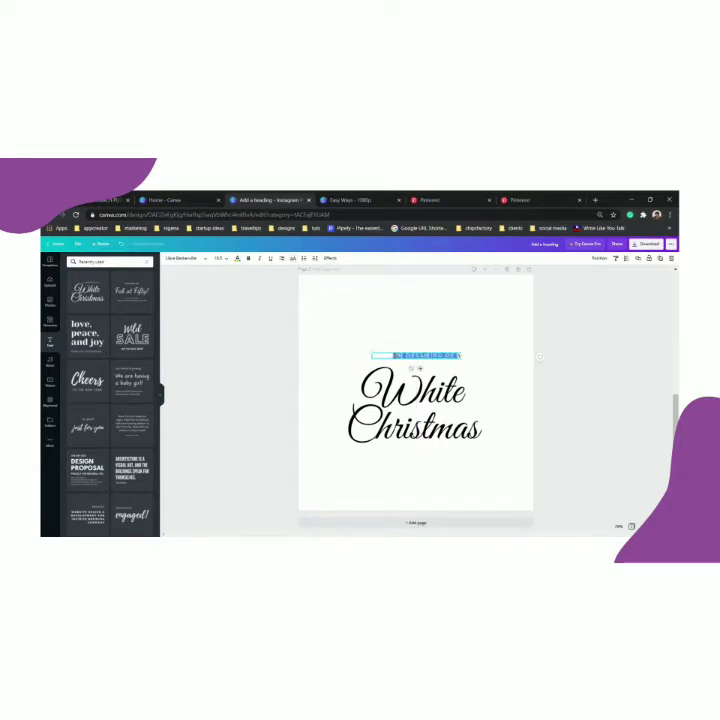
Replace the small line's text with "I WANT A CUPPA".
{"action": "key", "text": "BackSpace"}
{"action": "type", "text": "I "}
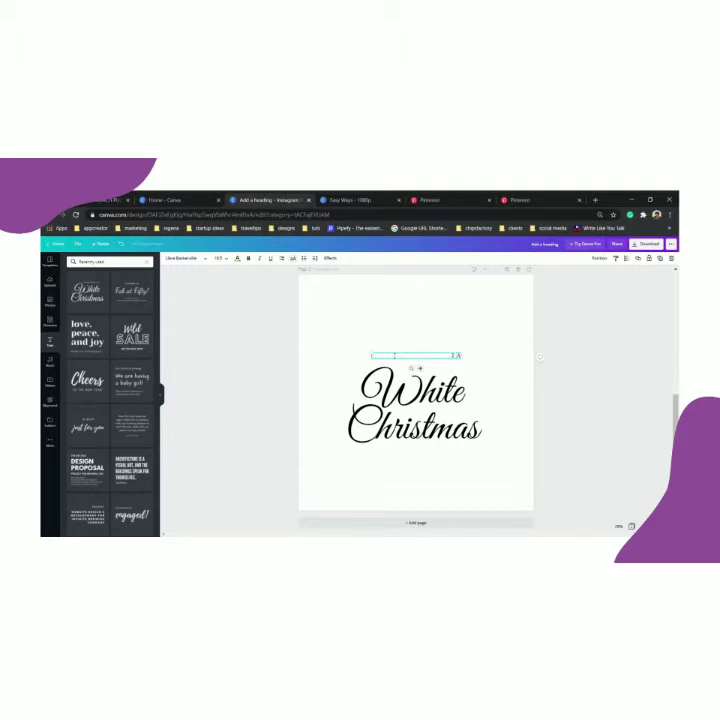
{"action": "type", "text": "WANT"}
{"action": "key", "text": "BackSpace"}
{"action": "type", "text": "CUPPA CO"}
{"action": "key", "text": "BackSpace"}
{"action": "key", "text": "BackSpace"}
{"action": "key", "text": "BackSpace"}
Left-align the "I WANT A CUPPA" line and narrow its text box to fit the words.
{"action": "left_click", "coordinate": [284, 259]}
{"action": "left_click", "coordinate": [285, 259]}
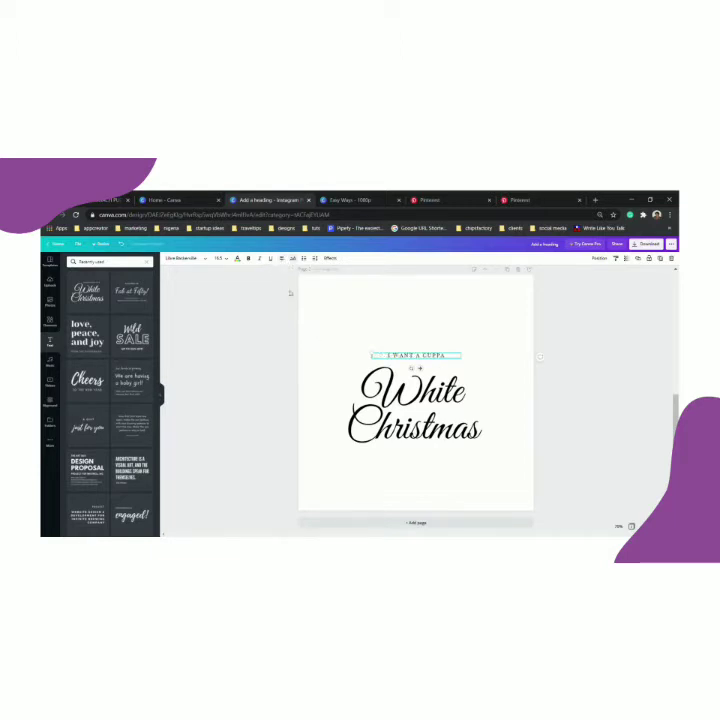
{"action": "left_click", "coordinate": [281, 259]}
{"action": "left_click", "coordinate": [282, 259]}
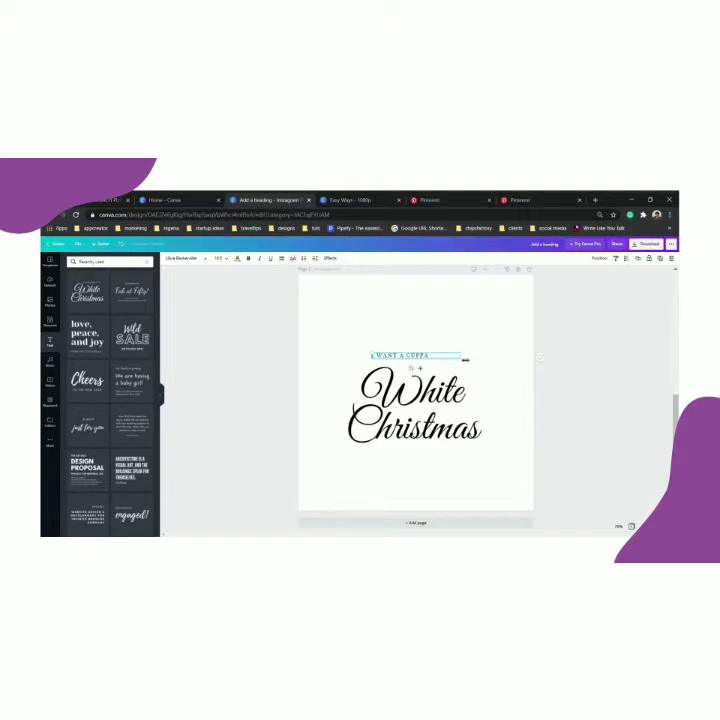
{"action": "left_click_drag", "start_coordinate": [464, 360], "coordinate": [433, 359]}
{"action": "left_click", "coordinate": [401, 372]}
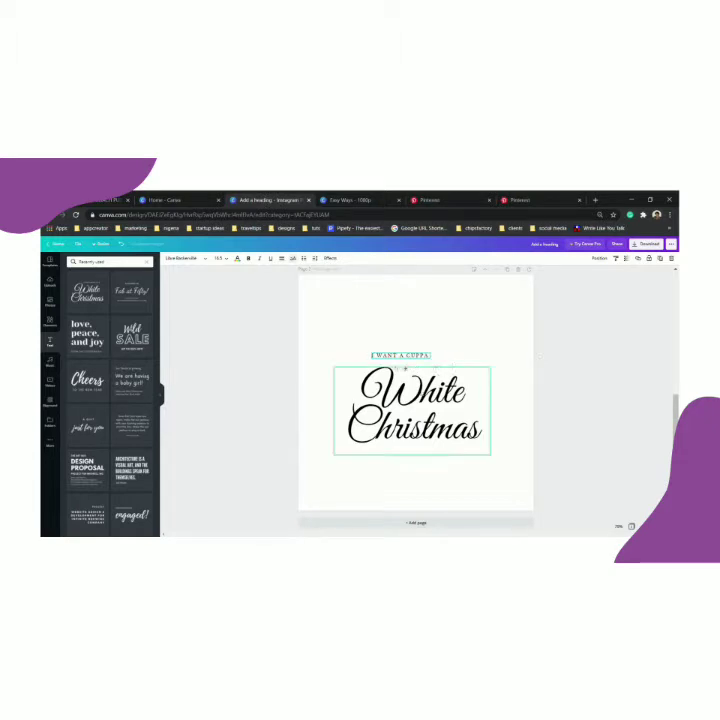
Replace the "White Christmas" script text with "Coffee".
{"action": "left_click", "coordinate": [482, 431]}
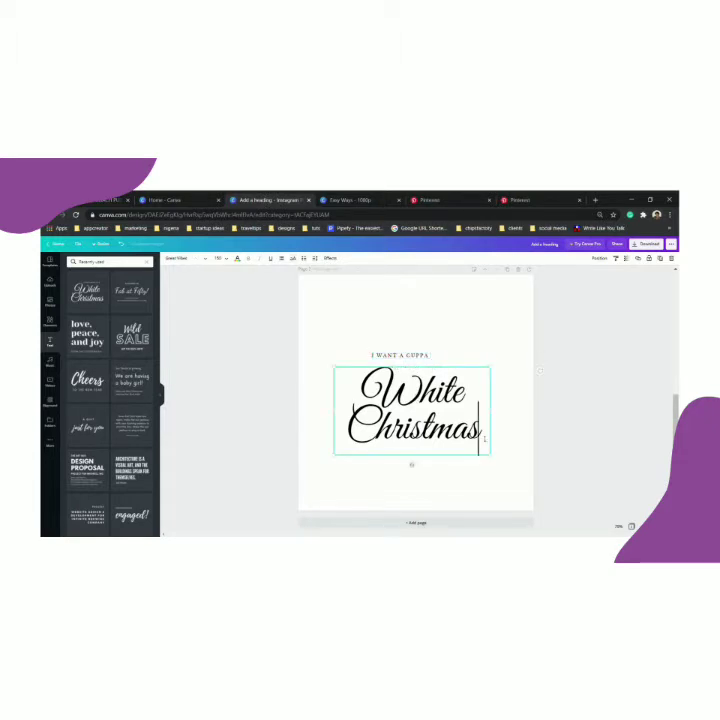
{"action": "left_click_drag", "start_coordinate": [482, 431], "coordinate": [350, 372]}
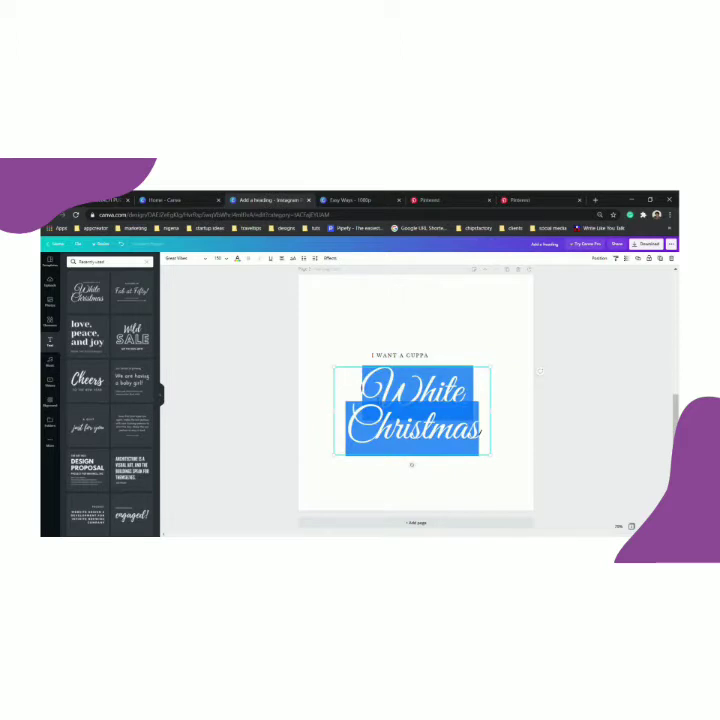
{"action": "type", "text": "Coffe"}
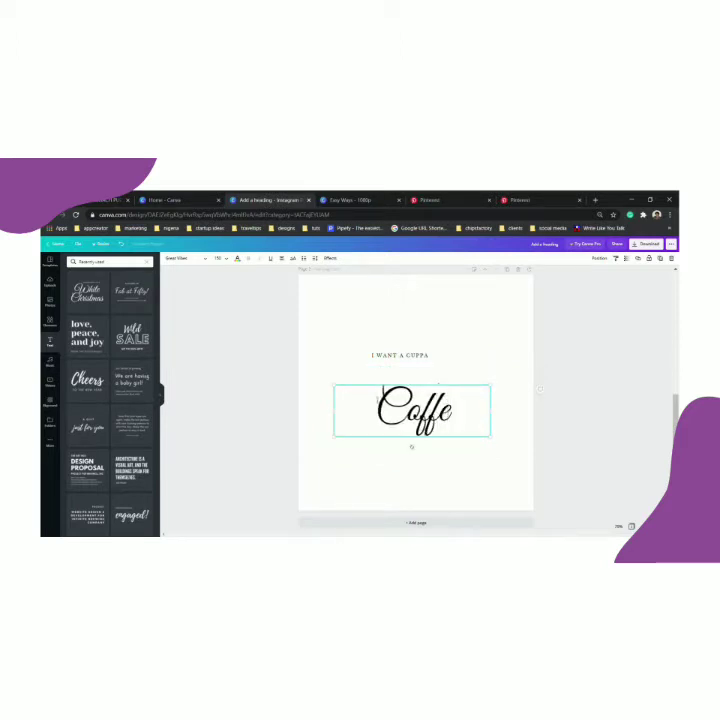
{"action": "type", "text": "e"}
{"action": "left_click", "coordinate": [424, 369]}
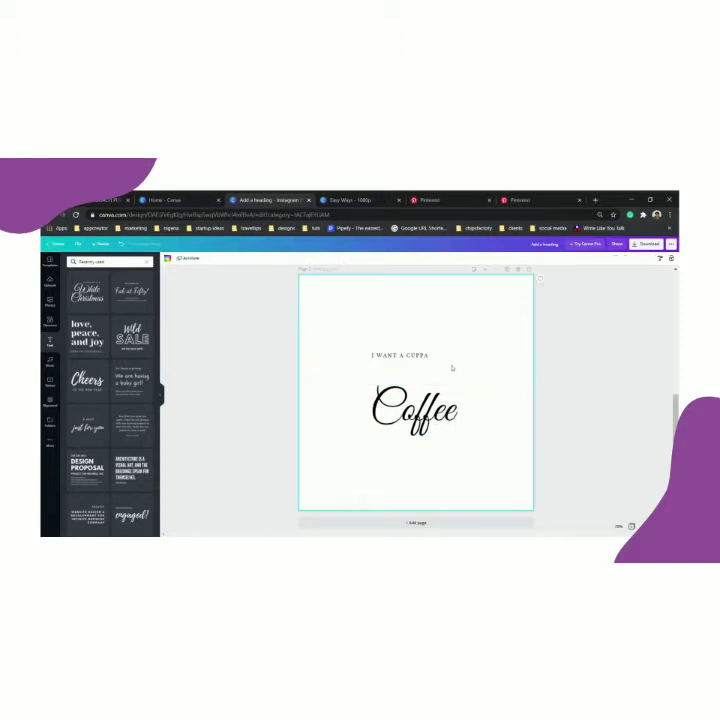
Move "Coffee" up, narrow its text box to fit, and tuck "I WANT A CUPPA" close above its lowercase letters.
{"action": "left_click", "coordinate": [376, 392]}
{"action": "left_click_drag", "start_coordinate": [376, 392], "coordinate": [375, 367]}
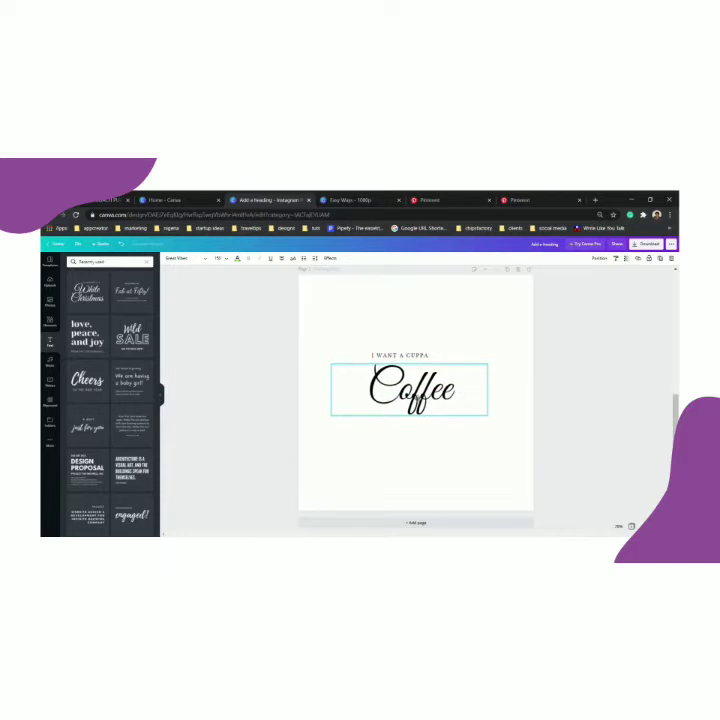
{"action": "left_click_drag", "start_coordinate": [492, 396], "coordinate": [434, 402]}
{"action": "left_click_drag", "start_coordinate": [375, 423], "coordinate": [406, 428]}
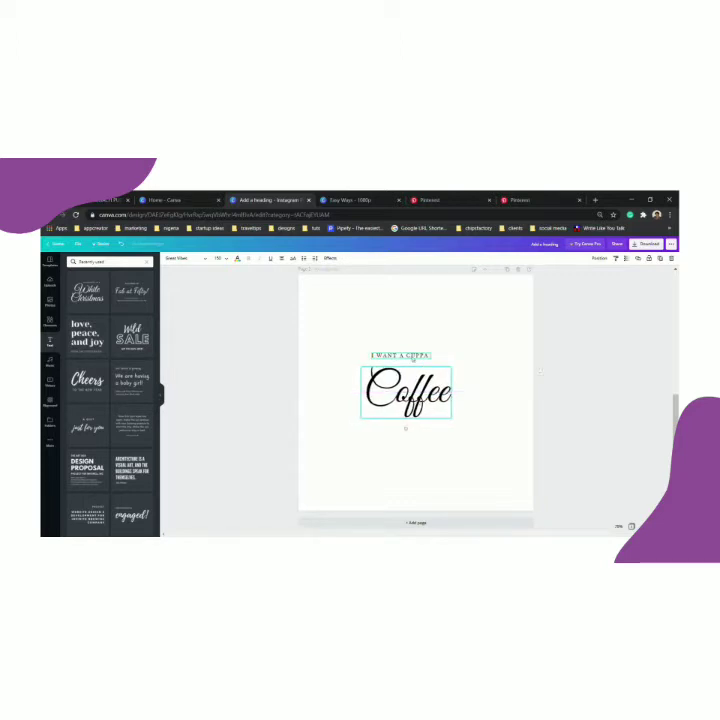
{"action": "left_click_drag", "start_coordinate": [402, 355], "coordinate": [444, 370]}
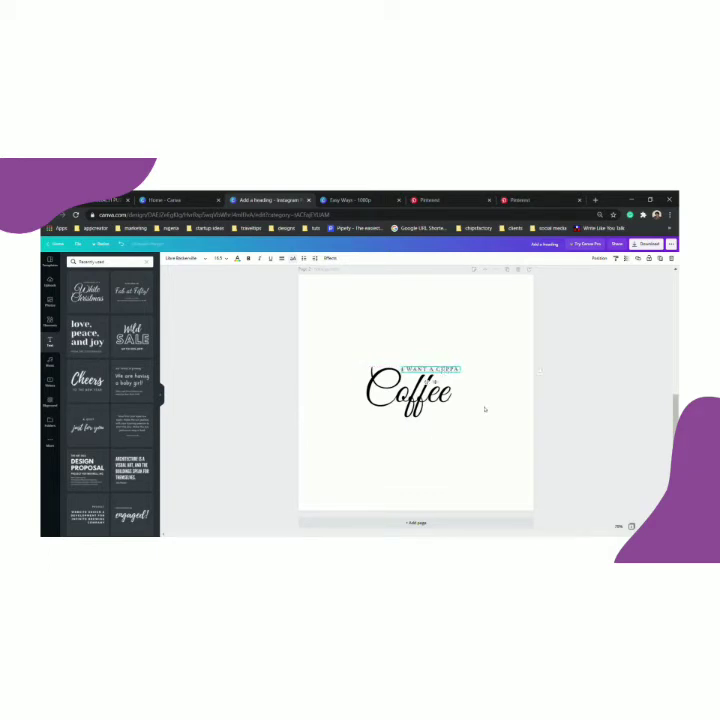
{"action": "left_click", "coordinate": [484, 408]}
Add a third blank page below the "Coffee" text page and fill it with the single-image grid.
{"action": "scroll", "coordinate": [484, 408], "scroll_direction": "up", "scroll_amount": 3}
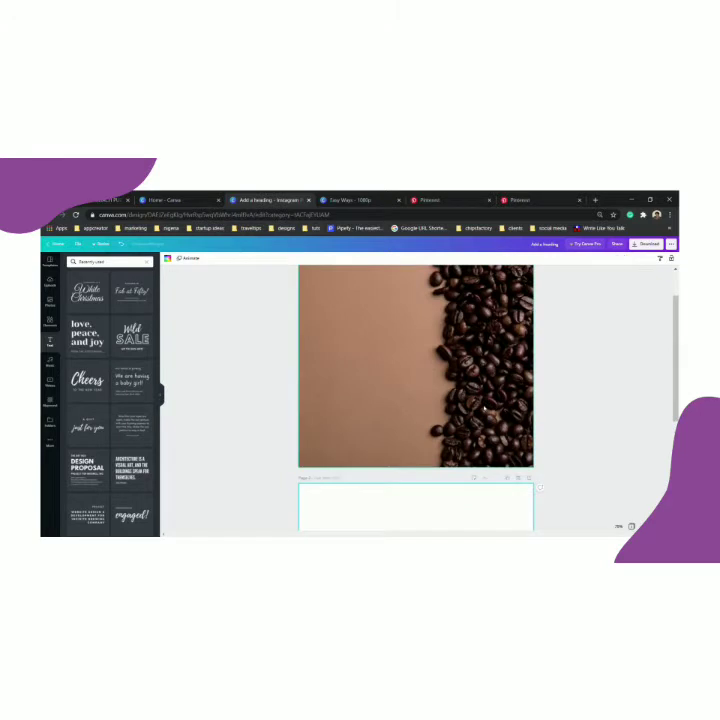
{"action": "scroll", "coordinate": [483, 407], "scroll_direction": "down", "scroll_amount": 3}
{"action": "scroll", "coordinate": [505, 385], "scroll_direction": "up", "scroll_amount": 2}
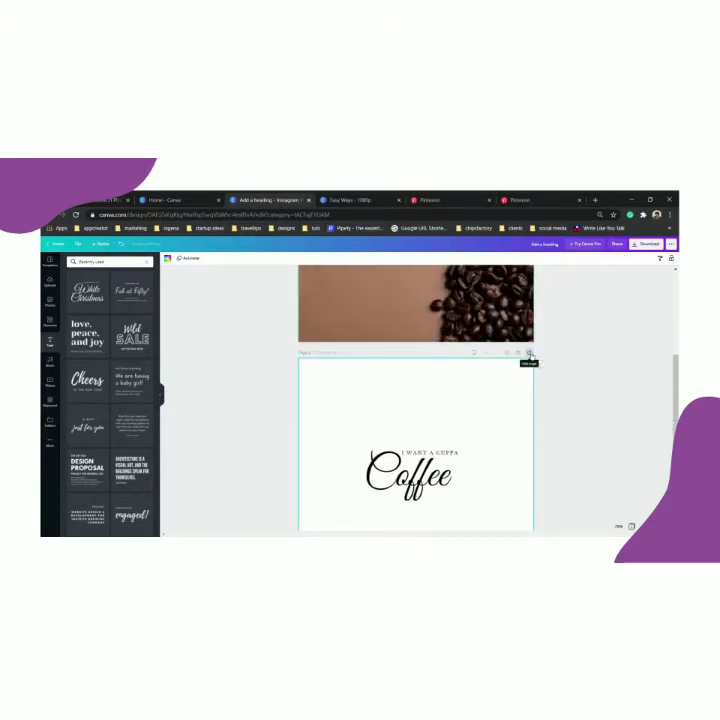
{"action": "left_click", "coordinate": [529, 355]}
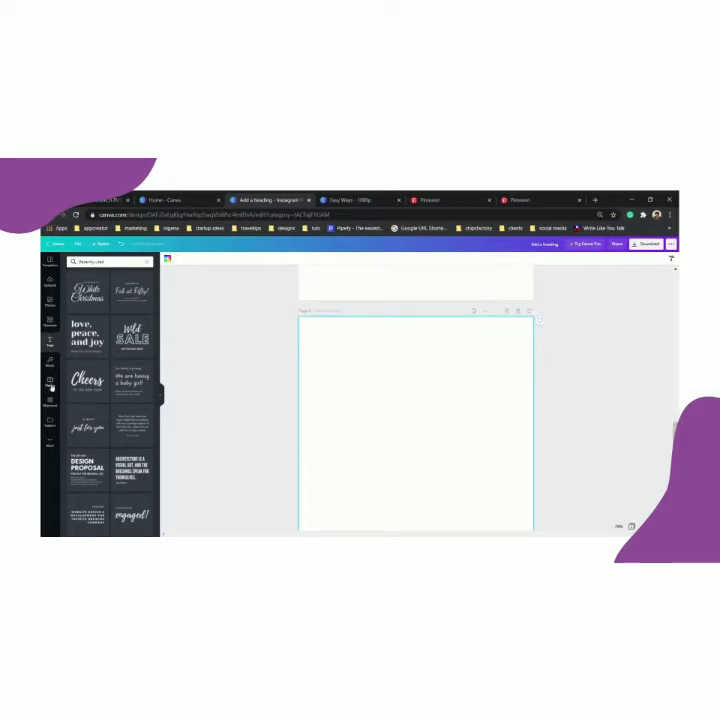
{"action": "left_click", "coordinate": [50, 321]}
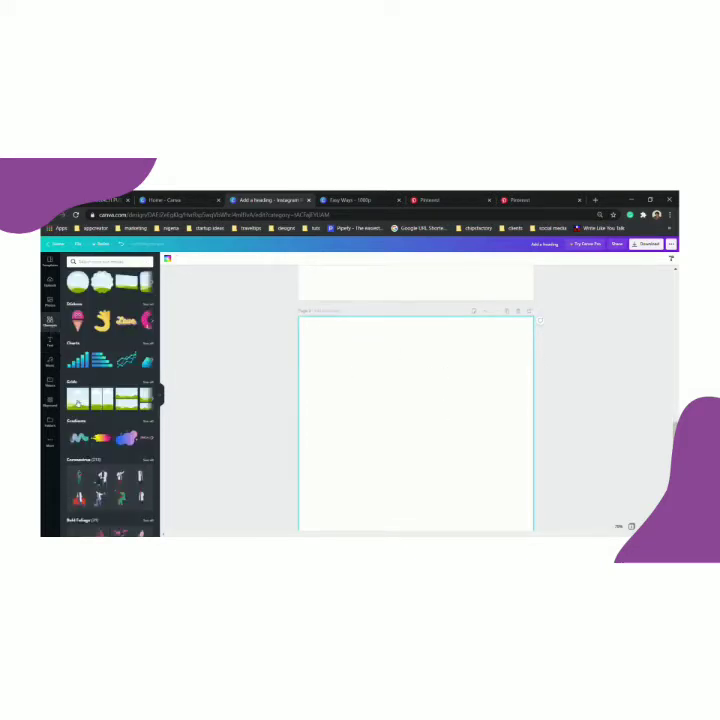
{"action": "left_click_drag", "start_coordinate": [78, 398], "coordinate": [424, 407]}
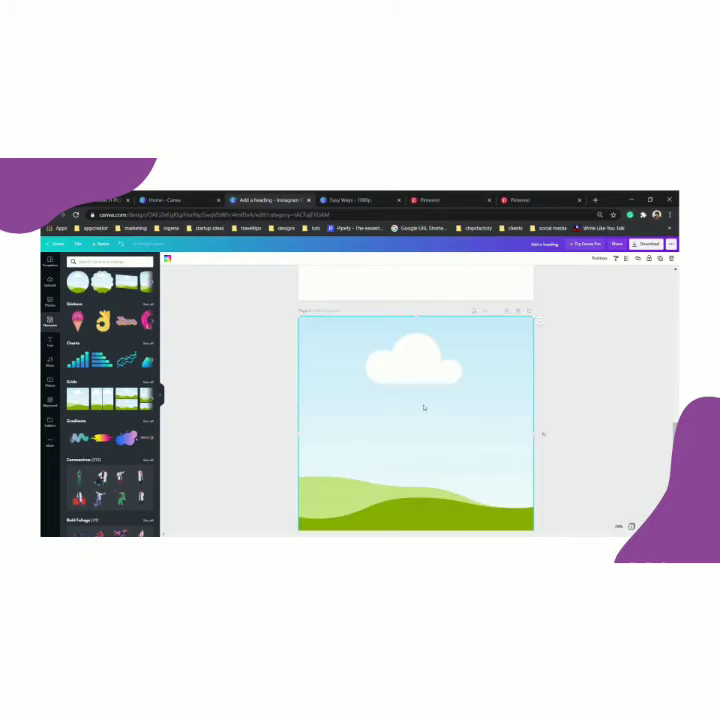
Fill the third page's grid with the photo of milk being poured into a latte cup.
{"action": "left_click", "coordinate": [49, 302]}
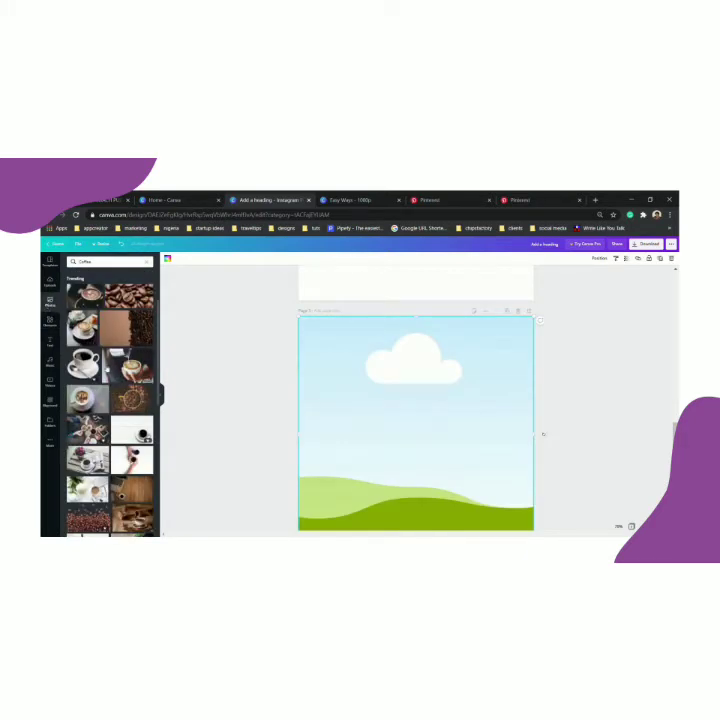
{"action": "scroll", "coordinate": [455, 338], "scroll_direction": "up", "scroll_amount": 5}
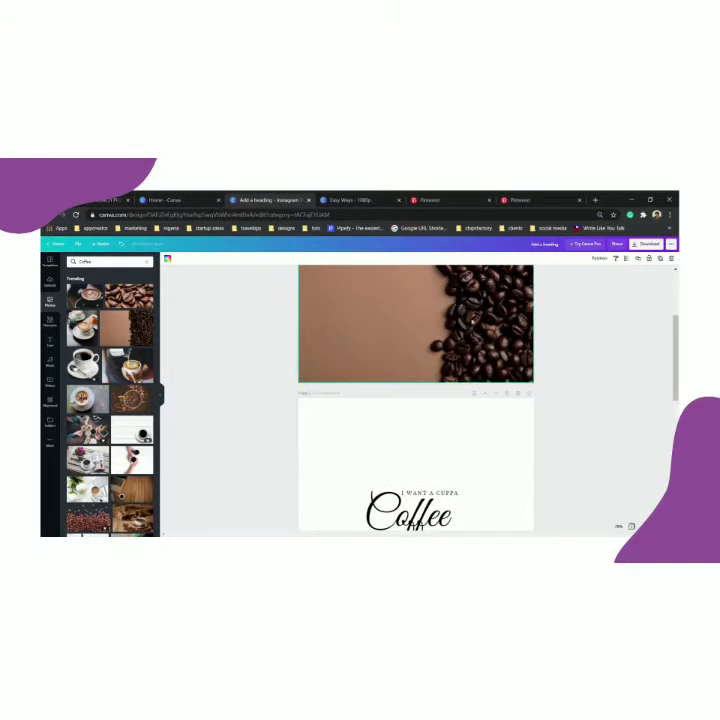
{"action": "scroll", "coordinate": [437, 316], "scroll_direction": "down", "scroll_amount": 4}
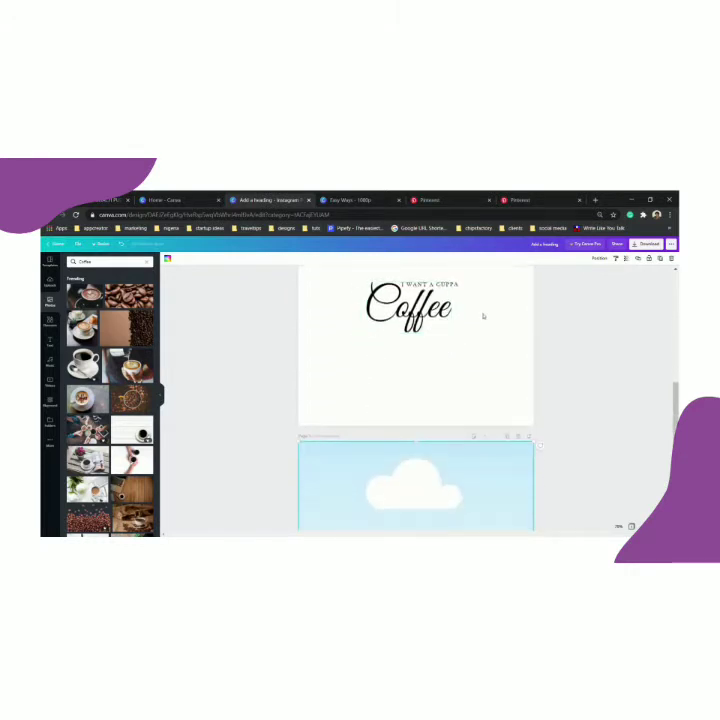
{"action": "scroll", "coordinate": [474, 318], "scroll_direction": "down", "scroll_amount": 3}
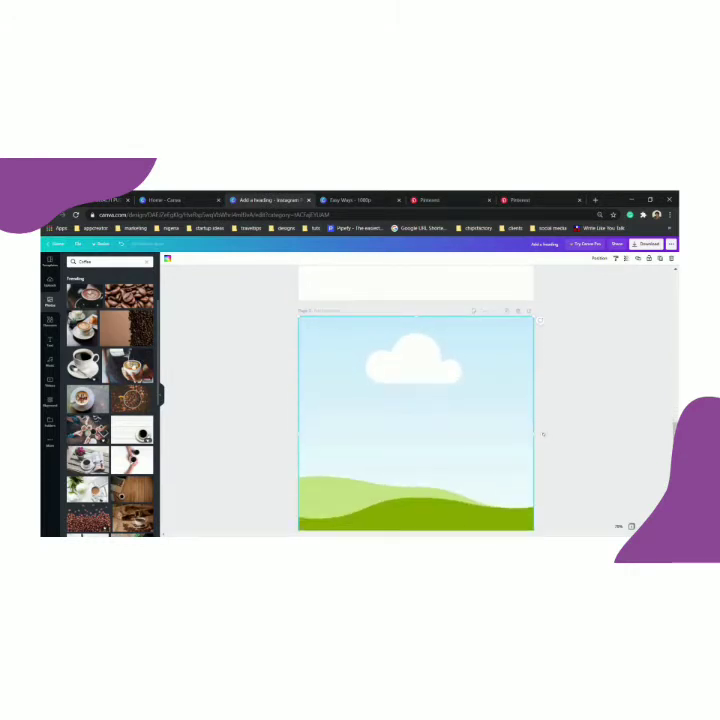
{"action": "left_click", "coordinate": [129, 367]}
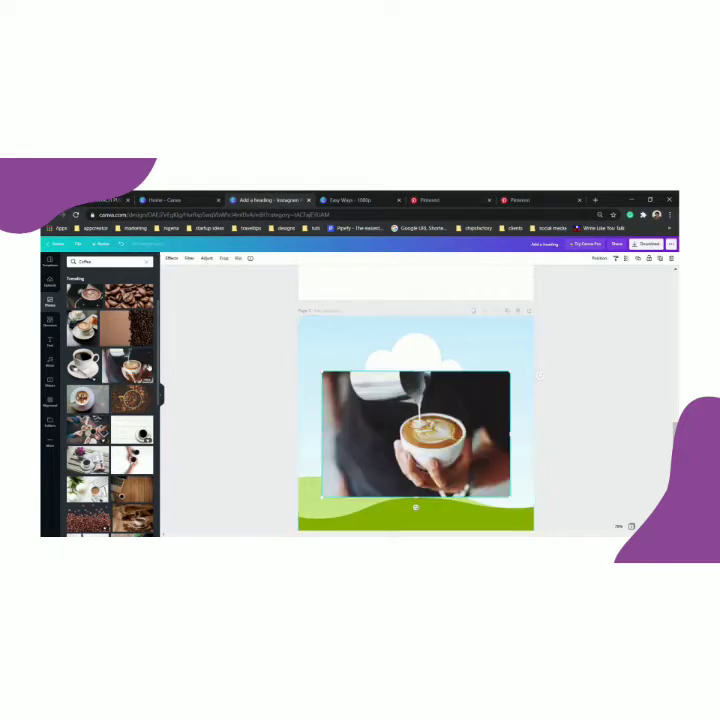
{"action": "left_click_drag", "start_coordinate": [418, 434], "coordinate": [406, 404]}
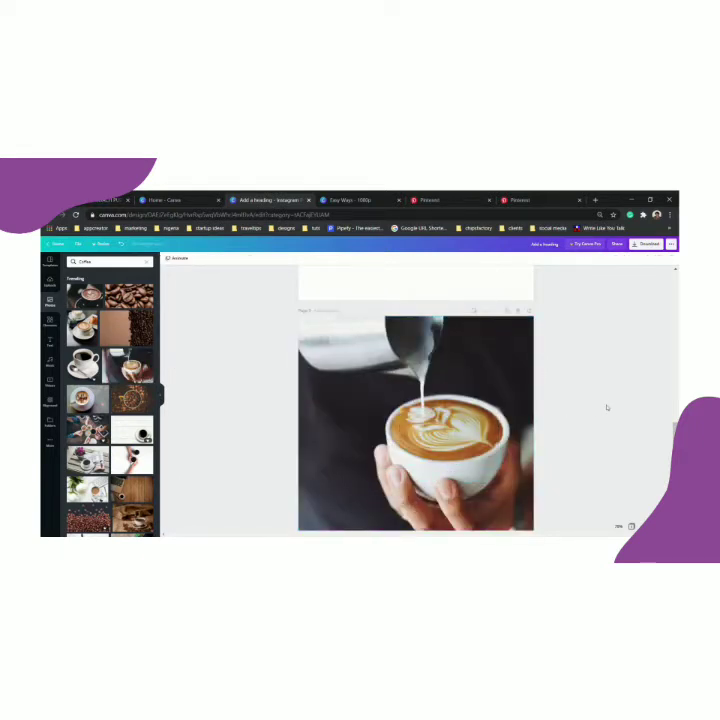
{"action": "scroll", "coordinate": [608, 406], "scroll_direction": "down", "scroll_amount": 2}
{"action": "scroll", "coordinate": [606, 406], "scroll_direction": "up", "scroll_amount": 3}
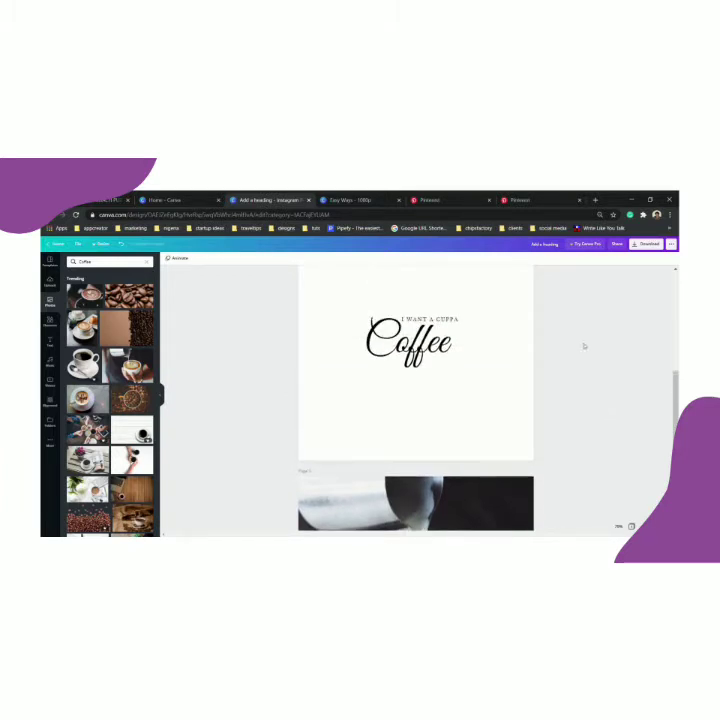
{"action": "scroll", "coordinate": [582, 343], "scroll_direction": "down", "scroll_amount": 3}
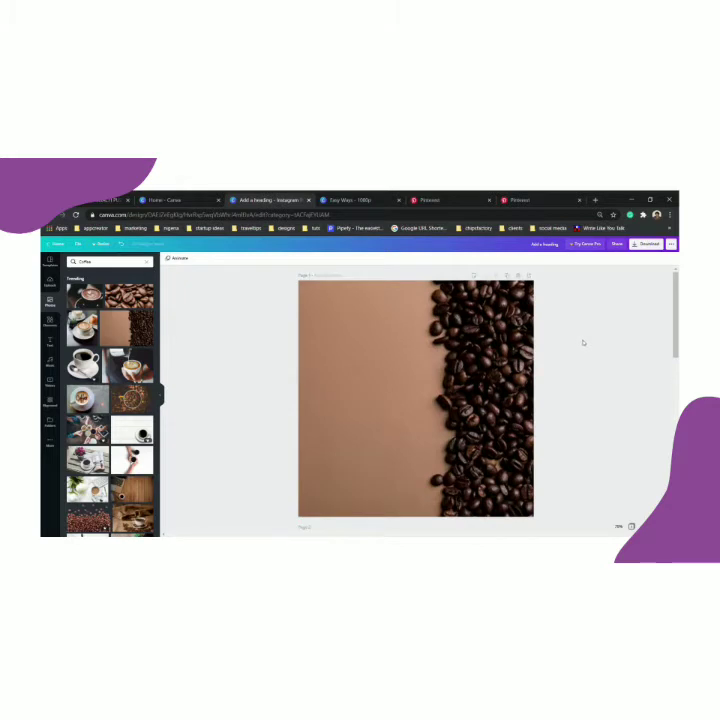
Review the three pages in order: the coffee beans photo, the "I want a cuppa Coffee" text and the latte photo.
{"action": "scroll", "coordinate": [583, 343], "scroll_direction": "down", "scroll_amount": 2}
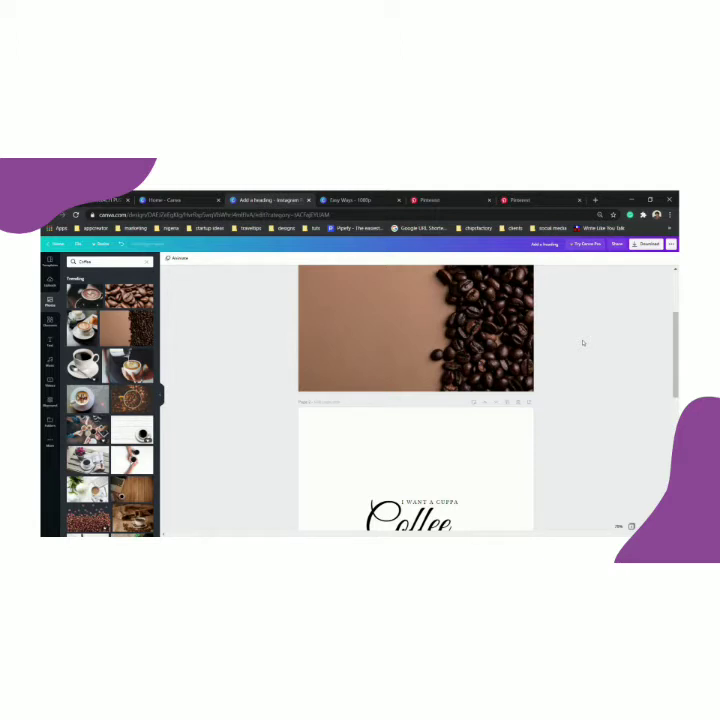
{"action": "scroll", "coordinate": [583, 343], "scroll_direction": "up", "scroll_amount": 3}
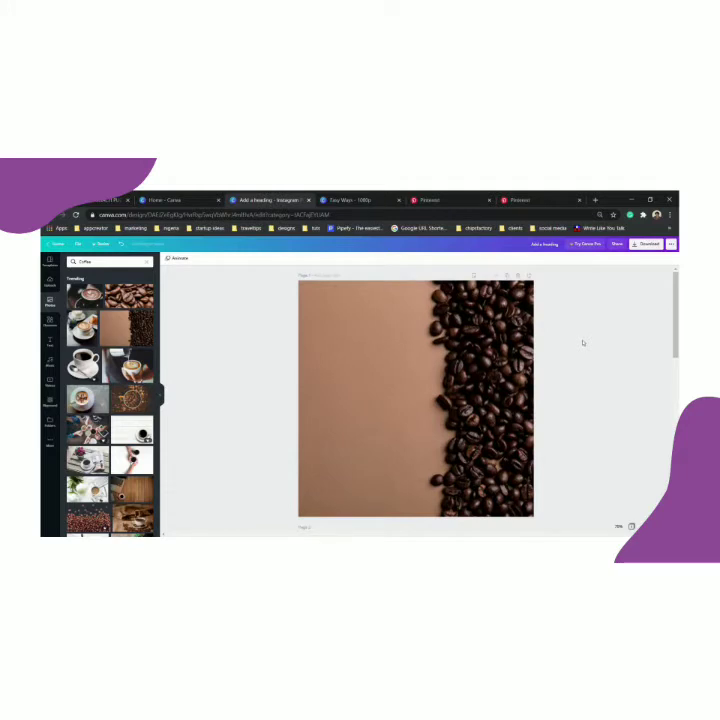
{"action": "left_click", "coordinate": [326, 291]}
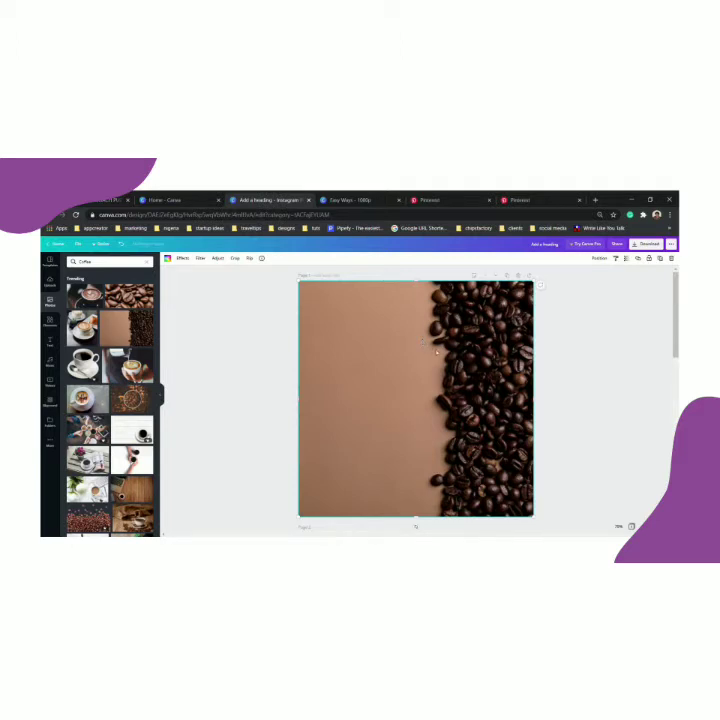
{"action": "scroll", "coordinate": [437, 352], "scroll_direction": "down", "scroll_amount": 5}
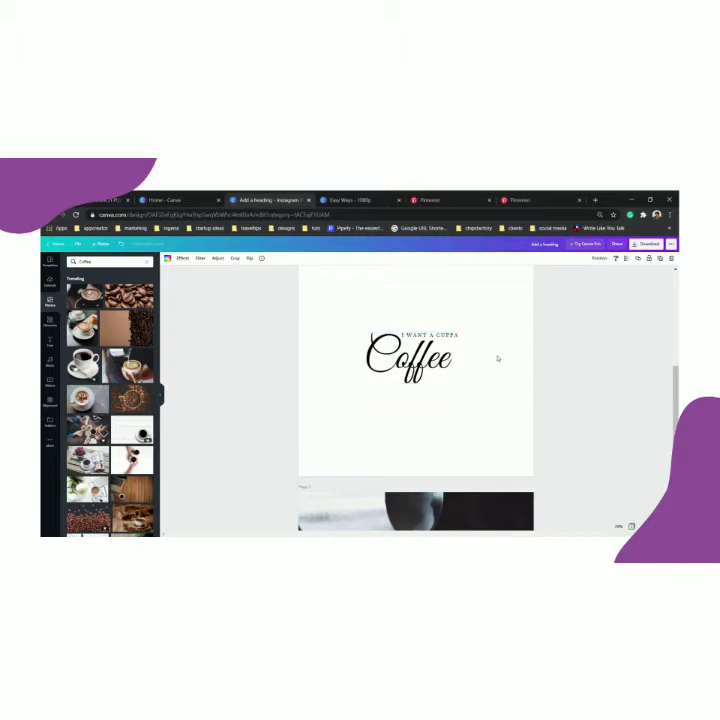
{"action": "scroll", "coordinate": [497, 358], "scroll_direction": "down", "scroll_amount": 3}
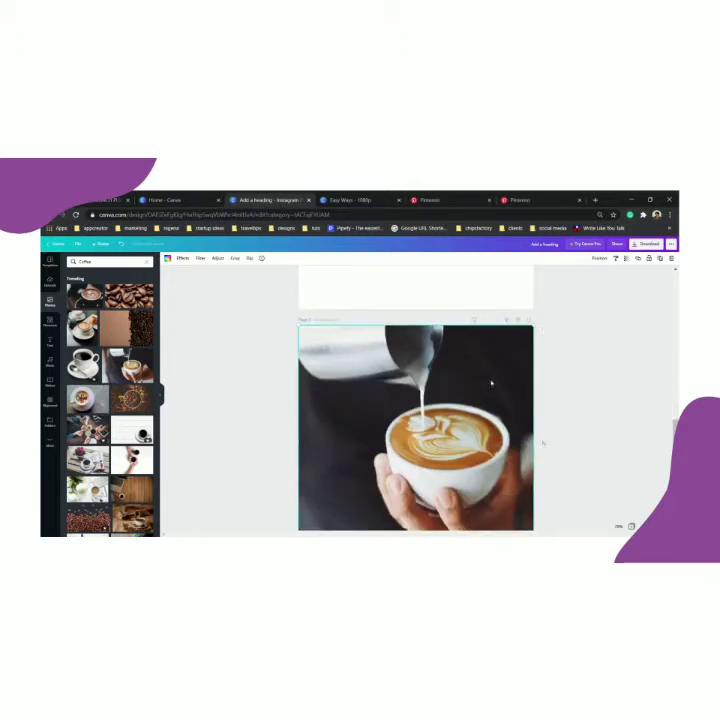
{"action": "scroll", "coordinate": [492, 382], "scroll_direction": "up", "scroll_amount": 5}
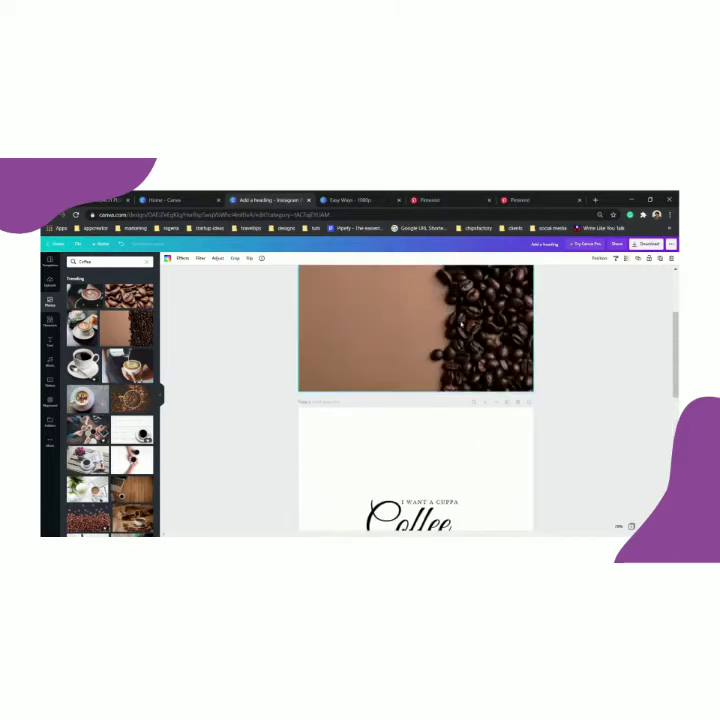
{"action": "scroll", "coordinate": [472, 381], "scroll_direction": "down", "scroll_amount": 4}
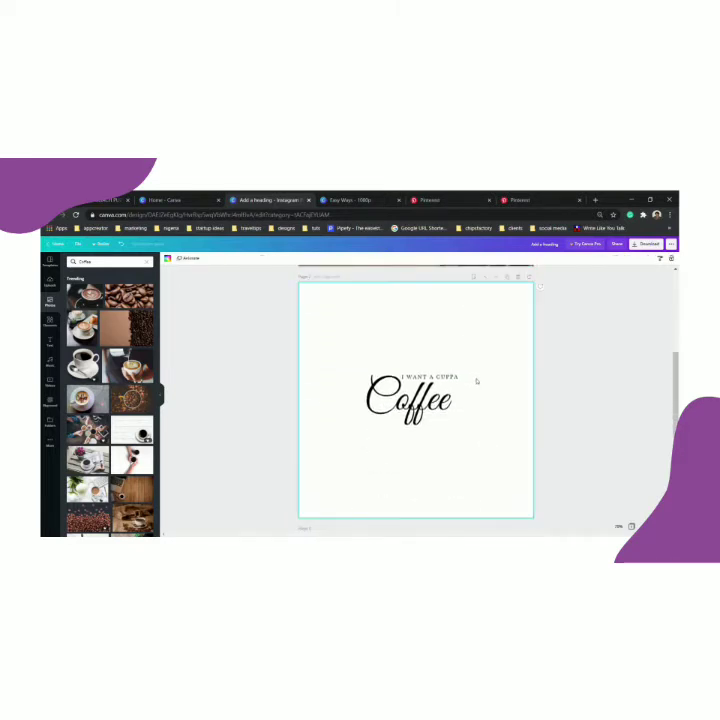
{"action": "scroll", "coordinate": [476, 381], "scroll_direction": "down", "scroll_amount": 4}
{"action": "left_click", "coordinate": [474, 381]}
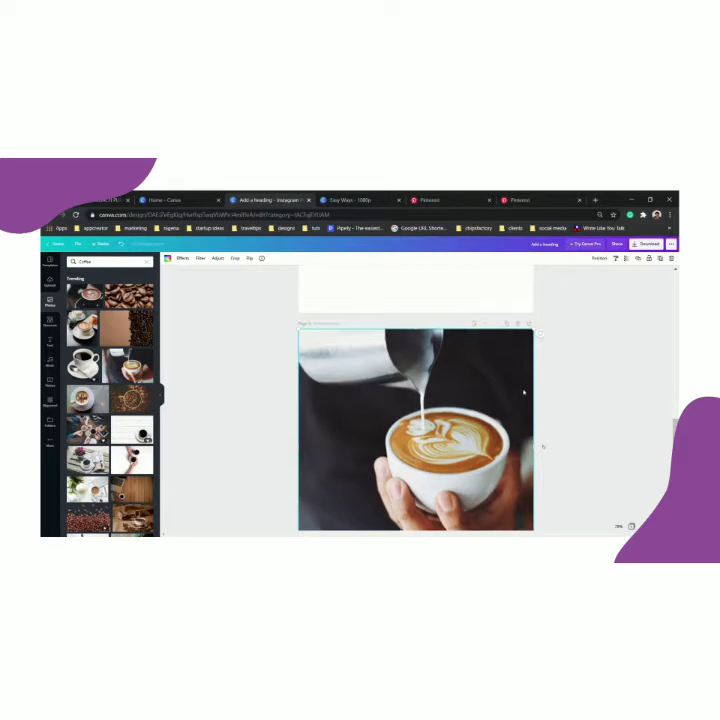
{"action": "scroll", "coordinate": [524, 390], "scroll_direction": "up", "scroll_amount": 5}
{"action": "scroll", "coordinate": [519, 455], "scroll_direction": "down", "scroll_amount": 5}
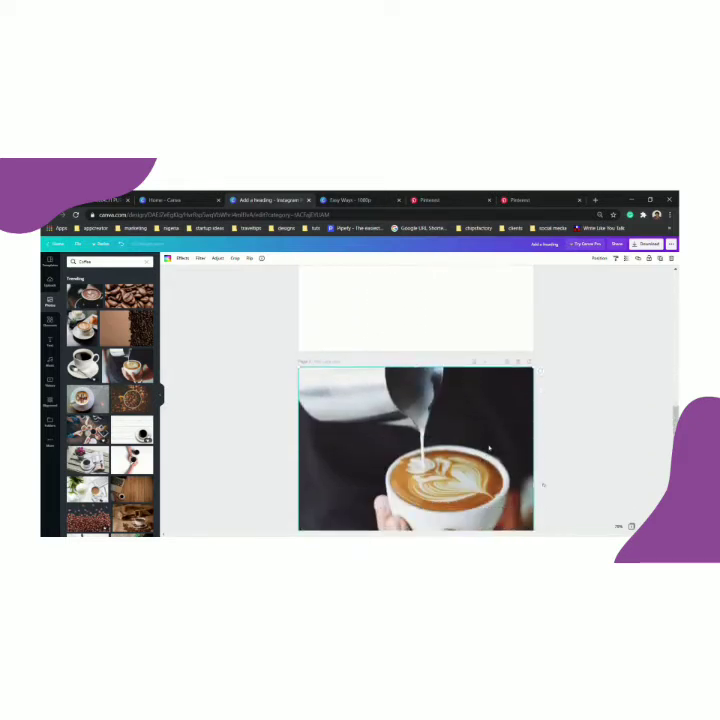
Delete the second and third pages, and delete the photo grid from the remaining page to leave it blank.
{"action": "scroll", "coordinate": [489, 447], "scroll_direction": "up", "scroll_amount": 5}
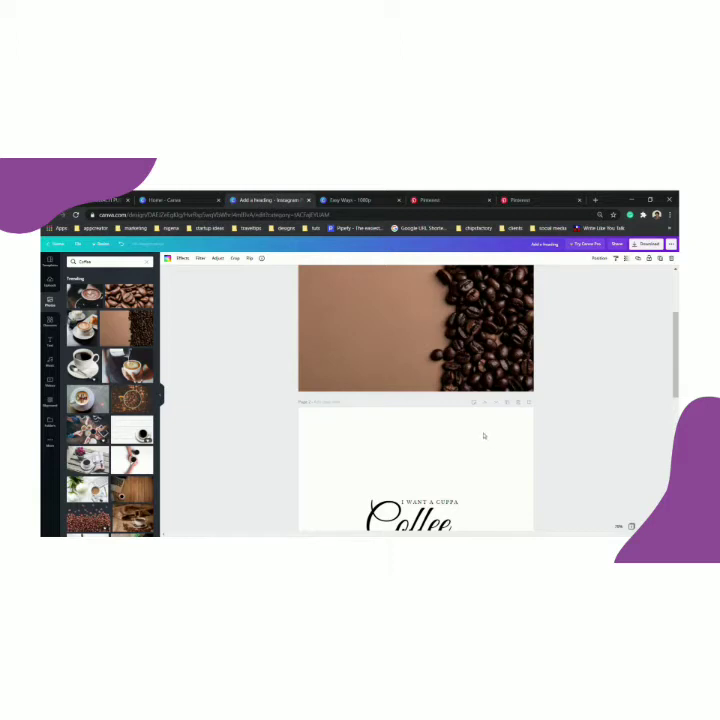
{"action": "left_click", "coordinate": [518, 404]}
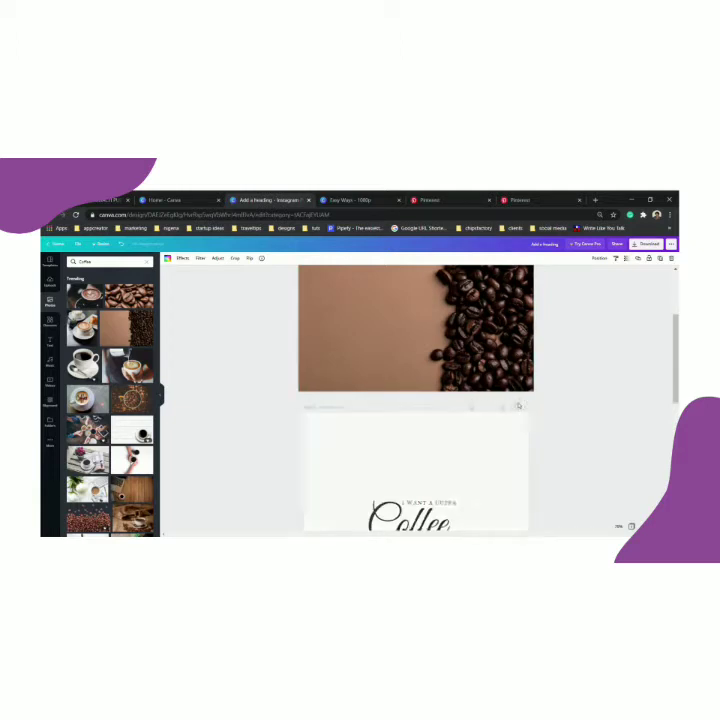
{"action": "left_click", "coordinate": [518, 404]}
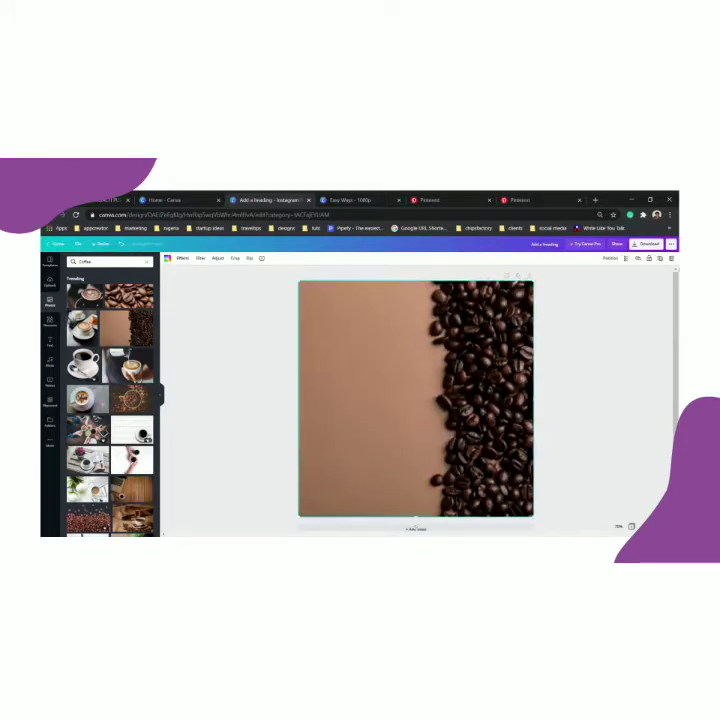
{"action": "left_click", "coordinate": [671, 258]}
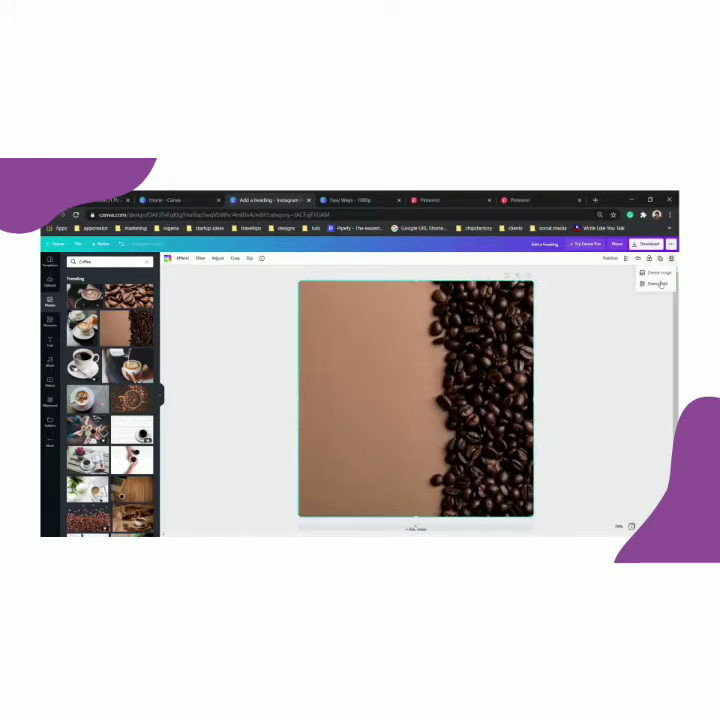
{"action": "left_click", "coordinate": [657, 284]}
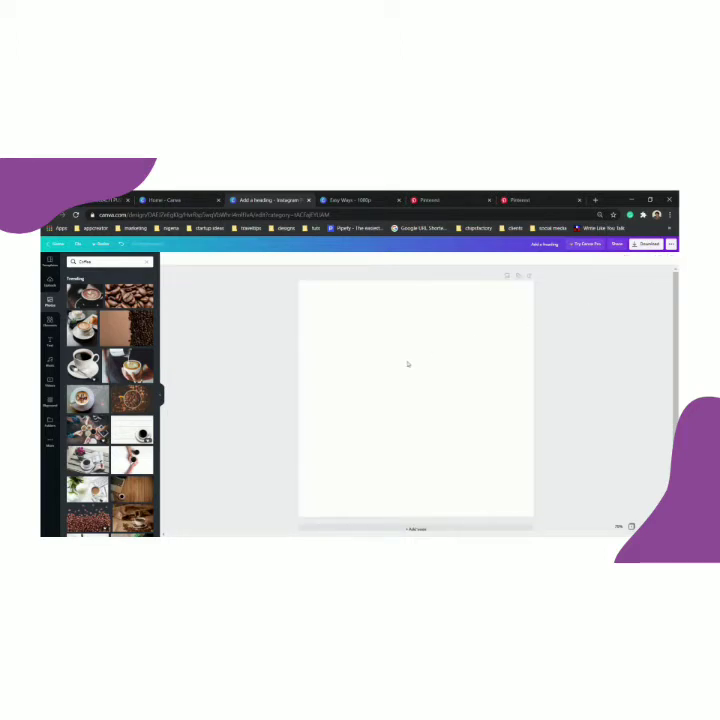
Fill the blank page with a nine-cell grid of three rows by three columns.
{"action": "left_click", "coordinate": [49, 322]}
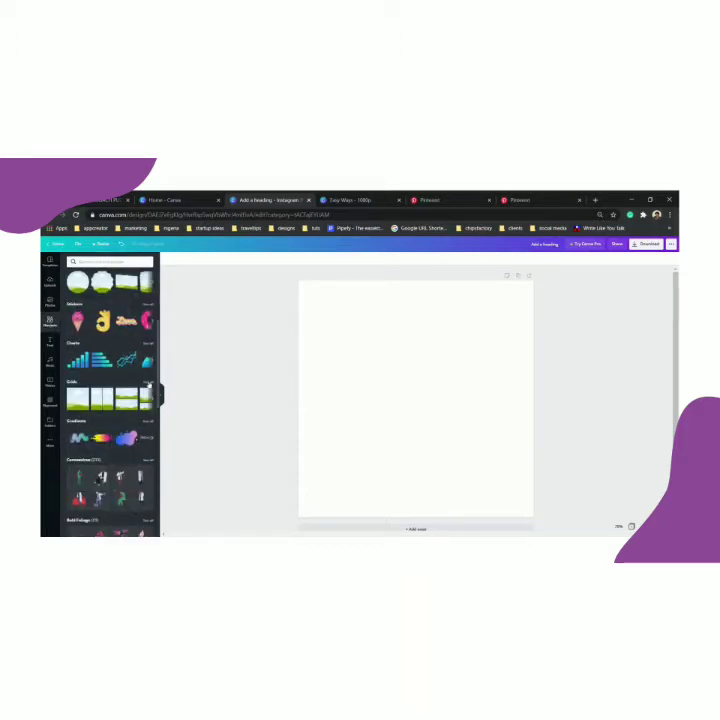
{"action": "left_click", "coordinate": [147, 382]}
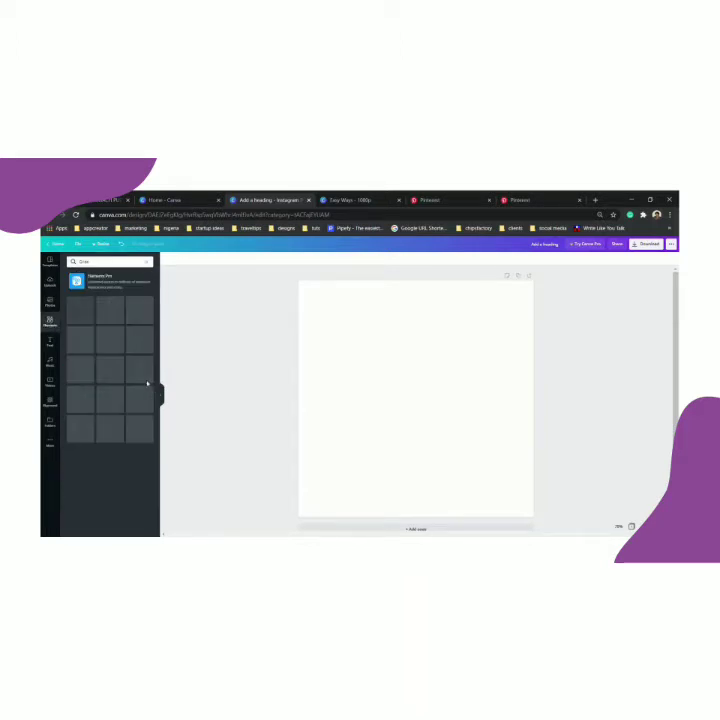
{"action": "scroll", "coordinate": [147, 385], "scroll_direction": "down", "scroll_amount": 3}
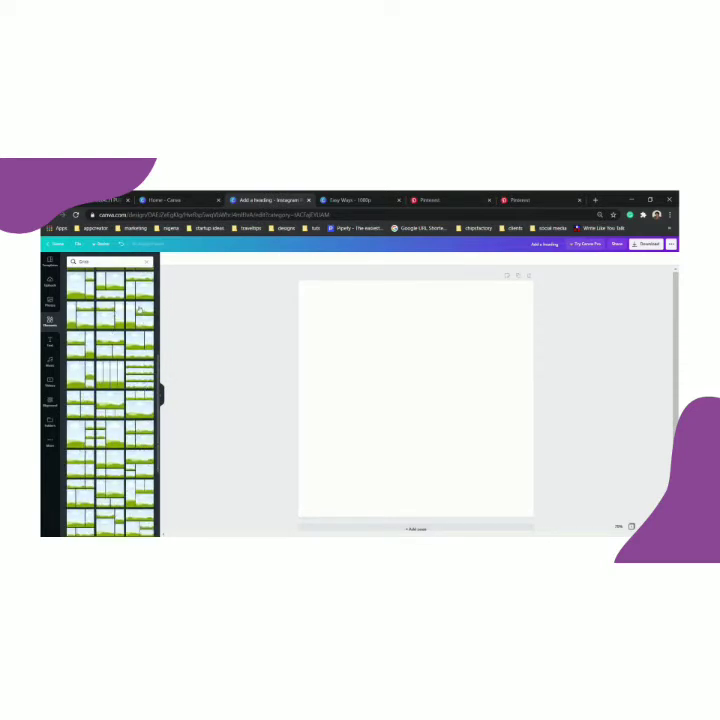
{"action": "scroll", "coordinate": [141, 390], "scroll_direction": "down", "scroll_amount": 3}
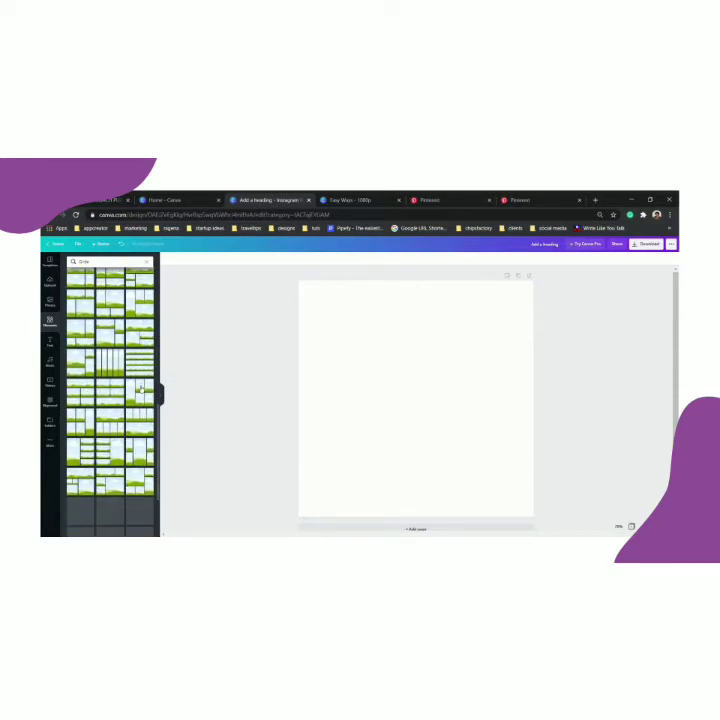
{"action": "scroll", "coordinate": [141, 390], "scroll_direction": "down", "scroll_amount": 5}
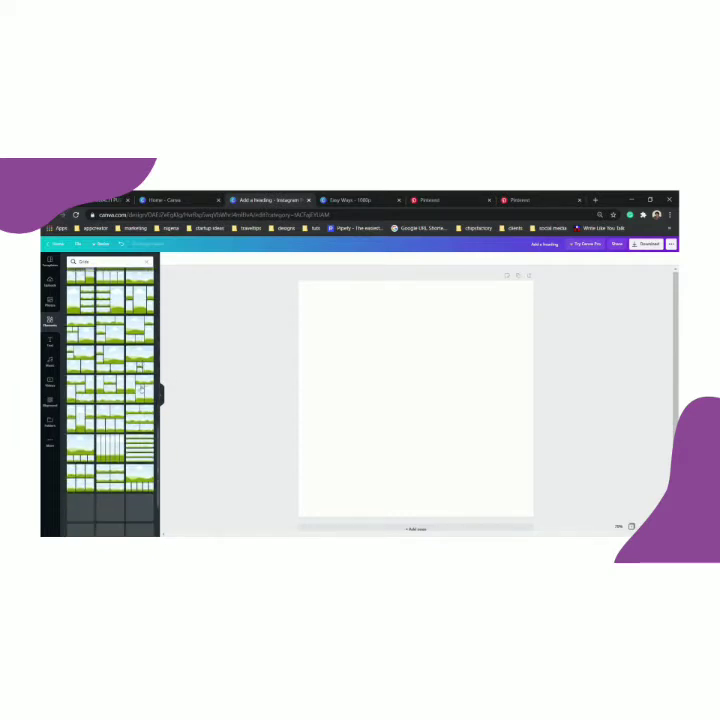
{"action": "scroll", "coordinate": [141, 390], "scroll_direction": "down", "scroll_amount": 6}
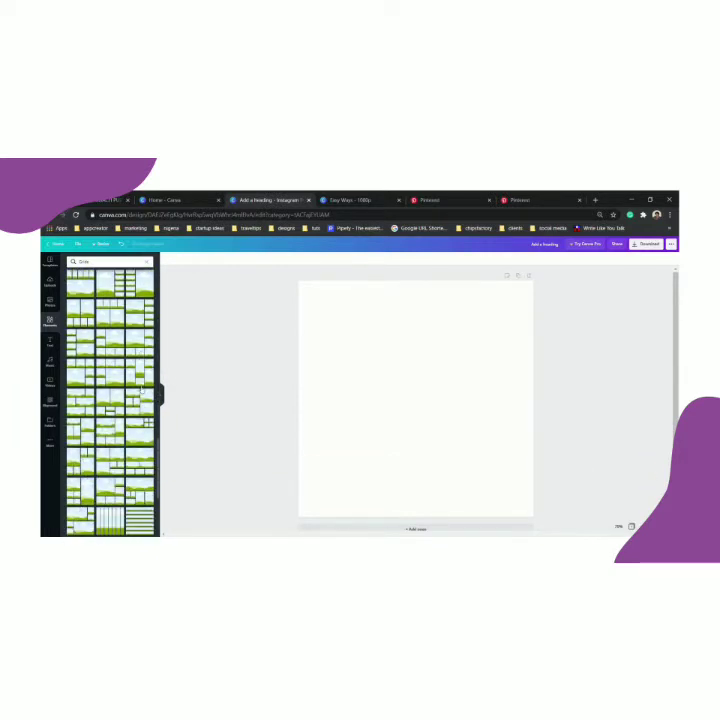
{"action": "scroll", "coordinate": [141, 390], "scroll_direction": "down", "scroll_amount": 6}
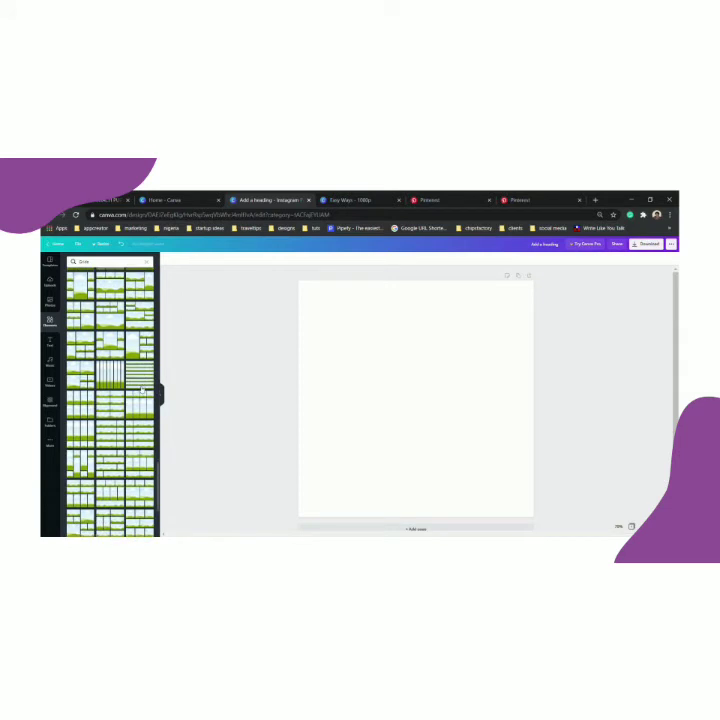
{"action": "scroll", "coordinate": [141, 390], "scroll_direction": "down", "scroll_amount": 4}
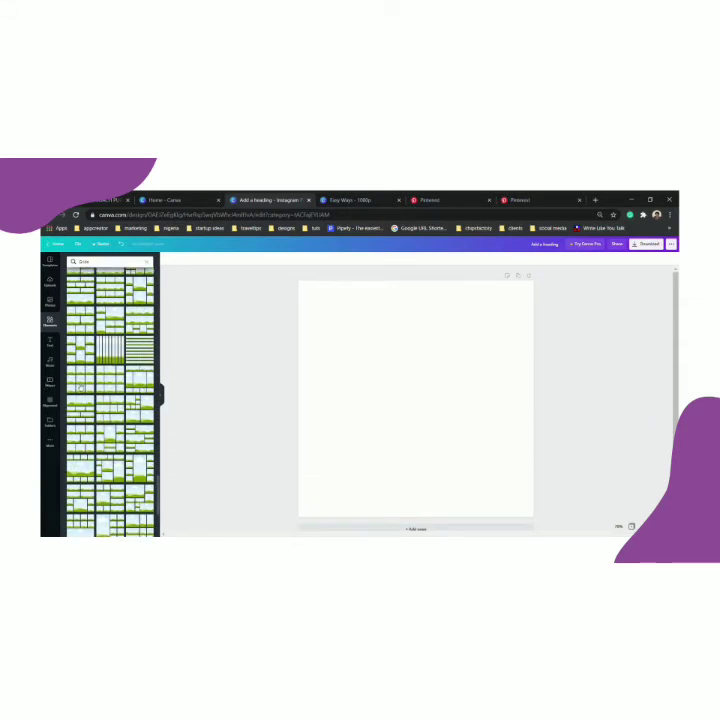
{"action": "left_click", "coordinate": [83, 373]}
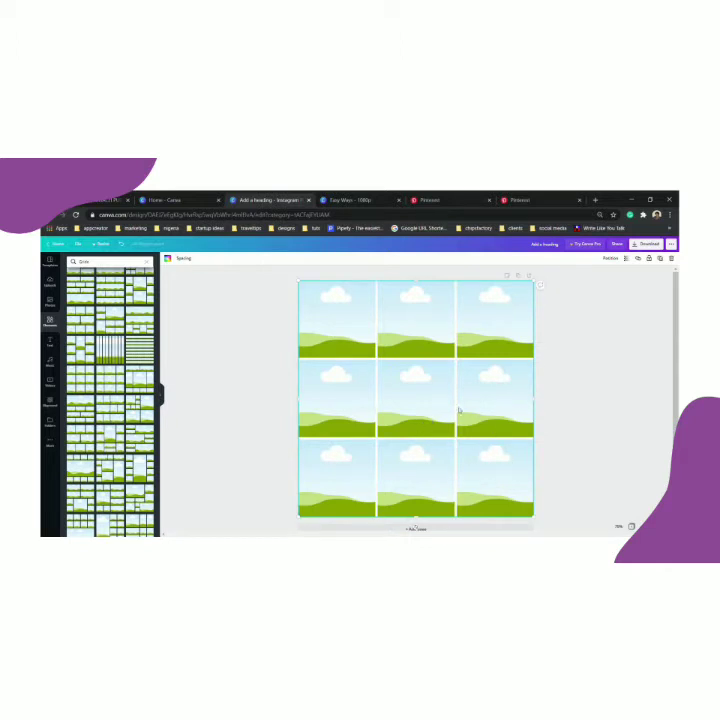
Fill the grid's bottom-right cell with the photo of coffee beans on a brown background.
{"action": "left_click", "coordinate": [49, 301]}
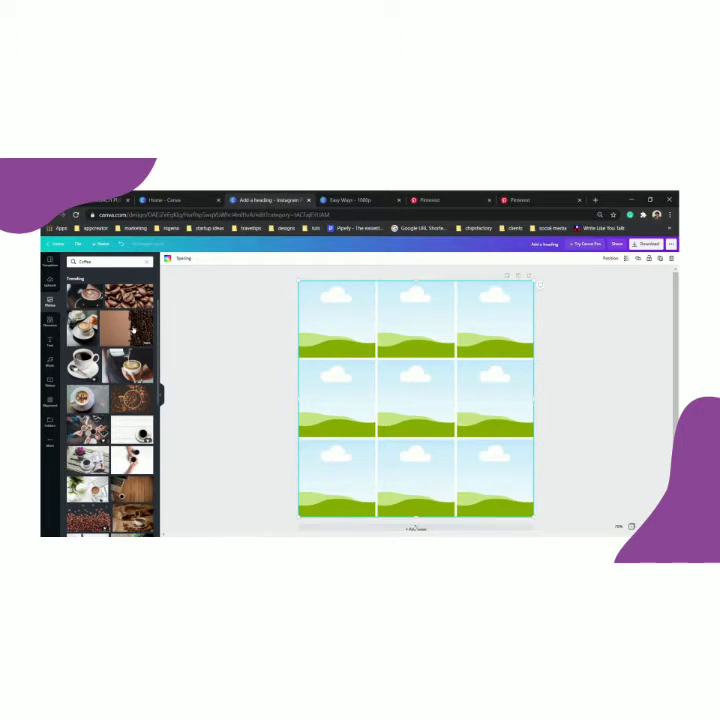
{"action": "left_click_drag", "start_coordinate": [132, 330], "coordinate": [479, 483]}
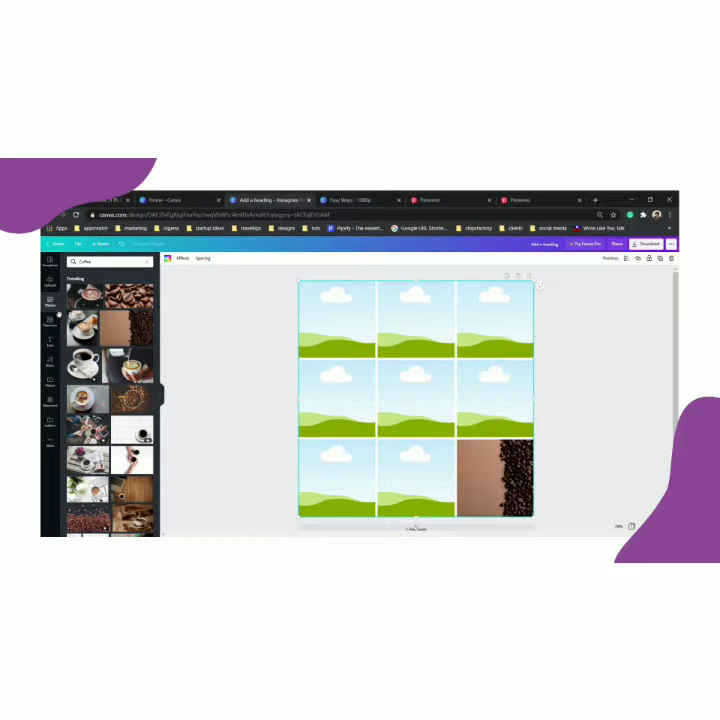
{"action": "left_click", "coordinate": [50, 342]}
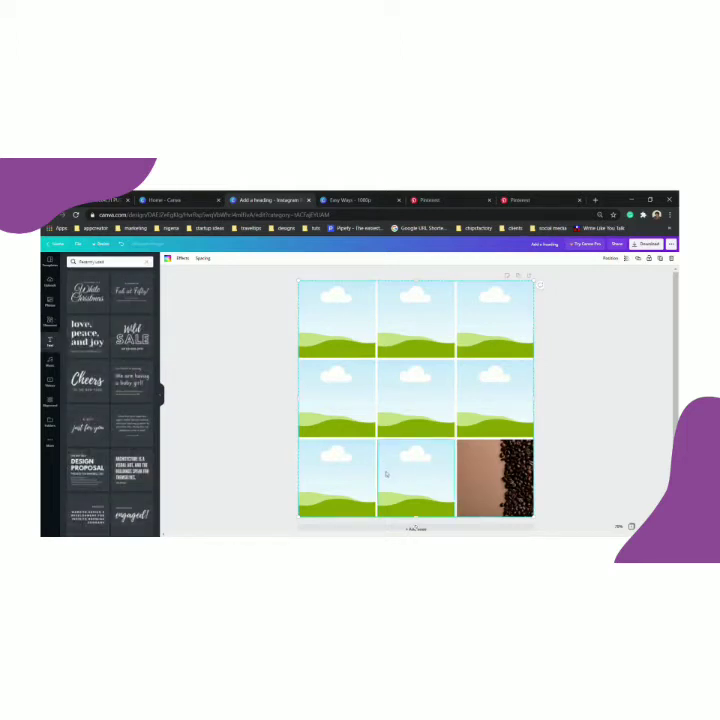
{"action": "left_click", "coordinate": [671, 258]}
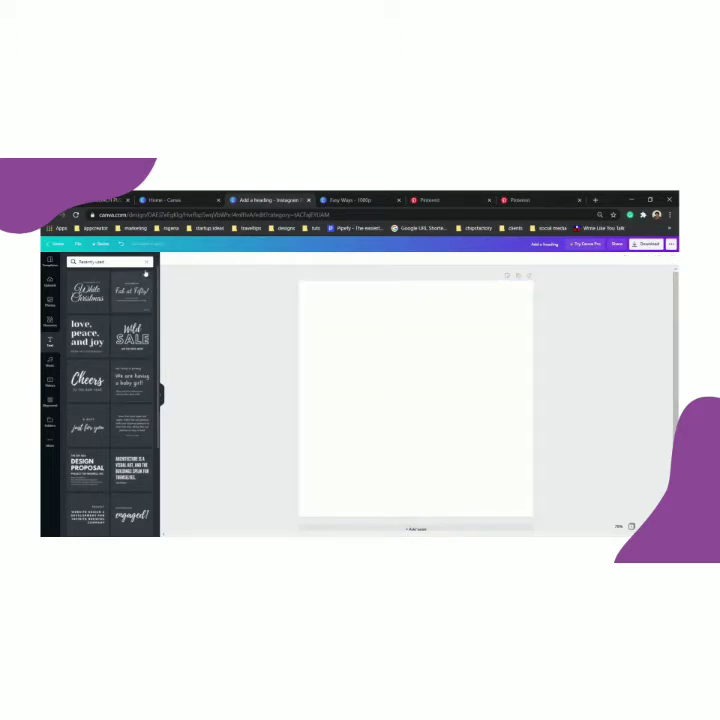
{"action": "left_click", "coordinate": [121, 243]}
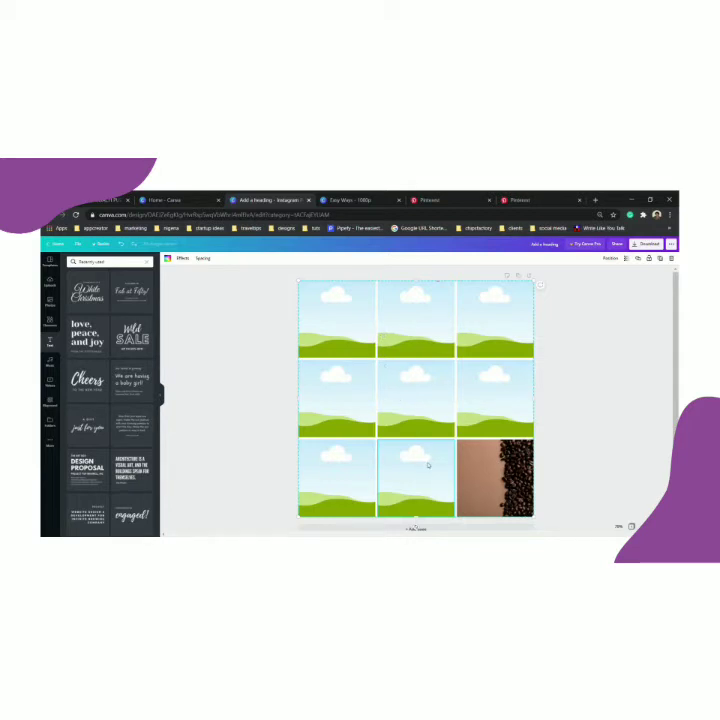
Add a square shape and resize it to cover exactly the grid's bottom-middle cell.
{"action": "left_click", "coordinate": [49, 321]}
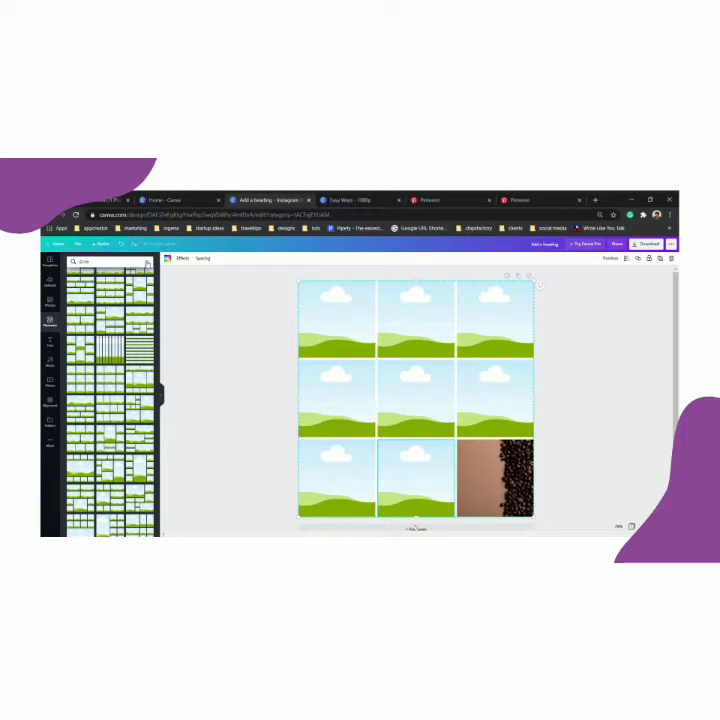
{"action": "left_click", "coordinate": [148, 263]}
{"action": "scroll", "coordinate": [148, 336], "scroll_direction": "up", "scroll_amount": 5}
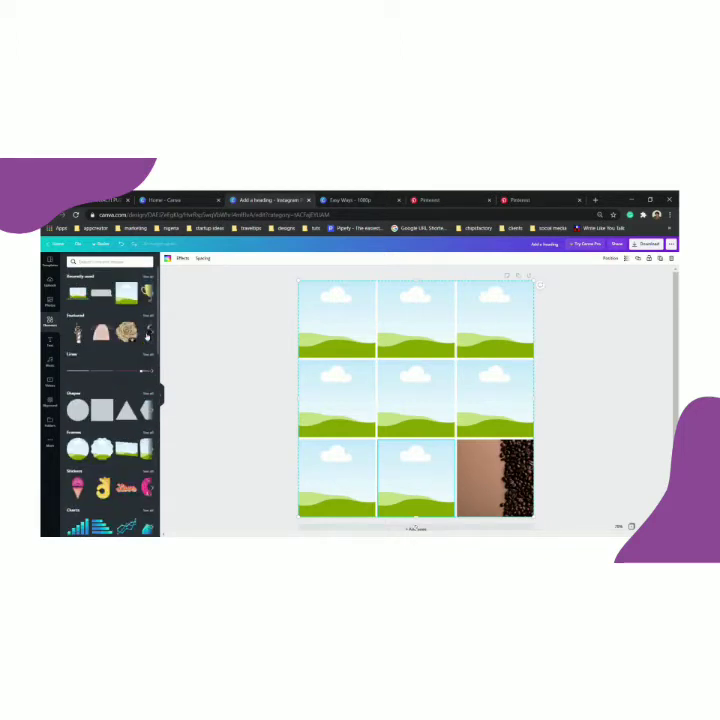
{"action": "left_click", "coordinate": [102, 410]}
{"action": "left_click_drag", "start_coordinate": [391, 374], "coordinate": [415, 431]}
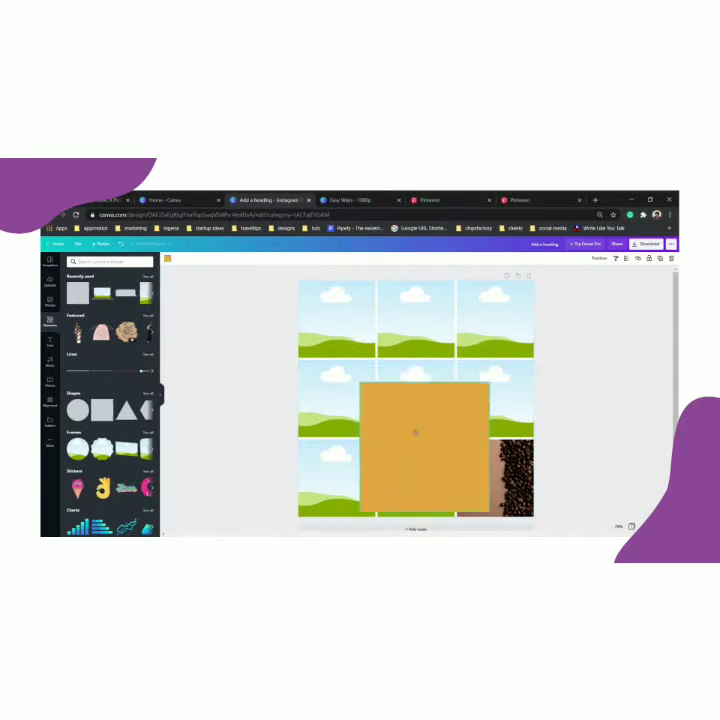
{"action": "left_click_drag", "start_coordinate": [362, 389], "coordinate": [402, 430]}
{"action": "left_click_drag", "start_coordinate": [444, 464], "coordinate": [424, 469]}
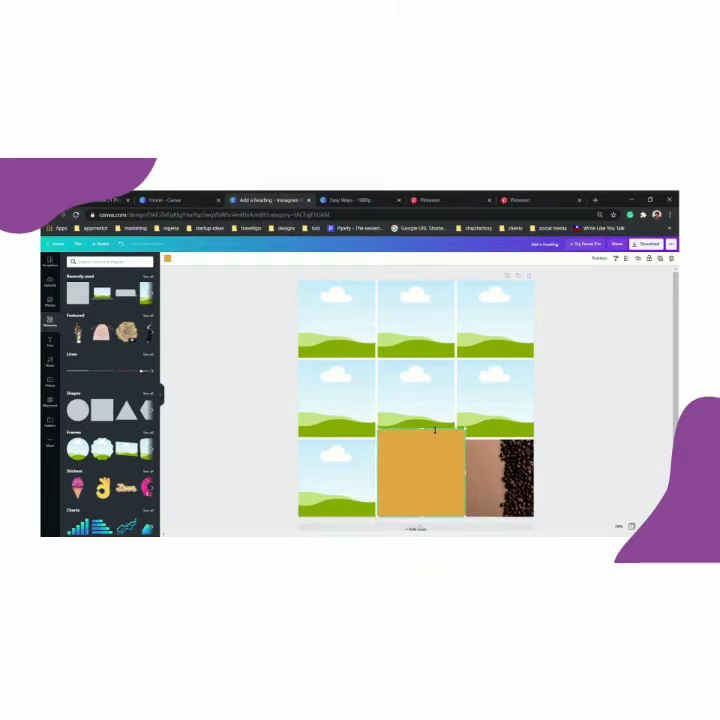
{"action": "left_click_drag", "start_coordinate": [427, 431], "coordinate": [426, 444]}
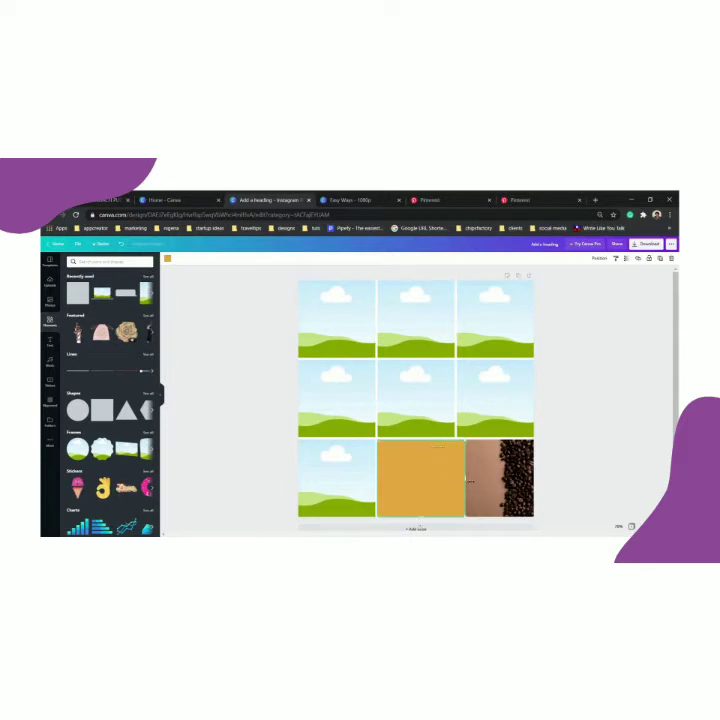
{"action": "left_click_drag", "start_coordinate": [468, 481], "coordinate": [459, 482]}
Add the "White Christmas" text combination and shrink it to fit centred on the coloured square in the grid's bottom-middle cell.
{"action": "left_click", "coordinate": [50, 341]}
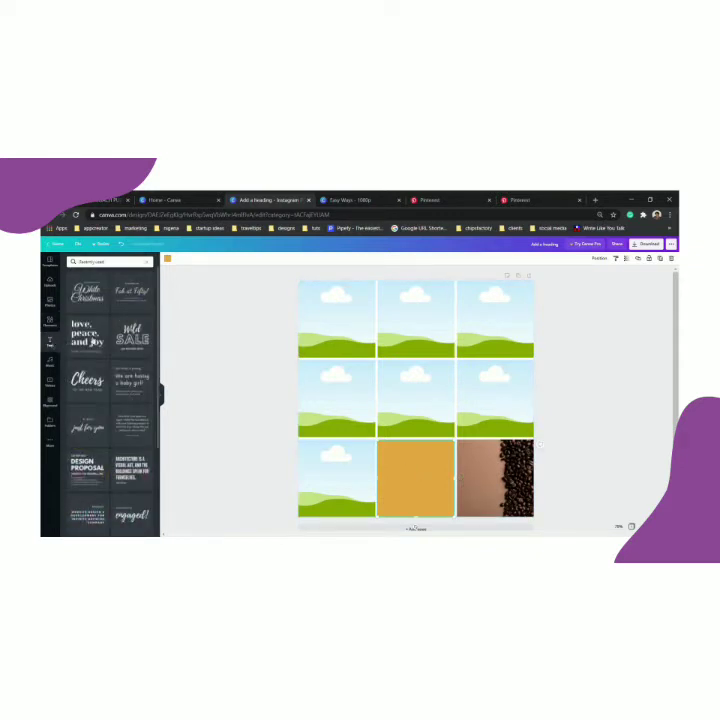
{"action": "left_click", "coordinate": [88, 298]}
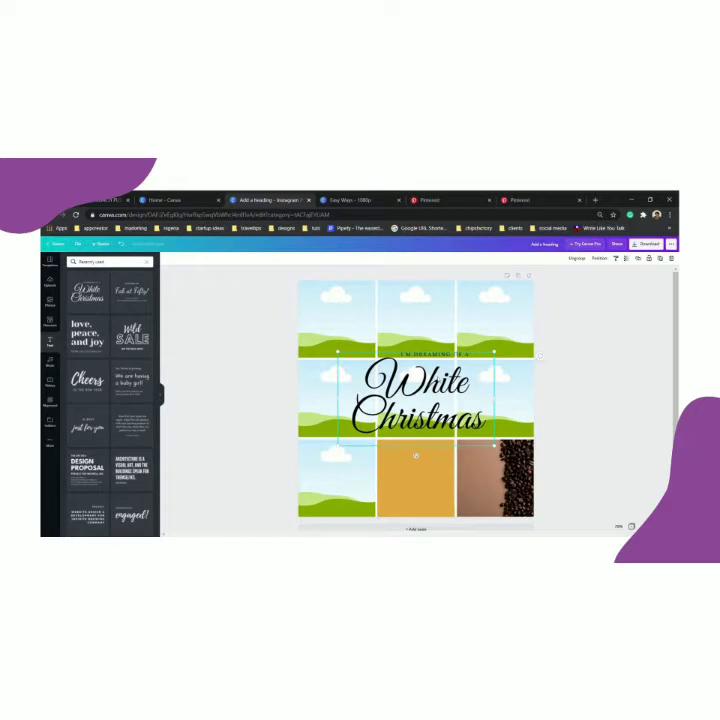
{"action": "left_click_drag", "start_coordinate": [415, 456], "coordinate": [403, 482]}
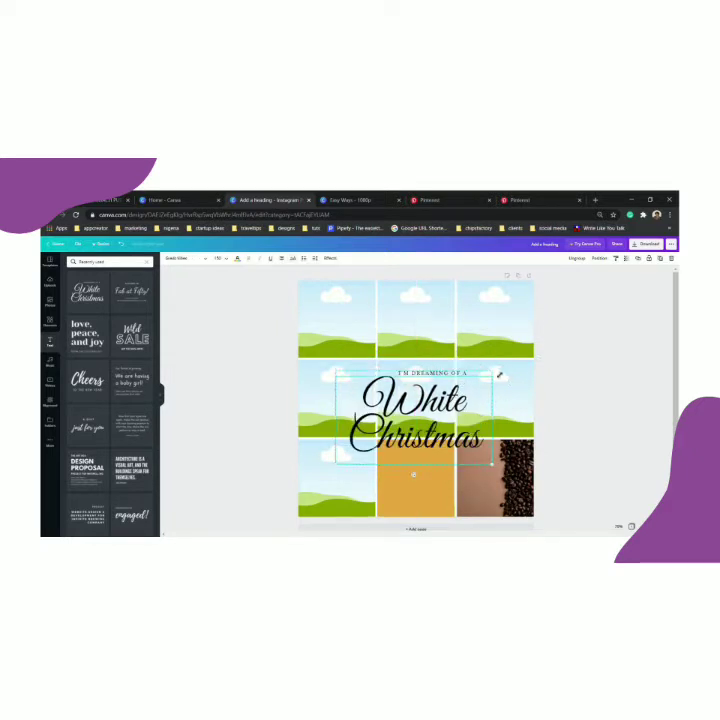
{"action": "left_click_drag", "start_coordinate": [483, 395], "coordinate": [452, 419]}
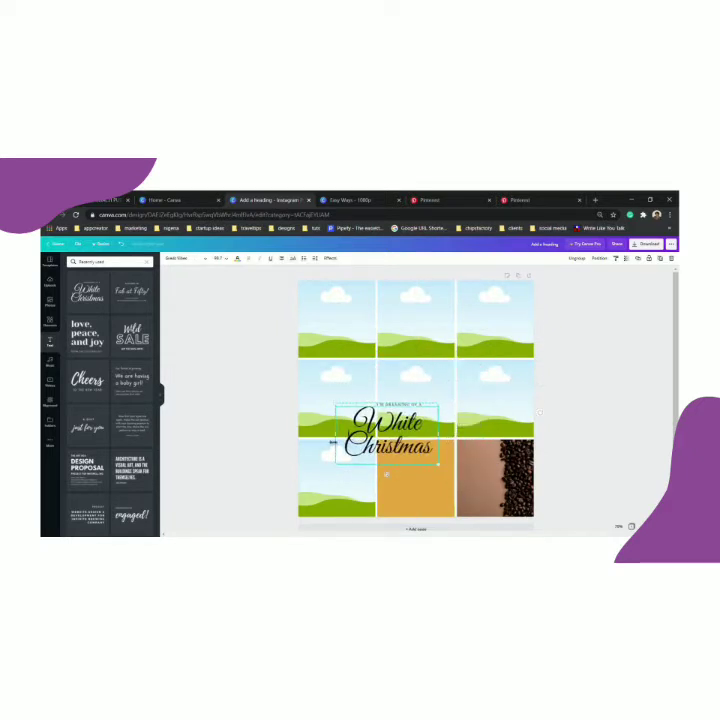
{"action": "mouse_move", "coordinate": [338, 440]}
{"action": "left_mouse_down"}
{"action": "mouse_move", "coordinate": [371, 444]}
{"action": "mouse_move", "coordinate": [349, 444]}
{"action": "left_mouse_up"}
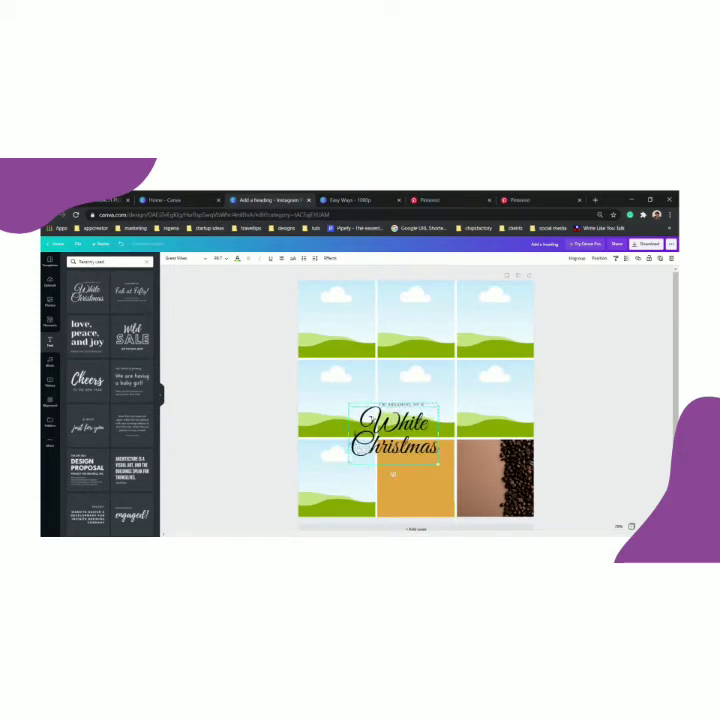
{"action": "left_click_drag", "start_coordinate": [393, 474], "coordinate": [413, 479]}
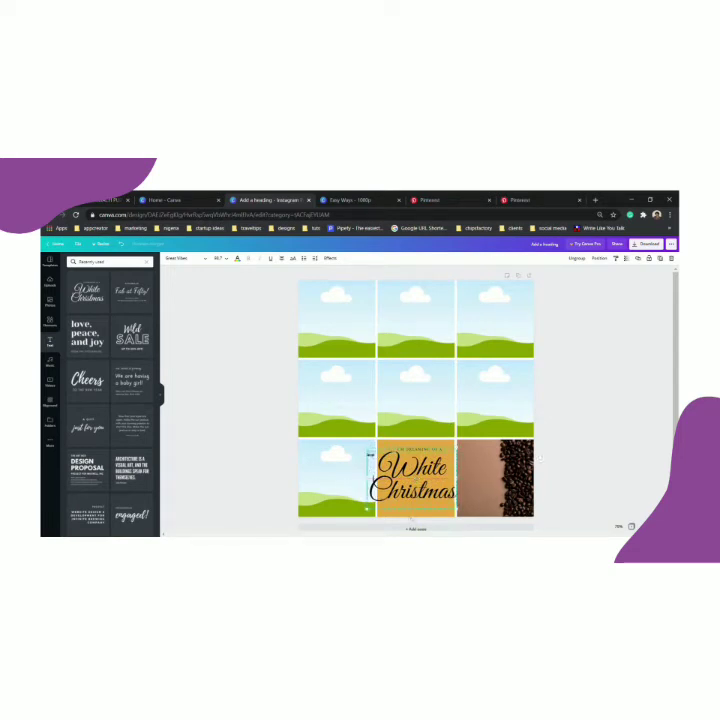
{"action": "left_click_drag", "start_coordinate": [370, 453], "coordinate": [383, 461]}
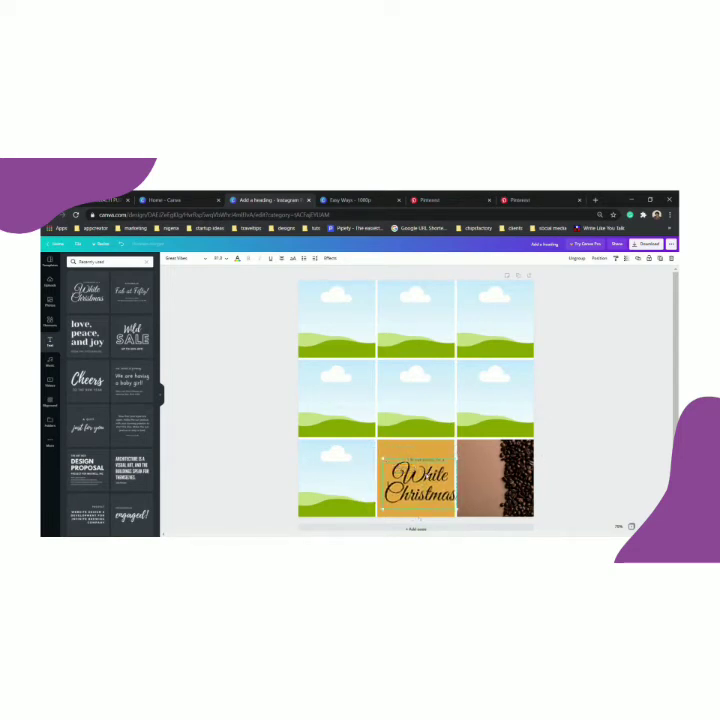
{"action": "left_click_drag", "start_coordinate": [428, 477], "coordinate": [425, 474]}
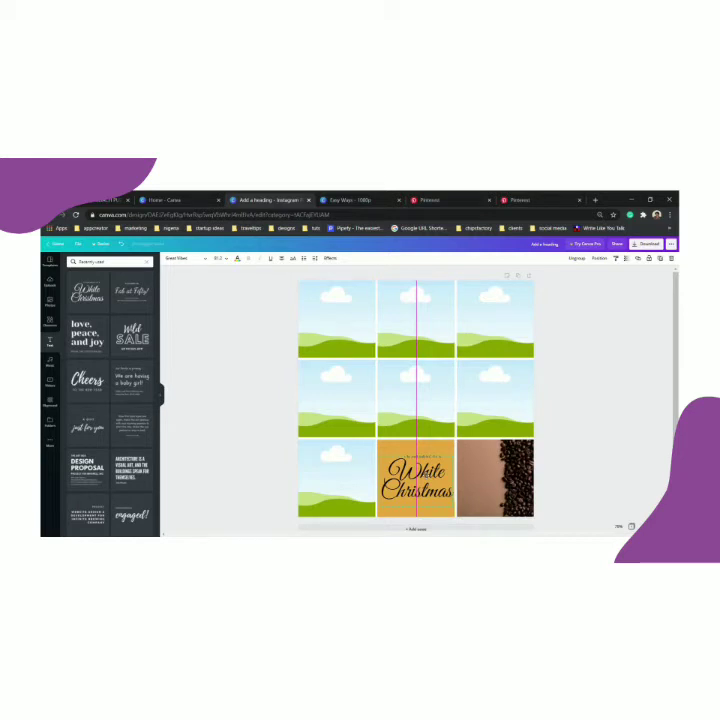
{"action": "left_click_drag", "start_coordinate": [427, 475], "coordinate": [427, 474]}
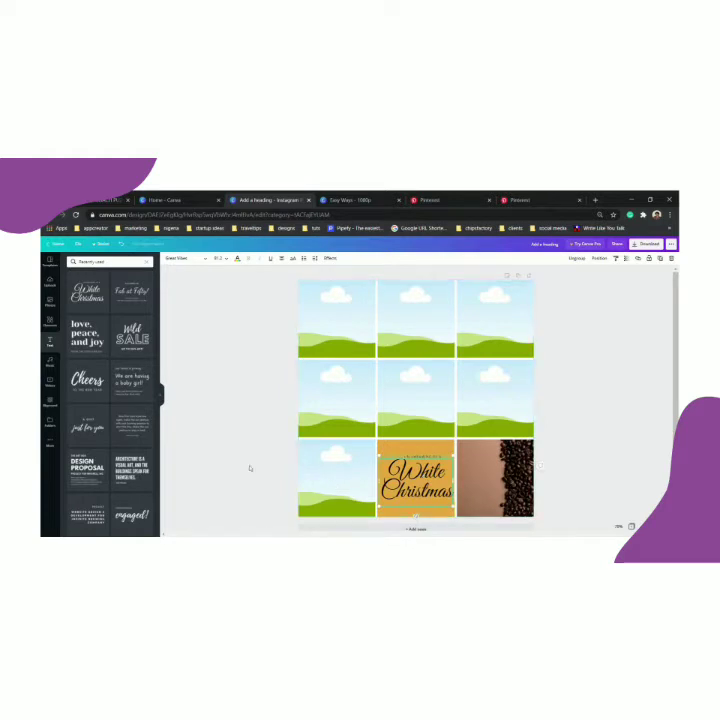
Fill the grid's bottom-left cell with the photo of milk being poured into a hand-held coffee cup.
{"action": "left_click", "coordinate": [49, 301]}
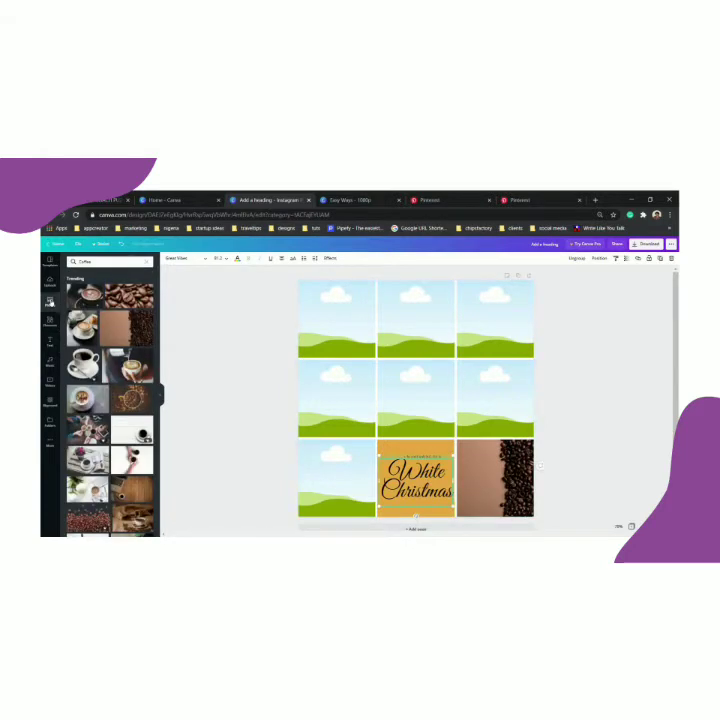
{"action": "left_click", "coordinate": [338, 493]}
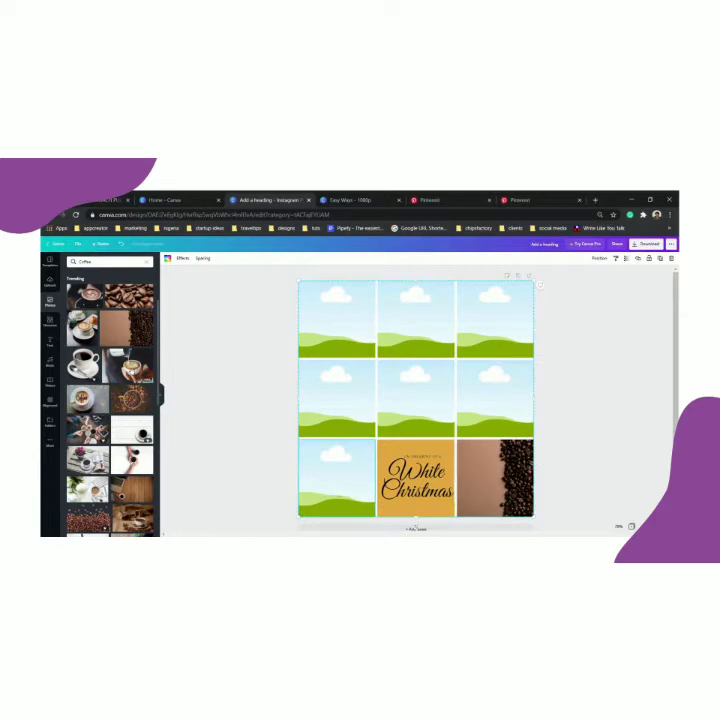
{"action": "left_click", "coordinate": [132, 368]}
{"action": "left_click_drag", "start_coordinate": [416, 400], "coordinate": [340, 472]}
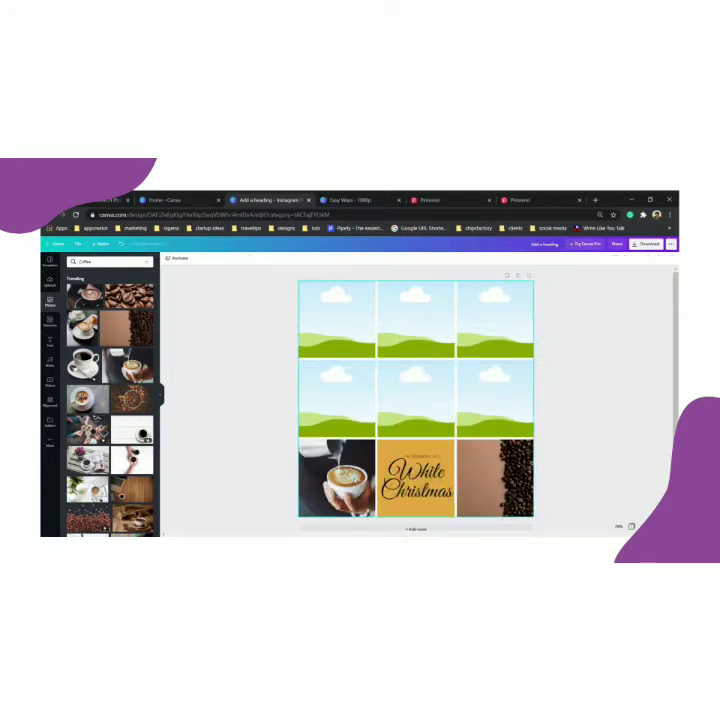
{"action": "left_click", "coordinate": [492, 483]}
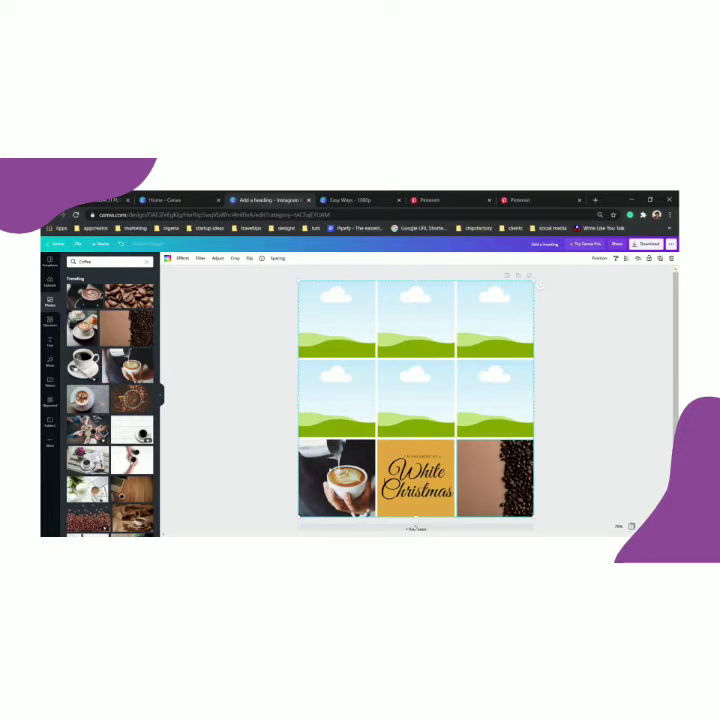
{"action": "left_click", "coordinate": [390, 452]}
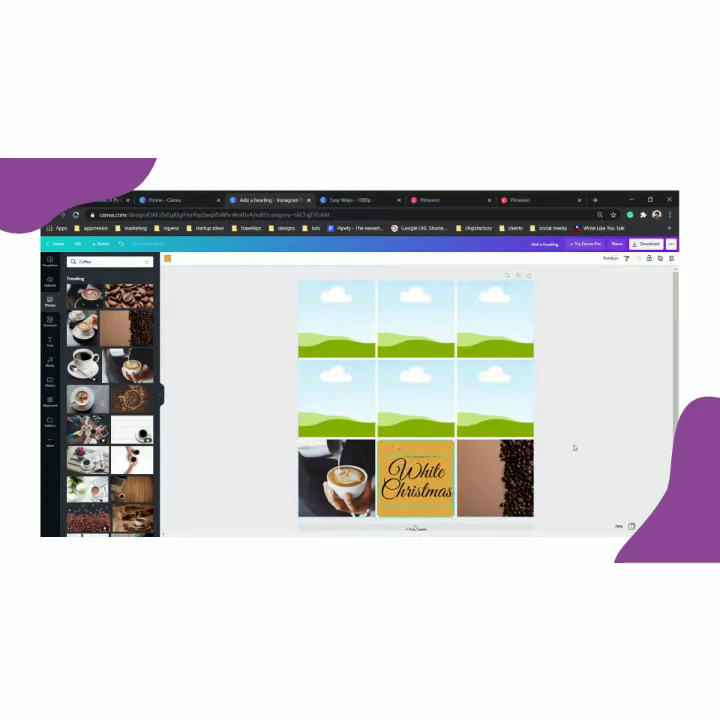
{"action": "left_click", "coordinate": [540, 450]}
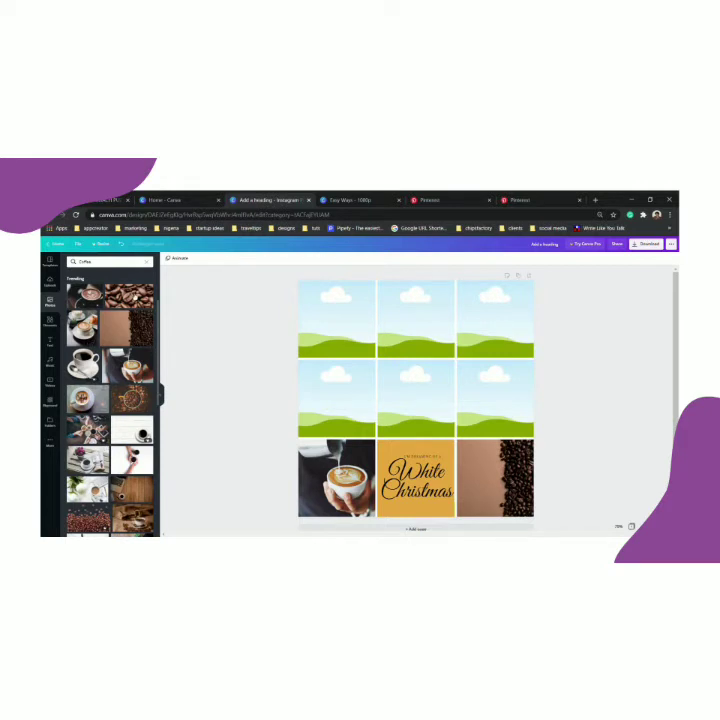
Fill the middle-right cell with the photo of a cup of coffee beans and the middle-left cell with the "Coffee" cappuccino photo.
{"action": "left_click_drag", "start_coordinate": [130, 398], "coordinate": [470, 405]}
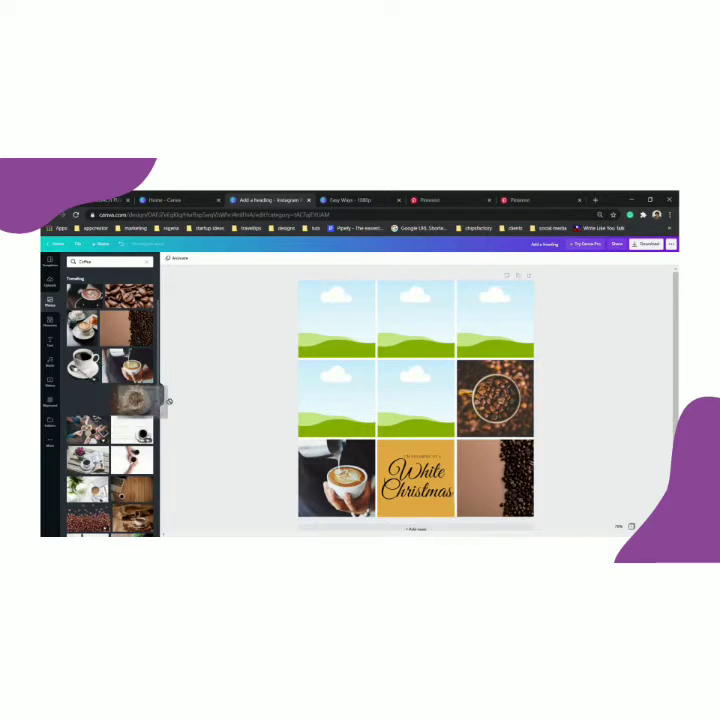
{"action": "left_click_drag", "start_coordinate": [88, 398], "coordinate": [336, 398]}
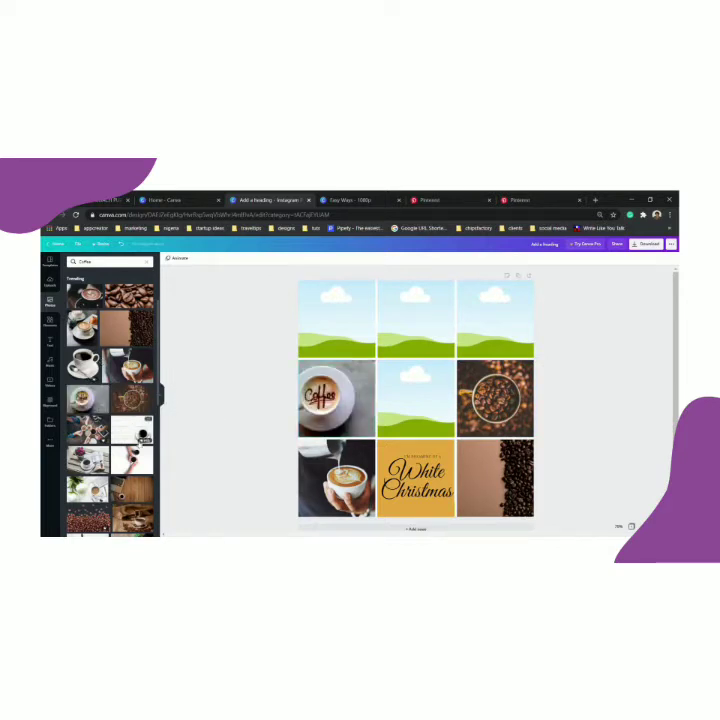
Cover the grid's centre cell with a square sized to fit, and place a copy of the "White Christmas" text on it.
{"action": "left_click", "coordinate": [49, 321]}
{"action": "left_click", "coordinate": [77, 292]}
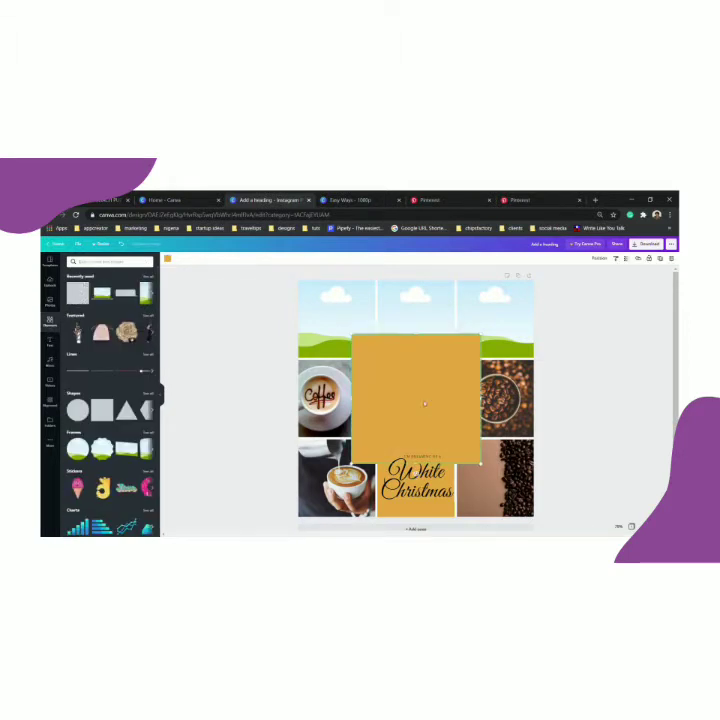
{"action": "left_click_drag", "start_coordinate": [355, 338], "coordinate": [400, 382]}
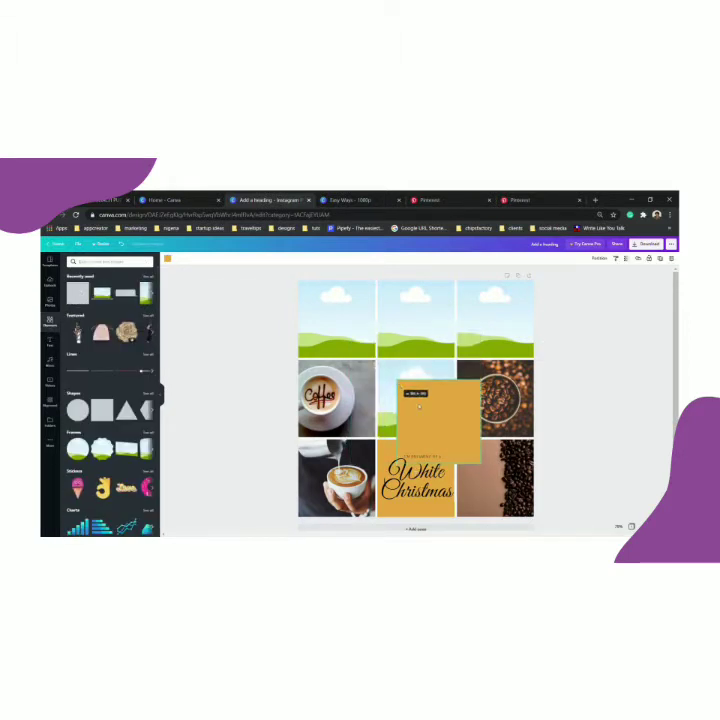
{"action": "left_click_drag", "start_coordinate": [437, 418], "coordinate": [420, 446]}
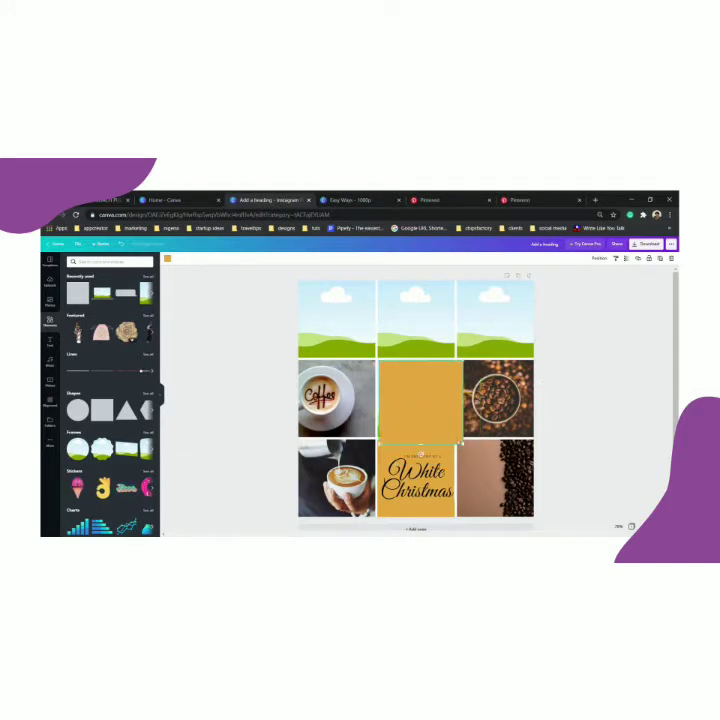
{"action": "left_click_drag", "start_coordinate": [464, 446], "coordinate": [425, 440]}
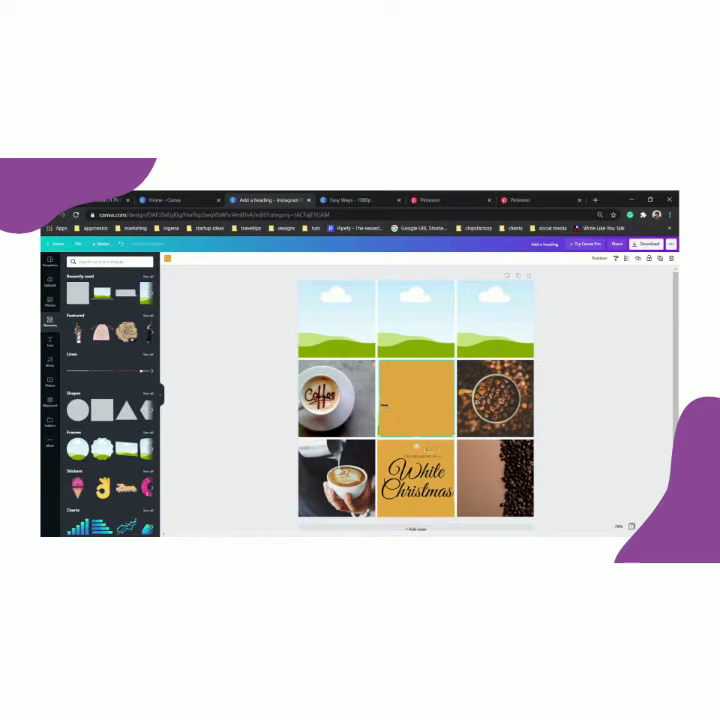
{"action": "left_click_drag", "start_coordinate": [383, 406], "coordinate": [381, 407]}
{"action": "left_click", "coordinate": [416, 480]}
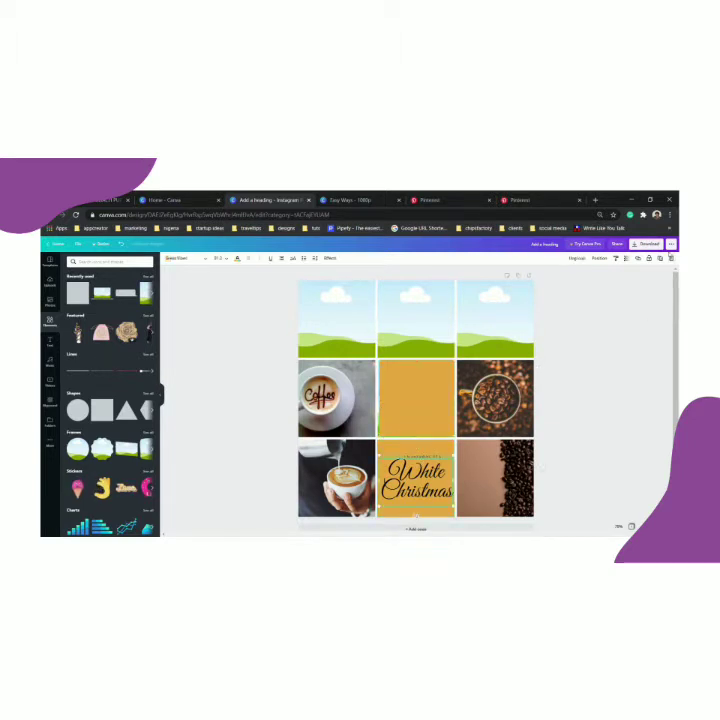
{"action": "mouse_move", "coordinate": [415, 518]}
{"action": "left_mouse_down"}
{"action": "mouse_move", "coordinate": [420, 521]}
{"action": "mouse_move", "coordinate": [418, 402]}
{"action": "left_mouse_up"}
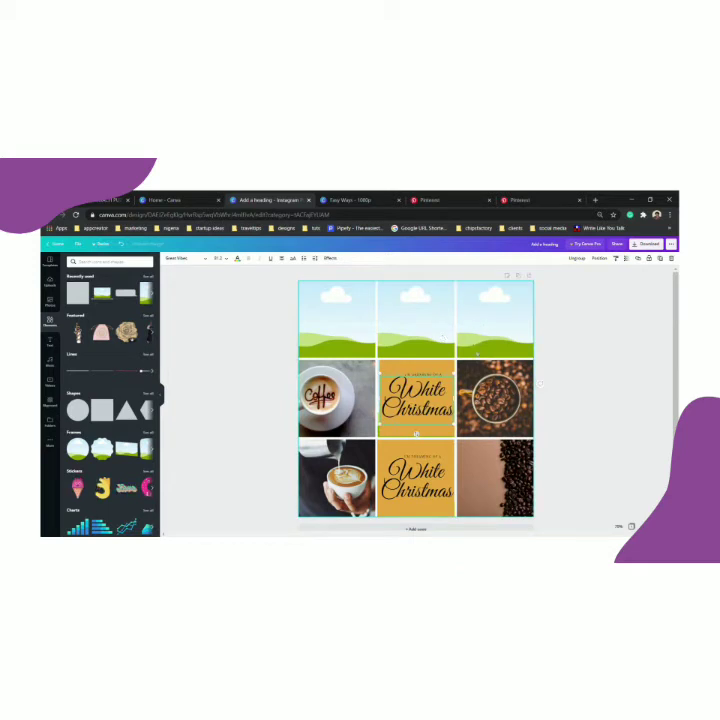
Fill the top-right cell with the close-up coffee beans photo and the top-middle cell with the dark espresso cup and coffee grounds photo.
{"action": "left_click", "coordinate": [50, 301]}
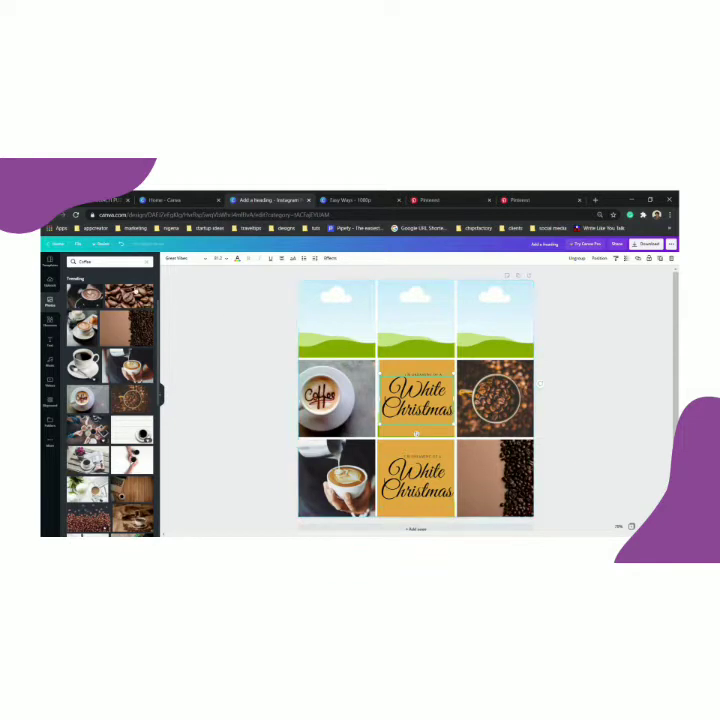
{"action": "left_click_drag", "start_coordinate": [130, 305], "coordinate": [490, 320]}
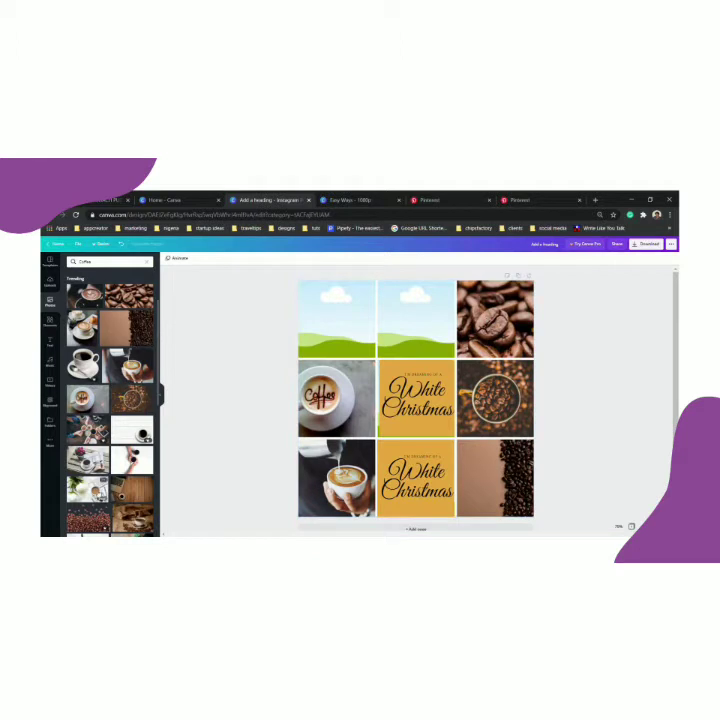
{"action": "scroll", "coordinate": [141, 453], "scroll_direction": "down", "scroll_amount": 5}
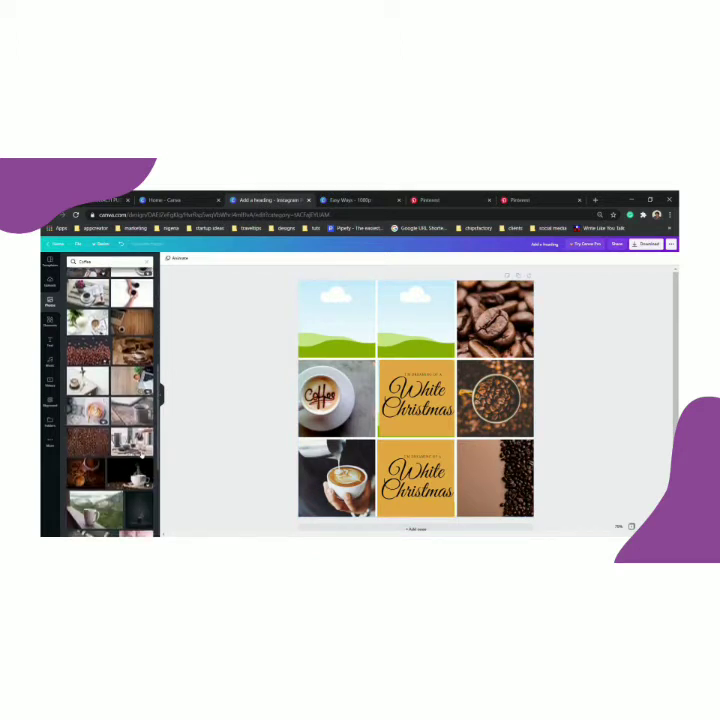
{"action": "left_click_drag", "start_coordinate": [86, 446], "coordinate": [415, 318]}
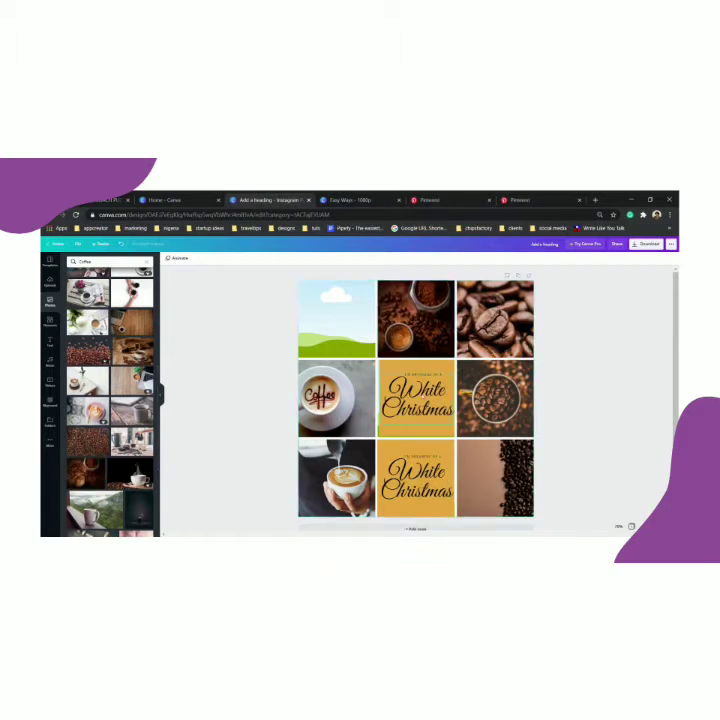
Cover the grid's top-left cell with a square sized to fit, and place a duplicate of the "White Christmas" text on it.
{"action": "left_click", "coordinate": [49, 320]}
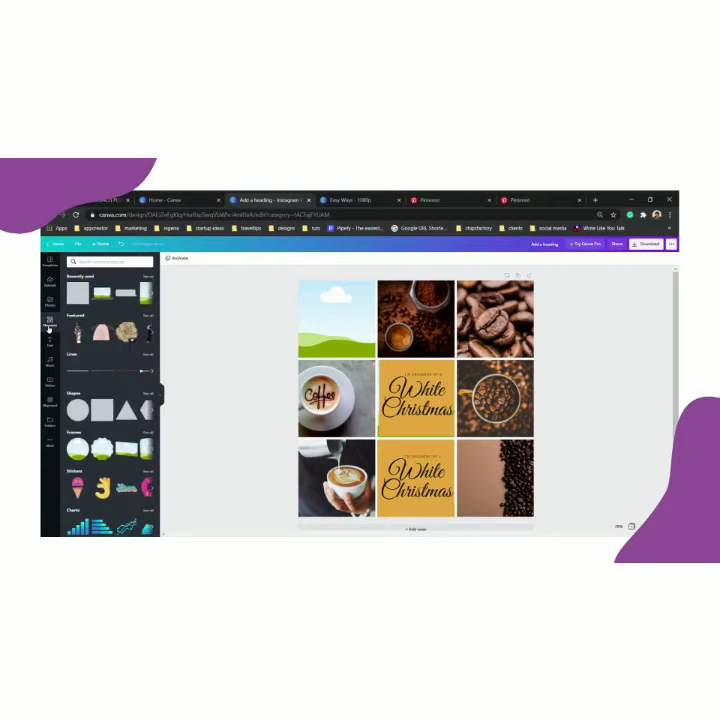
{"action": "left_click", "coordinate": [73, 296]}
{"action": "left_click_drag", "start_coordinate": [354, 334], "coordinate": [399, 381]}
{"action": "left_click_drag", "start_coordinate": [467, 440], "coordinate": [376, 362]}
{"action": "left_click", "coordinate": [417, 396]}
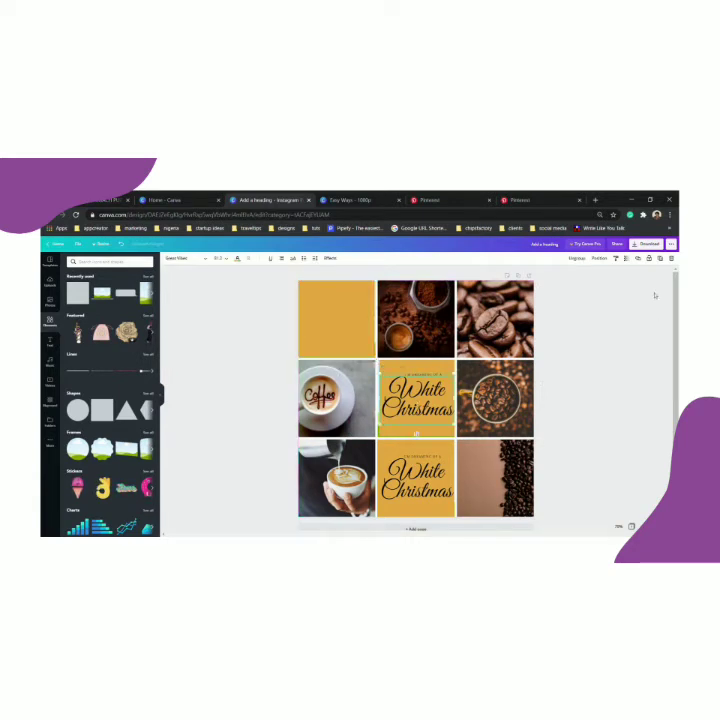
{"action": "left_click", "coordinate": [660, 262]}
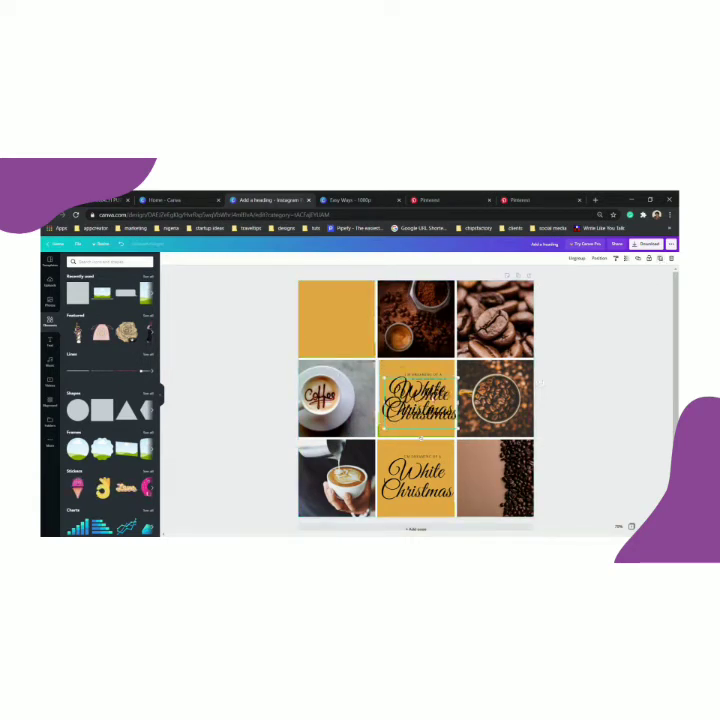
{"action": "left_click_drag", "start_coordinate": [425, 405], "coordinate": [351, 317]}
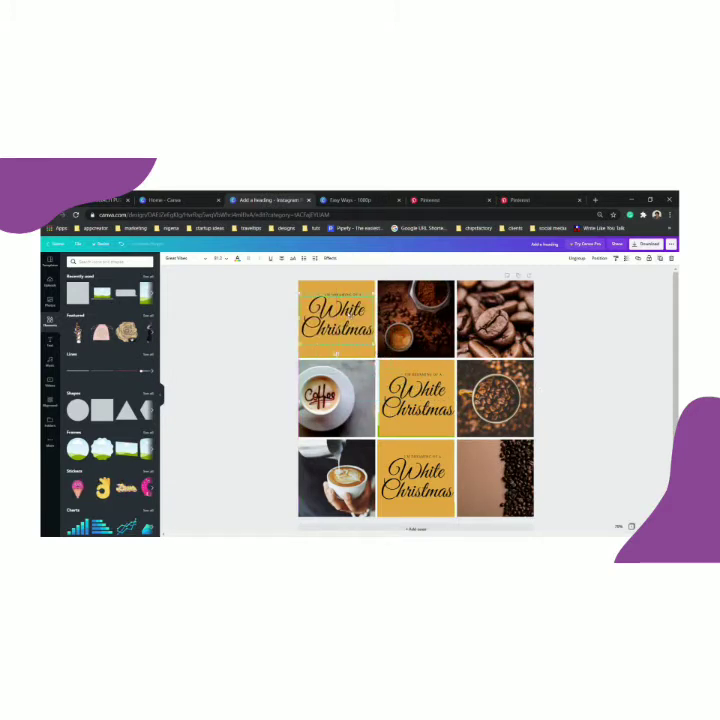
{"action": "left_click", "coordinate": [570, 389]}
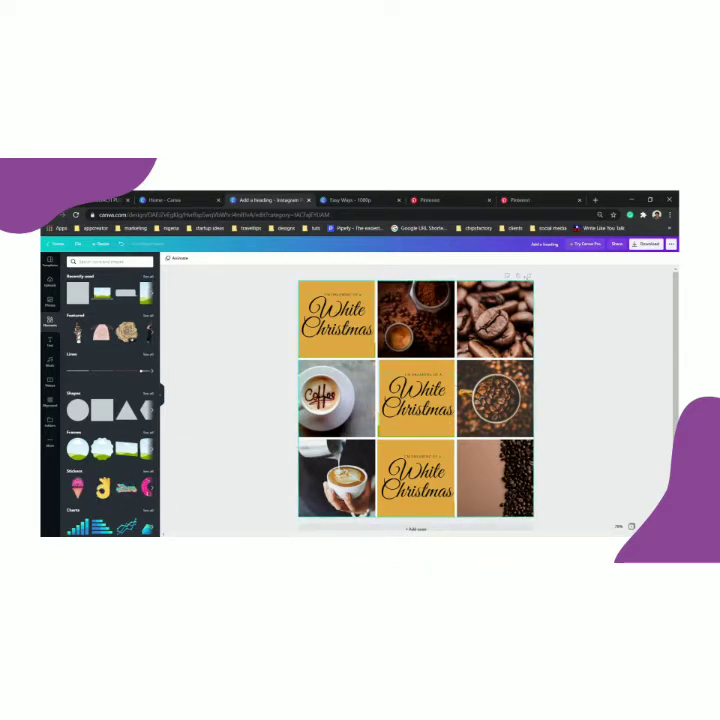
Duplicate the finished grid page and review both copies.
{"action": "left_click", "coordinate": [519, 278]}
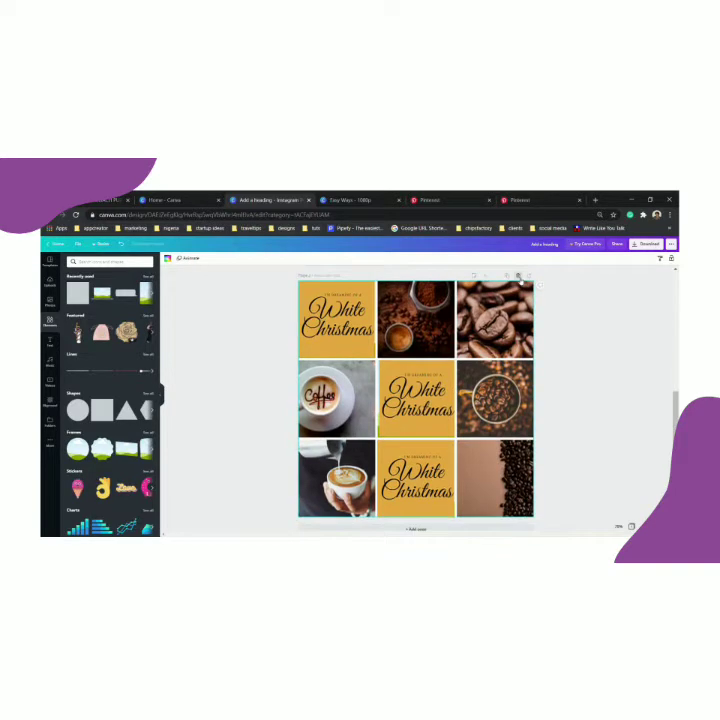
{"action": "scroll", "coordinate": [539, 285], "scroll_direction": "up", "scroll_amount": 5}
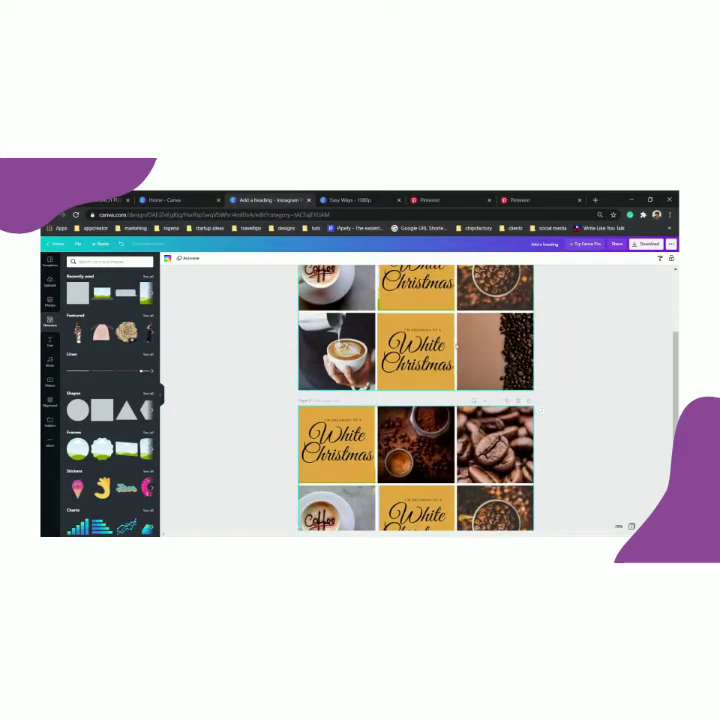
{"action": "scroll", "coordinate": [415, 400], "scroll_direction": "down", "scroll_amount": 1}
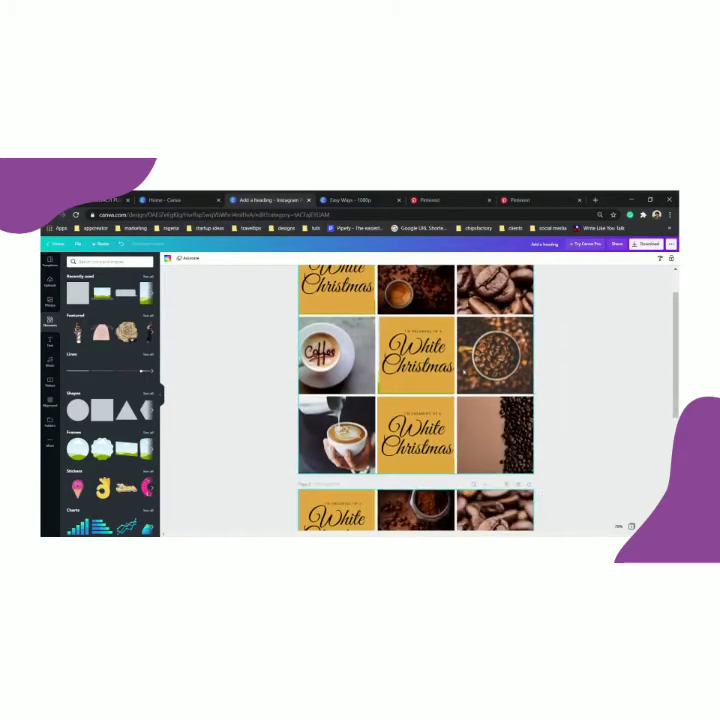
Delete the dark espresso cup photo from the top-middle grid cell on the duplicated page.
{"action": "scroll", "coordinate": [415, 400], "scroll_direction": "down", "scroll_amount": 4}
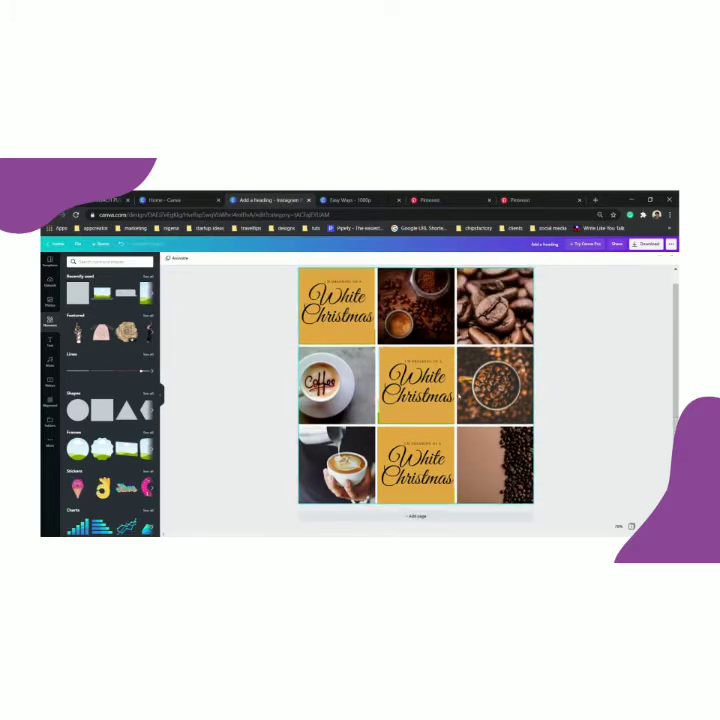
{"action": "scroll", "coordinate": [416, 395], "scroll_direction": "up", "scroll_amount": 1}
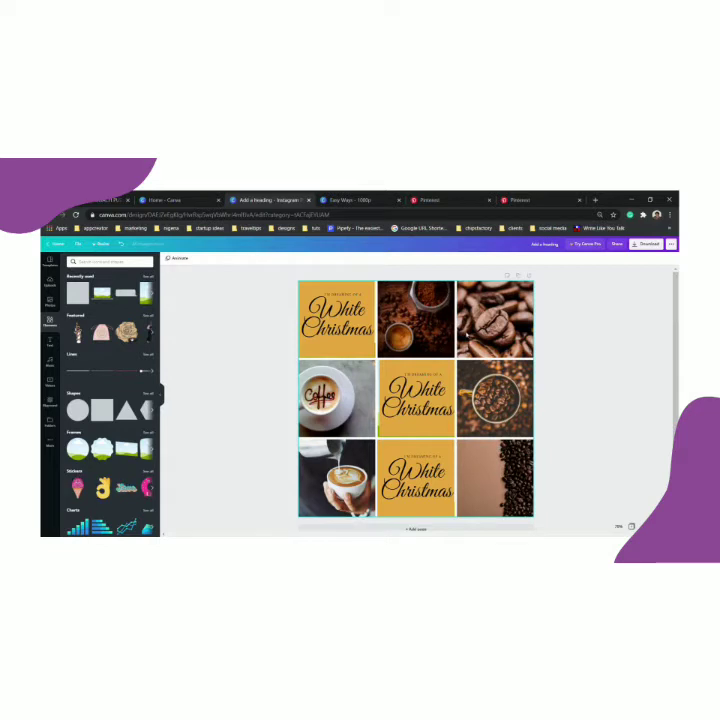
{"action": "left_click", "coordinate": [414, 516]}
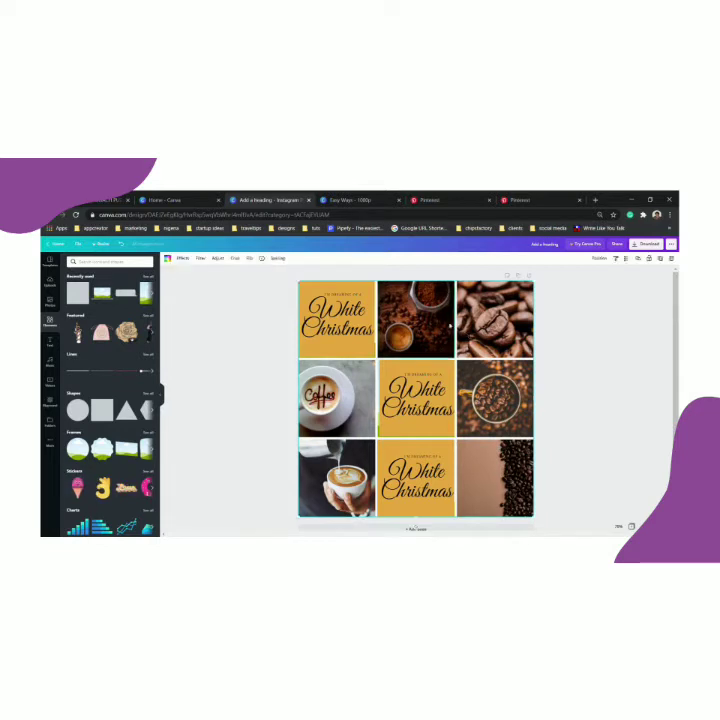
{"action": "left_click", "coordinate": [660, 258]}
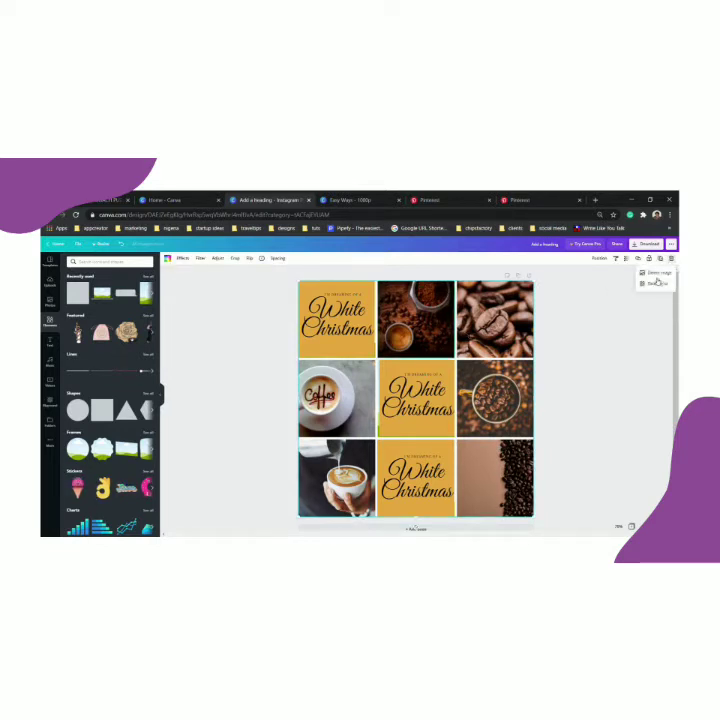
{"action": "left_click", "coordinate": [655, 273]}
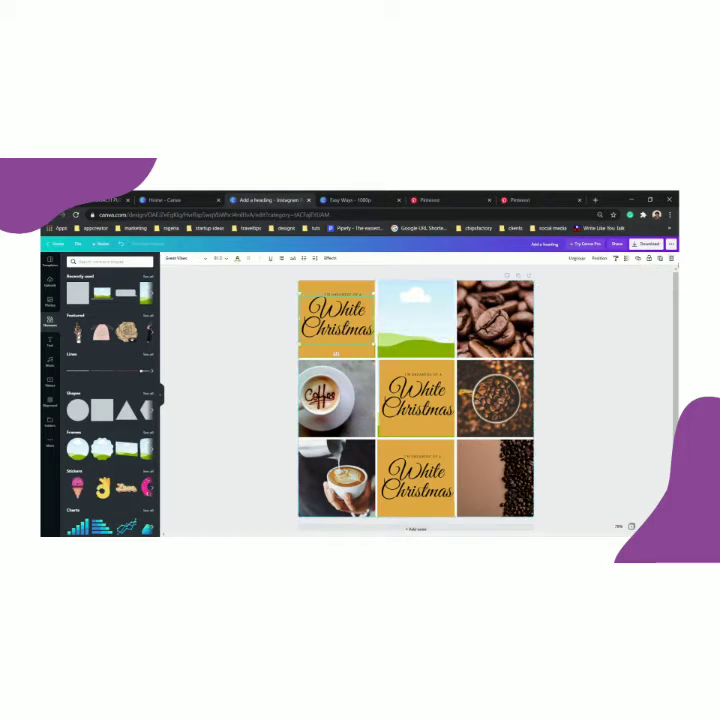
Delete the "White Christmas" text group and the mustard square covering the grid's top-left cell.
{"action": "left_click", "coordinate": [661, 258]}
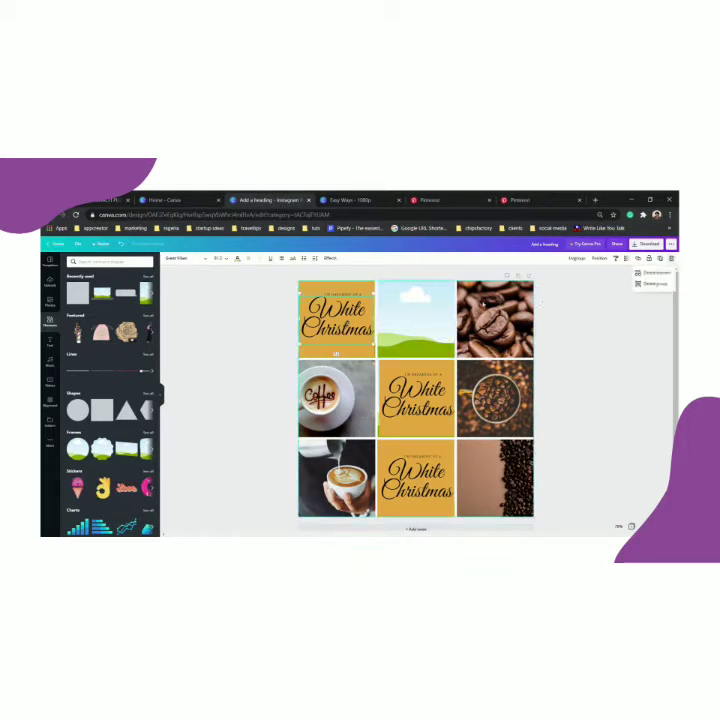
{"action": "left_click", "coordinate": [656, 285]}
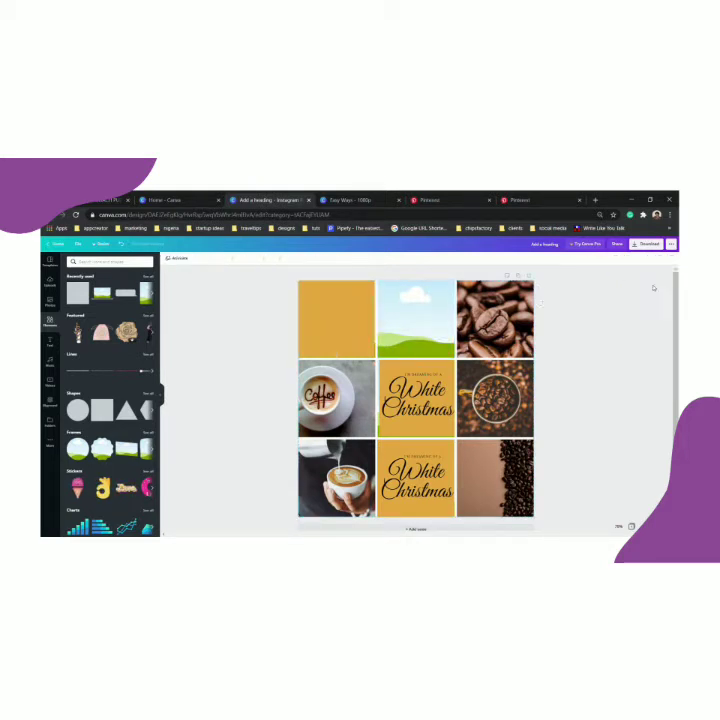
{"action": "left_click", "coordinate": [330, 324]}
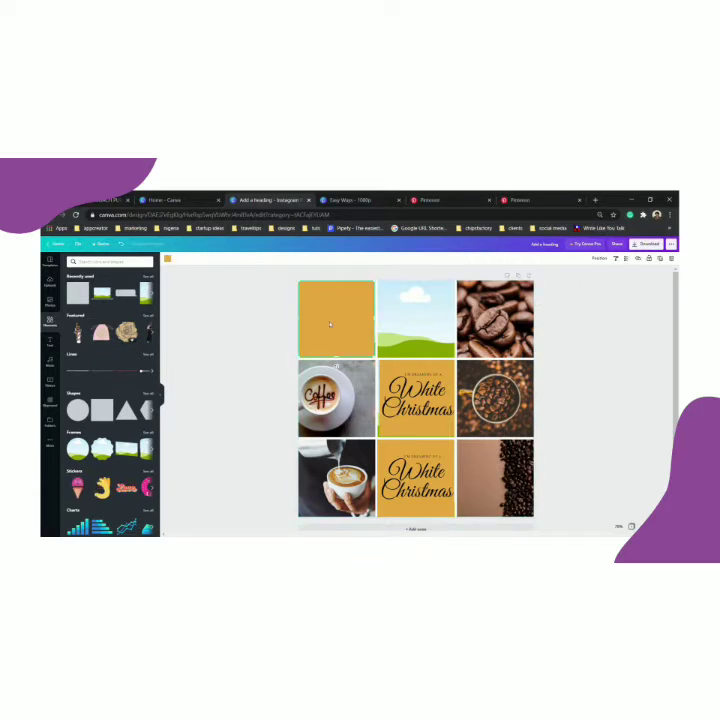
{"action": "left_click", "coordinate": [672, 260]}
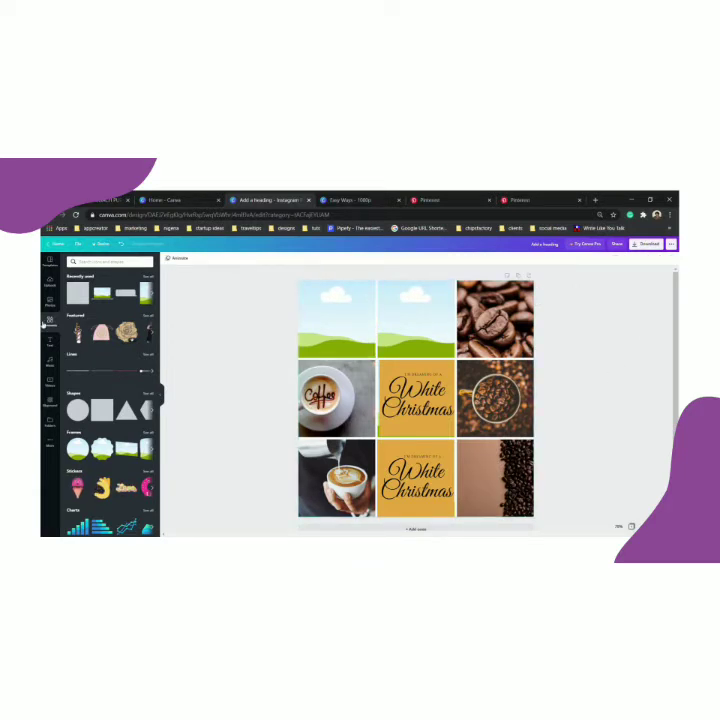
Duplicate the centre cell's mustard square and "White Christmas" text, and place both copies over the grid's top-middle cell.
{"action": "left_click", "coordinate": [50, 300]}
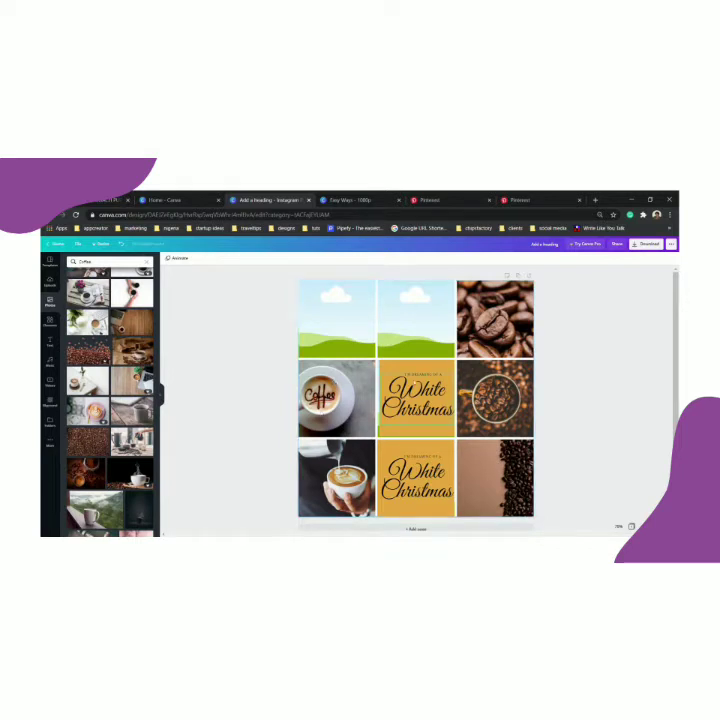
{"action": "left_click", "coordinate": [416, 383]}
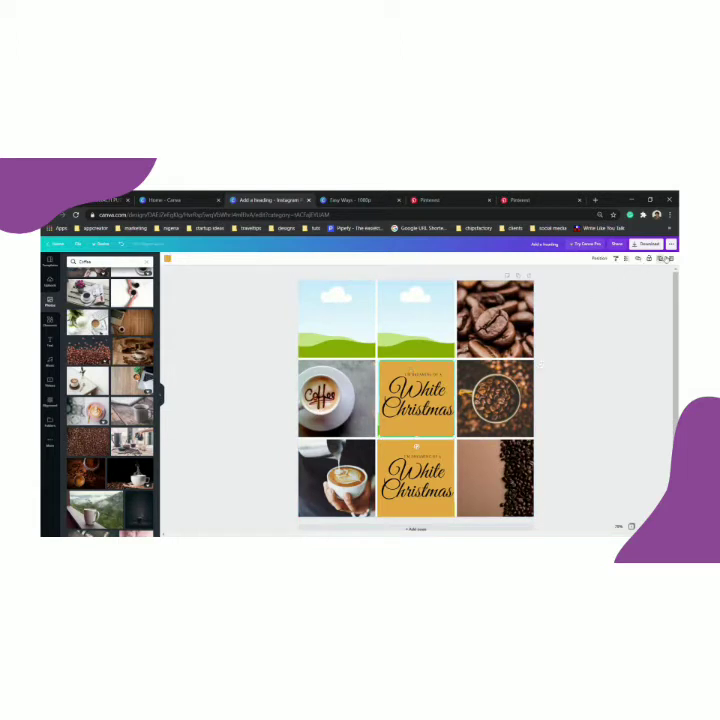
{"action": "left_click", "coordinate": [660, 258]}
{"action": "left_click_drag", "start_coordinate": [425, 392], "coordinate": [423, 311]}
{"action": "left_click", "coordinate": [410, 404]}
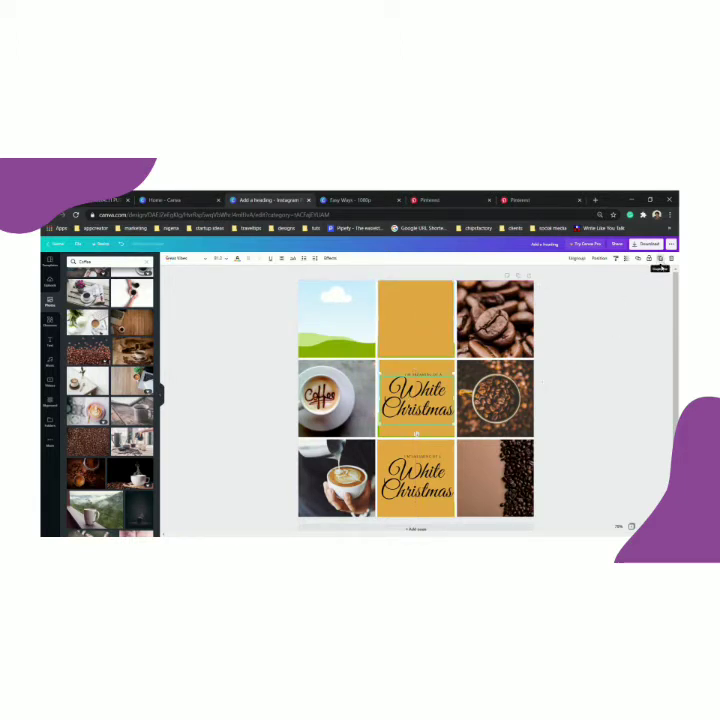
{"action": "left_click", "coordinate": [660, 260]}
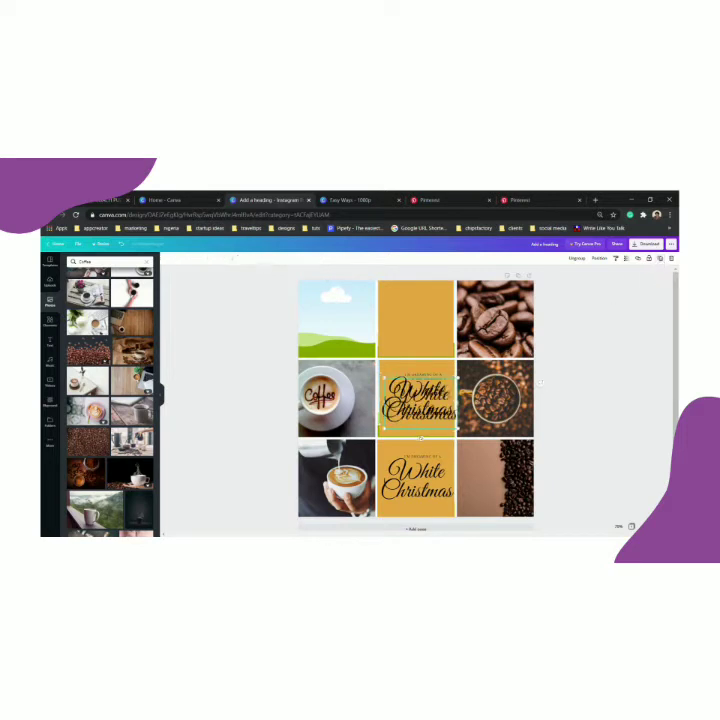
{"action": "left_click_drag", "start_coordinate": [420, 401], "coordinate": [417, 328]}
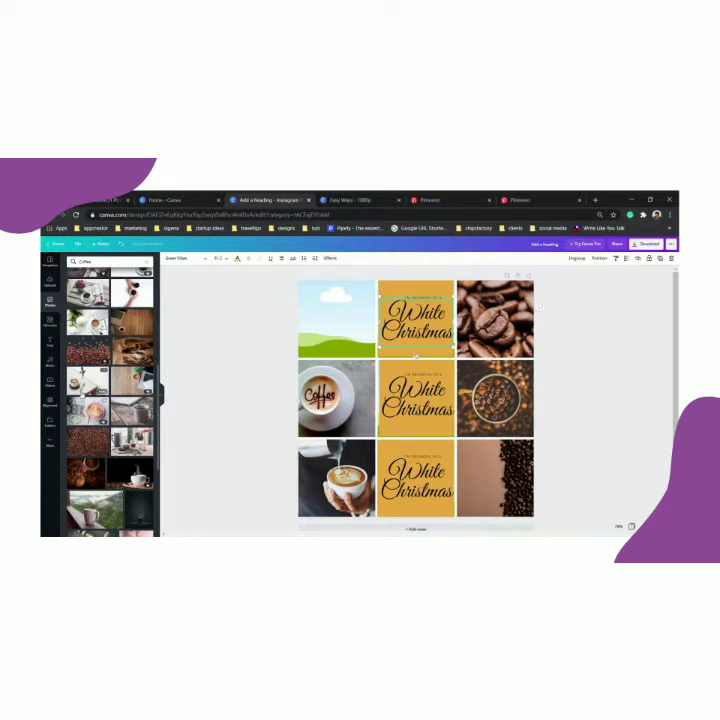
Fill the grid's top-left cell with the photo of a coffee cup on a white table, and shift the image right within its crop.
{"action": "left_click", "coordinate": [86, 386]}
{"action": "left_click_drag", "start_coordinate": [463, 411], "coordinate": [346, 335]}
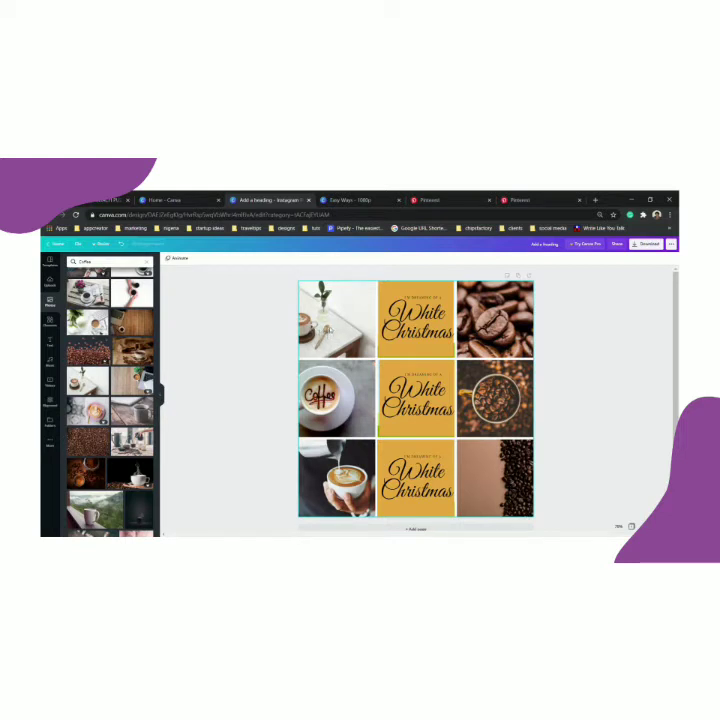
{"action": "double_click", "coordinate": [335, 320]}
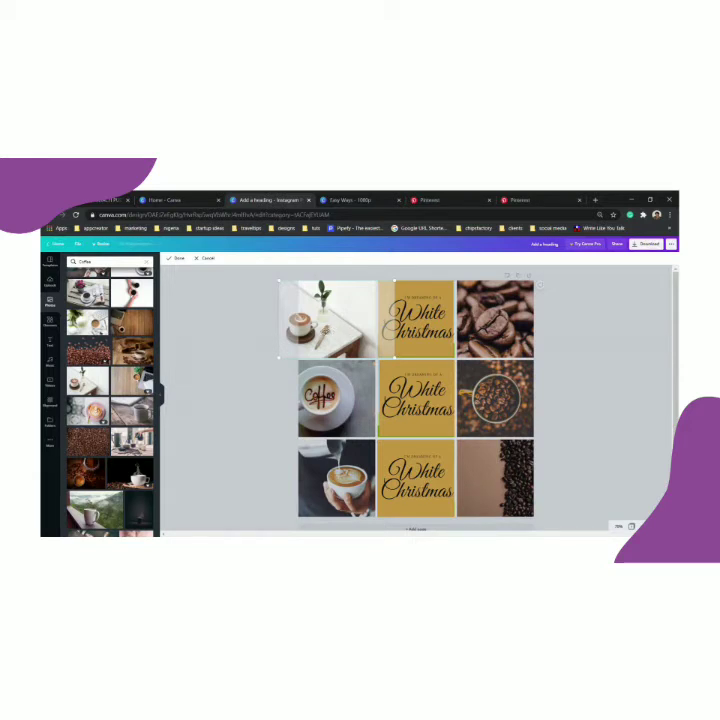
{"action": "left_click_drag", "start_coordinate": [332, 328], "coordinate": [352, 328]}
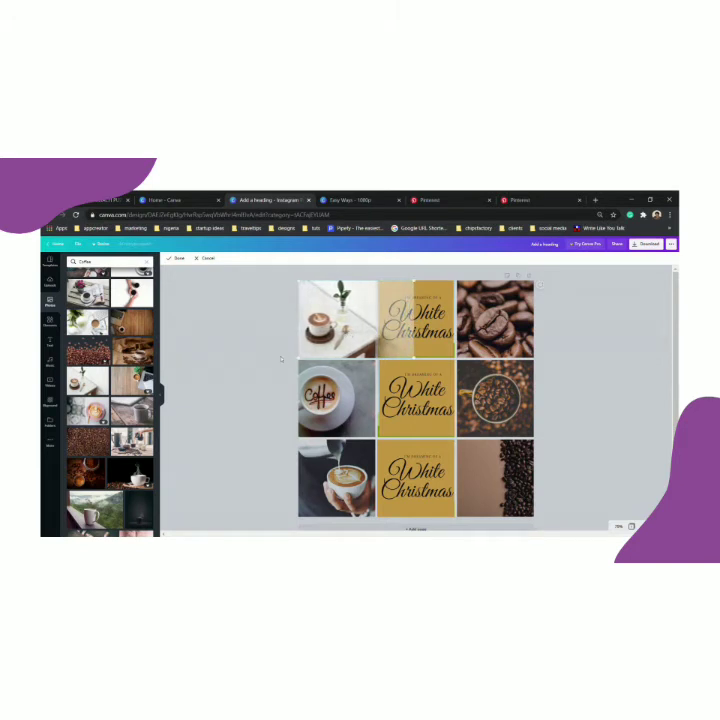
{"action": "left_click", "coordinate": [260, 325]}
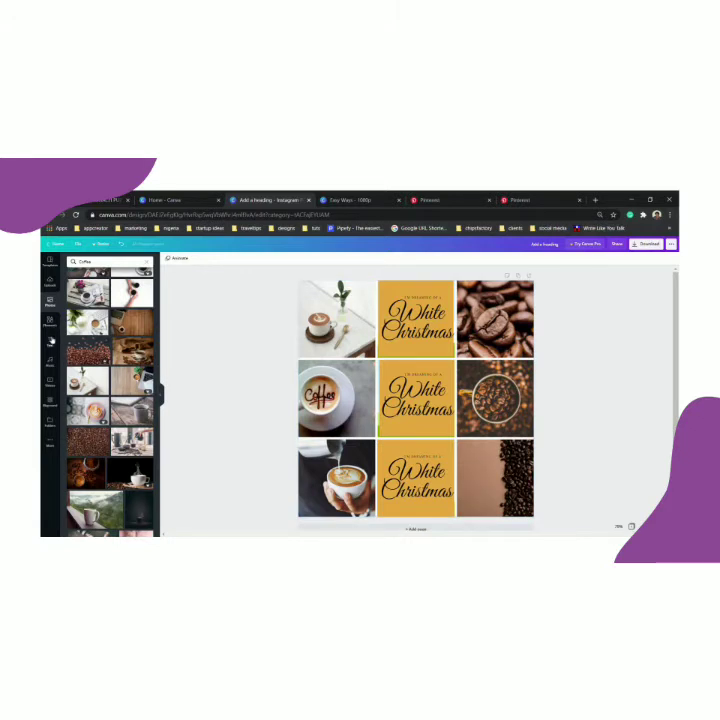
Add a heading reading "1", colour it red, and place it on the grid's bottom-right cell.
{"action": "left_click", "coordinate": [51, 341]}
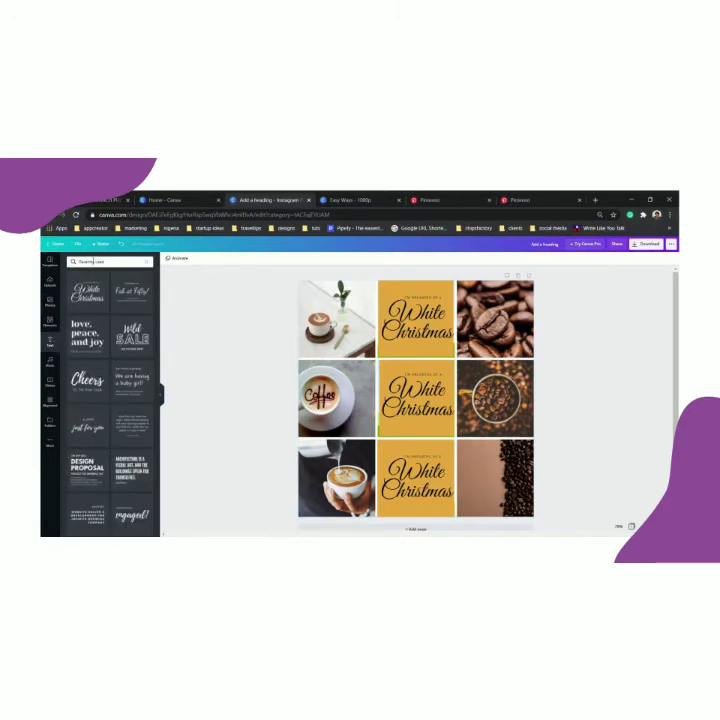
{"action": "left_click", "coordinate": [147, 264]}
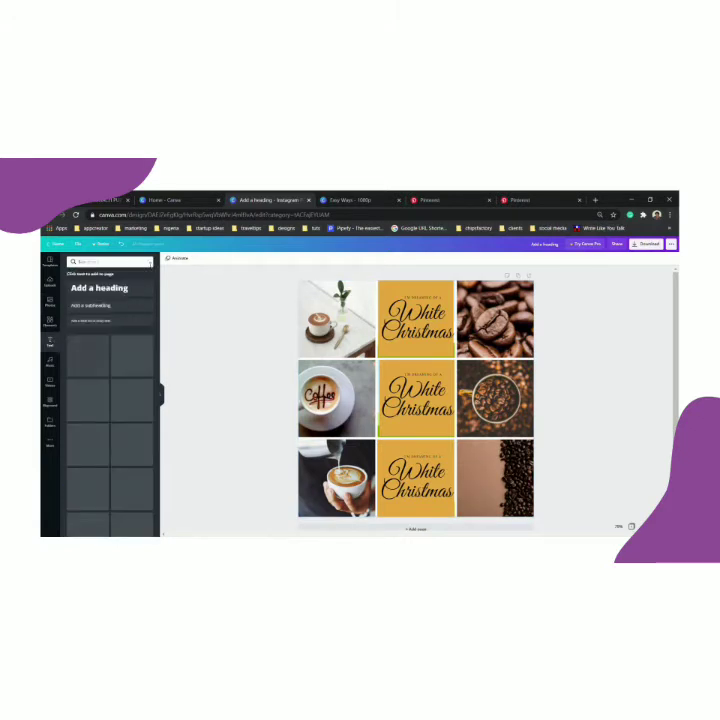
{"action": "left_click", "coordinate": [110, 288]}
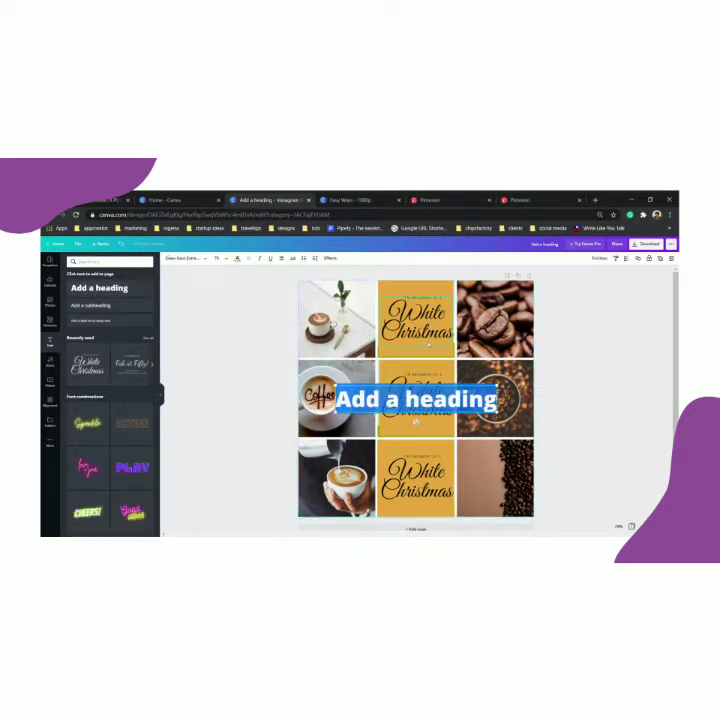
{"action": "key", "text": "BackSpace"}
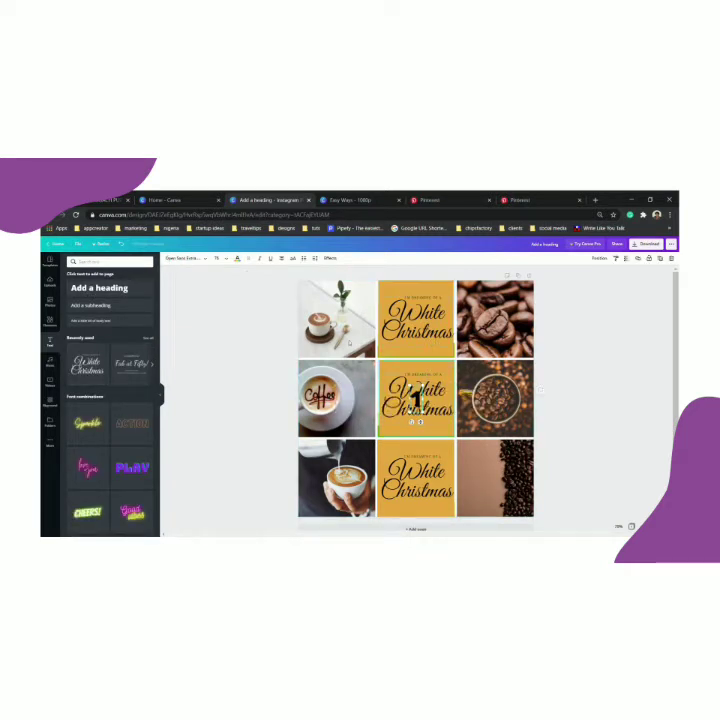
{"action": "left_click", "coordinate": [237, 258]}
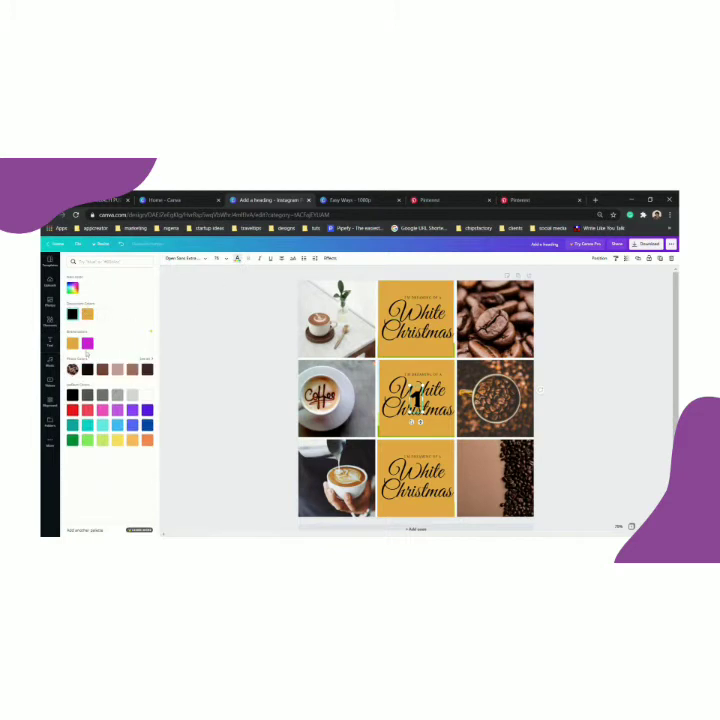
{"action": "left_click", "coordinate": [72, 410]}
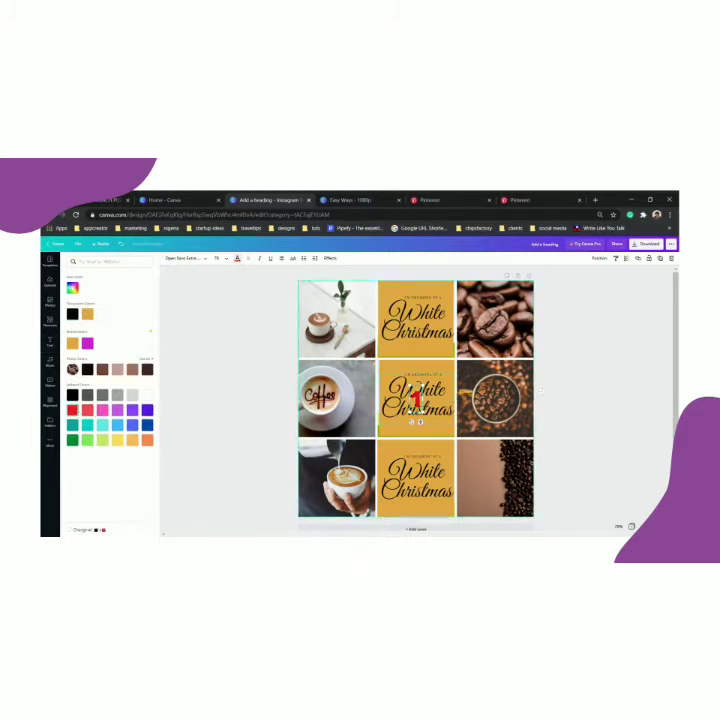
{"action": "left_click_drag", "start_coordinate": [421, 424], "coordinate": [487, 490]}
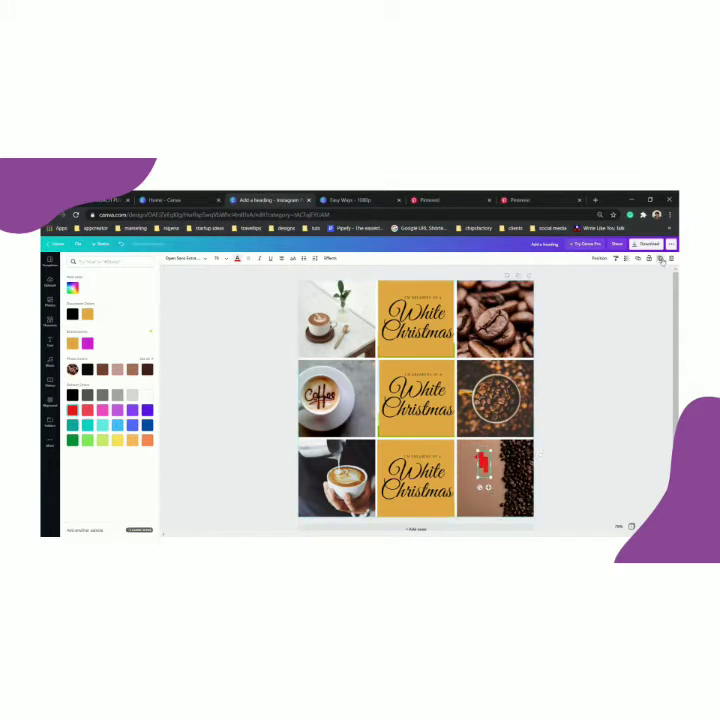
Place copies of the red number on the bottom-middle and bottom-left cells, changing the bottom-middle one to "2".
{"action": "left_click_drag", "start_coordinate": [484, 464], "coordinate": [395, 464]}
{"action": "double_click", "coordinate": [393, 477]}
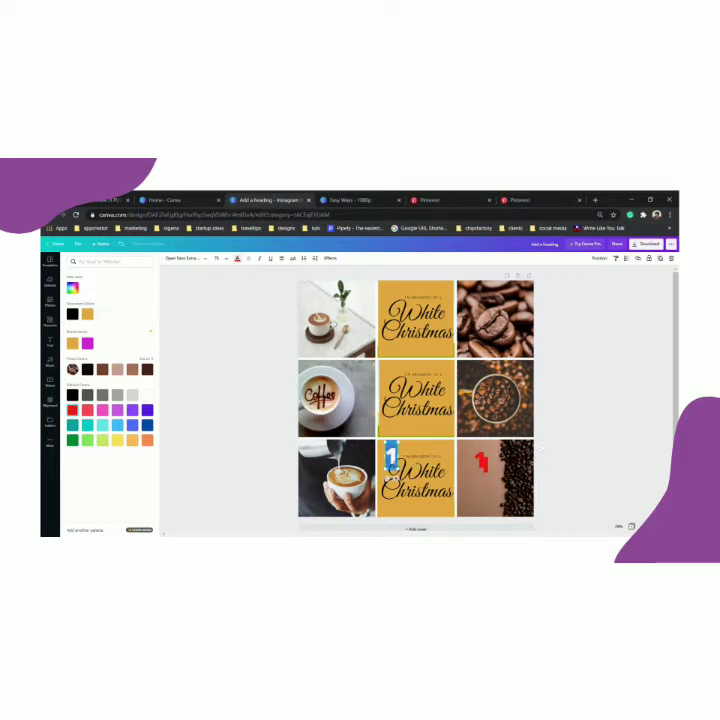
{"action": "type", "text": "2"}
{"action": "left_click", "coordinate": [483, 460]}
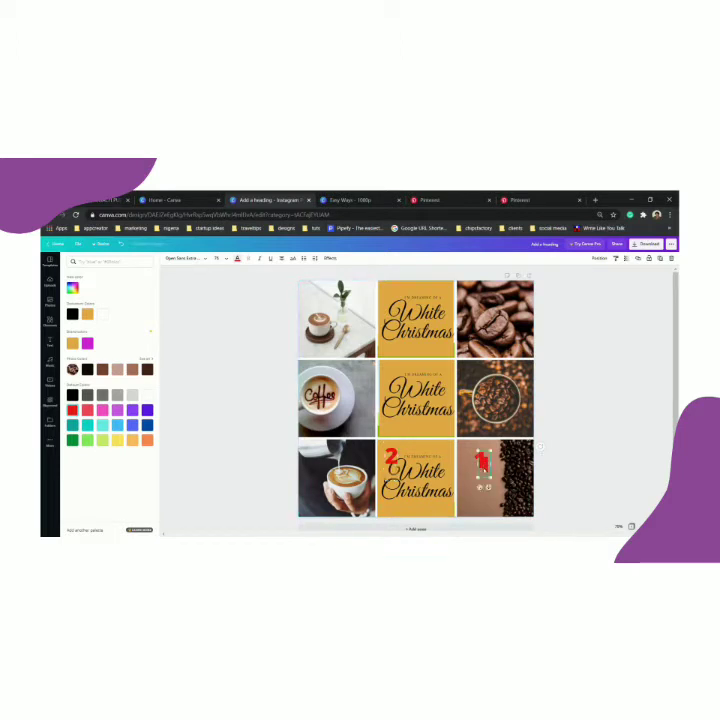
{"action": "left_click_drag", "start_coordinate": [483, 460], "coordinate": [316, 466]}
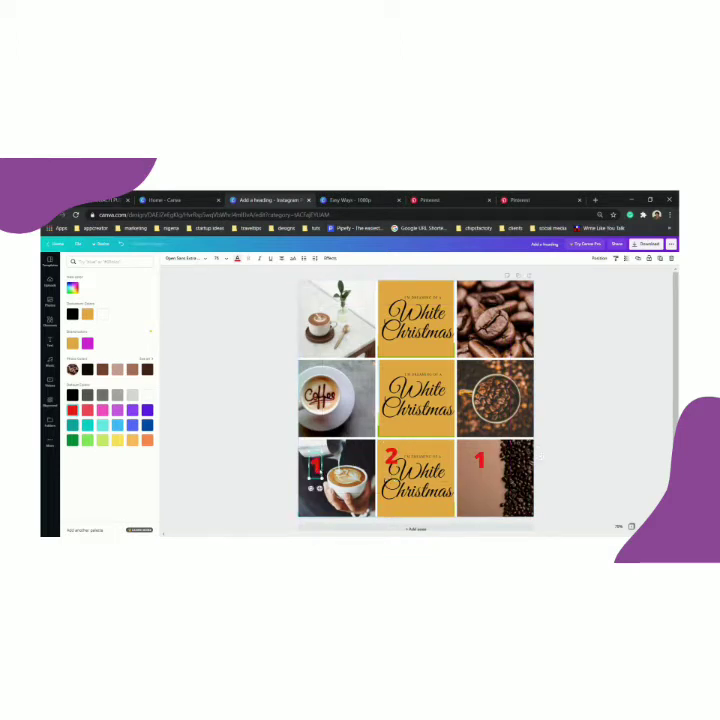
{"action": "double_click", "coordinate": [315, 466]}
{"action": "left_click", "coordinate": [356, 460]}
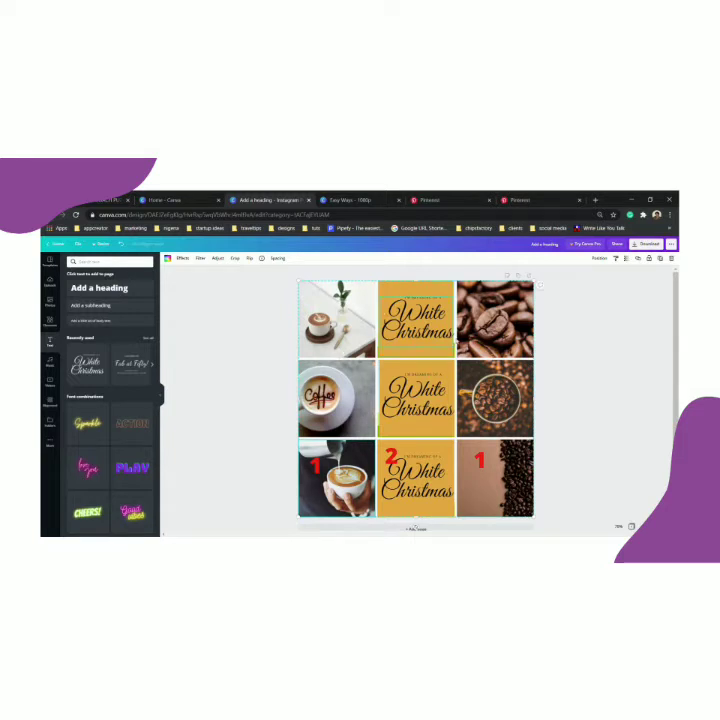
Browse the full collection of grid layouts in the elements library.
{"action": "left_click", "coordinate": [49, 321]}
{"action": "scroll", "coordinate": [121, 385], "scroll_direction": "down", "scroll_amount": 3}
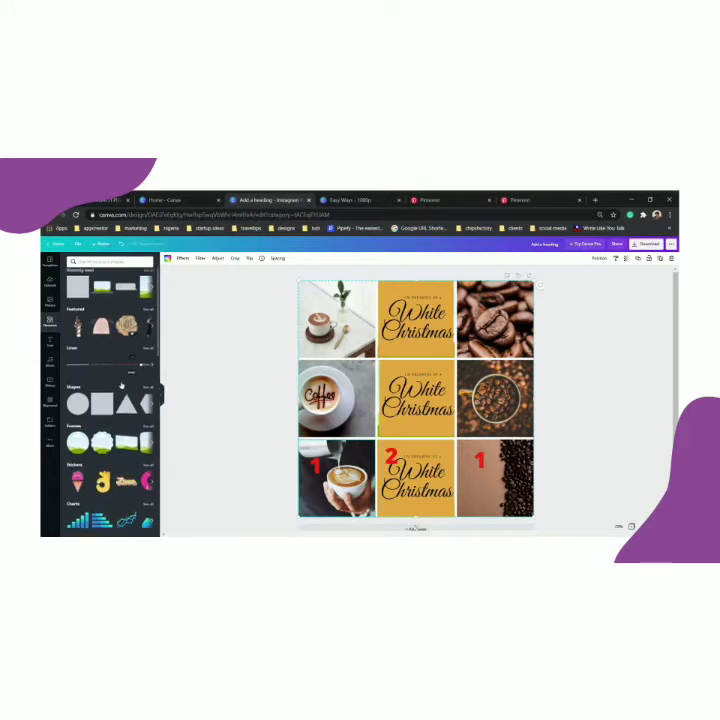
{"action": "type", "text": "timer"}
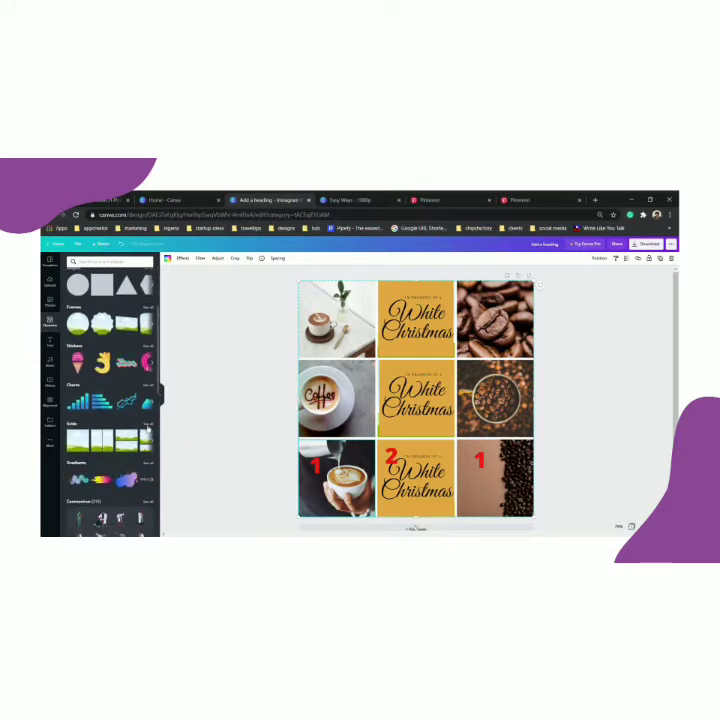
{"action": "key", "text": "Return"}
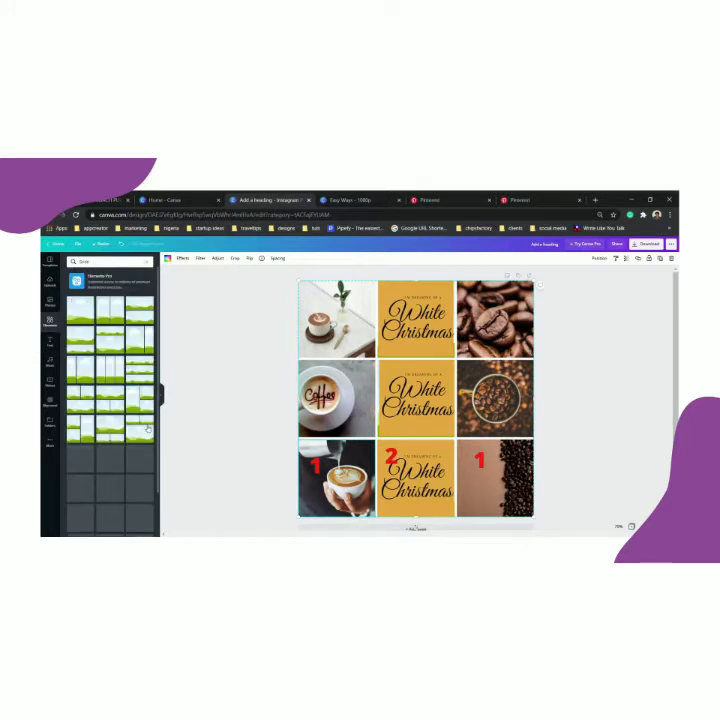
{"action": "scroll", "coordinate": [103, 429], "scroll_direction": "down", "scroll_amount": 5}
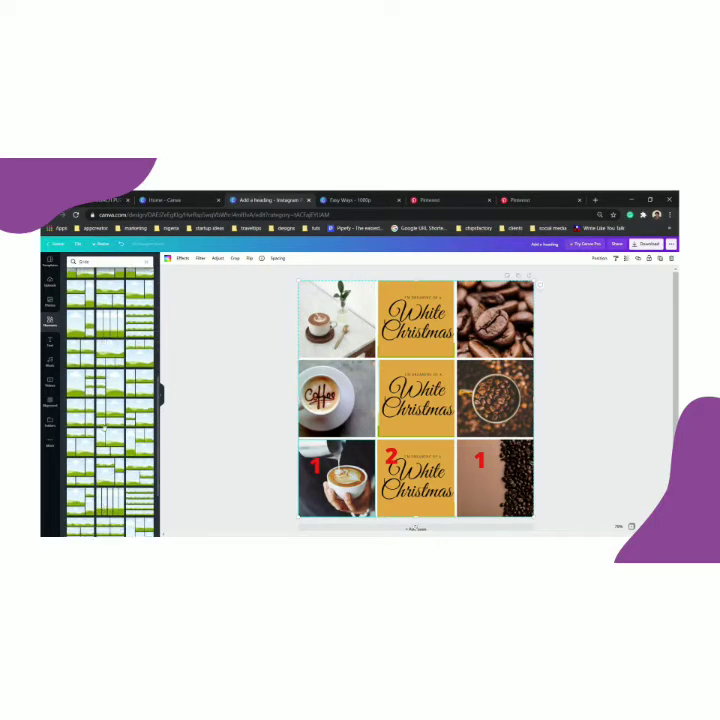
{"action": "scroll", "coordinate": [103, 428], "scroll_direction": "down", "scroll_amount": 5}
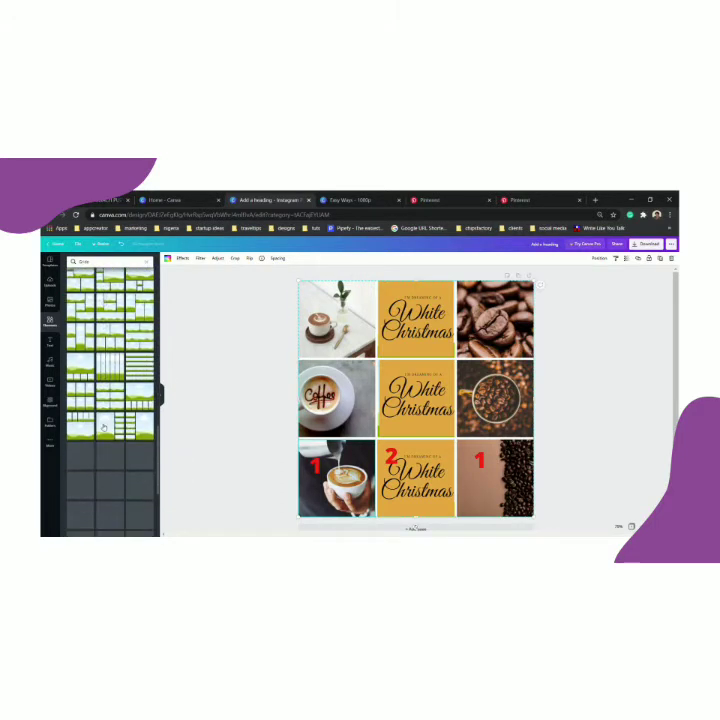
{"action": "scroll", "coordinate": [103, 428], "scroll_direction": "down", "scroll_amount": 5}
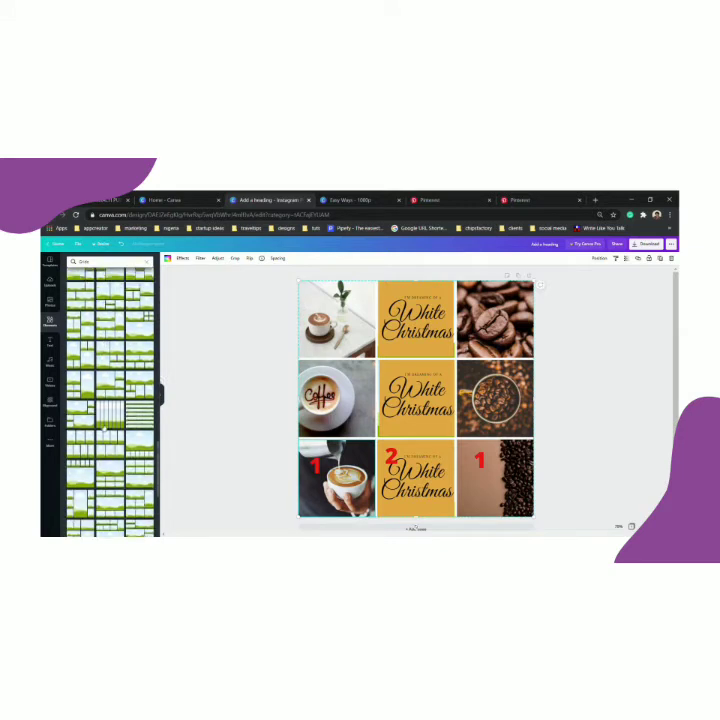
Look through the multi-cell layouts further down the grid collection.
{"action": "scroll", "coordinate": [103, 428], "scroll_direction": "down", "scroll_amount": 5}
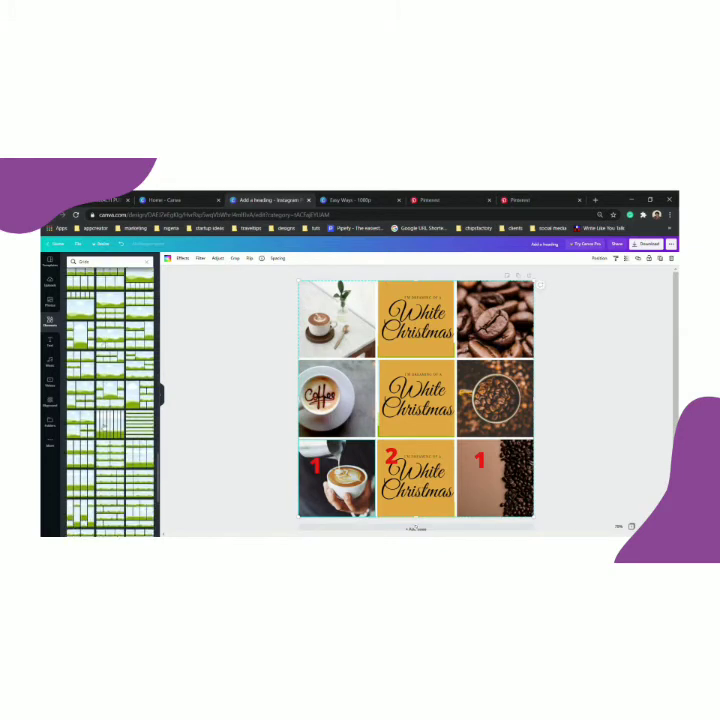
{"action": "scroll", "coordinate": [103, 429], "scroll_direction": "down", "scroll_amount": 3}
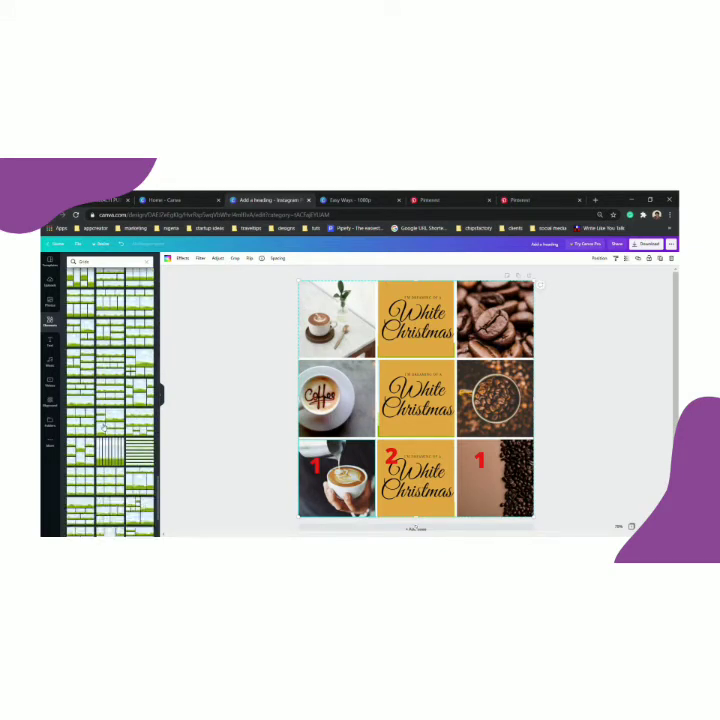
{"action": "scroll", "coordinate": [103, 428], "scroll_direction": "down", "scroll_amount": 4}
{"action": "left_click", "coordinate": [611, 349]}
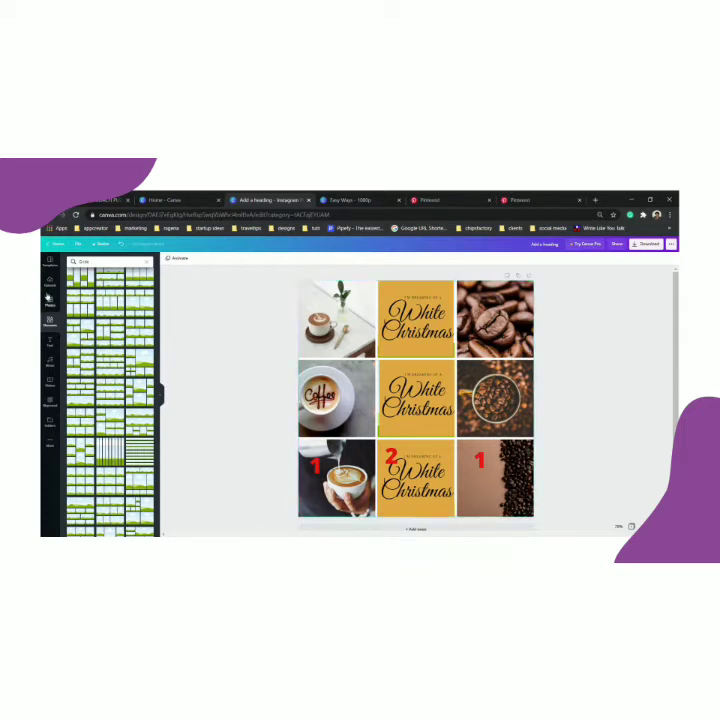
Add a new blank page below the nine-cell grid page.
{"action": "left_click", "coordinate": [49, 301]}
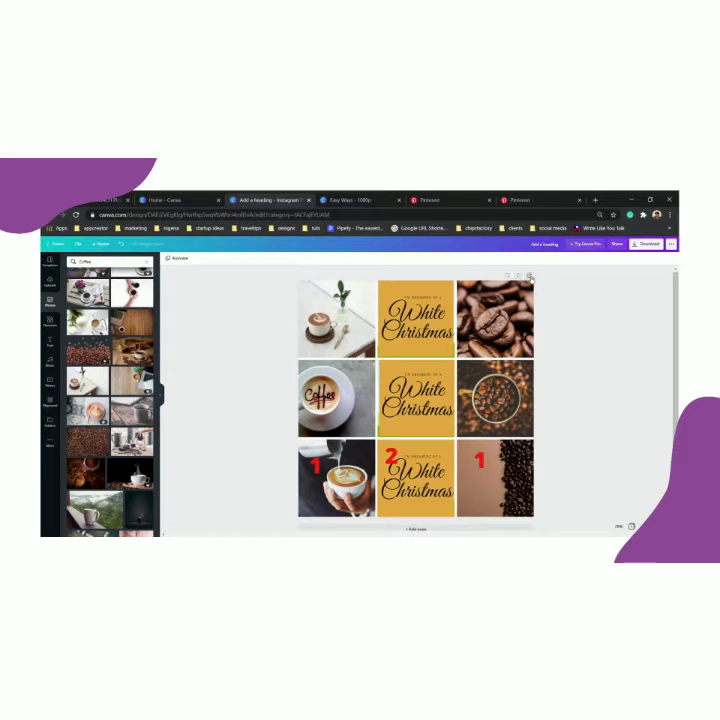
{"action": "scroll", "coordinate": [545, 349], "scroll_direction": "down", "scroll_amount": 5}
{"action": "scroll", "coordinate": [110, 400], "scroll_direction": "up", "scroll_amount": 10}
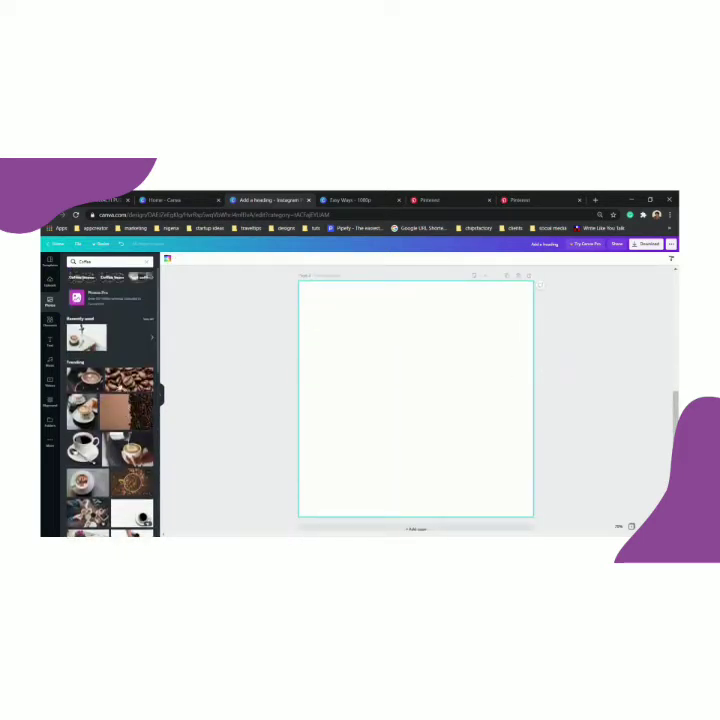
Cover the blank page with the single-cell grid and fill it with the close-up photo of coffee beans.
{"action": "left_click", "coordinate": [49, 321]}
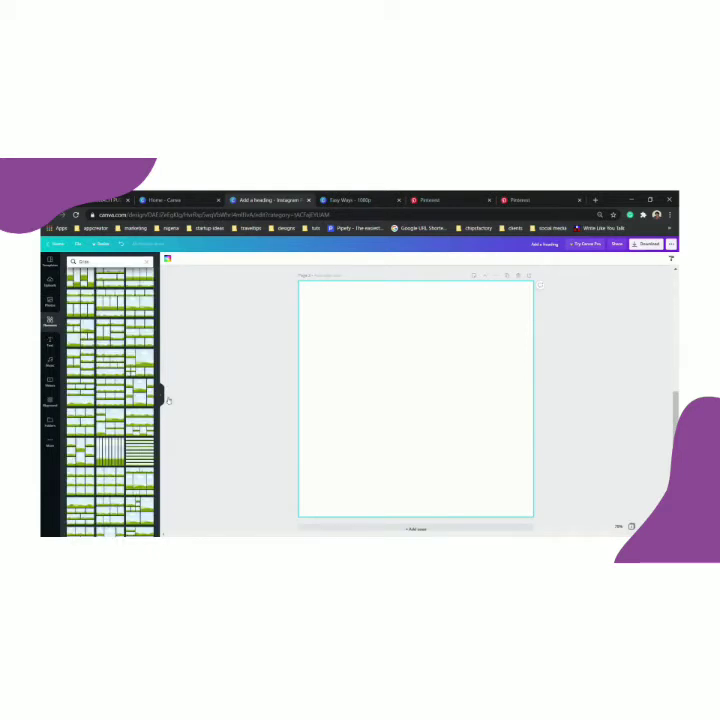
{"action": "scroll", "coordinate": [128, 450], "scroll_direction": "down", "scroll_amount": 5}
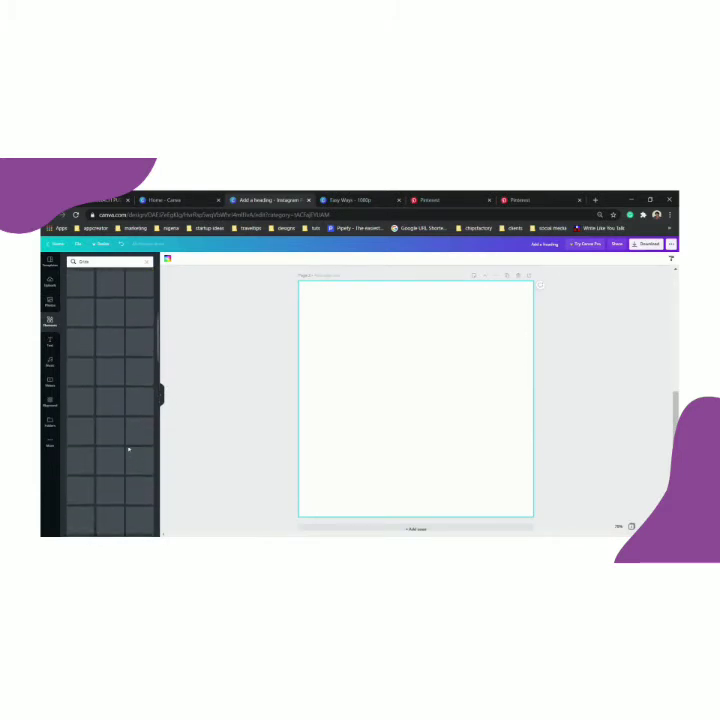
{"action": "left_click", "coordinate": [79, 302]}
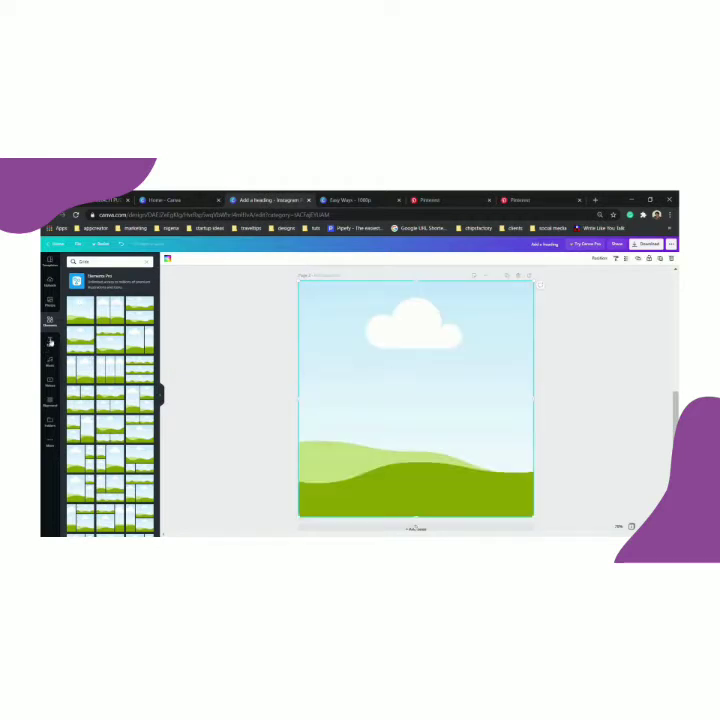
{"action": "left_click", "coordinate": [50, 302]}
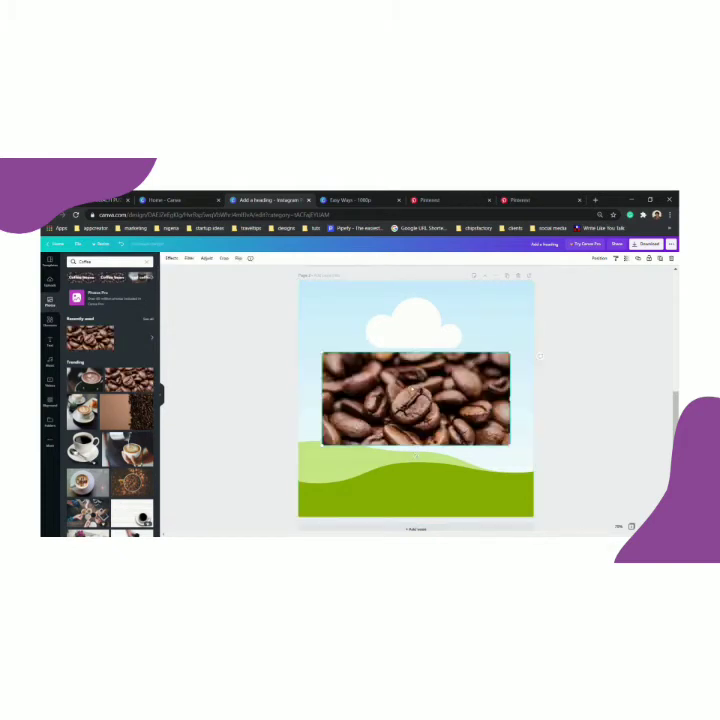
{"action": "left_click_drag", "start_coordinate": [412, 390], "coordinate": [400, 401]}
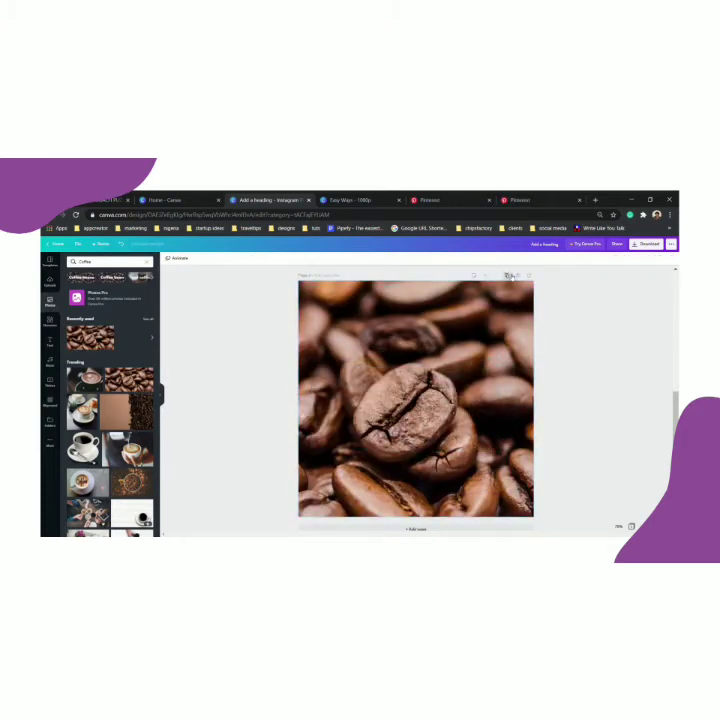
Duplicate the coffee-bean page and delete the image from the copy's grid.
{"action": "left_click", "coordinate": [476, 388]}
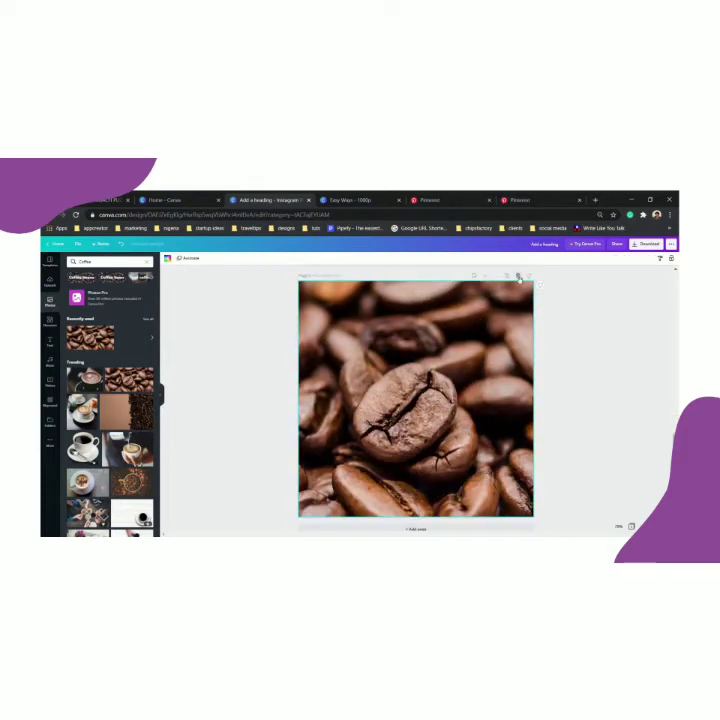
{"action": "left_click", "coordinate": [502, 331]}
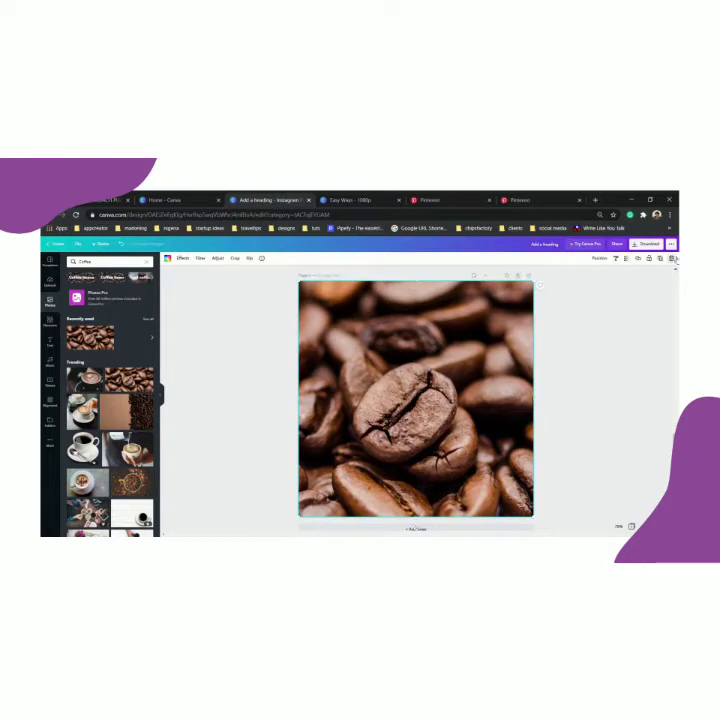
{"action": "left_click", "coordinate": [673, 258]}
{"action": "left_click", "coordinate": [650, 274]}
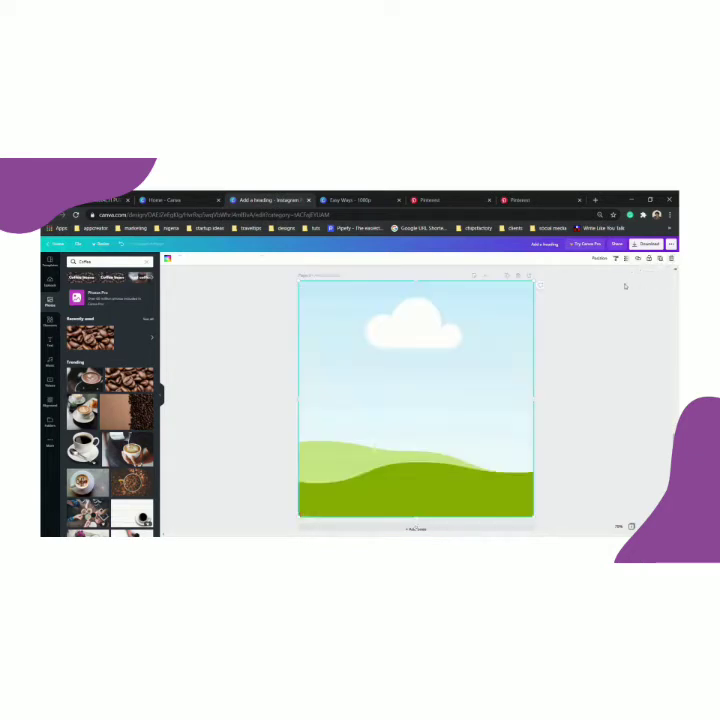
Add a square shape to the page with the empty grid and enlarge it to cover the whole page.
{"action": "left_click", "coordinate": [50, 318]}
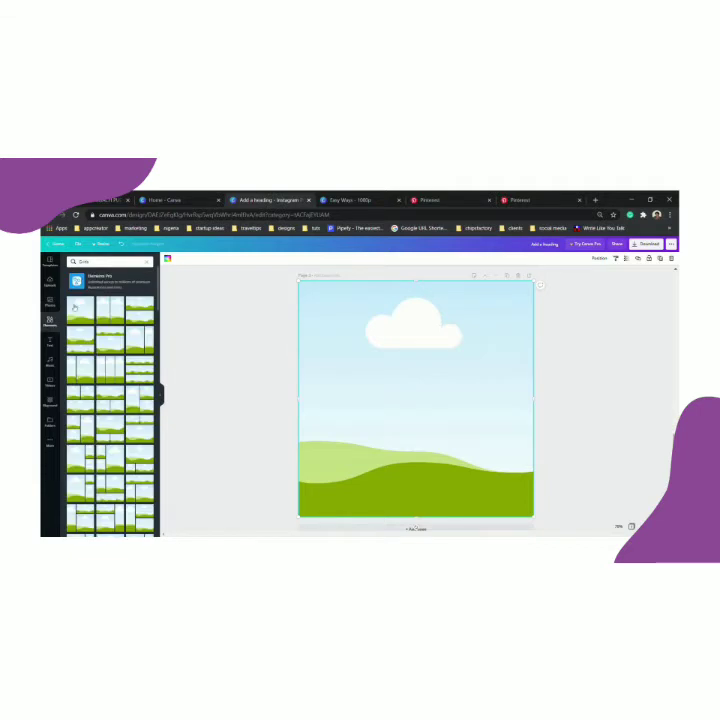
{"action": "left_click", "coordinate": [143, 272]}
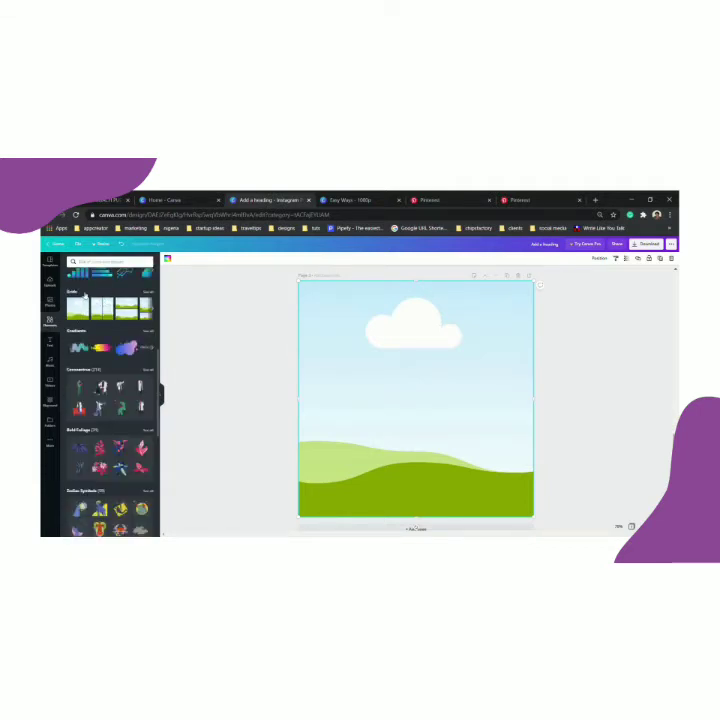
{"action": "scroll", "coordinate": [98, 330], "scroll_direction": "up", "scroll_amount": 3}
{"action": "left_click", "coordinate": [101, 361]}
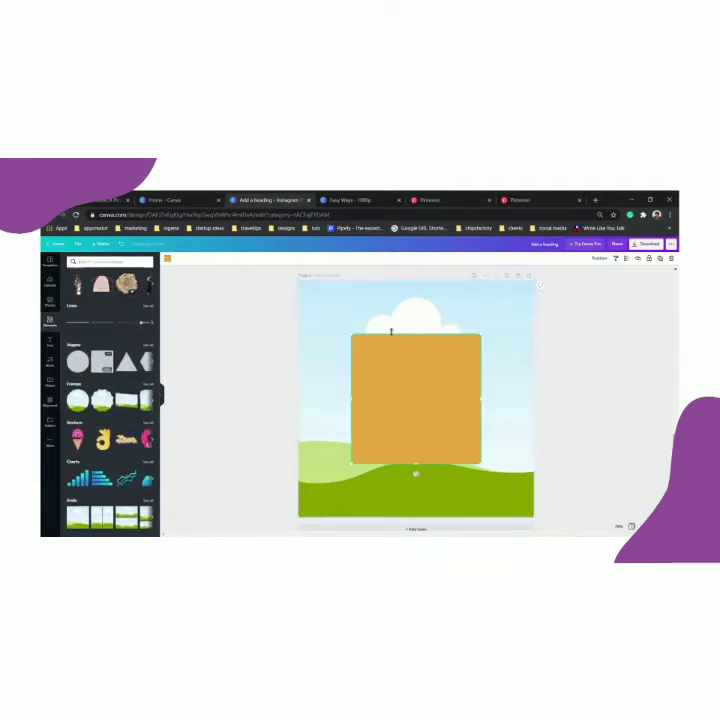
{"action": "left_click_drag", "start_coordinate": [353, 337], "coordinate": [298, 283]}
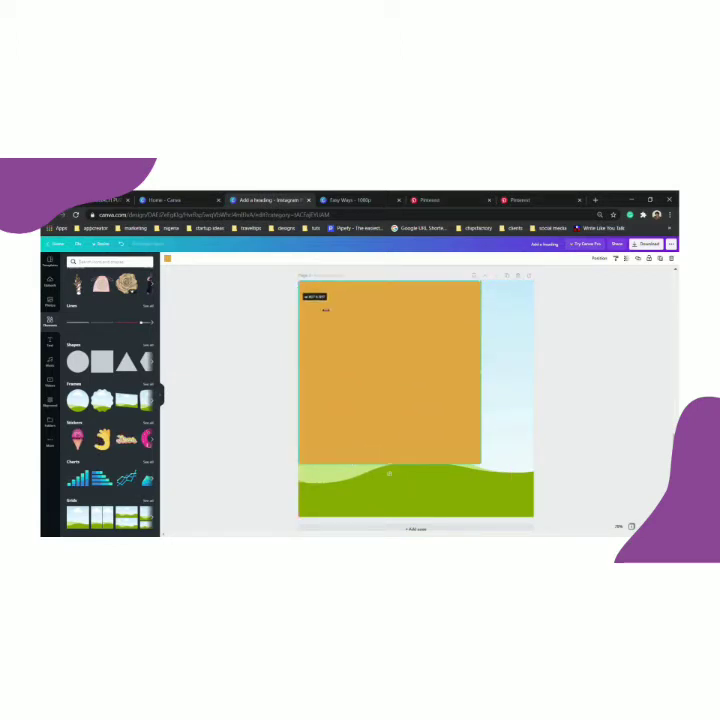
{"action": "left_click_drag", "start_coordinate": [481, 465], "coordinate": [537, 524]}
Add the "I'm dreaming of a White Christmas" text combination and position it near the centre of the orange page.
{"action": "left_click", "coordinate": [50, 341]}
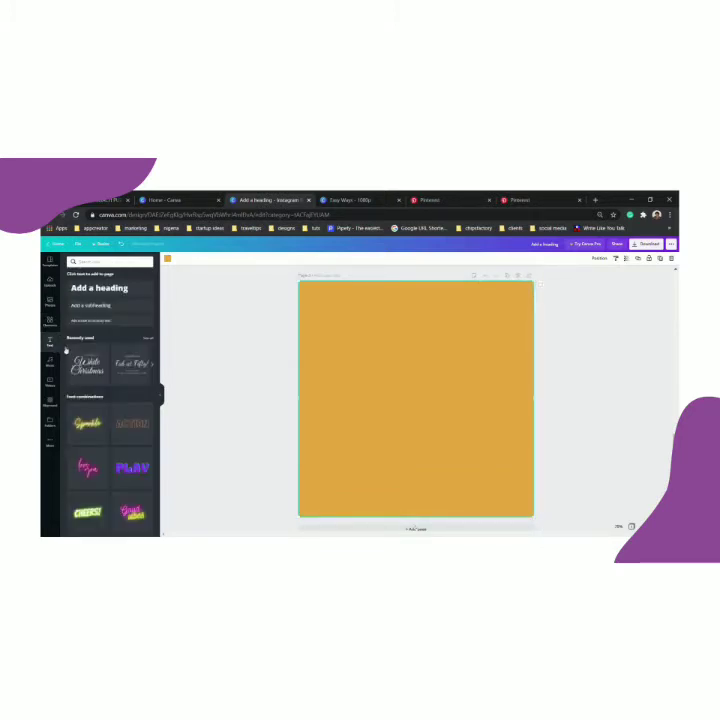
{"action": "left_click", "coordinate": [76, 360]}
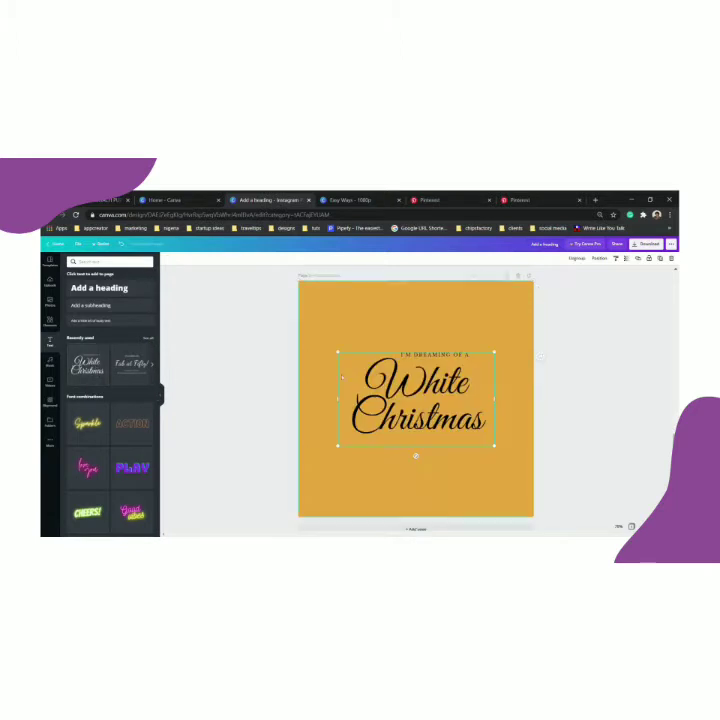
{"action": "left_click_drag", "start_coordinate": [424, 383], "coordinate": [428, 383]}
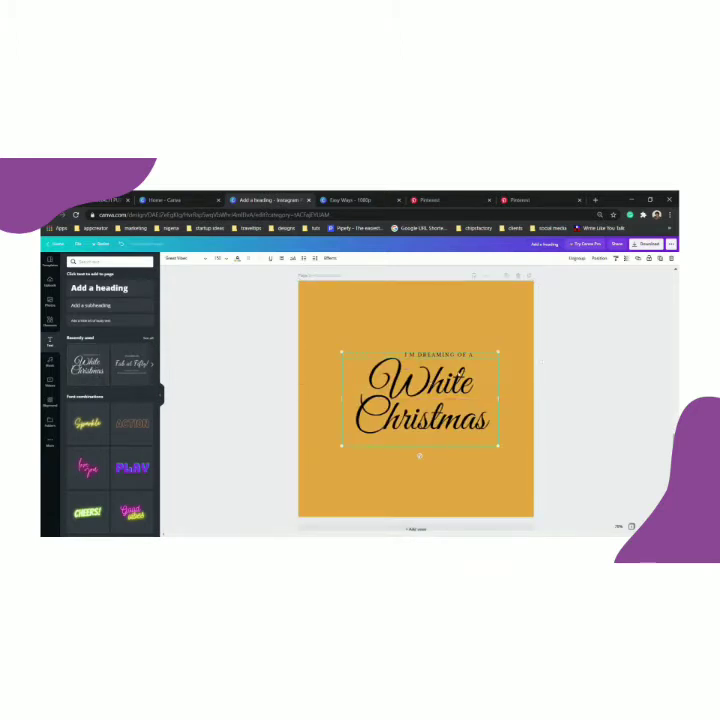
On the first page, move the bottom-middle cell's script text to the top-right cell's outer edge and its red "2" onto the top-right cell.
{"action": "scroll", "coordinate": [535, 362], "scroll_direction": "down", "scroll_amount": 1}
{"action": "scroll", "coordinate": [535, 362], "scroll_direction": "up", "scroll_amount": 10}
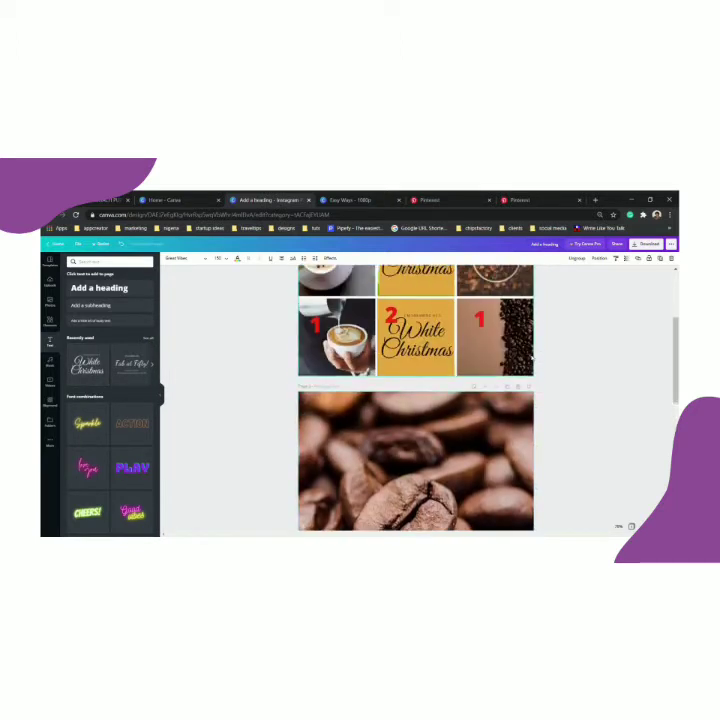
{"action": "scroll", "coordinate": [486, 313], "scroll_direction": "down", "scroll_amount": 5}
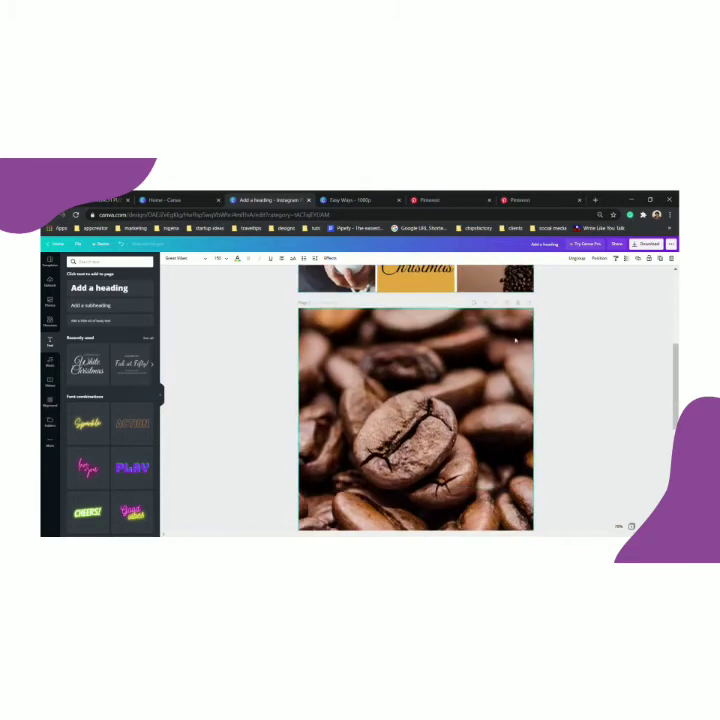
{"action": "scroll", "coordinate": [554, 339], "scroll_direction": "up", "scroll_amount": 5}
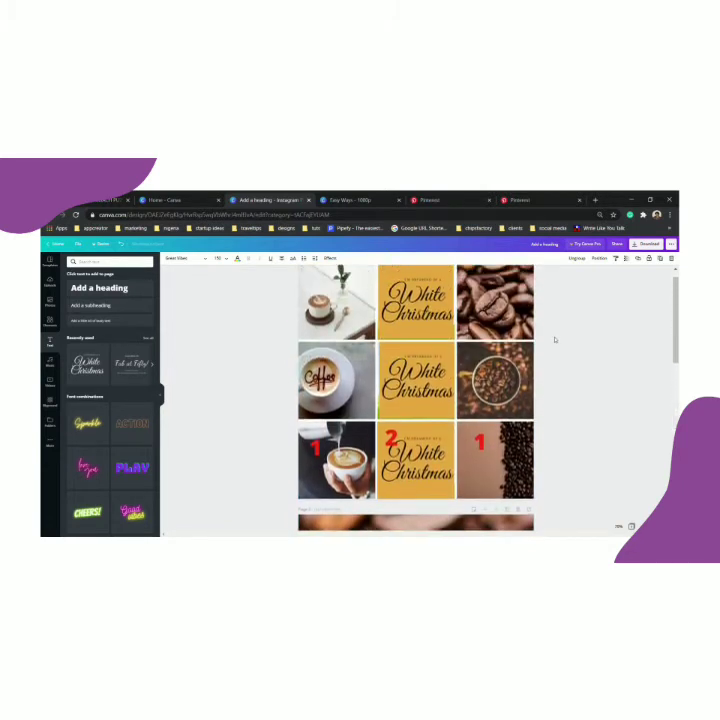
{"action": "scroll", "coordinate": [554, 339], "scroll_direction": "up", "scroll_amount": 1}
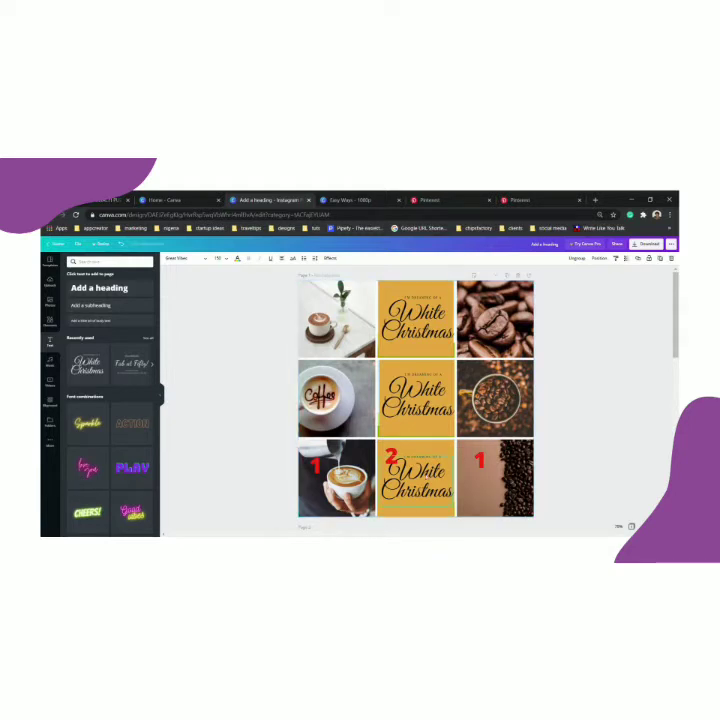
{"action": "left_click_drag", "start_coordinate": [410, 470], "coordinate": [545, 351]}
{"action": "left_click", "coordinate": [391, 457]}
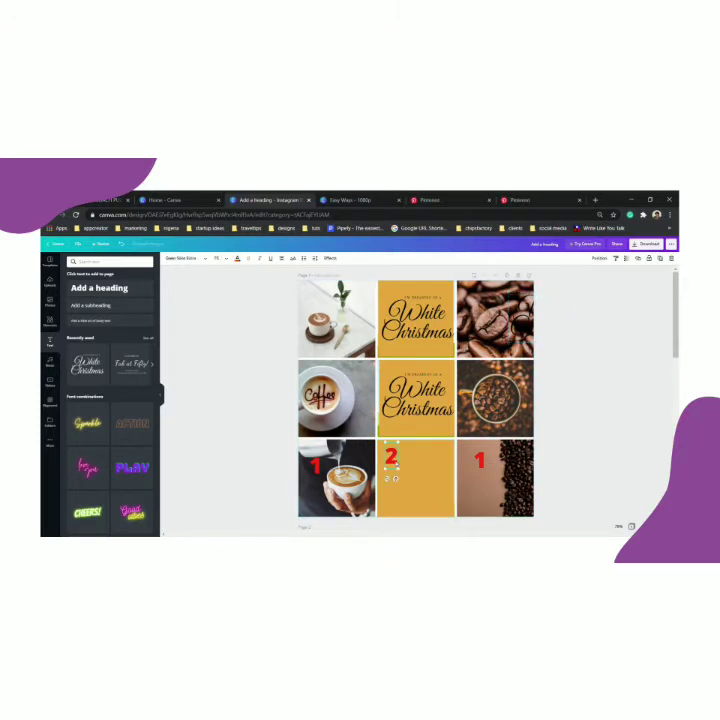
{"action": "left_click_drag", "start_coordinate": [391, 457], "coordinate": [494, 334]}
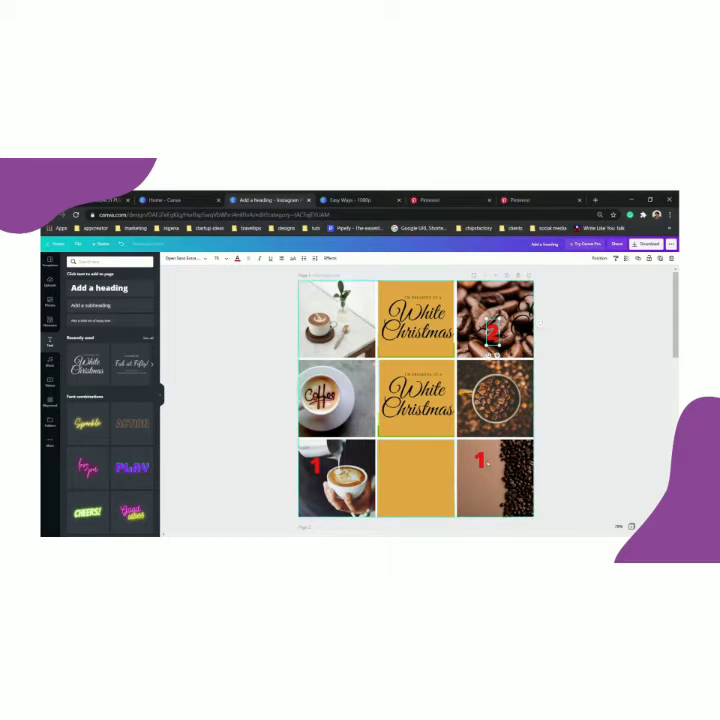
Delete the orange square from the bottom-middle cell and fill that cell with the photo of latte art in a dark cup.
{"action": "left_click", "coordinate": [426, 476]}
{"action": "left_click", "coordinate": [672, 259]}
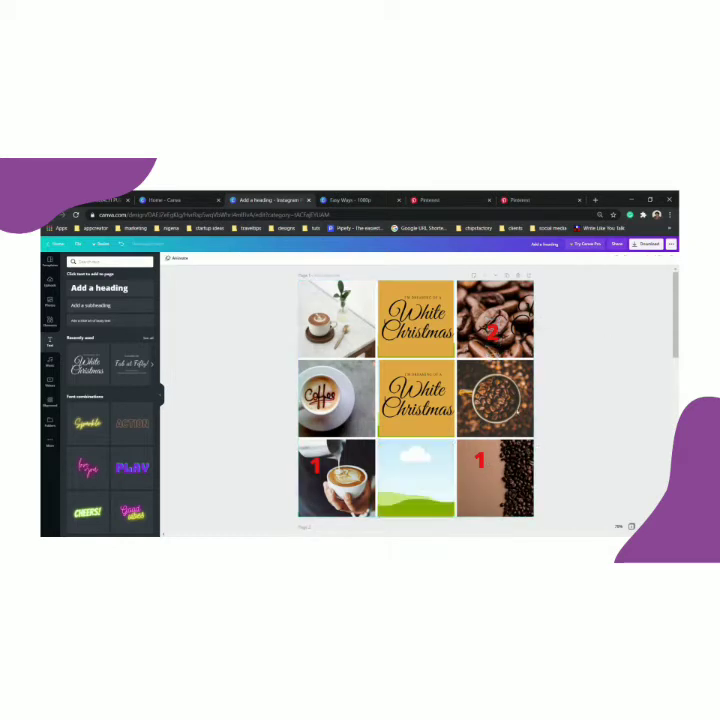
{"action": "left_click", "coordinate": [49, 301]}
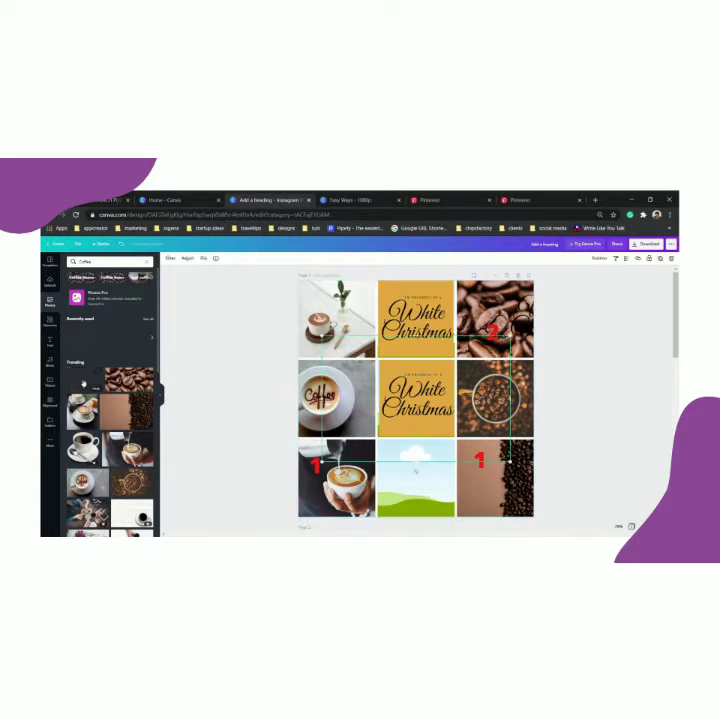
{"action": "left_click_drag", "start_coordinate": [80, 382], "coordinate": [430, 492]}
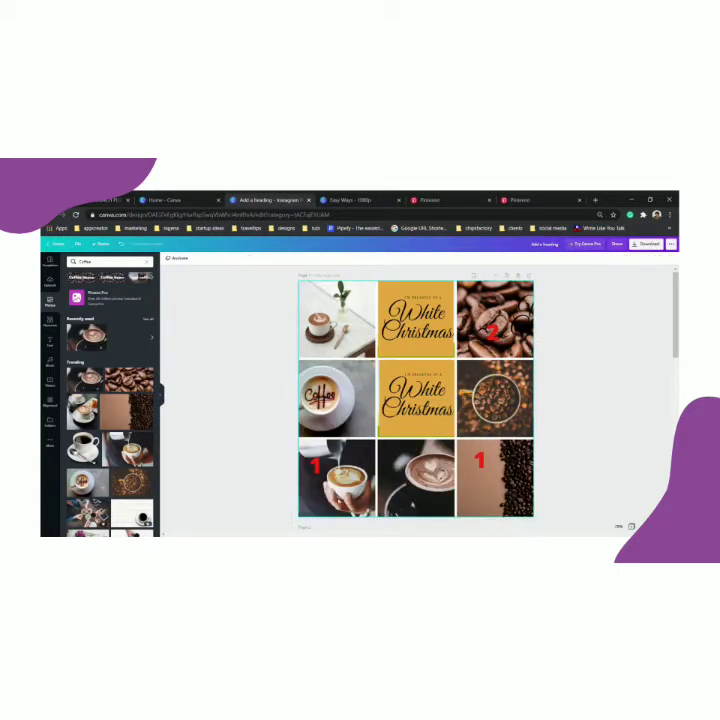
Delete the image from the bottom-left grid cell and move the loose White Christmas text onto the middle-right cell.
{"action": "left_click", "coordinate": [672, 258]}
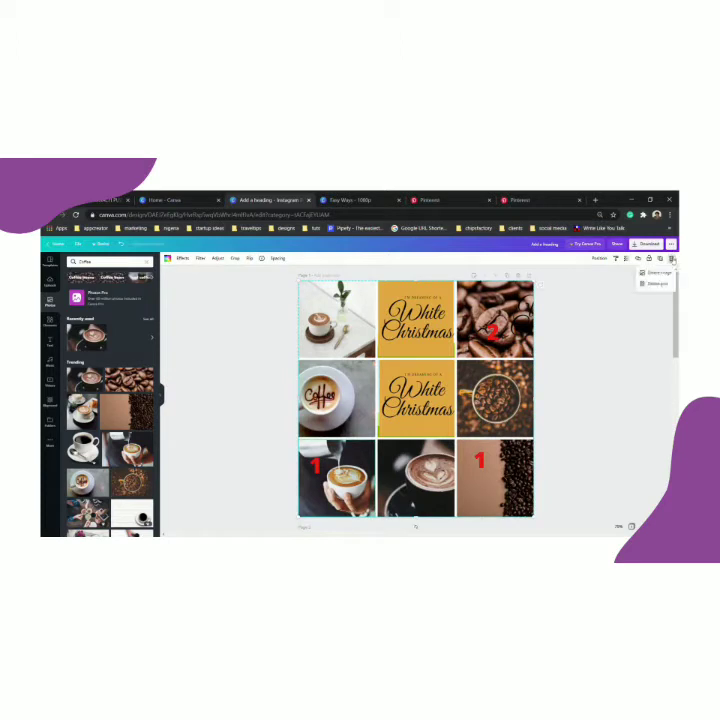
{"action": "left_click", "coordinate": [668, 275]}
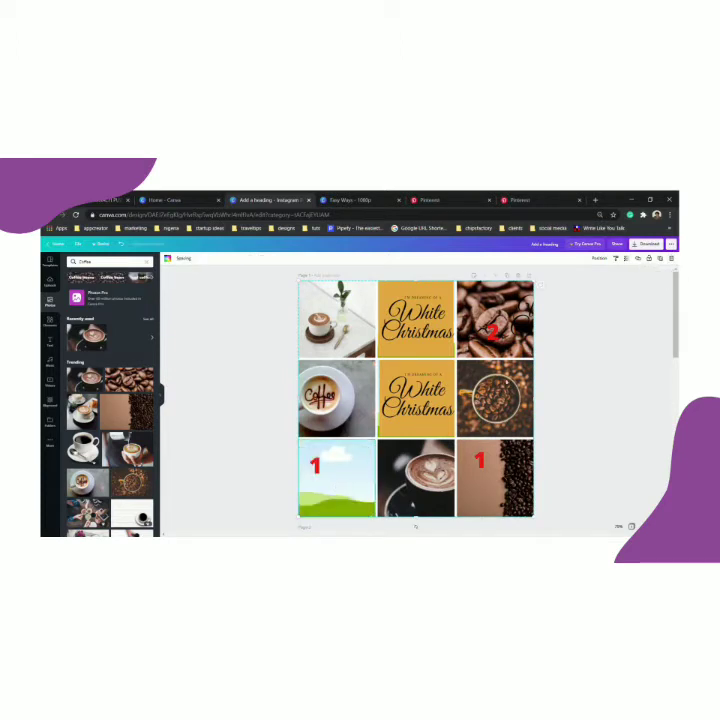
{"action": "left_click", "coordinate": [523, 322]}
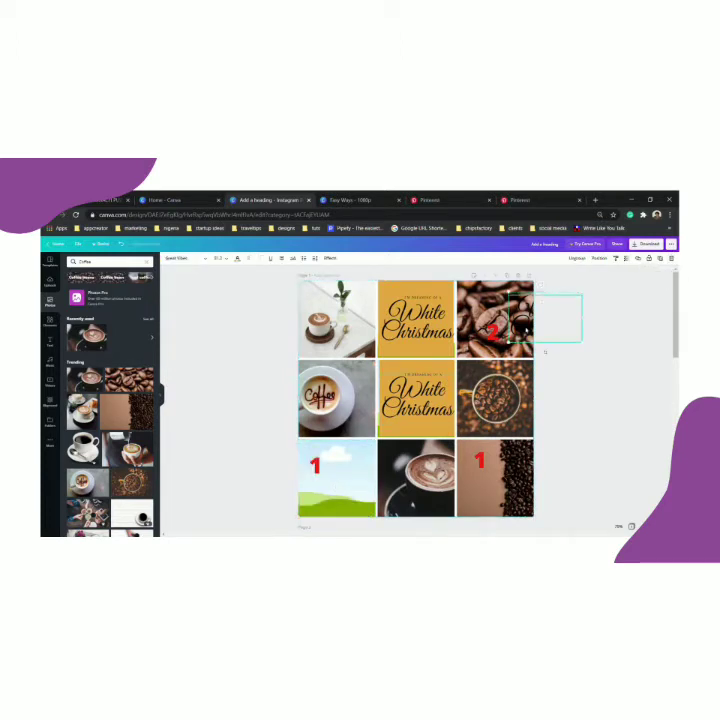
{"action": "left_click_drag", "start_coordinate": [523, 322], "coordinate": [487, 401]}
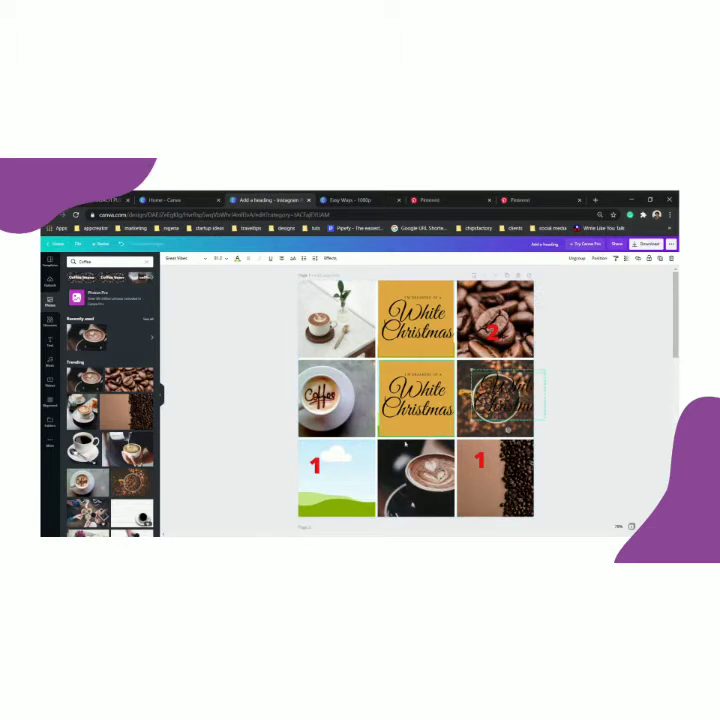
Add an orange square, shrink it to the size of one grid cell and place it over the bottom-left cell.
{"action": "left_click", "coordinate": [50, 322]}
{"action": "left_click", "coordinate": [102, 362]}
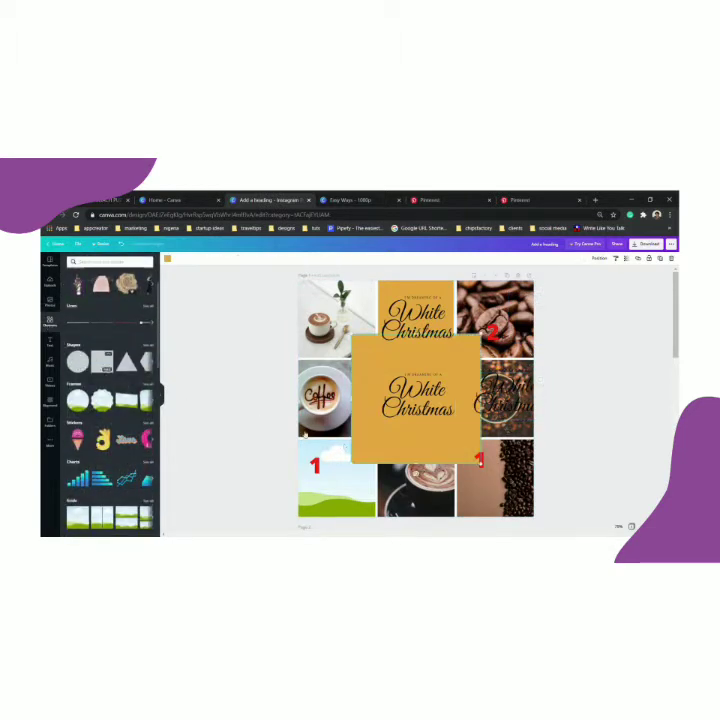
{"action": "left_click_drag", "start_coordinate": [352, 334], "coordinate": [403, 385]}
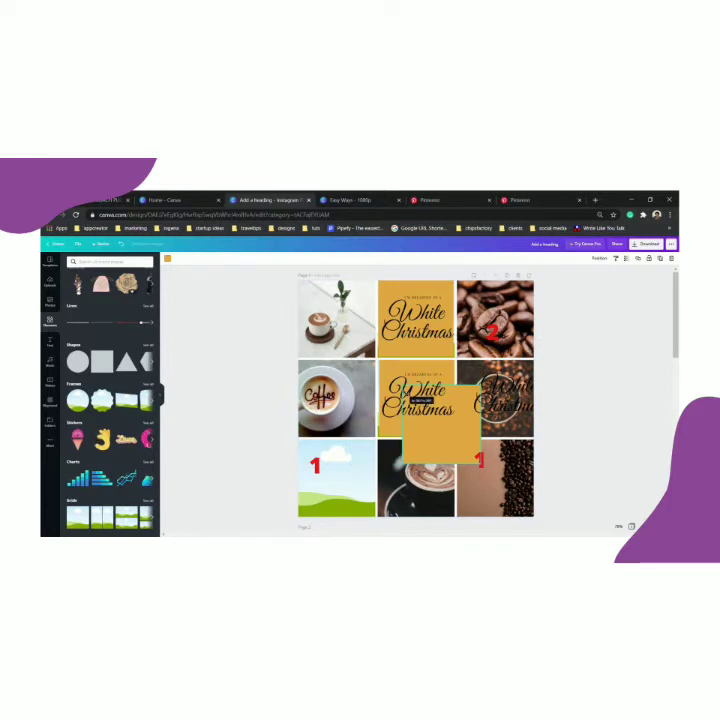
{"action": "left_click_drag", "start_coordinate": [440, 420], "coordinate": [337, 488]}
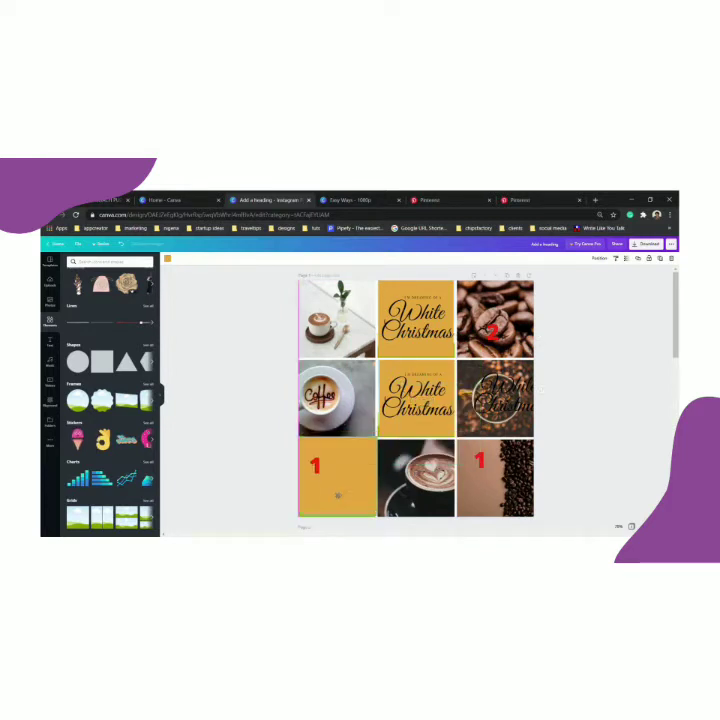
Move the loose White Christmas text onto the bottom-left orange square and the red "2" onto the bottom-middle cell.
{"action": "left_click", "coordinate": [500, 398]}
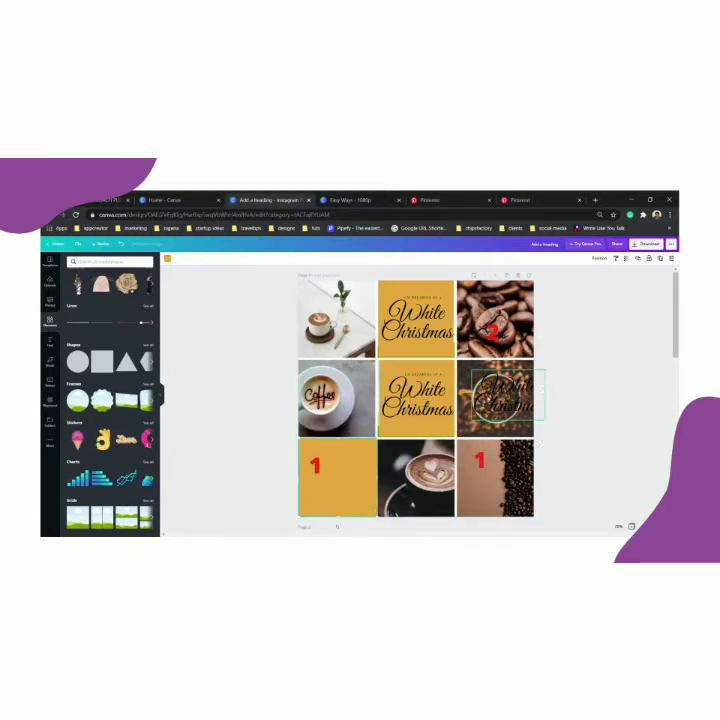
{"action": "left_click_drag", "start_coordinate": [500, 398], "coordinate": [340, 482]}
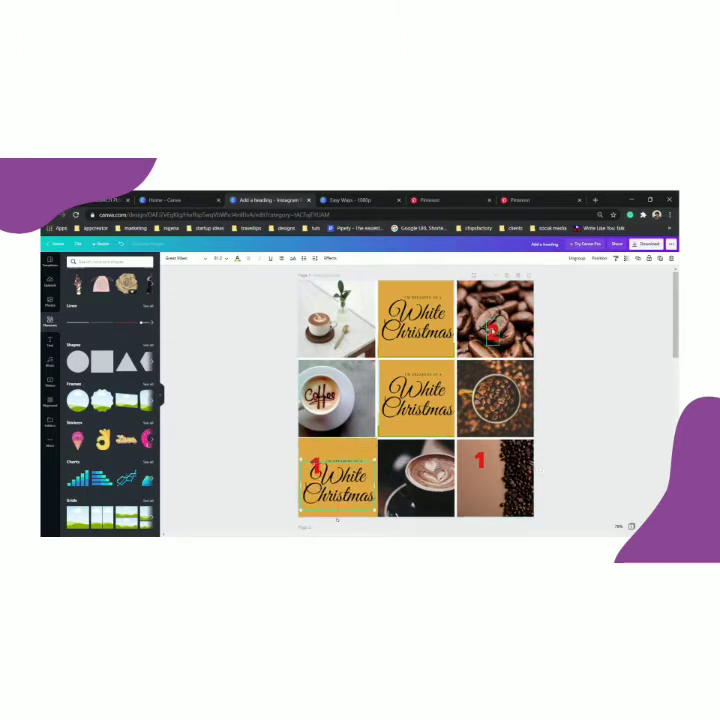
{"action": "left_click_drag", "start_coordinate": [490, 332], "coordinate": [388, 484]}
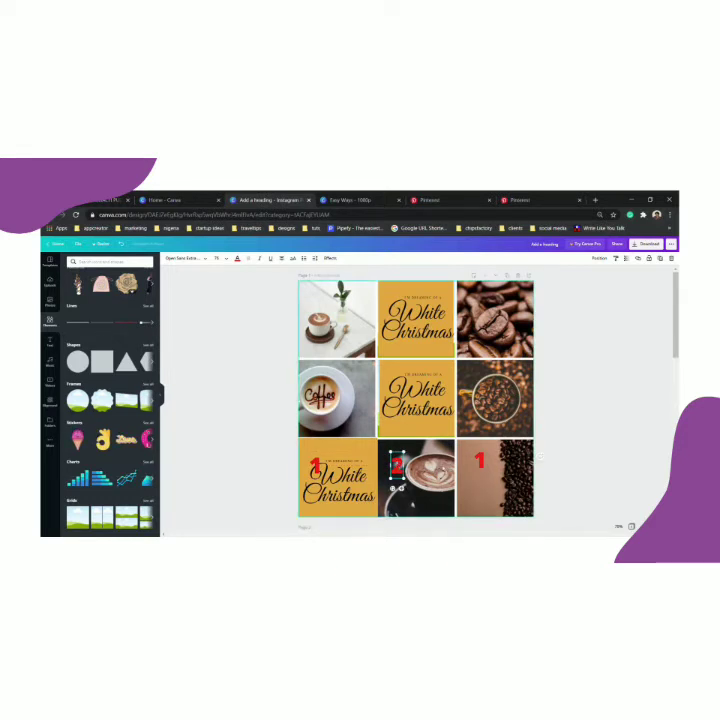
Delete the image from the middle-left grid cell and move the centre cell's orange square and White Christmas text onto it.
{"action": "left_click", "coordinate": [415, 514]}
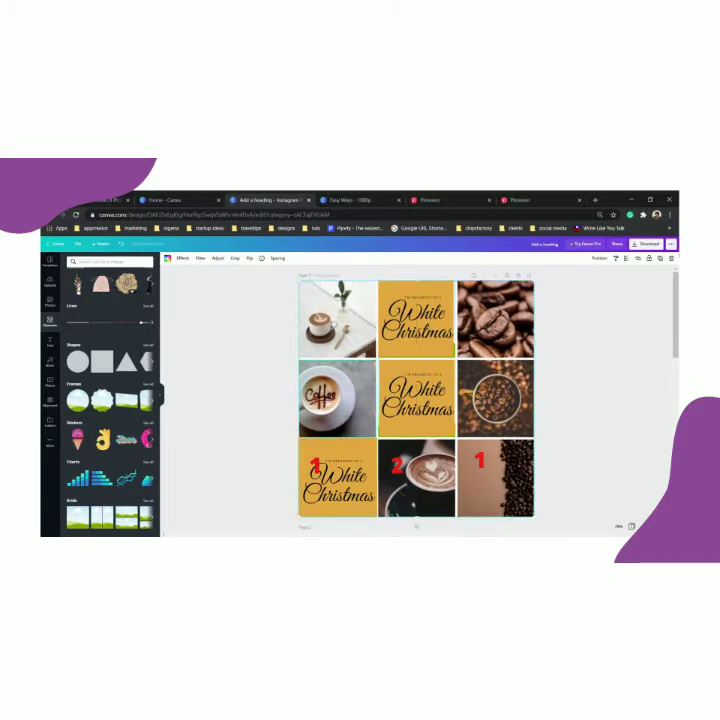
{"action": "left_click", "coordinate": [671, 259]}
{"action": "left_click", "coordinate": [663, 274]}
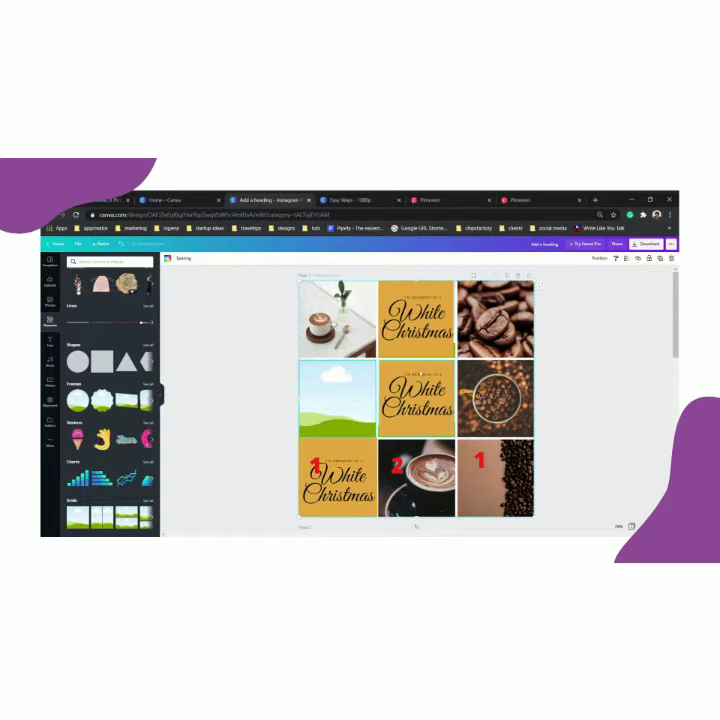
{"action": "left_click_drag", "start_coordinate": [417, 375], "coordinate": [346, 373]}
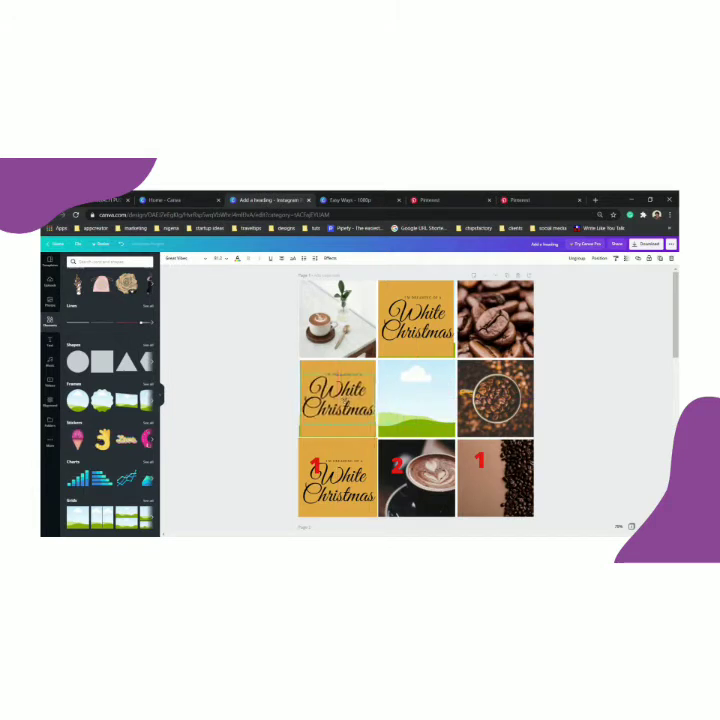
Delete the image from the top-left grid cell and move the top-middle cell's orange square and White Christmas text onto it.
{"action": "left_click", "coordinate": [320, 318]}
{"action": "left_click", "coordinate": [671, 258]}
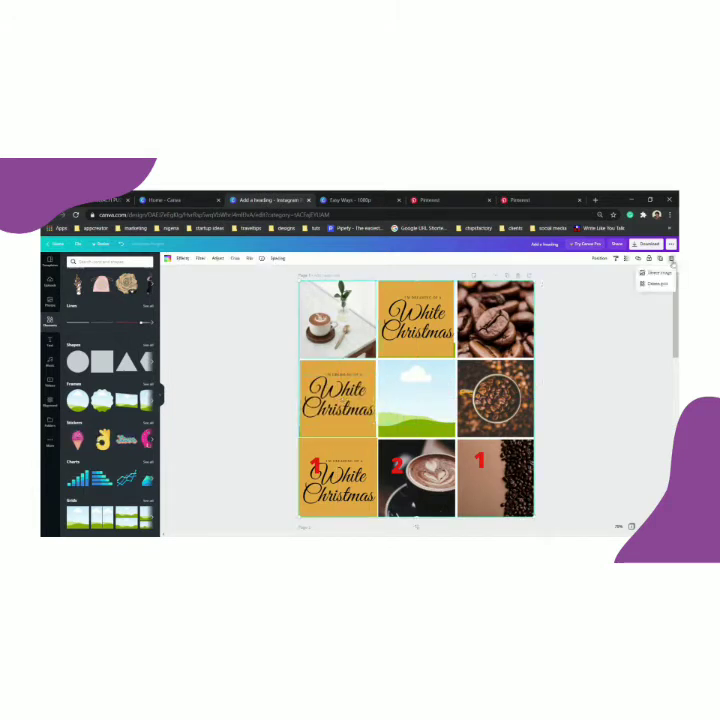
{"action": "left_click", "coordinate": [655, 273]}
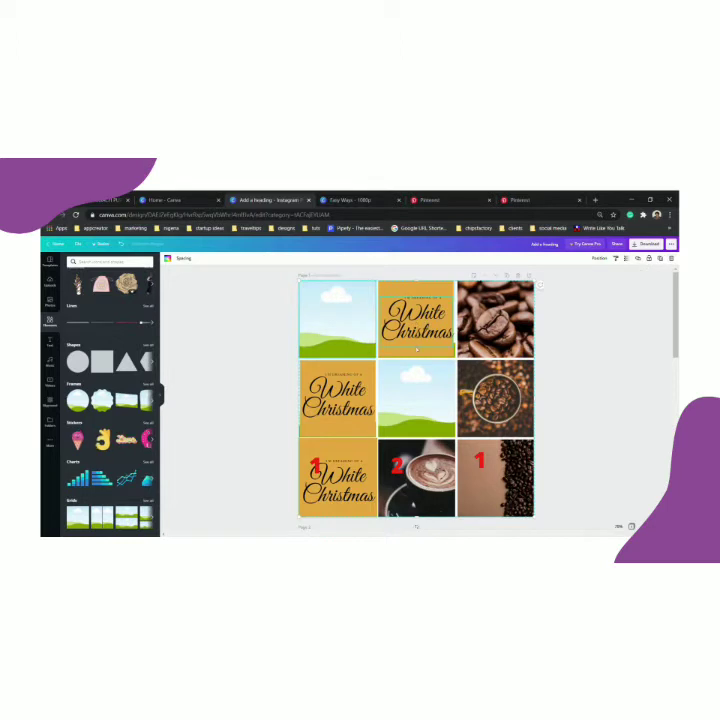
{"action": "left_click_drag", "start_coordinate": [426, 349], "coordinate": [349, 349]}
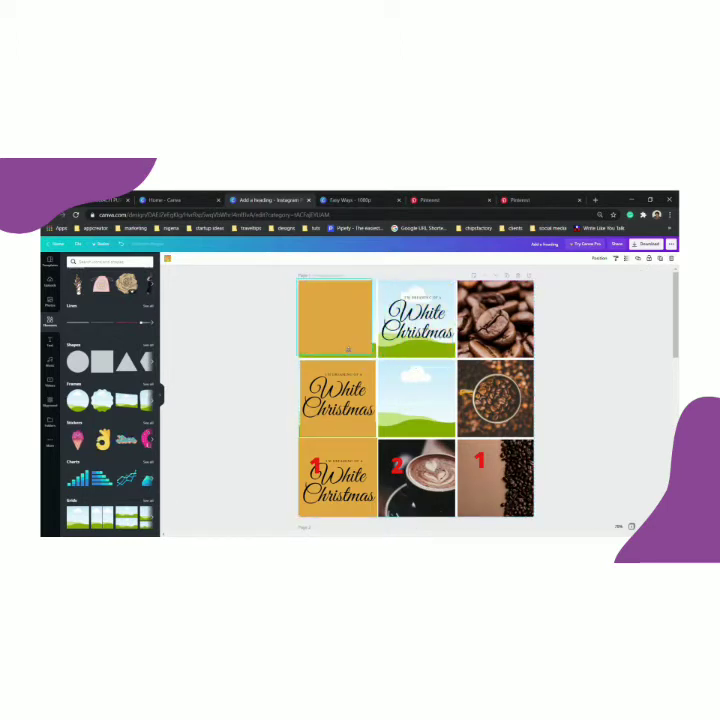
{"action": "left_click_drag", "start_coordinate": [416, 320], "coordinate": [338, 320]}
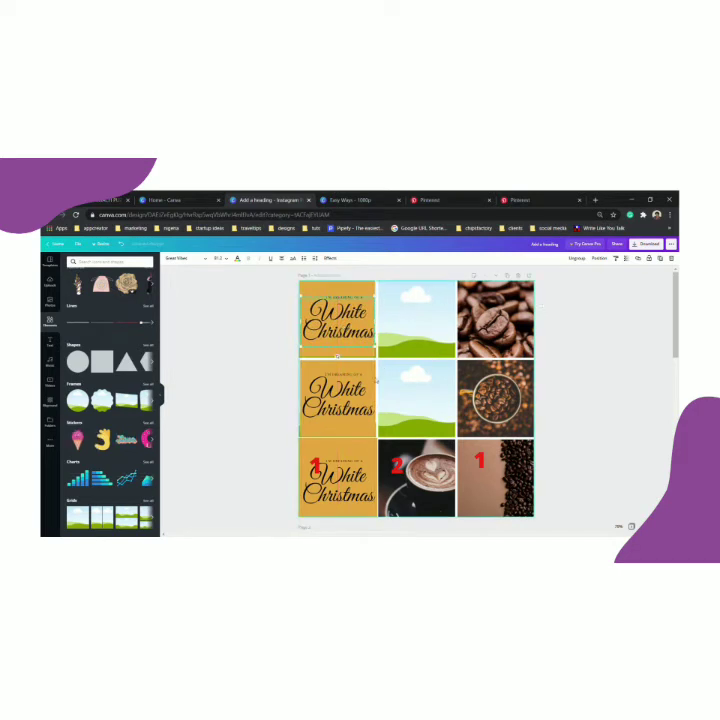
Fill the top-middle cell with the photo of a latte beside a pastry and the centre cell with the milk-pouring latte photo.
{"action": "left_click", "coordinate": [49, 303]}
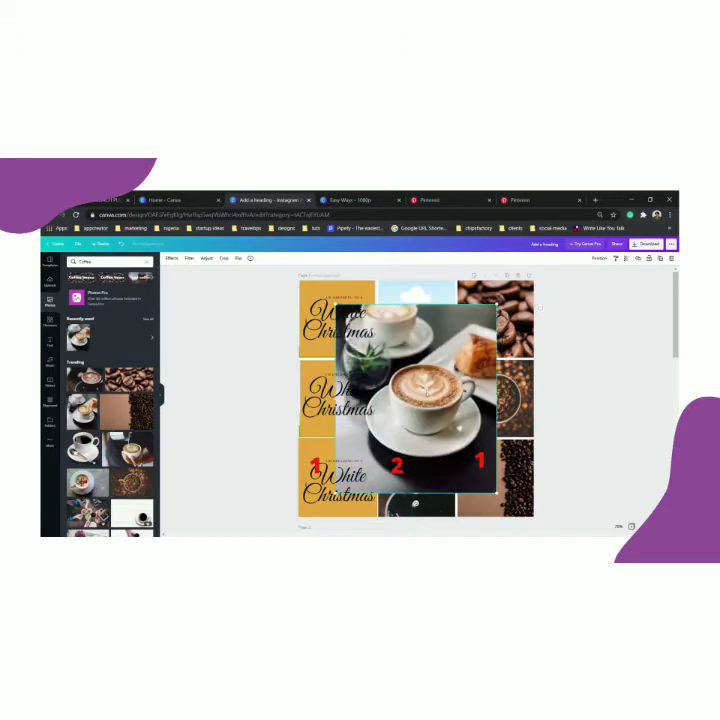
{"action": "left_click_drag", "start_coordinate": [415, 400], "coordinate": [416, 318]}
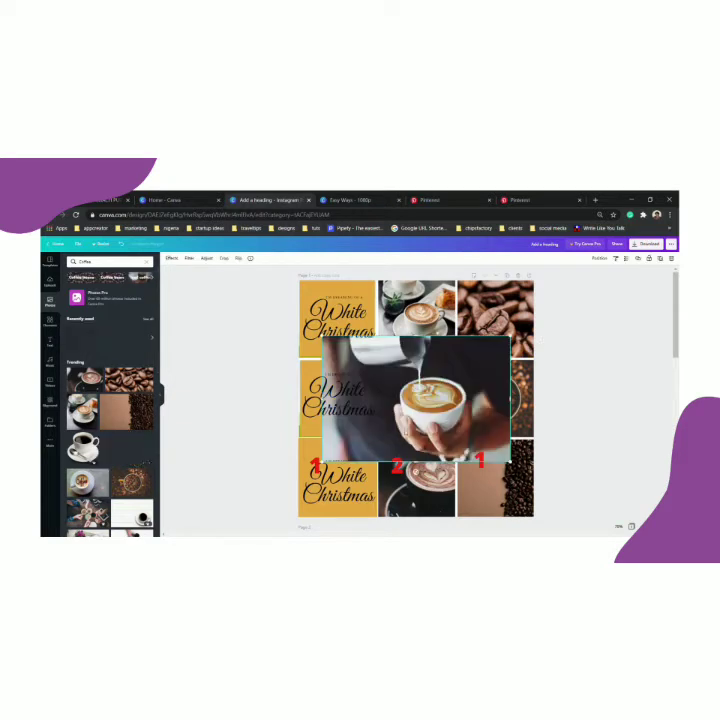
{"action": "left_click_drag", "start_coordinate": [415, 400], "coordinate": [416, 398]}
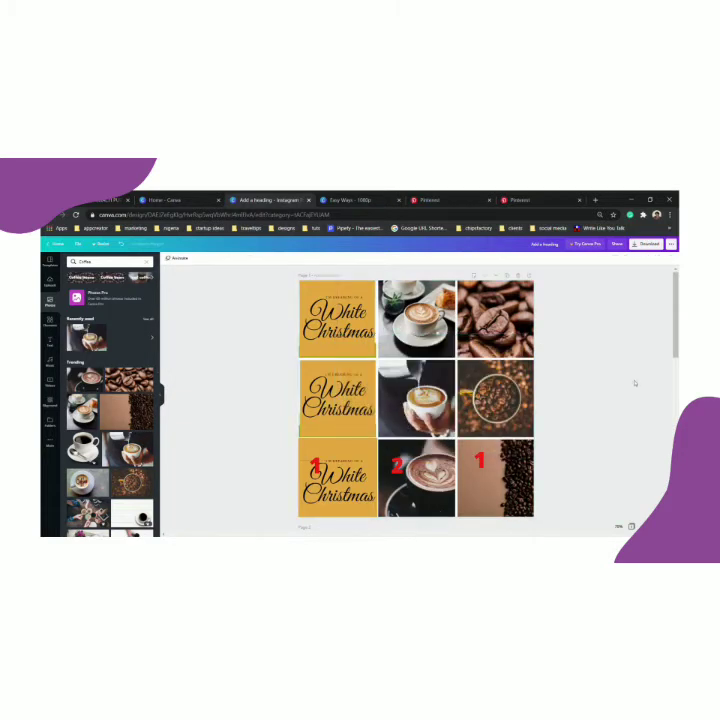
{"action": "scroll", "coordinate": [629, 383], "scroll_direction": "down", "scroll_amount": 3}
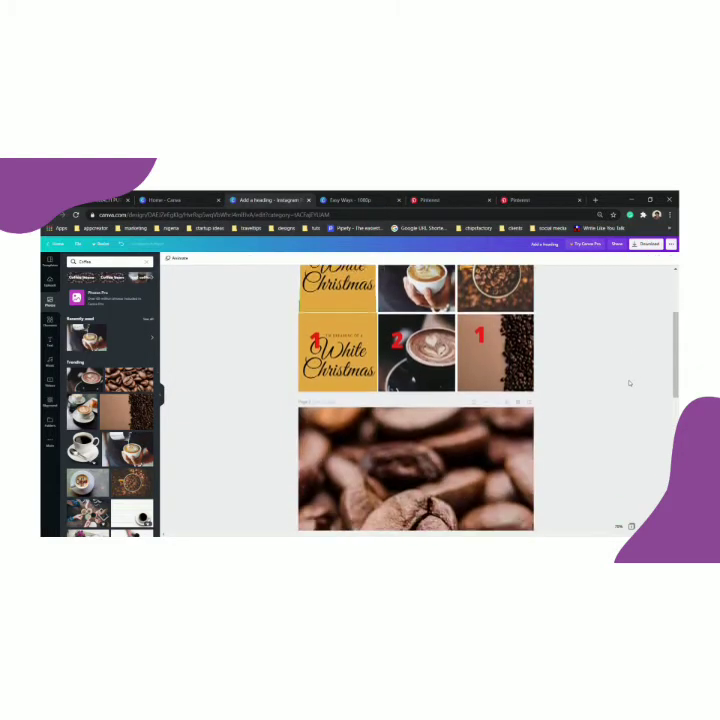
{"action": "scroll", "coordinate": [629, 383], "scroll_direction": "up", "scroll_amount": 3}
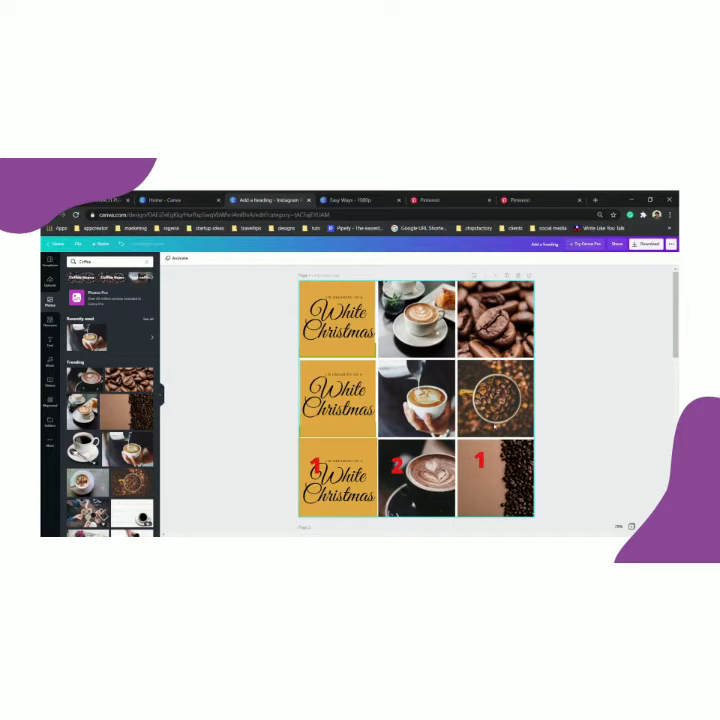
{"action": "left_click", "coordinate": [434, 527]}
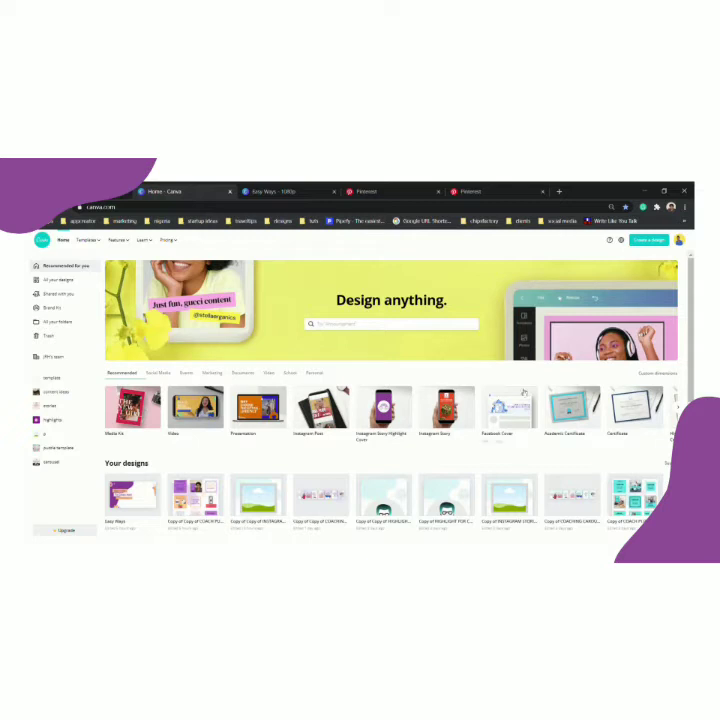
Create a new Instagram Post design and fill its page with the recently used photo of milk being poured into a latte.
{"action": "left_click", "coordinate": [652, 241]}
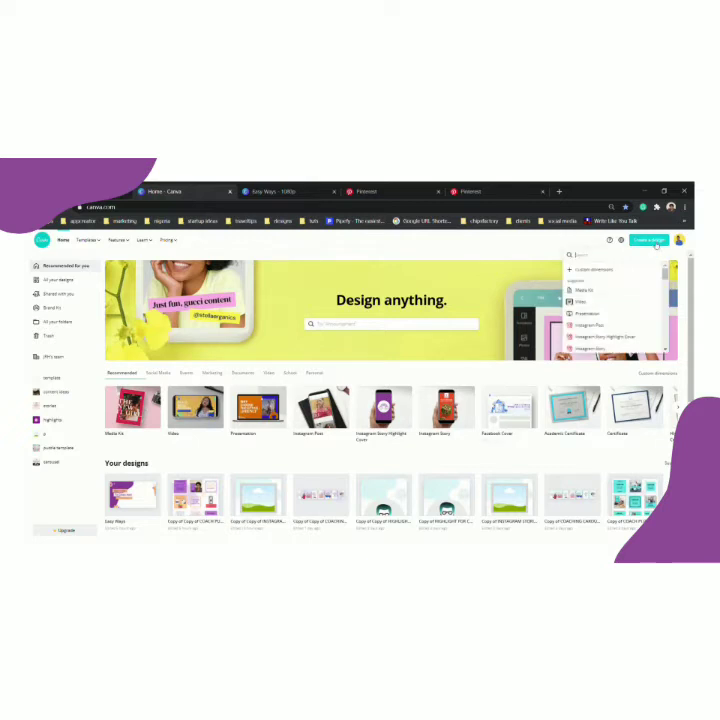
{"action": "left_click", "coordinate": [597, 326]}
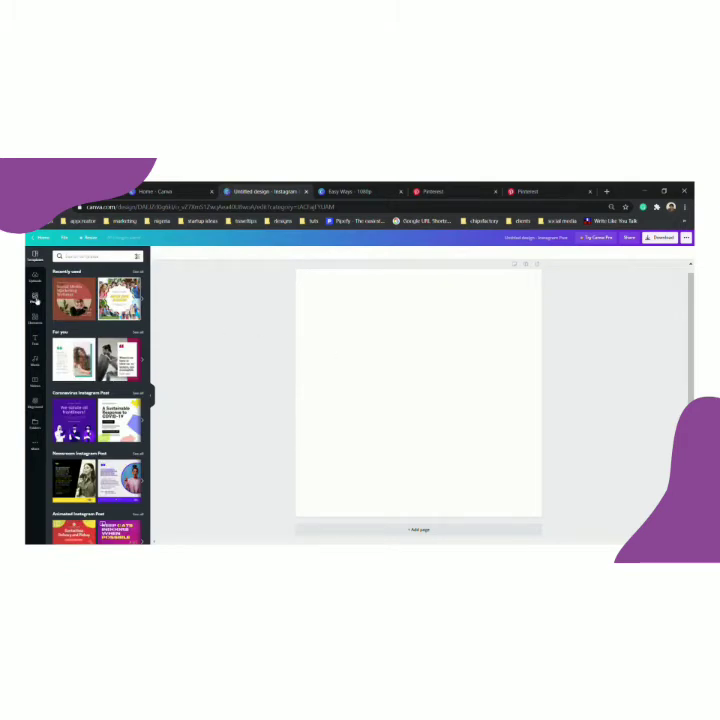
{"action": "left_click", "coordinate": [35, 299]}
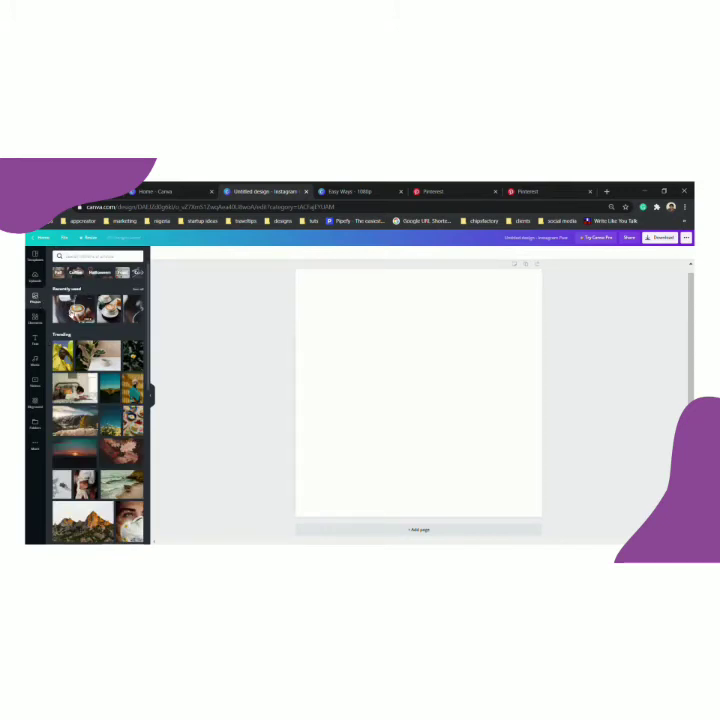
{"action": "left_click_drag", "start_coordinate": [74, 307], "coordinate": [315, 328]}
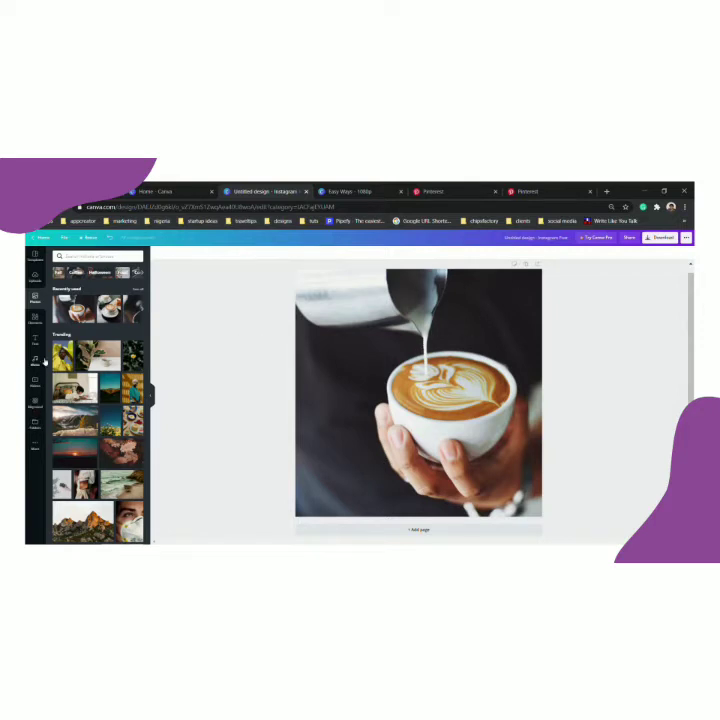
Browse the grid layouts, try a three-by-three grid over the latte photo, and undo it.
{"action": "left_click", "coordinate": [35, 318]}
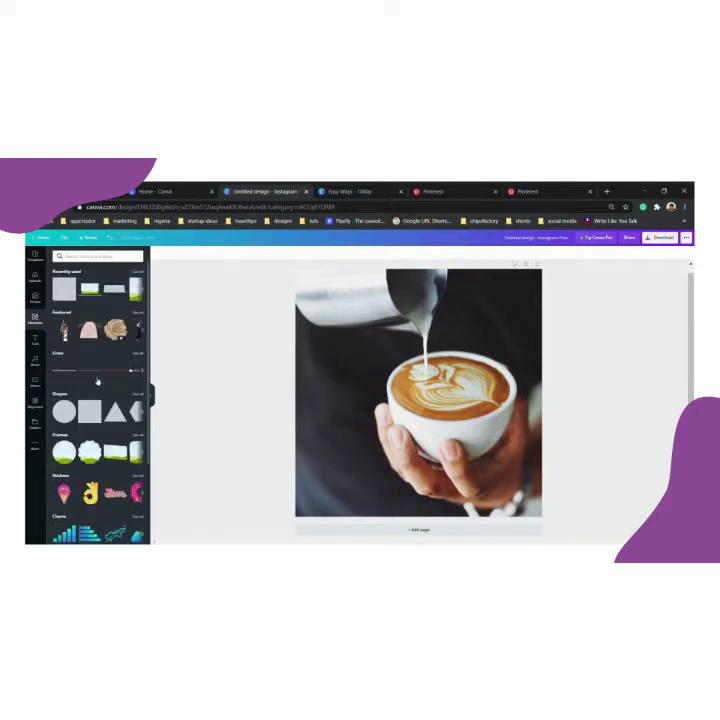
{"action": "scroll", "coordinate": [97, 381], "scroll_direction": "down", "scroll_amount": 3}
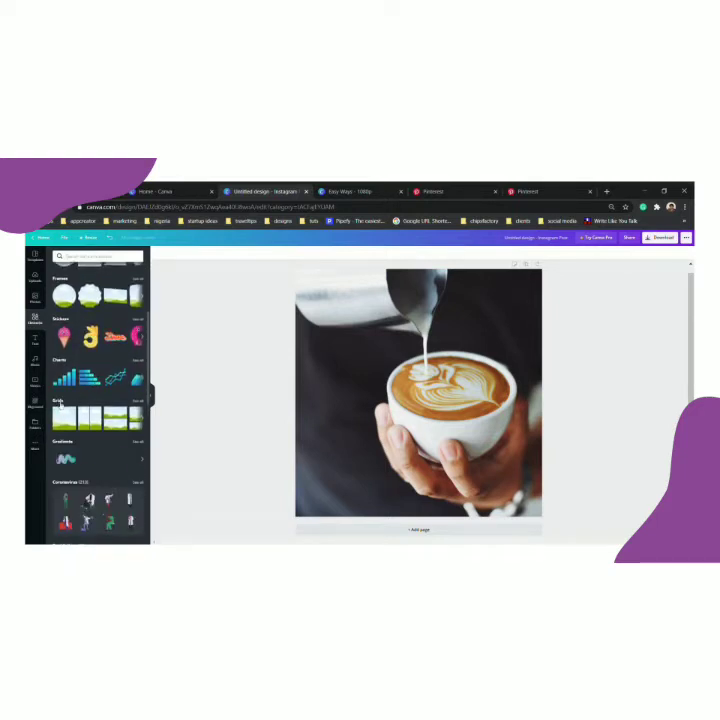
{"action": "left_click", "coordinate": [58, 401]}
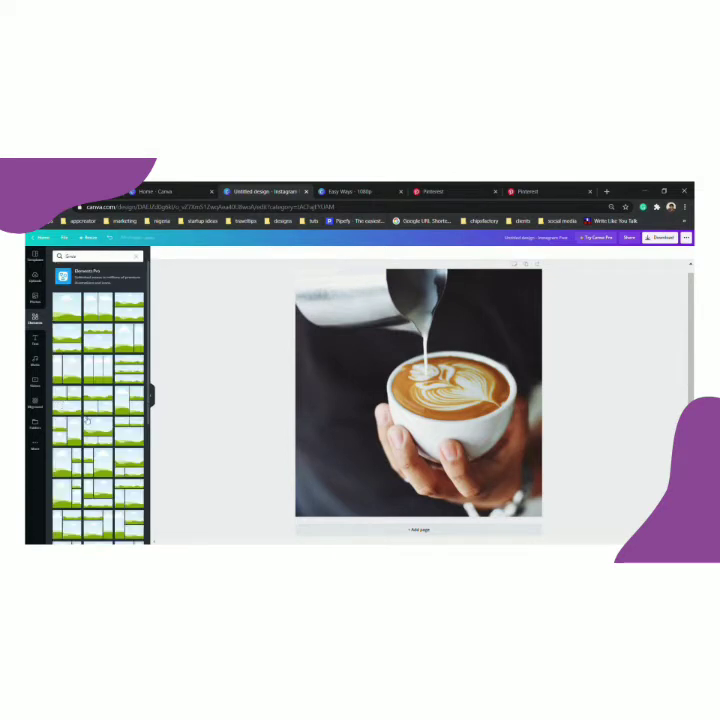
{"action": "scroll", "coordinate": [85, 425], "scroll_direction": "down", "scroll_amount": 2}
{"action": "scroll", "coordinate": [85, 424], "scroll_direction": "down", "scroll_amount": 5}
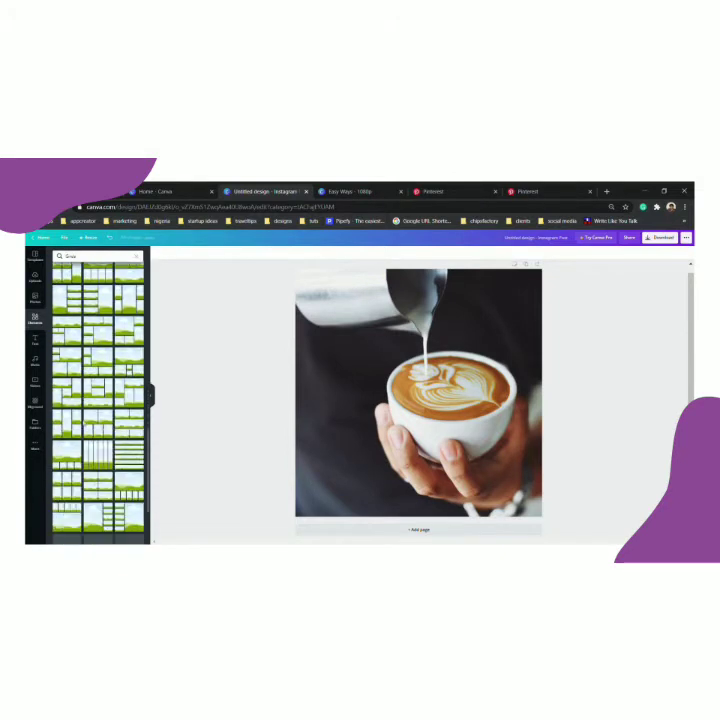
{"action": "scroll", "coordinate": [98, 400], "scroll_direction": "down", "scroll_amount": 8}
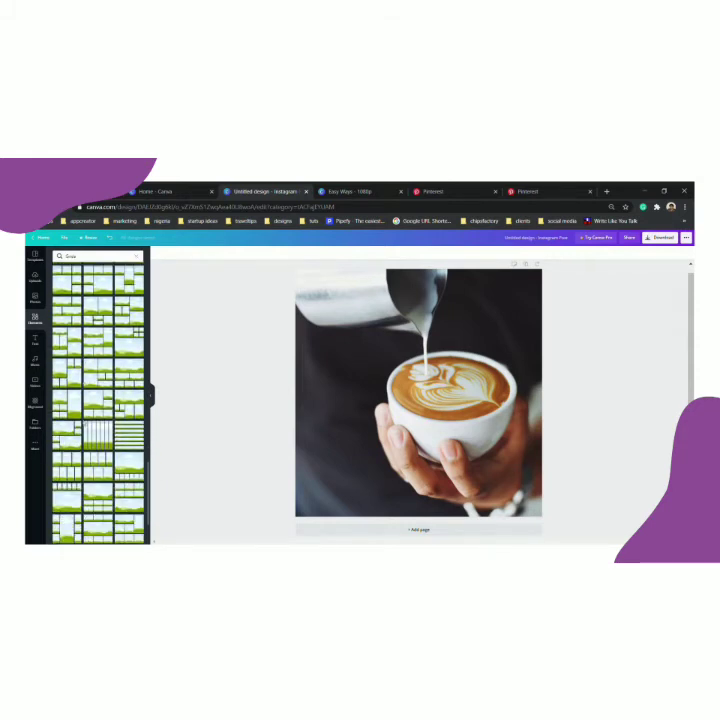
{"action": "scroll", "coordinate": [85, 424], "scroll_direction": "down", "scroll_amount": 6}
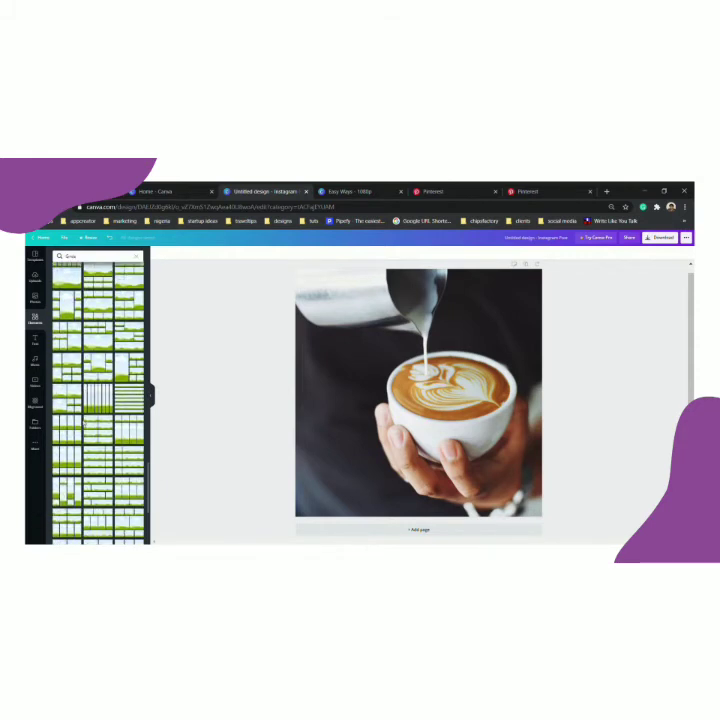
{"action": "scroll", "coordinate": [85, 424], "scroll_direction": "down", "scroll_amount": 6}
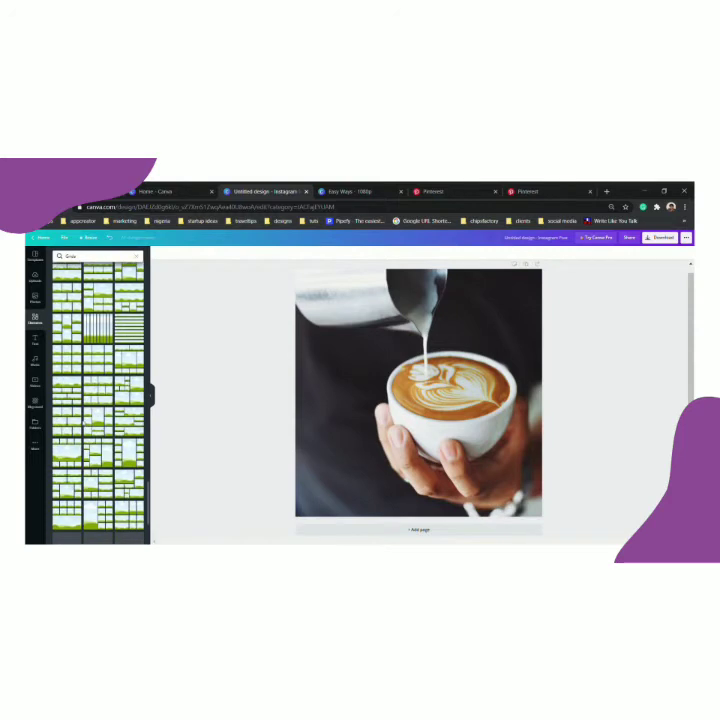
{"action": "scroll", "coordinate": [98, 400], "scroll_direction": "up", "scroll_amount": 2}
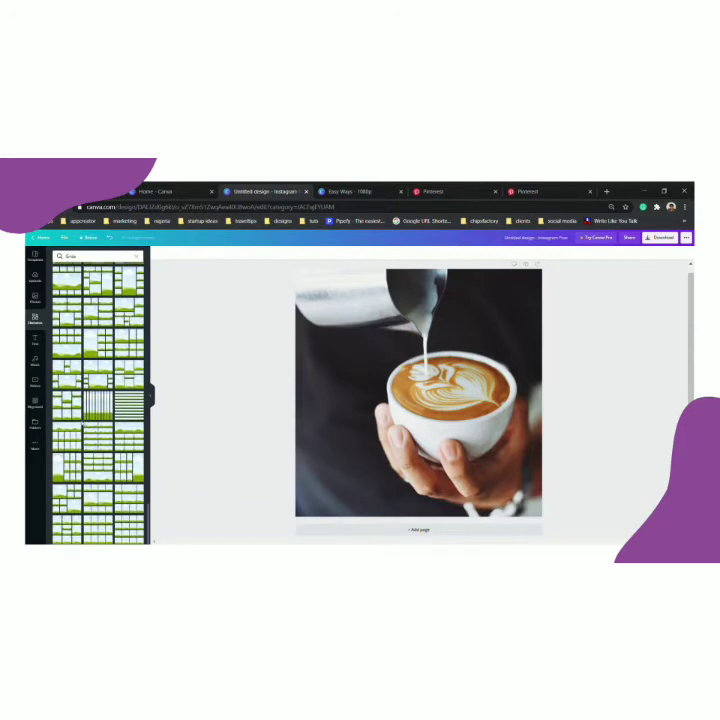
{"action": "scroll", "coordinate": [83, 424], "scroll_direction": "up", "scroll_amount": 2}
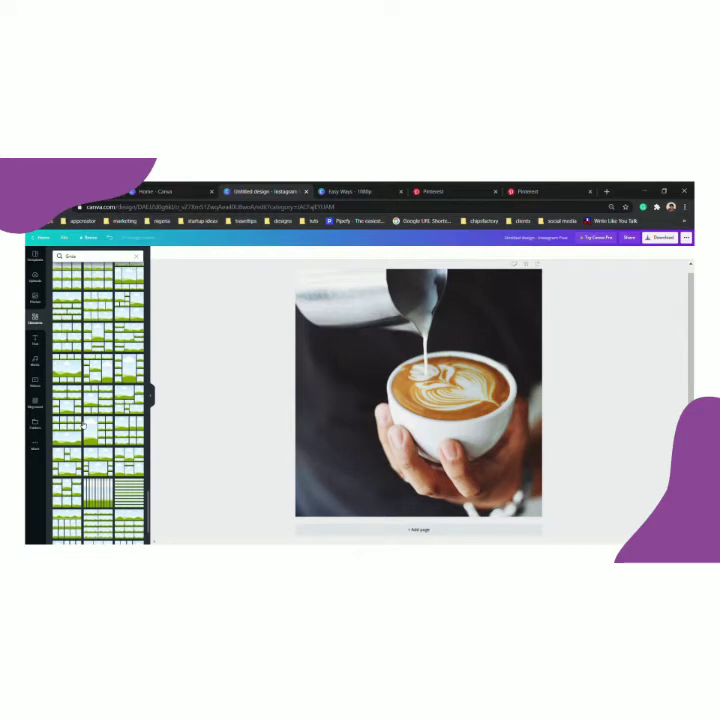
{"action": "scroll", "coordinate": [83, 425], "scroll_direction": "down", "scroll_amount": 4}
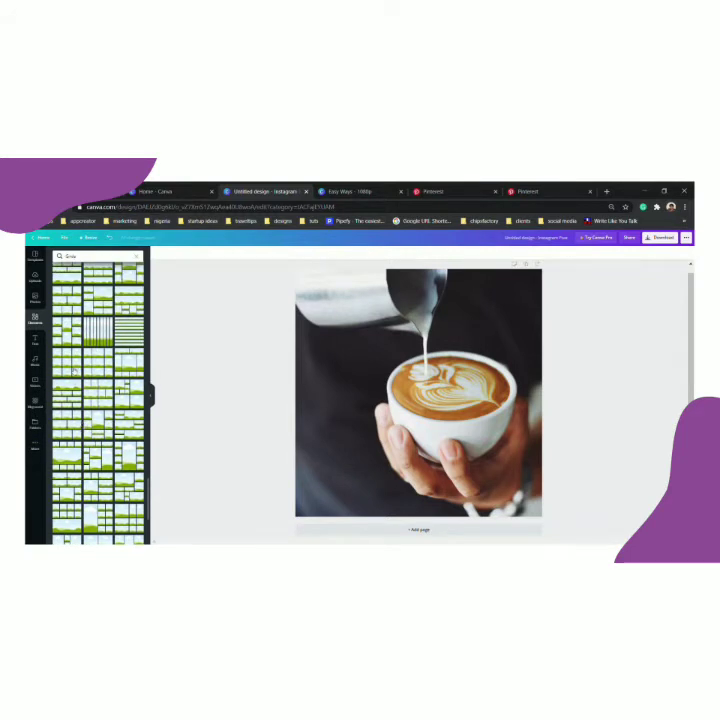
{"action": "left_click", "coordinate": [83, 425]}
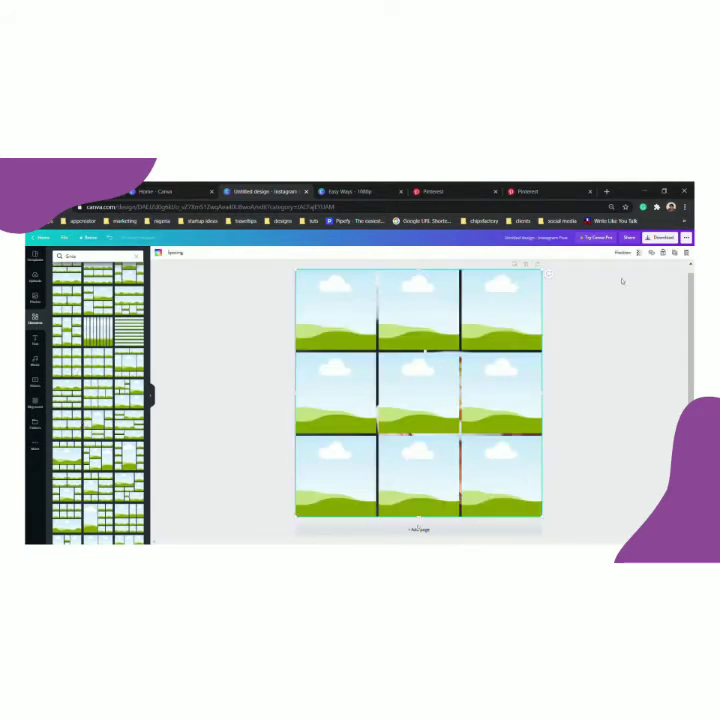
{"action": "key", "text": "ctrl+z"}
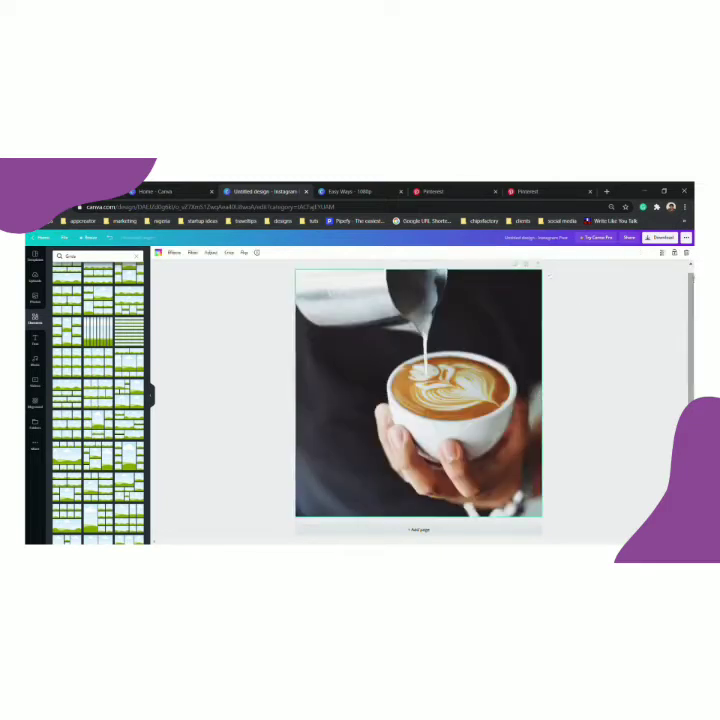
Undo the latte photo's placement and fill the blank page with a three-by-three photo grid.
{"action": "key", "text": "ctrl+z"}
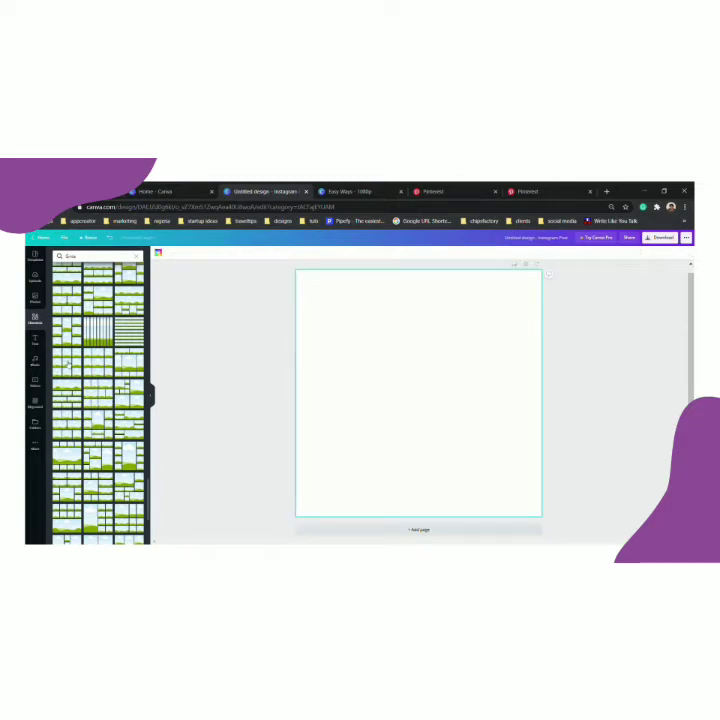
{"action": "left_click", "coordinate": [71, 367]}
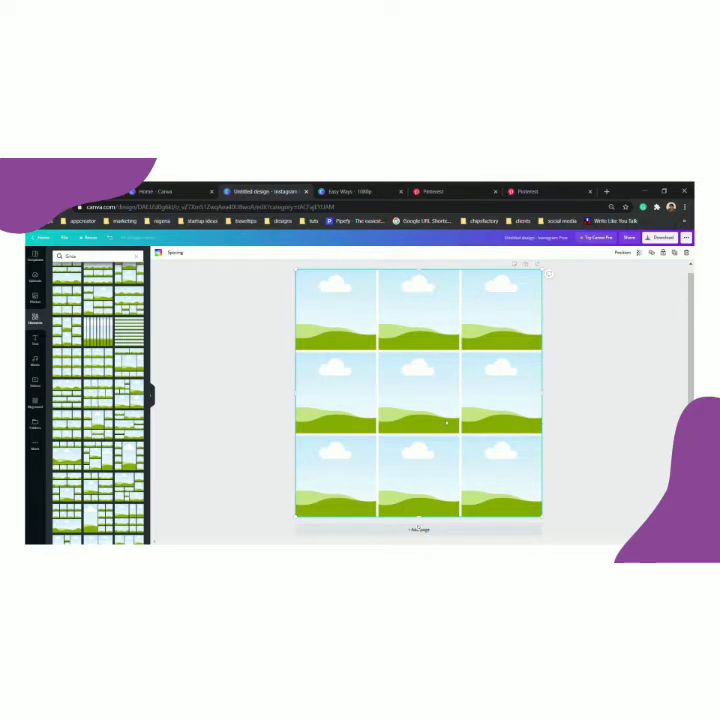
Browse the stock photos in the Food category and narrow them to vegetables.
{"action": "left_click", "coordinate": [35, 297]}
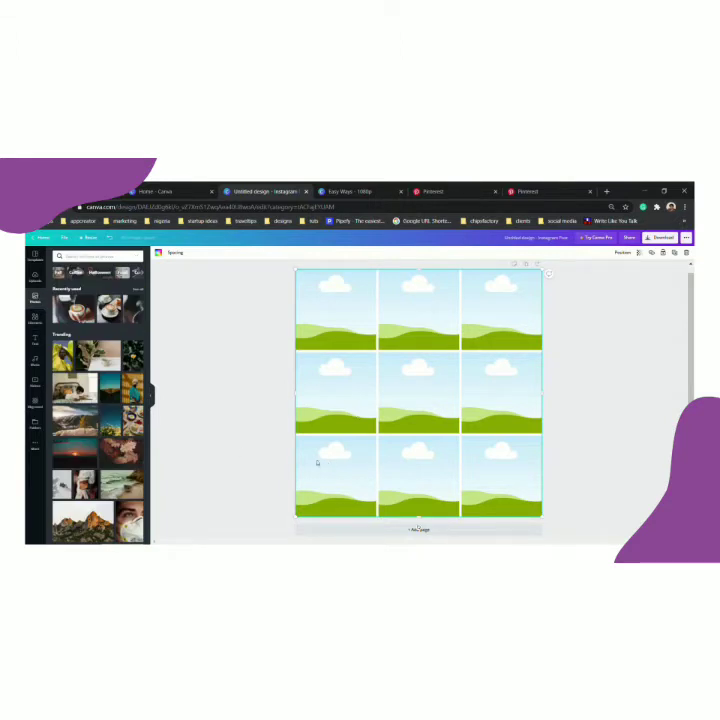
{"action": "left_click", "coordinate": [123, 272]}
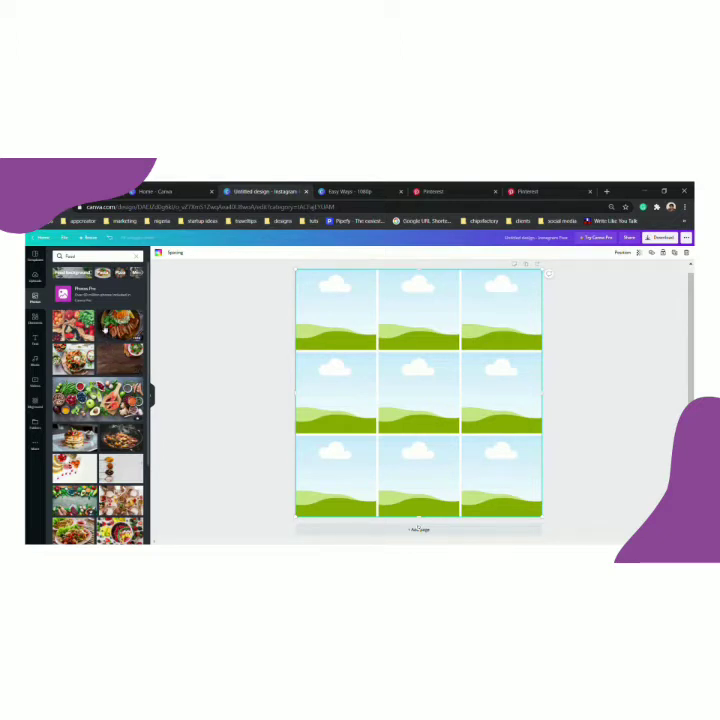
{"action": "scroll", "coordinate": [90, 457], "scroll_direction": "down", "scroll_amount": 3}
{"action": "scroll", "coordinate": [90, 457], "scroll_direction": "down", "scroll_amount": 5}
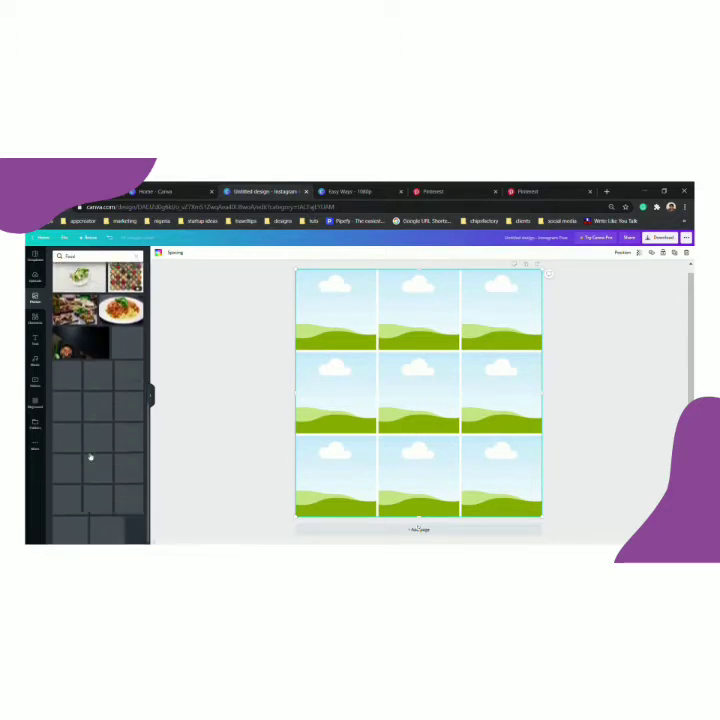
{"action": "scroll", "coordinate": [90, 457], "scroll_direction": "down", "scroll_amount": 5}
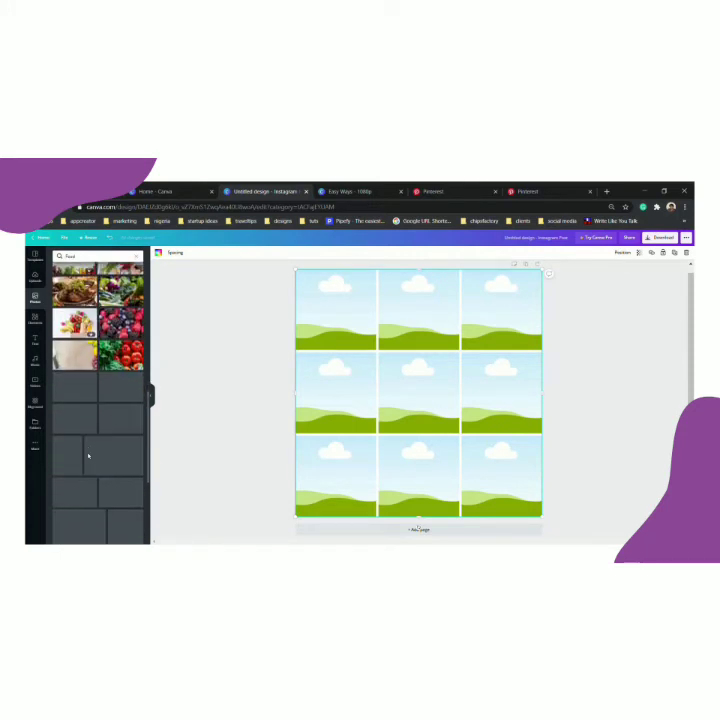
{"action": "scroll", "coordinate": [88, 456], "scroll_direction": "up", "scroll_amount": 10}
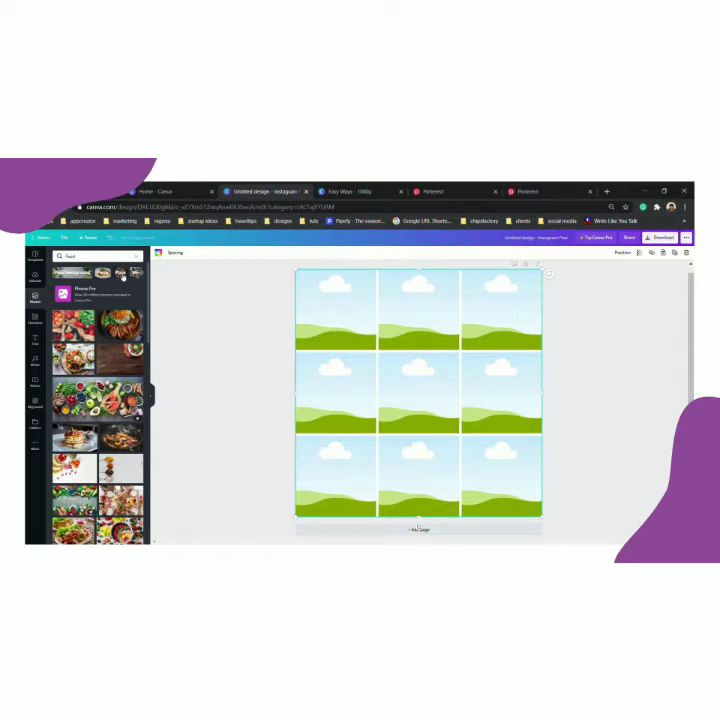
{"action": "left_click", "coordinate": [140, 273]}
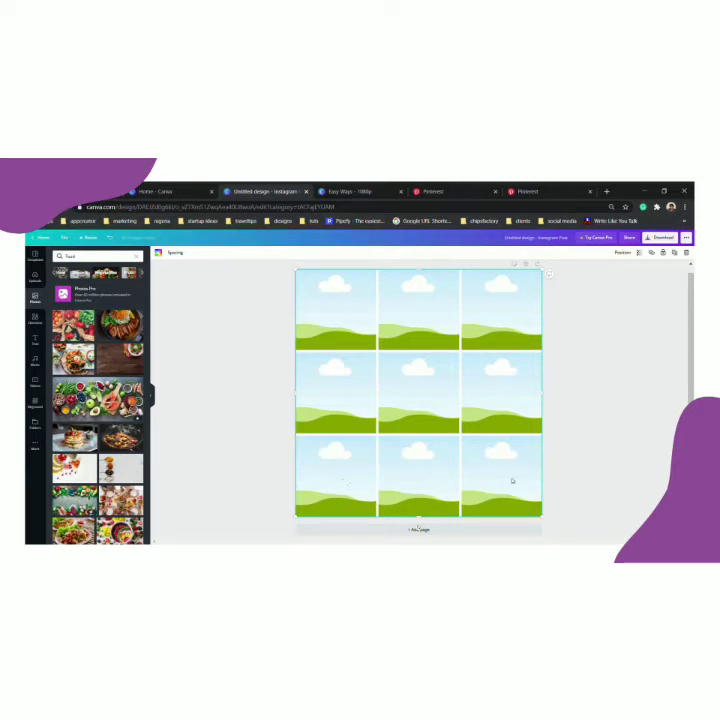
{"action": "left_click", "coordinate": [106, 275]}
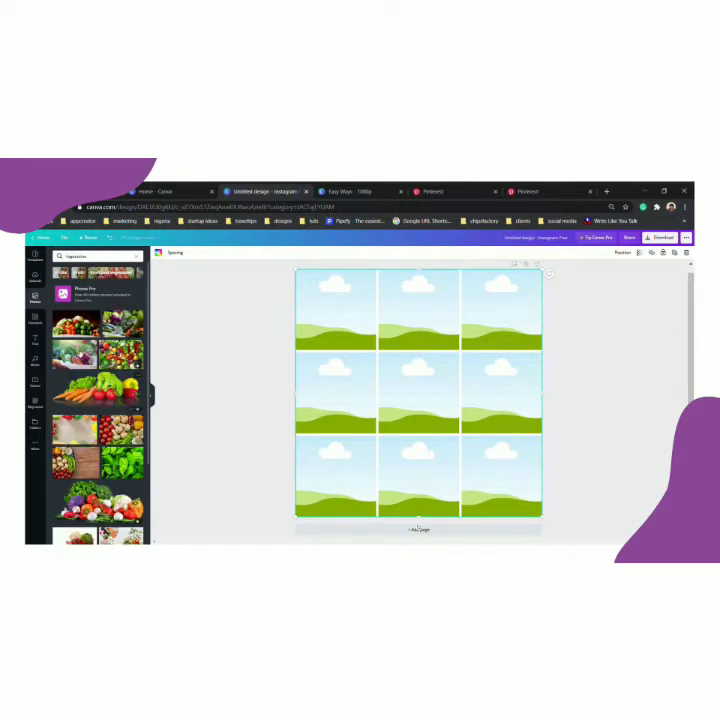
Fill the grid's bottom row with vegetable photos: root vegetables at left, mushrooms with green beans in the middle, mixed vegetables on black at right.
{"action": "left_click", "coordinate": [71, 331]}
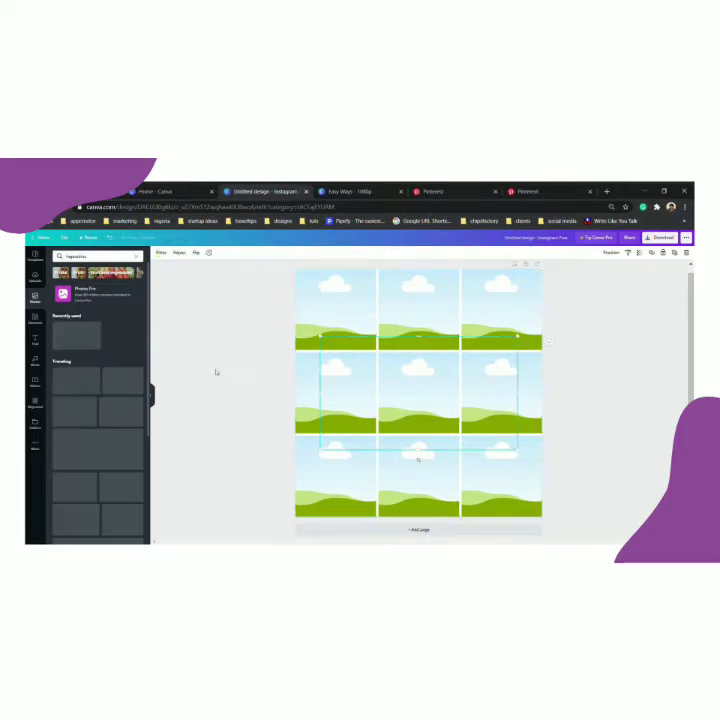
{"action": "left_click_drag", "start_coordinate": [452, 408], "coordinate": [501, 476]}
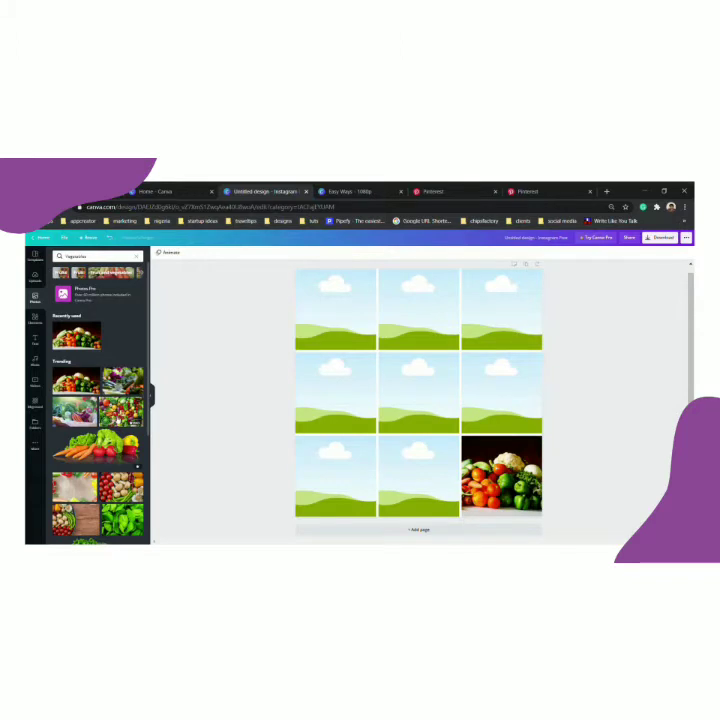
{"action": "scroll", "coordinate": [67, 384], "scroll_direction": "down", "scroll_amount": 1}
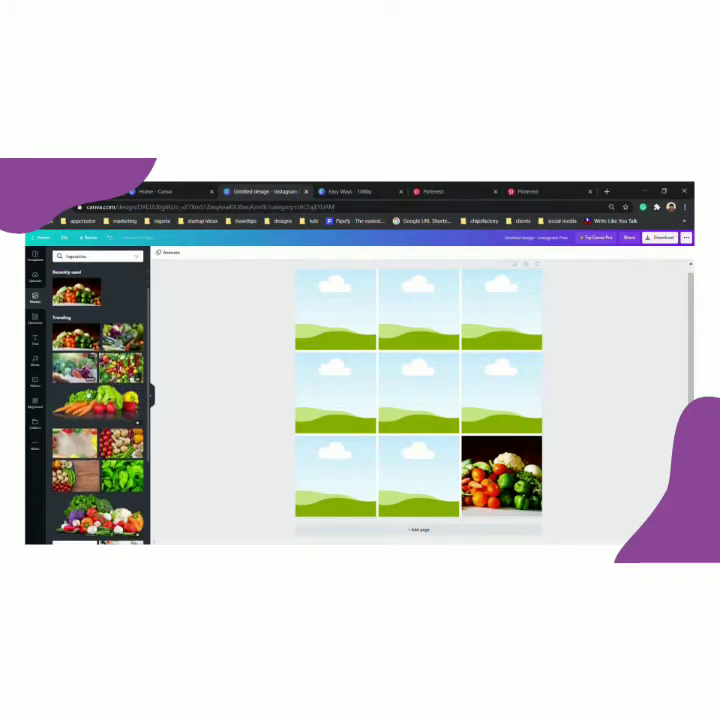
{"action": "left_click_drag", "start_coordinate": [67, 384], "coordinate": [418, 476]}
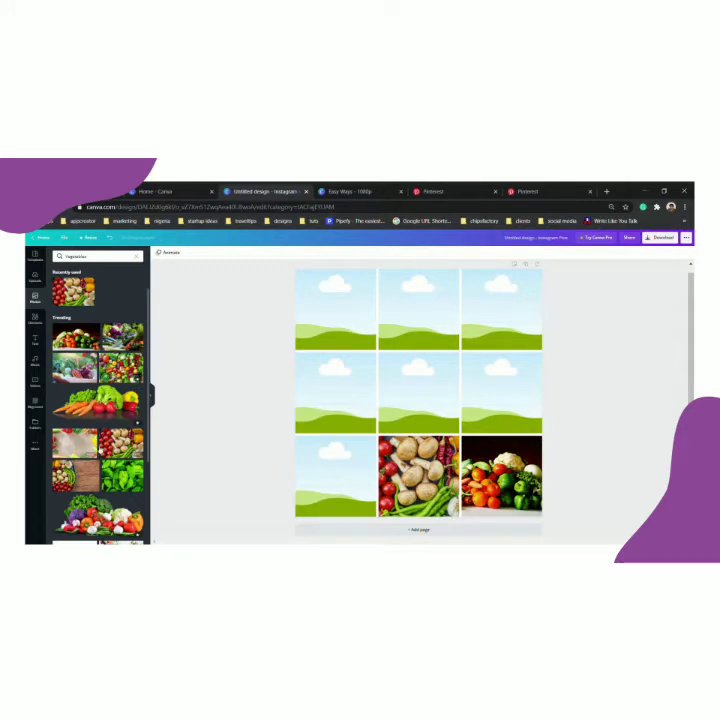
{"action": "left_click_drag", "start_coordinate": [75, 365], "coordinate": [335, 476]}
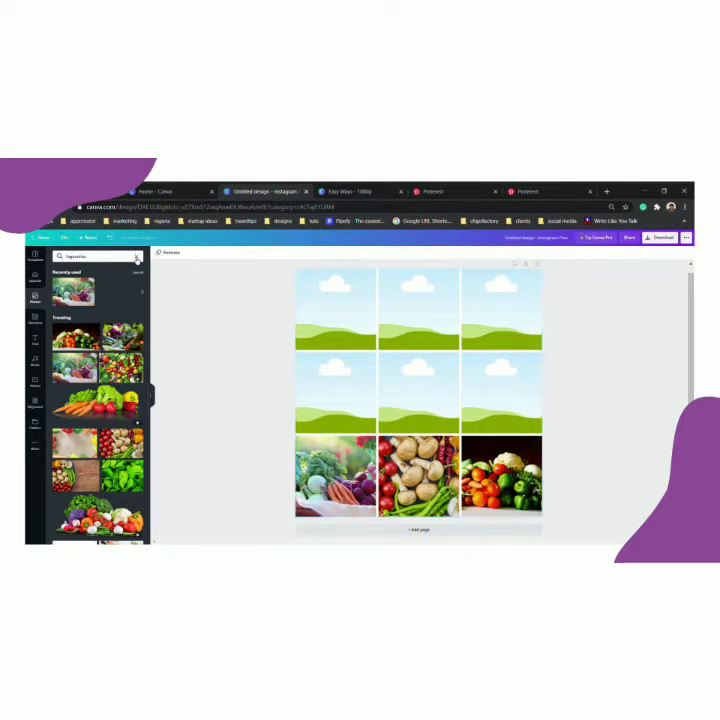
Find pasta photos through the Food category and fill the grid's middle row with penne, fork-twirled noodles and dry spiral pasta.
{"action": "left_click", "coordinate": [135, 256]}
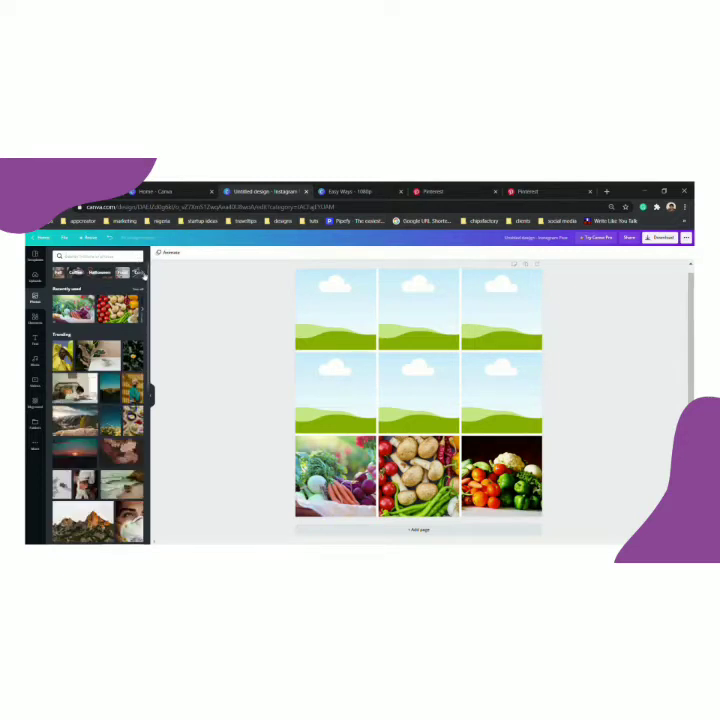
{"action": "left_click", "coordinate": [142, 273]}
{"action": "left_click", "coordinate": [120, 274]}
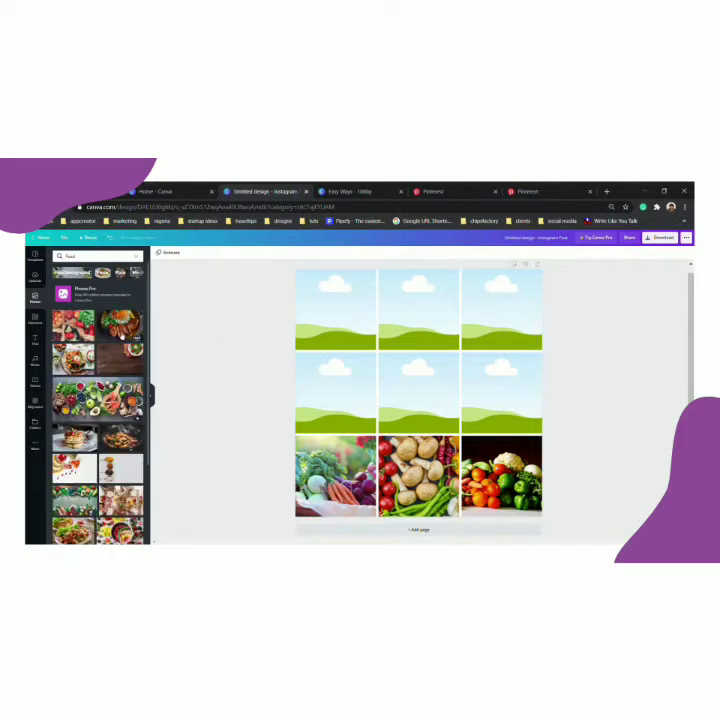
{"action": "left_click", "coordinate": [102, 273]}
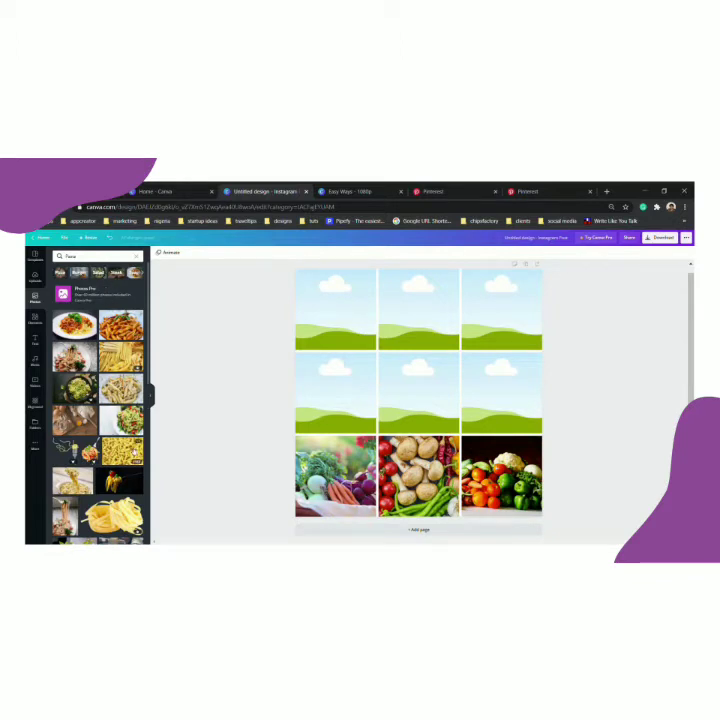
{"action": "left_click_drag", "start_coordinate": [85, 450], "coordinate": [501, 392]}
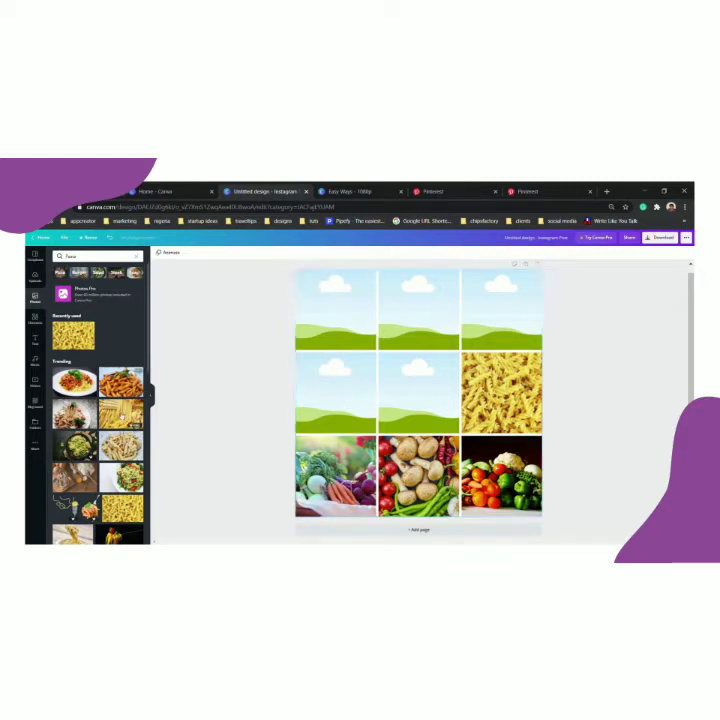
{"action": "left_click_drag", "start_coordinate": [128, 447], "coordinate": [365, 404]}
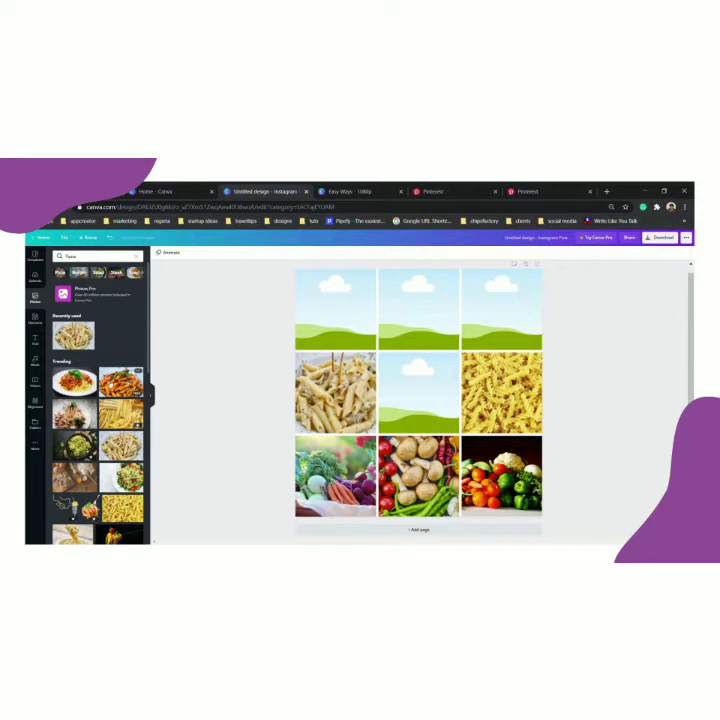
{"action": "scroll", "coordinate": [98, 400], "scroll_direction": "down", "scroll_amount": 1}
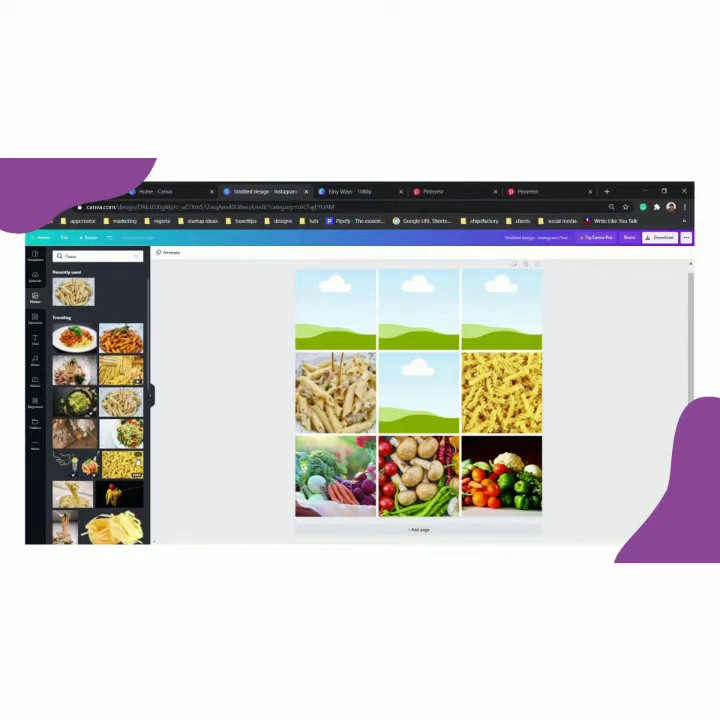
{"action": "scroll", "coordinate": [138, 463], "scroll_direction": "down", "scroll_amount": 1}
{"action": "left_click_drag", "start_coordinate": [75, 451], "coordinate": [436, 400]}
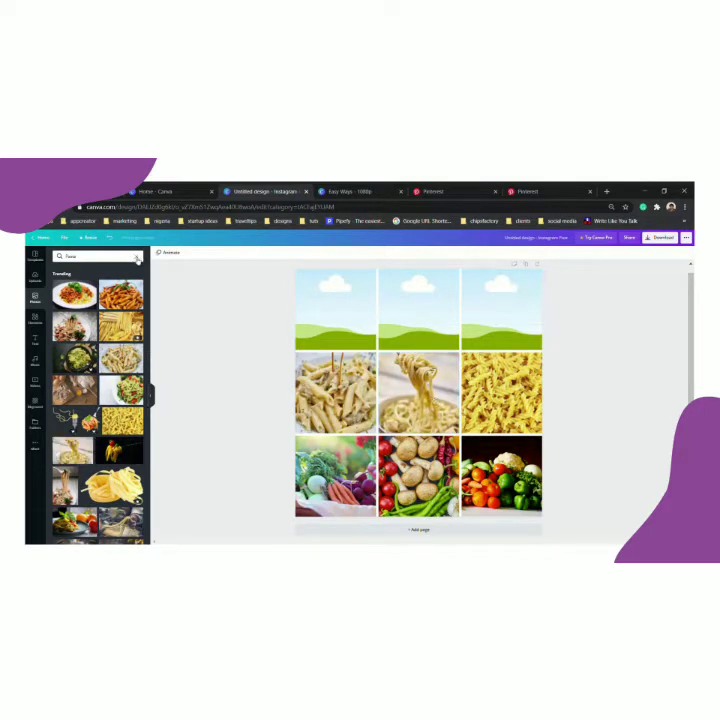
Search the stock photos for plates, look through them, and switch to the related utensils photos.
{"action": "left_click", "coordinate": [136, 257]}
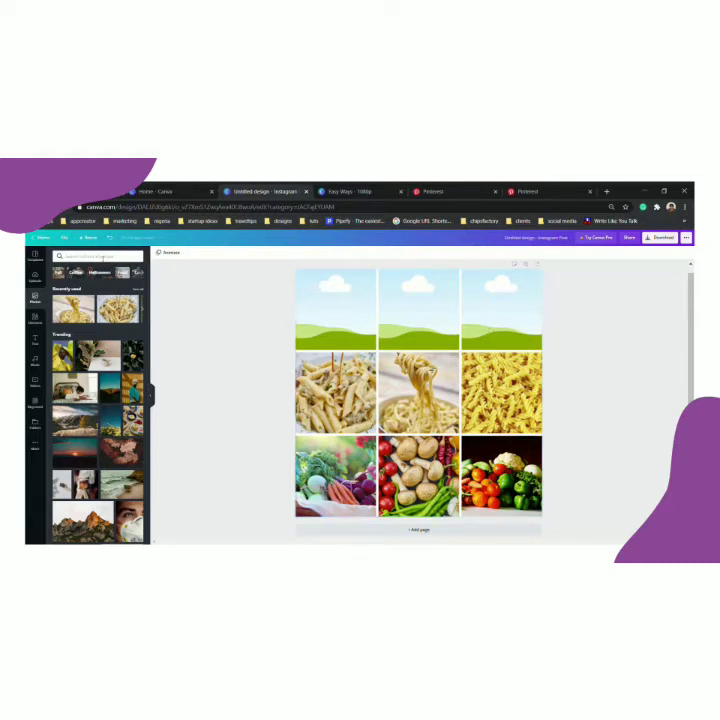
{"action": "type", "text": "dinner"}
{"action": "key", "text": "Return"}
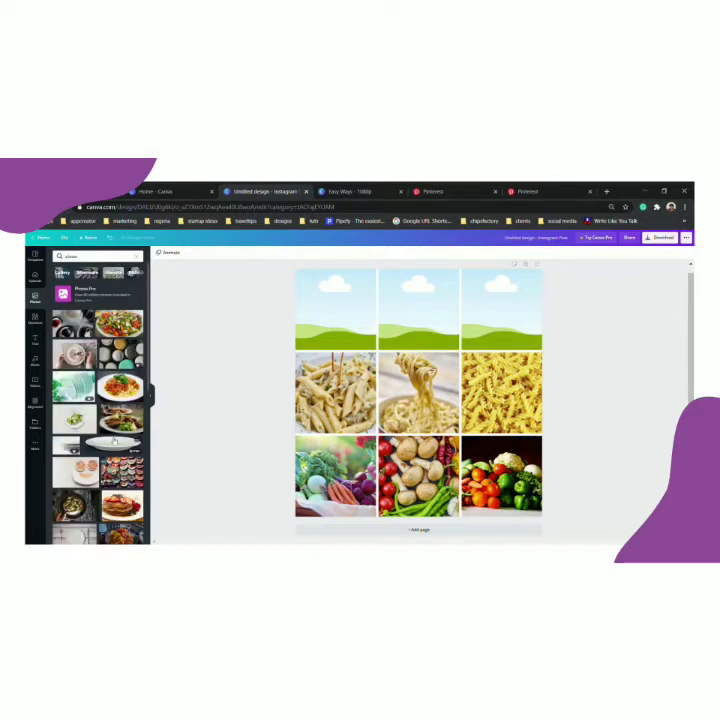
{"action": "scroll", "coordinate": [114, 441], "scroll_direction": "down", "scroll_amount": 3}
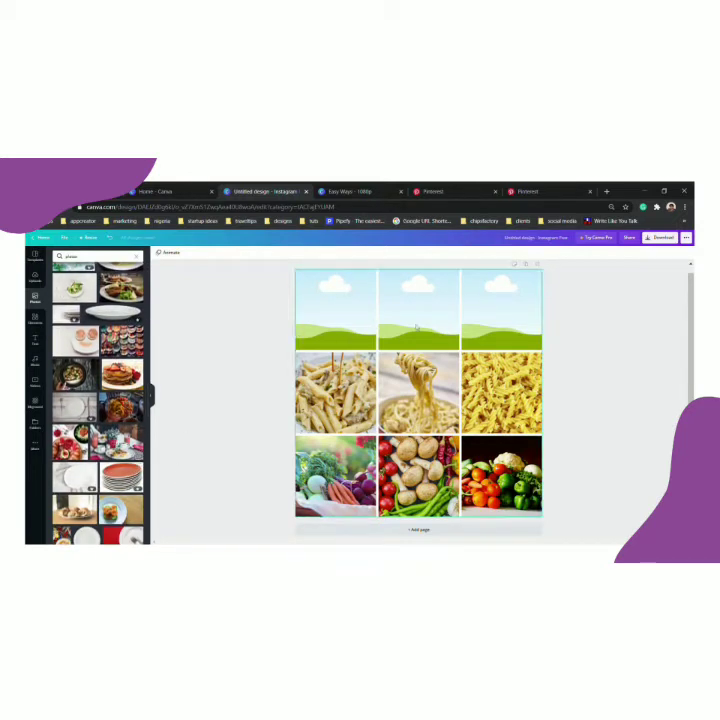
{"action": "scroll", "coordinate": [114, 422], "scroll_direction": "up", "scroll_amount": 3}
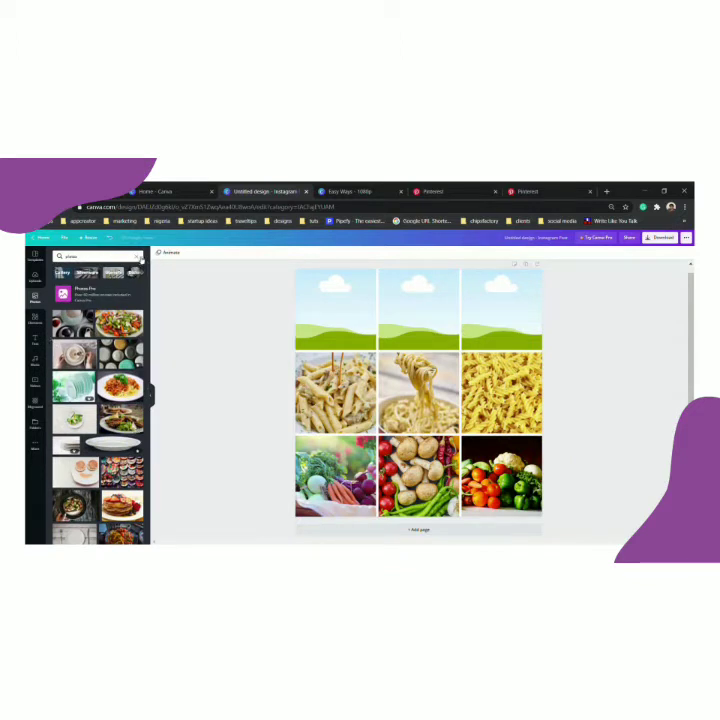
{"action": "left_click", "coordinate": [113, 272]}
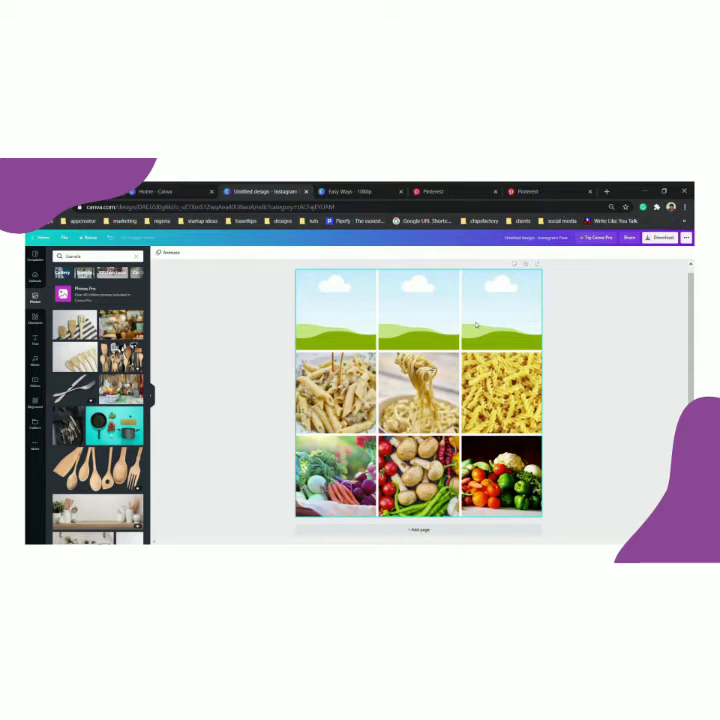
{"action": "left_click", "coordinate": [37, 343]}
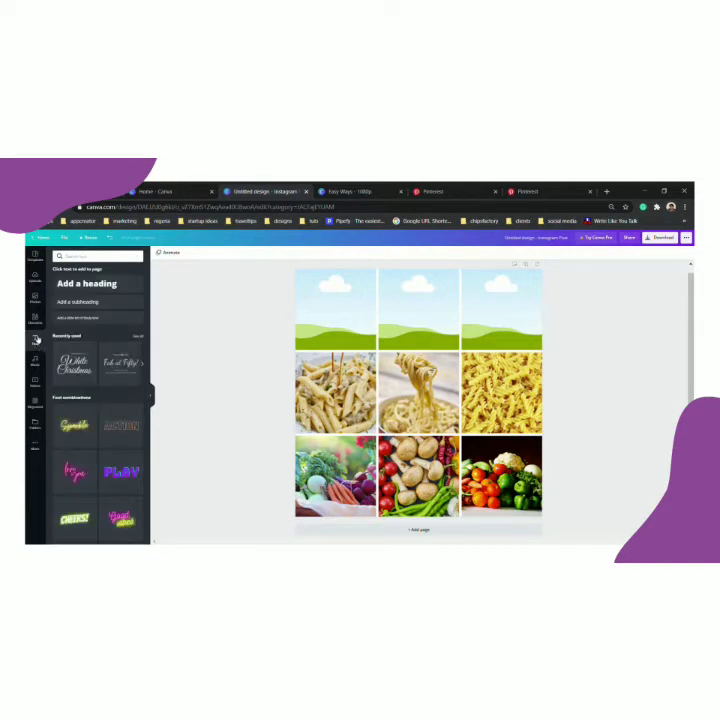
{"action": "left_click", "coordinate": [35, 320]}
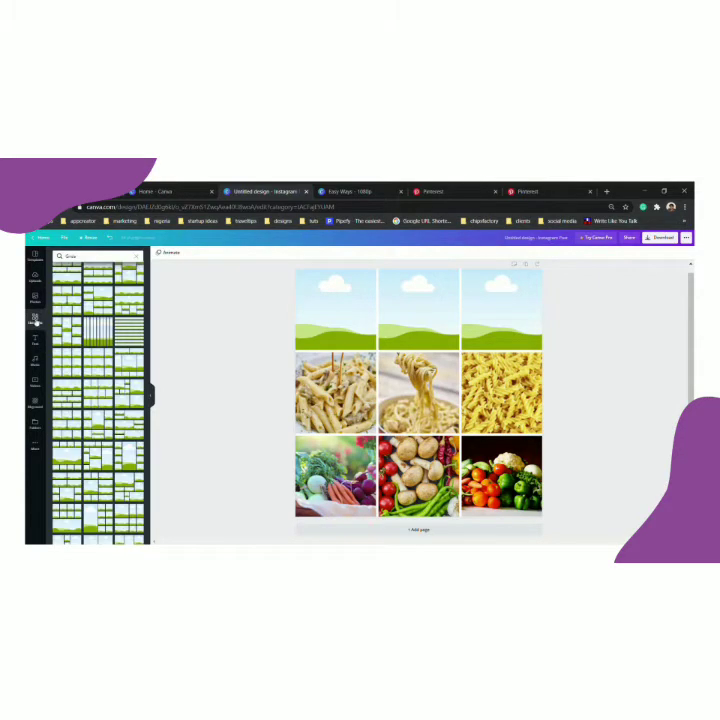
{"action": "left_click", "coordinate": [35, 320]}
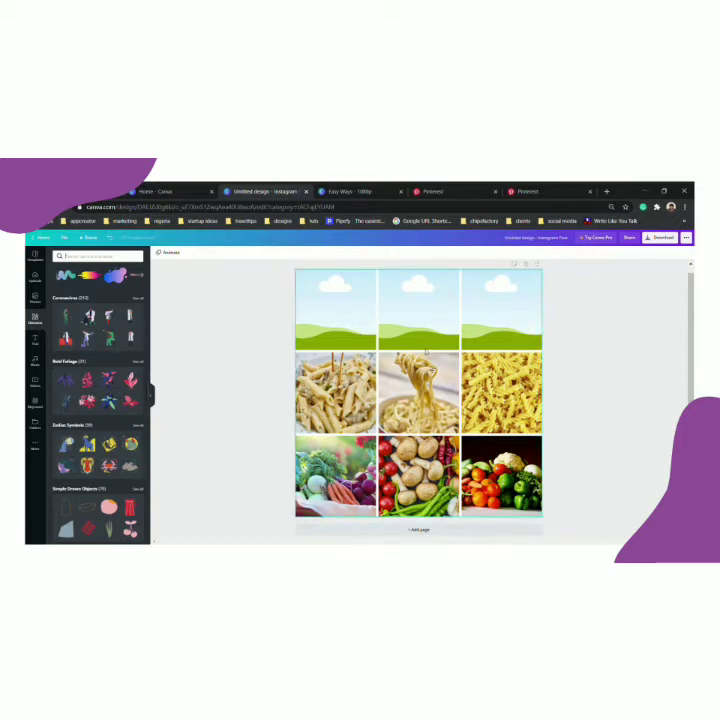
Add a second page and place the recently used White Christmas text combination in its centre.
{"action": "left_click", "coordinate": [416, 526]}
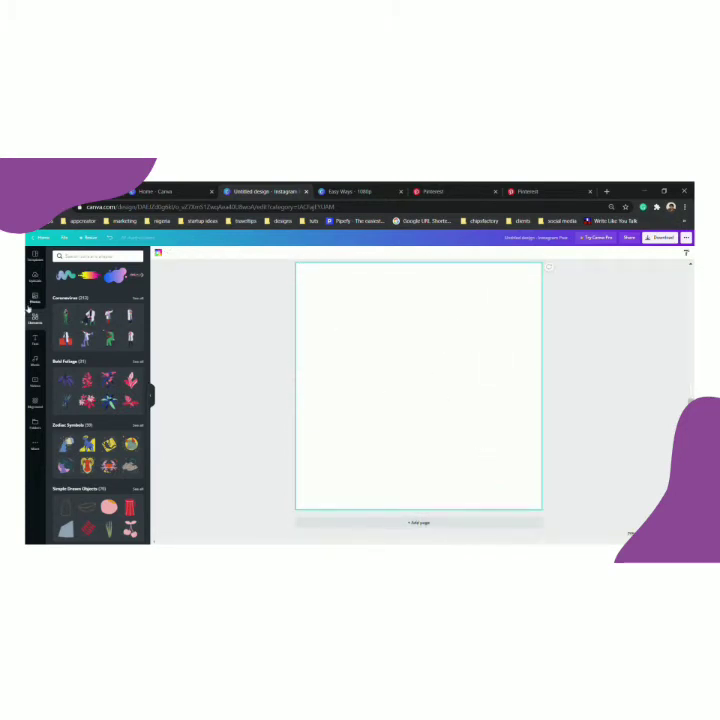
{"action": "left_click", "coordinate": [38, 340]}
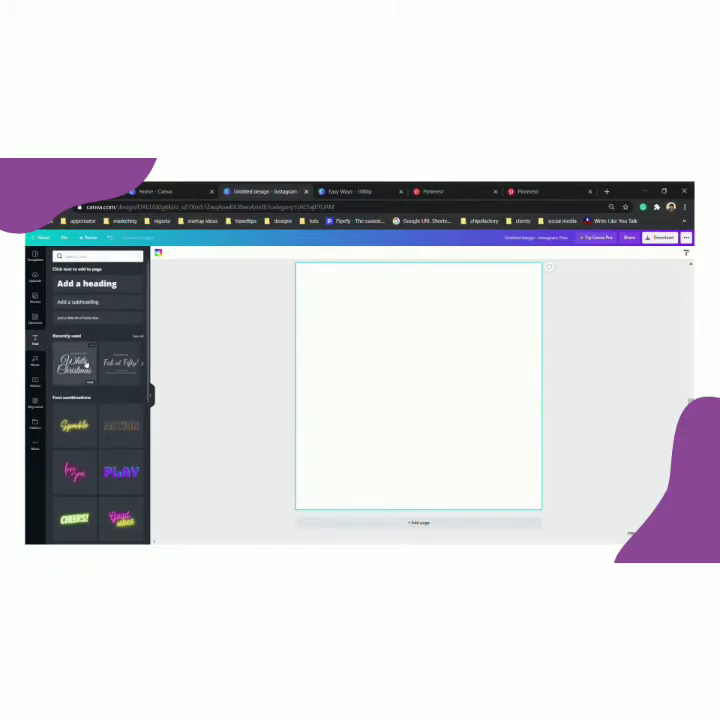
{"action": "left_click_drag", "start_coordinate": [85, 365], "coordinate": [376, 398]}
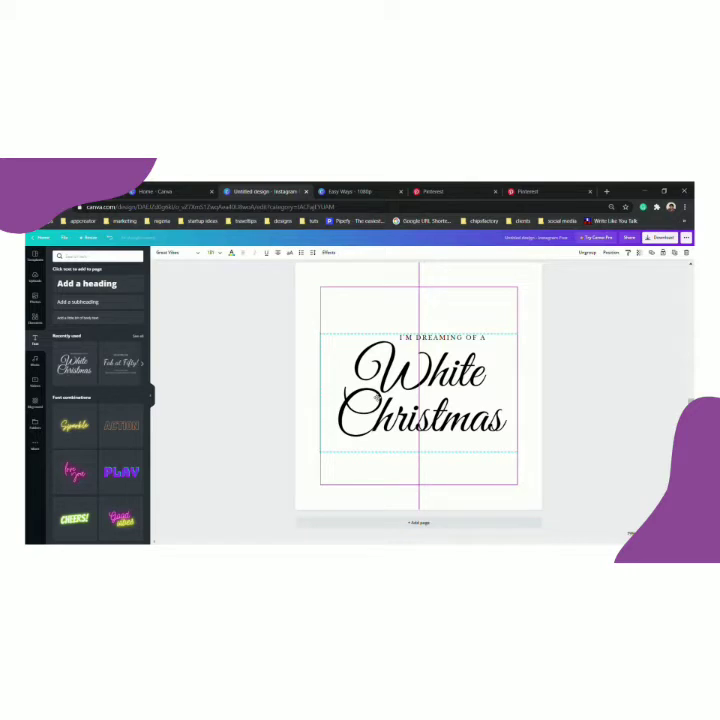
{"action": "scroll", "coordinate": [418, 461], "scroll_direction": "up", "scroll_amount": 3}
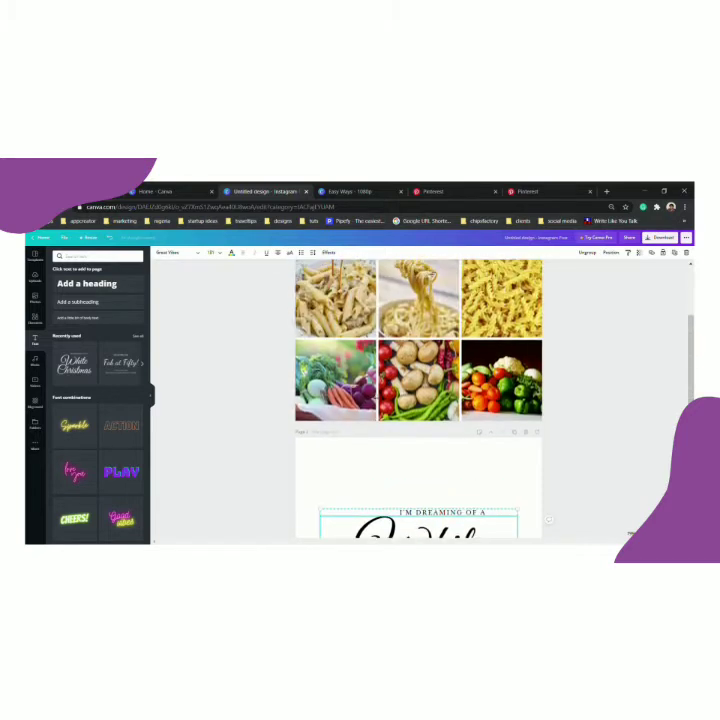
{"action": "scroll", "coordinate": [339, 468], "scroll_direction": "down", "scroll_amount": 3}
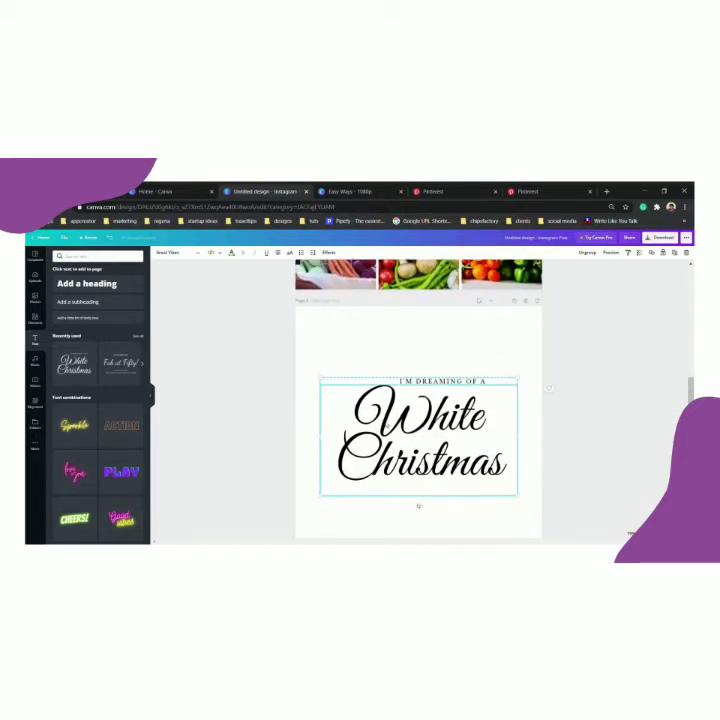
{"action": "scroll", "coordinate": [418, 480], "scroll_direction": "down", "scroll_amount": 2}
{"action": "scroll", "coordinate": [477, 342], "scroll_direction": "up", "scroll_amount": 1}
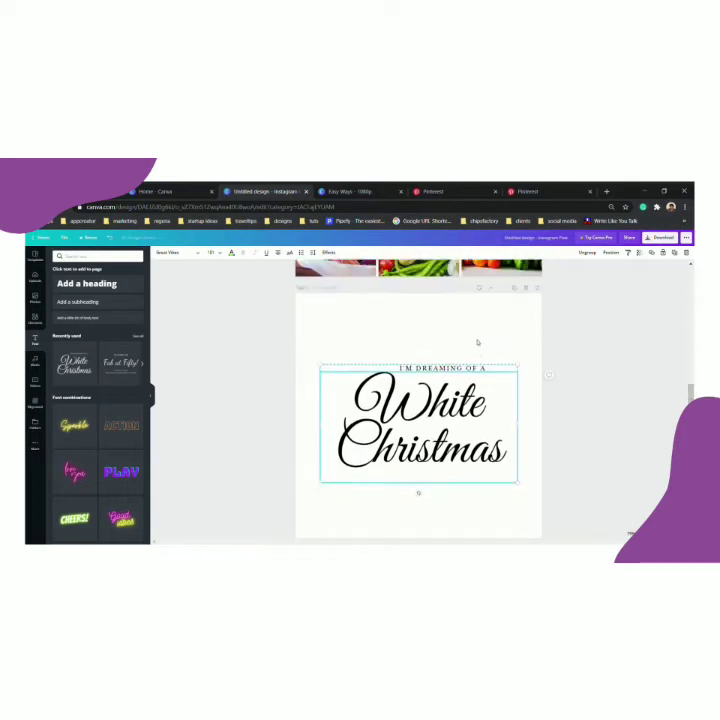
Duplicate the White Christmas page twice and delete both text lines from the last copy.
{"action": "left_click", "coordinate": [516, 301]}
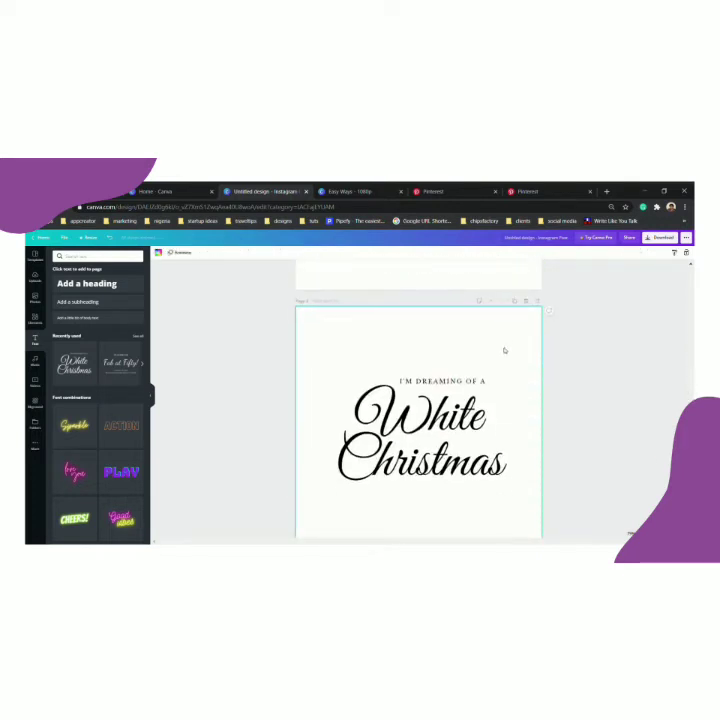
{"action": "left_click", "coordinate": [516, 299]}
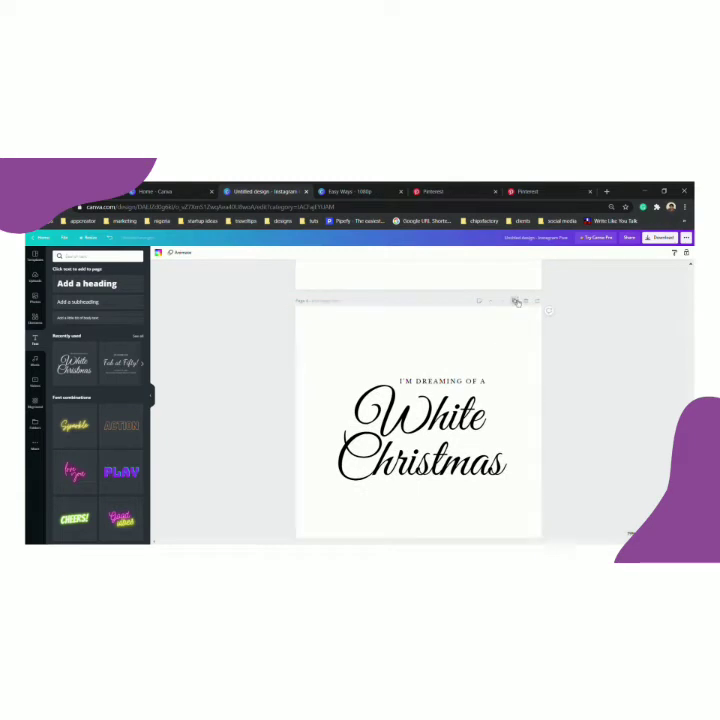
{"action": "left_click", "coordinate": [414, 420]}
{"action": "left_click", "coordinate": [686, 253]}
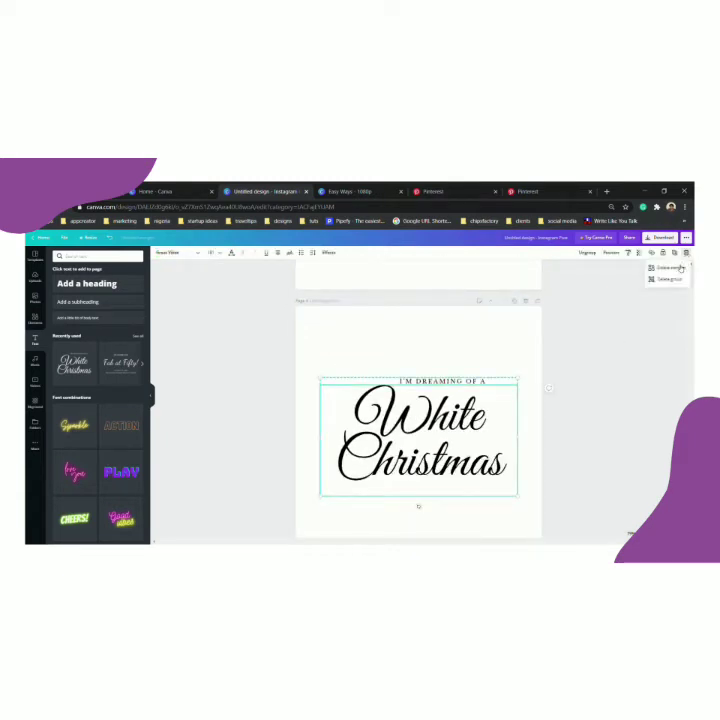
{"action": "left_click", "coordinate": [672, 268]}
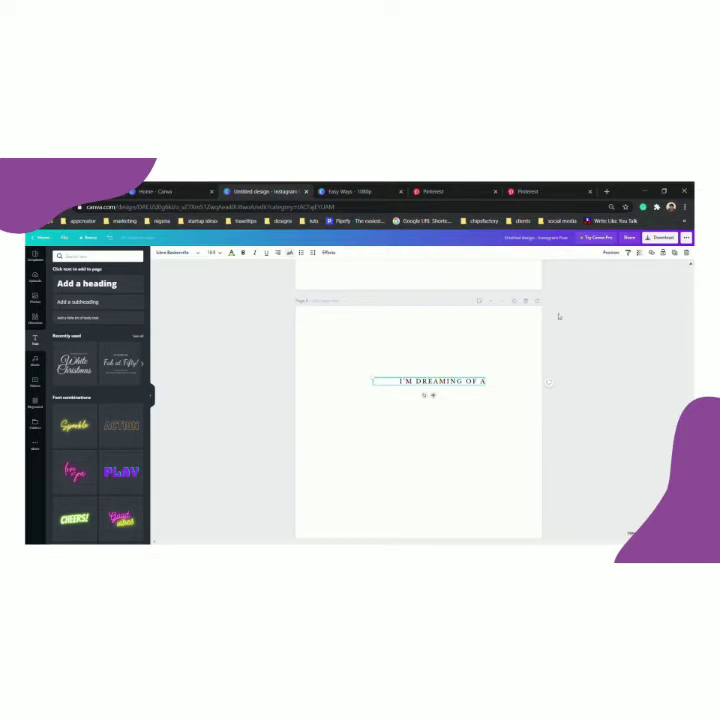
{"action": "left_click", "coordinate": [686, 253]}
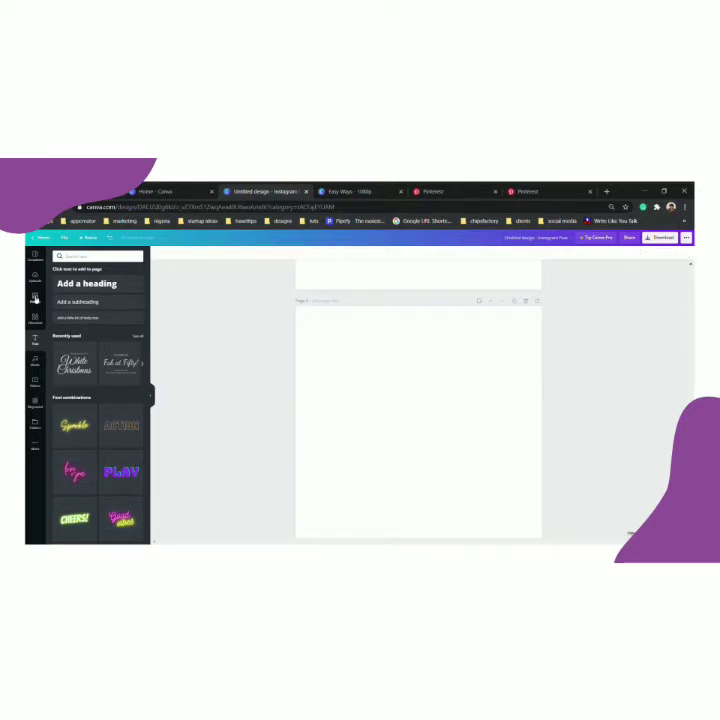
Try to cover the blank page with the recently used fork-twirled noodles photo, scaled to the page width, and remove it.
{"action": "left_click", "coordinate": [35, 297]}
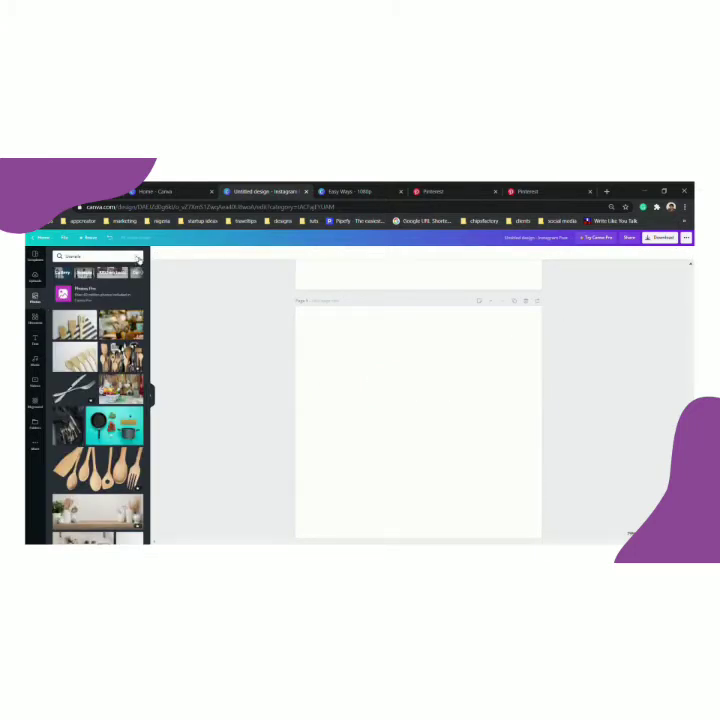
{"action": "left_click", "coordinate": [139, 258]}
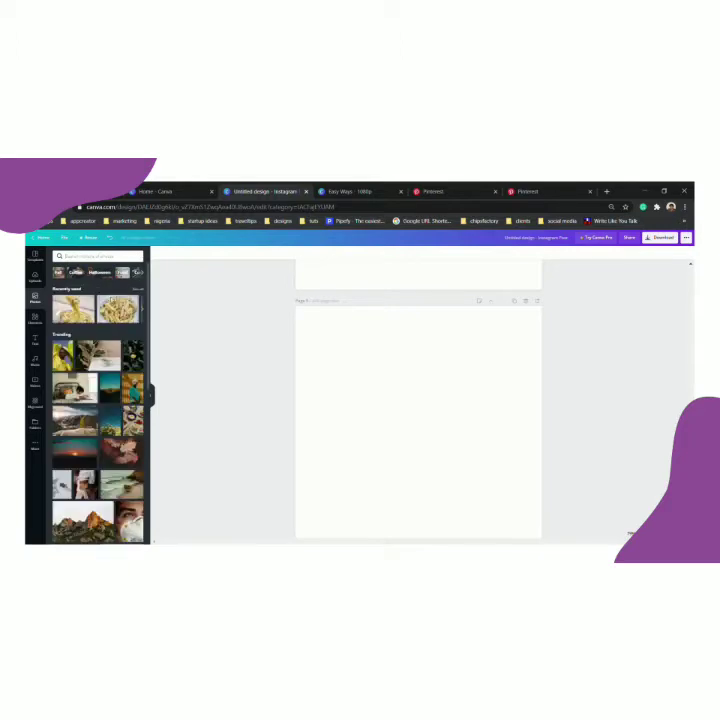
{"action": "left_click", "coordinate": [118, 308]}
{"action": "left_click_drag", "start_coordinate": [373, 384], "coordinate": [373, 333]}
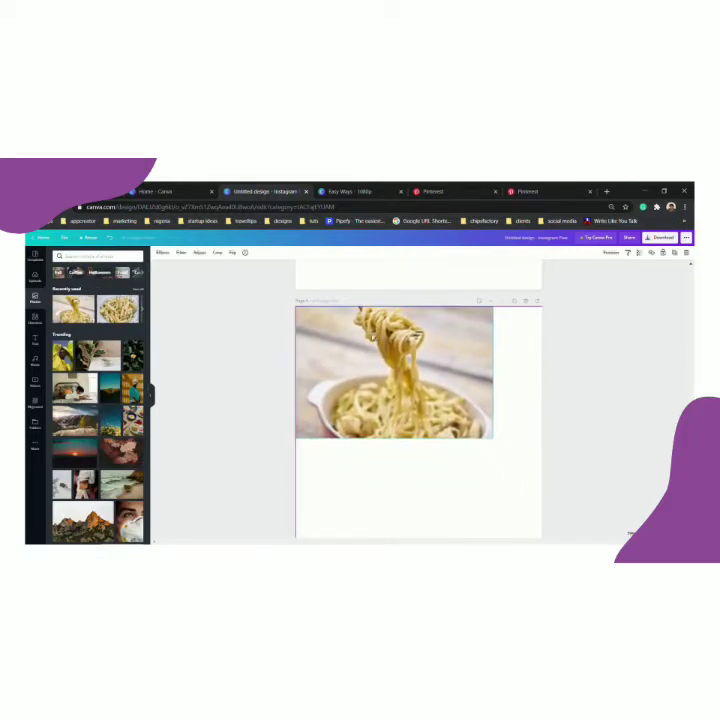
{"action": "scroll", "coordinate": [413, 403], "scroll_direction": "down", "scroll_amount": 2}
{"action": "left_click_drag", "start_coordinate": [491, 401], "coordinate": [501, 502]}
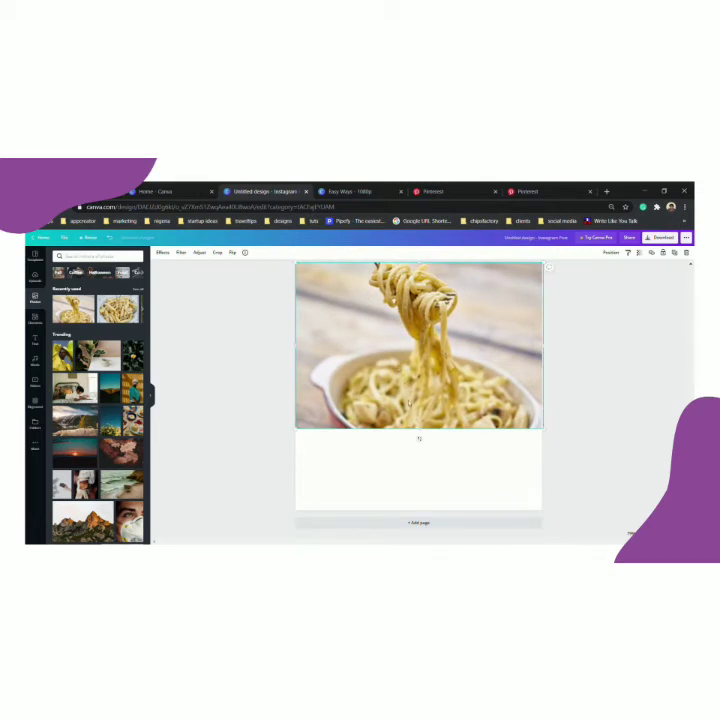
{"action": "left_click", "coordinate": [686, 252]}
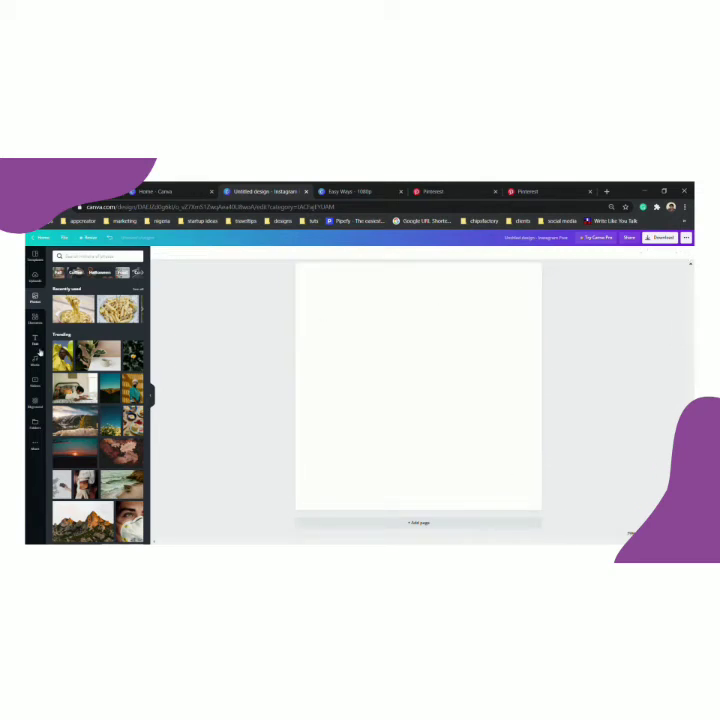
Add a single-cell grid to the blank last page and fill it with the recently used fork-twirled noodles photo.
{"action": "left_click", "coordinate": [35, 318]}
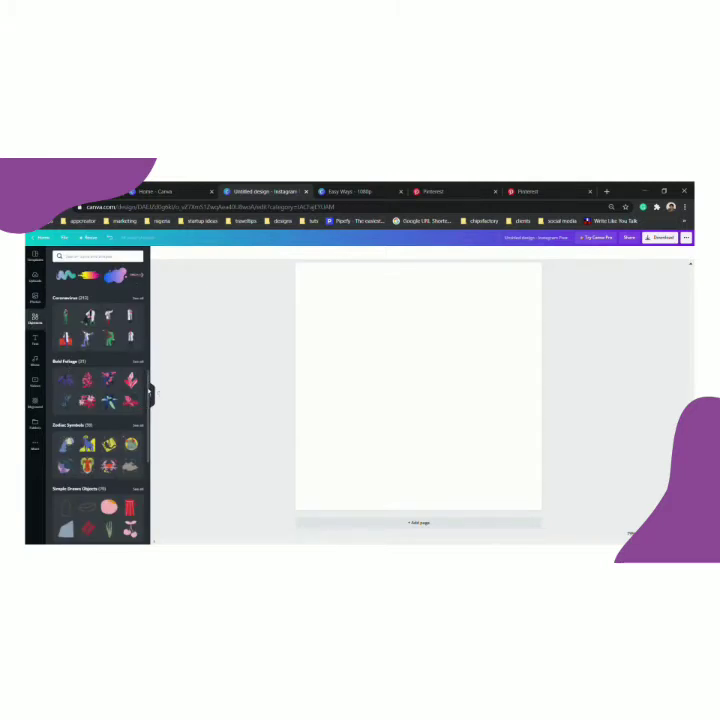
{"action": "scroll", "coordinate": [146, 340], "scroll_direction": "up", "scroll_amount": 1}
{"action": "scroll", "coordinate": [100, 400], "scroll_direction": "up", "scroll_amount": 5}
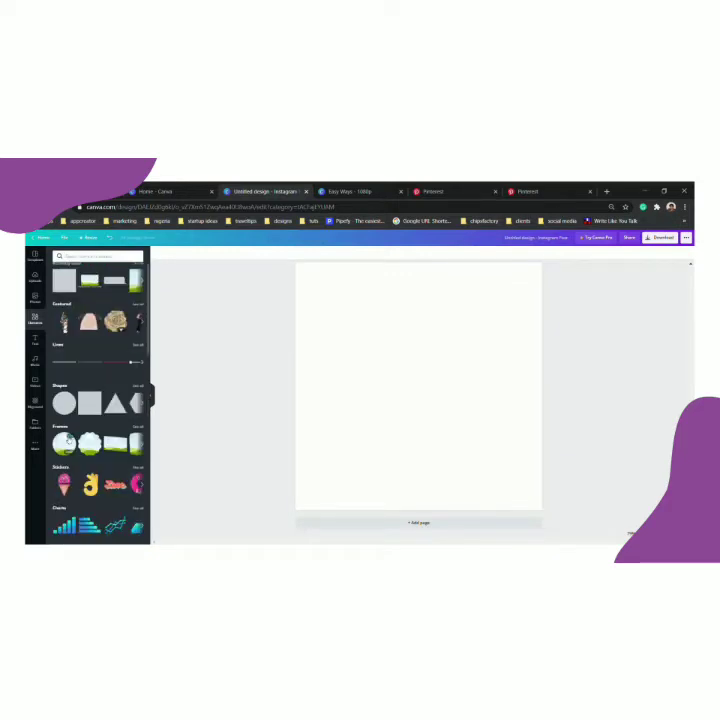
{"action": "scroll", "coordinate": [100, 400], "scroll_direction": "down", "scroll_amount": 2}
{"action": "left_click", "coordinate": [70, 437]}
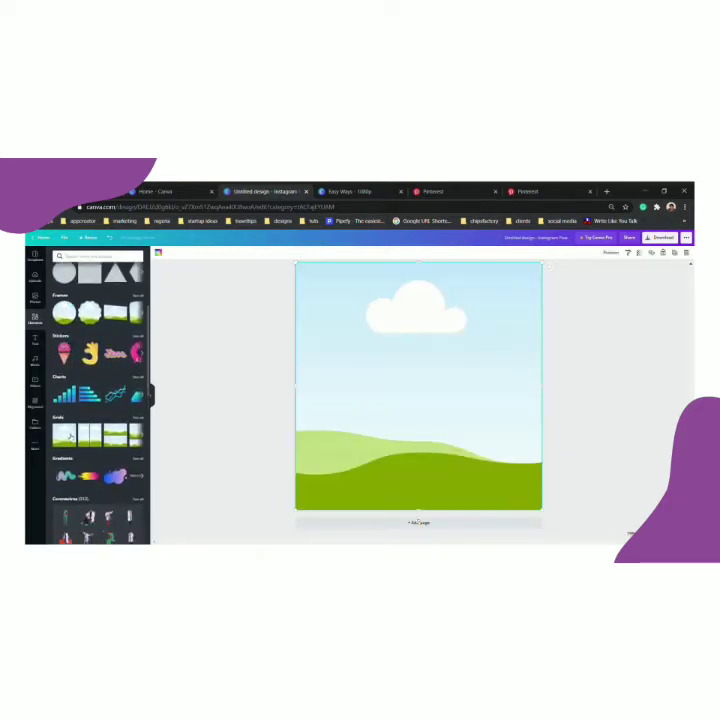
{"action": "left_click", "coordinate": [35, 298]}
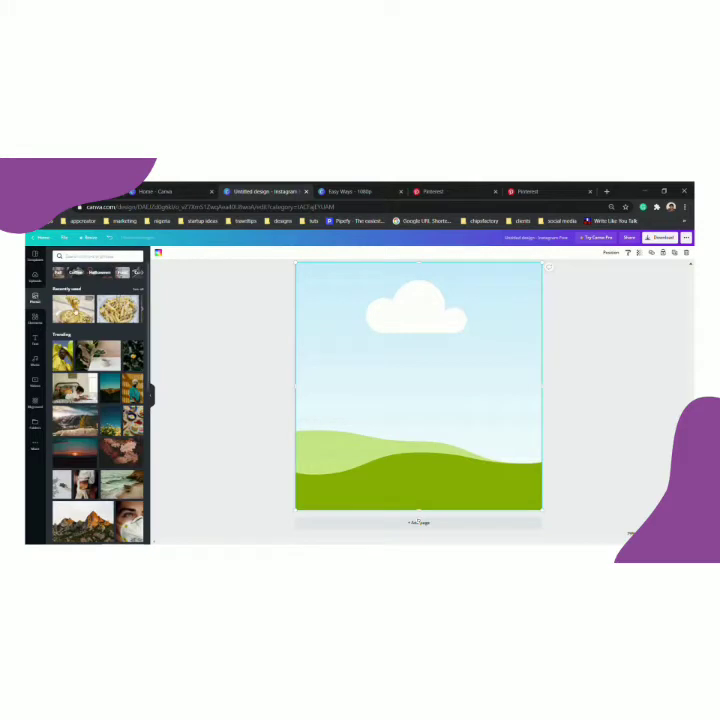
{"action": "left_click", "coordinate": [118, 308]}
{"action": "left_click_drag", "start_coordinate": [423, 429], "coordinate": [407, 448]}
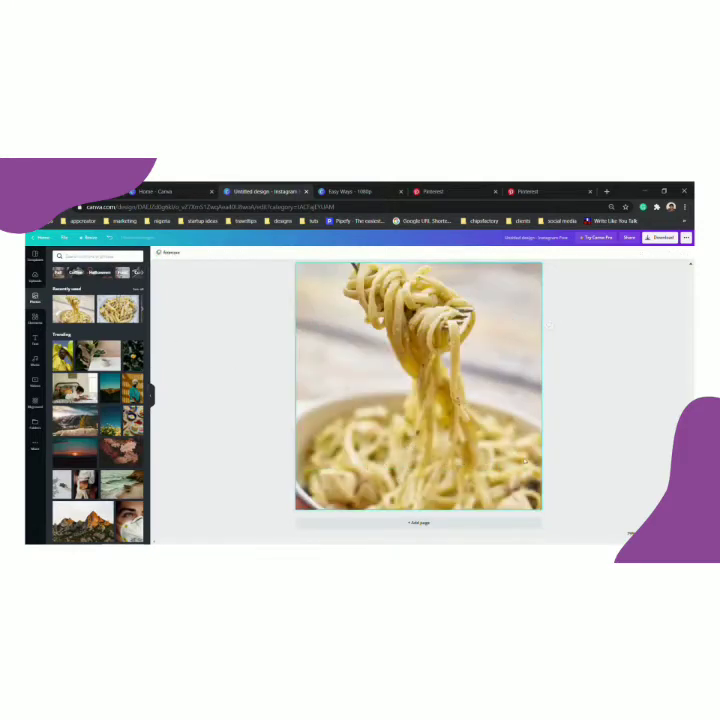
Add a square shape to the nine-cell food grid on the first page and colour it light gray.
{"action": "scroll", "coordinate": [541, 465], "scroll_direction": "up", "scroll_amount": 5}
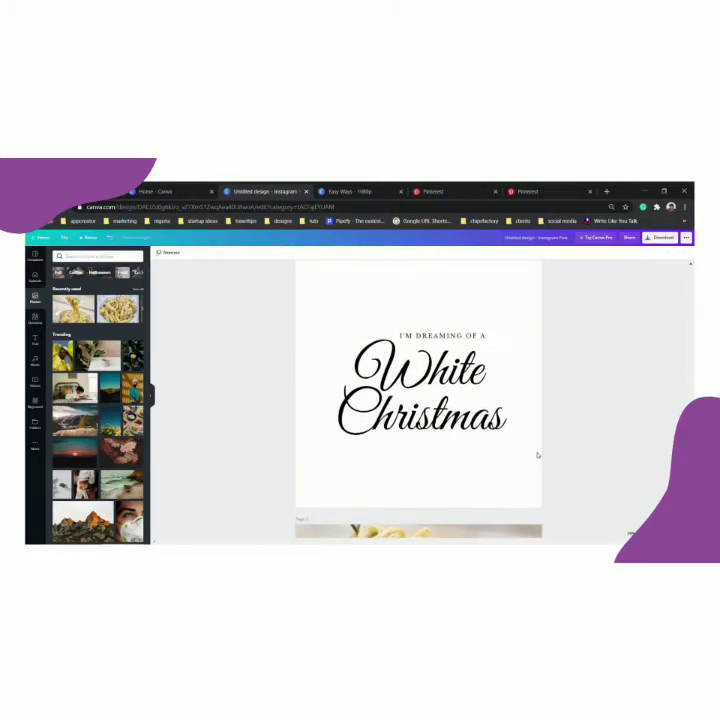
{"action": "scroll", "coordinate": [537, 455], "scroll_direction": "down", "scroll_amount": 3}
{"action": "scroll", "coordinate": [537, 455], "scroll_direction": "up", "scroll_amount": 2}
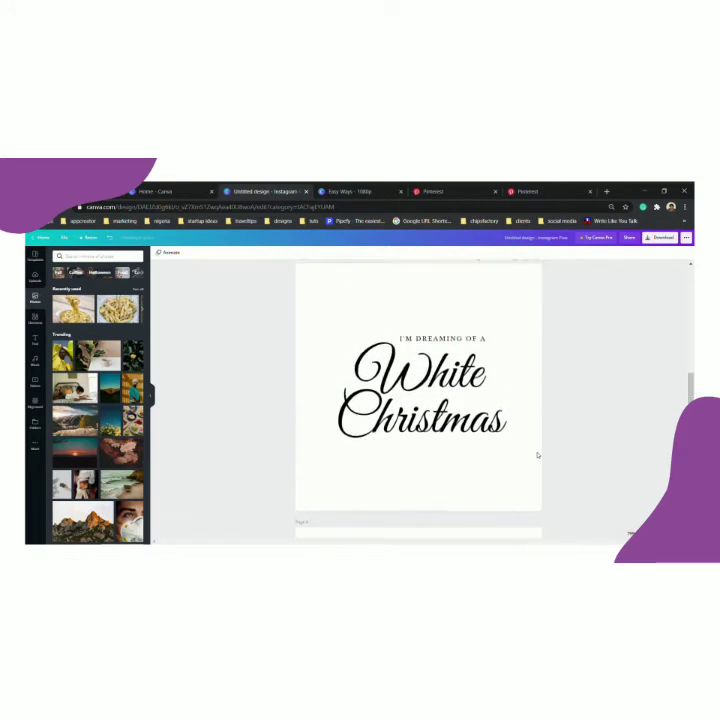
{"action": "scroll", "coordinate": [538, 455], "scroll_direction": "down", "scroll_amount": 1}
{"action": "scroll", "coordinate": [538, 455], "scroll_direction": "down", "scroll_amount": 3}
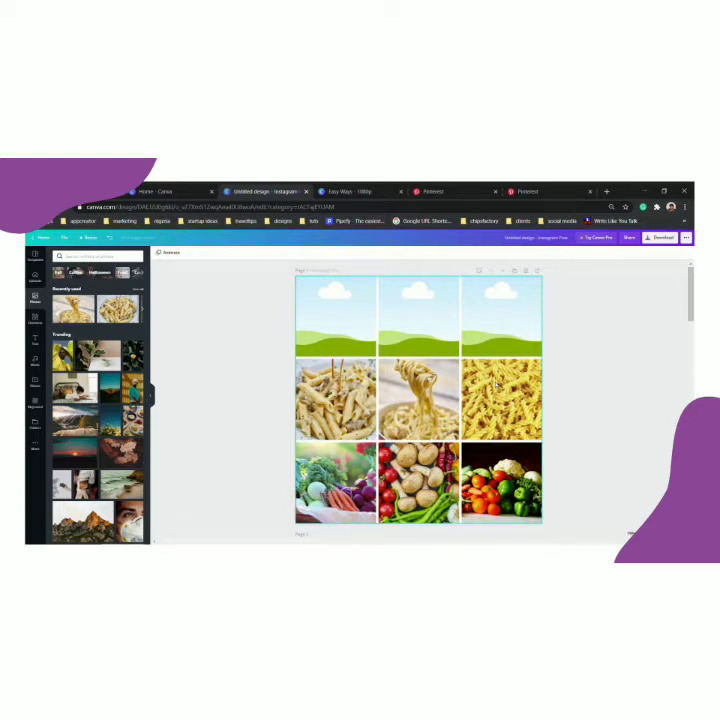
{"action": "left_click", "coordinate": [639, 315]}
{"action": "left_click", "coordinate": [35, 318]}
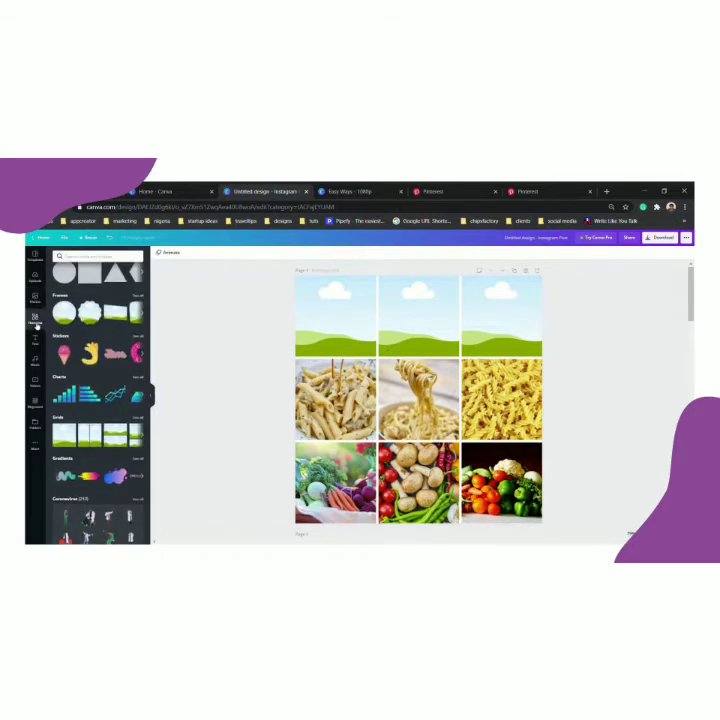
{"action": "left_click", "coordinate": [91, 278]}
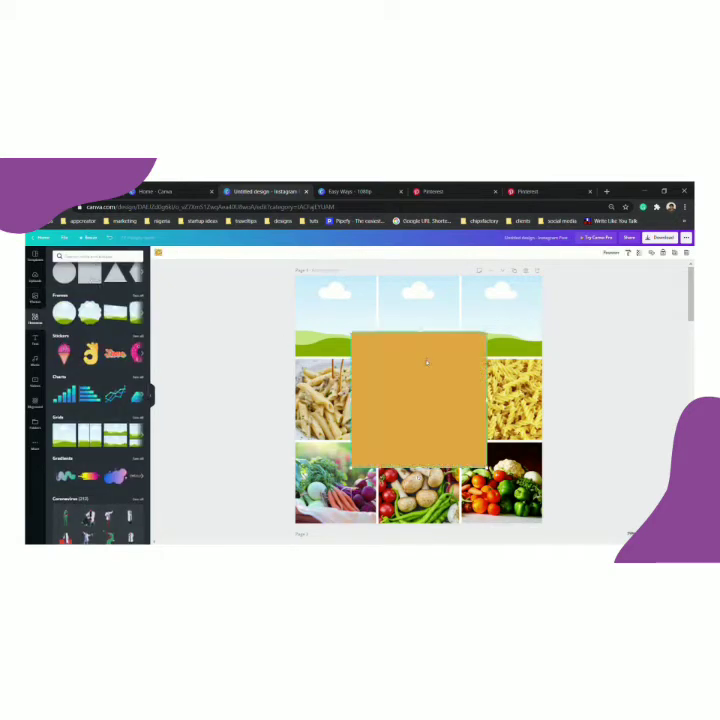
{"action": "left_click", "coordinate": [158, 256]}
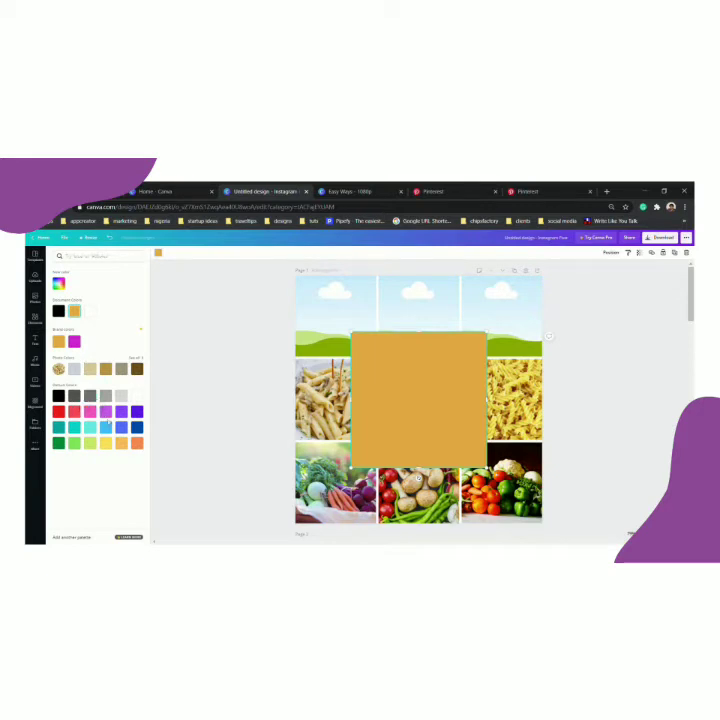
{"action": "left_click", "coordinate": [121, 396]}
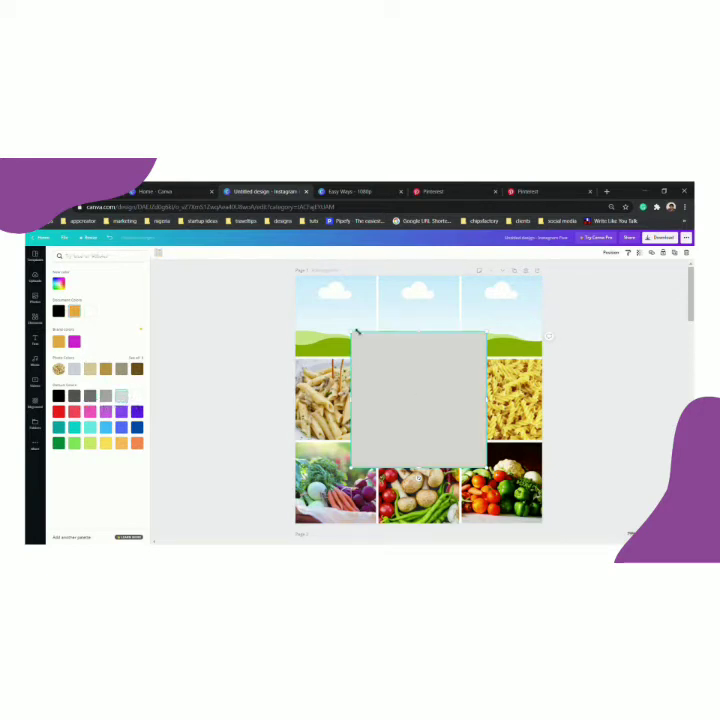
Fit the grey square over the first cell of the grid's upper row and cover that row's other two cells with duplicates.
{"action": "mouse_move", "coordinate": [355, 337]}
{"action": "left_mouse_down"}
{"action": "mouse_move", "coordinate": [400, 383]}
{"action": "mouse_move", "coordinate": [362, 339]}
{"action": "left_mouse_up"}
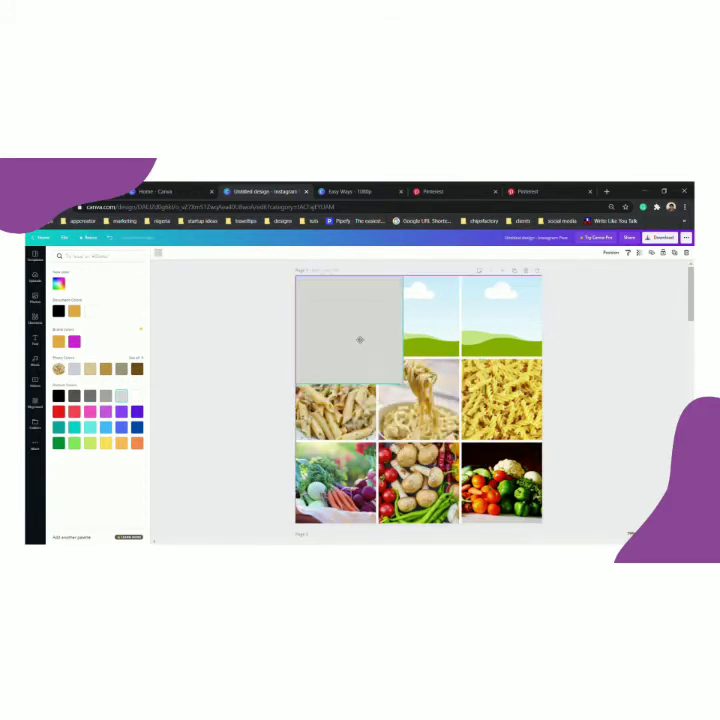
{"action": "left_click_drag", "start_coordinate": [403, 383], "coordinate": [378, 364]}
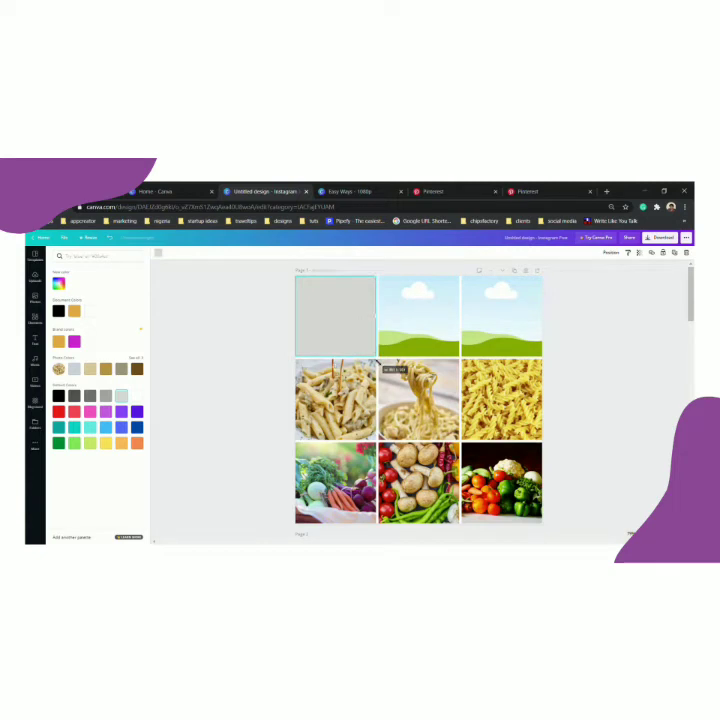
{"action": "left_click", "coordinate": [675, 254]}
{"action": "left_click_drag", "start_coordinate": [348, 312], "coordinate": [425, 312]}
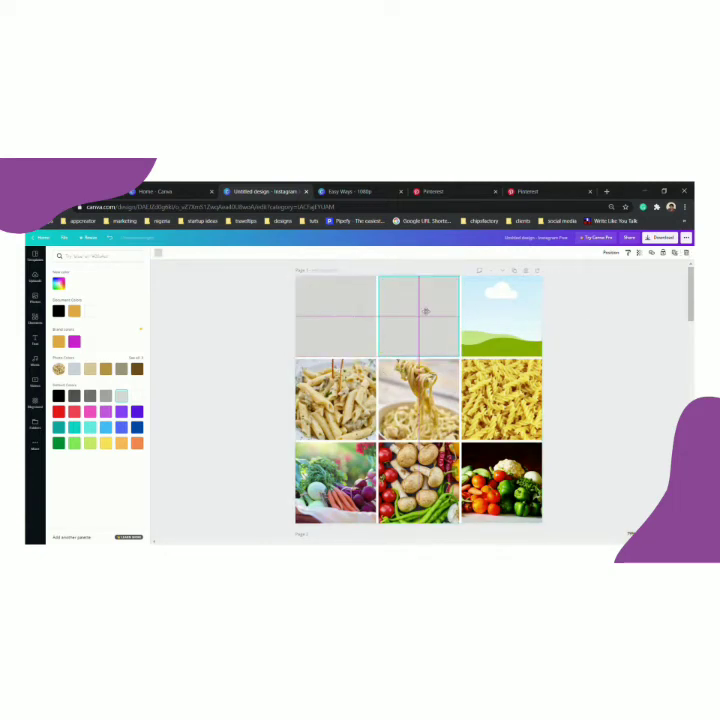
{"action": "left_click", "coordinate": [675, 254]}
{"action": "left_click_drag", "start_coordinate": [475, 308], "coordinate": [518, 318]}
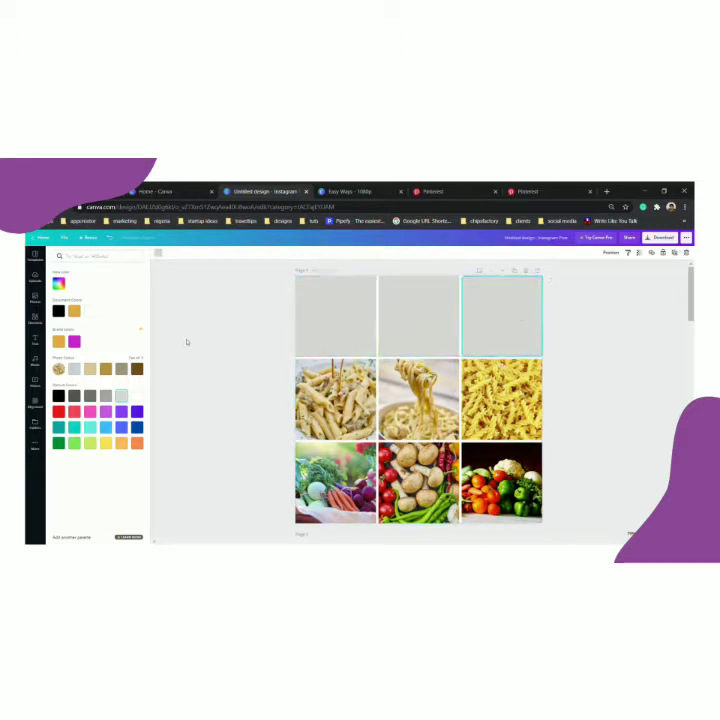
Add the neon "CHEERS!" and "Sparkle" font combinations to the grid page.
{"action": "left_click", "coordinate": [36, 341]}
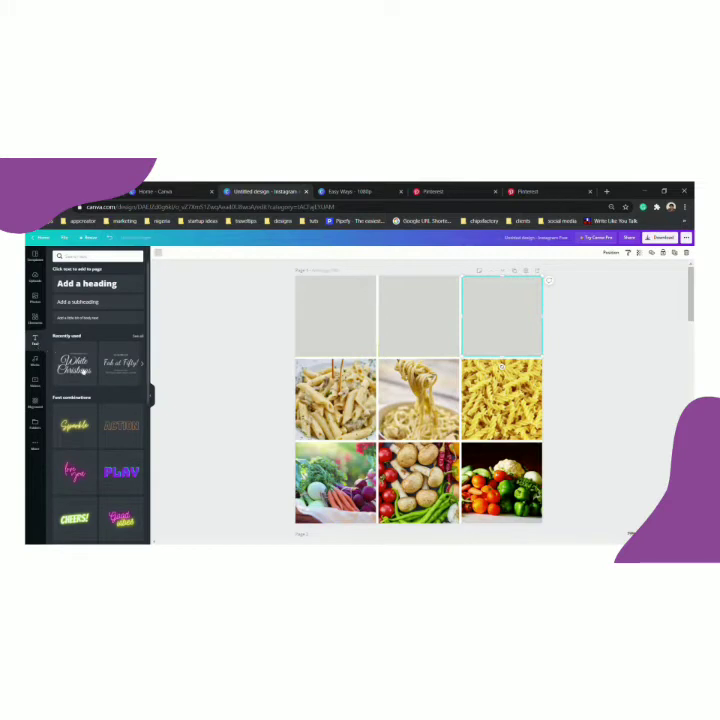
{"action": "scroll", "coordinate": [75, 420], "scroll_direction": "down", "scroll_amount": 2}
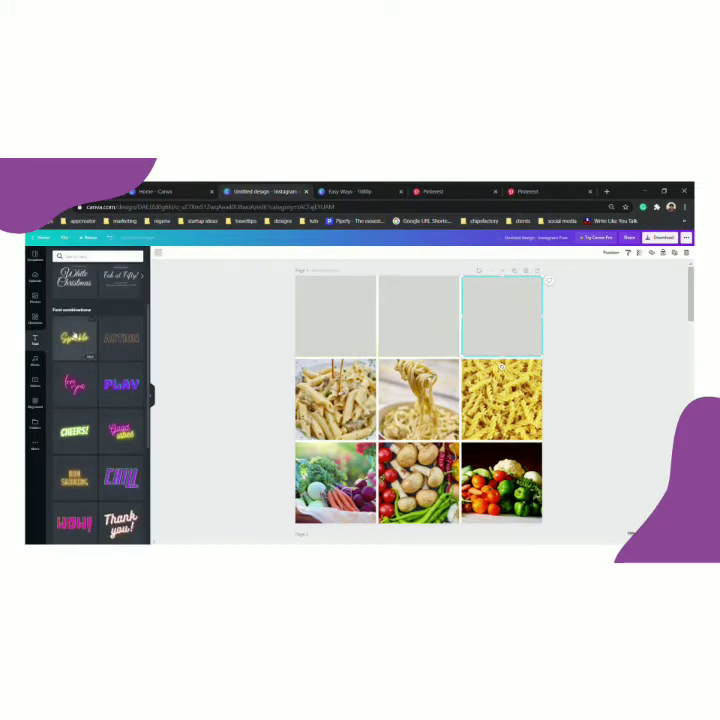
{"action": "left_click", "coordinate": [75, 441]}
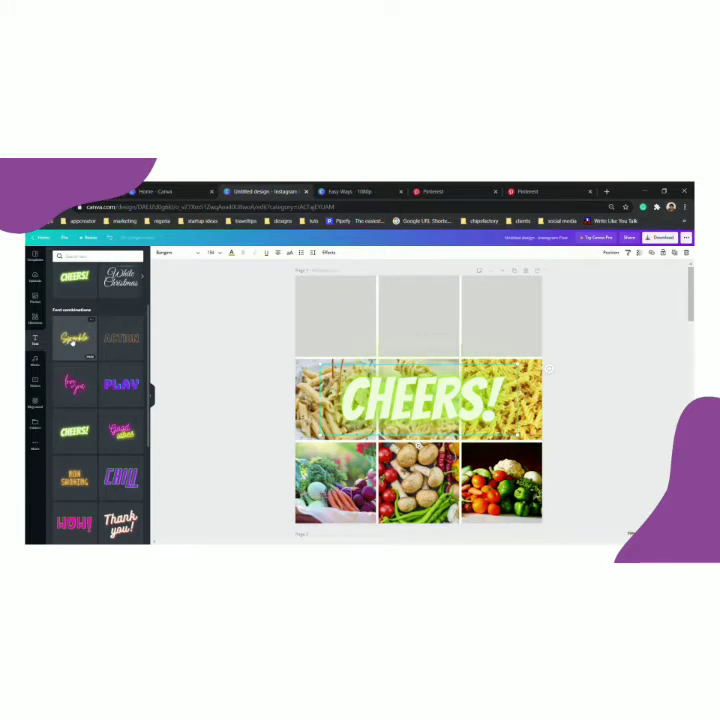
{"action": "left_click", "coordinate": [73, 340]}
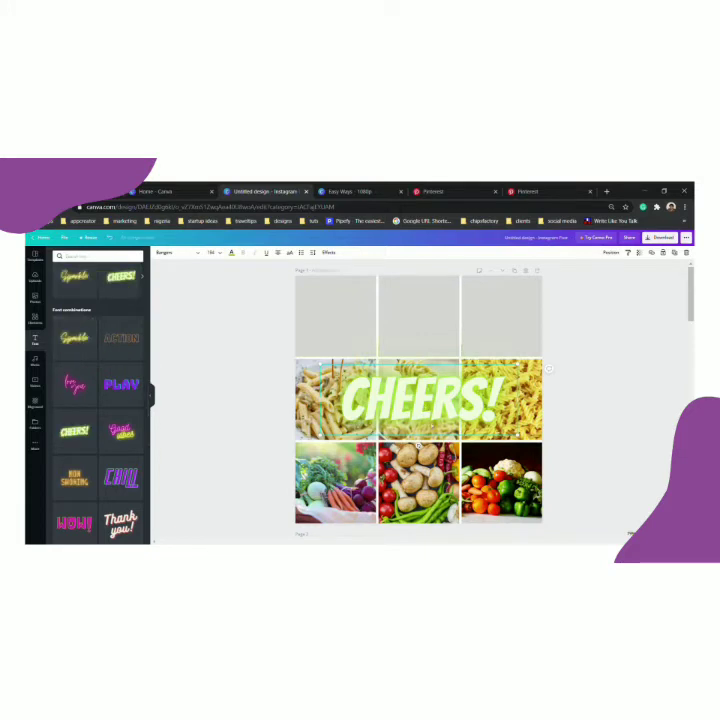
Move the "Sparkle" text onto the first grey square and shrink it to fit inside.
{"action": "left_click_drag", "start_coordinate": [385, 400], "coordinate": [356, 365]}
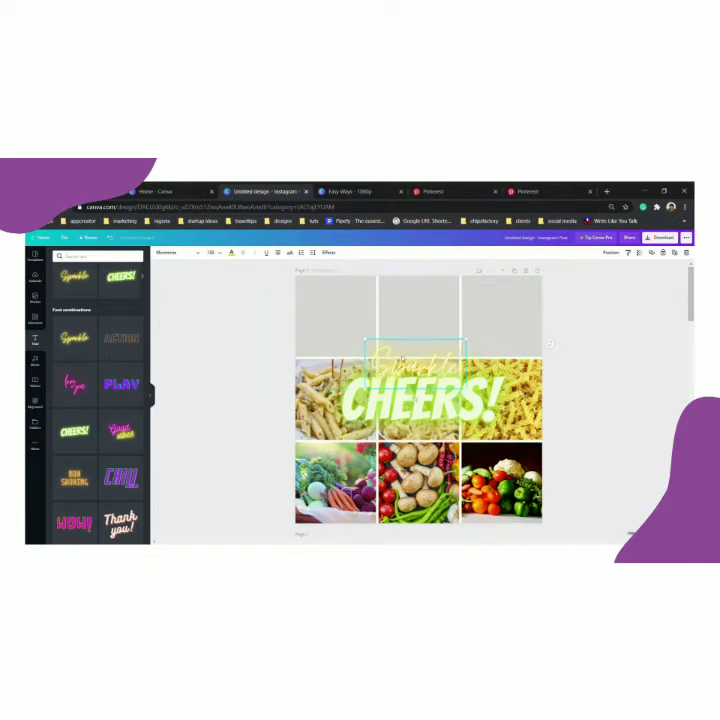
{"action": "left_click_drag", "start_coordinate": [419, 366], "coordinate": [352, 322]}
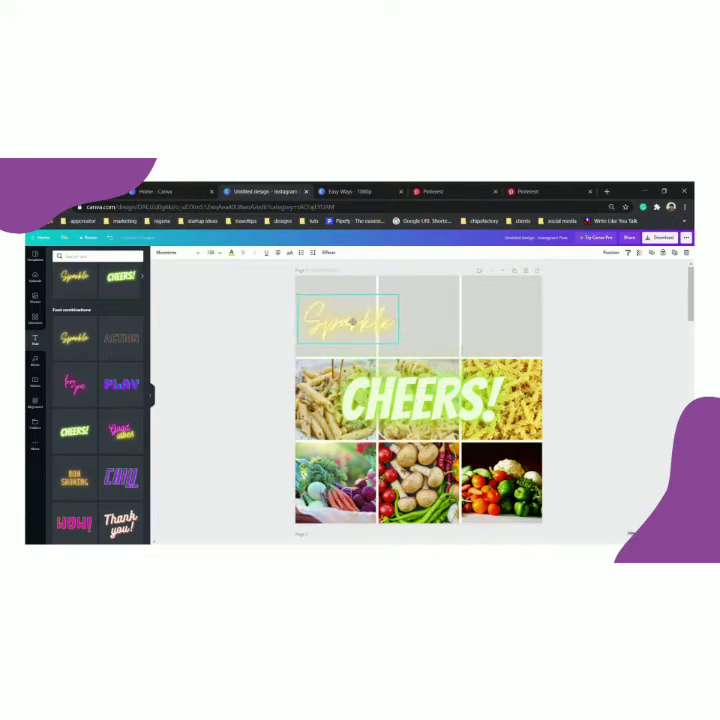
{"action": "left_click_drag", "start_coordinate": [402, 321], "coordinate": [374, 340]}
Shrink the "CHEERS!" text and fit it inside the middle grey square.
{"action": "left_click", "coordinate": [411, 400]}
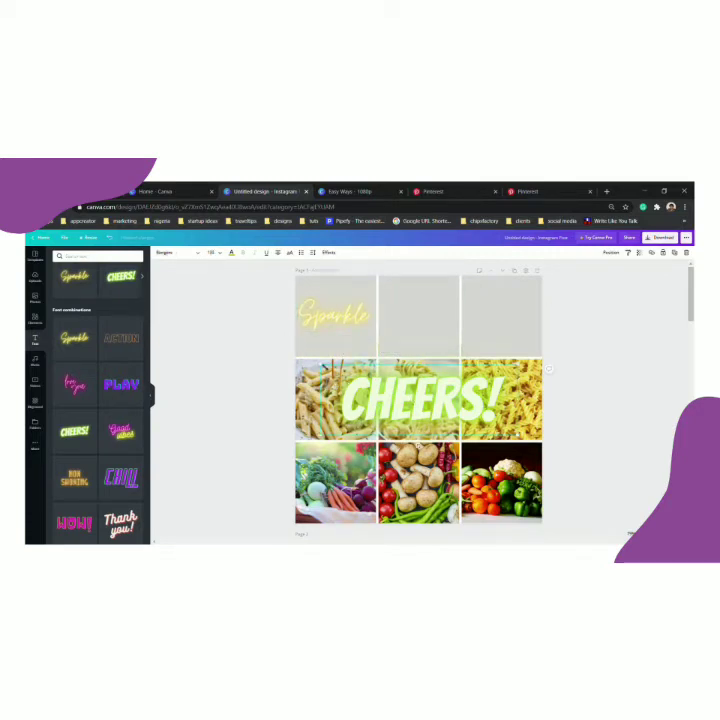
{"action": "left_click_drag", "start_coordinate": [296, 368], "coordinate": [398, 320]}
{"action": "left_click_drag", "start_coordinate": [467, 337], "coordinate": [459, 330]}
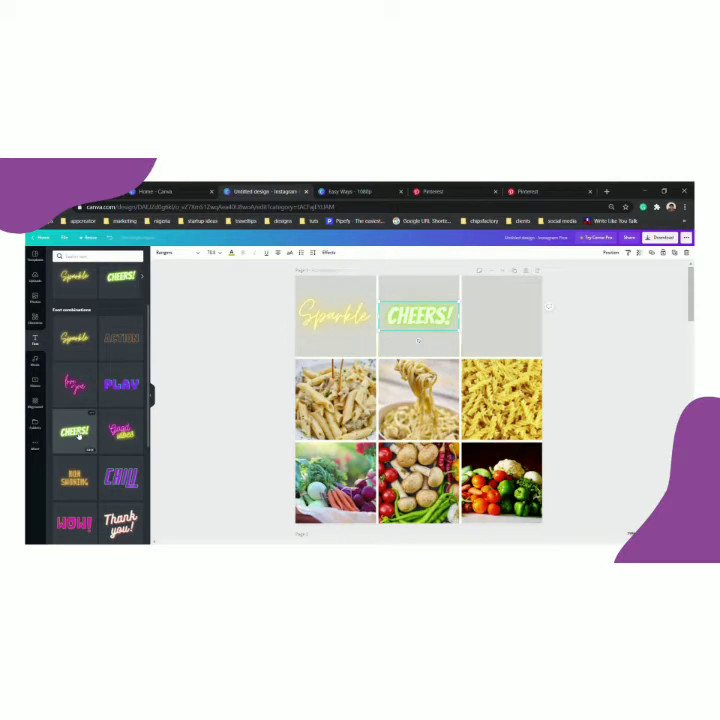
Add the "Thank you!" font combination and fit it at a reduced size inside the third grey square.
{"action": "scroll", "coordinate": [75, 430], "scroll_direction": "down", "scroll_amount": 2}
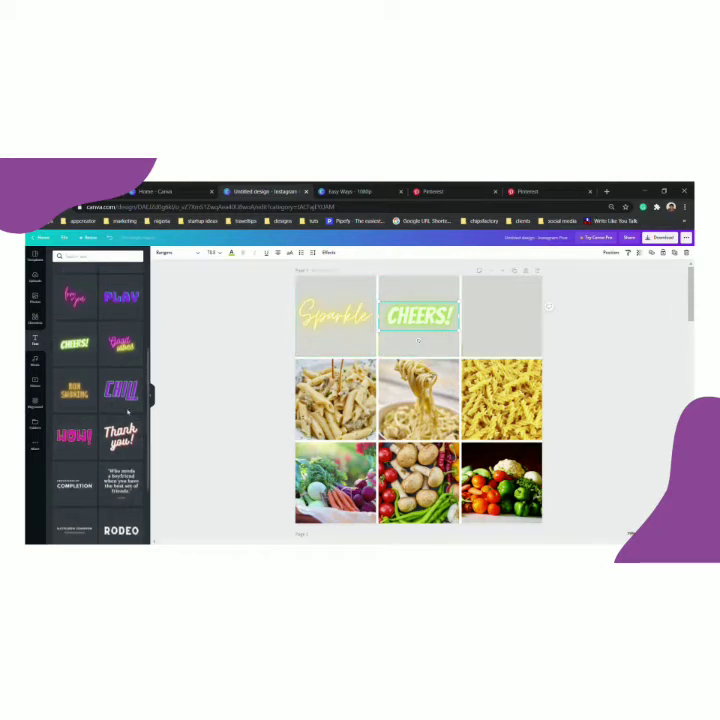
{"action": "left_click", "coordinate": [122, 436]}
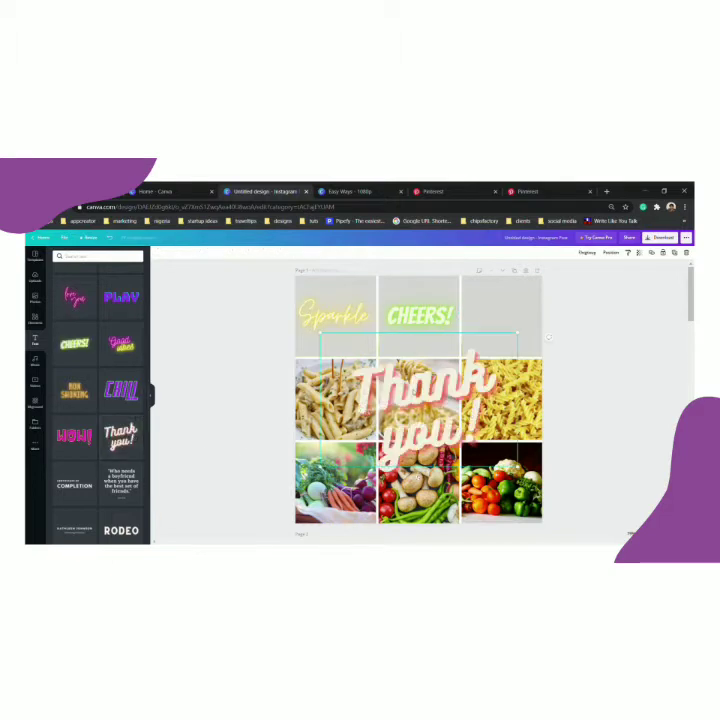
{"action": "left_click_drag", "start_coordinate": [325, 338], "coordinate": [494, 323]}
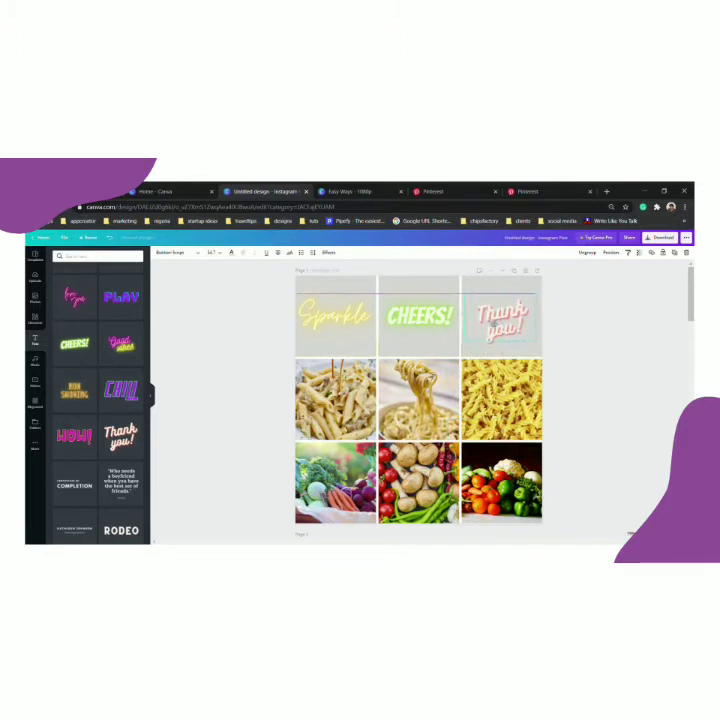
{"action": "left_click", "coordinate": [591, 376]}
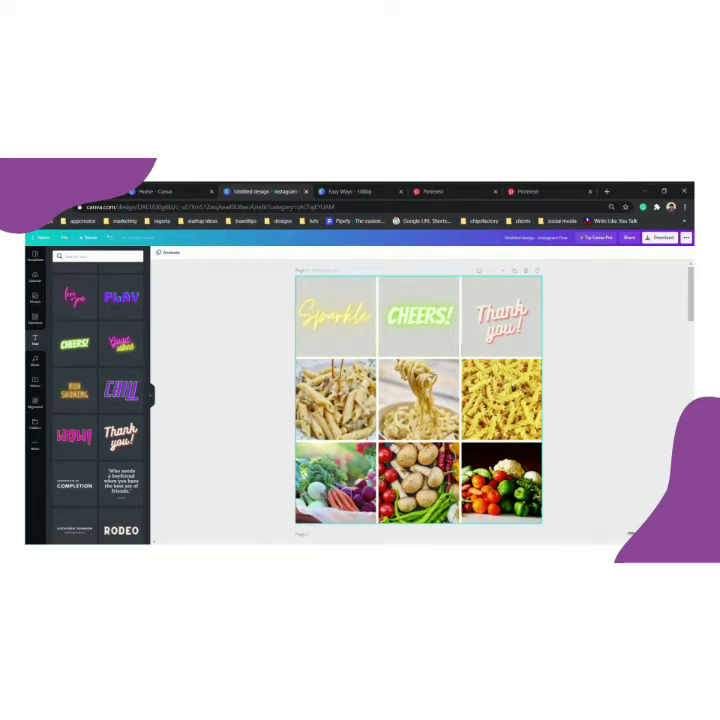
Look through the design's pages below the grid and check the page selection in the download options.
{"action": "scroll", "coordinate": [510, 385], "scroll_direction": "down", "scroll_amount": 8}
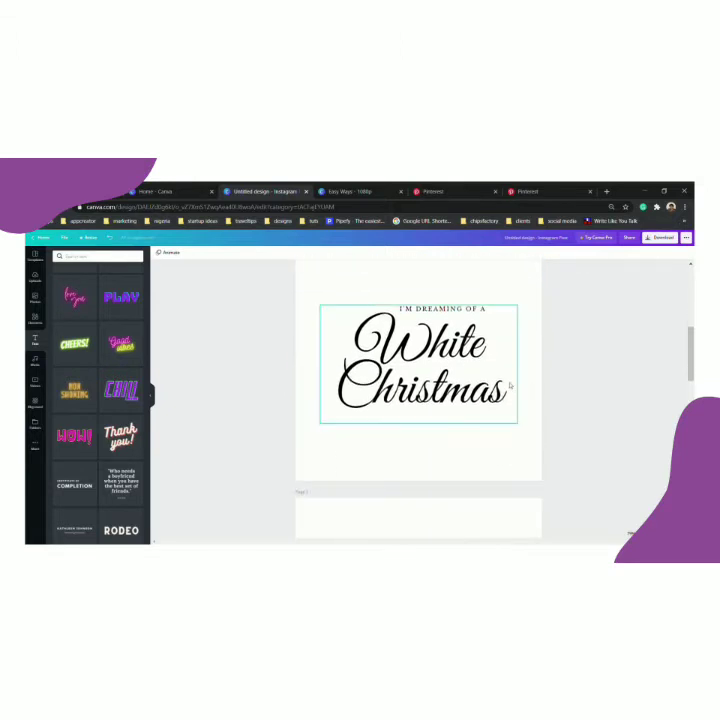
{"action": "scroll", "coordinate": [510, 385], "scroll_direction": "down", "scroll_amount": 5}
{"action": "scroll", "coordinate": [510, 385], "scroll_direction": "up", "scroll_amount": 3}
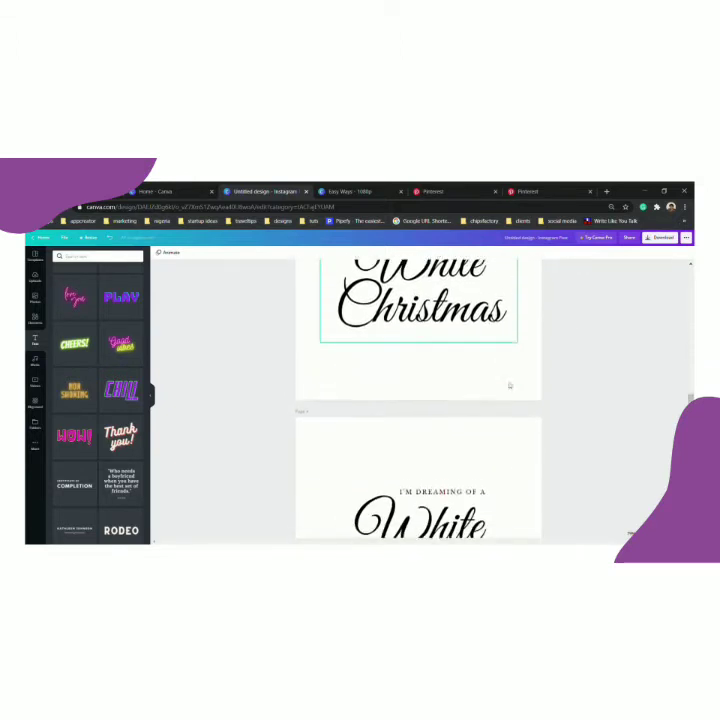
{"action": "scroll", "coordinate": [509, 385], "scroll_direction": "down", "scroll_amount": 1}
{"action": "scroll", "coordinate": [509, 385], "scroll_direction": "down", "scroll_amount": 1}
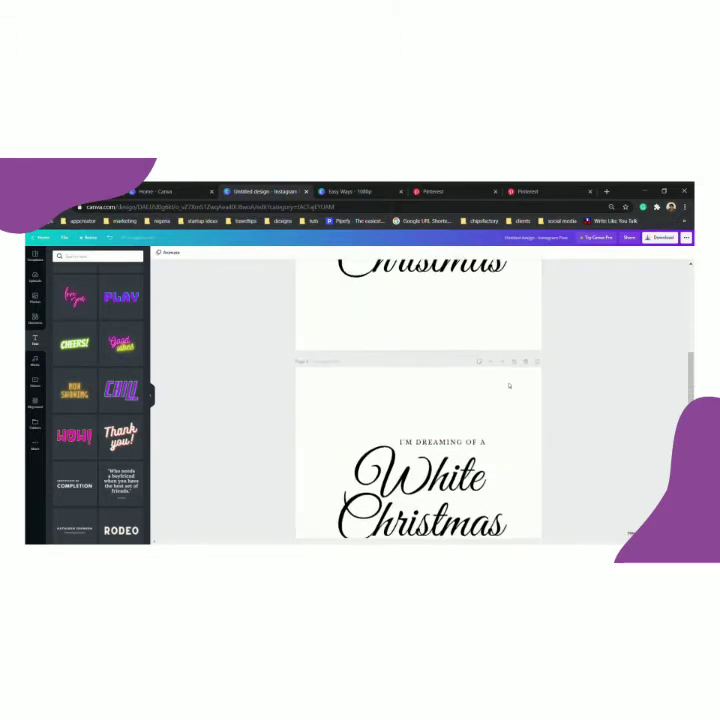
{"action": "scroll", "coordinate": [509, 385], "scroll_direction": "up", "scroll_amount": 8}
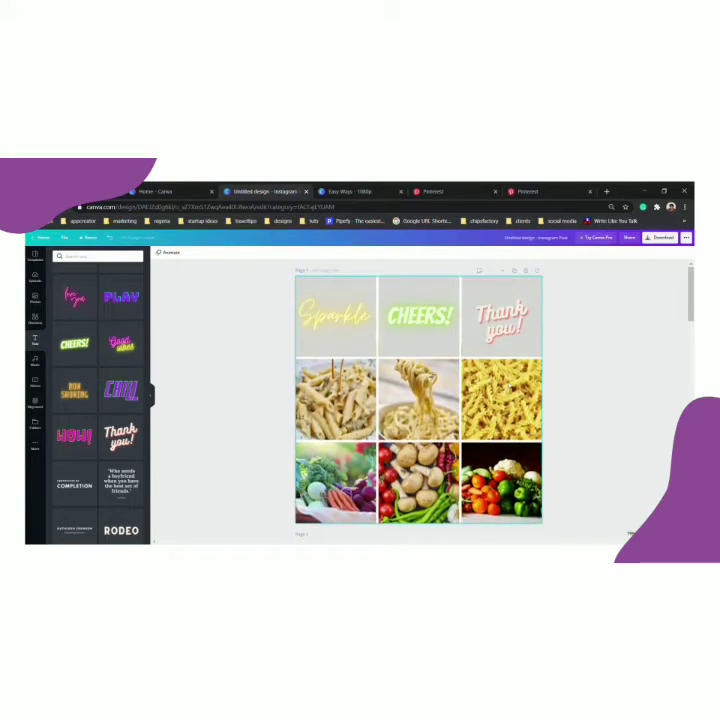
{"action": "left_click", "coordinate": [658, 238]}
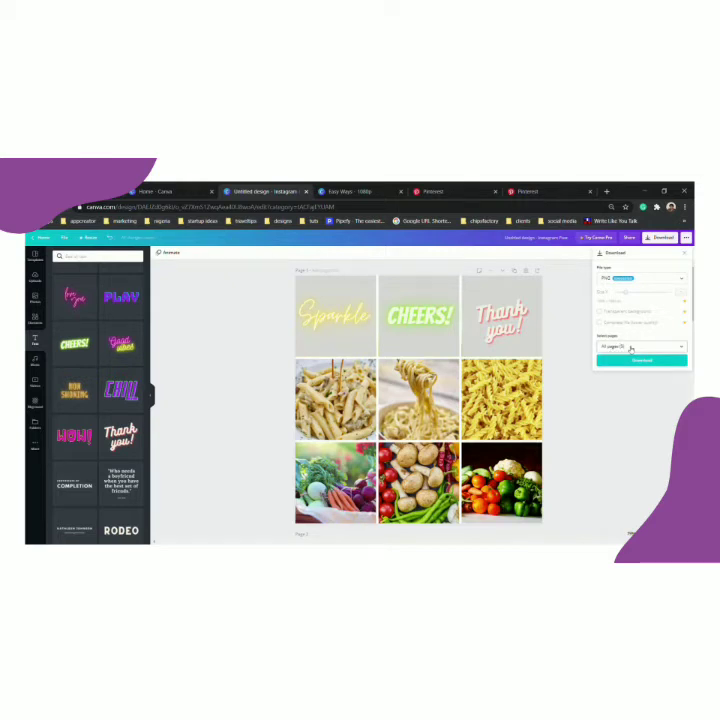
Duplicate the full-page noodle photo page several times to add more pages to the design.
{"action": "scroll", "coordinate": [549, 426], "scroll_direction": "down", "scroll_amount": 5}
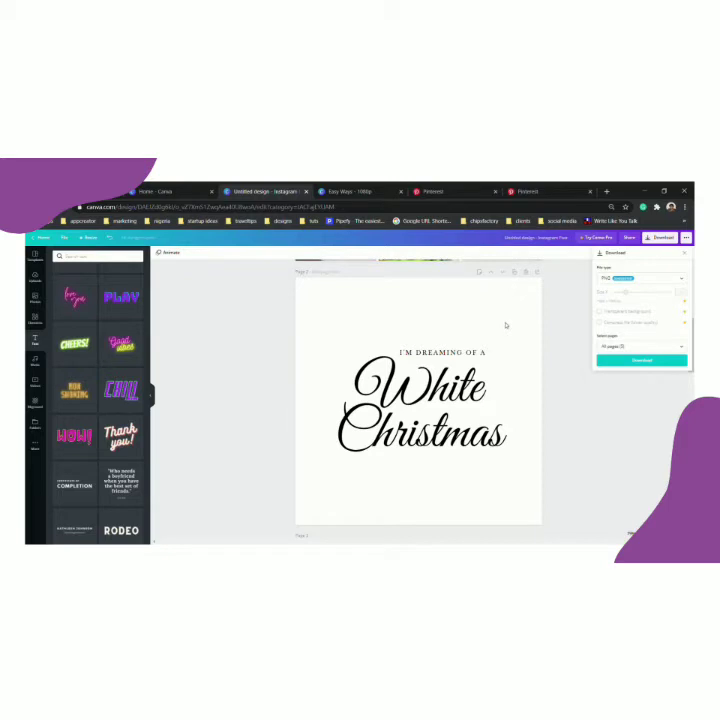
{"action": "scroll", "coordinate": [506, 325], "scroll_direction": "down", "scroll_amount": 2}
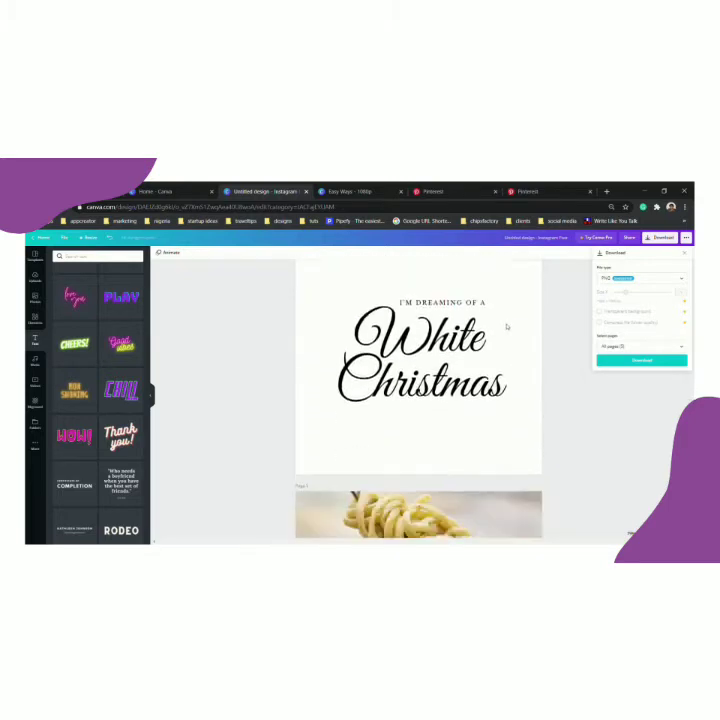
{"action": "scroll", "coordinate": [506, 325], "scroll_direction": "down", "scroll_amount": 5}
{"action": "scroll", "coordinate": [506, 326], "scroll_direction": "up", "scroll_amount": 2}
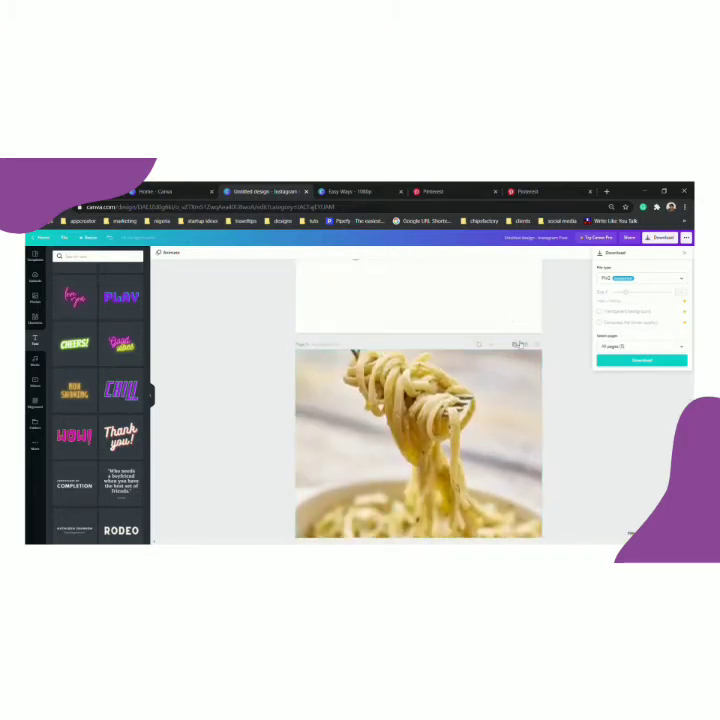
{"action": "left_click", "coordinate": [517, 344]}
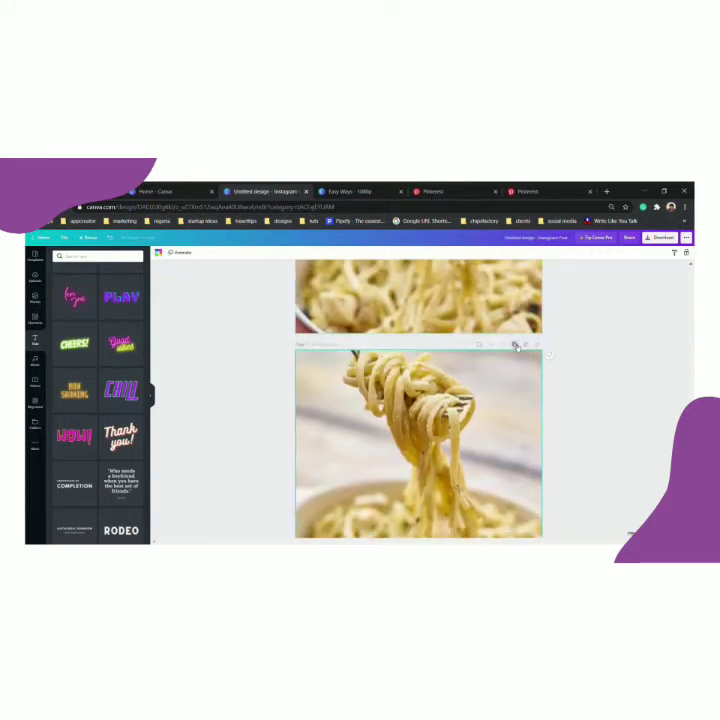
{"action": "scroll", "coordinate": [515, 347], "scroll_direction": "down", "scroll_amount": 1}
{"action": "left_click", "coordinate": [516, 346]}
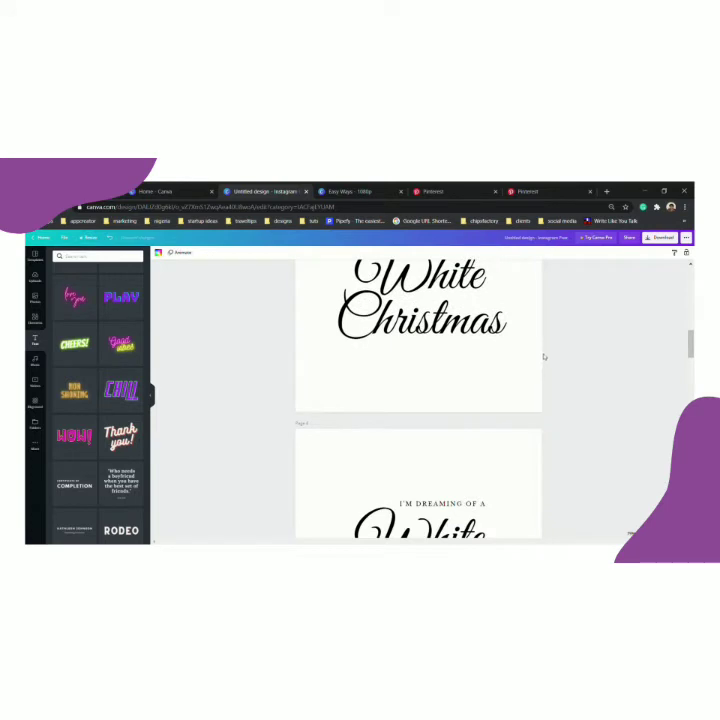
Review the pages after duplication and give page 2, the first one below the photo grid, a title.
{"action": "scroll", "coordinate": [543, 367], "scroll_direction": "down", "scroll_amount": 10}
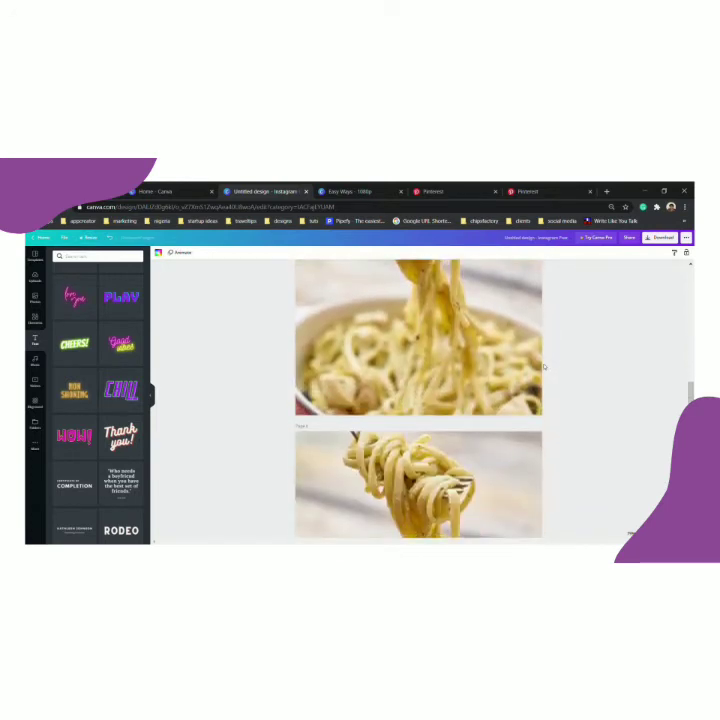
{"action": "scroll", "coordinate": [543, 367], "scroll_direction": "up", "scroll_amount": 10}
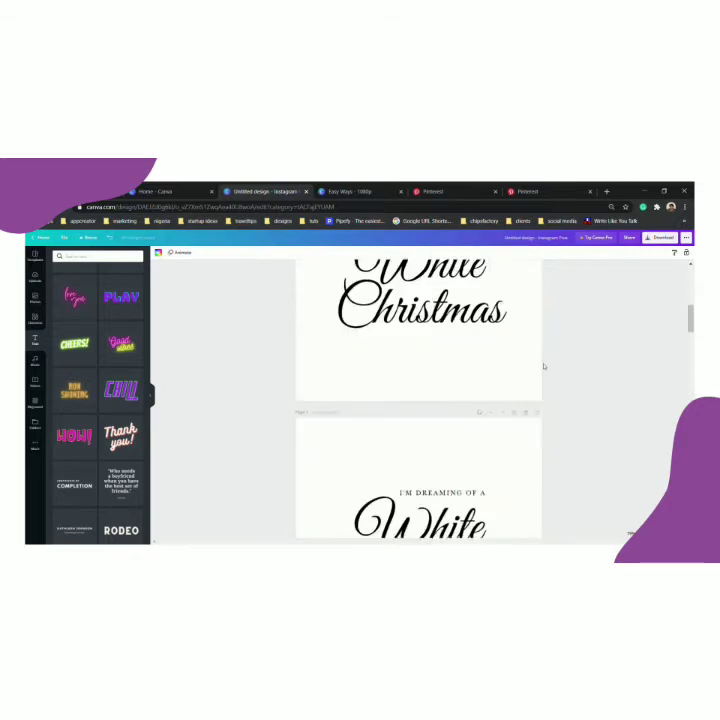
{"action": "scroll", "coordinate": [607, 352], "scroll_direction": "up", "scroll_amount": 2}
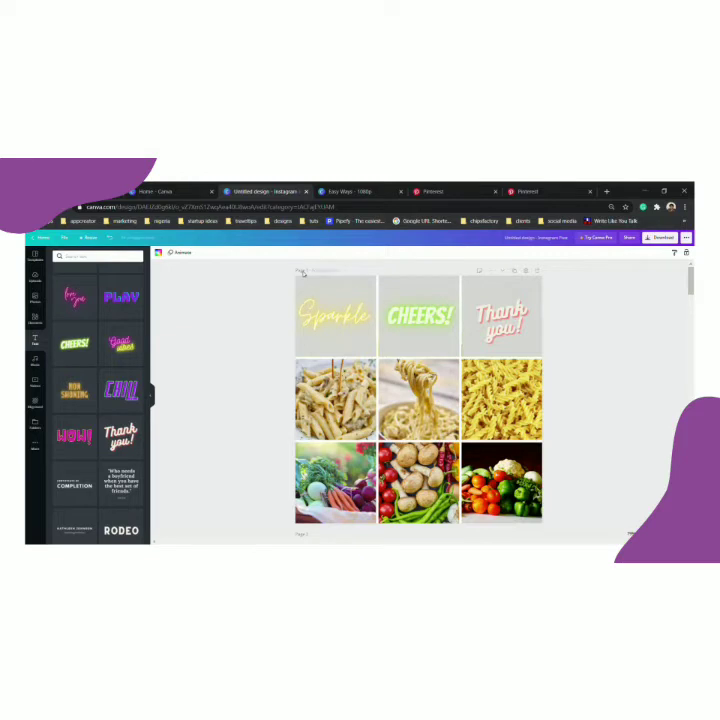
{"action": "scroll", "coordinate": [299, 400], "scroll_direction": "down", "scroll_amount": 2}
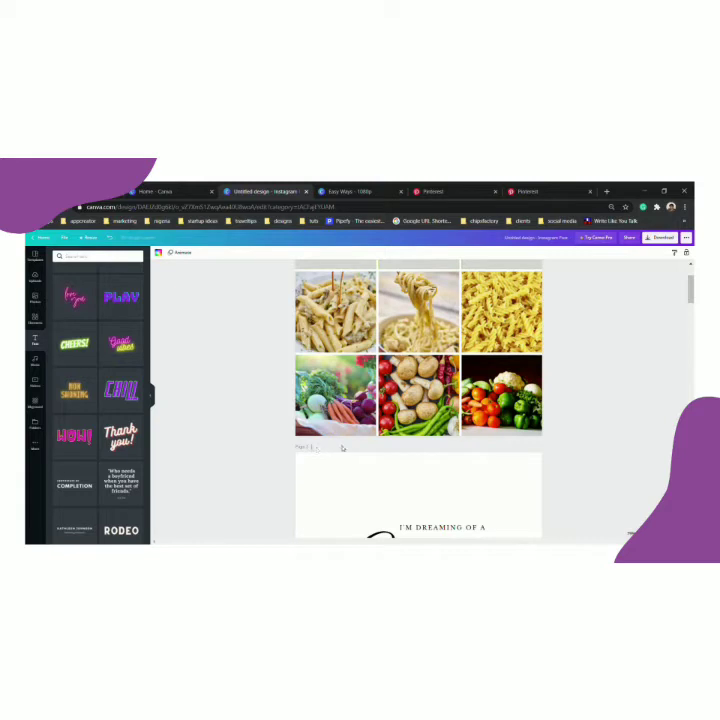
{"action": "scroll", "coordinate": [320, 449], "scroll_direction": "down", "scroll_amount": 1}
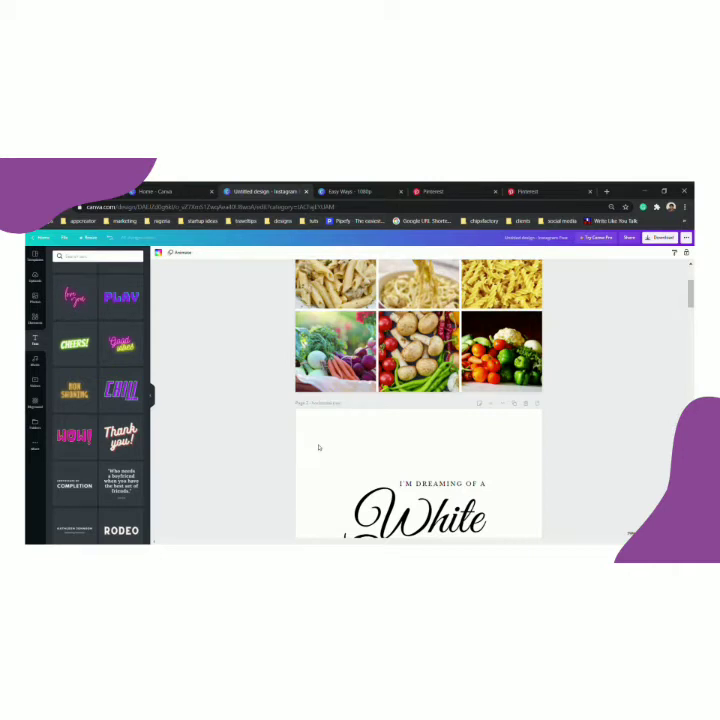
{"action": "scroll", "coordinate": [319, 447], "scroll_direction": "down", "scroll_amount": 2}
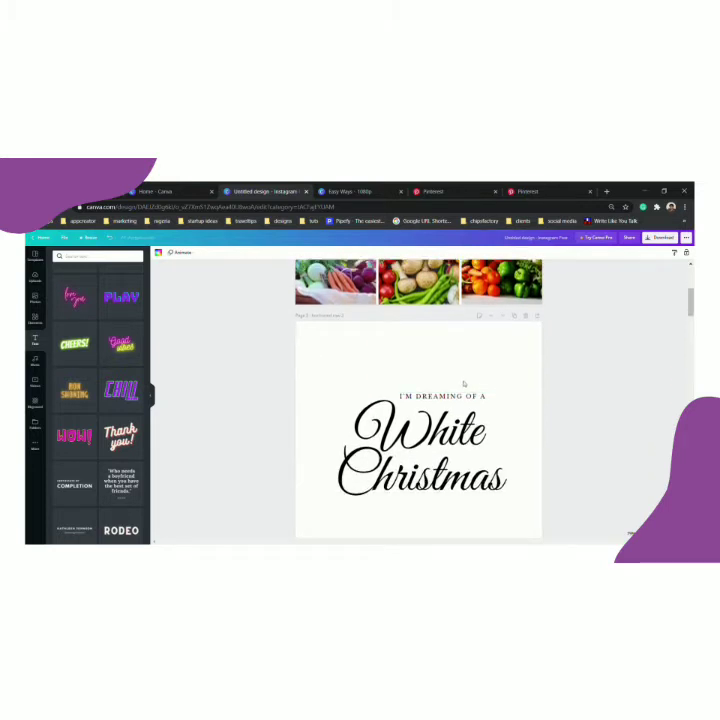
{"action": "scroll", "coordinate": [466, 381], "scroll_direction": "up", "scroll_amount": 4}
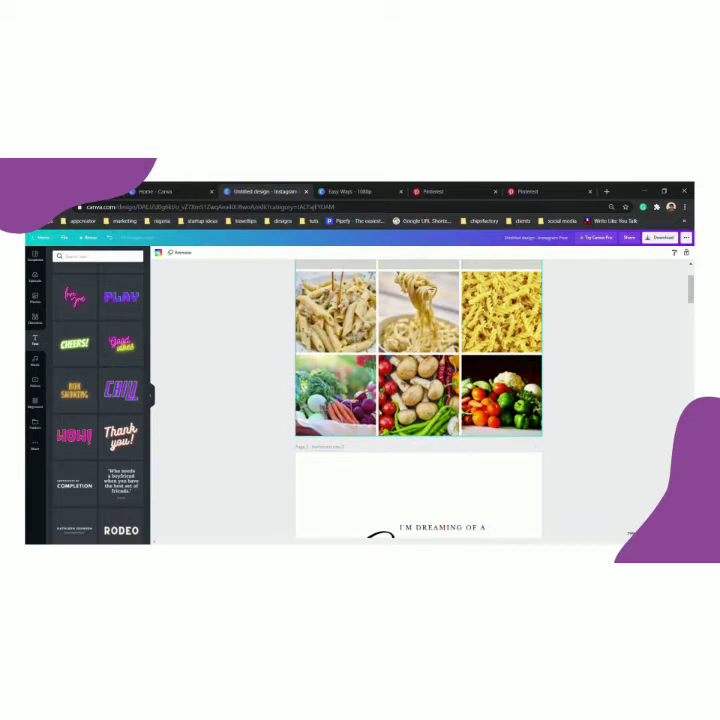
{"action": "scroll", "coordinate": [563, 410], "scroll_direction": "up", "scroll_amount": 2}
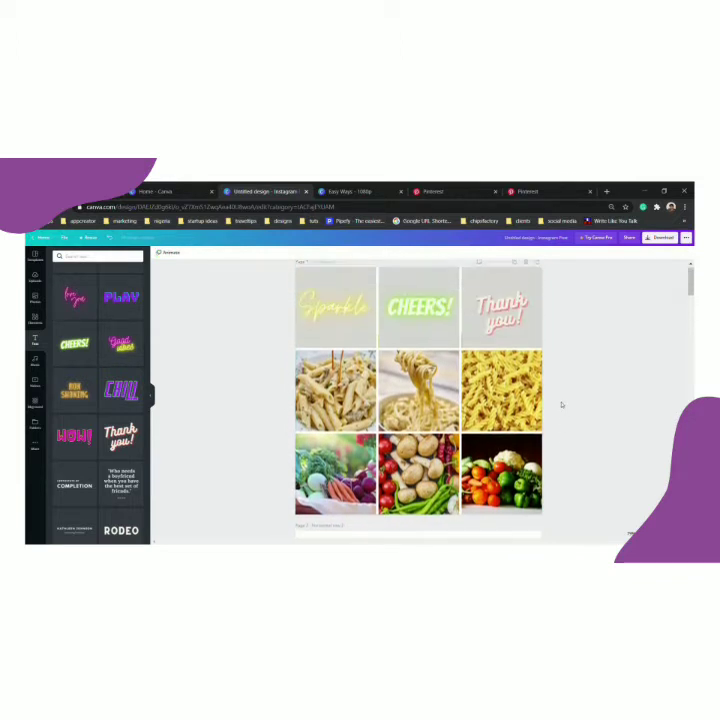
Restrict the page selection of the PNG download to pages 2, 3 and 4.
{"action": "left_click", "coordinate": [663, 238]}
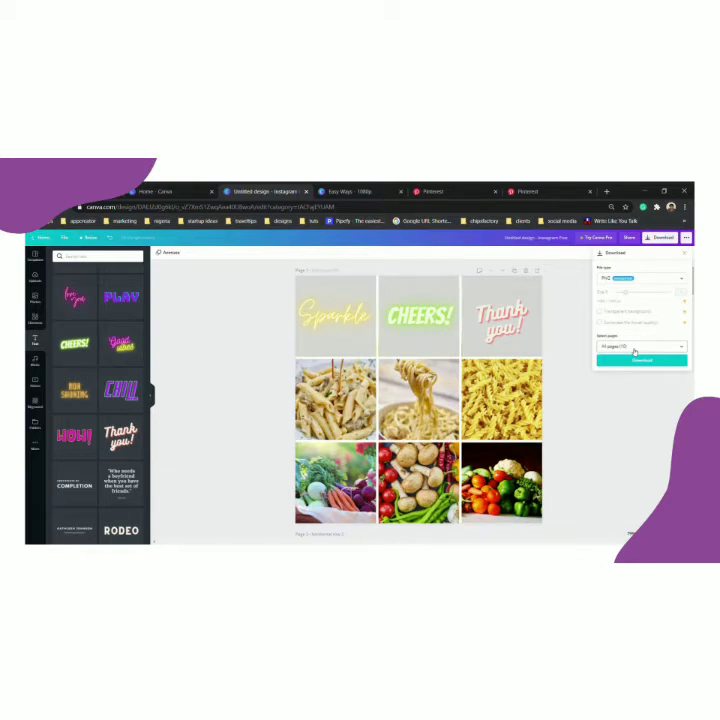
{"action": "left_click", "coordinate": [633, 349]}
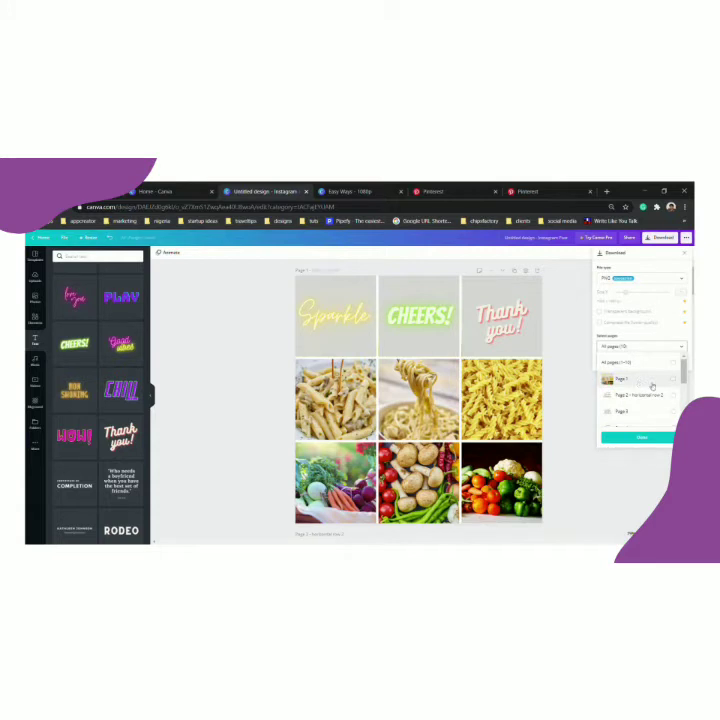
{"action": "scroll", "coordinate": [651, 386], "scroll_direction": "down", "scroll_amount": 3}
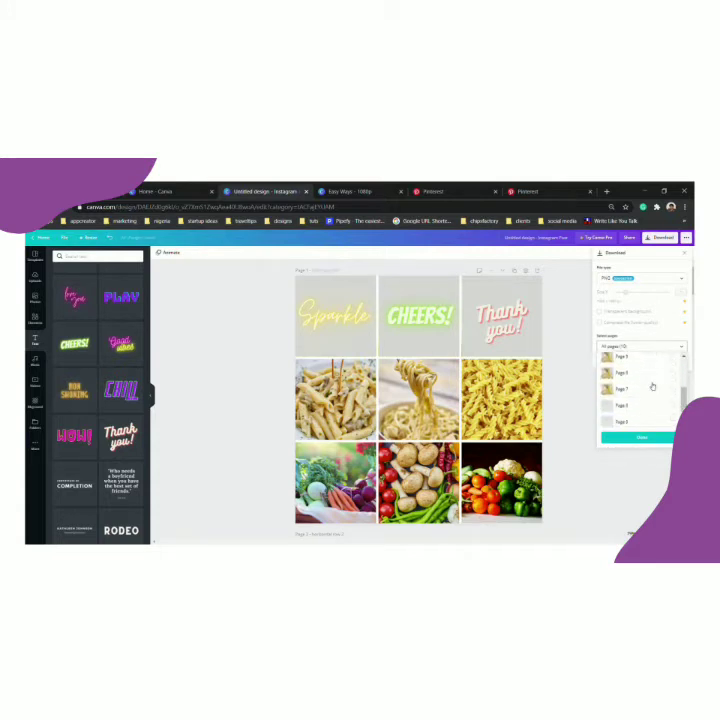
{"action": "scroll", "coordinate": [665, 375], "scroll_direction": "up", "scroll_amount": 3}
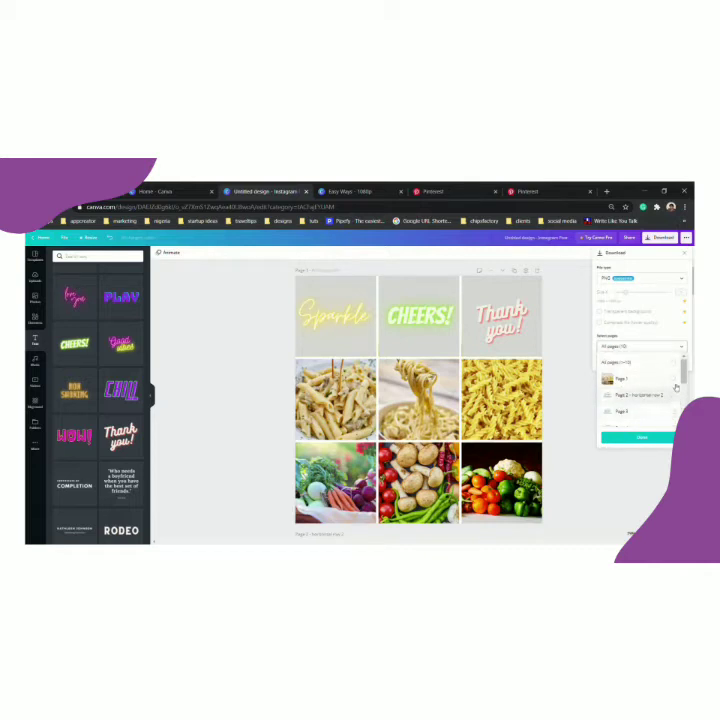
{"action": "left_click", "coordinate": [675, 381]}
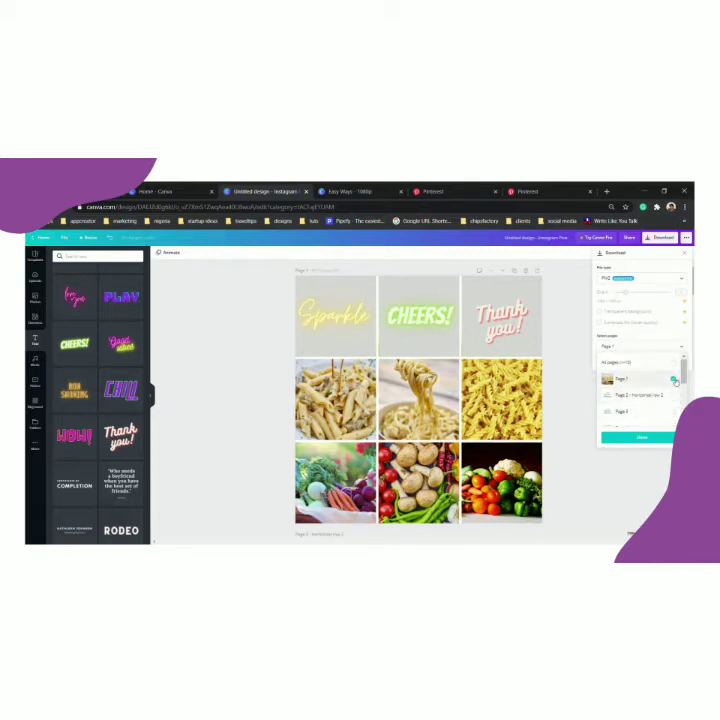
{"action": "scroll", "coordinate": [675, 390], "scroll_direction": "down", "scroll_amount": 2}
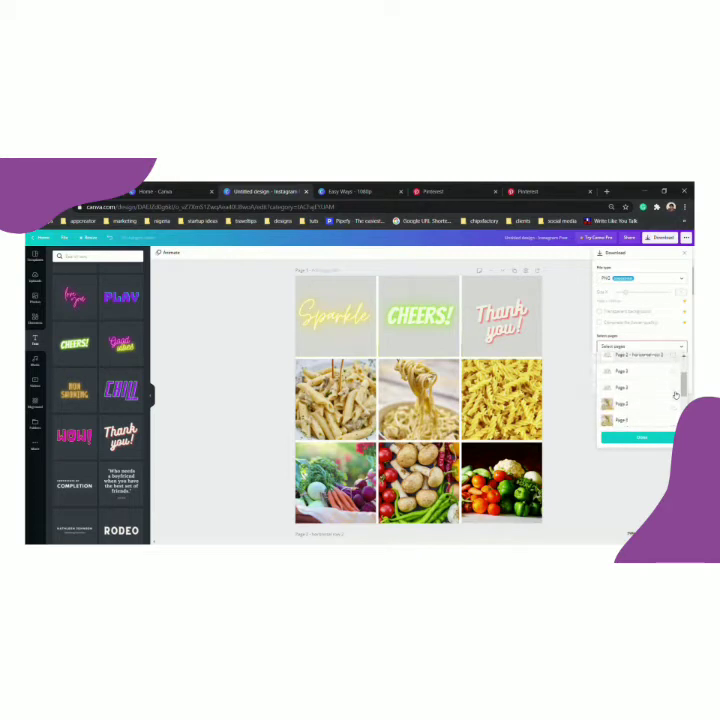
{"action": "scroll", "coordinate": [675, 395], "scroll_direction": "up", "scroll_amount": 2}
{"action": "left_click", "coordinate": [673, 394]}
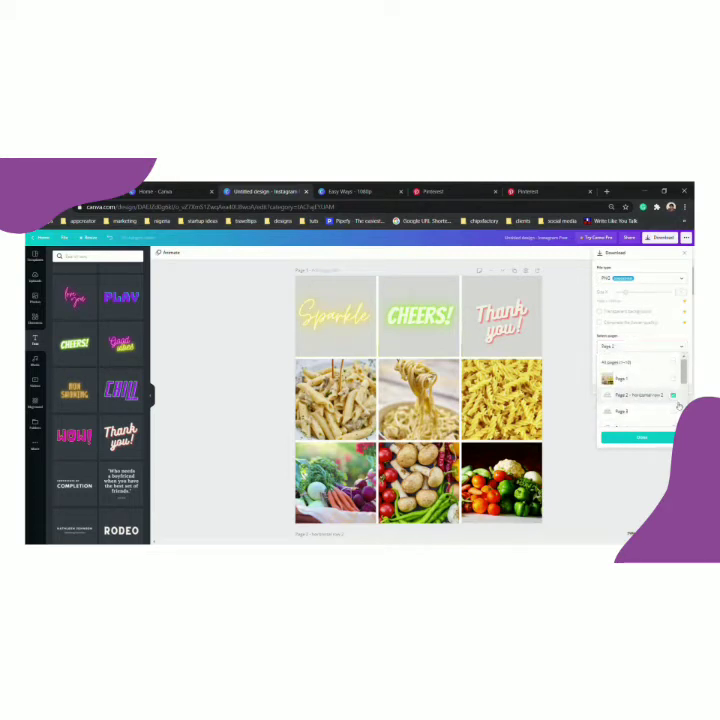
{"action": "scroll", "coordinate": [677, 405], "scroll_direction": "down", "scroll_amount": 1}
{"action": "left_click", "coordinate": [675, 370]}
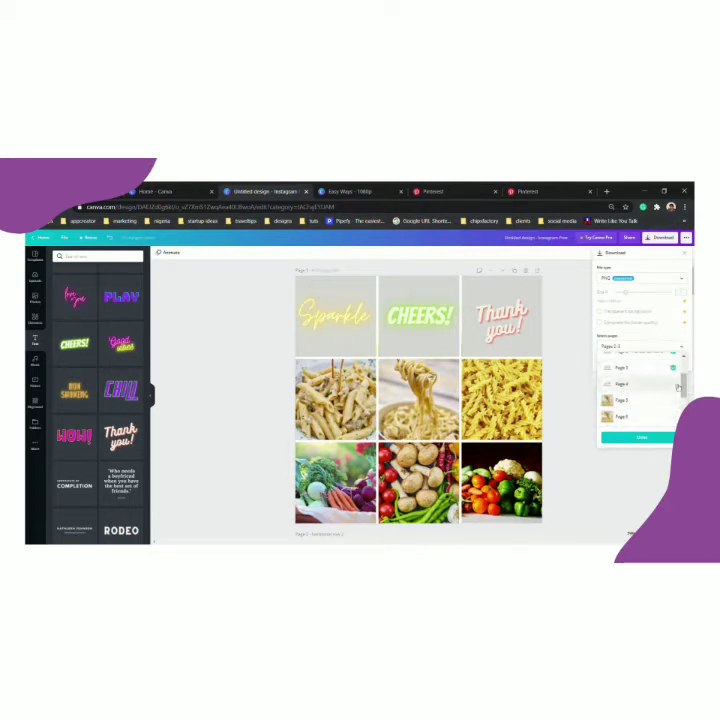
{"action": "left_click", "coordinate": [675, 386]}
{"action": "left_click", "coordinate": [640, 439]}
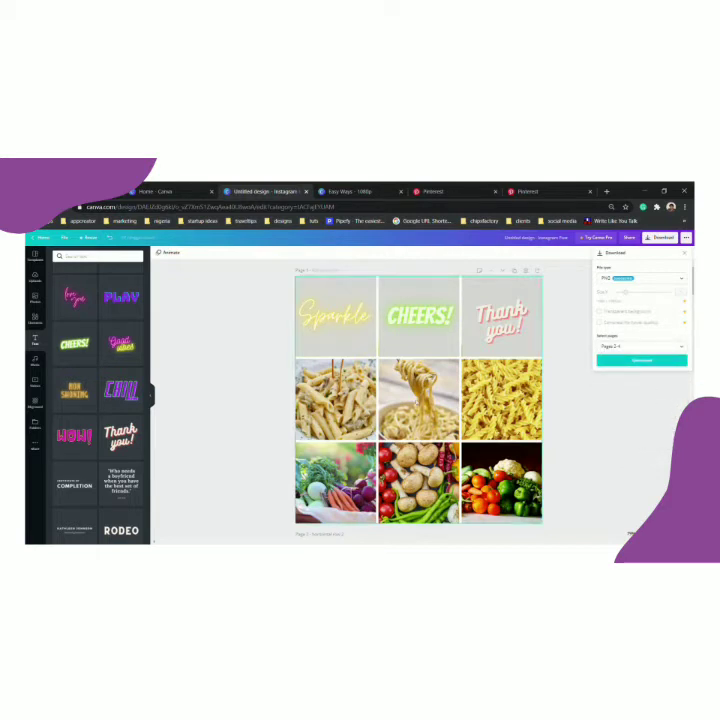
Look over the "White Christmas" pages below the grid, download pages 2-4 as PNG and return to editing.
{"action": "scroll", "coordinate": [447, 416], "scroll_direction": "down", "scroll_amount": 2}
{"action": "scroll", "coordinate": [431, 435], "scroll_direction": "down", "scroll_amount": 1}
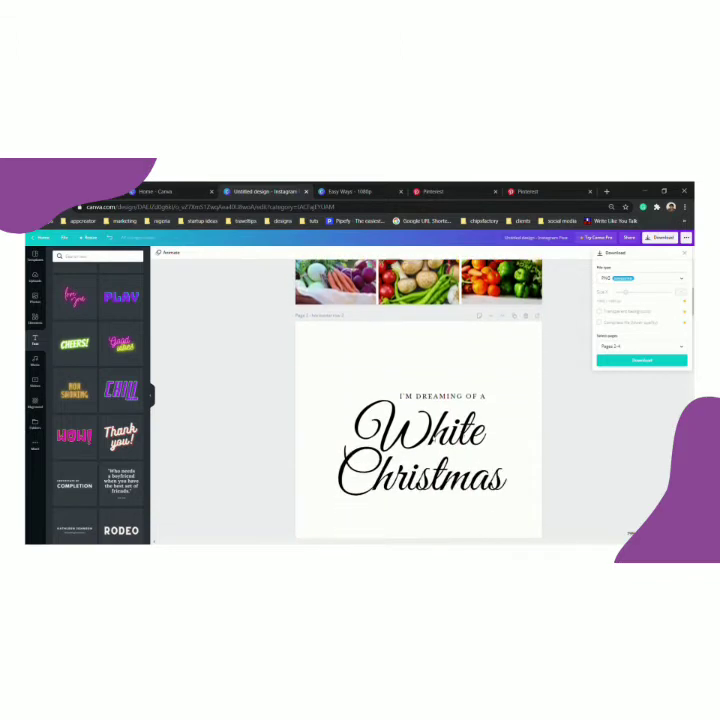
{"action": "scroll", "coordinate": [437, 431], "scroll_direction": "down", "scroll_amount": 3}
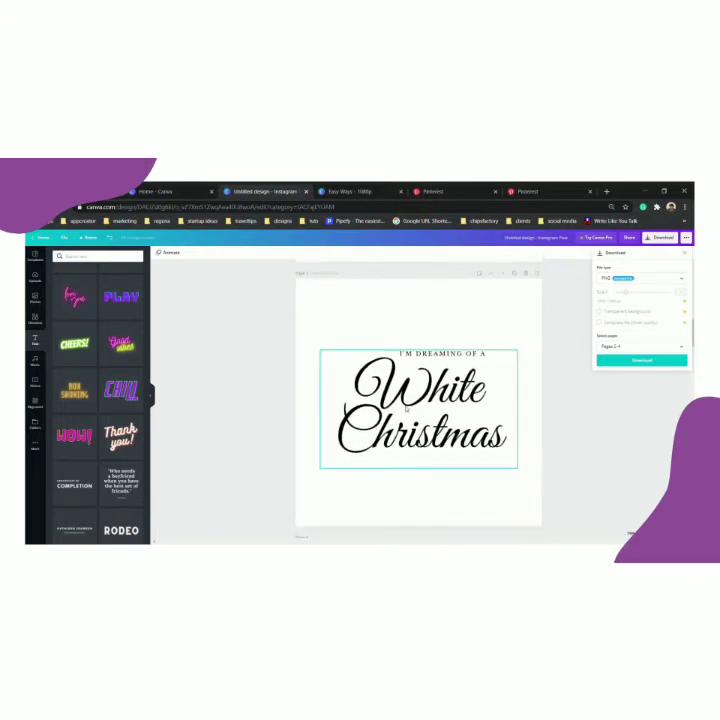
{"action": "left_click", "coordinate": [640, 360]}
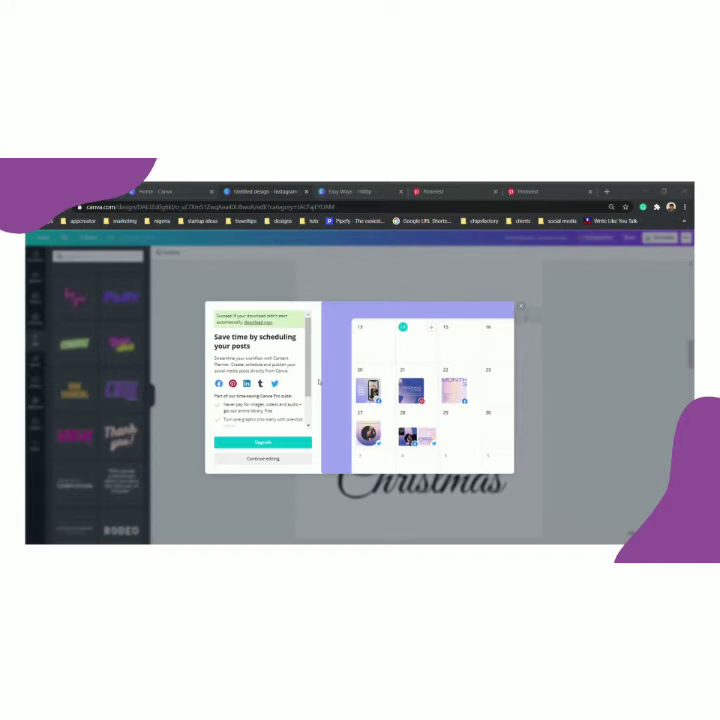
{"action": "left_click", "coordinate": [266, 460]}
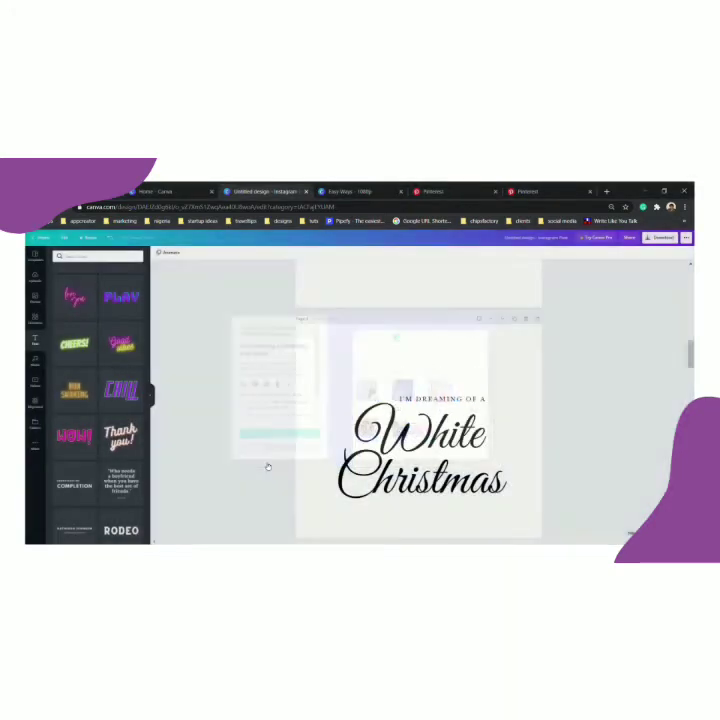
Download all pages of the design as PNG and dismiss the scheduling offer to continue editing.
{"action": "scroll", "coordinate": [454, 421], "scroll_direction": "down", "scroll_amount": 1}
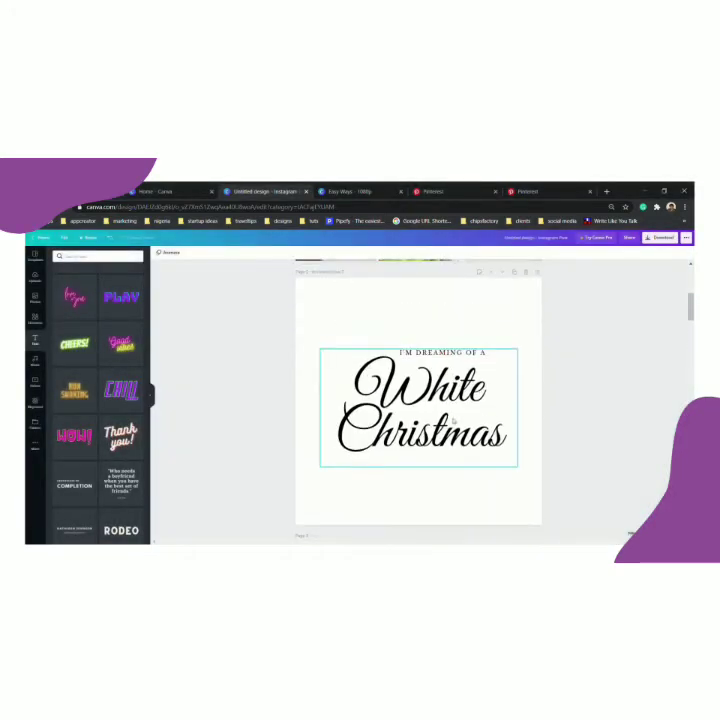
{"action": "scroll", "coordinate": [454, 421], "scroll_direction": "up", "scroll_amount": 5}
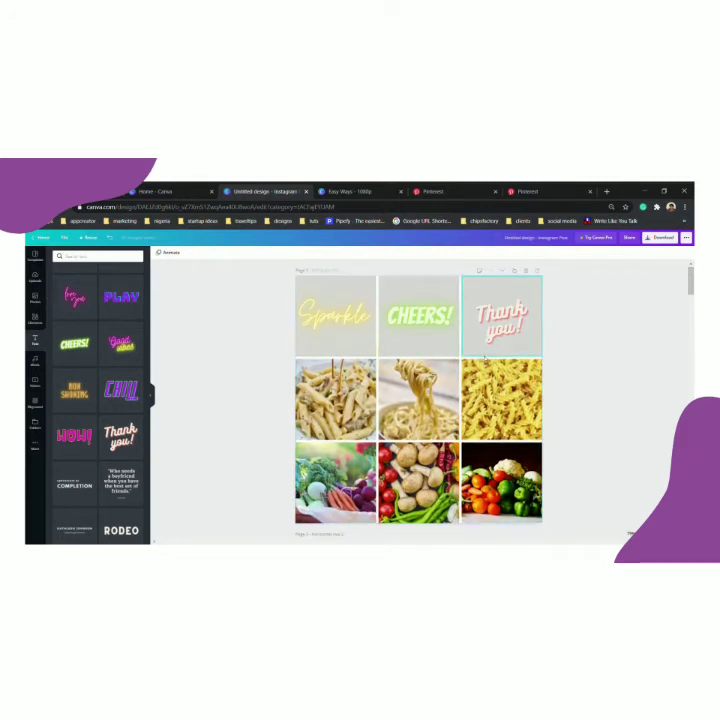
{"action": "left_click", "coordinate": [672, 239]}
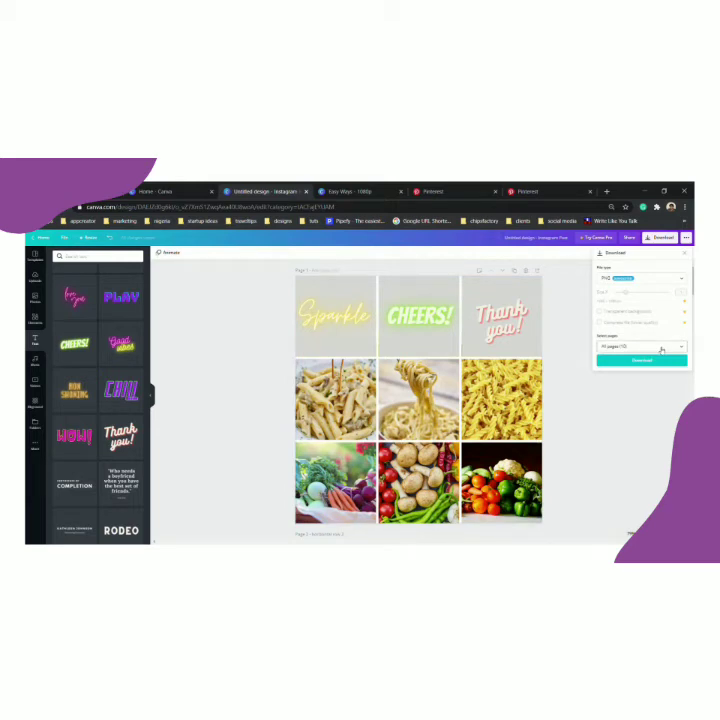
{"action": "left_click", "coordinate": [657, 361]}
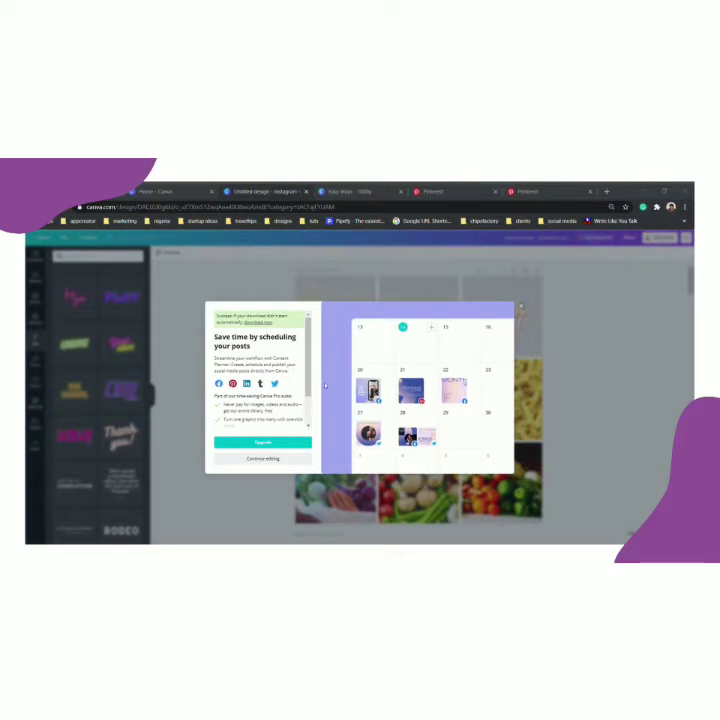
{"action": "left_click", "coordinate": [263, 458]}
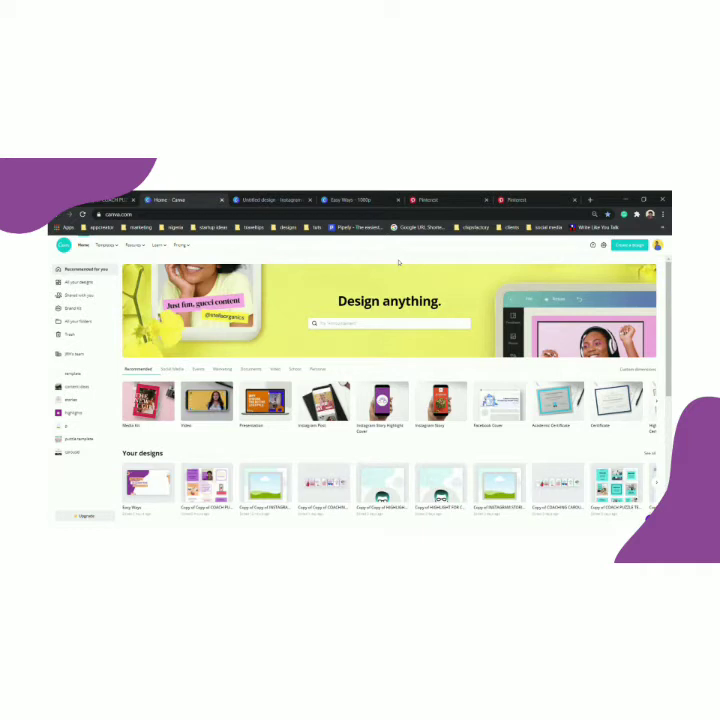
Create a new Canva design with custom dimensions of 1080 × 1080 px.
{"action": "left_click", "coordinate": [625, 245]}
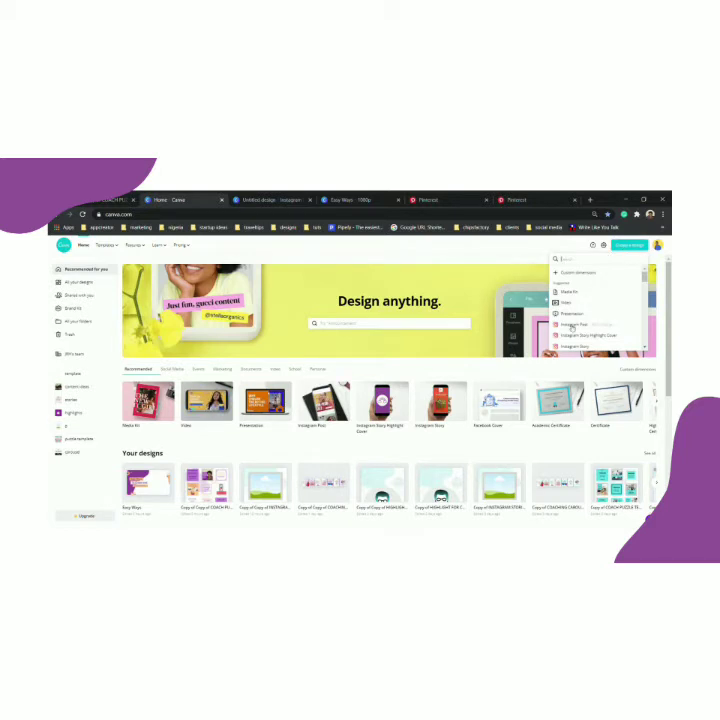
{"action": "left_click", "coordinate": [580, 276]}
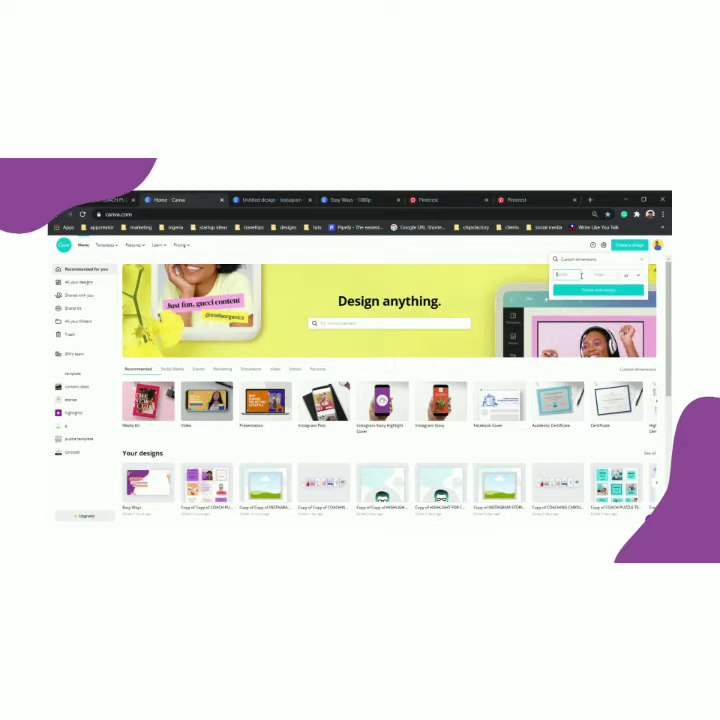
{"action": "left_click", "coordinate": [575, 277]}
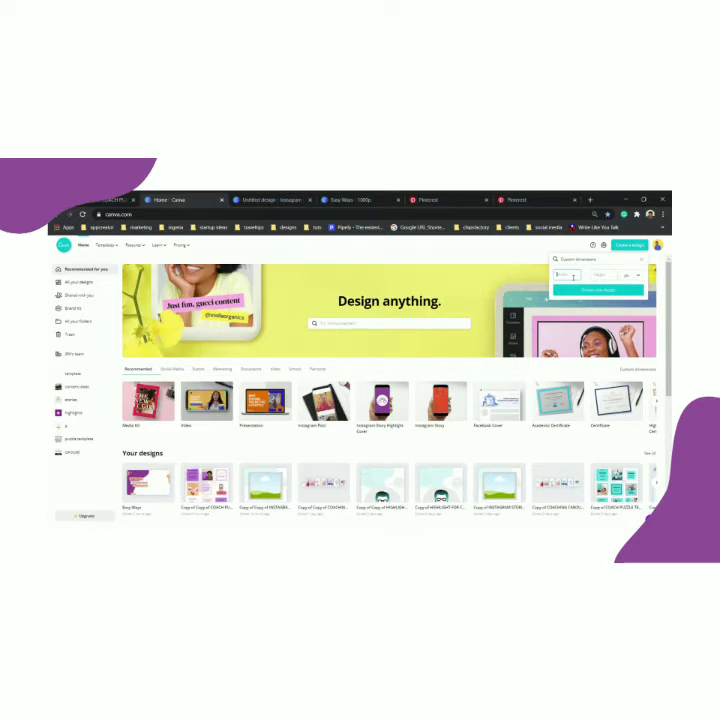
{"action": "type", "text": "3080"}
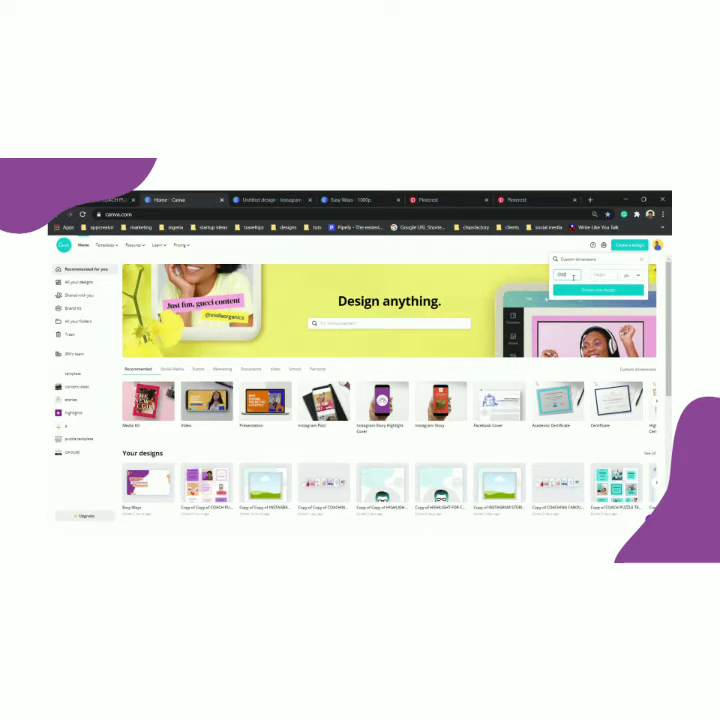
{"action": "left_click", "coordinate": [600, 275]}
{"action": "type", "text": "108"}
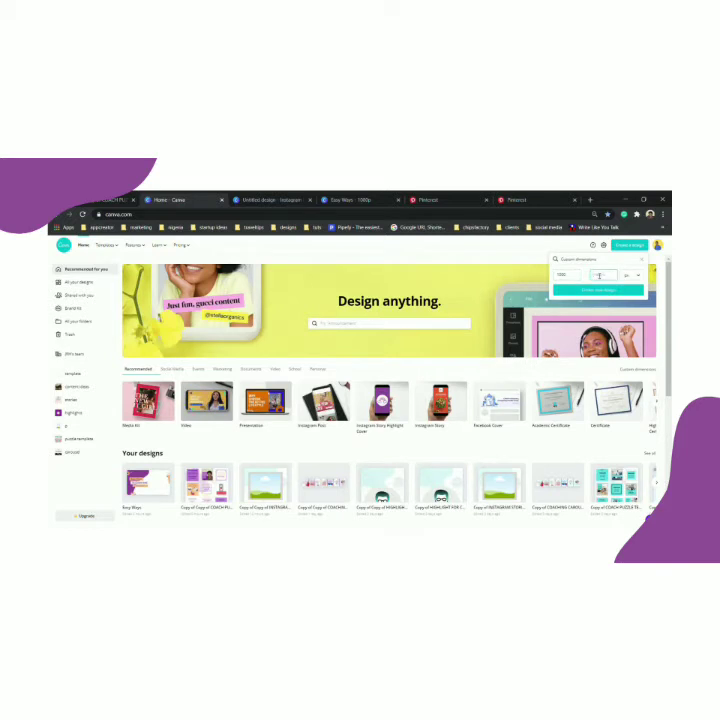
{"action": "type", "text": "0"}
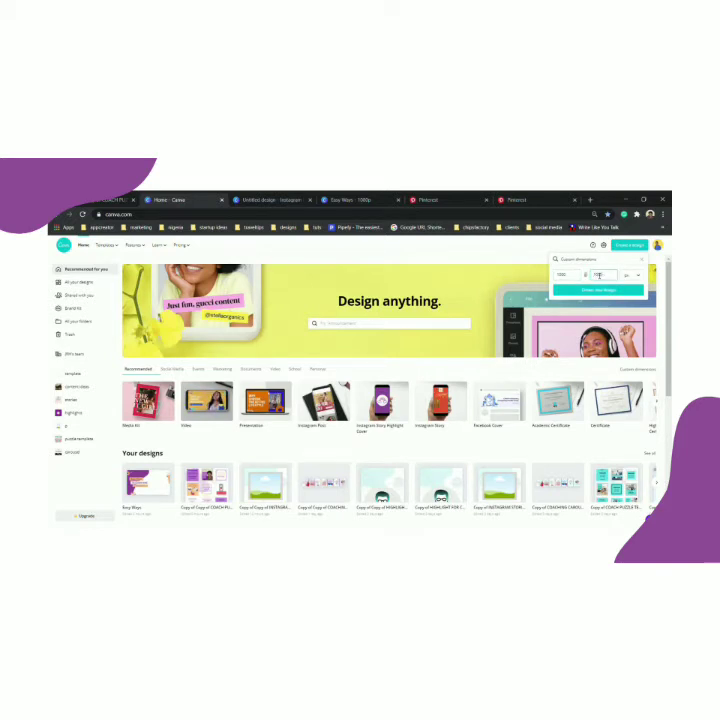
{"action": "left_click", "coordinate": [586, 291]}
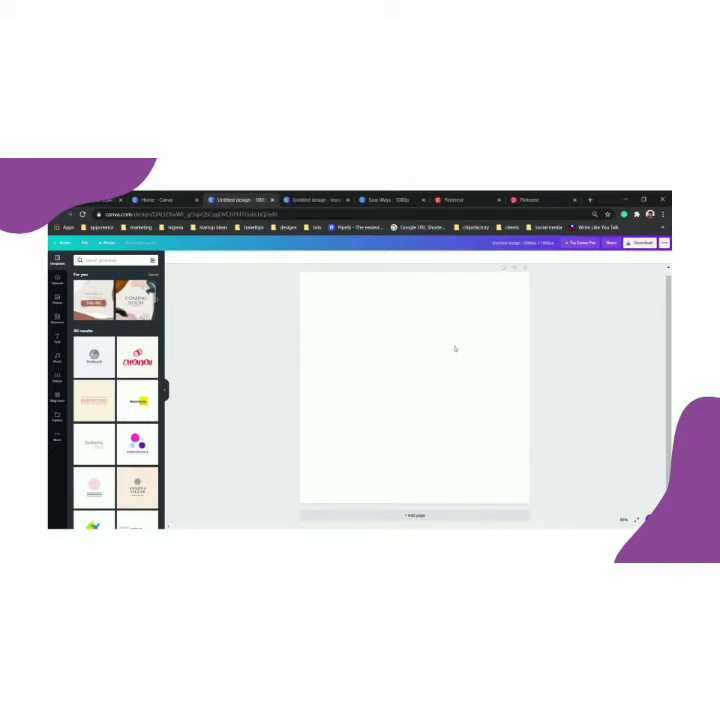
Add the single-cell grid from the elements so it fills the blank page.
{"action": "left_click", "coordinate": [57, 320]}
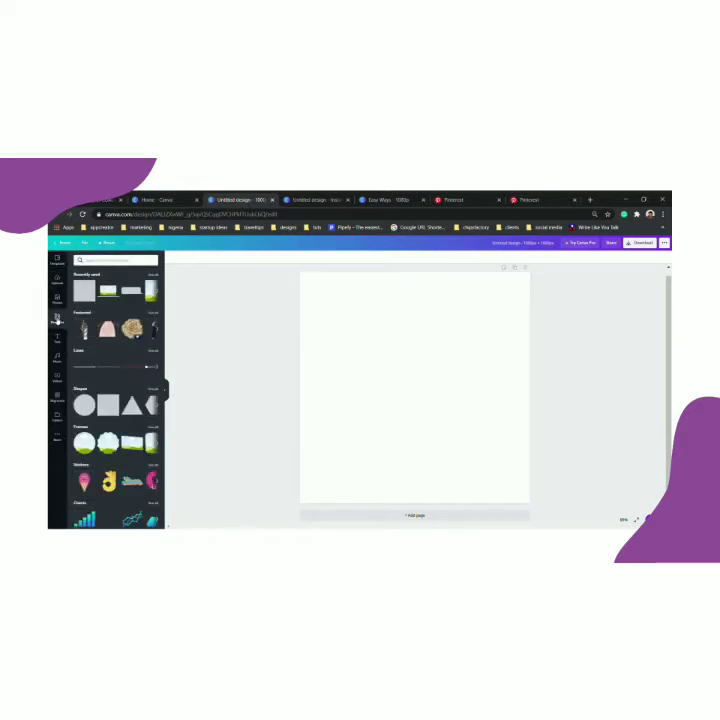
{"action": "scroll", "coordinate": [122, 362], "scroll_direction": "down", "scroll_amount": 5}
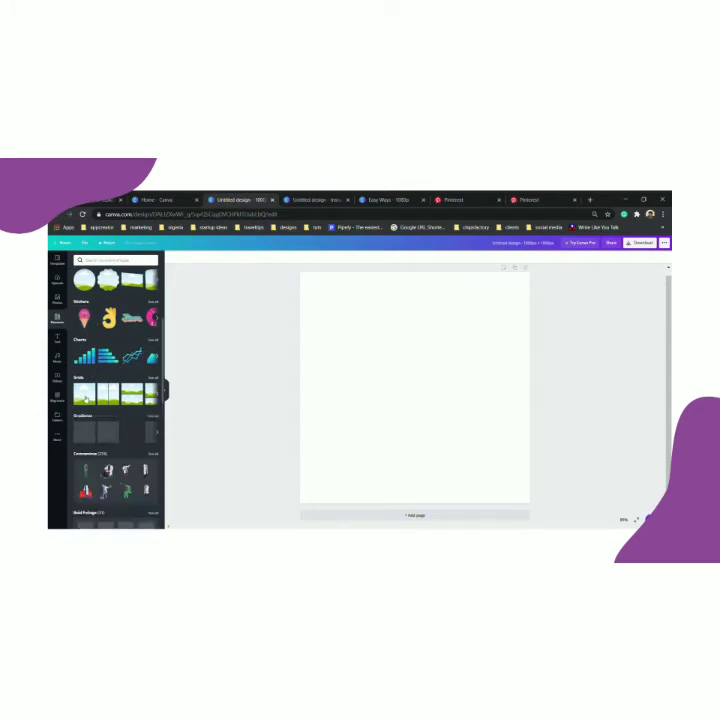
{"action": "left_click", "coordinate": [85, 397]}
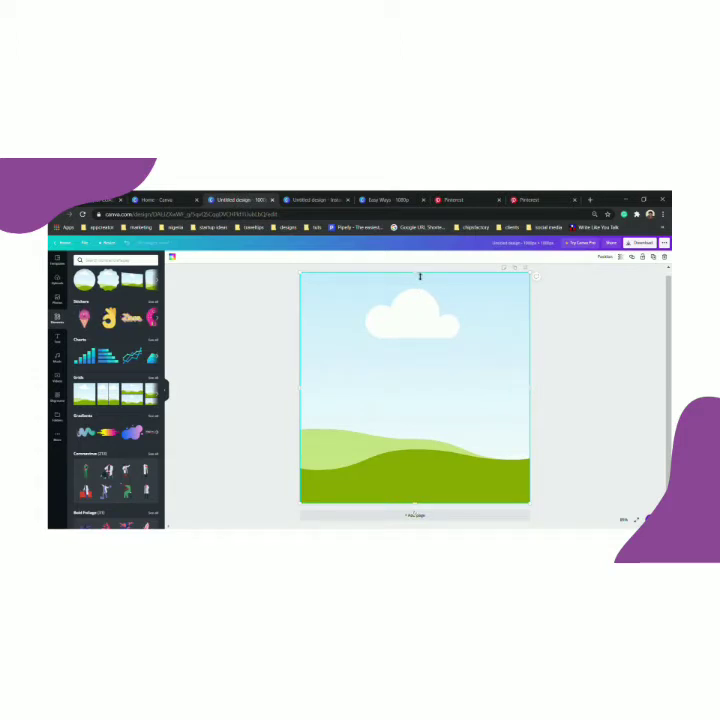
Reduce the grid's height from above and below so it forms a full-width band across the page's middle.
{"action": "mouse_move", "coordinate": [420, 276]}
{"action": "left_mouse_down"}
{"action": "mouse_move", "coordinate": [424, 354]}
{"action": "mouse_move", "coordinate": [424, 299]}
{"action": "left_mouse_up"}
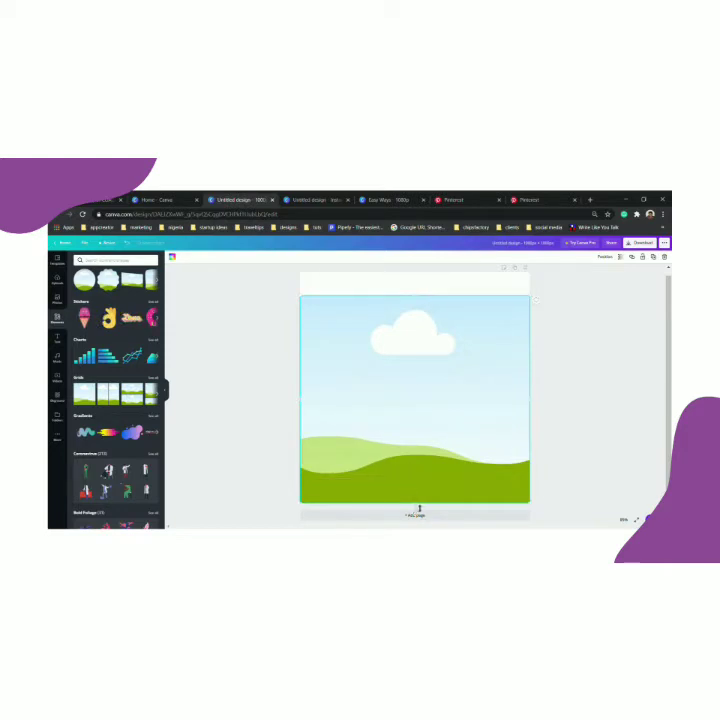
{"action": "left_click_drag", "start_coordinate": [419, 508], "coordinate": [423, 455]}
{"action": "left_click_drag", "start_coordinate": [423, 296], "coordinate": [421, 324]}
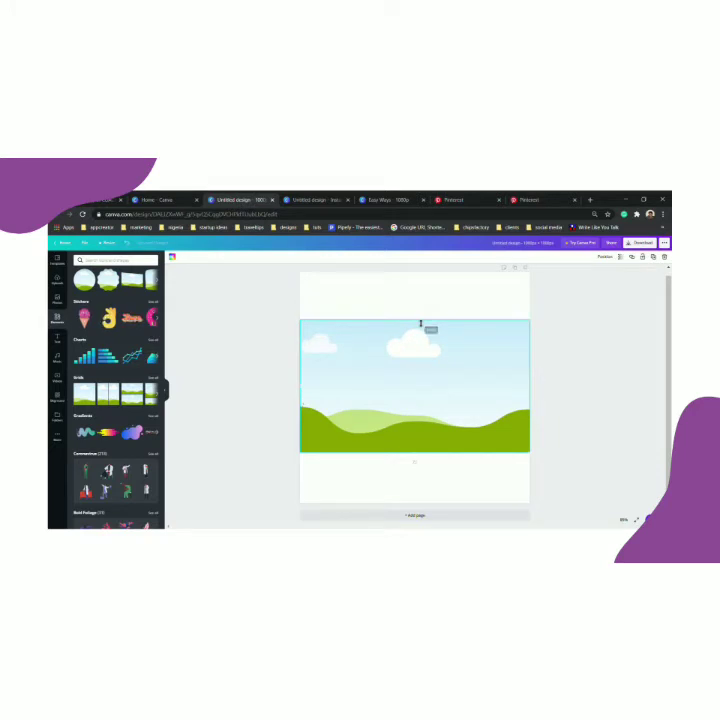
{"action": "left_click_drag", "start_coordinate": [421, 323], "coordinate": [421, 324]}
Browse the stock photos, the uploaded images and the available upload sources for a picture to fill the grid.
{"action": "left_click", "coordinate": [57, 298]}
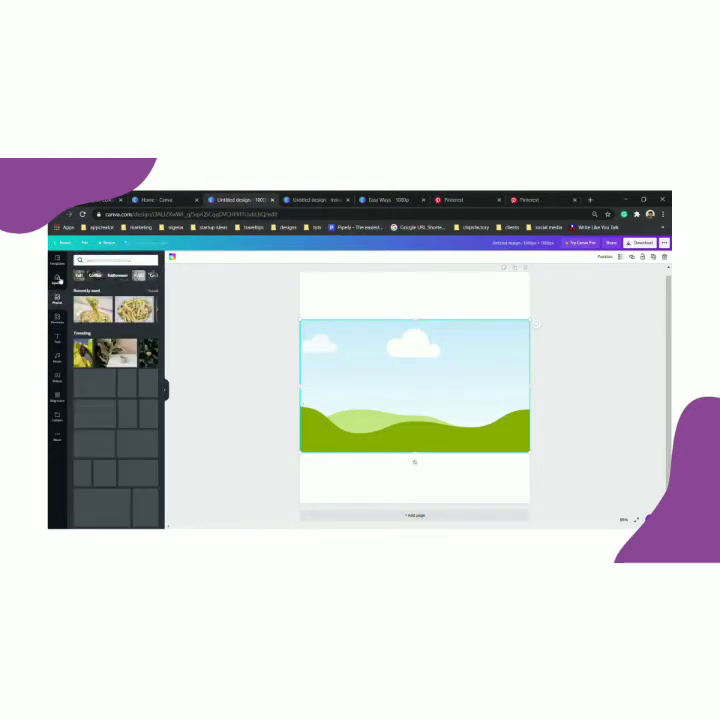
{"action": "left_click", "coordinate": [57, 280]}
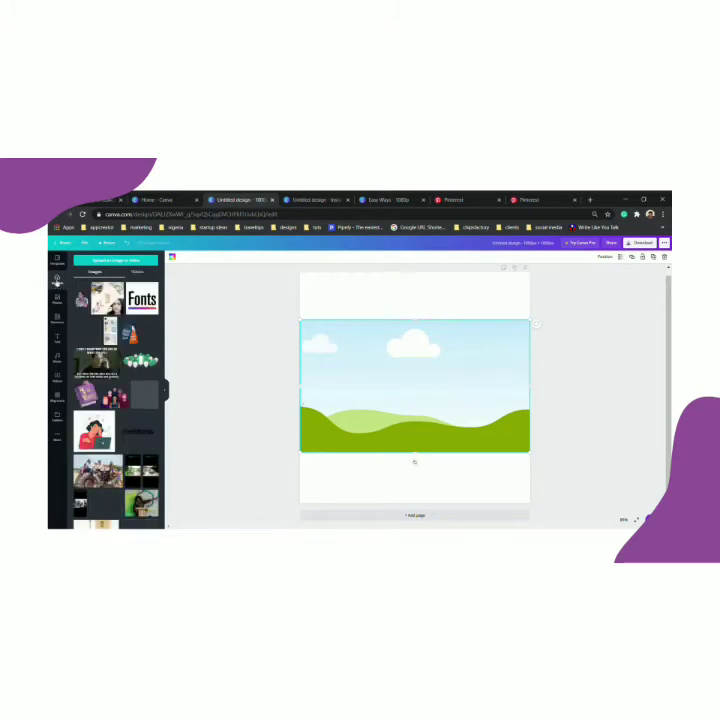
{"action": "scroll", "coordinate": [115, 400], "scroll_direction": "down", "scroll_amount": 10}
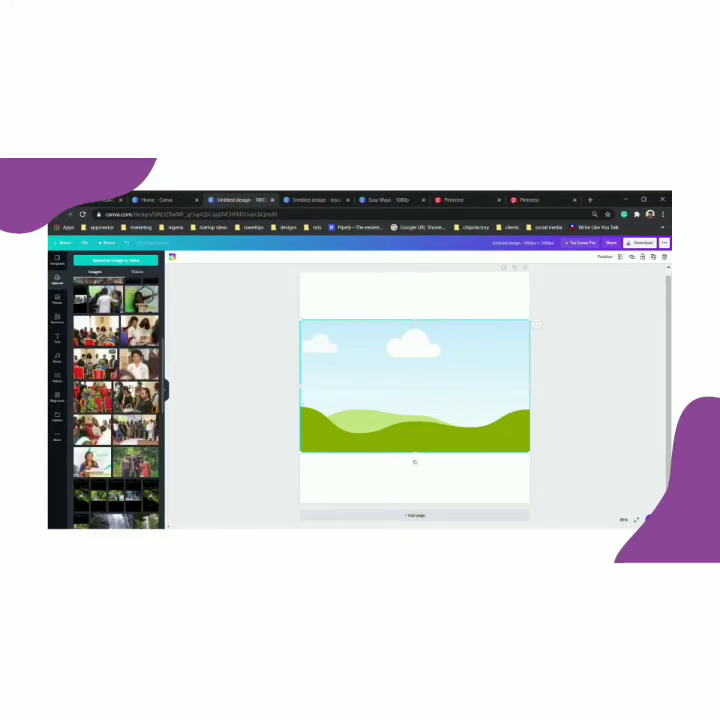
{"action": "scroll", "coordinate": [141, 386], "scroll_direction": "up", "scroll_amount": 10}
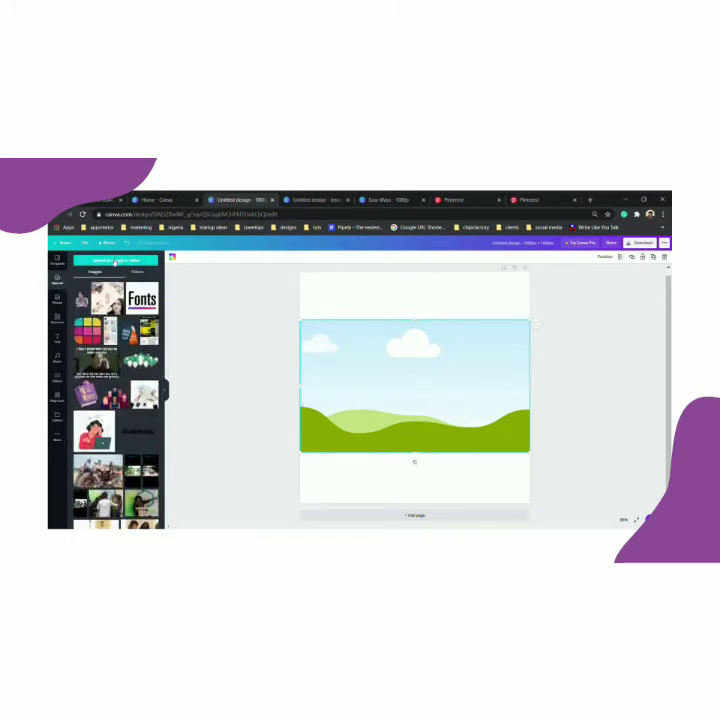
{"action": "left_click", "coordinate": [115, 261]}
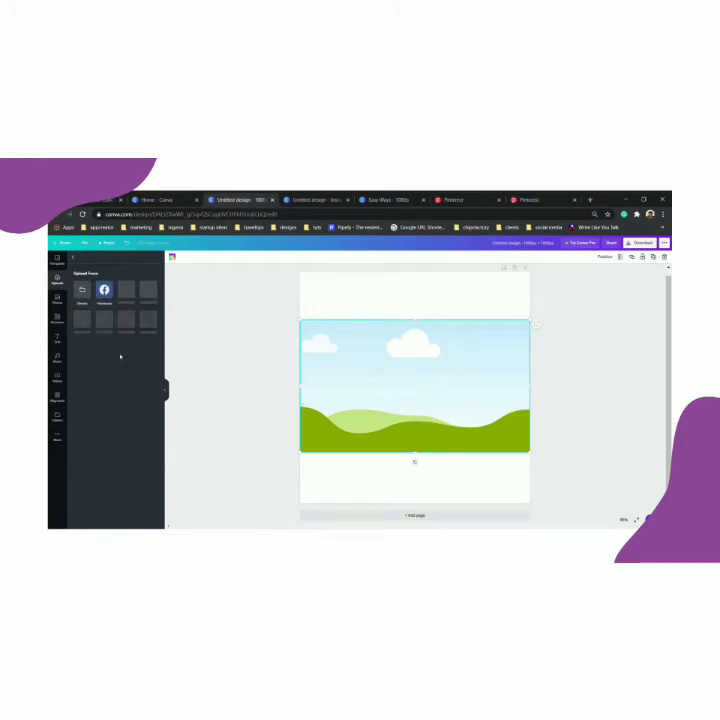
{"action": "left_click", "coordinate": [82, 291]}
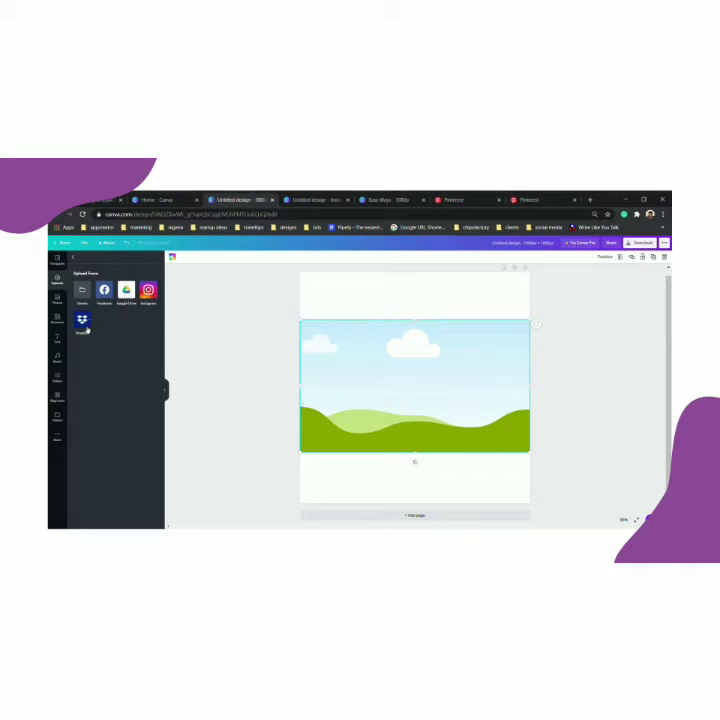
{"action": "left_click", "coordinate": [75, 258]}
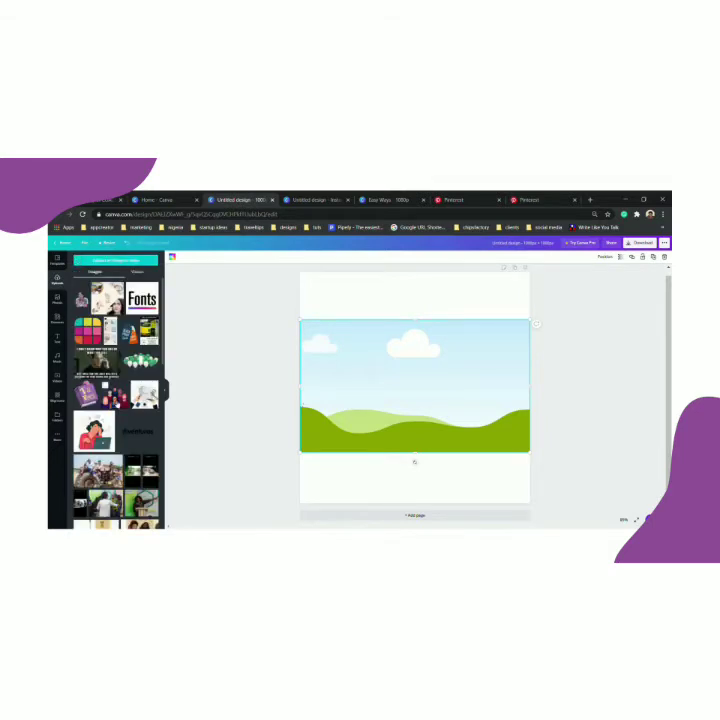
{"action": "scroll", "coordinate": [115, 400], "scroll_direction": "down", "scroll_amount": 5}
{"action": "scroll", "coordinate": [118, 398], "scroll_direction": "down", "scroll_amount": 10}
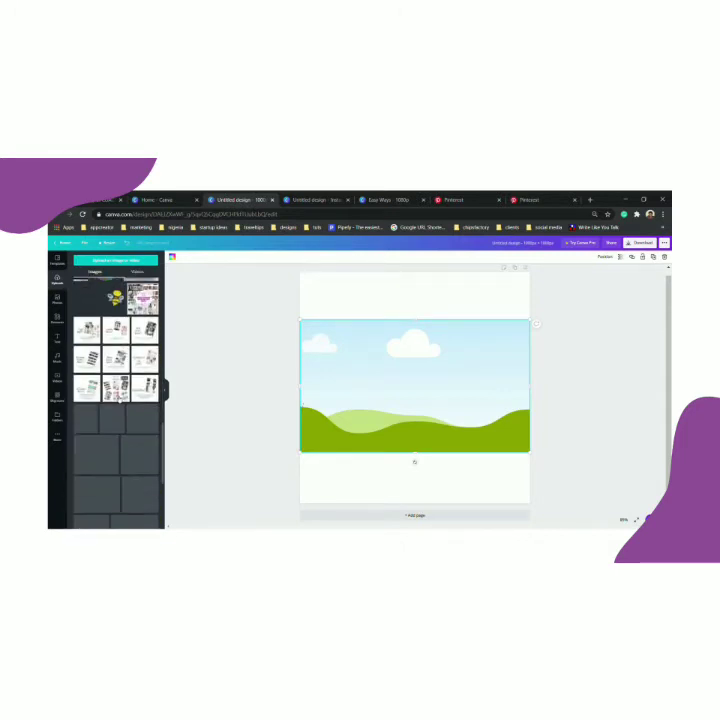
Search the photos for "beach" and fill the grid with the tropical beach photo framed by green leaves.
{"action": "left_click", "coordinate": [57, 298]}
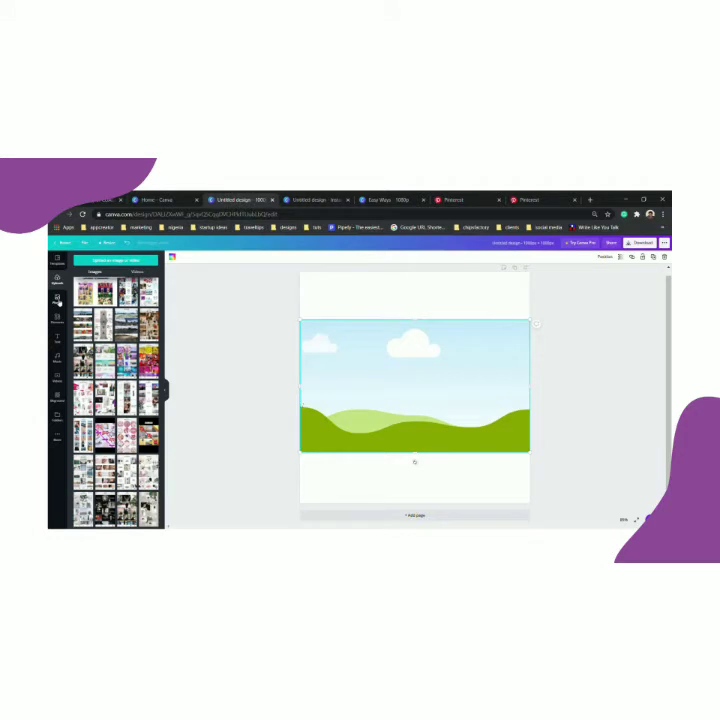
{"action": "left_click", "coordinate": [58, 301]}
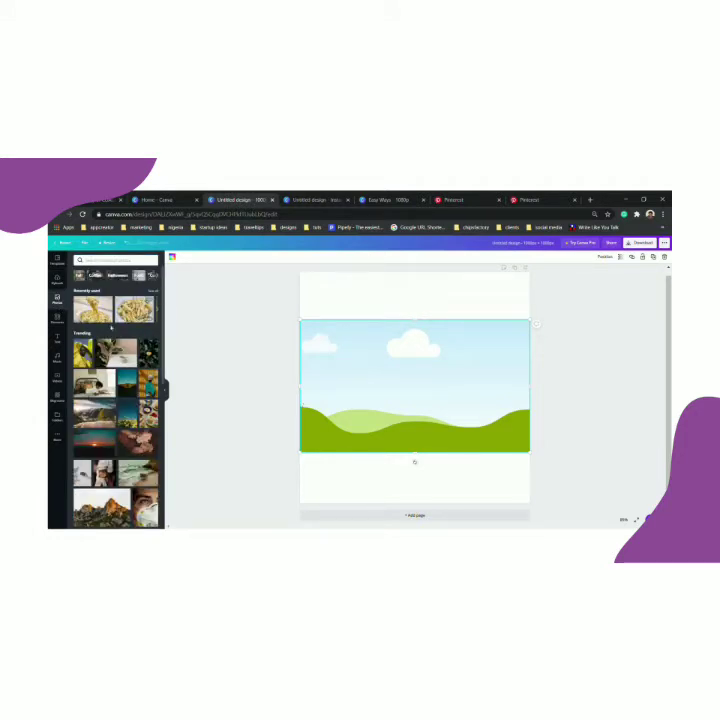
{"action": "left_click", "coordinate": [104, 260]}
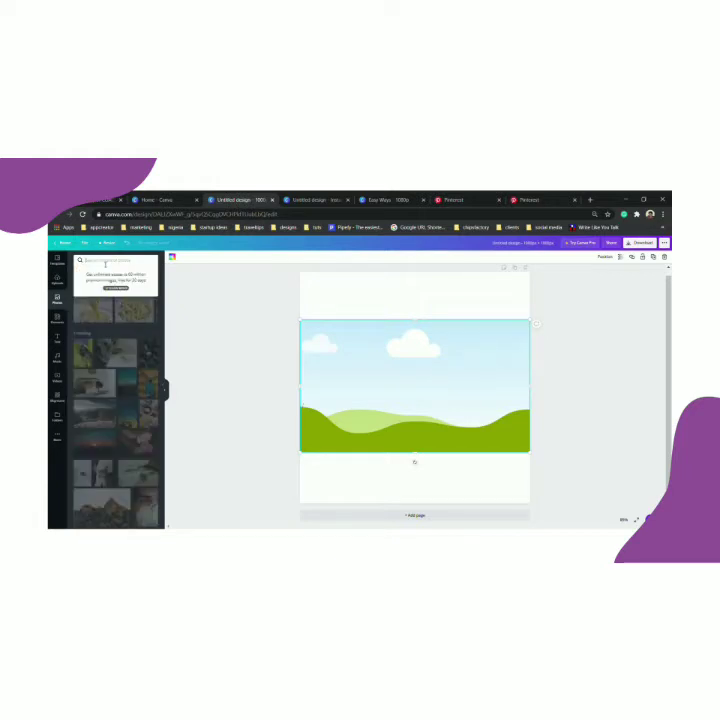
{"action": "type", "text": "beach"}
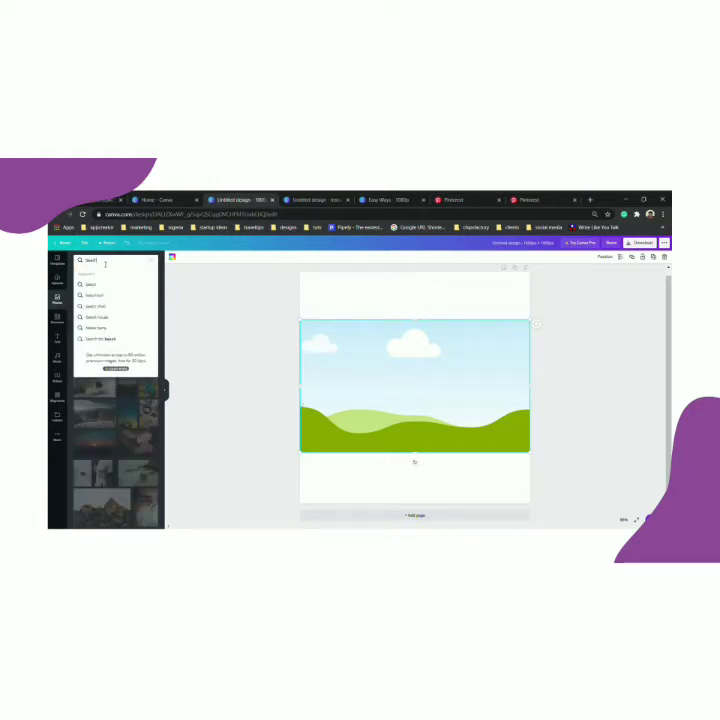
{"action": "left_click", "coordinate": [91, 285]}
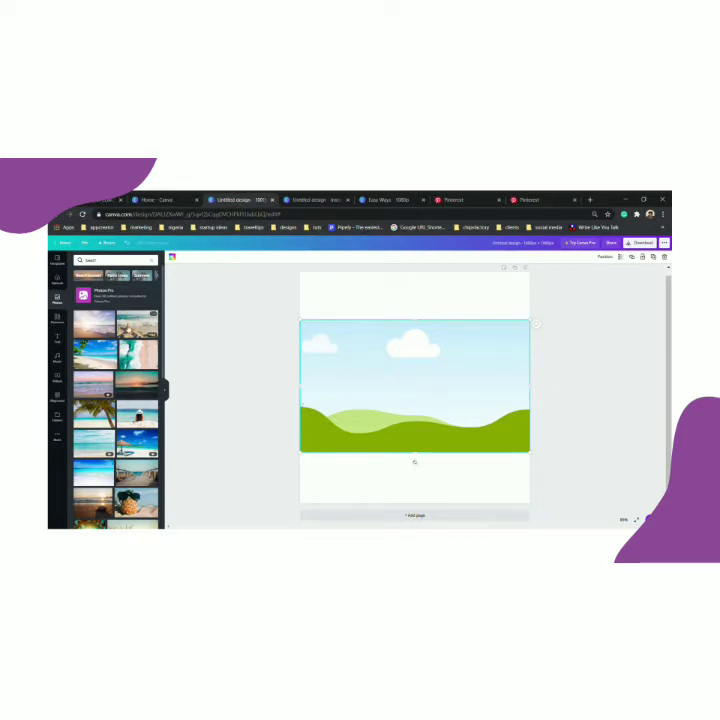
{"action": "left_click", "coordinate": [95, 355]}
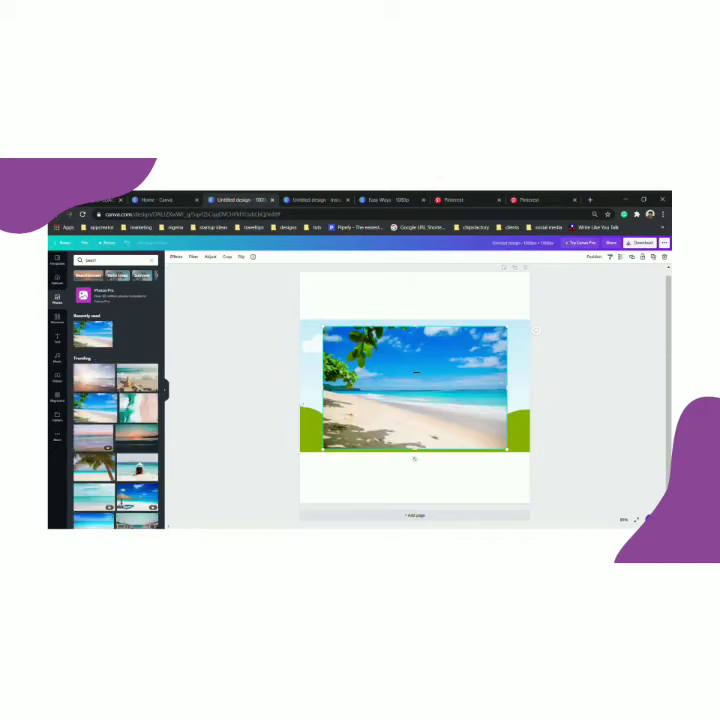
{"action": "left_click_drag", "start_coordinate": [386, 377], "coordinate": [380, 388]}
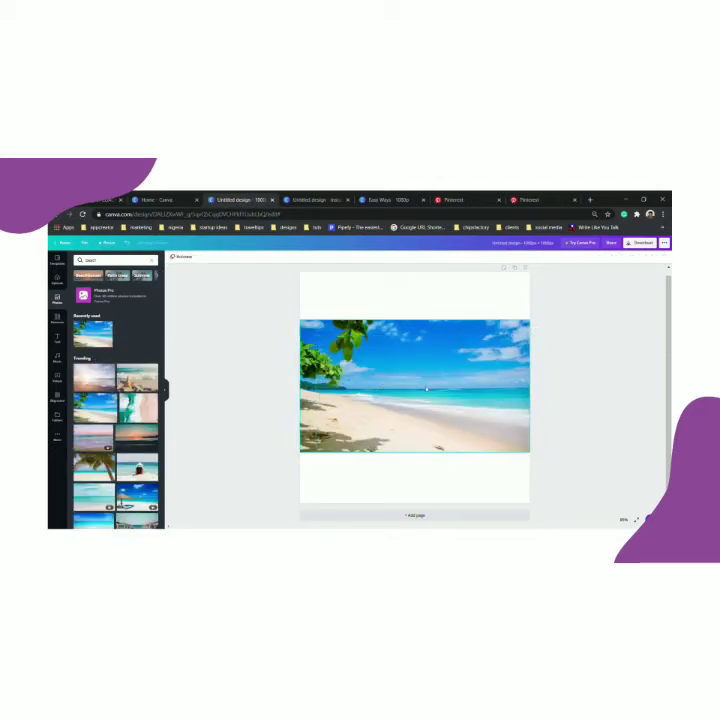
Extend the photo grid's height slightly above and below, keeping white bands on both sides, and deselect it.
{"action": "left_click", "coordinate": [416, 328]}
{"action": "mouse_move", "coordinate": [418, 324]}
{"action": "left_mouse_down"}
{"action": "mouse_move", "coordinate": [421, 345]}
{"action": "mouse_move", "coordinate": [421, 314]}
{"action": "mouse_move", "coordinate": [421, 323]}
{"action": "left_mouse_up"}
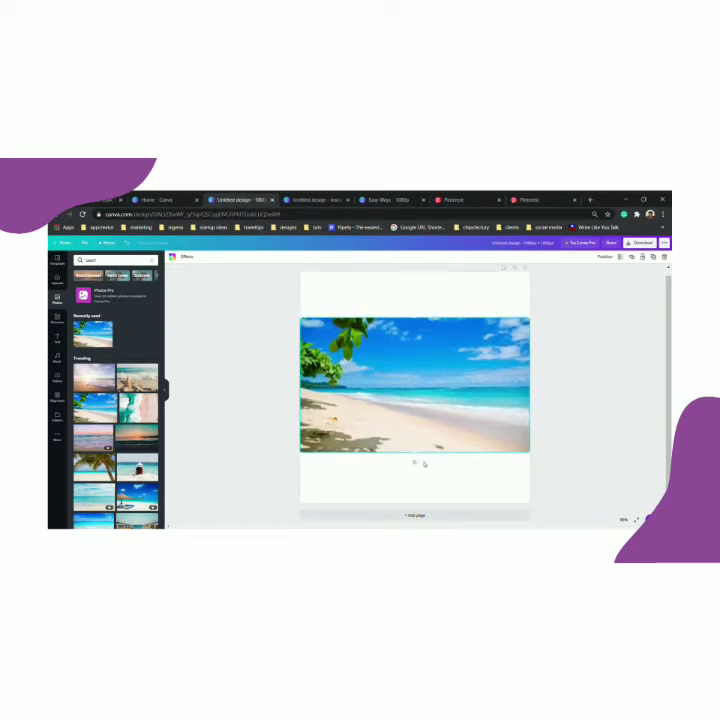
{"action": "left_click_drag", "start_coordinate": [421, 458], "coordinate": [421, 468]}
{"action": "left_click", "coordinate": [577, 395]}
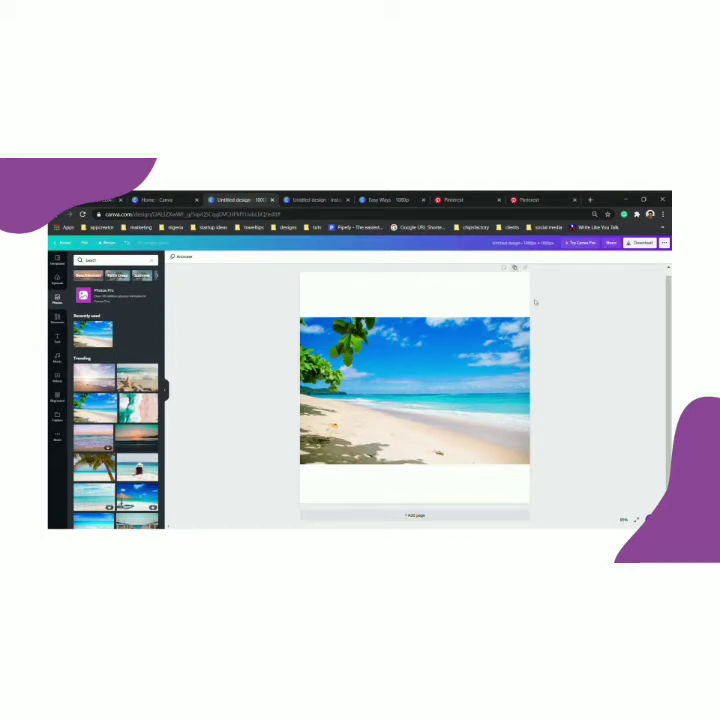
Duplicate the page and replace the copy's beach photo with the one of the woman in a white hat.
{"action": "left_click", "coordinate": [464, 350]}
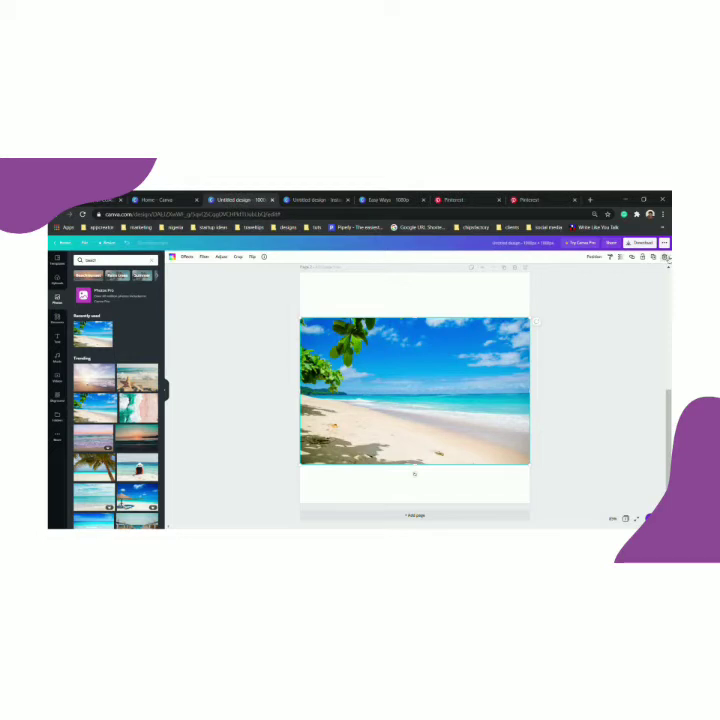
{"action": "left_click", "coordinate": [664, 257]}
{"action": "left_click", "coordinate": [656, 272]}
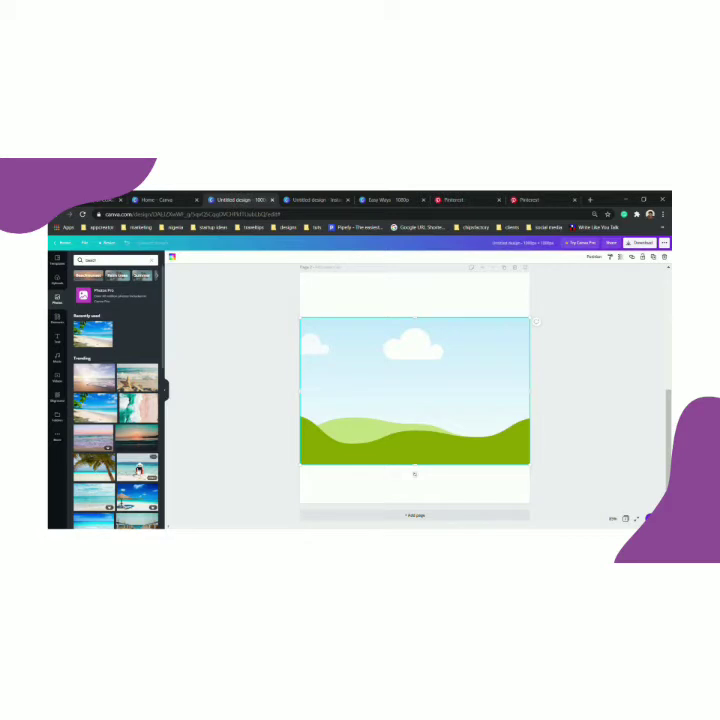
{"action": "left_click_drag", "start_coordinate": [139, 470], "coordinate": [415, 405]}
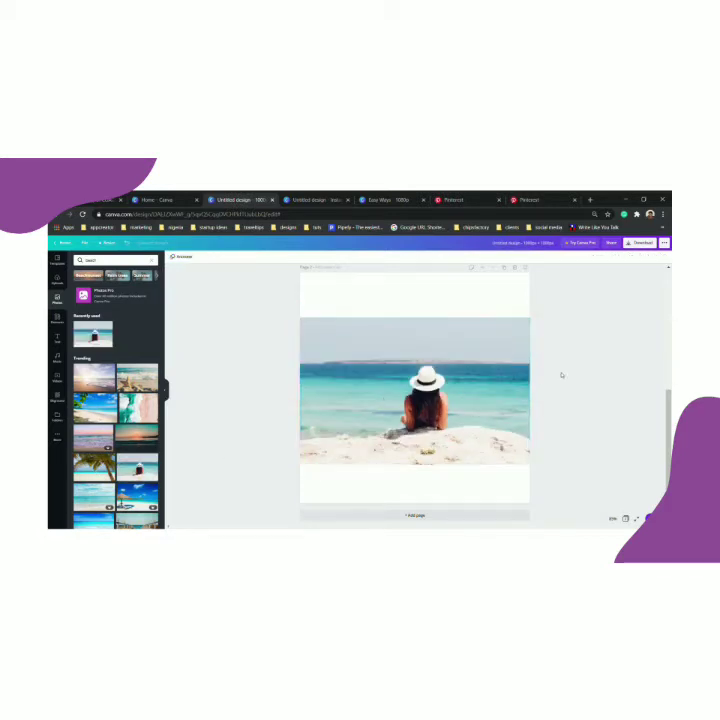
Duplicate the page with the woman's photo and replace the copy's image with the palm tree beach photo.
{"action": "scroll", "coordinate": [529, 315], "scroll_direction": "down", "scroll_amount": 1}
{"action": "scroll", "coordinate": [506, 307], "scroll_direction": "up", "scroll_amount": 3}
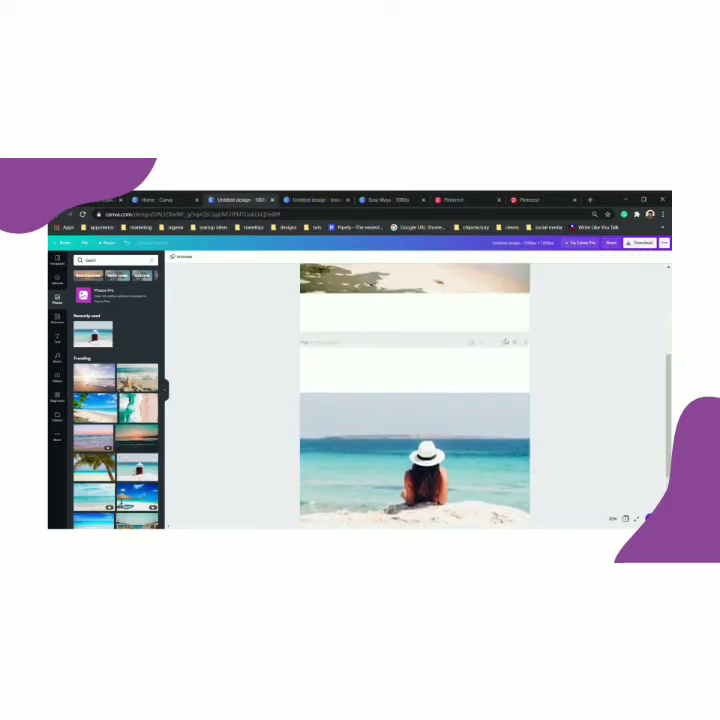
{"action": "left_click", "coordinate": [505, 345]}
{"action": "scroll", "coordinate": [451, 422], "scroll_direction": "down", "scroll_amount": 1}
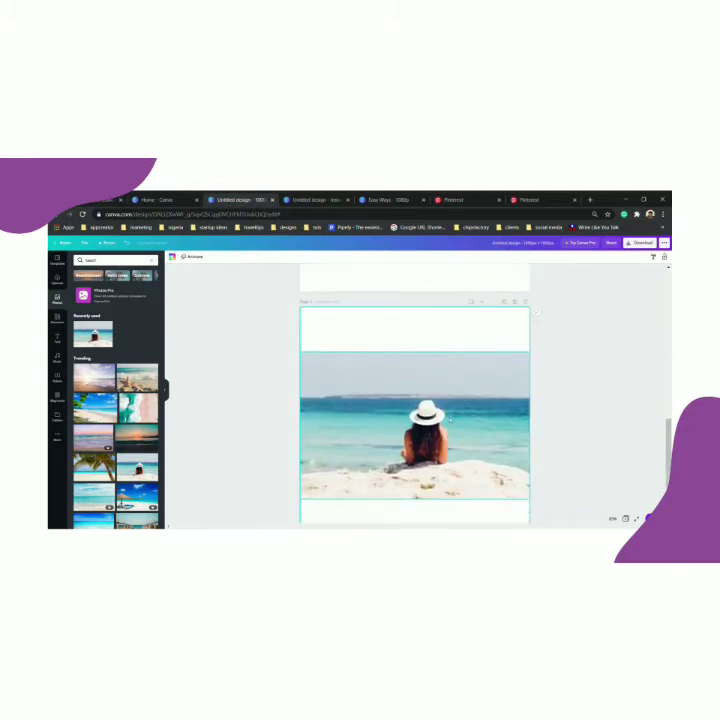
{"action": "left_click", "coordinate": [455, 419]}
{"action": "left_click", "coordinate": [664, 257]}
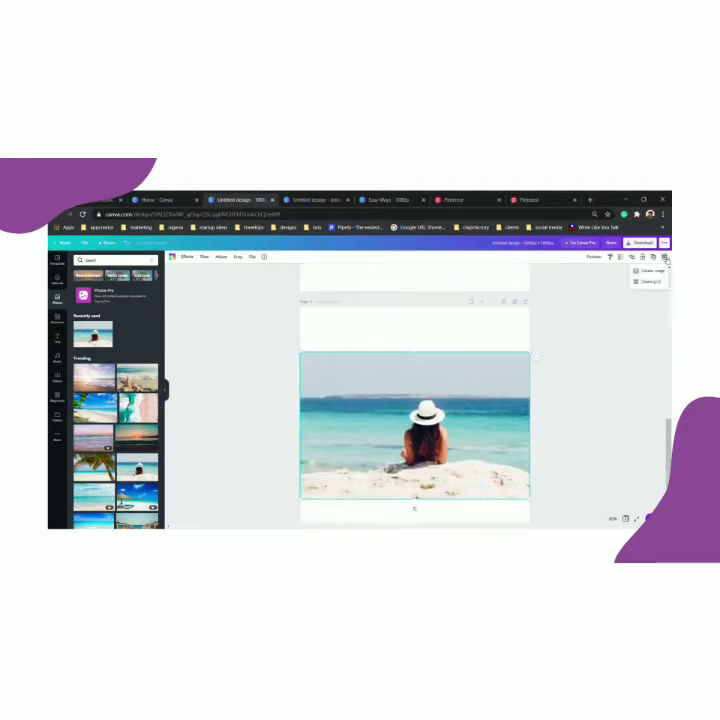
{"action": "left_click", "coordinate": [659, 273]}
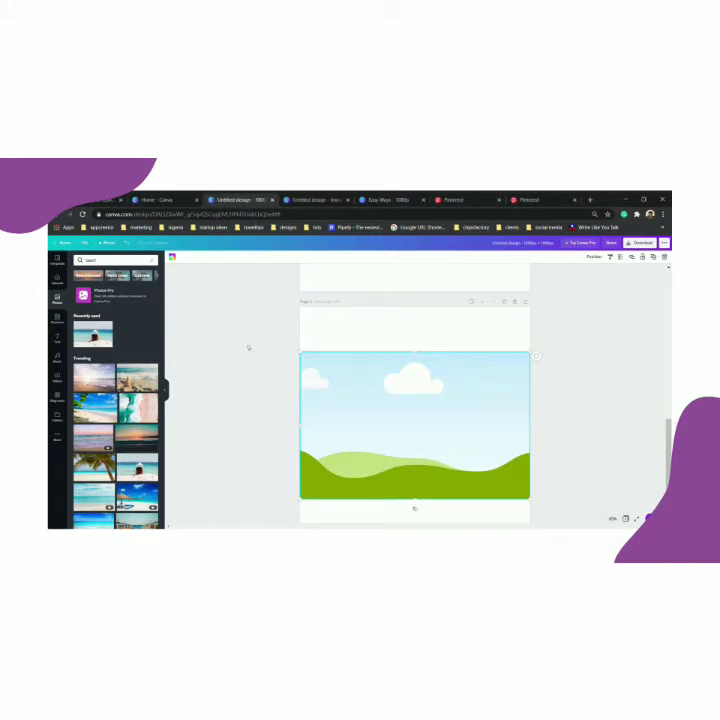
{"action": "scroll", "coordinate": [115, 400], "scroll_direction": "down", "scroll_amount": 1}
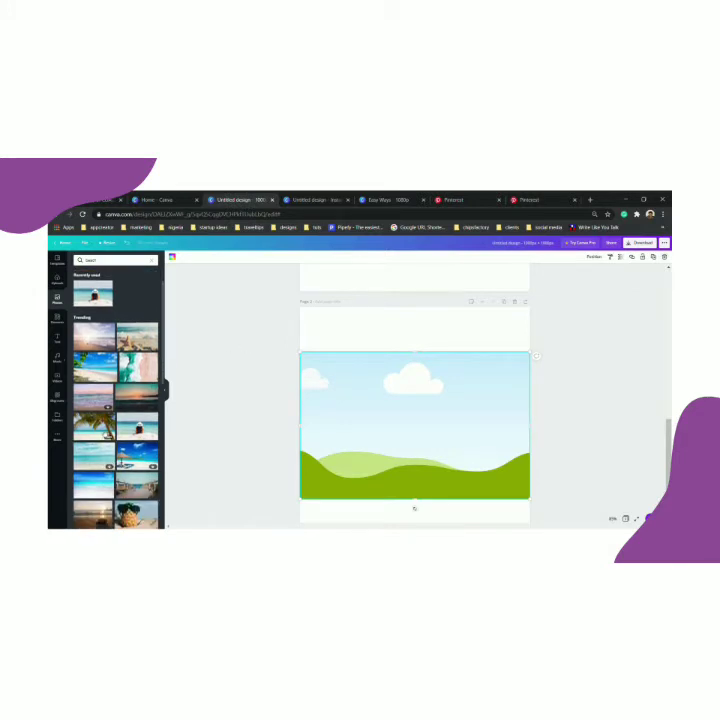
{"action": "left_click_drag", "start_coordinate": [94, 425], "coordinate": [415, 425]}
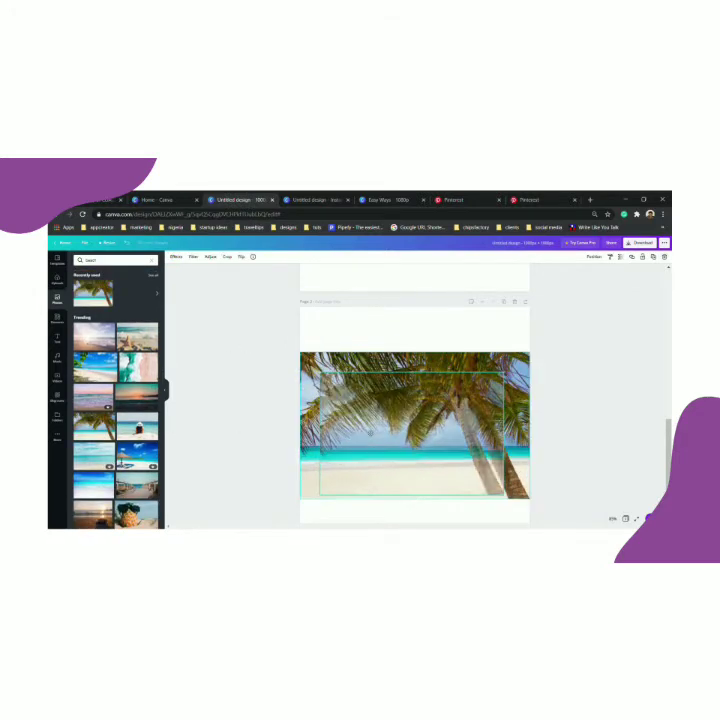
Delete the second page, which holds the photo of the woman in the white hat.
{"action": "scroll", "coordinate": [415, 400], "scroll_direction": "down", "scroll_amount": 1}
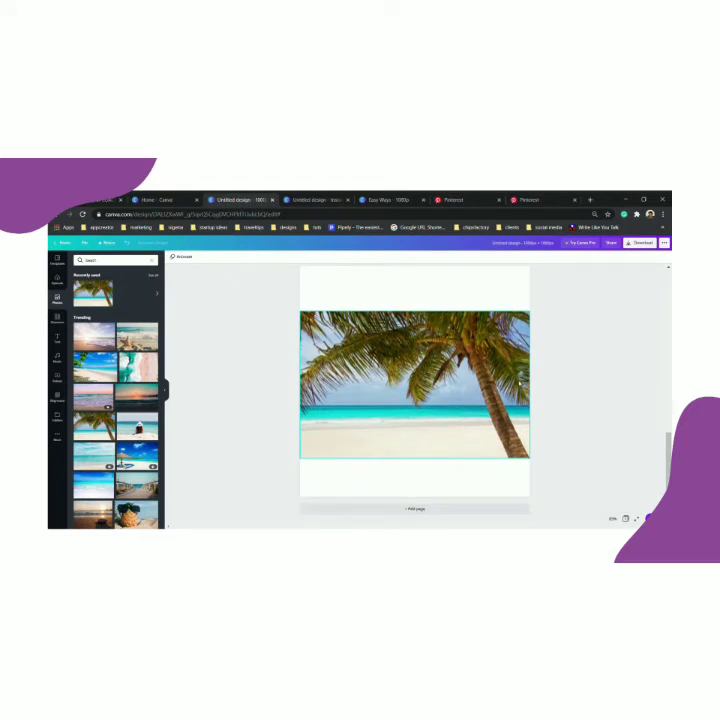
{"action": "scroll", "coordinate": [381, 429], "scroll_direction": "up", "scroll_amount": 10}
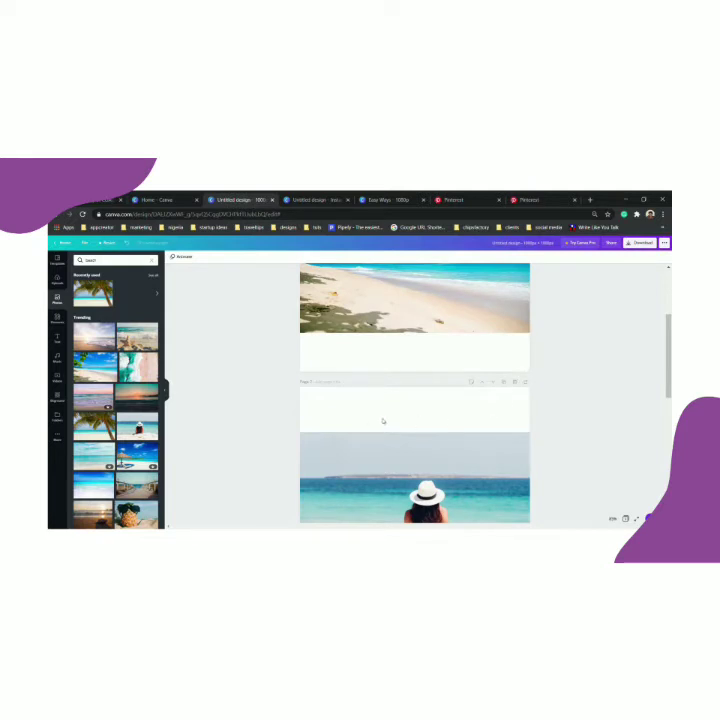
{"action": "scroll", "coordinate": [491, 412], "scroll_direction": "down", "scroll_amount": 5}
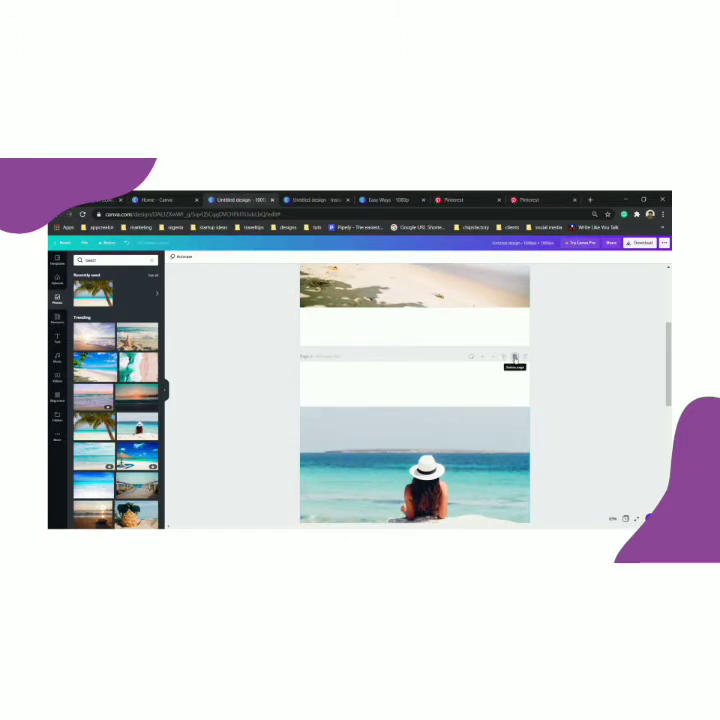
{"action": "left_click", "coordinate": [514, 357]}
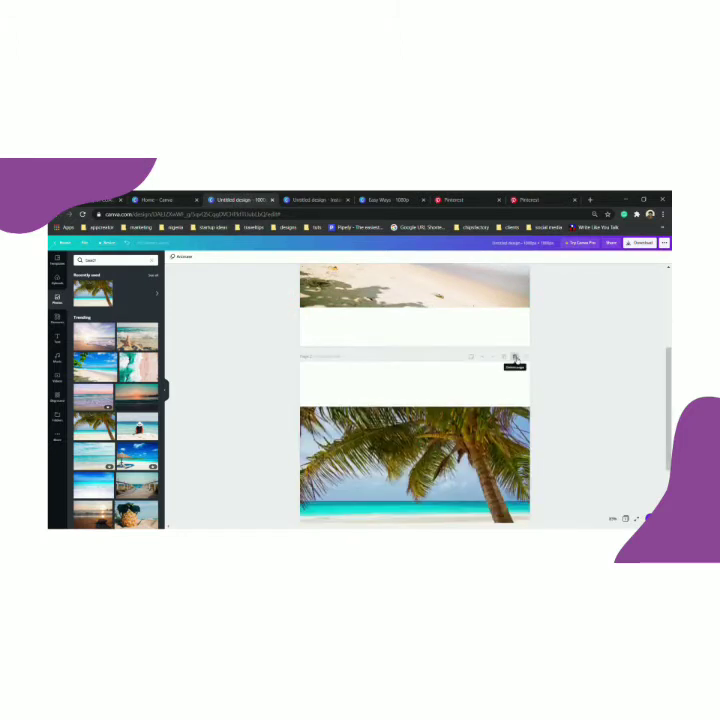
Add a page after the palm tree page and fill it with a grid of nine equal cells in three rows.
{"action": "scroll", "coordinate": [500, 400], "scroll_direction": "down", "scroll_amount": 3}
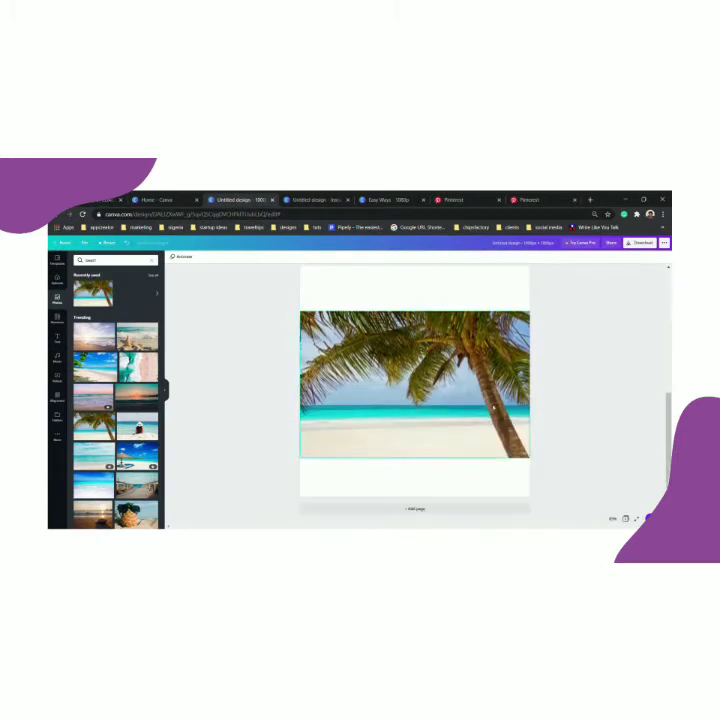
{"action": "left_click", "coordinate": [451, 510]}
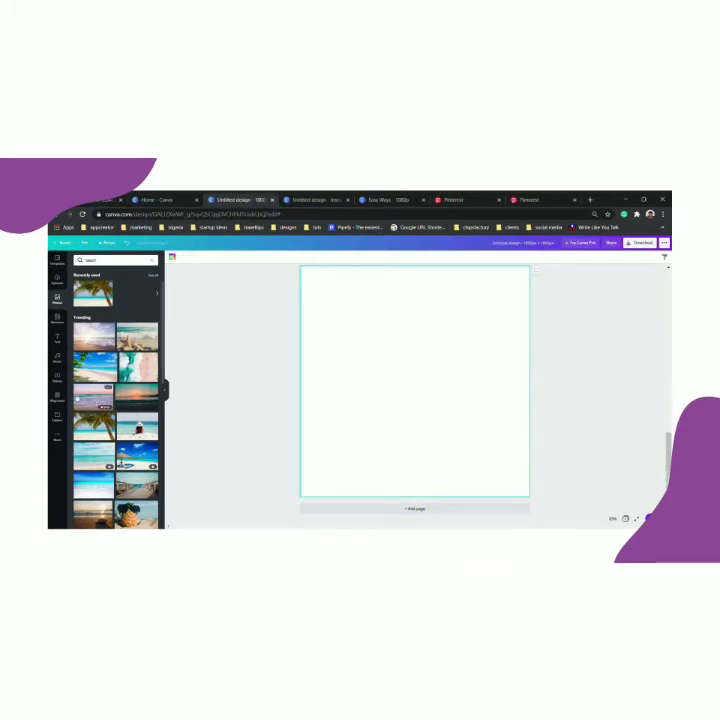
{"action": "left_click", "coordinate": [57, 318]}
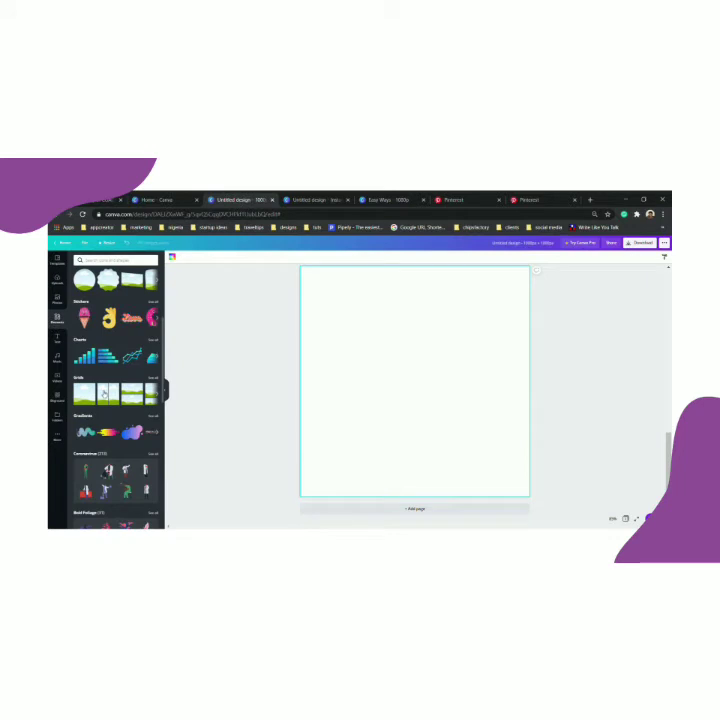
{"action": "left_click", "coordinate": [151, 378]}
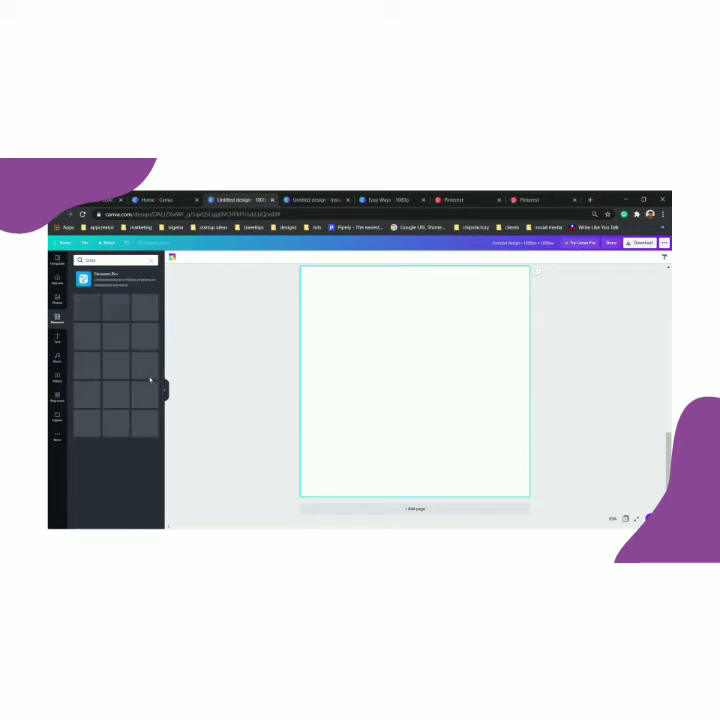
{"action": "scroll", "coordinate": [151, 380], "scroll_direction": "down", "scroll_amount": 10}
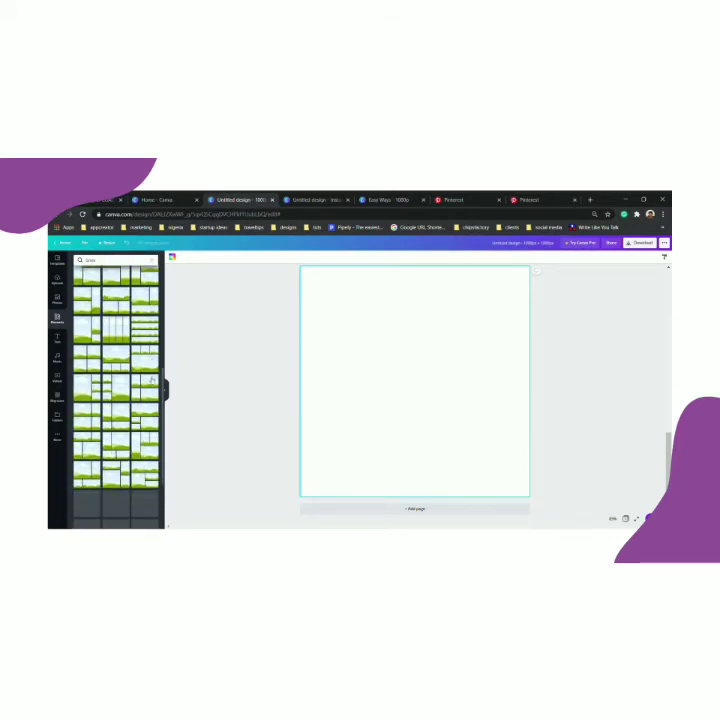
{"action": "scroll", "coordinate": [151, 381], "scroll_direction": "down", "scroll_amount": 10}
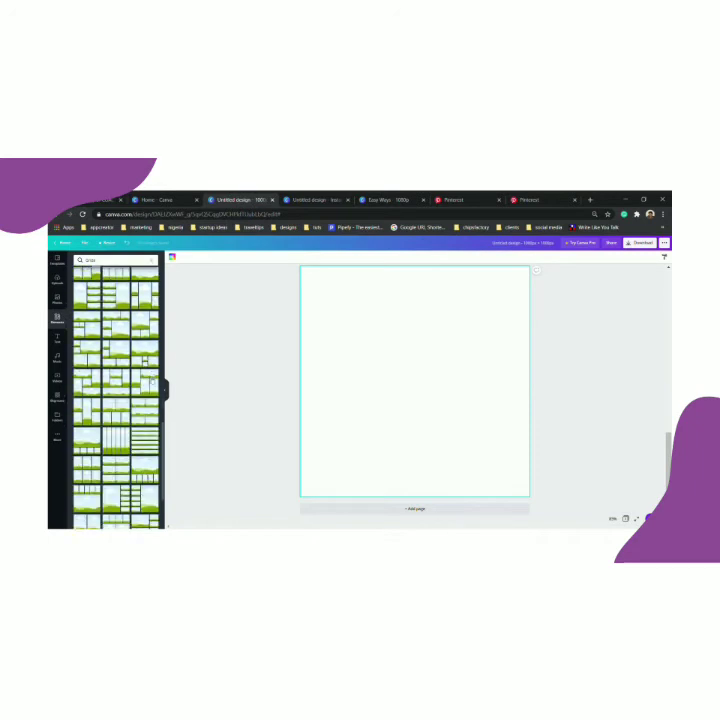
{"action": "scroll", "coordinate": [151, 381], "scroll_direction": "down", "scroll_amount": 10}
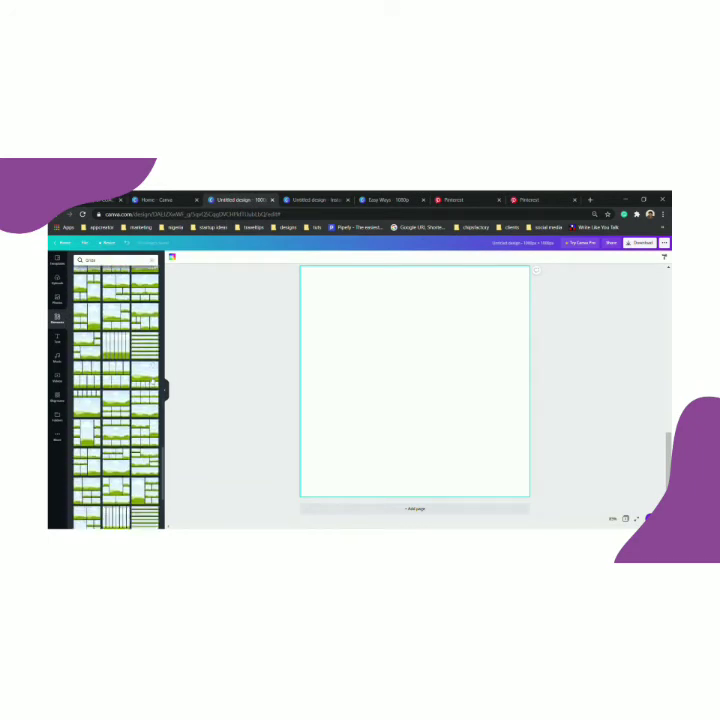
{"action": "scroll", "coordinate": [151, 380], "scroll_direction": "down", "scroll_amount": 10}
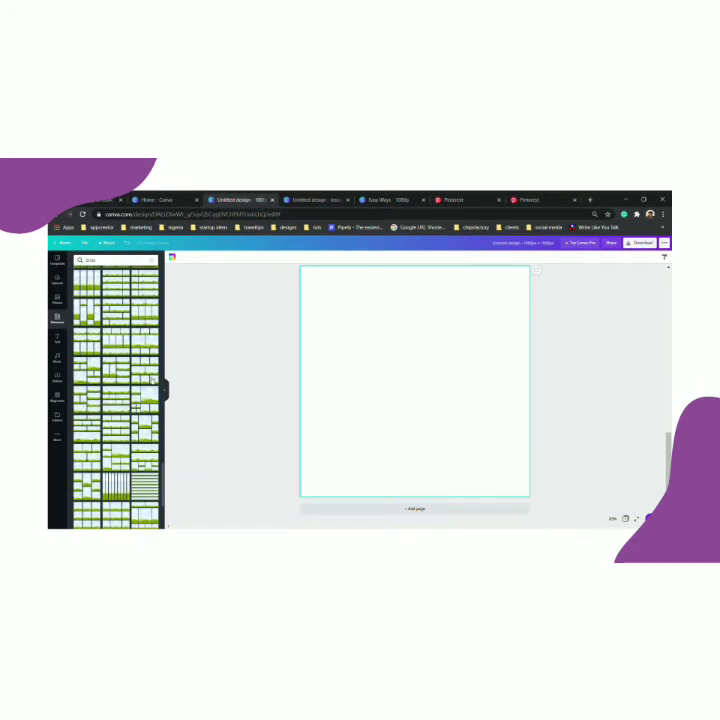
{"action": "scroll", "coordinate": [151, 380], "scroll_direction": "down", "scroll_amount": 8}
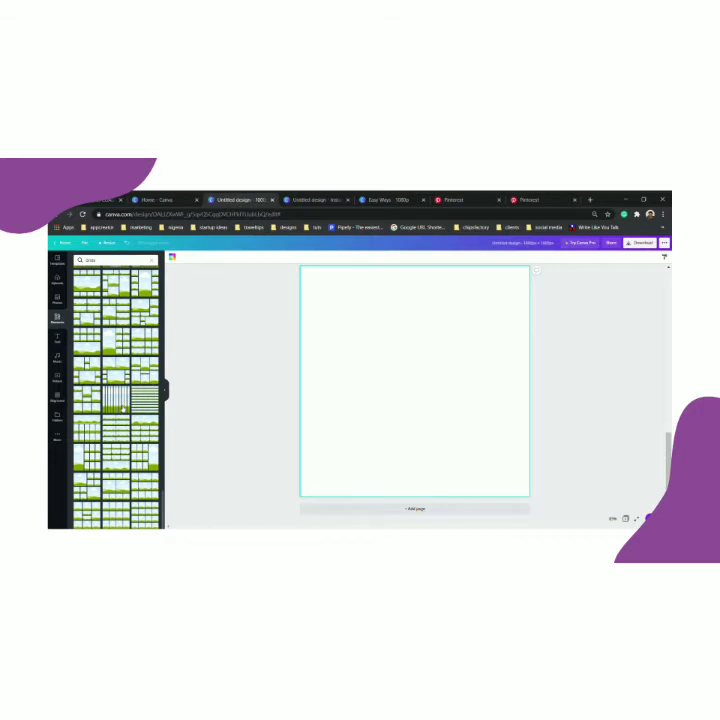
{"action": "scroll", "coordinate": [120, 408], "scroll_direction": "down", "scroll_amount": 5}
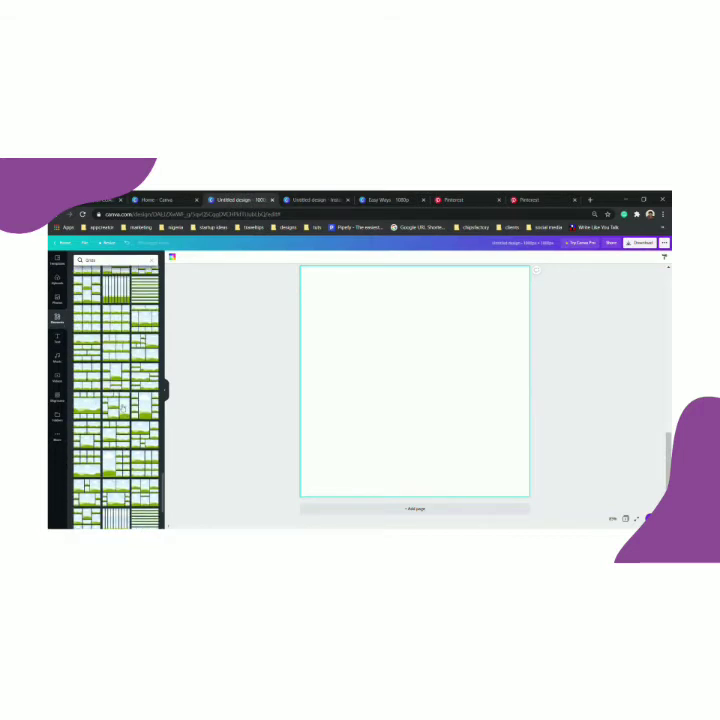
{"action": "scroll", "coordinate": [122, 406], "scroll_direction": "down", "scroll_amount": 5}
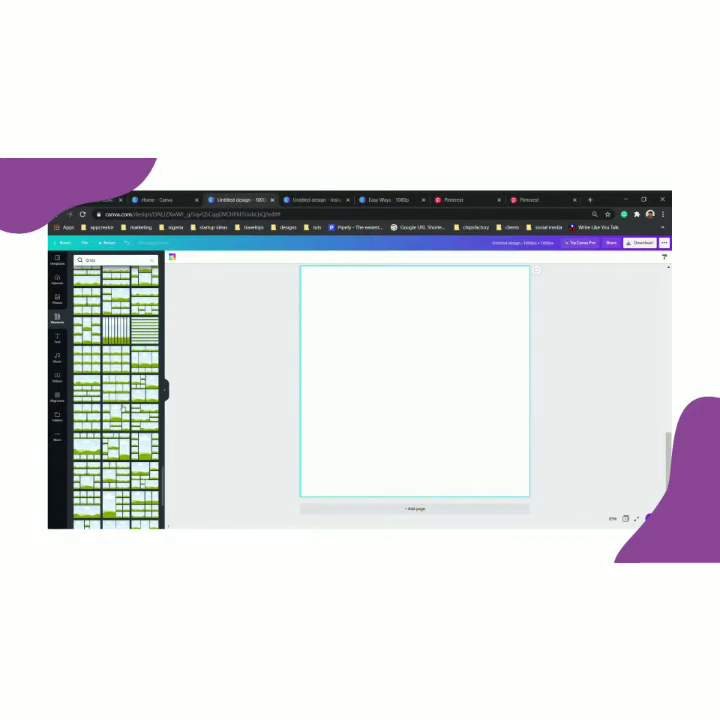
{"action": "left_click", "coordinate": [93, 368]}
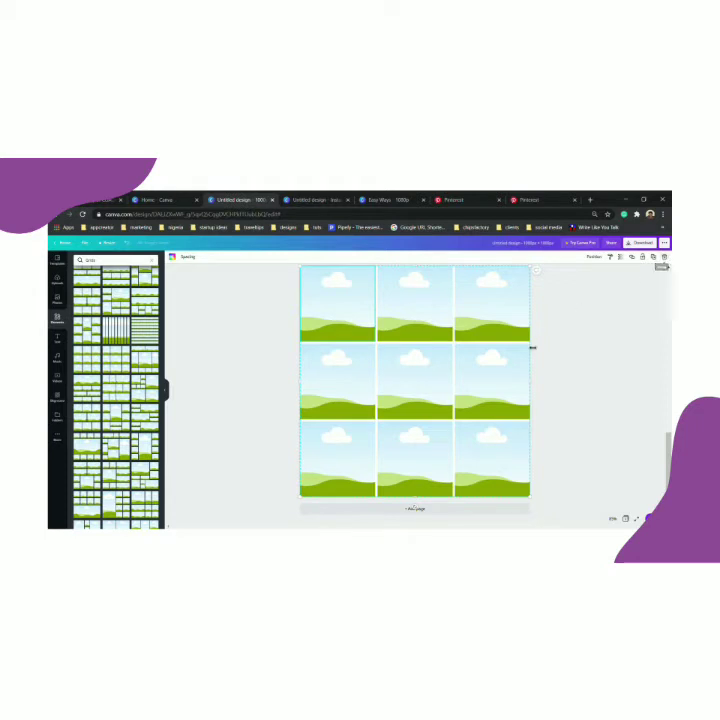
Delete the page that holds the nine-cell grid.
{"action": "scroll", "coordinate": [532, 346], "scroll_direction": "up", "scroll_amount": 2}
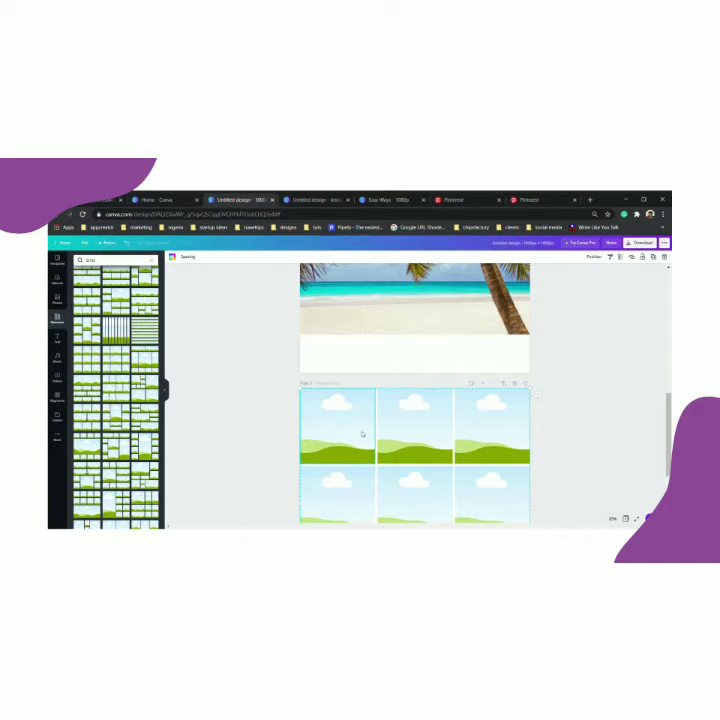
{"action": "scroll", "coordinate": [362, 433], "scroll_direction": "down", "scroll_amount": 2}
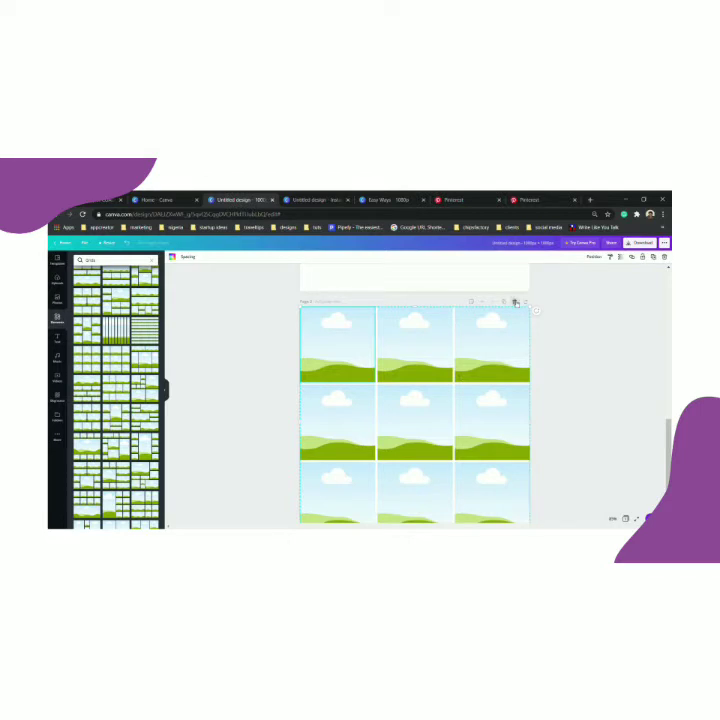
{"action": "left_click", "coordinate": [516, 302]}
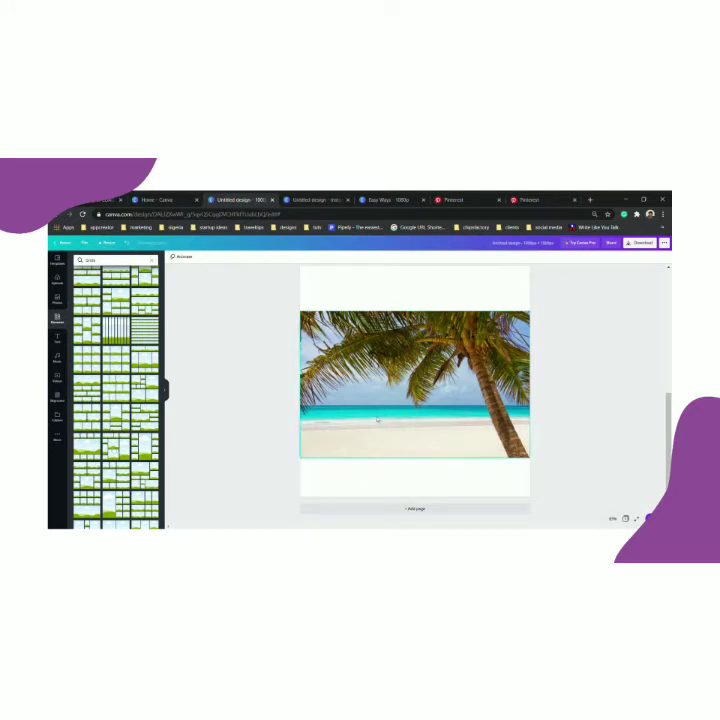
Duplicate the palm tree page and delete only the image from the copy's grid, keeping the empty grid.
{"action": "scroll", "coordinate": [398, 381], "scroll_direction": "up", "scroll_amount": 2}
{"action": "scroll", "coordinate": [398, 381], "scroll_direction": "up", "scroll_amount": 3}
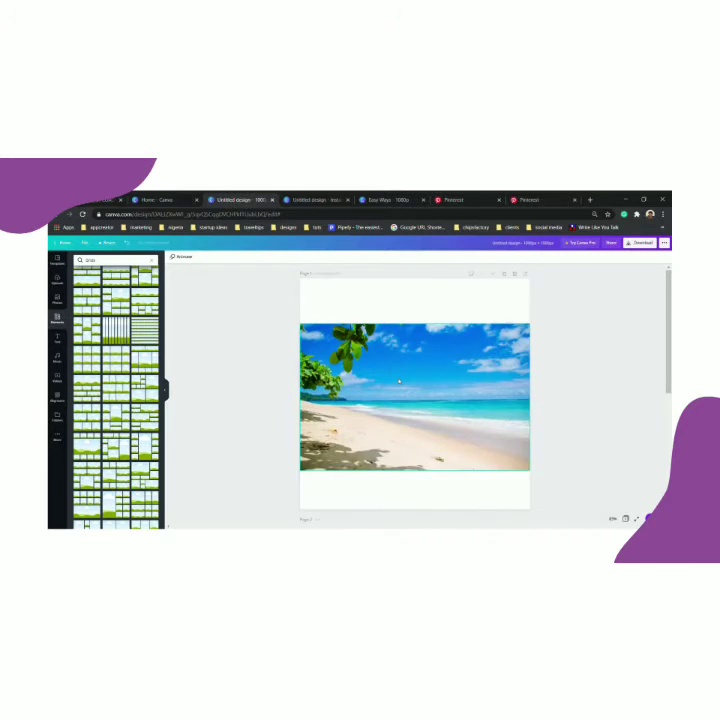
{"action": "scroll", "coordinate": [399, 381], "scroll_direction": "down", "scroll_amount": 5}
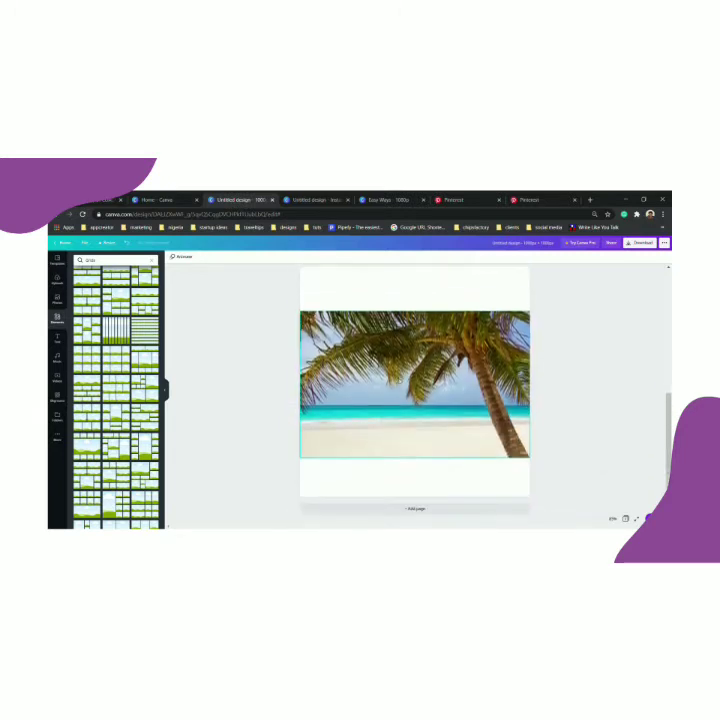
{"action": "scroll", "coordinate": [482, 341], "scroll_direction": "up", "scroll_amount": 2}
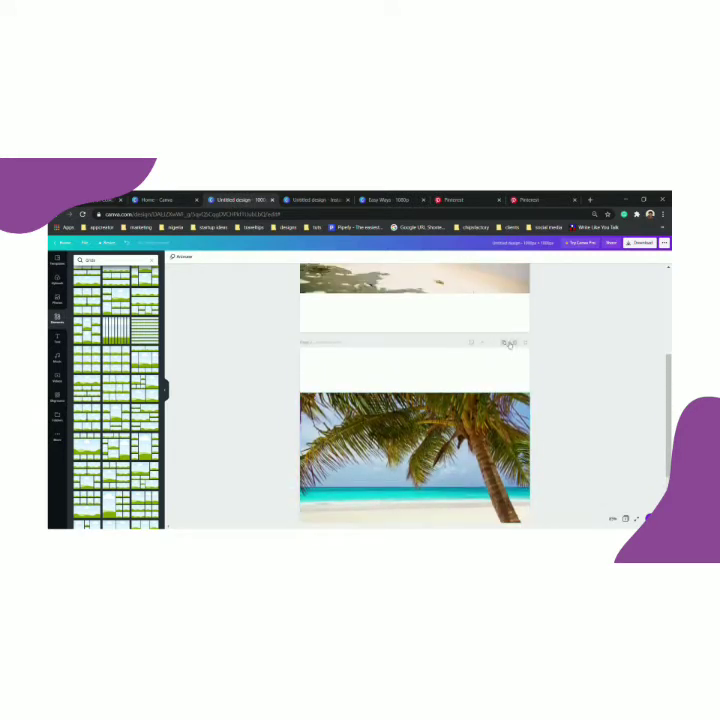
{"action": "left_click", "coordinate": [506, 343]}
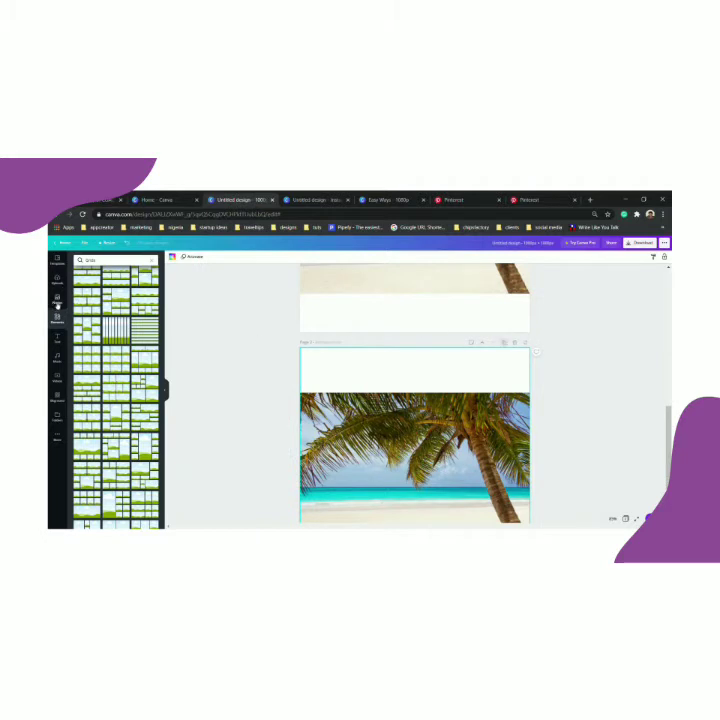
{"action": "left_click", "coordinate": [59, 304]}
{"action": "left_click", "coordinate": [314, 400]}
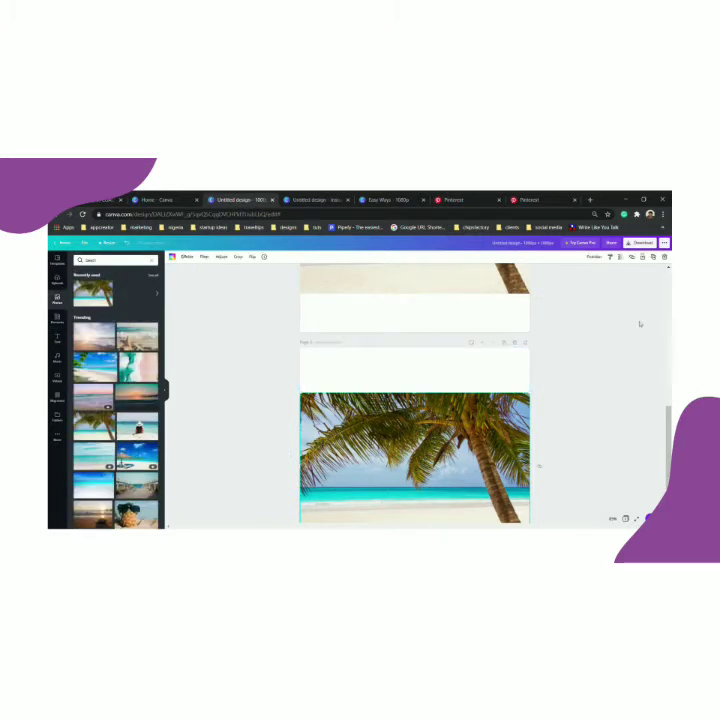
{"action": "left_click", "coordinate": [662, 258]}
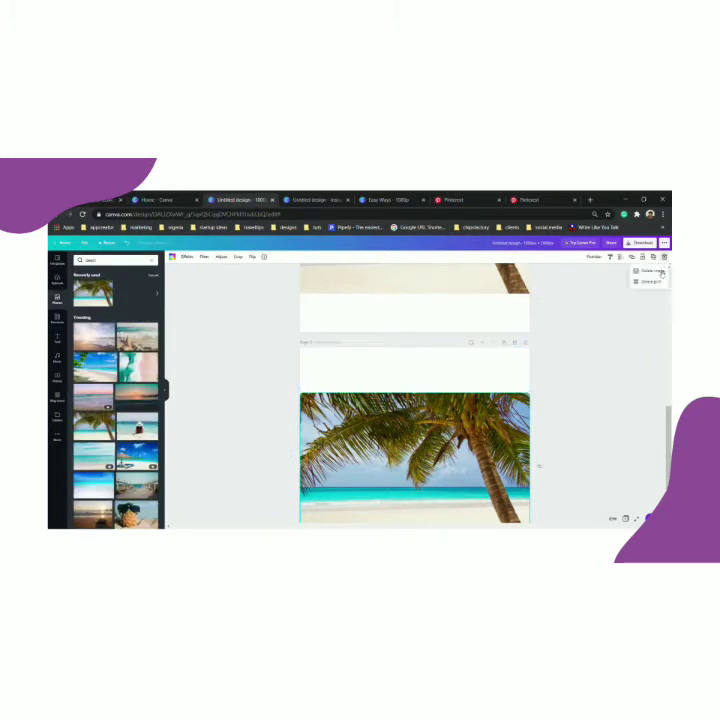
{"action": "left_click", "coordinate": [650, 272]}
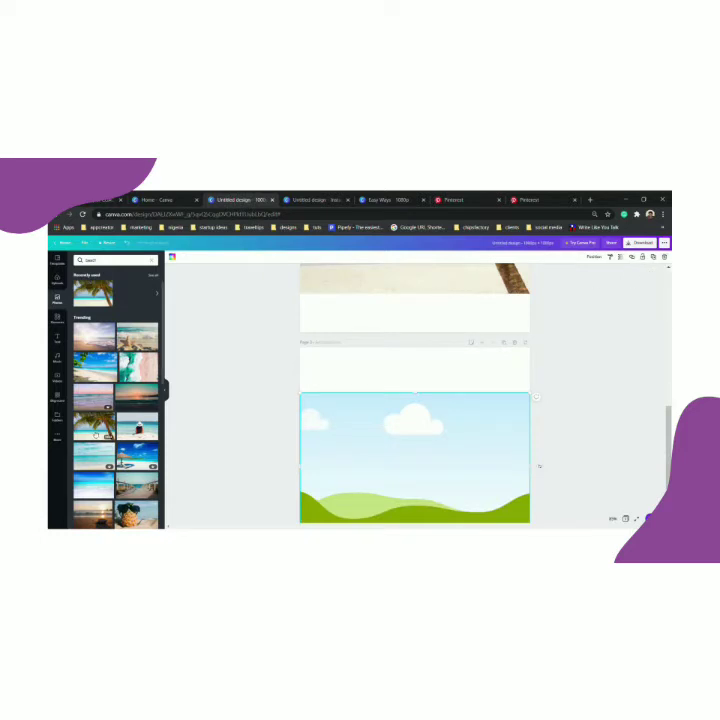
Fill the empty grid on the third page with the beach photo of the pineapple wearing sunglasses.
{"action": "scroll", "coordinate": [98, 433], "scroll_direction": "down", "scroll_amount": 1}
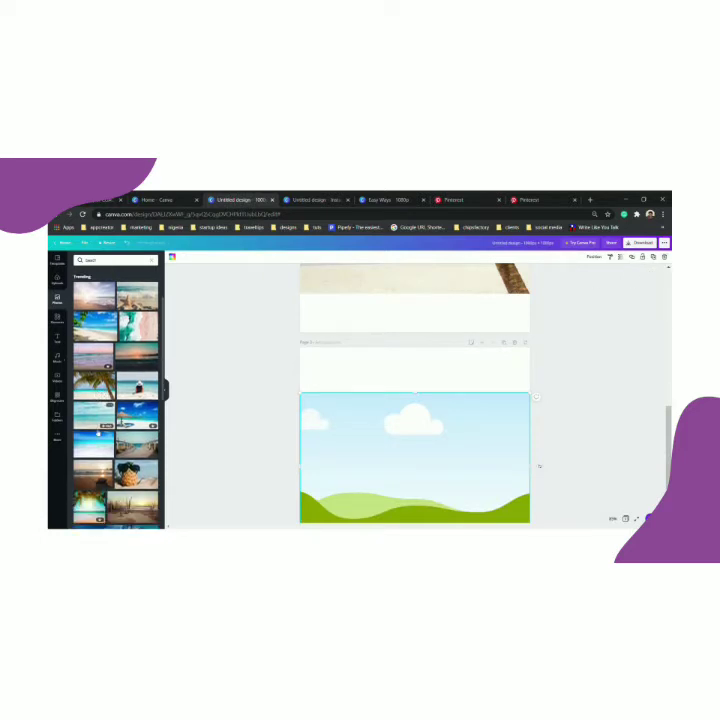
{"action": "scroll", "coordinate": [98, 433], "scroll_direction": "down", "scroll_amount": 1}
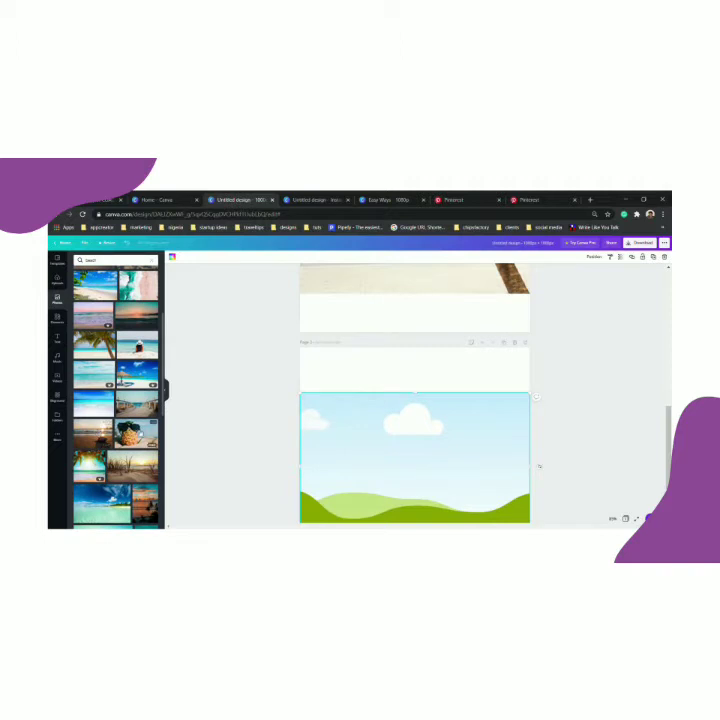
{"action": "left_click", "coordinate": [137, 434]}
{"action": "scroll", "coordinate": [469, 431], "scroll_direction": "down", "scroll_amount": 3}
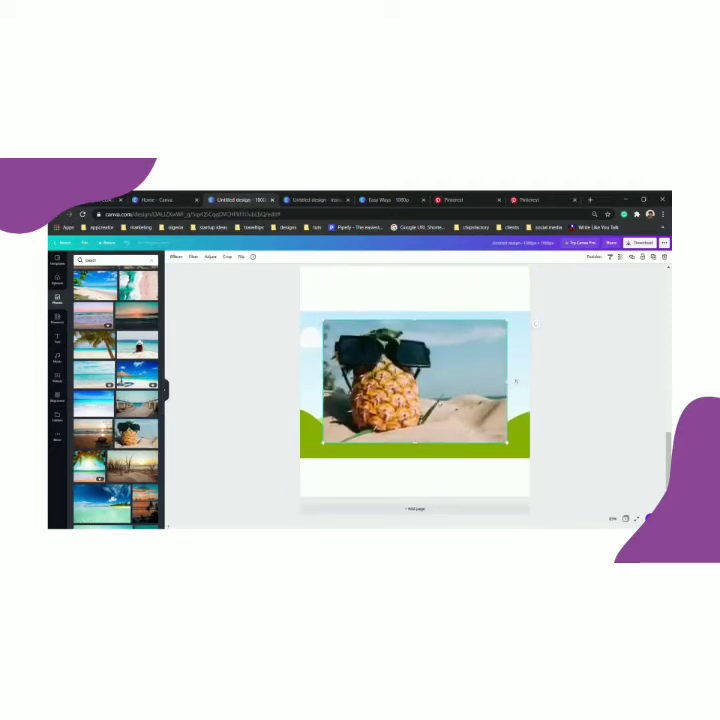
{"action": "left_click_drag", "start_coordinate": [396, 365], "coordinate": [398, 374]}
Download all pages of the design as PNG and dismiss the post-scheduling offer.
{"action": "scroll", "coordinate": [443, 405], "scroll_direction": "up", "scroll_amount": 5}
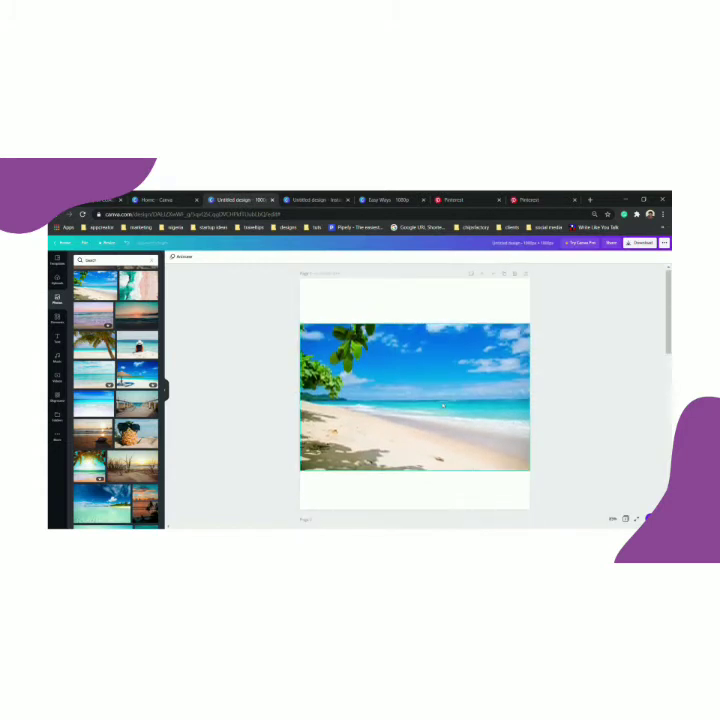
{"action": "left_click", "coordinate": [640, 244]}
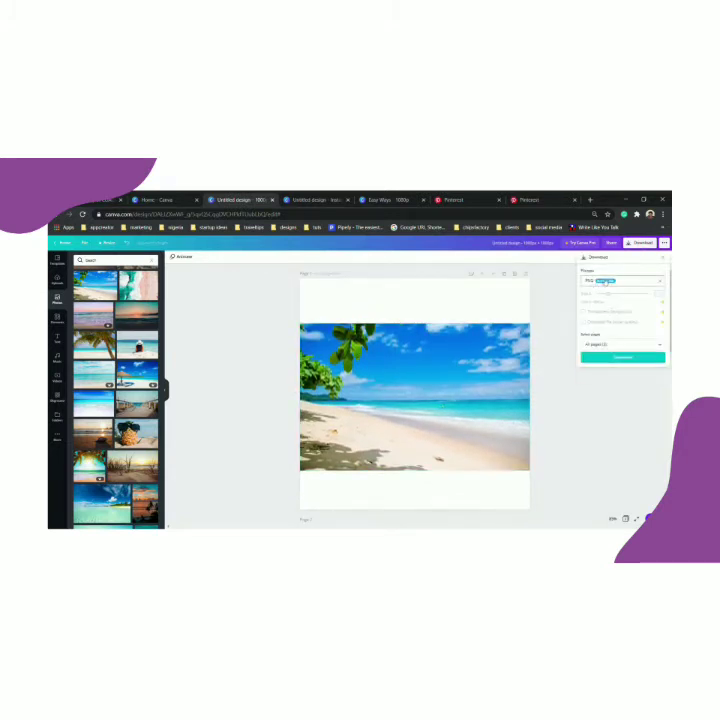
{"action": "left_click", "coordinate": [618, 358]}
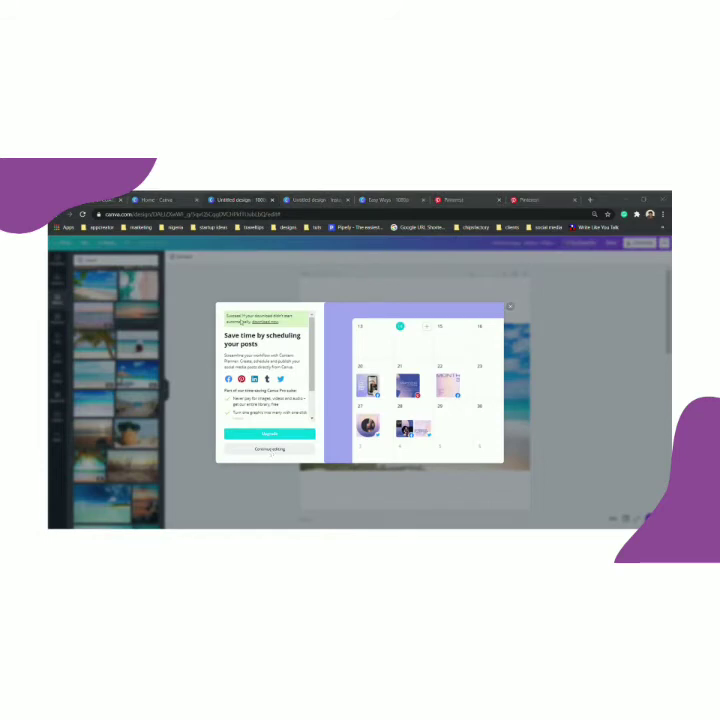
{"action": "left_click", "coordinate": [509, 306]}
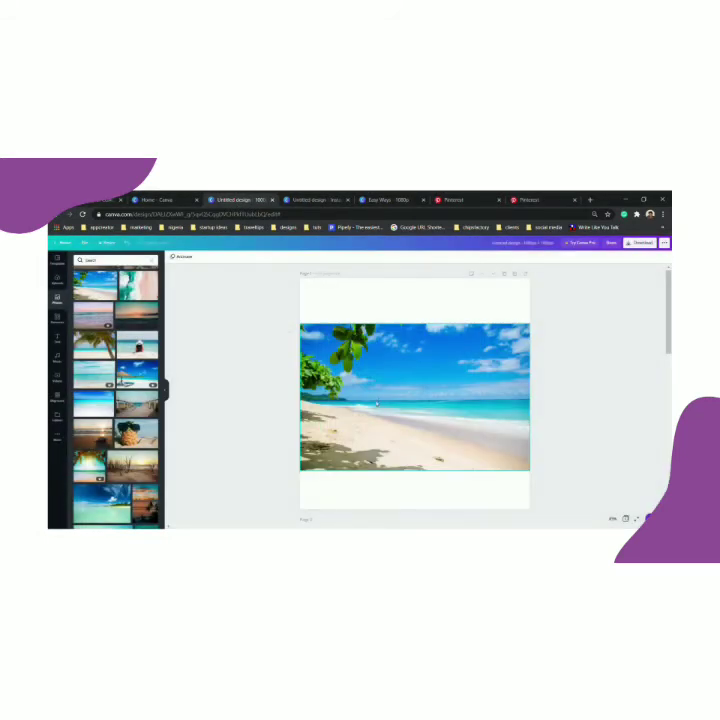
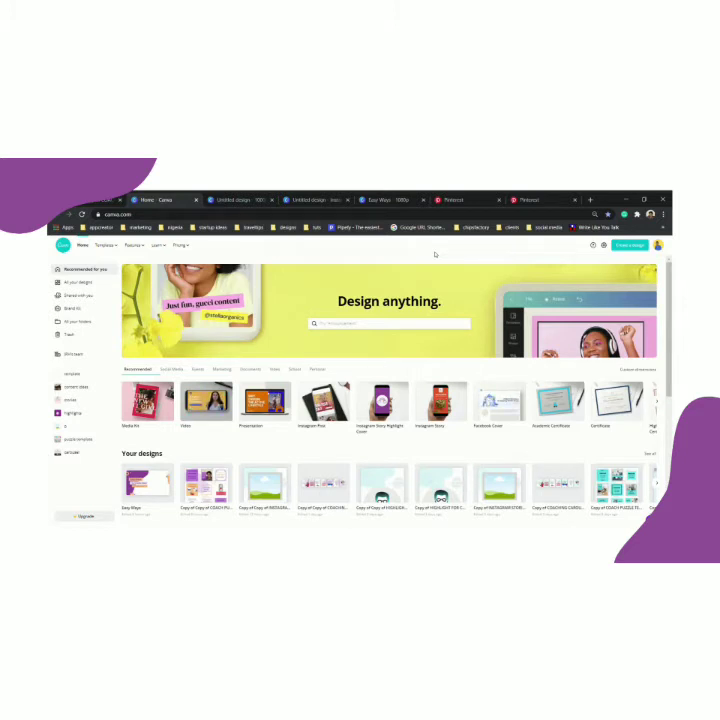
Create a new blank design with custom dimensions of 1080 × 1080 px from the Canva home page.
{"action": "left_click", "coordinate": [628, 247]}
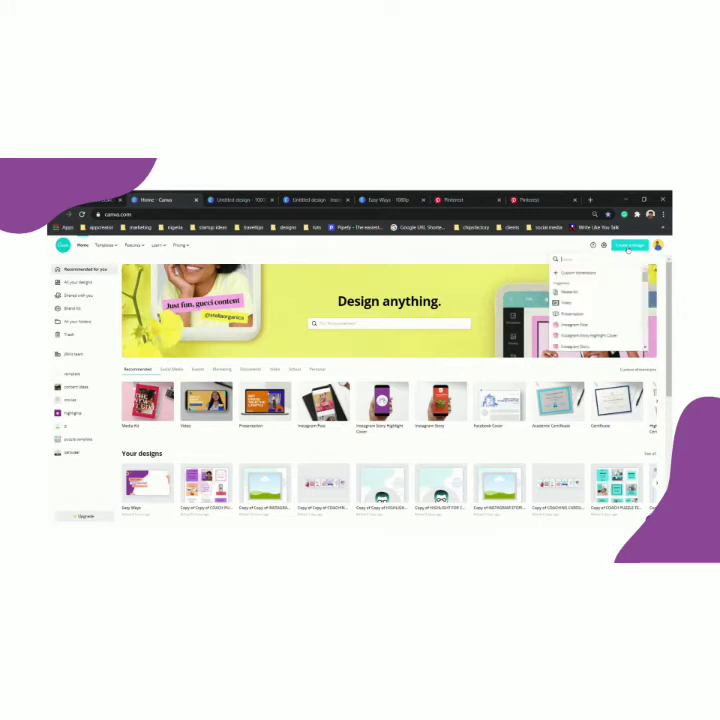
{"action": "left_click", "coordinate": [572, 273]}
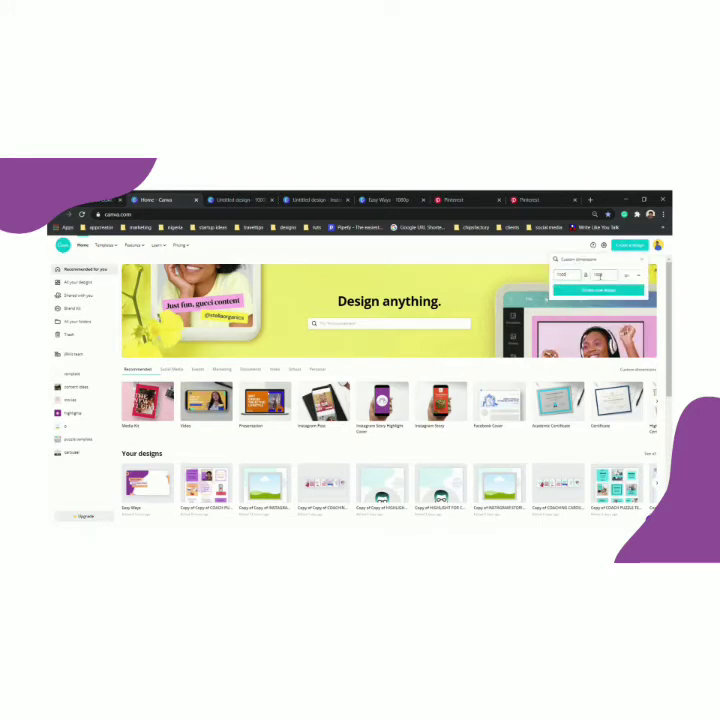
{"action": "left_click", "coordinate": [593, 291]}
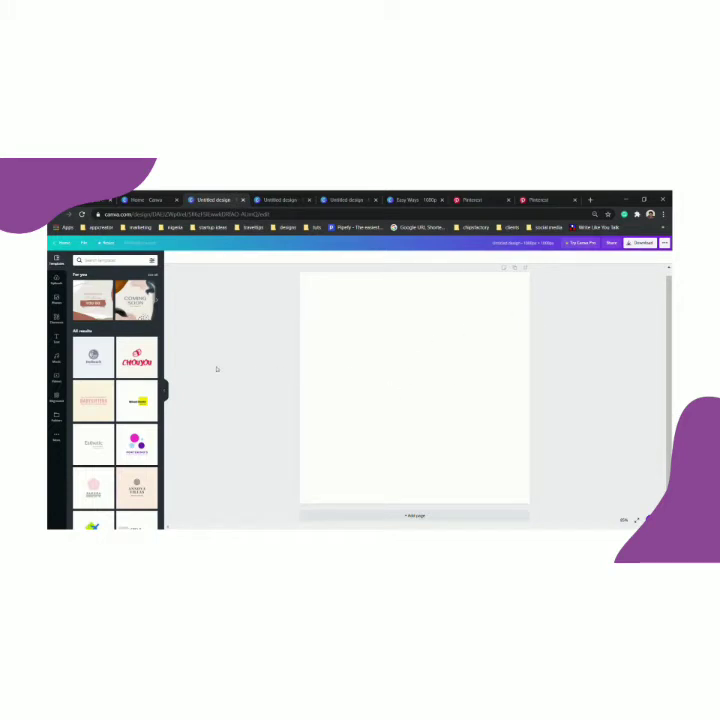
Add a single-photo grid with white bands above and below it, and fill it with the photo of the man in yellow.
{"action": "left_click", "coordinate": [55, 320]}
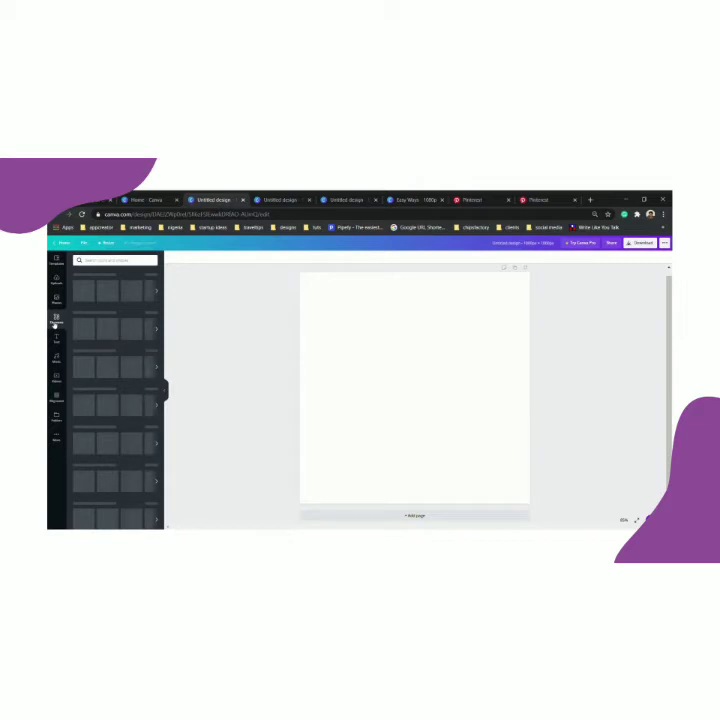
{"action": "scroll", "coordinate": [100, 400], "scroll_direction": "down", "scroll_amount": 3}
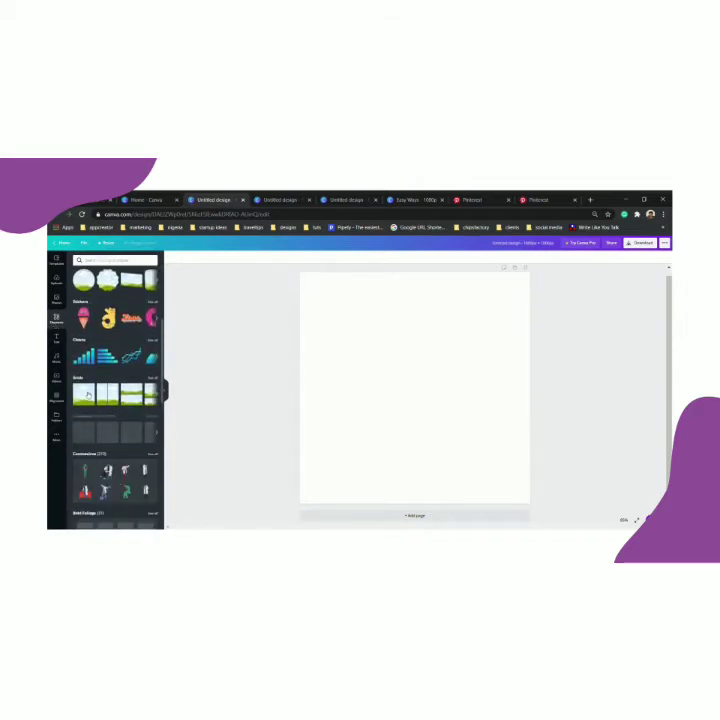
{"action": "left_click", "coordinate": [88, 394]}
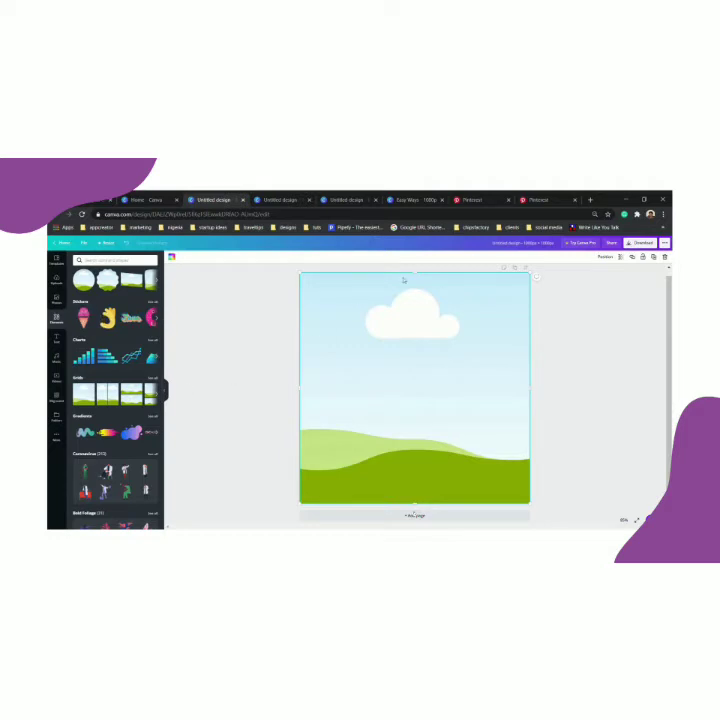
{"action": "left_click_drag", "start_coordinate": [418, 277], "coordinate": [418, 293]}
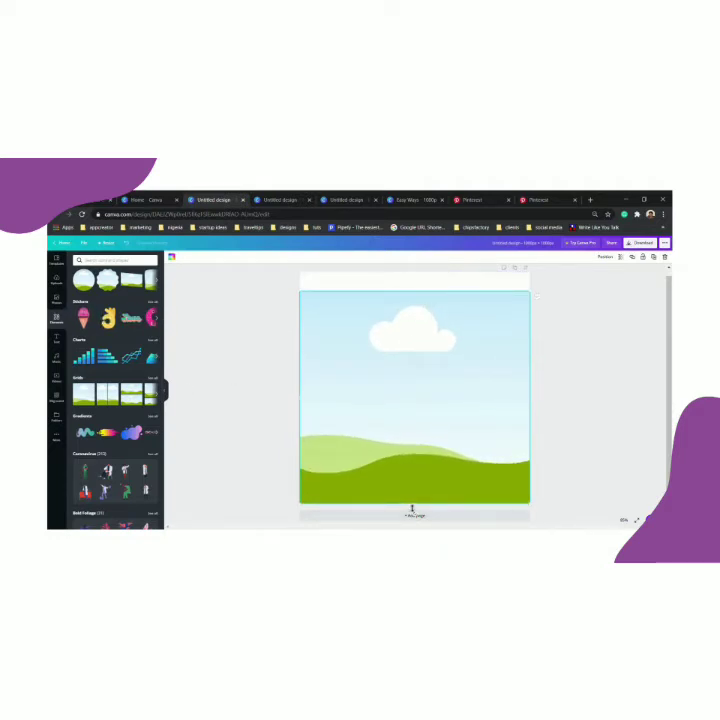
{"action": "left_click_drag", "start_coordinate": [412, 508], "coordinate": [416, 485]}
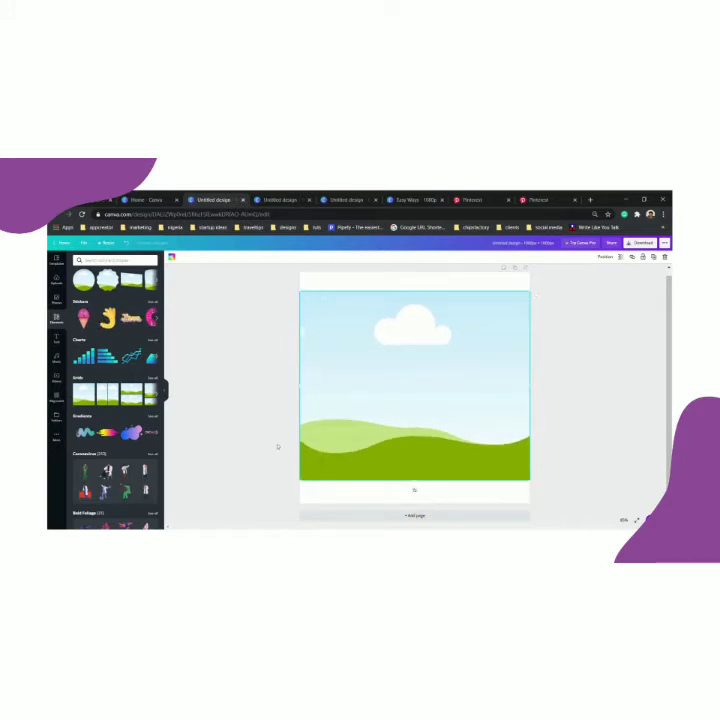
{"action": "left_click", "coordinate": [58, 301]}
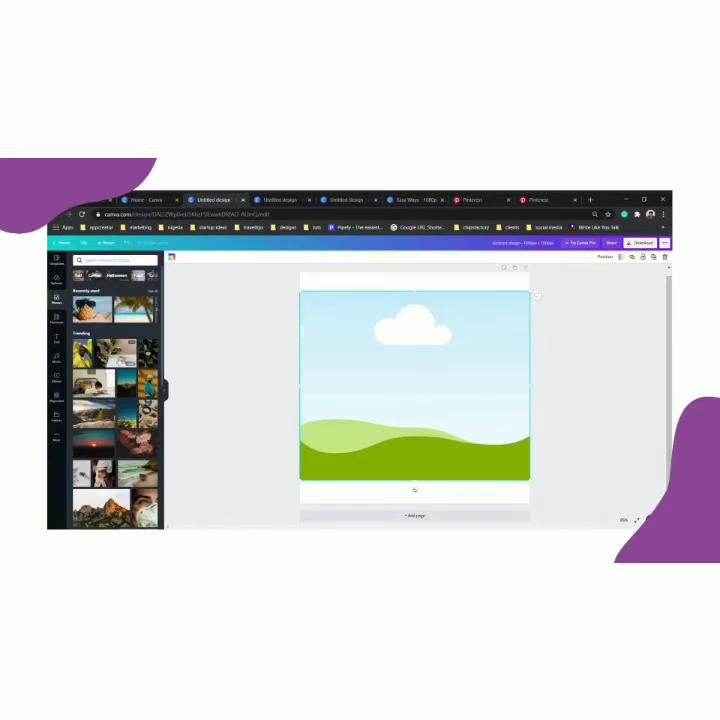
{"action": "left_click", "coordinate": [82, 352]}
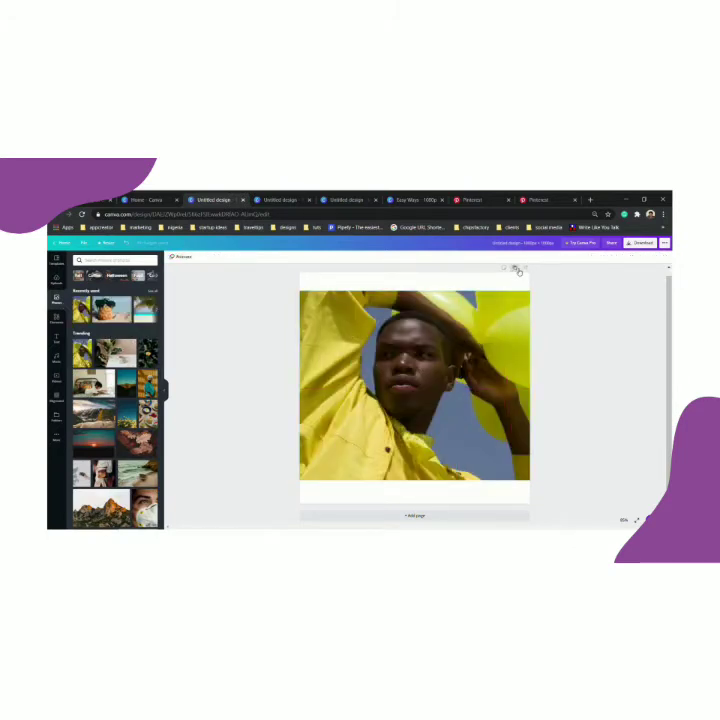
Duplicate the first page and delete only the image from the copy, keeping its empty grid.
{"action": "left_click", "coordinate": [483, 318]}
{"action": "left_click", "coordinate": [665, 257]}
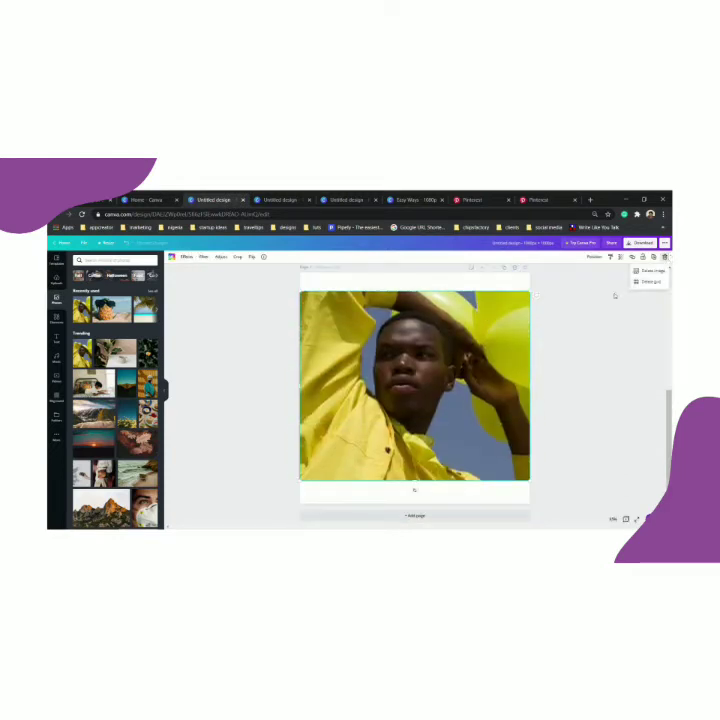
{"action": "left_click", "coordinate": [657, 271]}
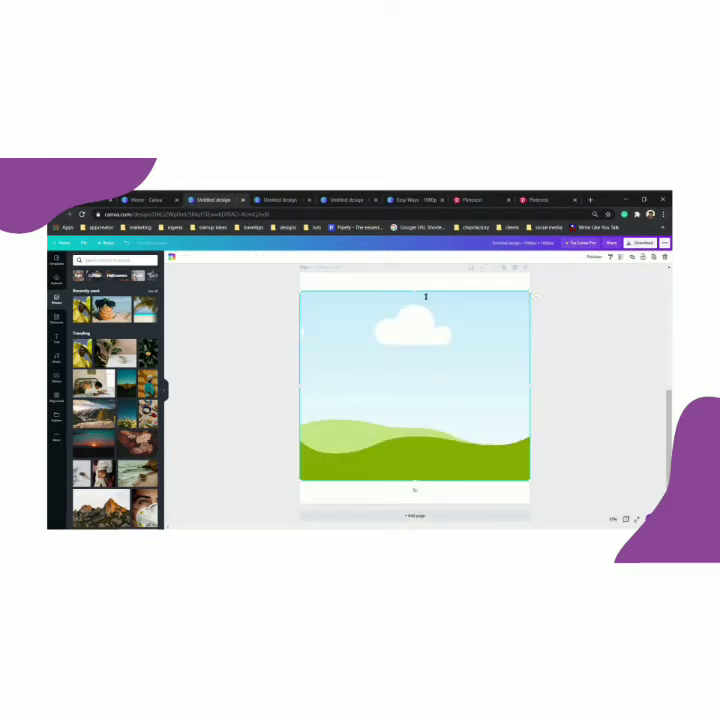
Stretch the second page's grid to full page height and narrow it to leave white bands along the page's left and right edges.
{"action": "left_click_drag", "start_coordinate": [421, 292], "coordinate": [421, 274]}
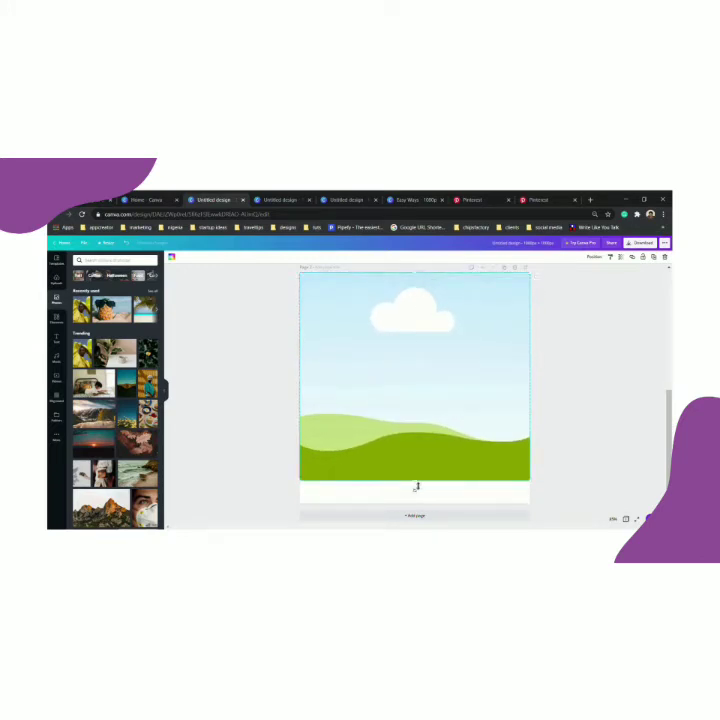
{"action": "left_click_drag", "start_coordinate": [417, 485], "coordinate": [421, 510]}
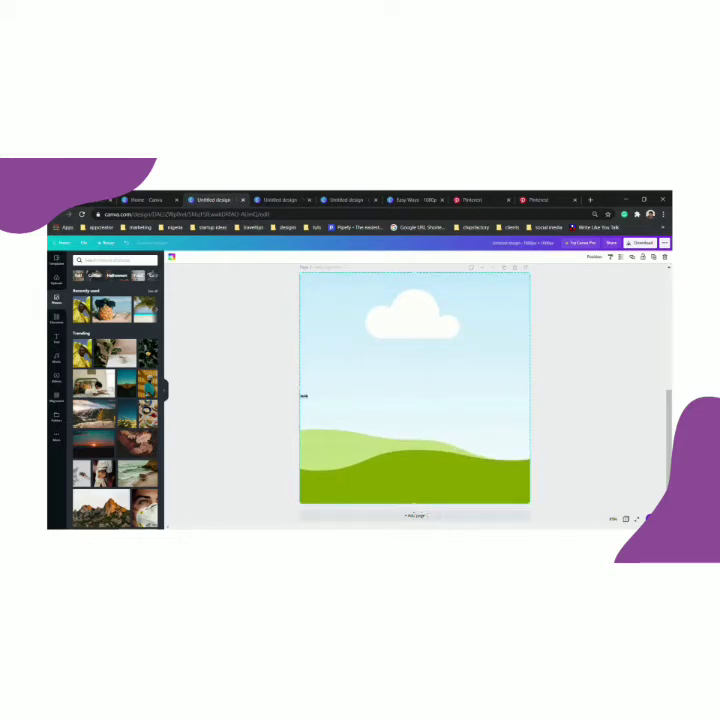
{"action": "left_click_drag", "start_coordinate": [302, 396], "coordinate": [324, 405]}
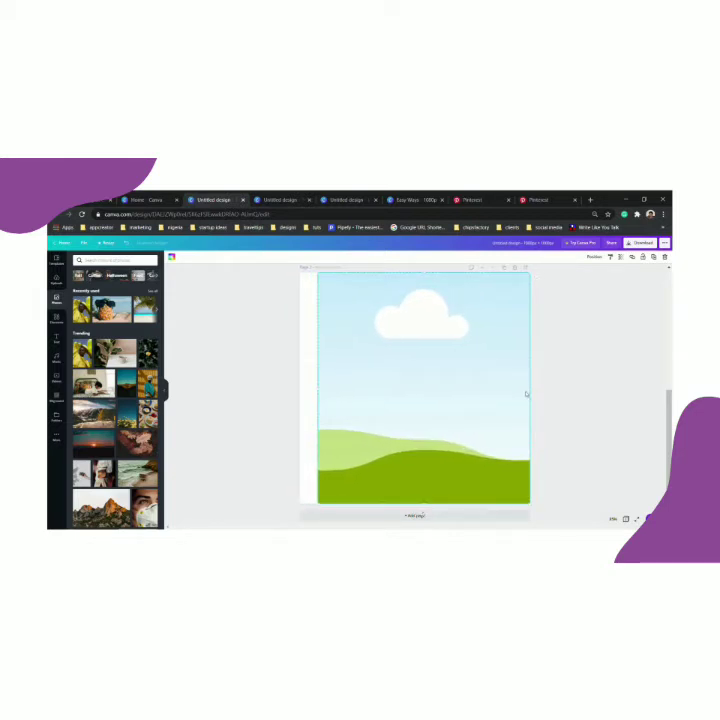
{"action": "left_click_drag", "start_coordinate": [532, 395], "coordinate": [520, 393]}
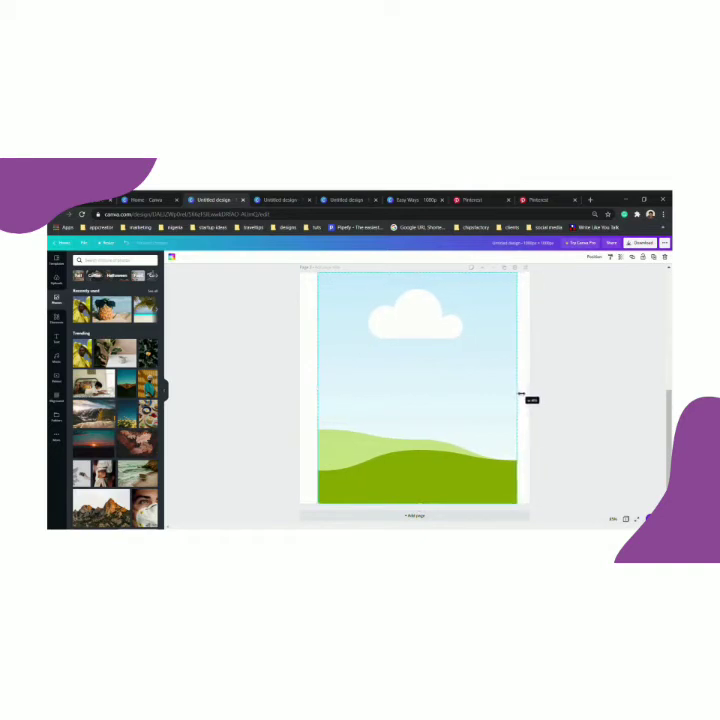
Fill the second page's grid with the photo of the man in a white turban and teal shirt.
{"action": "scroll", "coordinate": [578, 426], "scroll_direction": "up", "scroll_amount": 3}
{"action": "scroll", "coordinate": [411, 485], "scroll_direction": "up", "scroll_amount": 2}
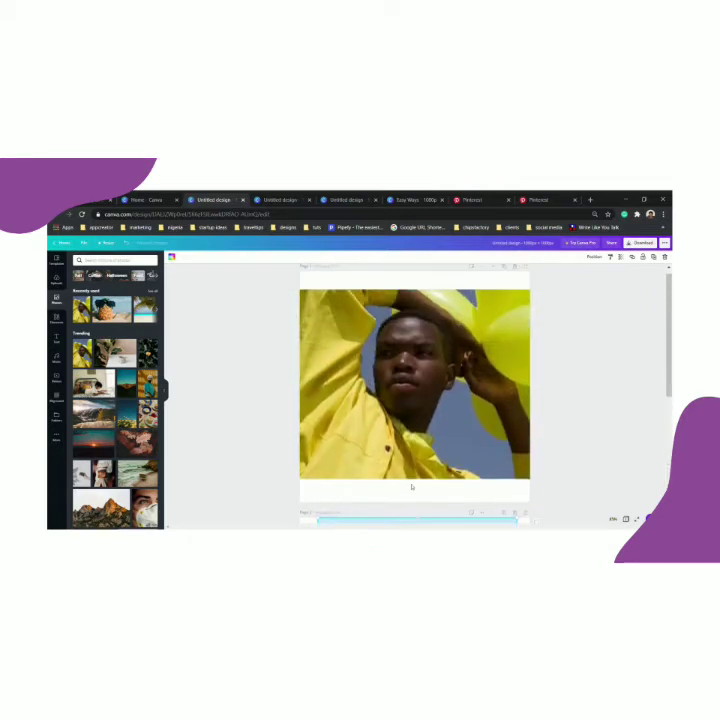
{"action": "scroll", "coordinate": [471, 484], "scroll_direction": "down", "scroll_amount": 3}
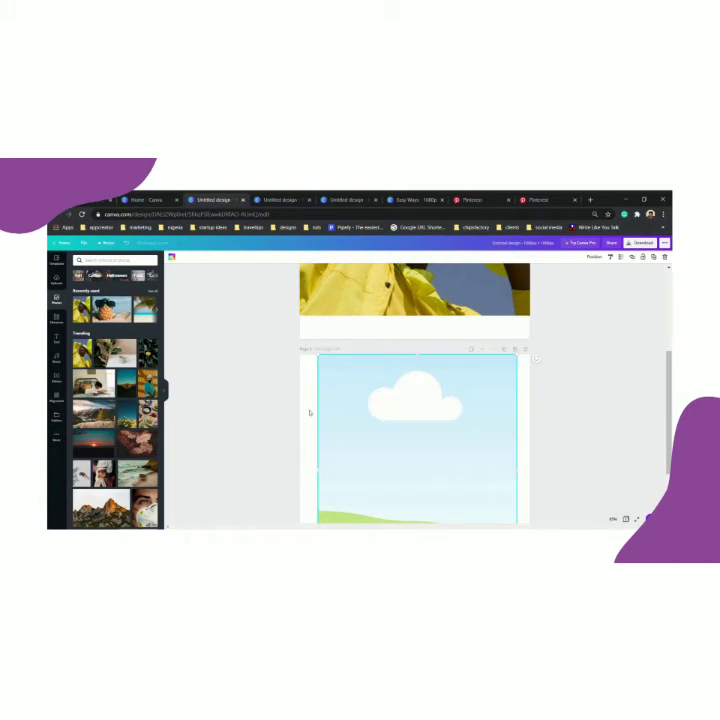
{"action": "scroll", "coordinate": [310, 430], "scroll_direction": "up", "scroll_amount": 3}
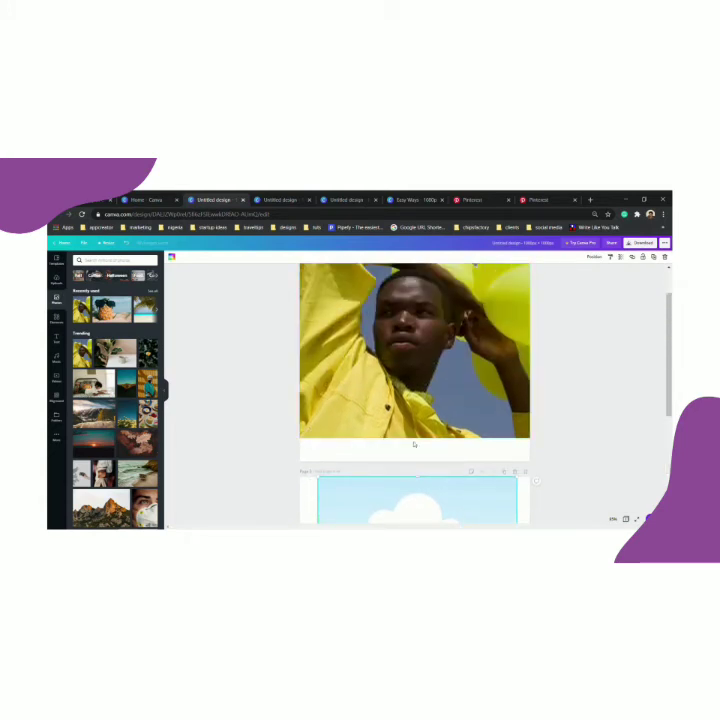
{"action": "scroll", "coordinate": [464, 449], "scroll_direction": "down", "scroll_amount": 3}
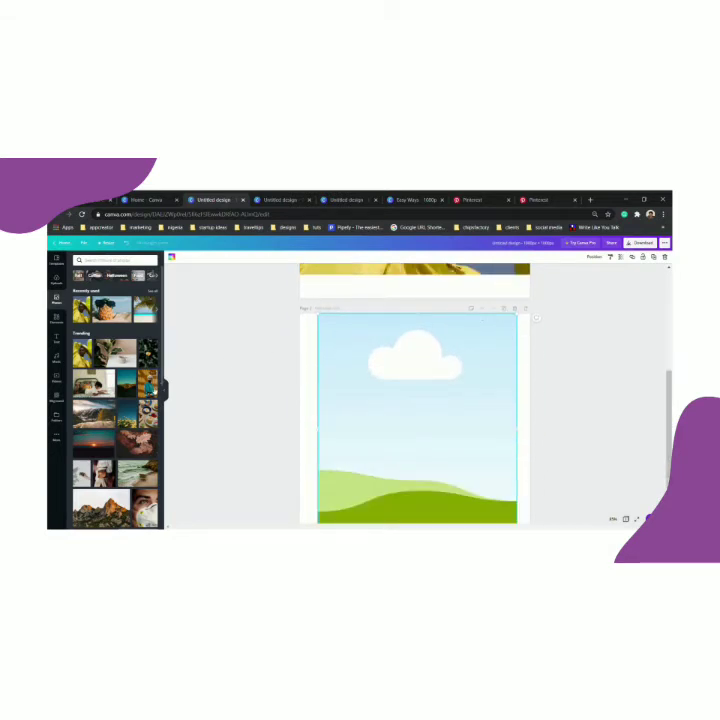
{"action": "left_click_drag", "start_coordinate": [143, 310], "coordinate": [488, 428]}
{"action": "left_click_drag", "start_coordinate": [405, 400], "coordinate": [408, 402]}
{"action": "left_click", "coordinate": [504, 308]}
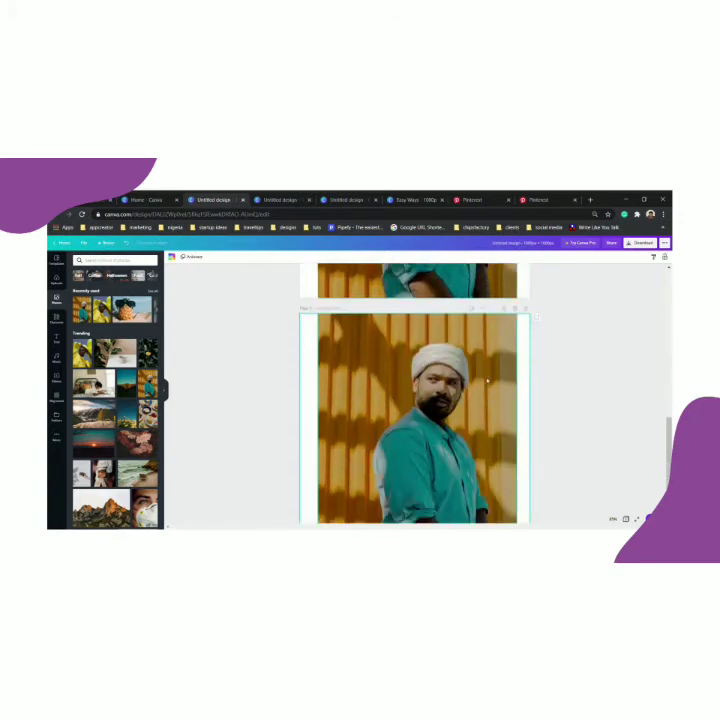
{"action": "left_click", "coordinate": [489, 364]}
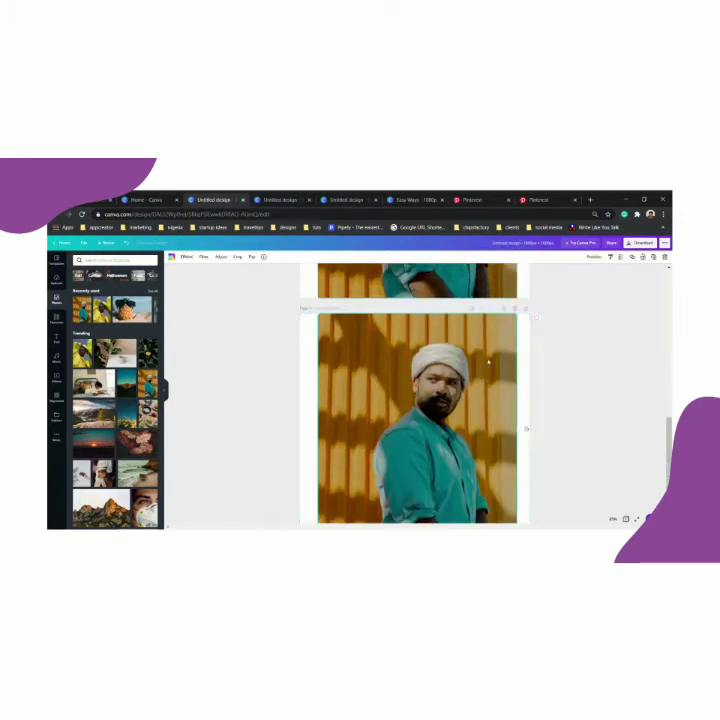
{"action": "left_click", "coordinate": [516, 308]}
{"action": "scroll", "coordinate": [515, 309], "scroll_direction": "up", "scroll_amount": 2}
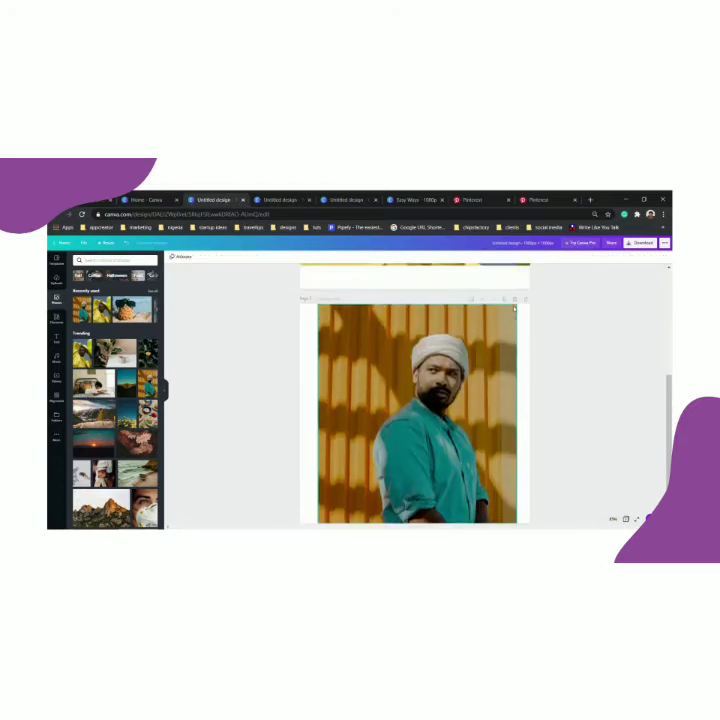
Duplicate the turban photo page and delete only the image from the new third page's grid.
{"action": "left_click", "coordinate": [505, 343]}
{"action": "left_click", "coordinate": [479, 397]}
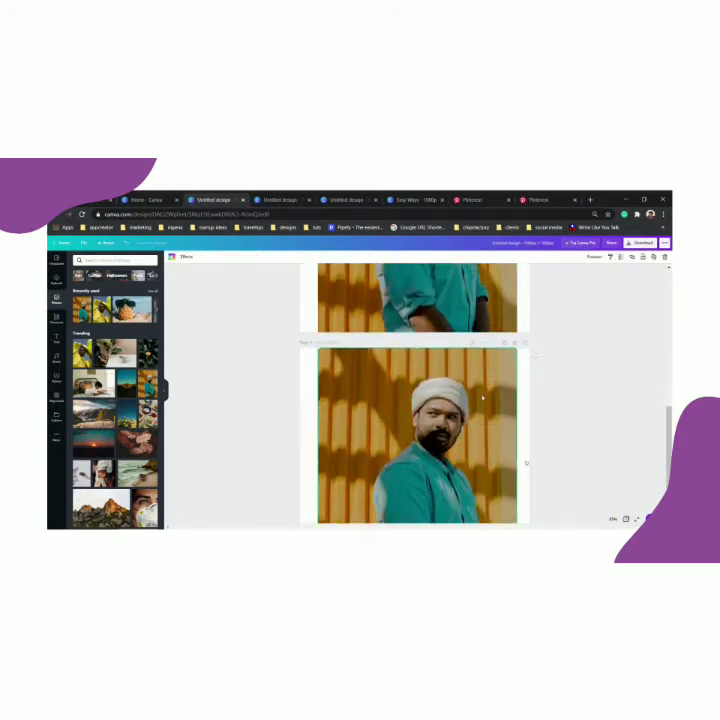
{"action": "left_click", "coordinate": [662, 271]}
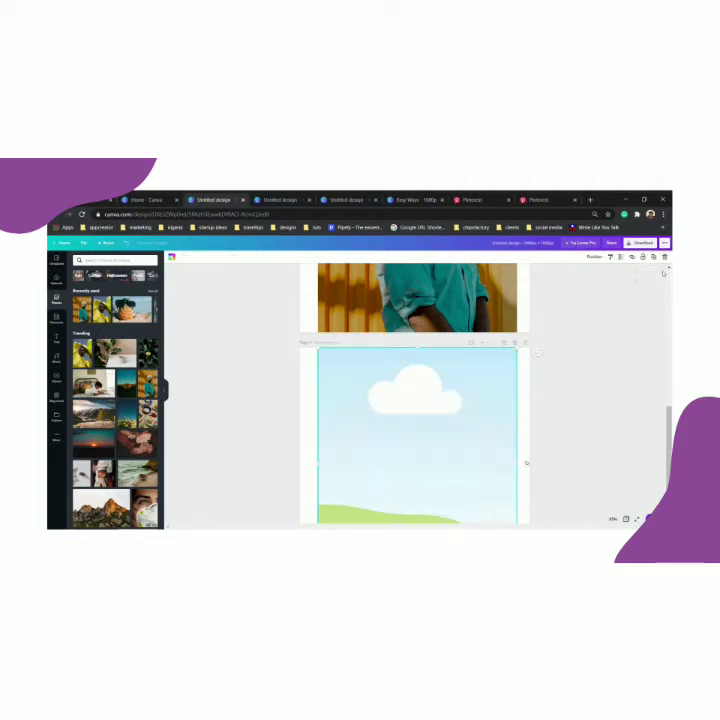
Widen the third page's grid to full page width and shorten it to leave white bands above and below.
{"action": "scroll", "coordinate": [437, 402], "scroll_direction": "down", "scroll_amount": 2}
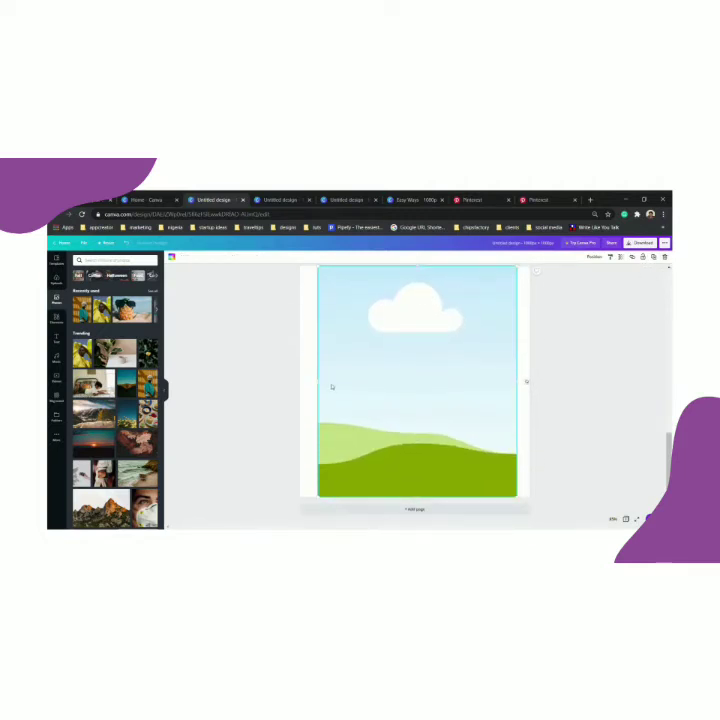
{"action": "left_click_drag", "start_coordinate": [320, 386], "coordinate": [302, 387]}
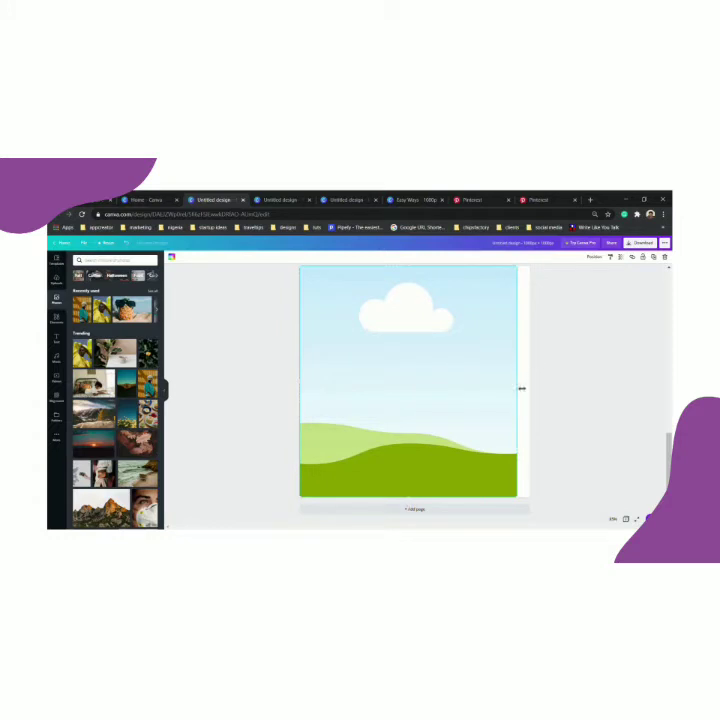
{"action": "left_click_drag", "start_coordinate": [519, 387], "coordinate": [532, 390]}
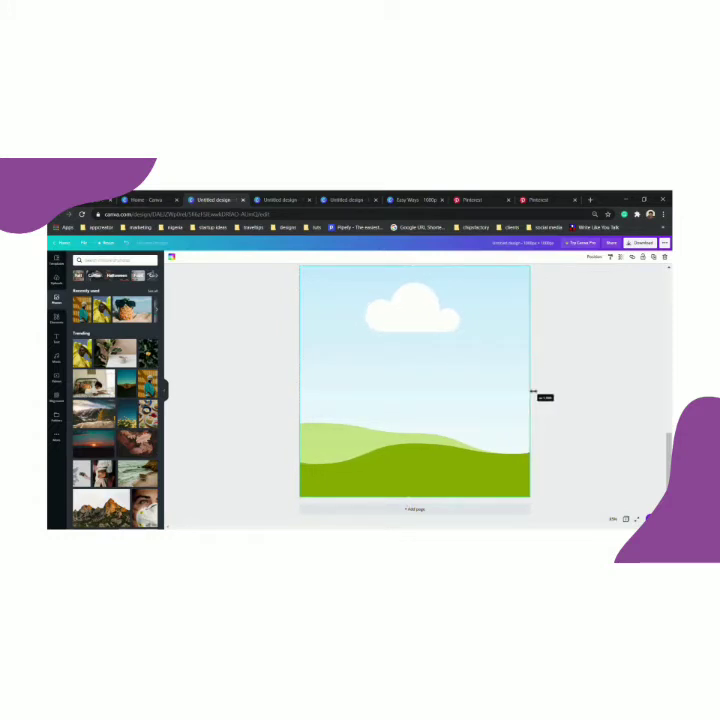
{"action": "left_click_drag", "start_coordinate": [419, 505], "coordinate": [419, 485]}
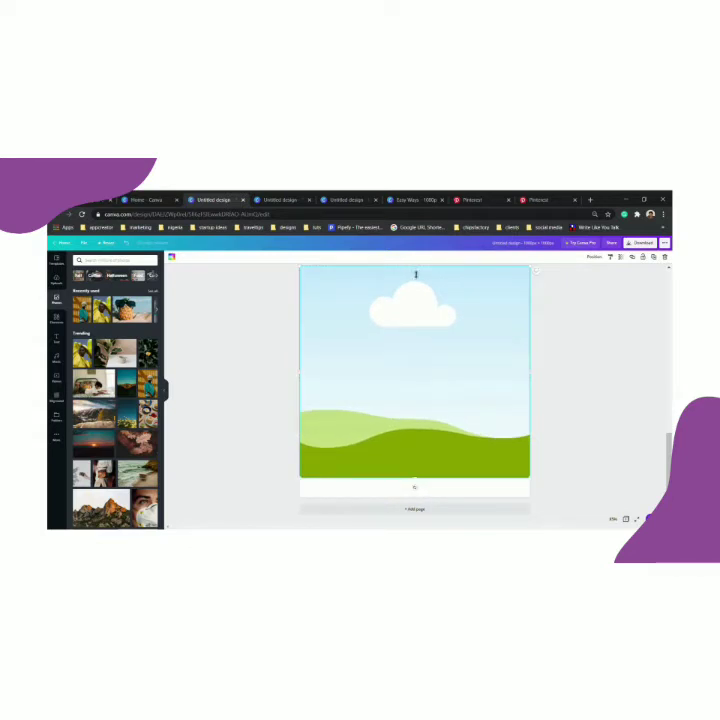
{"action": "left_click_drag", "start_coordinate": [421, 272], "coordinate": [421, 294]}
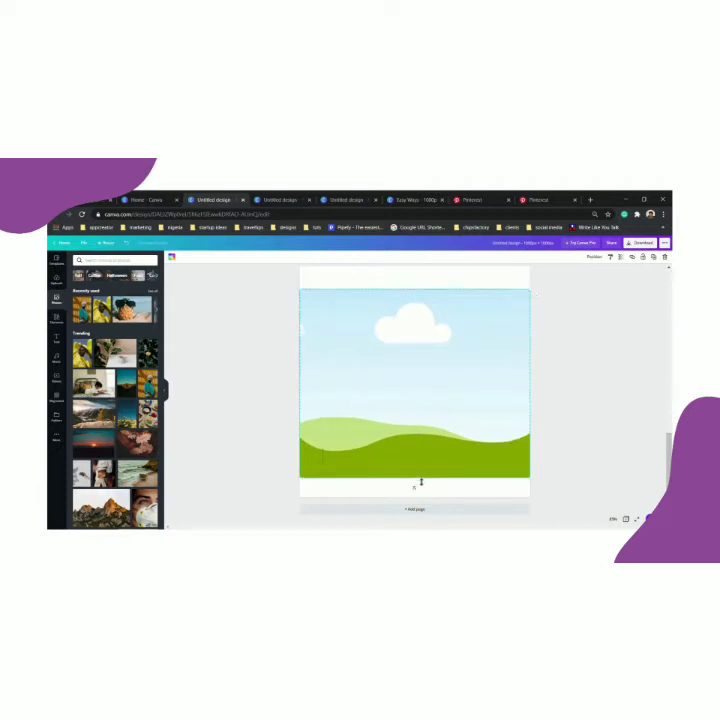
{"action": "left_click_drag", "start_coordinate": [421, 481], "coordinate": [420, 479]}
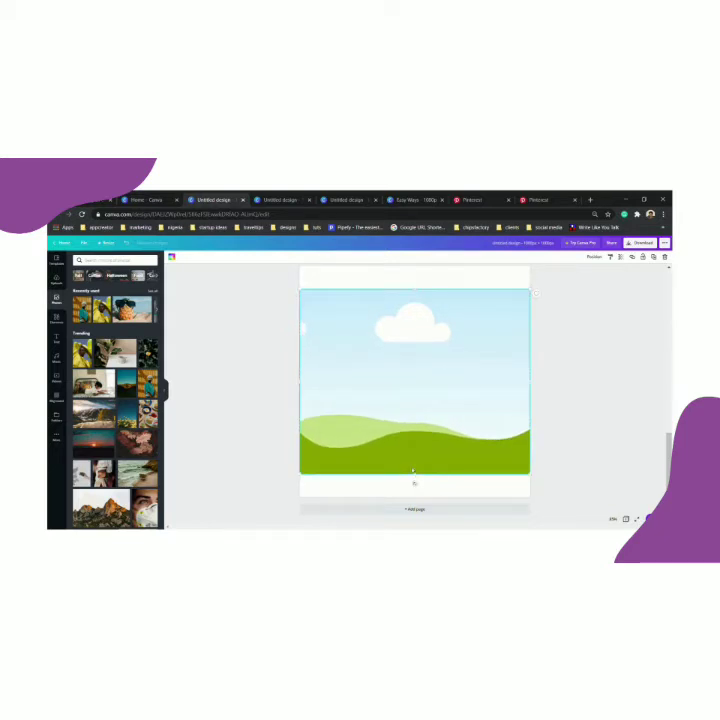
Fill the third page's grid with the photo of the man holding white flowers and shift the image down to show more of his hair.
{"action": "scroll", "coordinate": [100, 415], "scroll_direction": "down", "scroll_amount": 3}
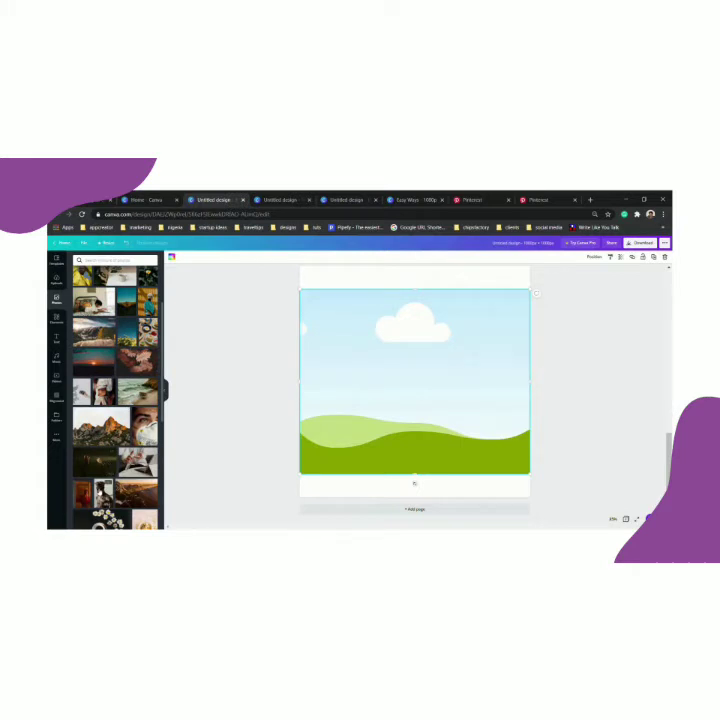
{"action": "left_click", "coordinate": [99, 493]}
{"action": "left_click_drag", "start_coordinate": [400, 383], "coordinate": [405, 391]}
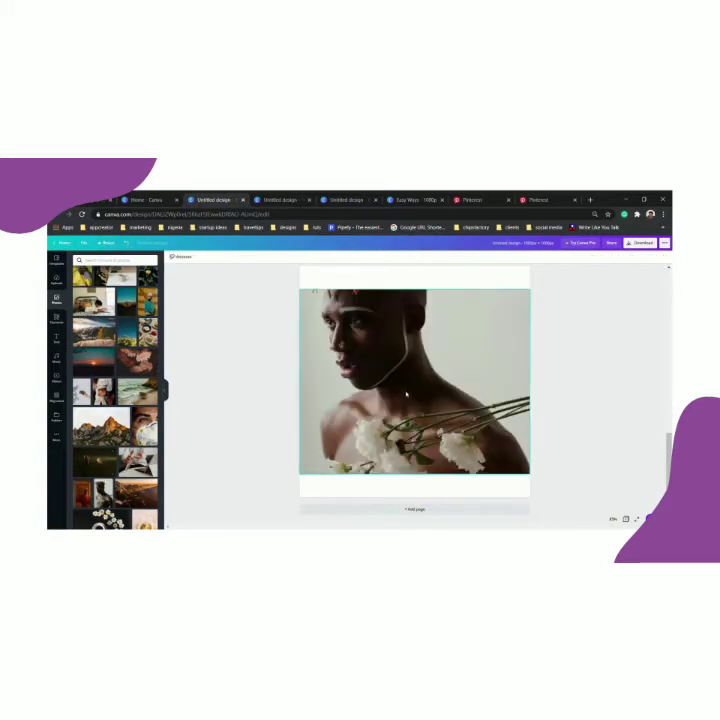
{"action": "double_click", "coordinate": [385, 380]}
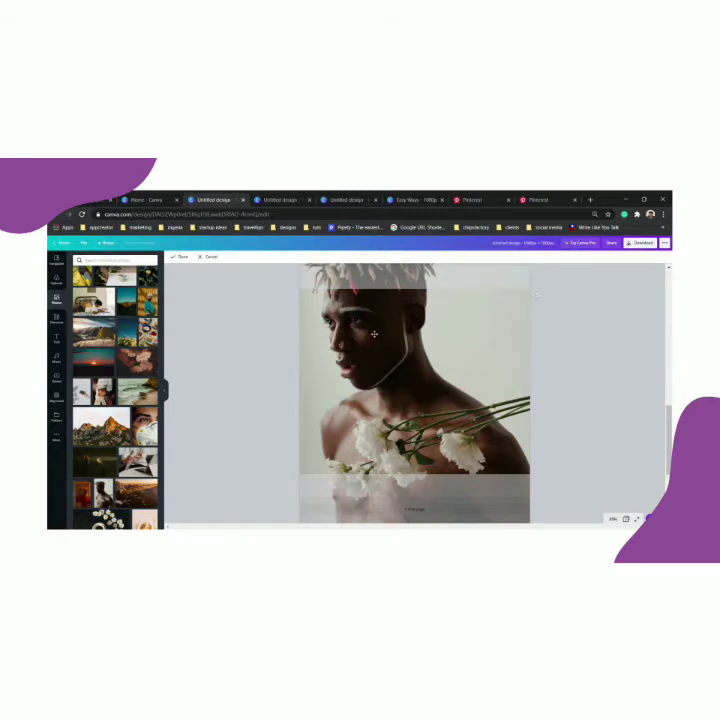
{"action": "left_click_drag", "start_coordinate": [374, 338], "coordinate": [395, 366]}
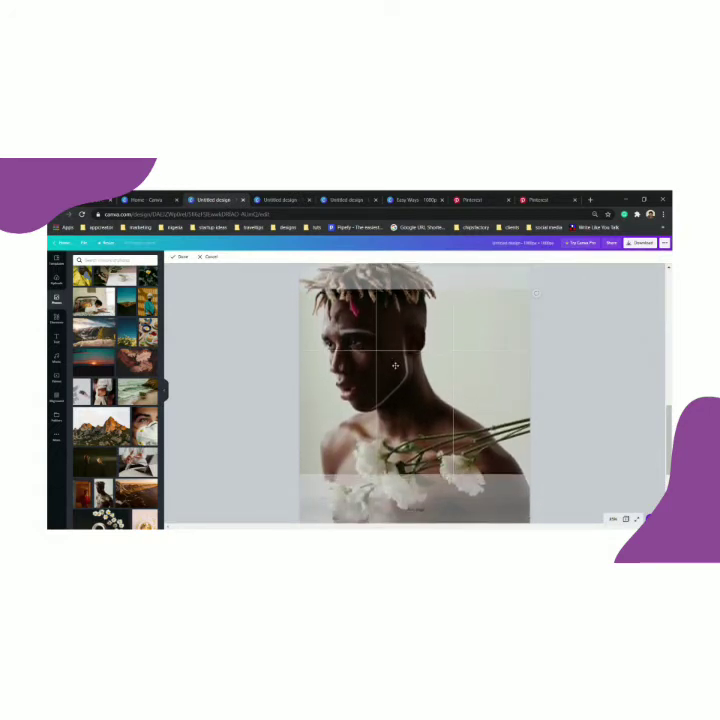
{"action": "left_click", "coordinate": [583, 358]}
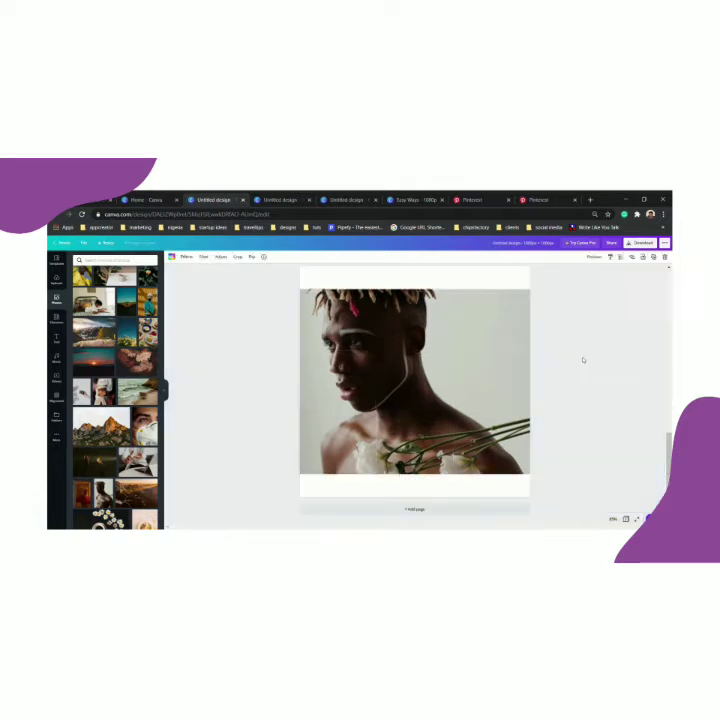
{"action": "scroll", "coordinate": [580, 357], "scroll_direction": "up", "scroll_amount": 3}
{"action": "scroll", "coordinate": [580, 357], "scroll_direction": "up", "scroll_amount": 5}
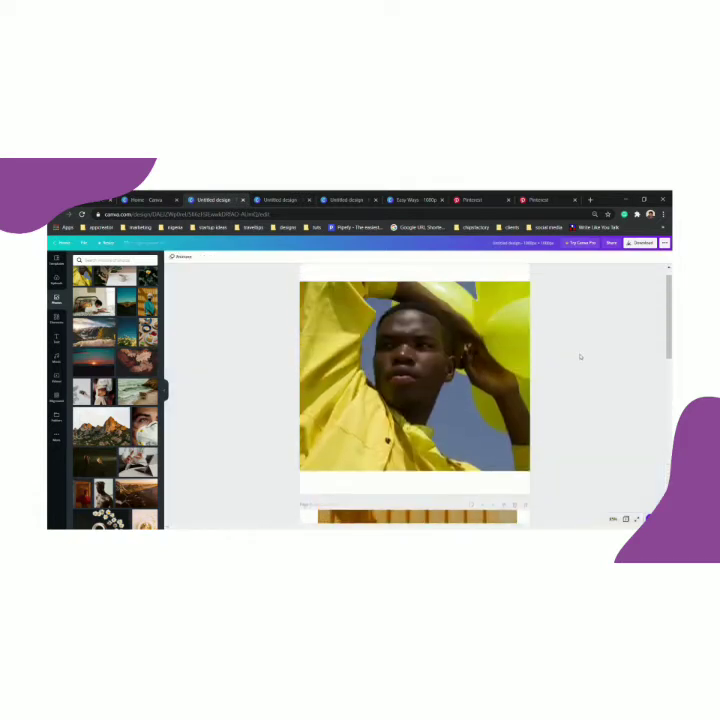
{"action": "scroll", "coordinate": [399, 313], "scroll_direction": "down", "scroll_amount": 5}
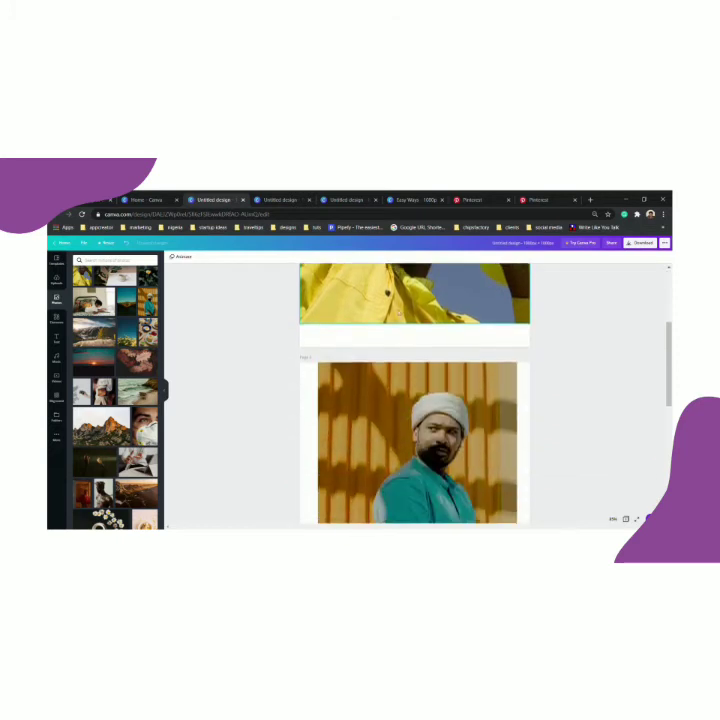
Review the three portrait pages in order to compare their horizontal and vertical white bands.
{"action": "scroll", "coordinate": [399, 313], "scroll_direction": "down", "scroll_amount": 5}
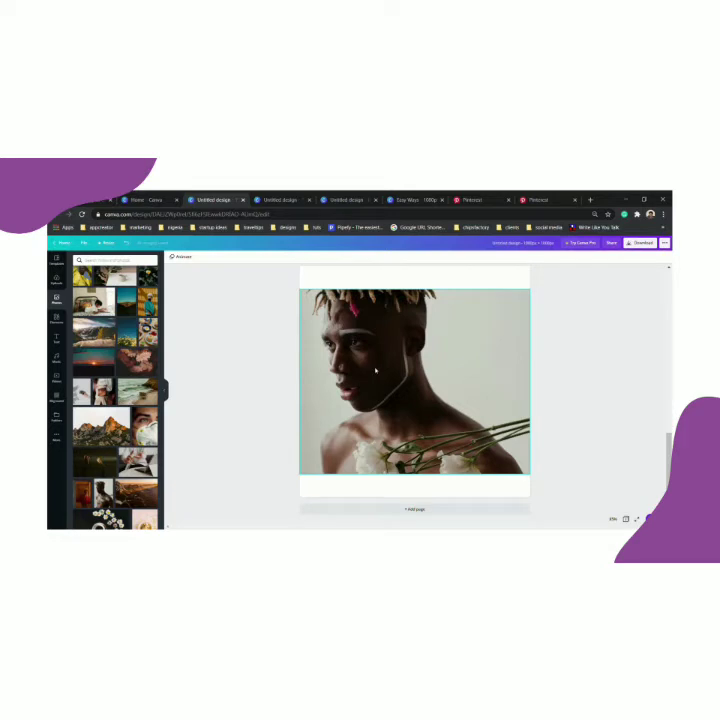
{"action": "scroll", "coordinate": [375, 372], "scroll_direction": "up", "scroll_amount": 10}
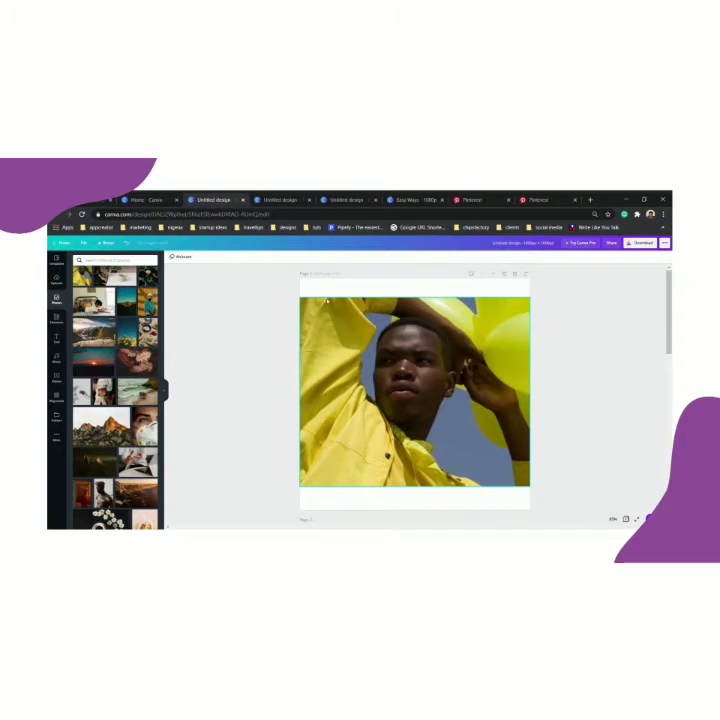
{"action": "scroll", "coordinate": [481, 325], "scroll_direction": "down", "scroll_amount": 3}
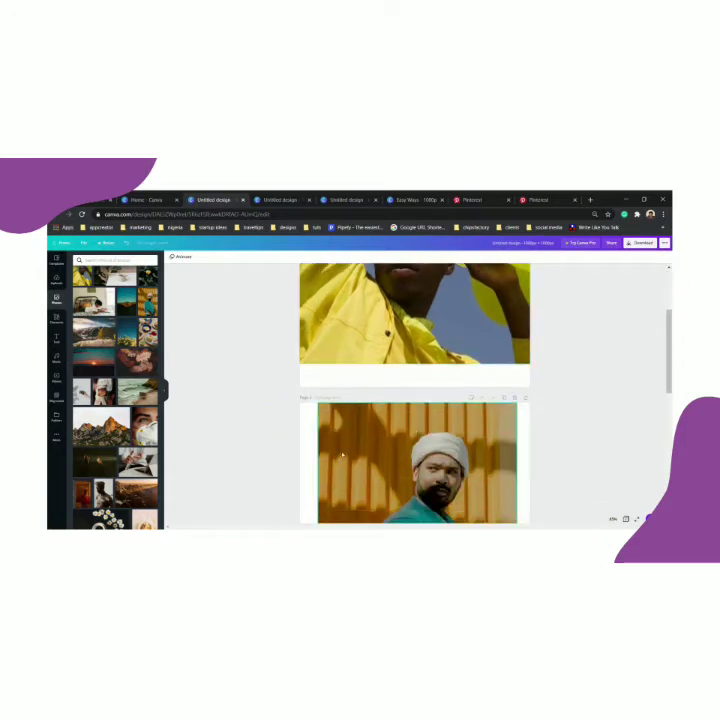
{"action": "scroll", "coordinate": [342, 456], "scroll_direction": "down", "scroll_amount": 6}
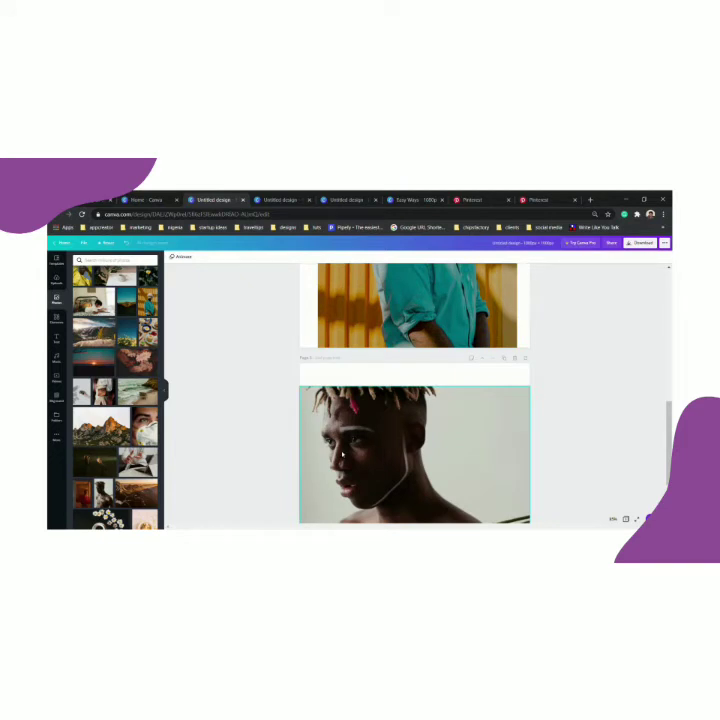
{"action": "scroll", "coordinate": [342, 456], "scroll_direction": "down", "scroll_amount": 2}
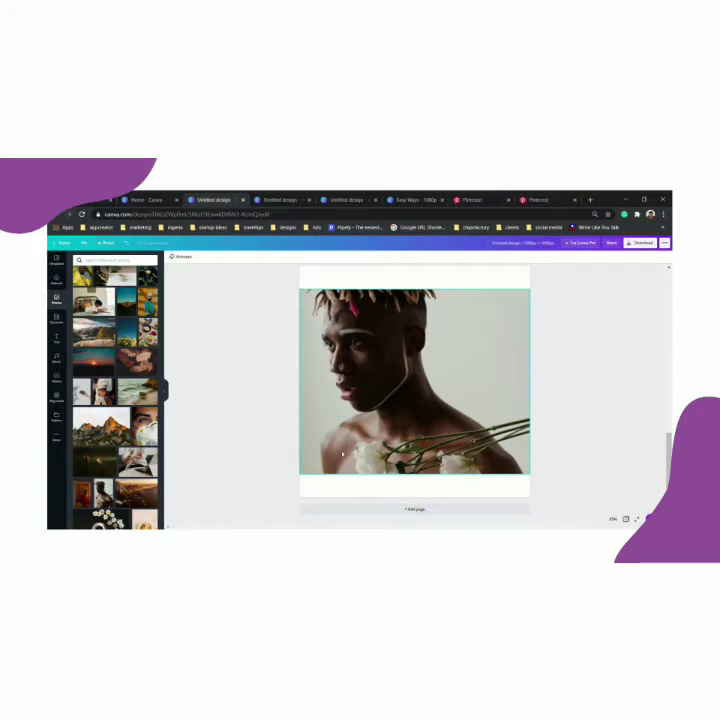
{"action": "scroll", "coordinate": [342, 455], "scroll_direction": "up", "scroll_amount": 5}
{"action": "scroll", "coordinate": [342, 455], "scroll_direction": "up", "scroll_amount": 10}
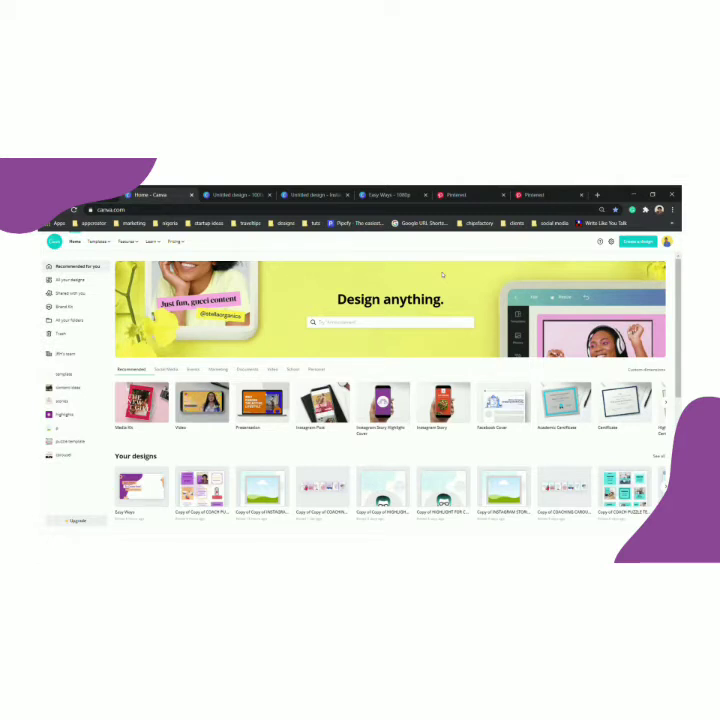
Create a new blank design with custom dimensions of 1080 × 1080 px.
{"action": "left_click", "coordinate": [645, 243]}
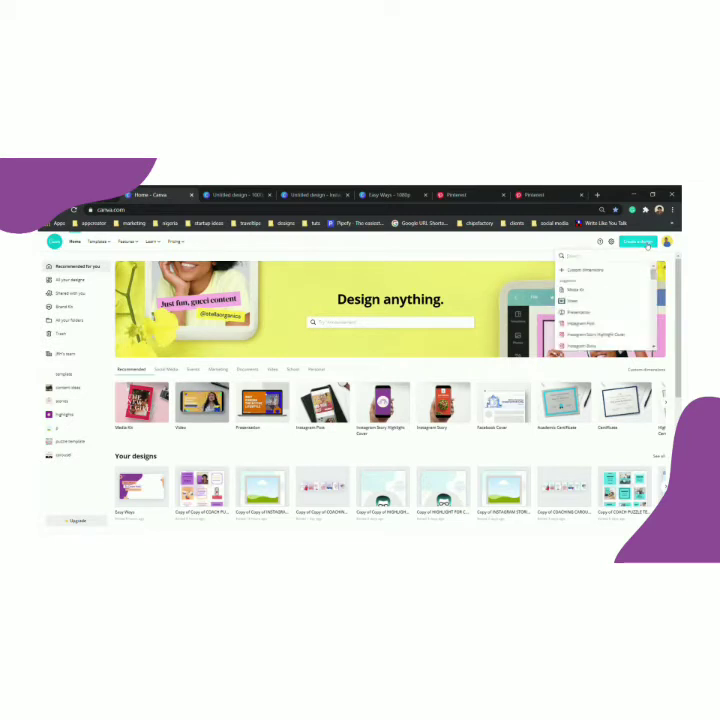
{"action": "left_click", "coordinate": [587, 269]}
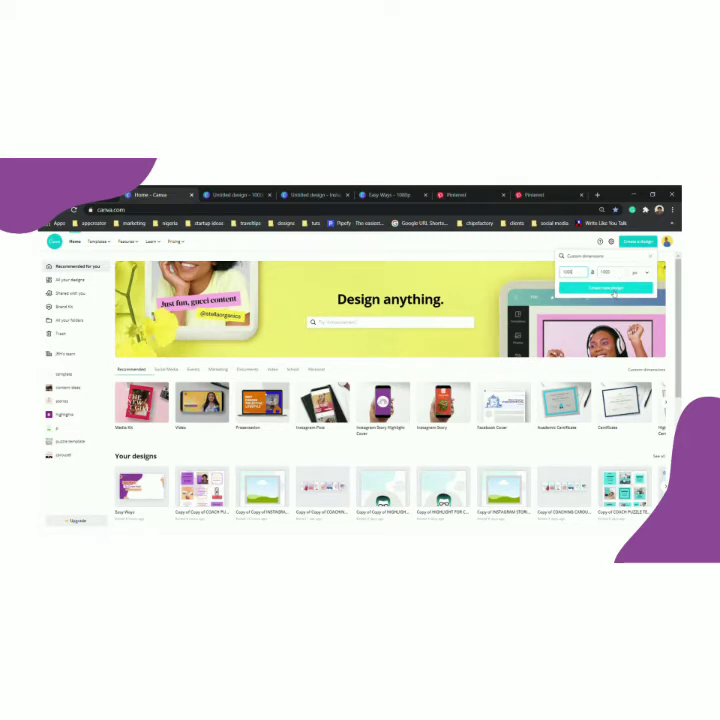
{"action": "left_click", "coordinate": [613, 291]}
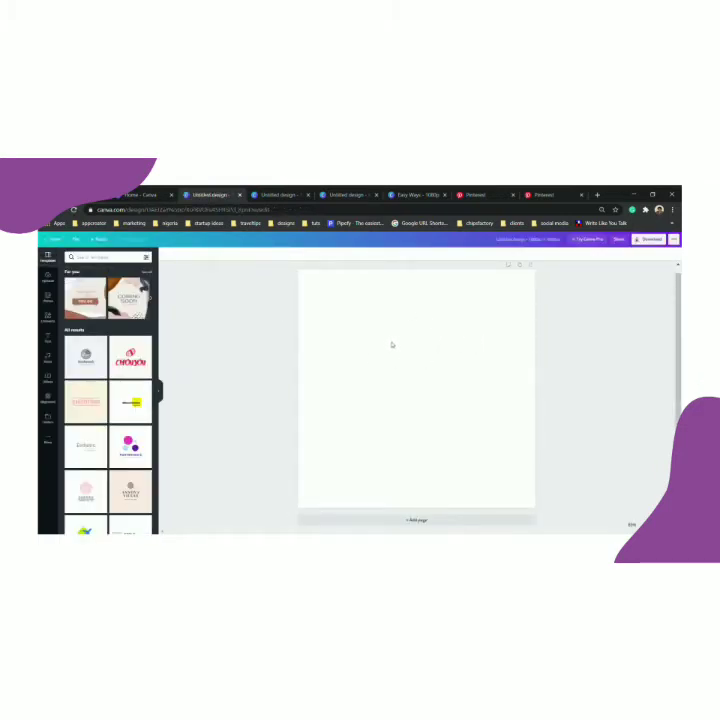
{"action": "left_click", "coordinate": [384, 343]}
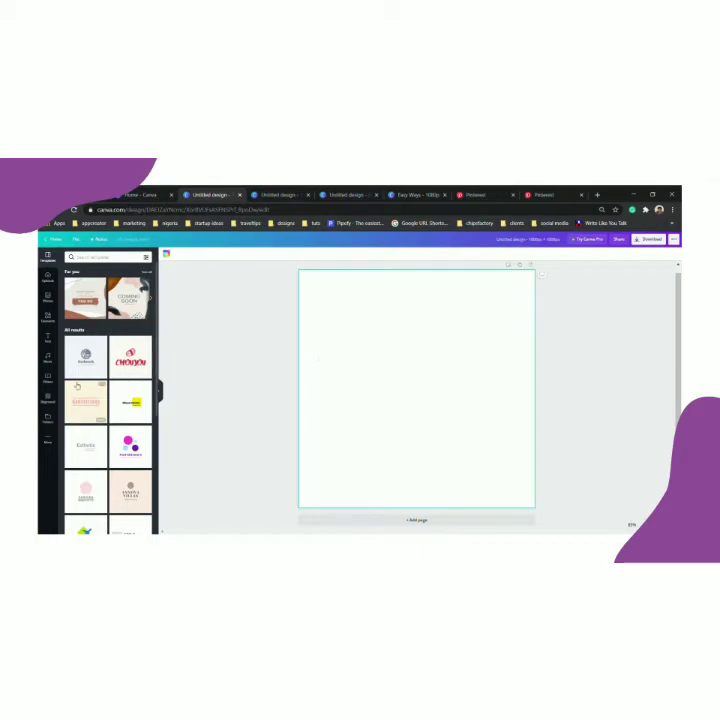
Browse the element categories, from lines, shapes and frames through grids and gradients to the illustration collections.
{"action": "left_click", "coordinate": [46, 318]}
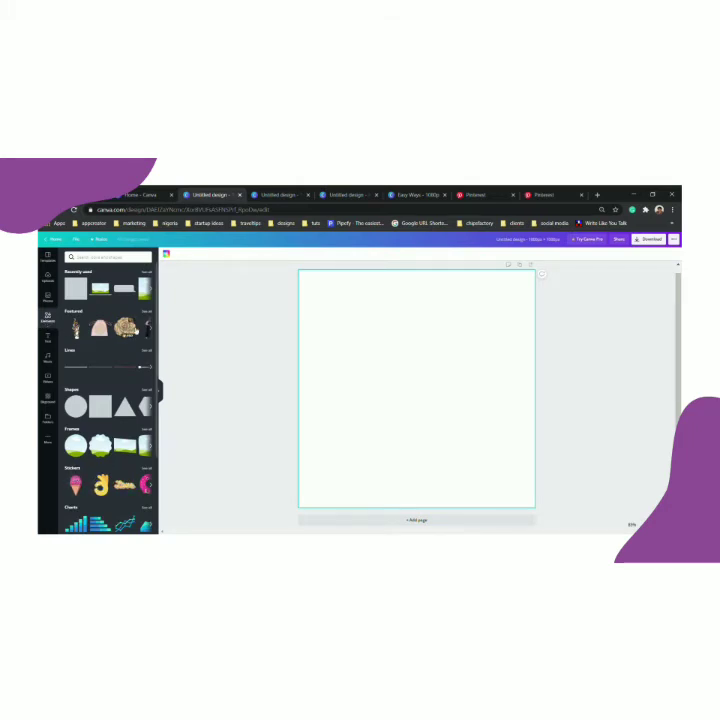
{"action": "scroll", "coordinate": [113, 380], "scroll_direction": "down", "scroll_amount": 5}
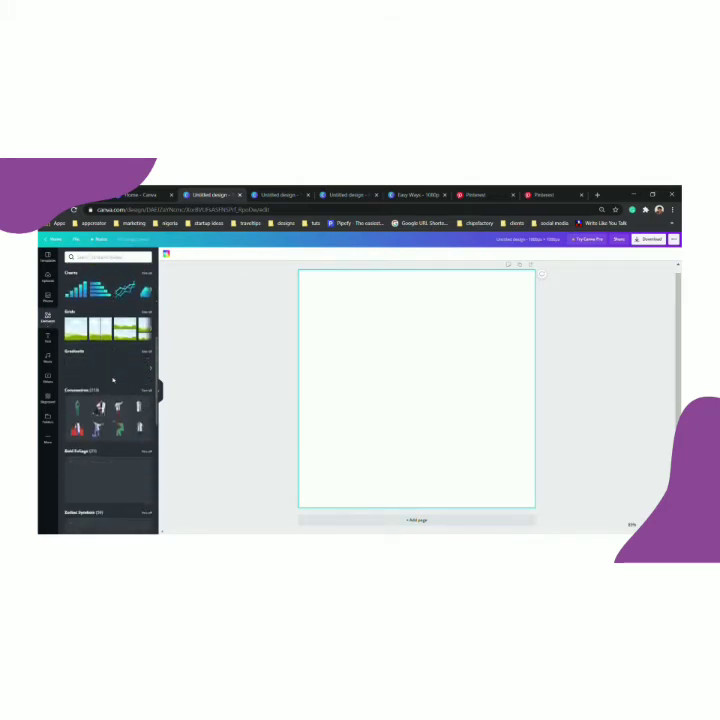
{"action": "scroll", "coordinate": [113, 376], "scroll_direction": "up", "scroll_amount": 3}
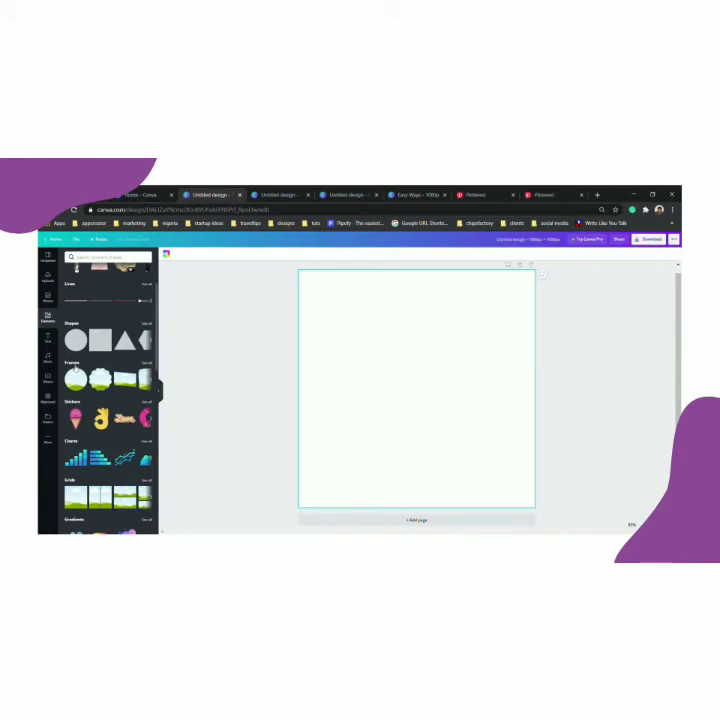
{"action": "scroll", "coordinate": [72, 340], "scroll_direction": "down", "scroll_amount": 5}
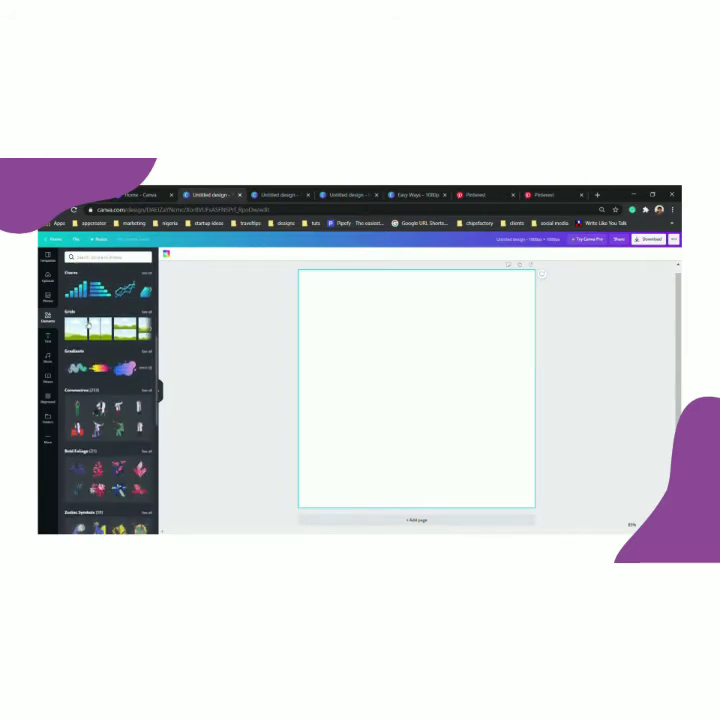
{"action": "scroll", "coordinate": [105, 332], "scroll_direction": "down", "scroll_amount": 1}
{"action": "scroll", "coordinate": [107, 331], "scroll_direction": "up", "scroll_amount": 2}
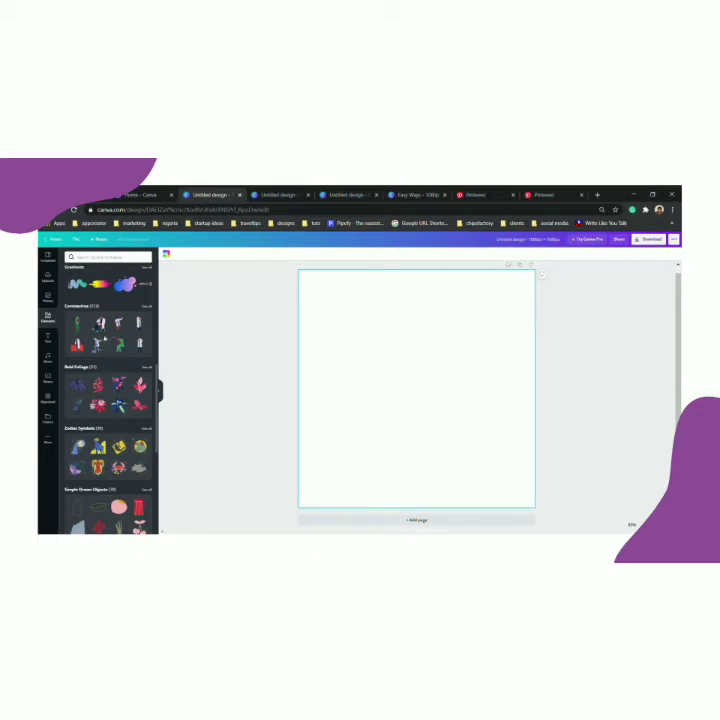
{"action": "scroll", "coordinate": [103, 340], "scroll_direction": "down", "scroll_amount": 2}
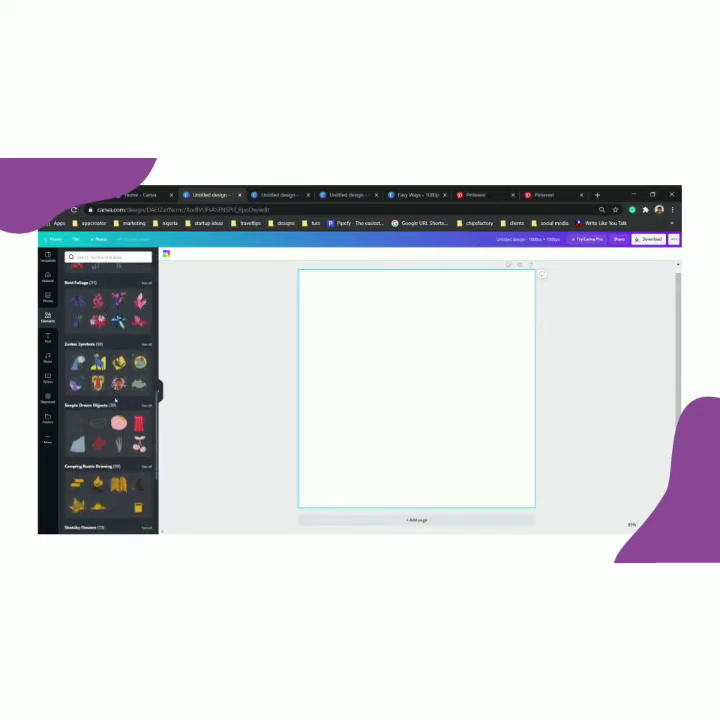
{"action": "scroll", "coordinate": [102, 412], "scroll_direction": "down", "scroll_amount": 2}
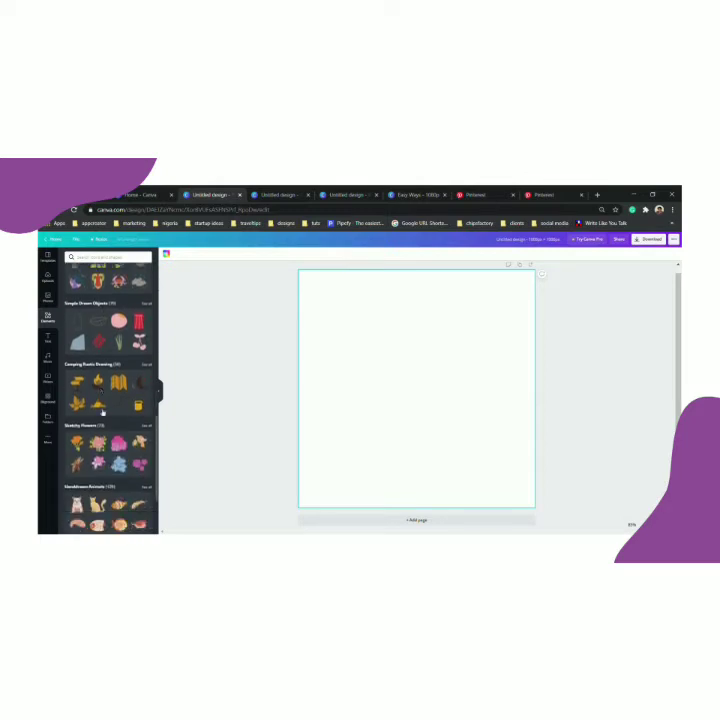
{"action": "scroll", "coordinate": [102, 412], "scroll_direction": "down", "scroll_amount": 1}
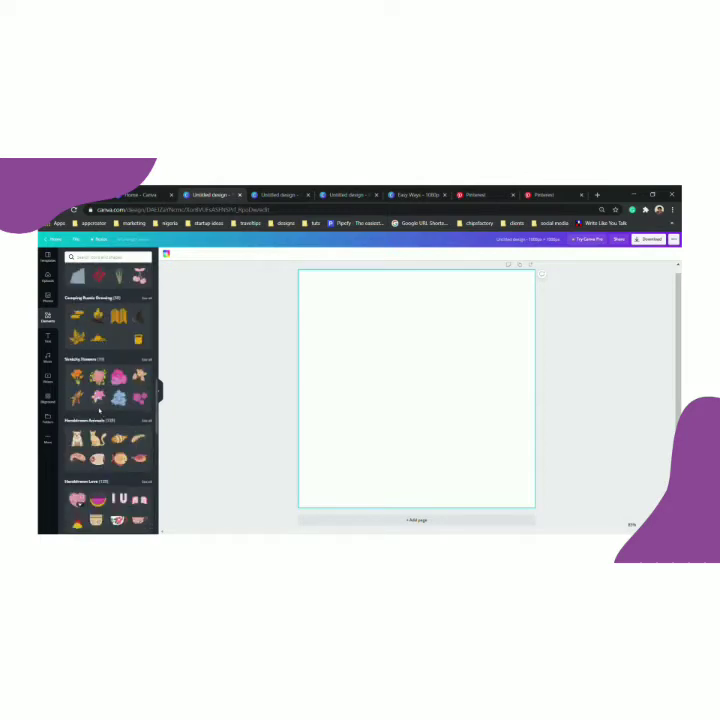
{"action": "scroll", "coordinate": [100, 410], "scroll_direction": "up", "scroll_amount": 5}
{"action": "scroll", "coordinate": [97, 406], "scroll_direction": "up", "scroll_amount": 3}
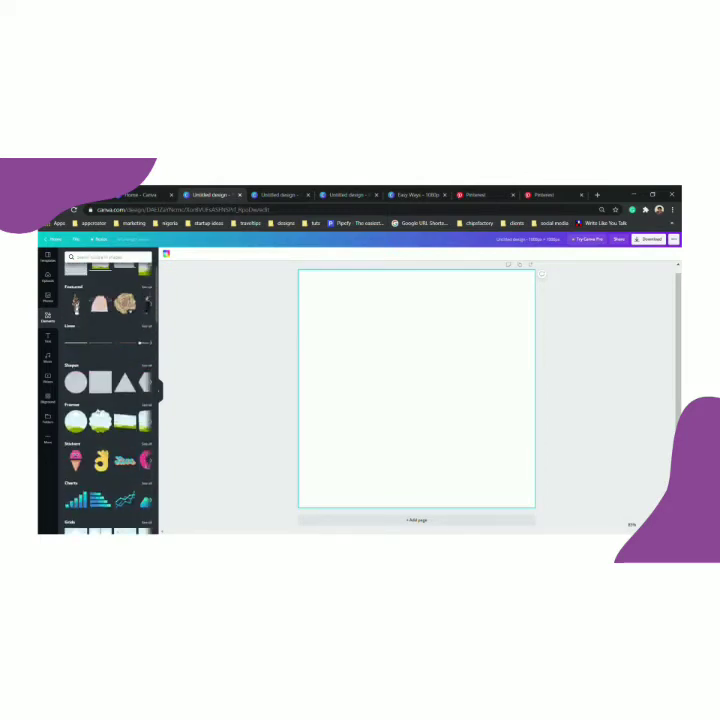
{"action": "scroll", "coordinate": [80, 382], "scroll_direction": "down", "scroll_amount": 2}
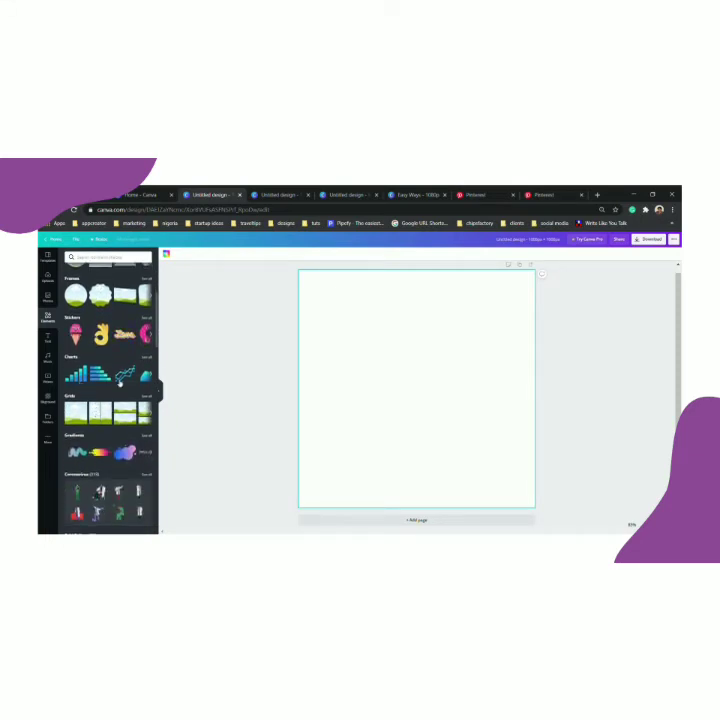
{"action": "scroll", "coordinate": [138, 372], "scroll_direction": "up", "scroll_amount": 2}
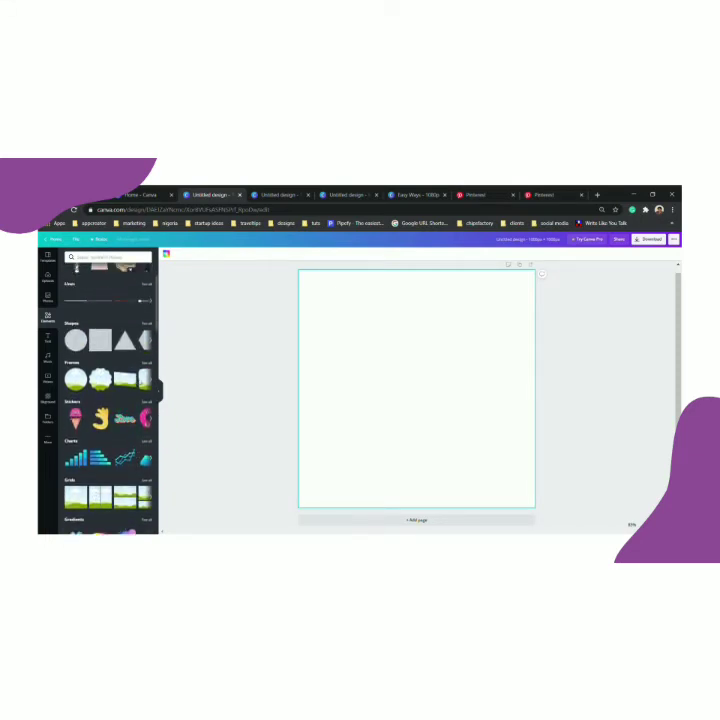
Look through the full sticker collection and return to the general element categories.
{"action": "left_click", "coordinate": [147, 402]}
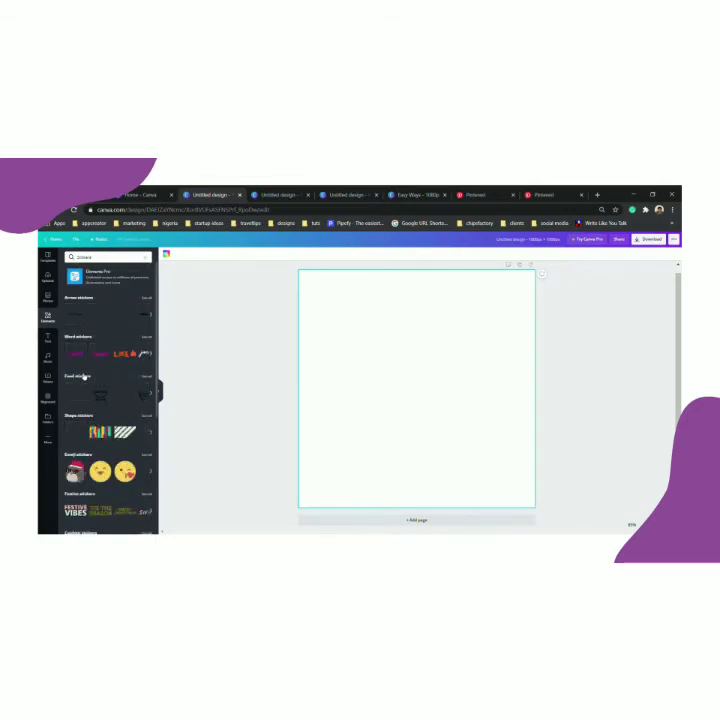
{"action": "scroll", "coordinate": [92, 380], "scroll_direction": "down", "scroll_amount": 3}
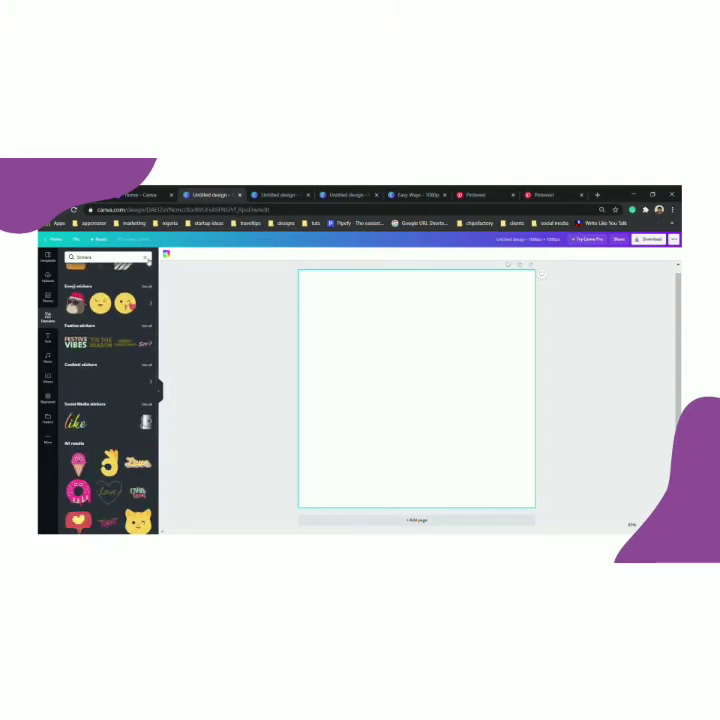
{"action": "left_click", "coordinate": [146, 258]}
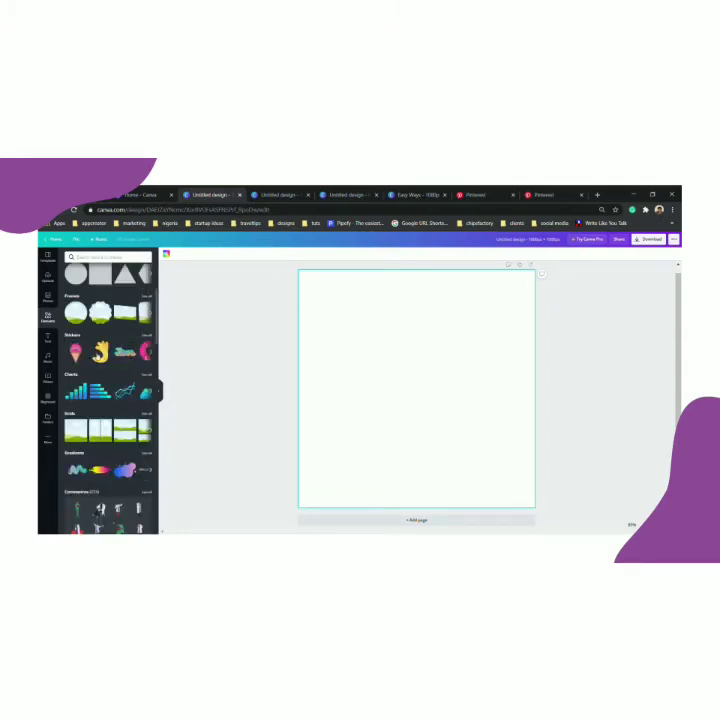
Add a single-image grid covering the whole page and fill it with black.
{"action": "left_click", "coordinate": [75, 432]}
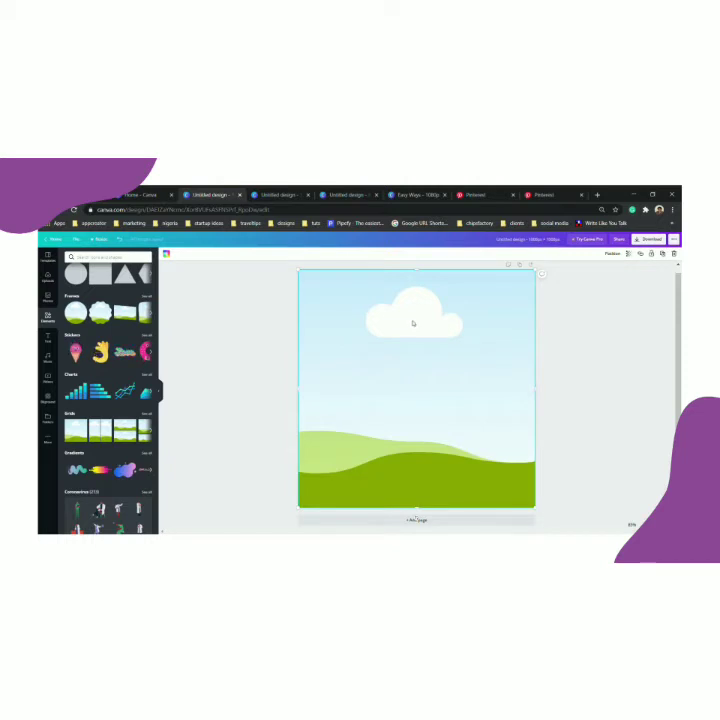
{"action": "left_click", "coordinate": [167, 256]}
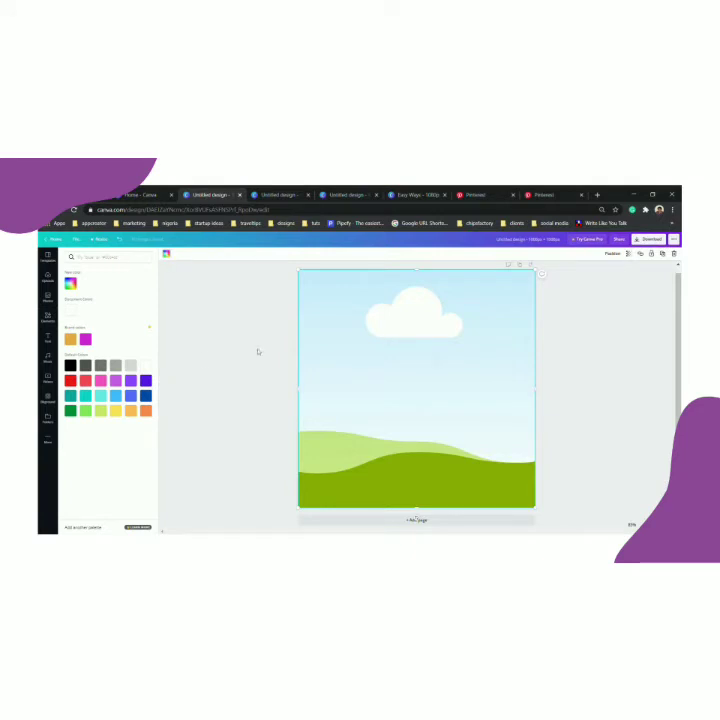
{"action": "left_click", "coordinate": [70, 366]}
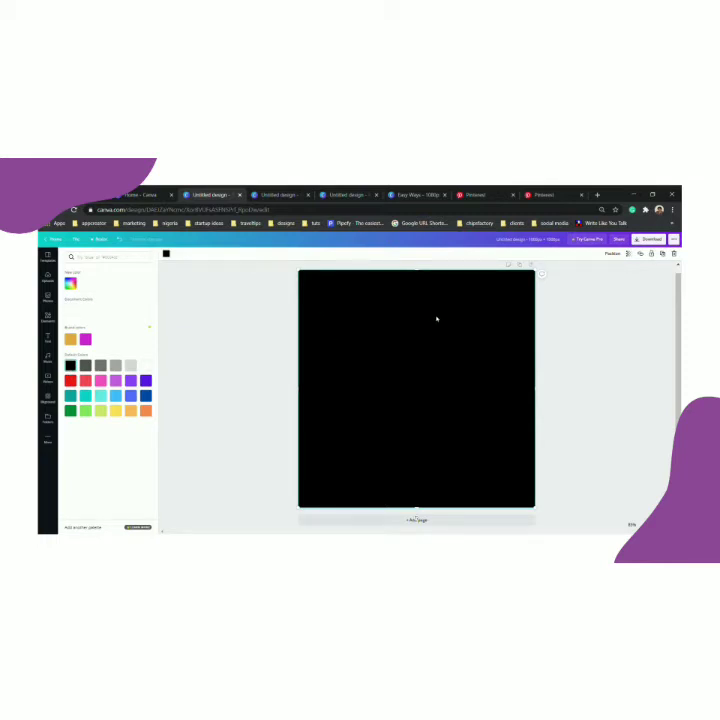
Add a second single-image grid, shrink it to leave an even black border all around, and centre it on the page.
{"action": "left_click", "coordinate": [49, 322]}
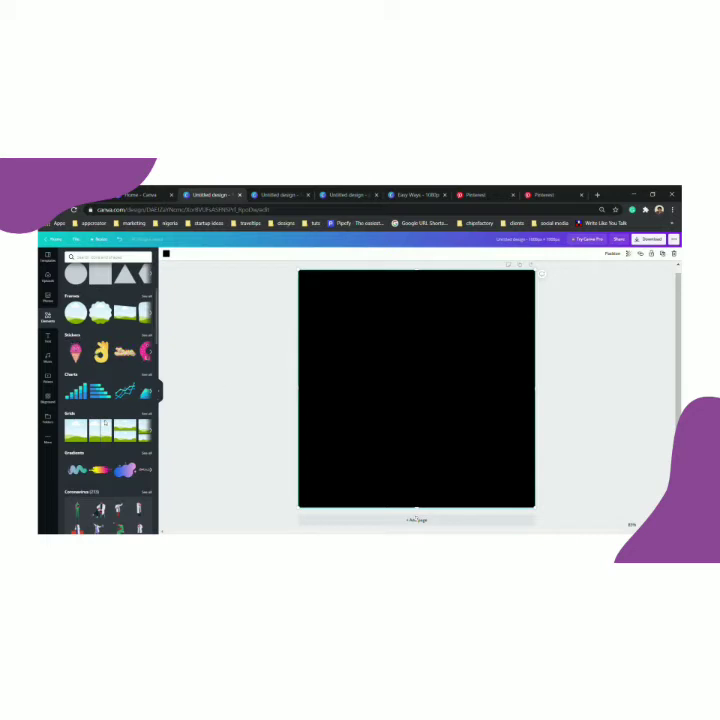
{"action": "left_click", "coordinate": [76, 431]}
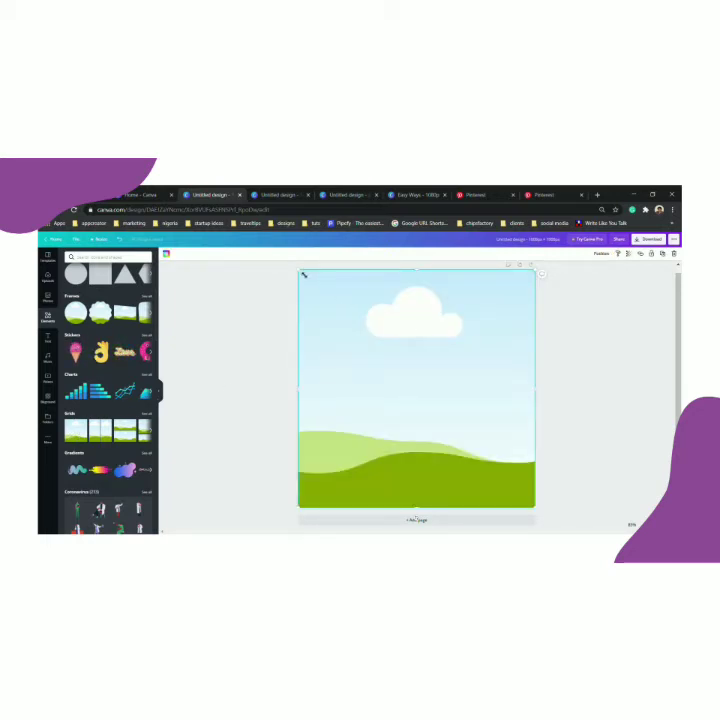
{"action": "left_click_drag", "start_coordinate": [304, 274], "coordinate": [310, 286]}
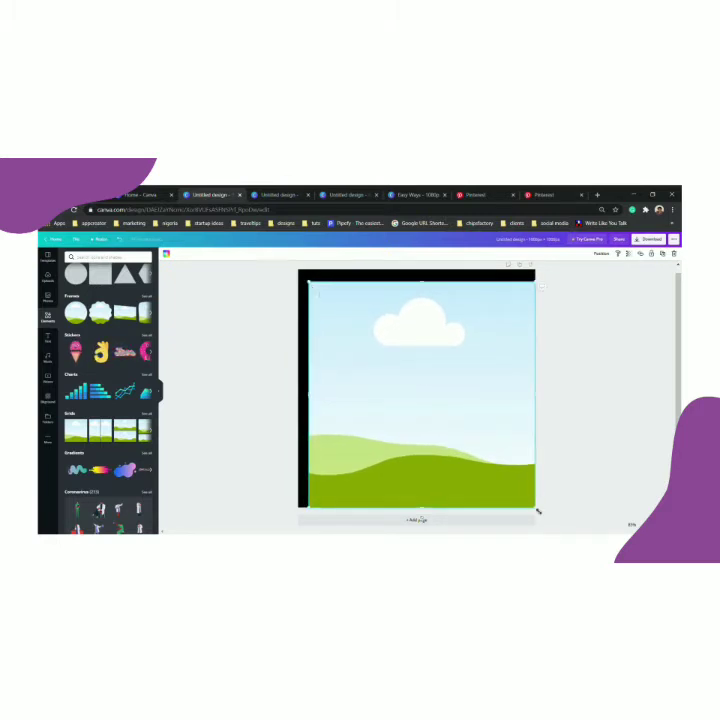
{"action": "left_click_drag", "start_coordinate": [538, 510], "coordinate": [517, 485]}
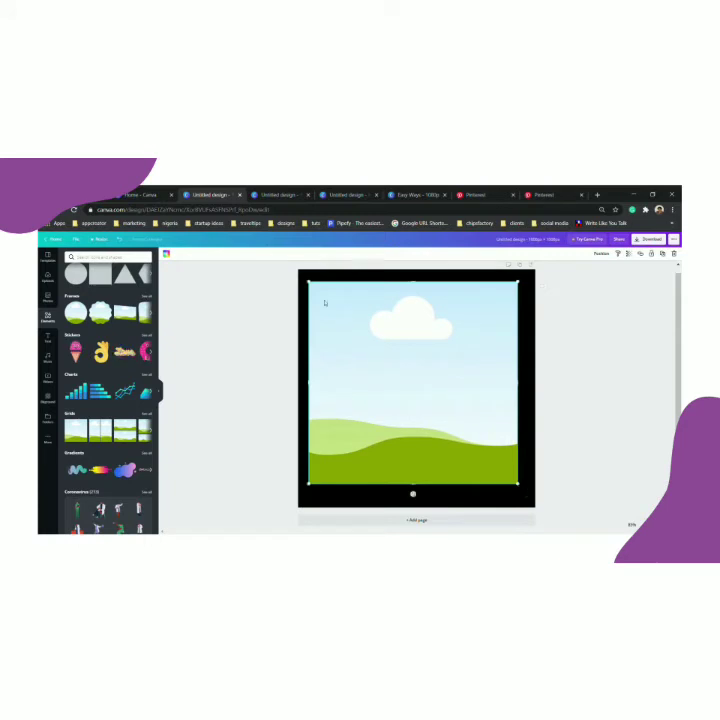
{"action": "mouse_move", "coordinate": [314, 286]}
{"action": "left_mouse_down"}
{"action": "mouse_move", "coordinate": [320, 293]}
{"action": "mouse_move", "coordinate": [311, 285]}
{"action": "left_mouse_up"}
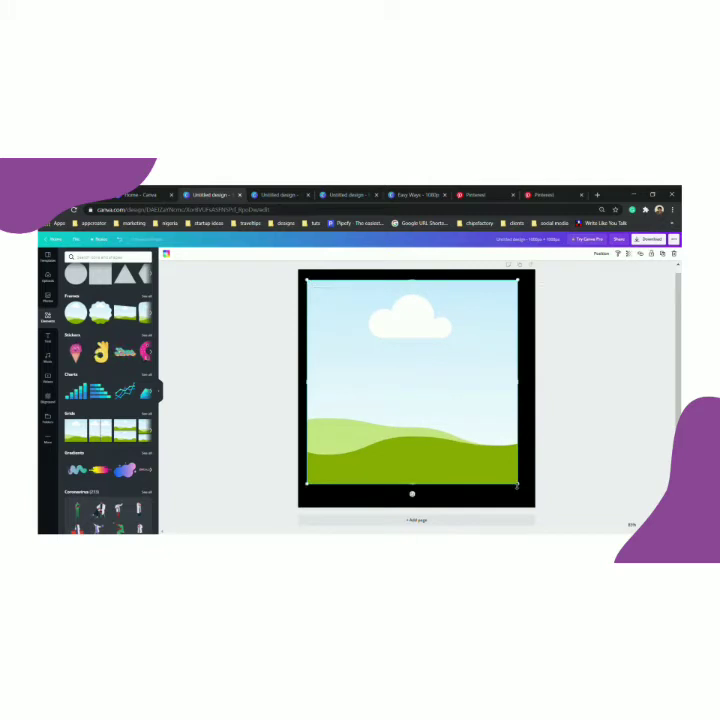
{"action": "left_click_drag", "start_coordinate": [524, 491], "coordinate": [532, 504]}
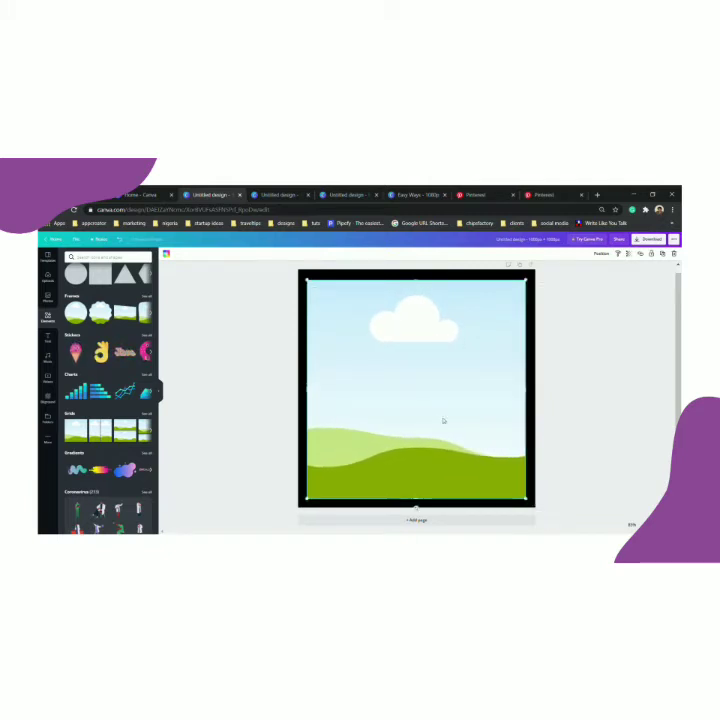
{"action": "left_click_drag", "start_coordinate": [443, 421], "coordinate": [440, 420]}
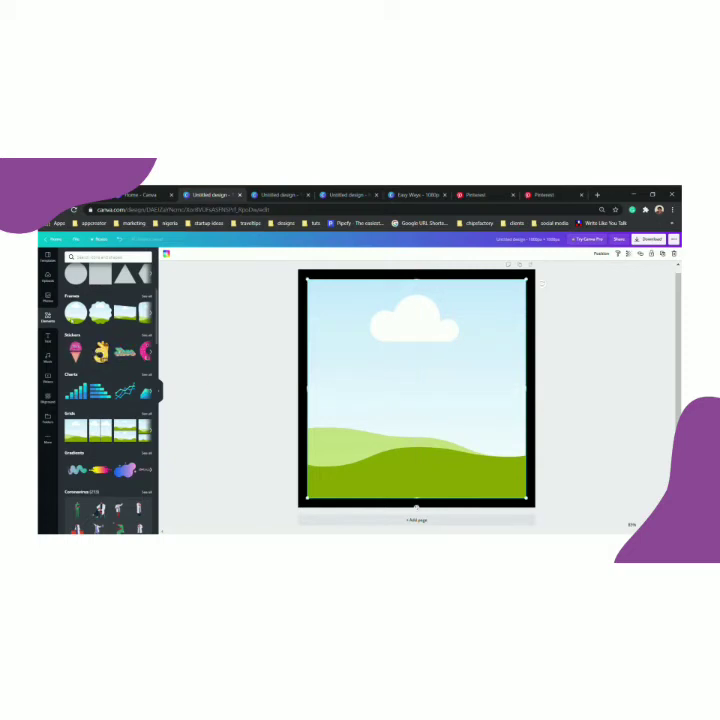
Fill the inner grid with the recently used dark photo of a cup and daisies.
{"action": "left_click", "coordinate": [47, 298]}
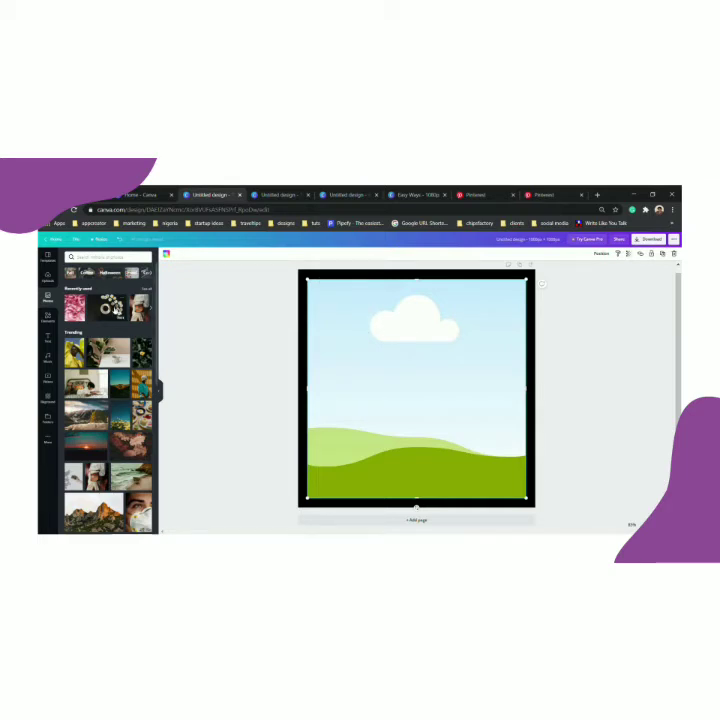
{"action": "left_click_drag", "start_coordinate": [118, 310], "coordinate": [416, 462]}
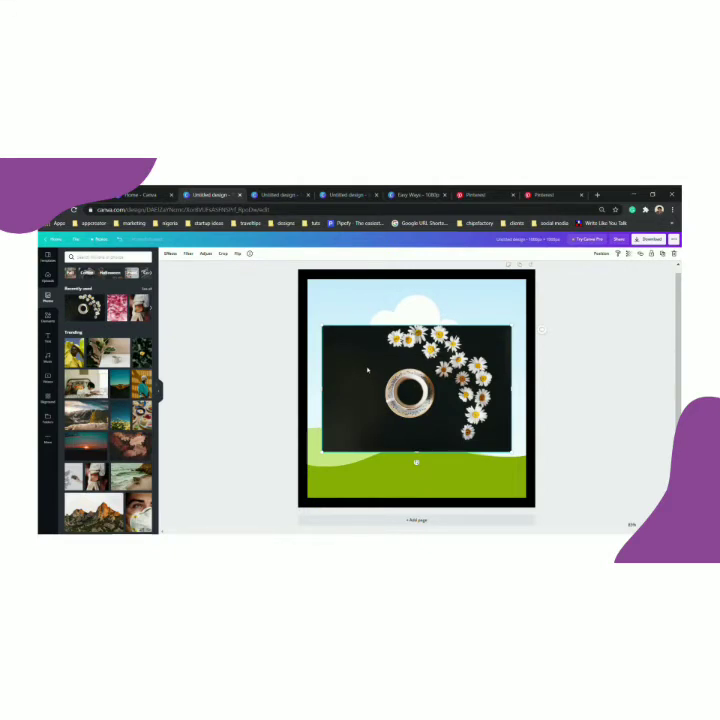
{"action": "left_click_drag", "start_coordinate": [367, 371], "coordinate": [368, 342]}
{"action": "left_click", "coordinate": [538, 354]}
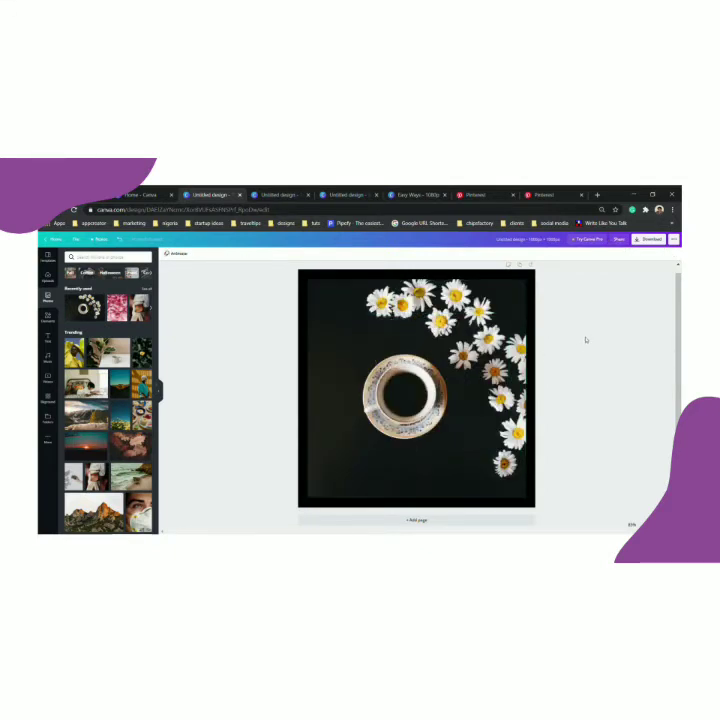
Recolour the outer border grid with the grey-brown taken from the photo's colours.
{"action": "left_click", "coordinate": [336, 448]}
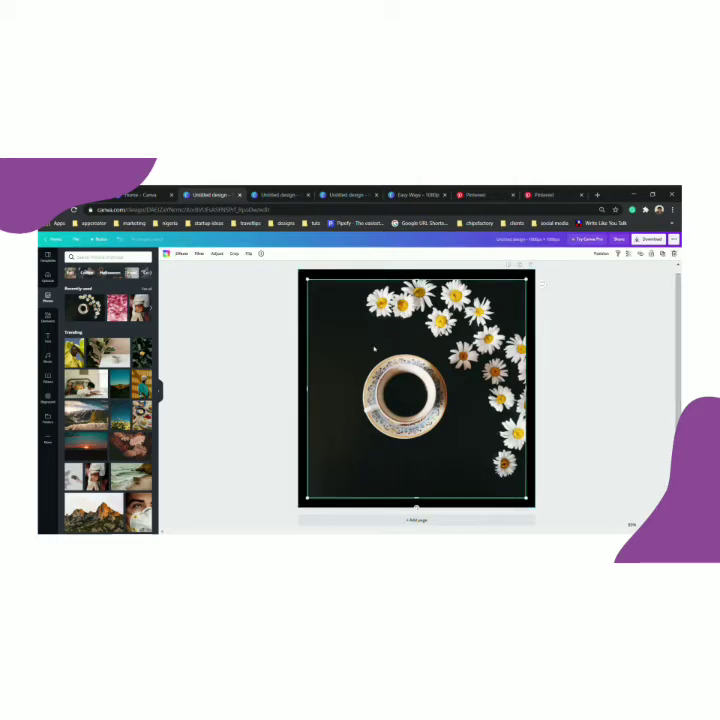
{"action": "left_click", "coordinate": [326, 278]}
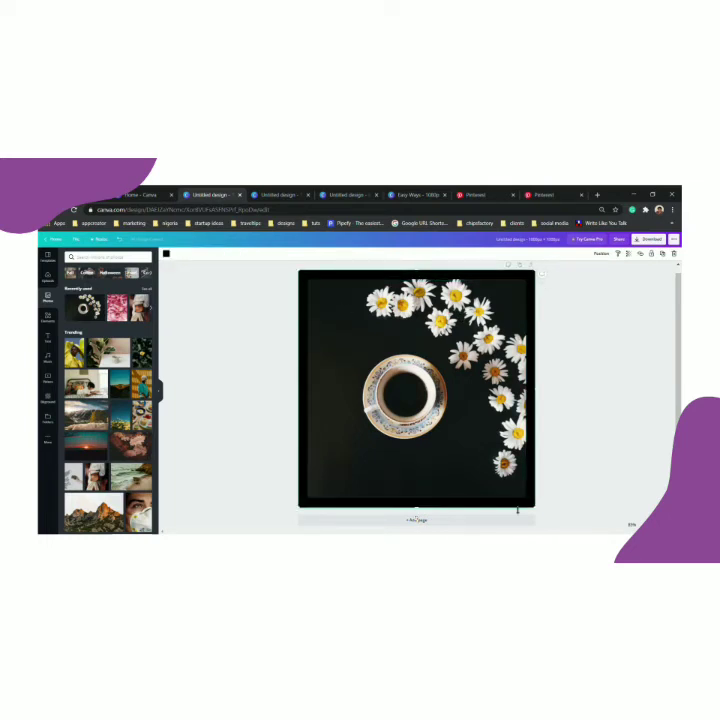
{"action": "left_click", "coordinate": [507, 295]}
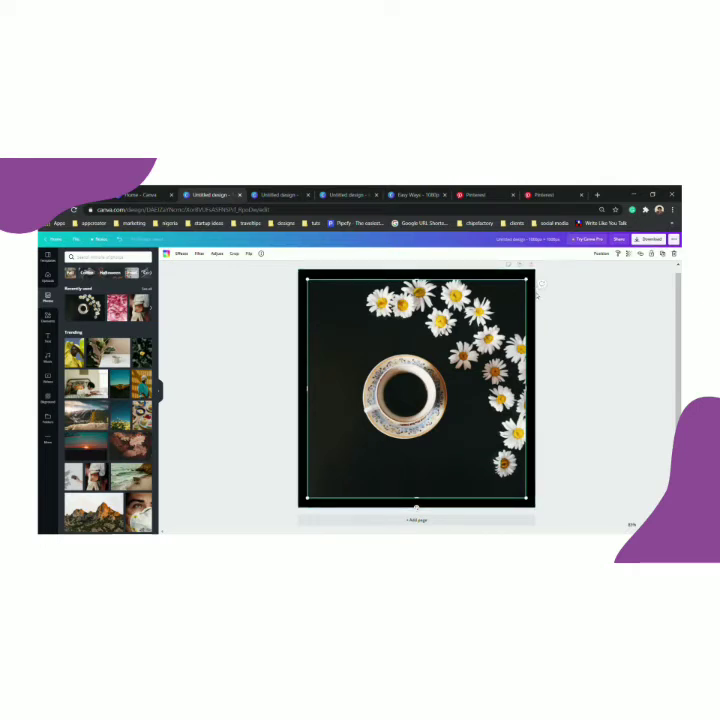
{"action": "left_click", "coordinate": [534, 295]}
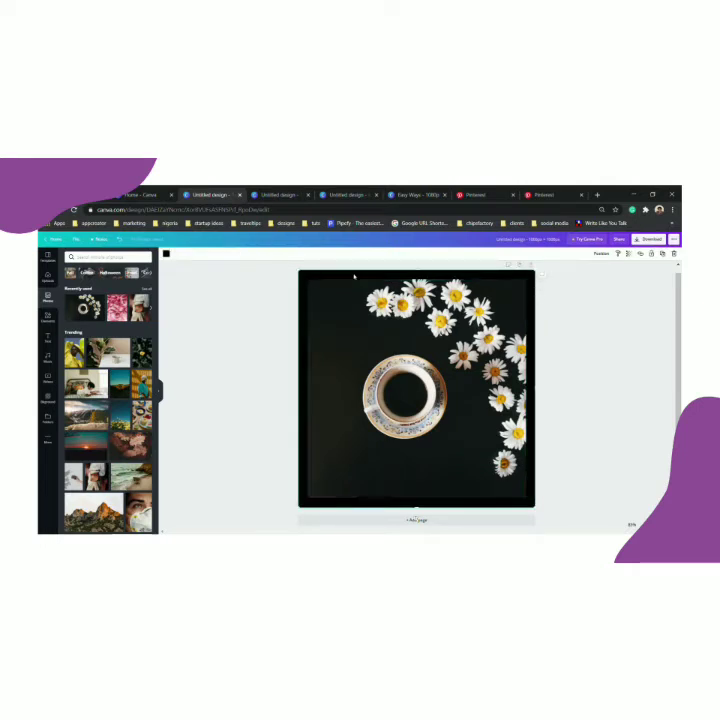
{"action": "left_click", "coordinate": [167, 254]}
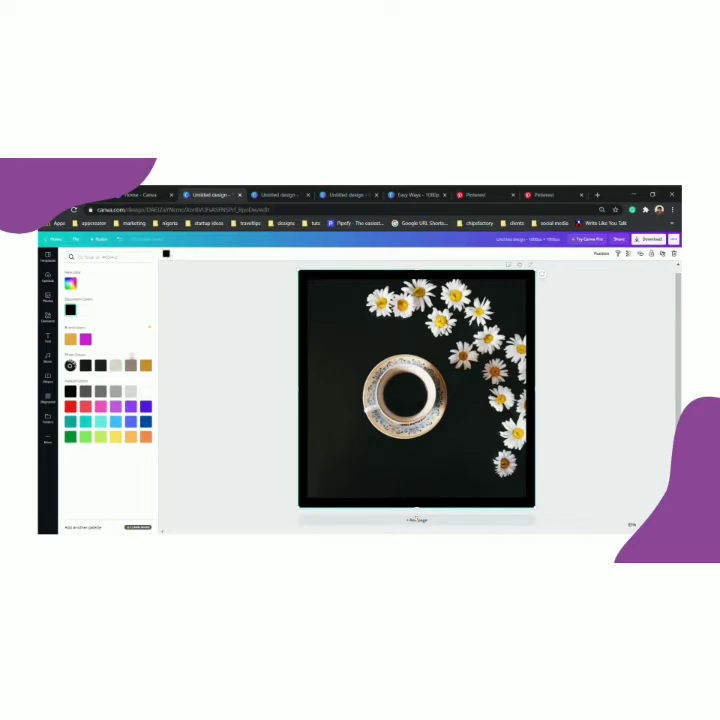
{"action": "left_click", "coordinate": [130, 365]}
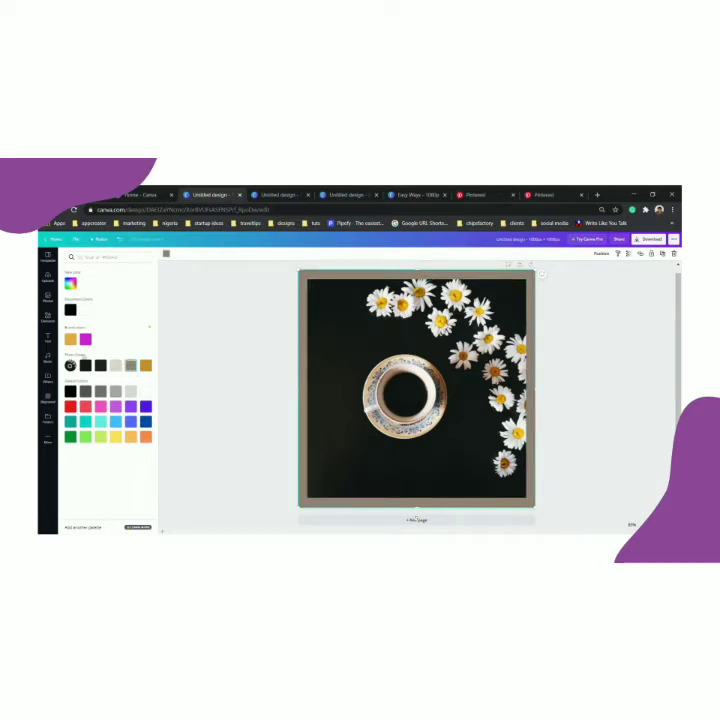
Try gold, magenta, red and light grey on the border, then return it to the photo's grey-brown.
{"action": "left_click", "coordinate": [70, 340]}
{"action": "left_click", "coordinate": [85, 340]}
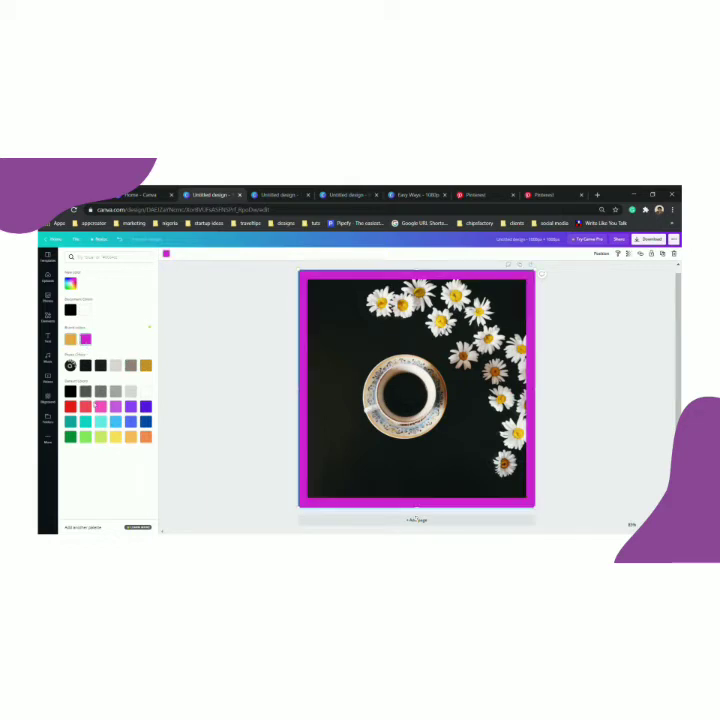
{"action": "left_click", "coordinate": [70, 405]}
{"action": "left_click", "coordinate": [130, 365]}
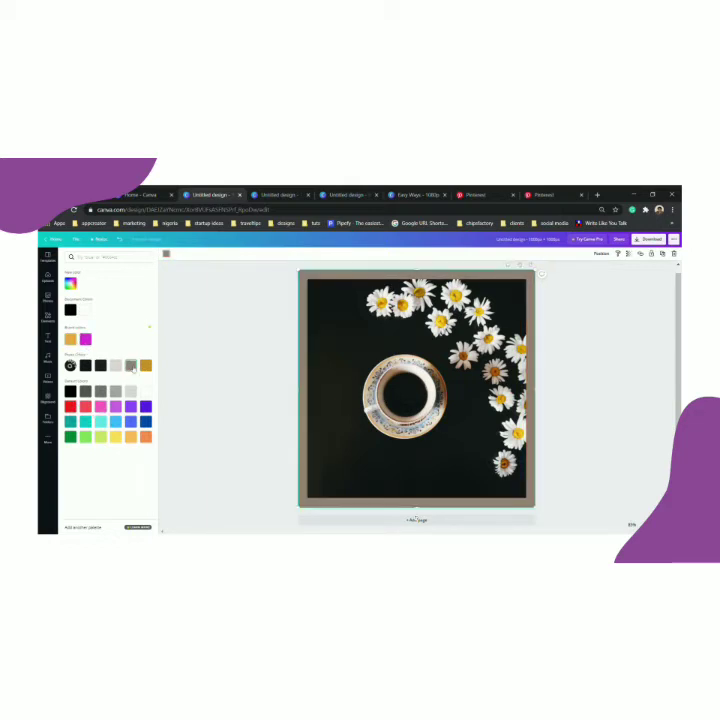
{"action": "left_click", "coordinate": [116, 367]}
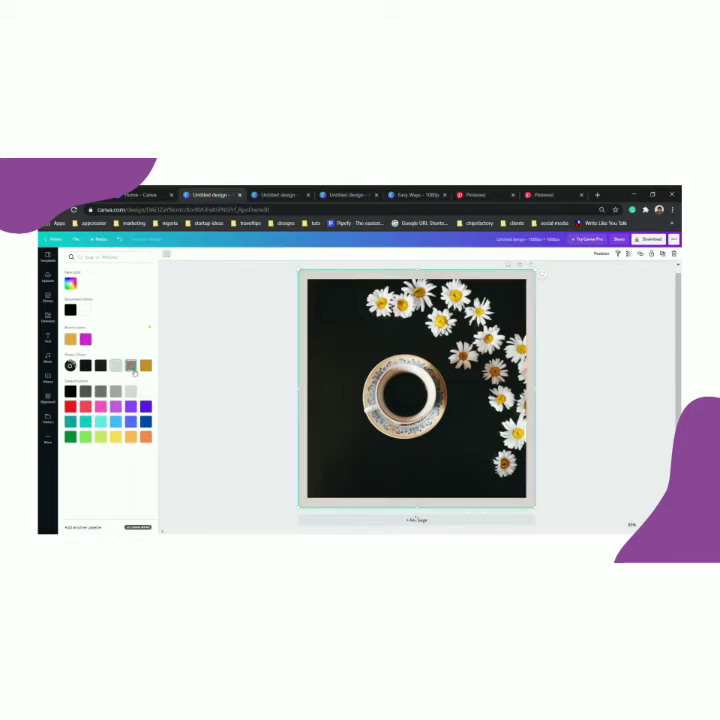
{"action": "left_click", "coordinate": [131, 366]}
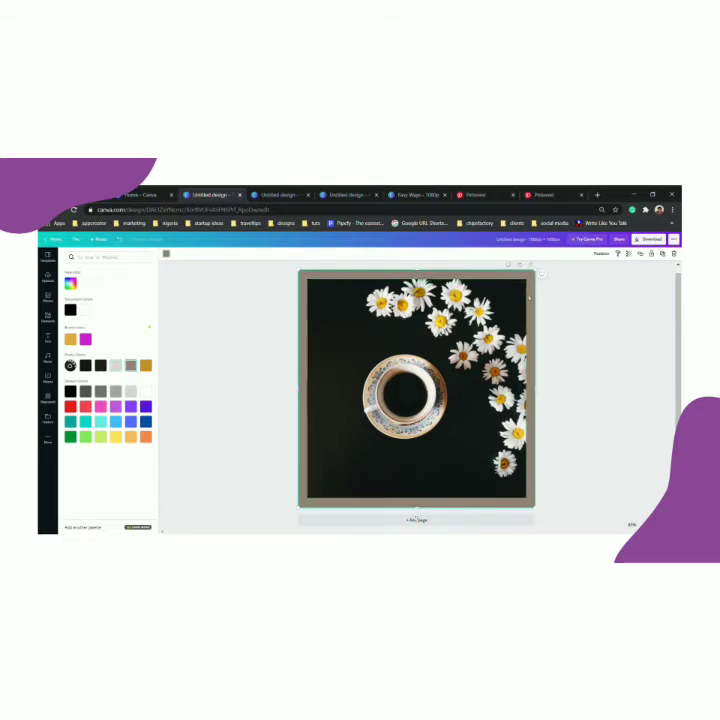
Duplicate the bordered page and replace the copy's photo with the trending picture of a plant and mug.
{"action": "left_click", "coordinate": [519, 264]}
{"action": "left_click", "coordinate": [416, 498]}
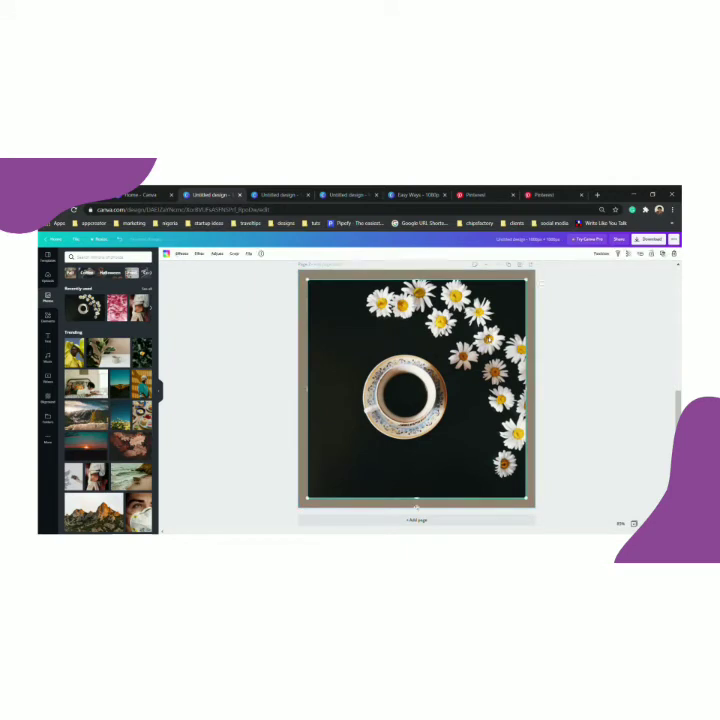
{"action": "left_click", "coordinate": [675, 256]}
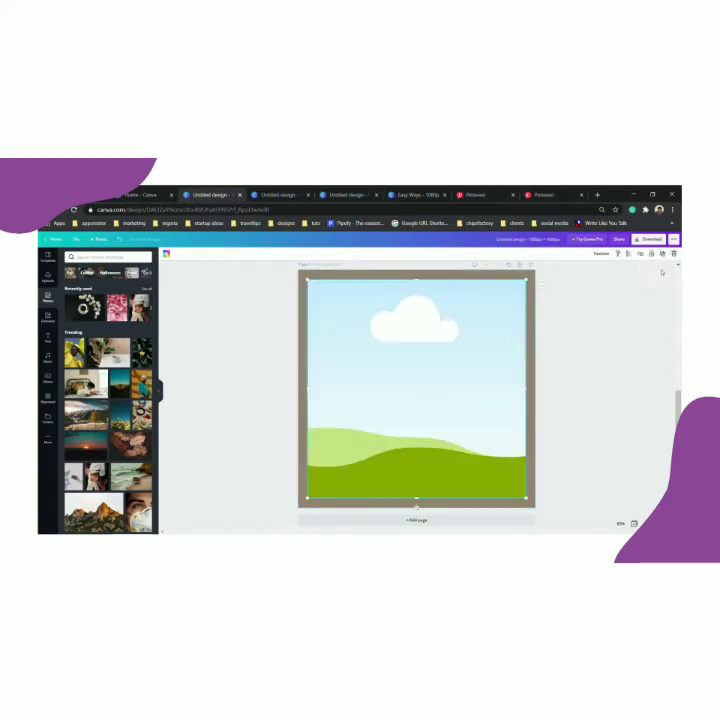
{"action": "left_click", "coordinate": [108, 353]}
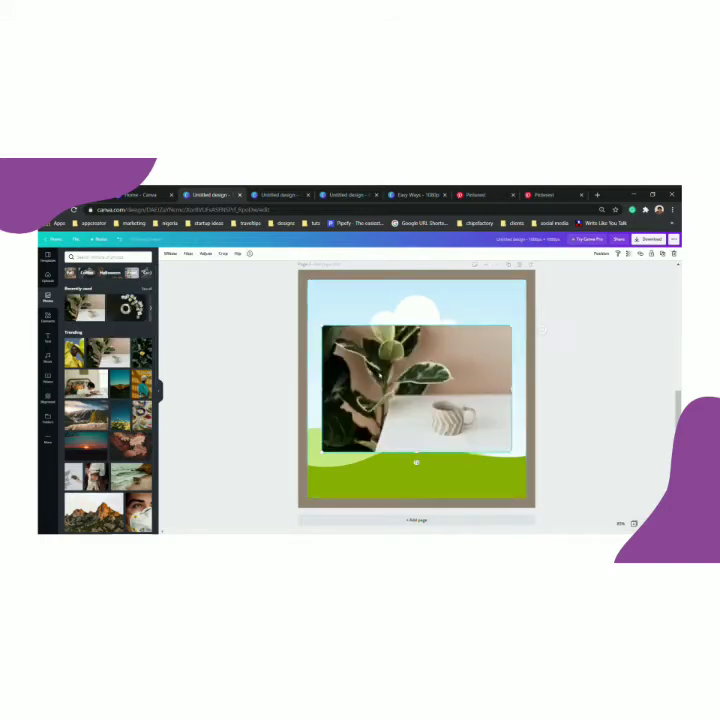
{"action": "left_click_drag", "start_coordinate": [383, 378], "coordinate": [383, 392]}
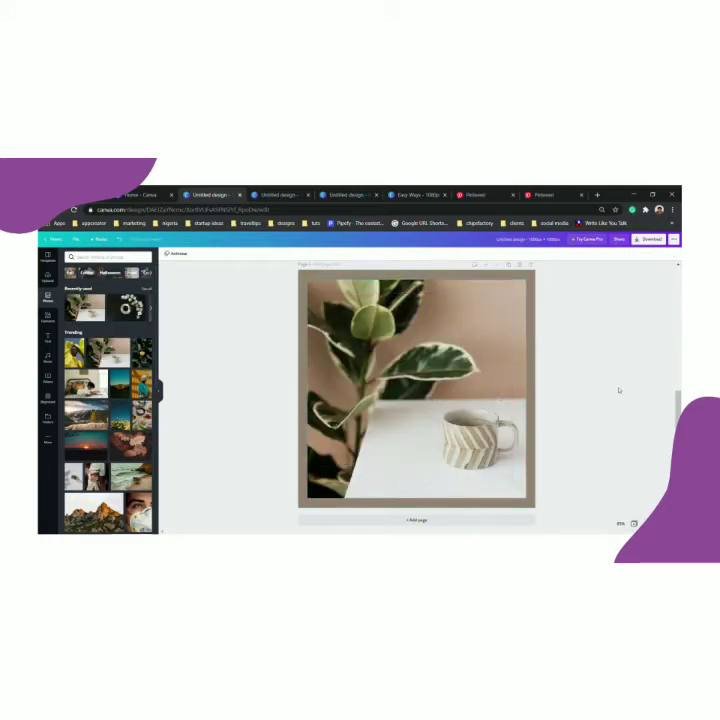
Duplicate the plant-and-mug page as a third page and look over the set of pages.
{"action": "left_click", "coordinate": [505, 289]}
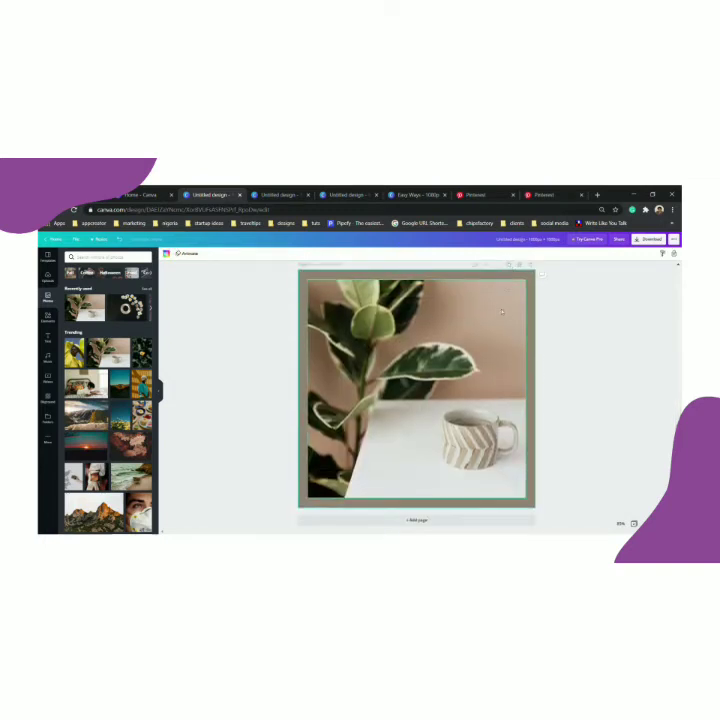
{"action": "scroll", "coordinate": [562, 364], "scroll_direction": "up", "scroll_amount": 1}
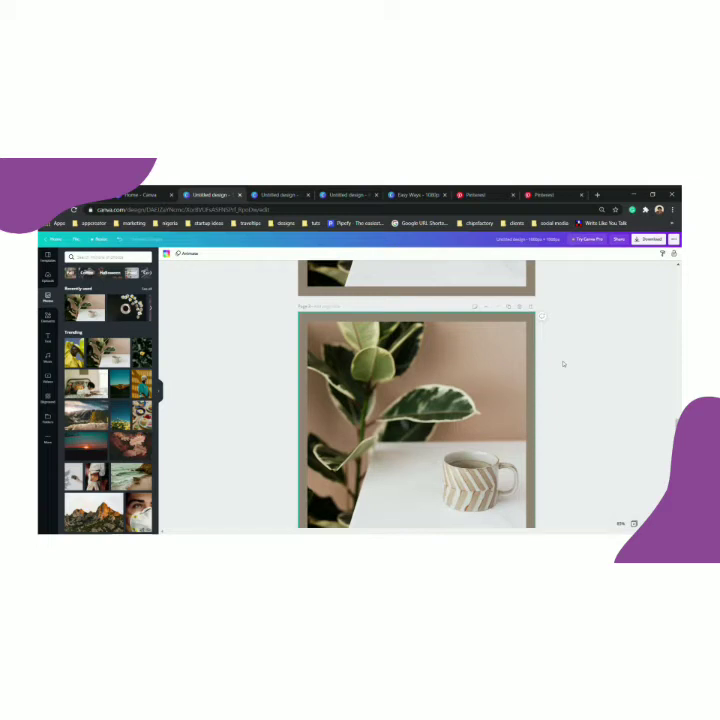
{"action": "scroll", "coordinate": [562, 364], "scroll_direction": "down", "scroll_amount": 5}
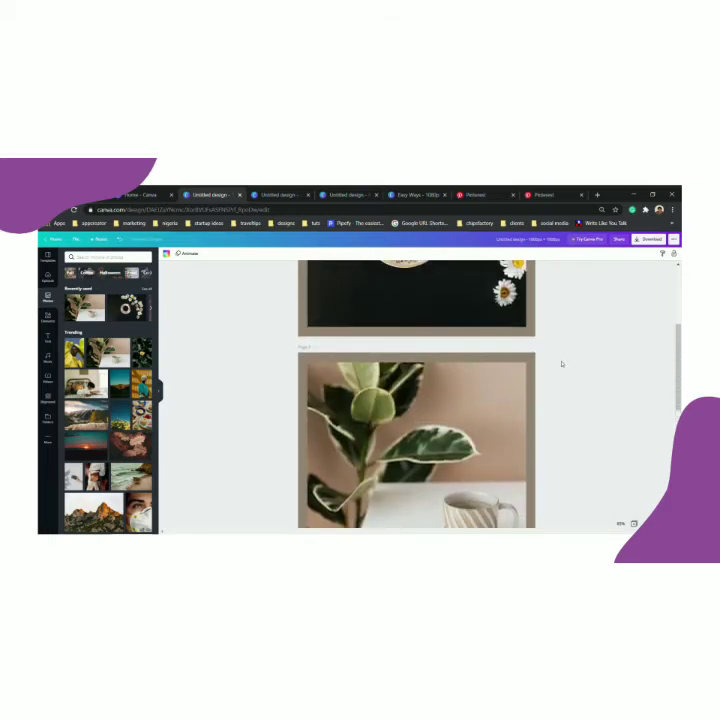
{"action": "scroll", "coordinate": [561, 364], "scroll_direction": "up", "scroll_amount": 4}
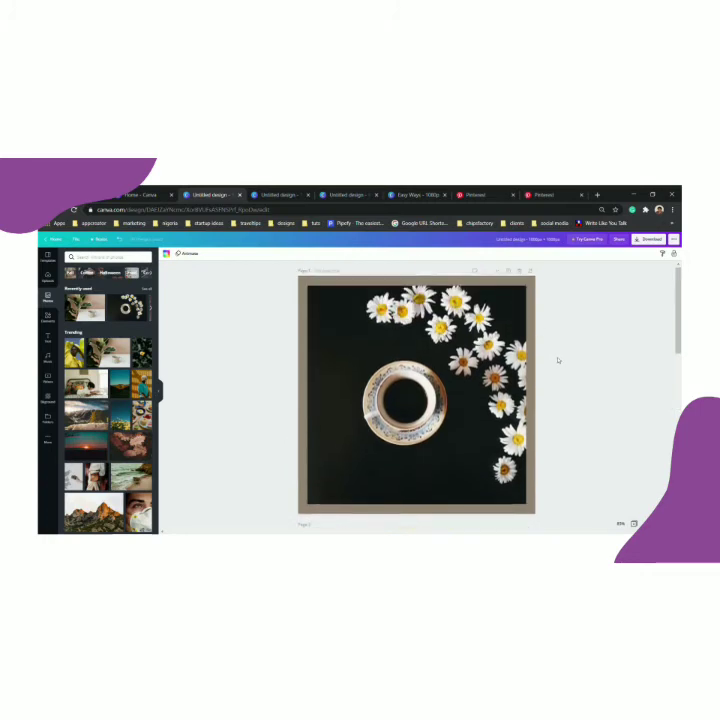
Give page 1's border a custom colour, trying brown, ochre and blue tones before settling on dark red.
{"action": "left_click", "coordinate": [497, 292]}
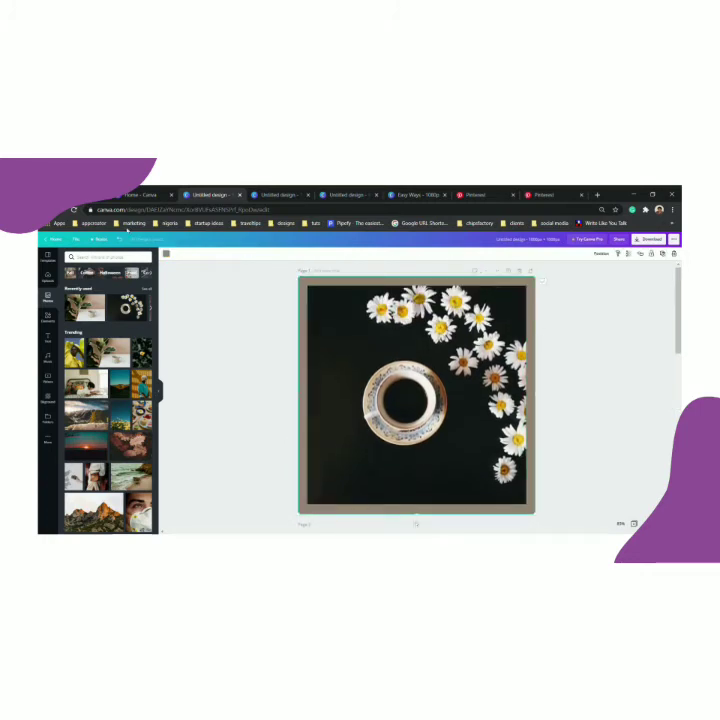
{"action": "left_click", "coordinate": [168, 256]}
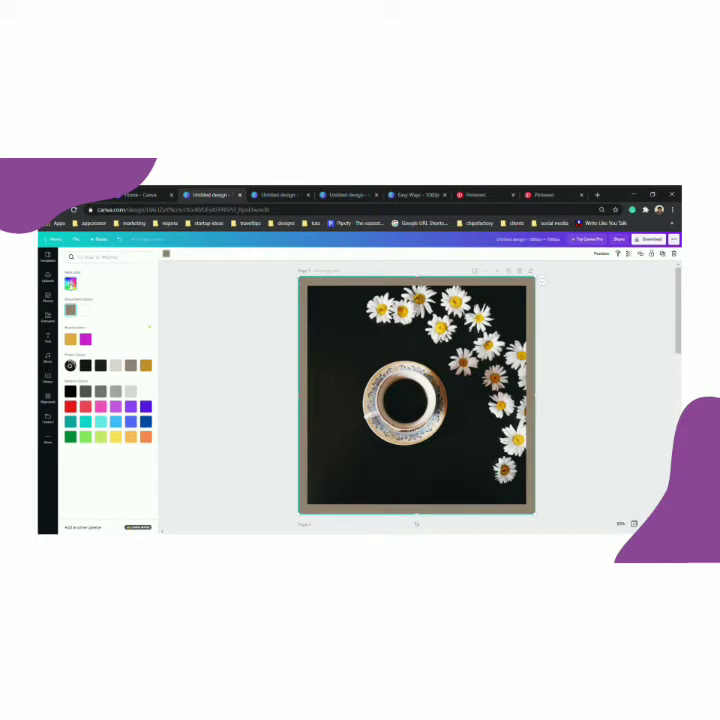
{"action": "left_click", "coordinate": [70, 284]}
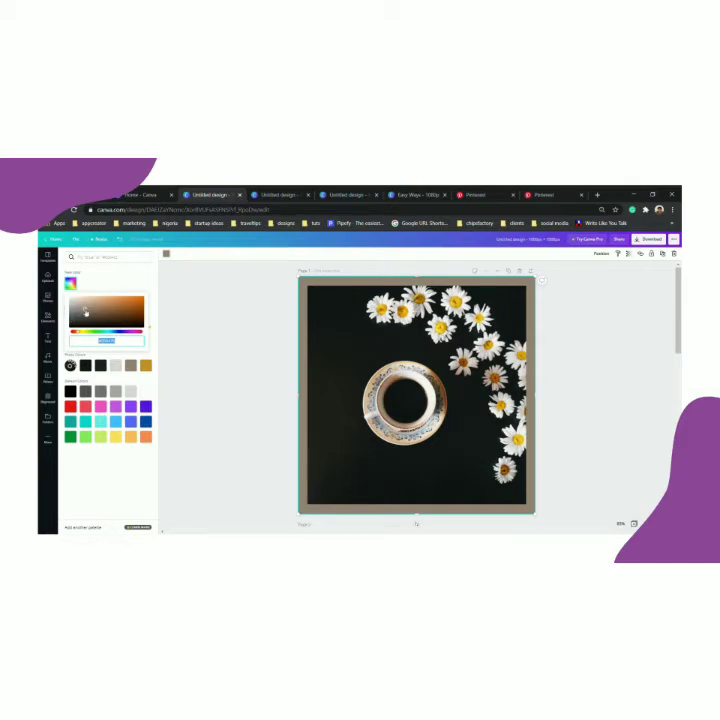
{"action": "left_click", "coordinate": [85, 311]}
{"action": "left_click_drag", "start_coordinate": [86, 309], "coordinate": [109, 307]}
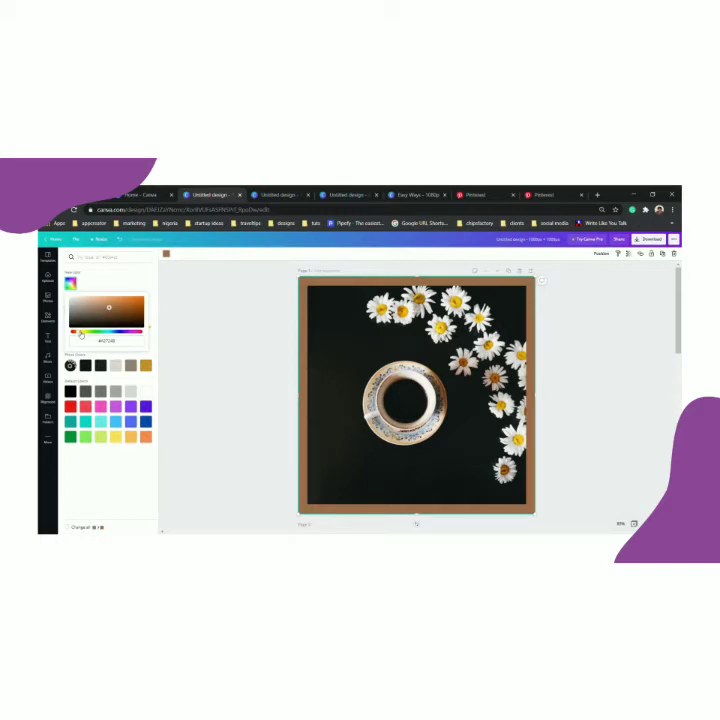
{"action": "left_click_drag", "start_coordinate": [81, 334], "coordinate": [75, 335]}
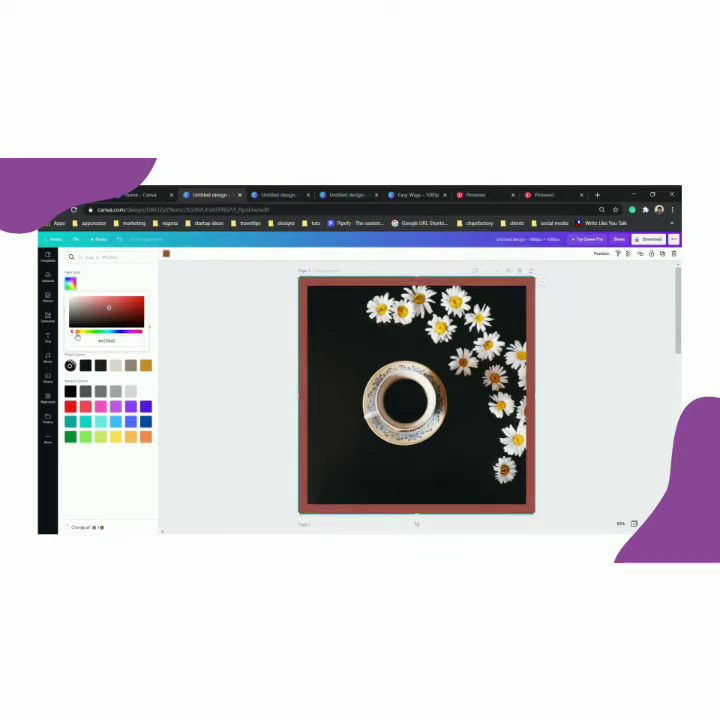
{"action": "left_click_drag", "start_coordinate": [79, 335], "coordinate": [82, 336]}
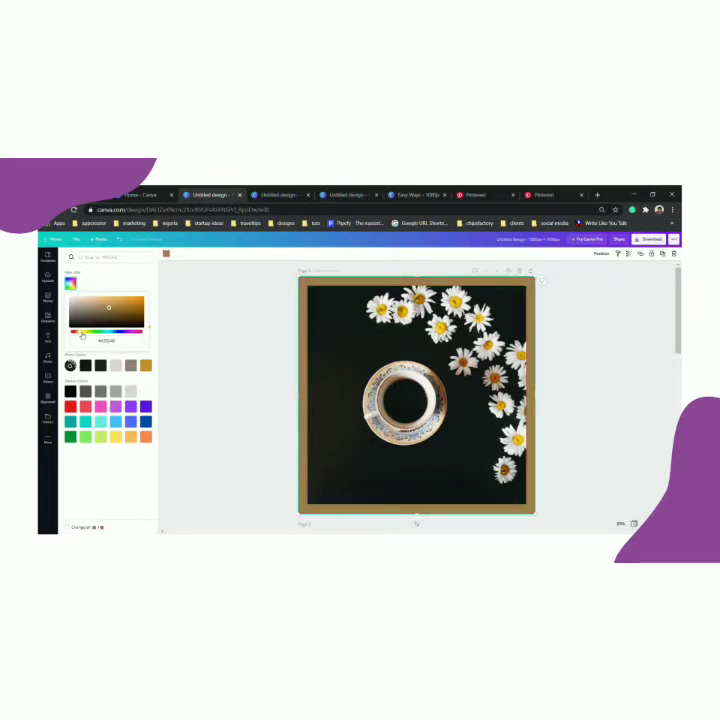
{"action": "left_click_drag", "start_coordinate": [82, 336], "coordinate": [118, 342]}
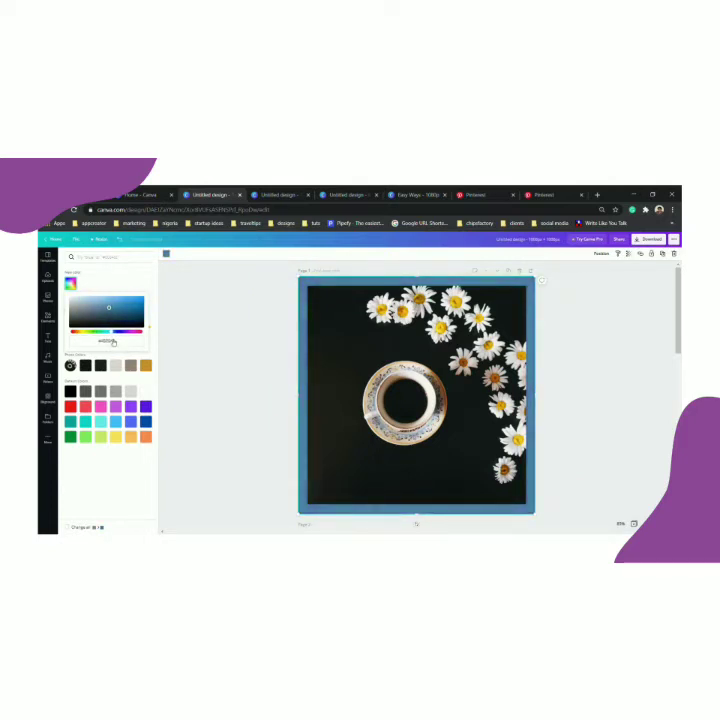
{"action": "left_click_drag", "start_coordinate": [110, 341], "coordinate": [75, 342]}
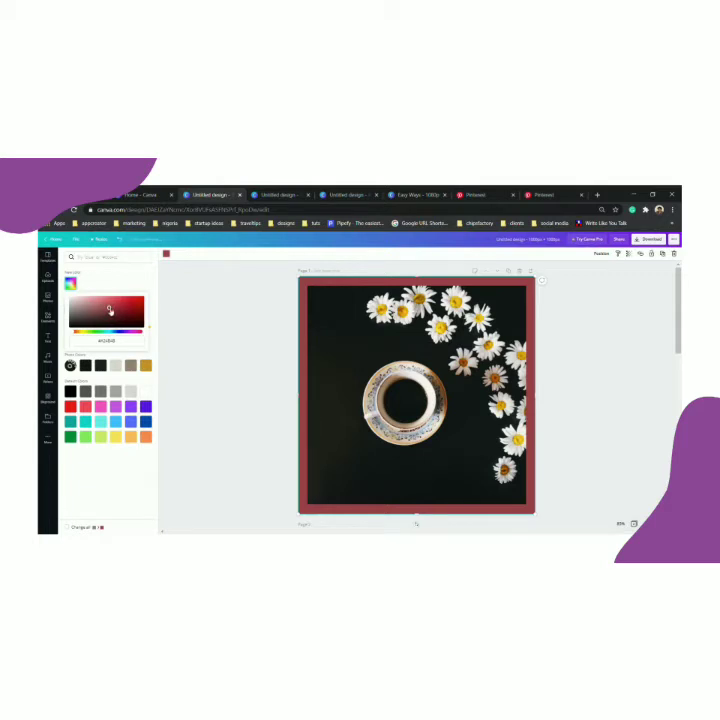
{"action": "left_click_drag", "start_coordinate": [110, 310], "coordinate": [139, 307]}
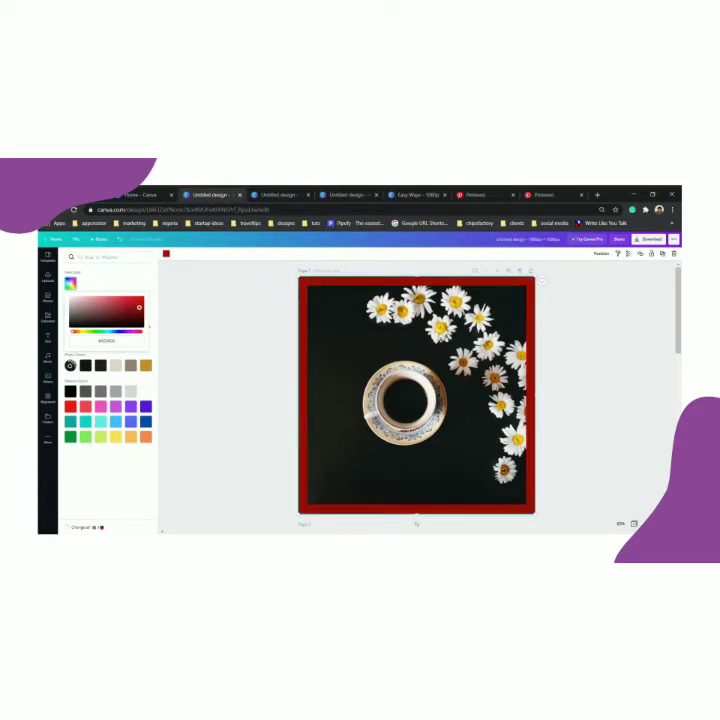
{"action": "left_click", "coordinate": [345, 366]}
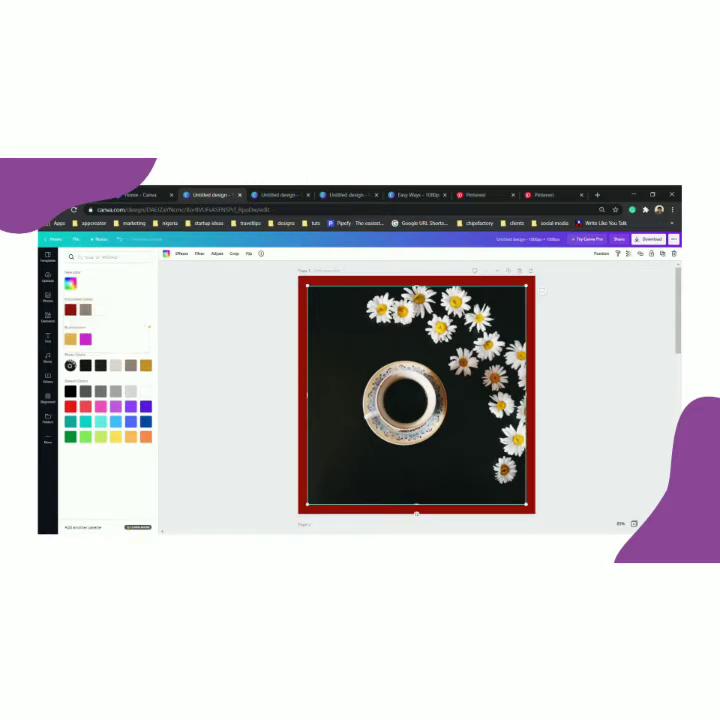
Apply the dark red document colour to page 2's border and go on to page 3.
{"action": "scroll", "coordinate": [590, 347], "scroll_direction": "down", "scroll_amount": 3}
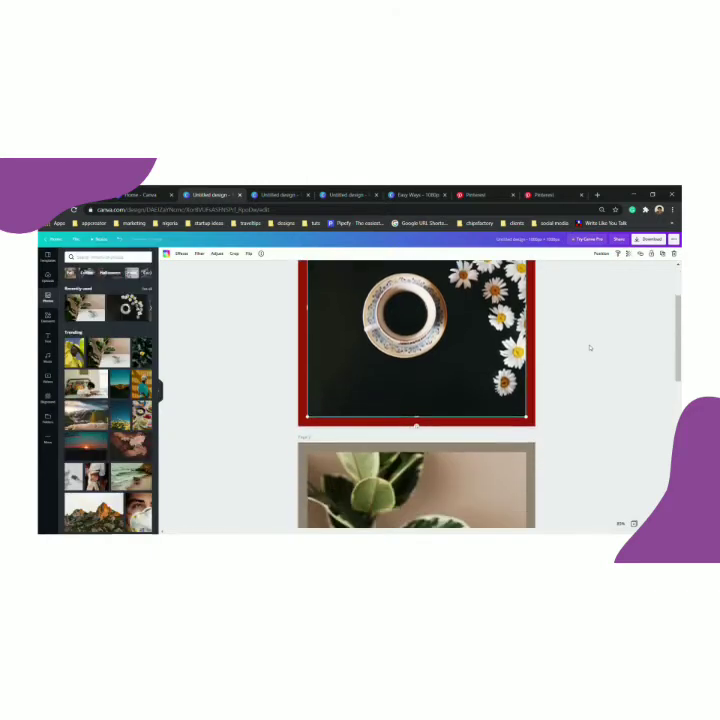
{"action": "left_click", "coordinate": [191, 302]}
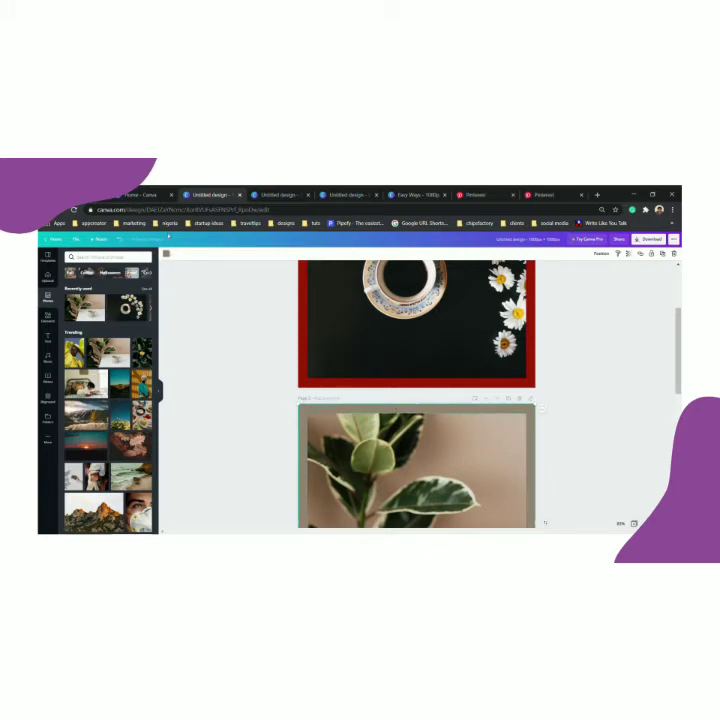
{"action": "left_click", "coordinate": [166, 254]}
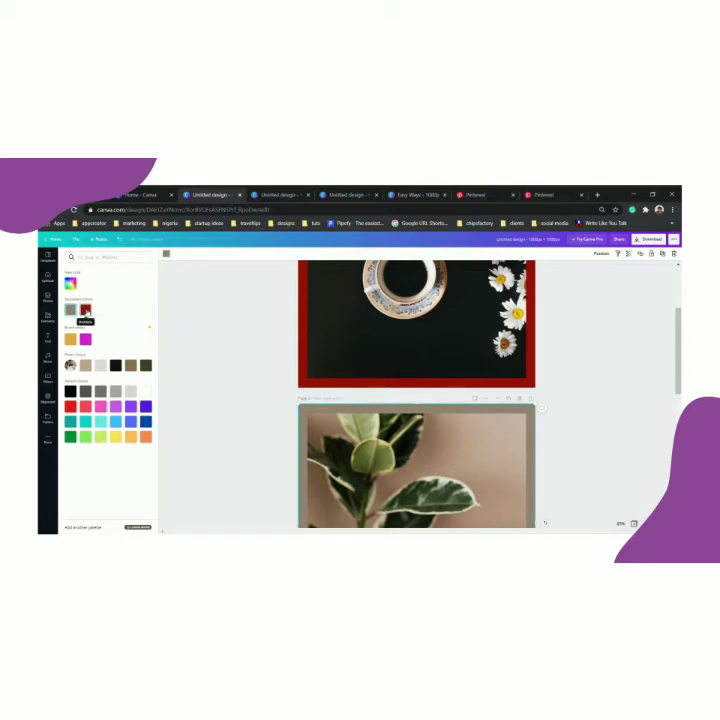
{"action": "left_click", "coordinate": [85, 310]}
{"action": "scroll", "coordinate": [349, 374], "scroll_direction": "down", "scroll_amount": 5}
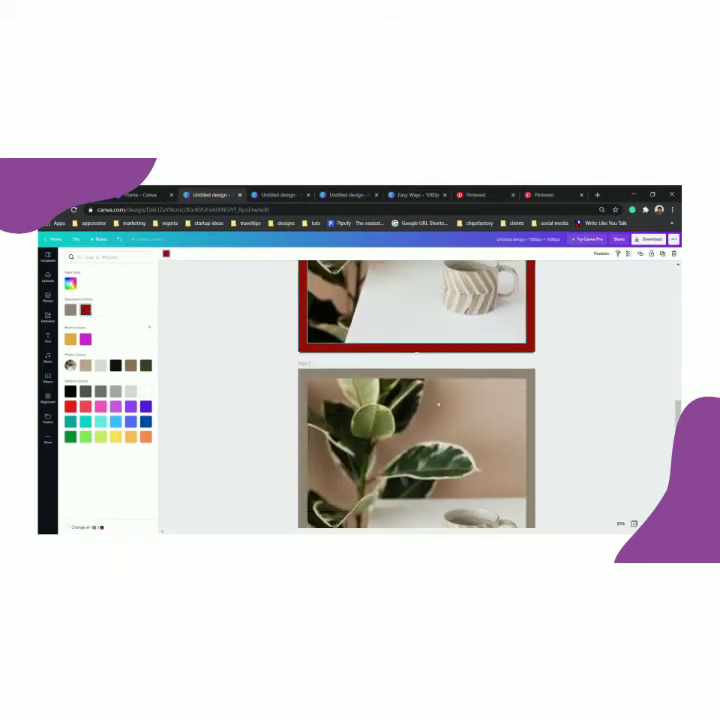
Apply the dark red document colour to page 3's border so it matches the other pages.
{"action": "left_click", "coordinate": [340, 372]}
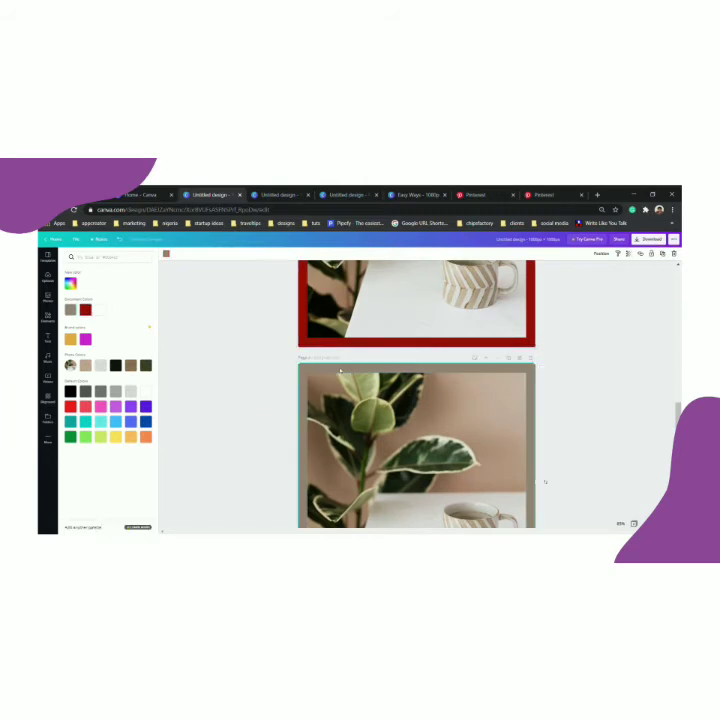
{"action": "left_click", "coordinate": [85, 310]}
{"action": "scroll", "coordinate": [346, 402], "scroll_direction": "down", "scroll_amount": 2}
{"action": "scroll", "coordinate": [346, 402], "scroll_direction": "down", "scroll_amount": 5}
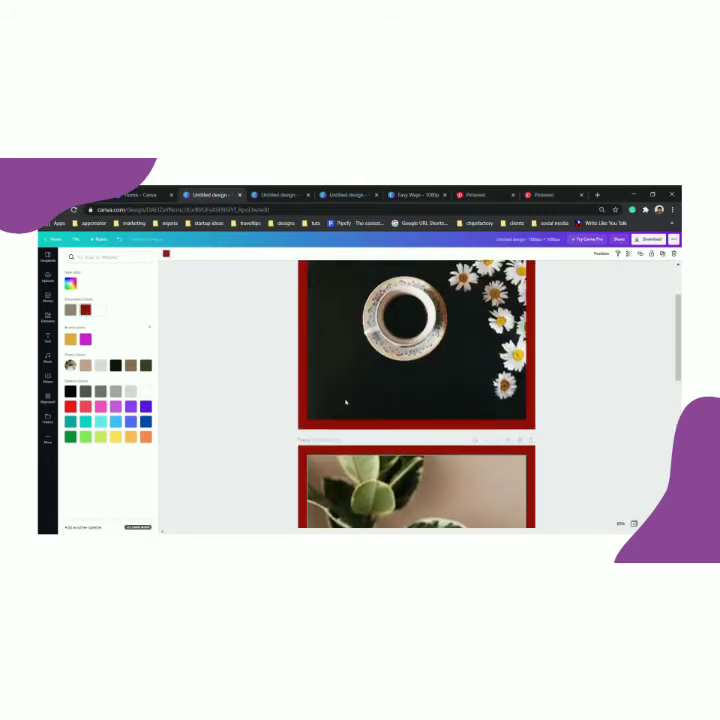
{"action": "scroll", "coordinate": [350, 403], "scroll_direction": "down", "scroll_amount": 5}
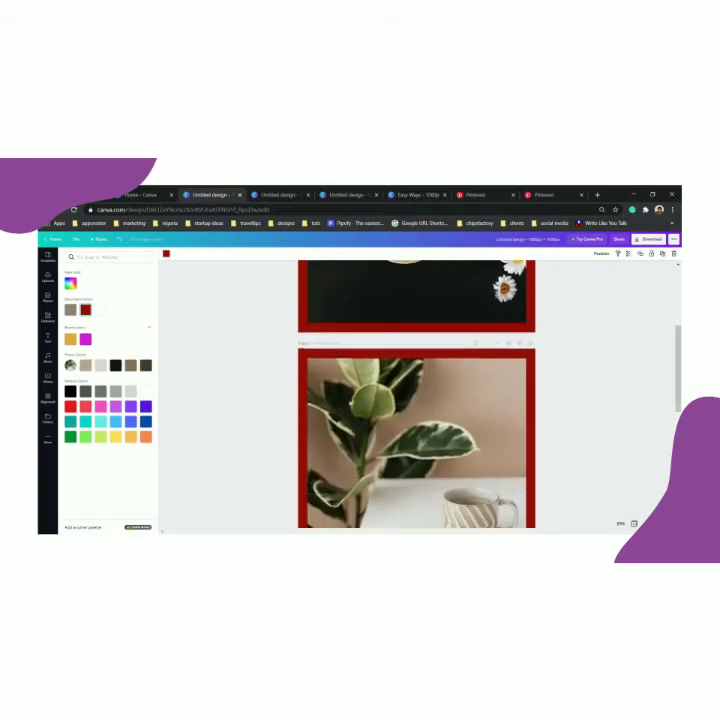
Replace page 3's plant-and-mug photo with the trending picture of fallen autumn leaves.
{"action": "left_click", "coordinate": [350, 403]}
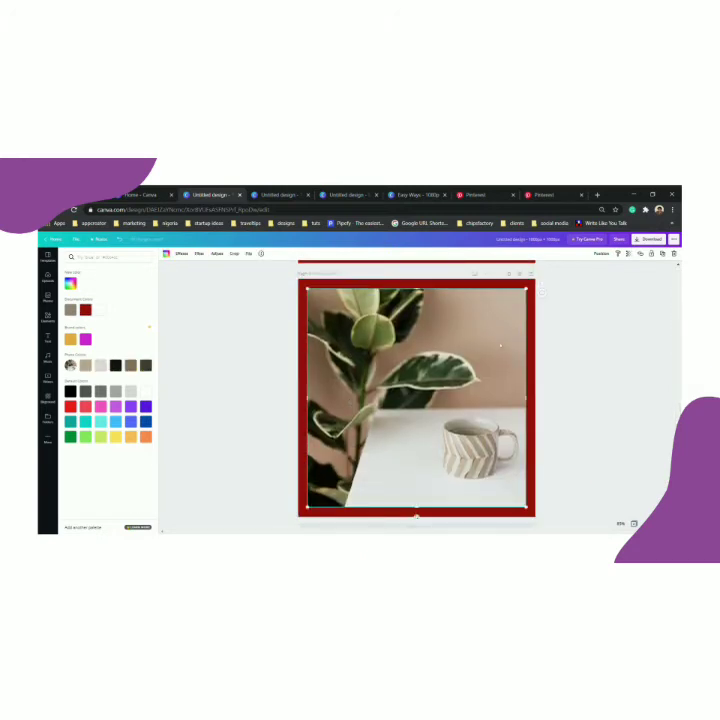
{"action": "left_click", "coordinate": [674, 253]}
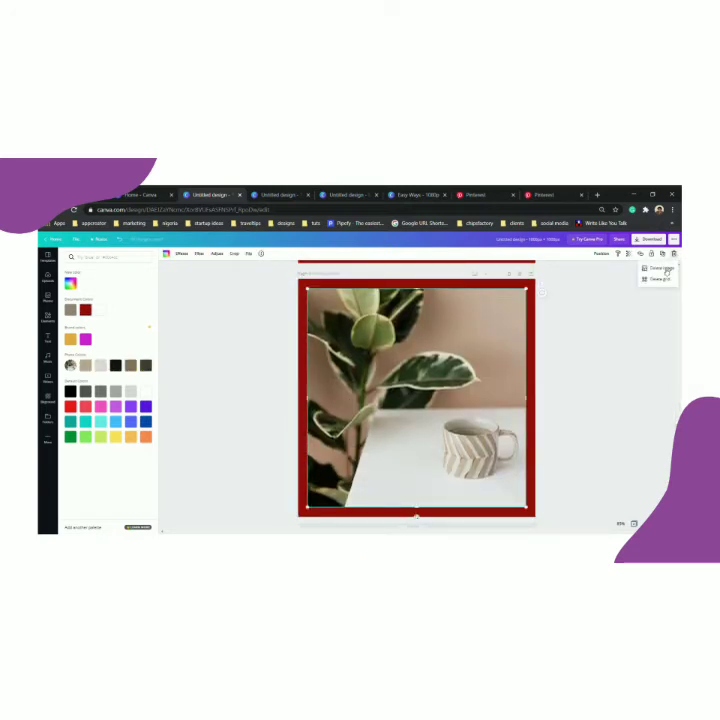
{"action": "left_click", "coordinate": [662, 268]}
{"action": "left_click", "coordinate": [47, 300]}
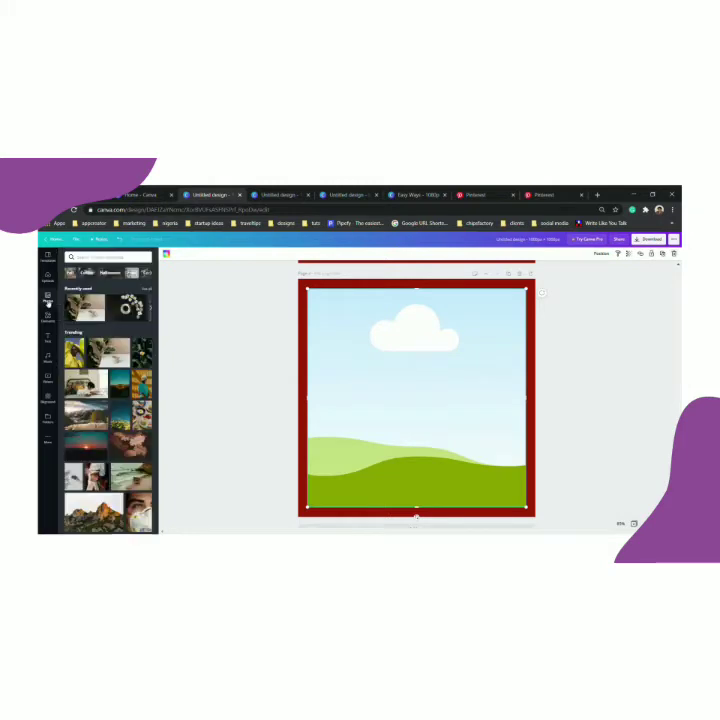
{"action": "left_click_drag", "start_coordinate": [128, 440], "coordinate": [400, 400]}
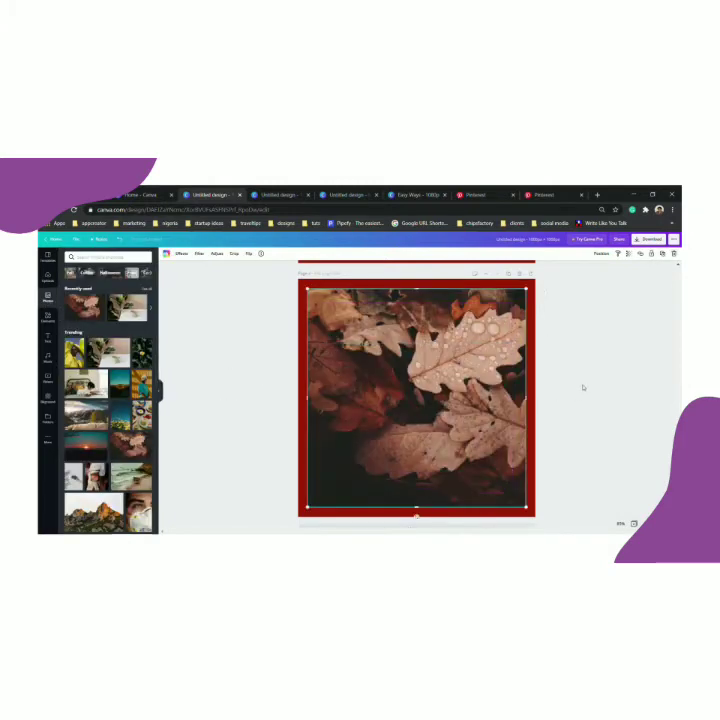
Look over the three framed pages to compare their photos and matching borders.
{"action": "scroll", "coordinate": [570, 375], "scroll_direction": "up", "scroll_amount": 10}
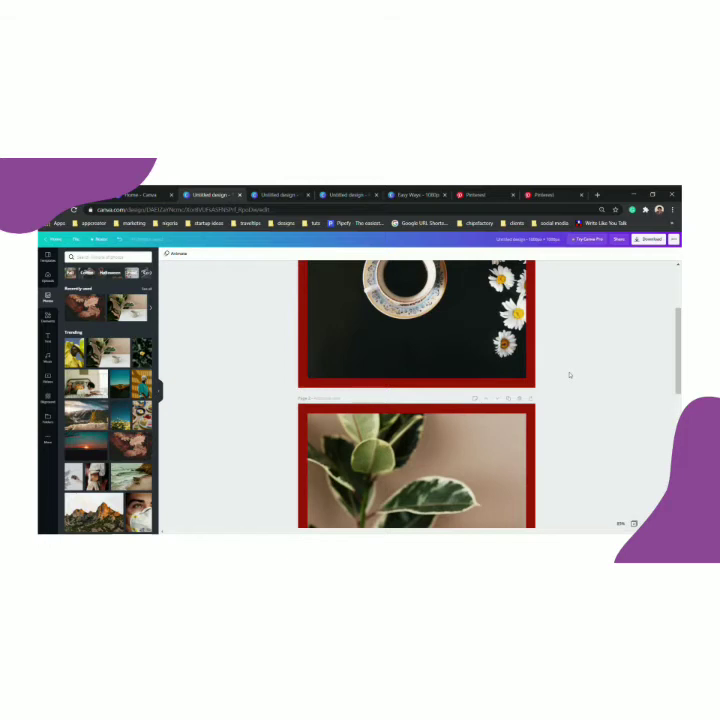
{"action": "scroll", "coordinate": [570, 375], "scroll_direction": "up", "scroll_amount": 3}
{"action": "left_click", "coordinate": [372, 287]}
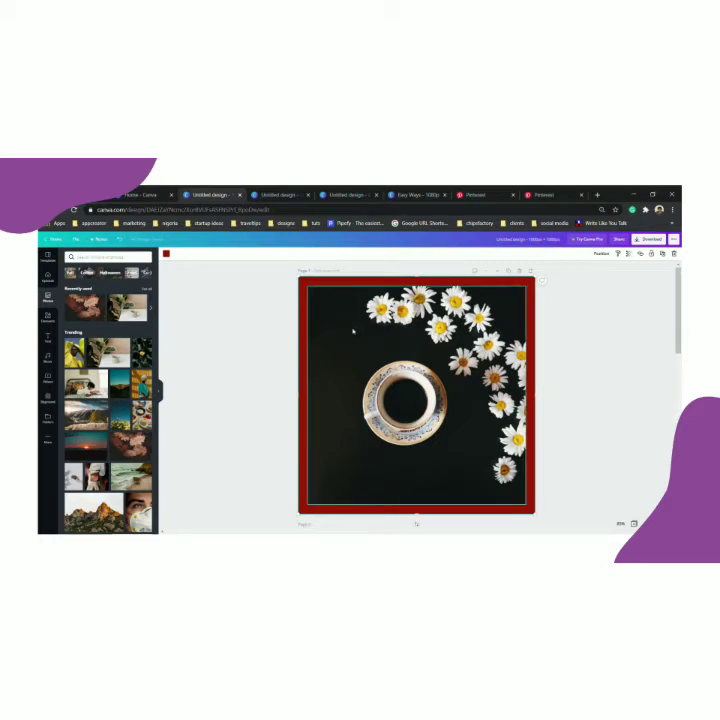
{"action": "scroll", "coordinate": [352, 331], "scroll_direction": "down", "scroll_amount": 10}
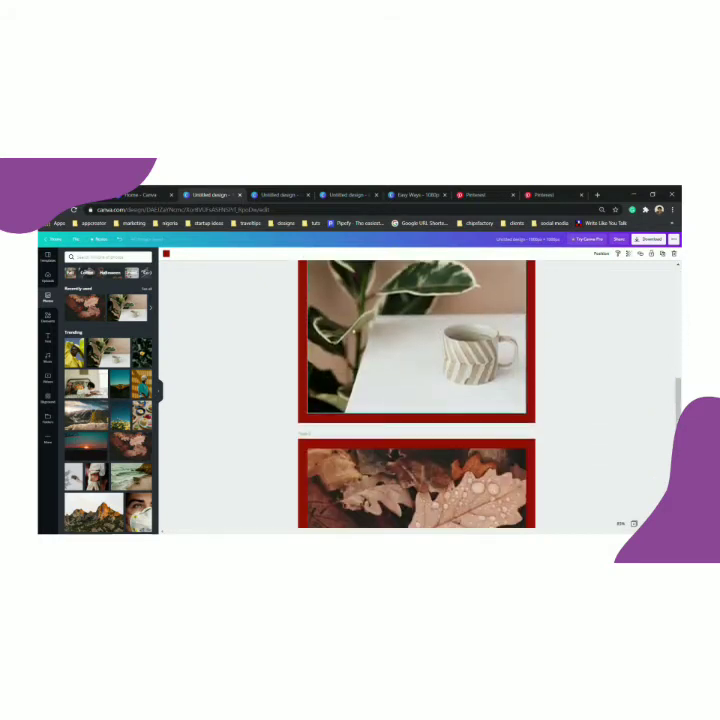
{"action": "scroll", "coordinate": [416, 390], "scroll_direction": "down", "scroll_amount": 4}
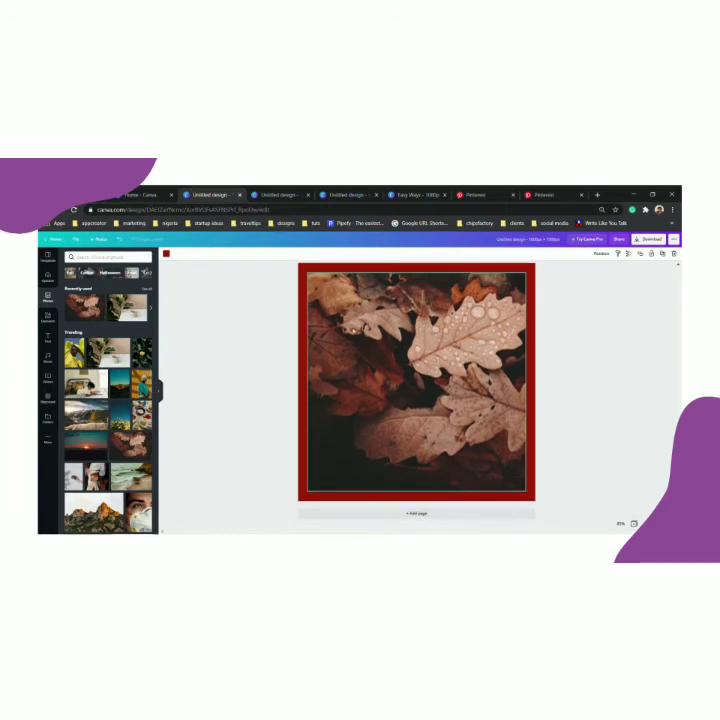
{"action": "scroll", "coordinate": [361, 335], "scroll_direction": "up", "scroll_amount": 12}
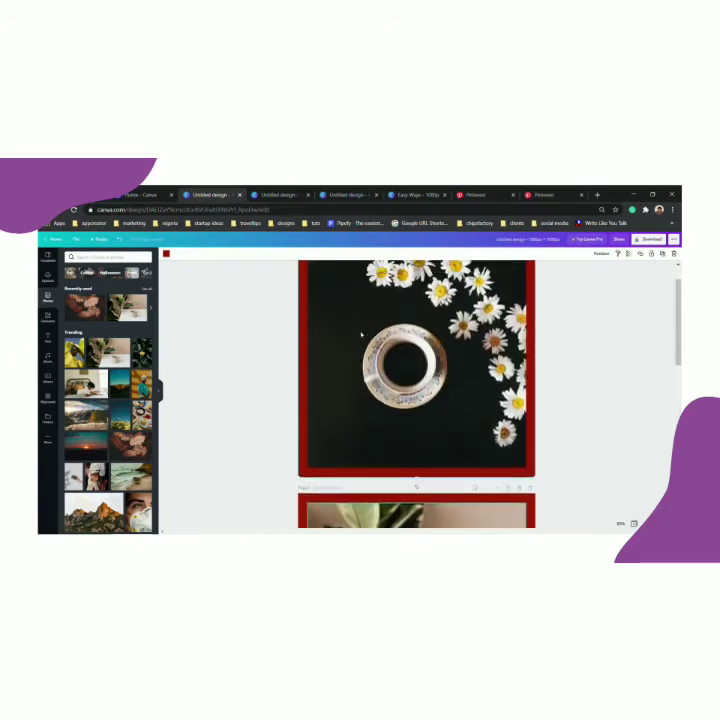
{"action": "scroll", "coordinate": [361, 335], "scroll_direction": "up", "scroll_amount": 2}
{"action": "scroll", "coordinate": [361, 335], "scroll_direction": "down", "scroll_amount": 5}
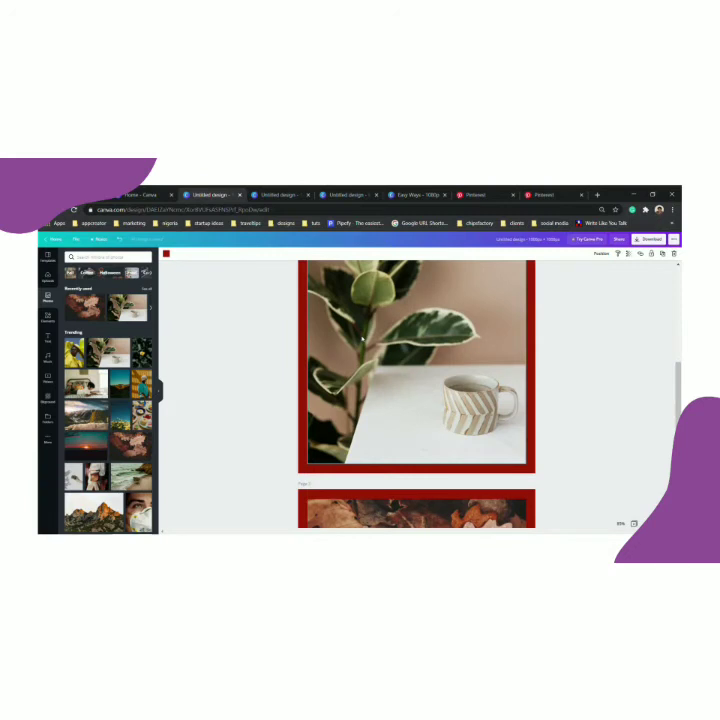
{"action": "scroll", "coordinate": [362, 340], "scroll_direction": "up", "scroll_amount": 3}
Duplicate the autumn leaves page and delete the image from the copy's photo grid.
{"action": "scroll", "coordinate": [362, 340], "scroll_direction": "down", "scroll_amount": 6}
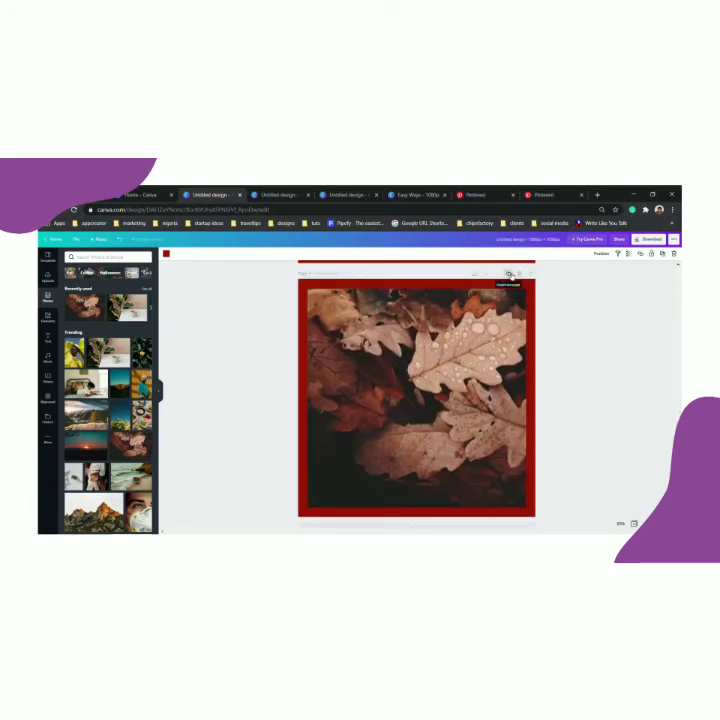
{"action": "left_click", "coordinate": [510, 275]}
{"action": "left_click", "coordinate": [438, 359]}
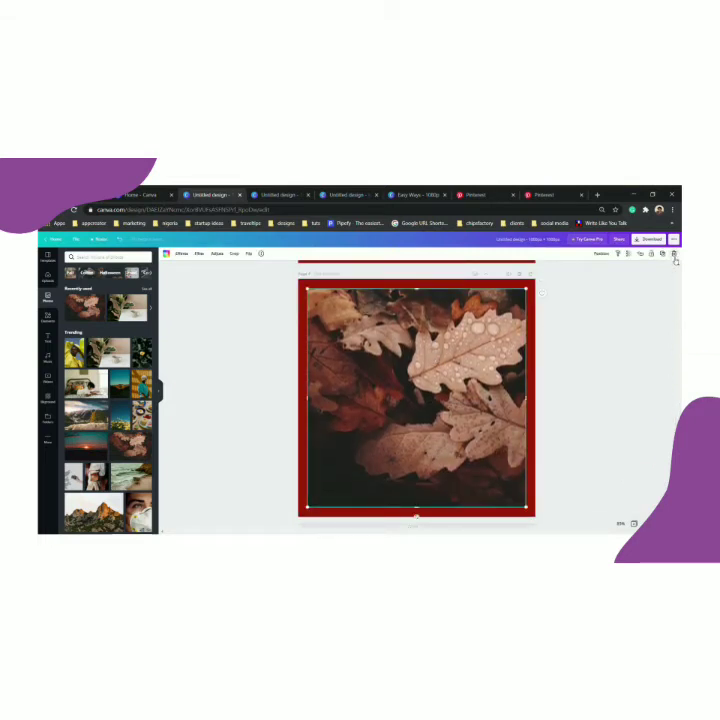
{"action": "left_click", "coordinate": [675, 257]}
{"action": "left_click", "coordinate": [652, 268]}
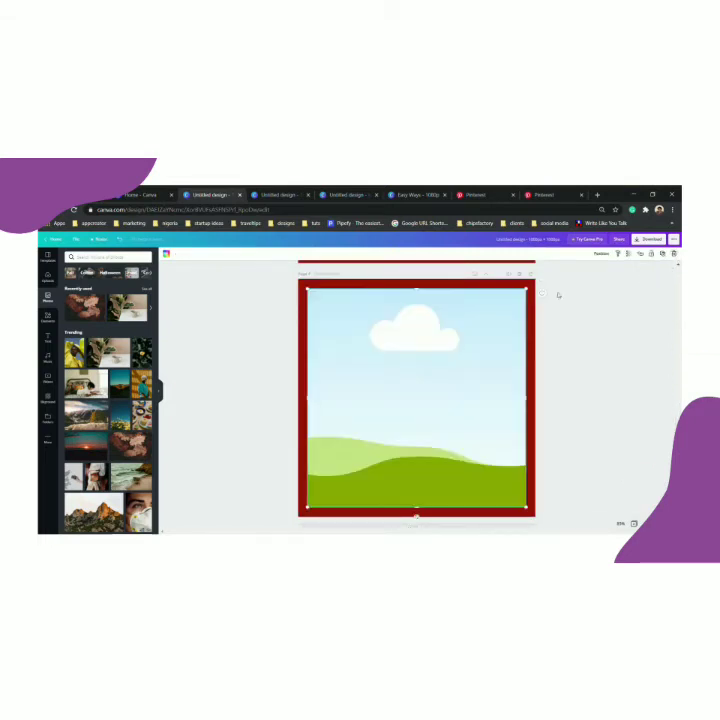
Try the pink petals photo on page 4 and delete it again.
{"action": "scroll", "coordinate": [150, 443], "scroll_direction": "down", "scroll_amount": 2}
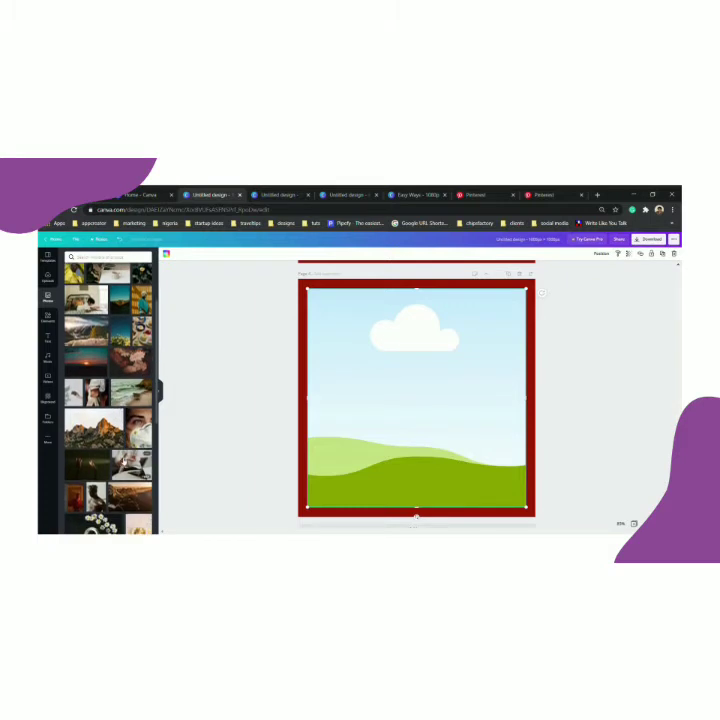
{"action": "scroll", "coordinate": [118, 453], "scroll_direction": "down", "scroll_amount": 3}
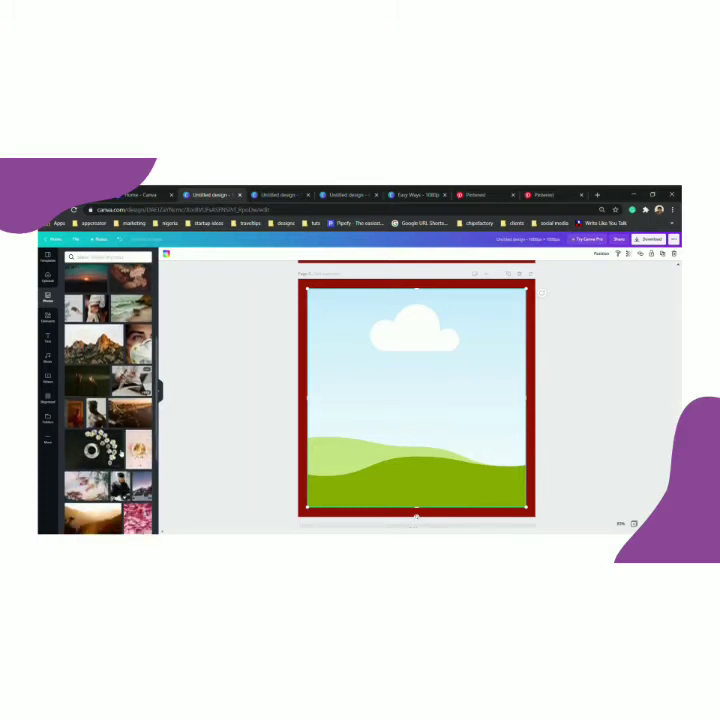
{"action": "scroll", "coordinate": [118, 453], "scroll_direction": "down", "scroll_amount": 2}
{"action": "left_click", "coordinate": [122, 400]}
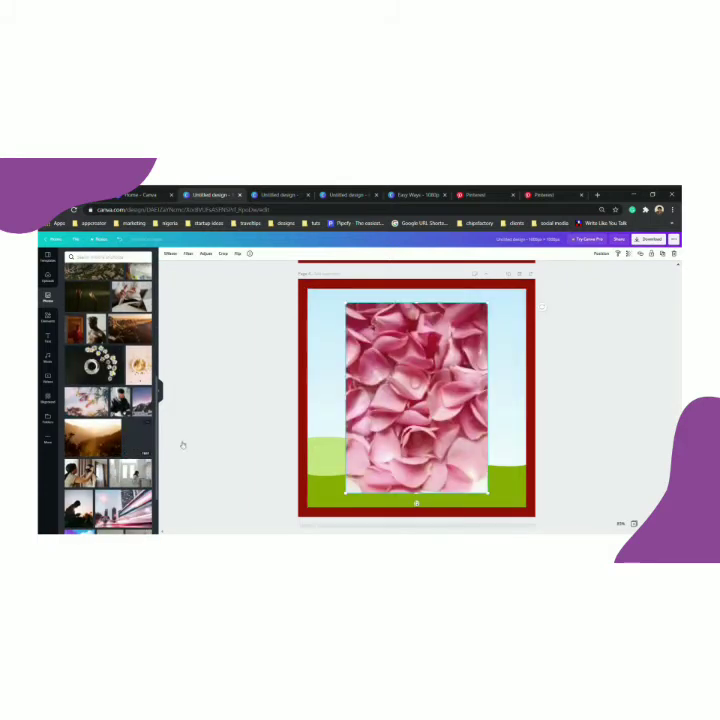
{"action": "scroll", "coordinate": [371, 434], "scroll_direction": "up", "scroll_amount": 10}
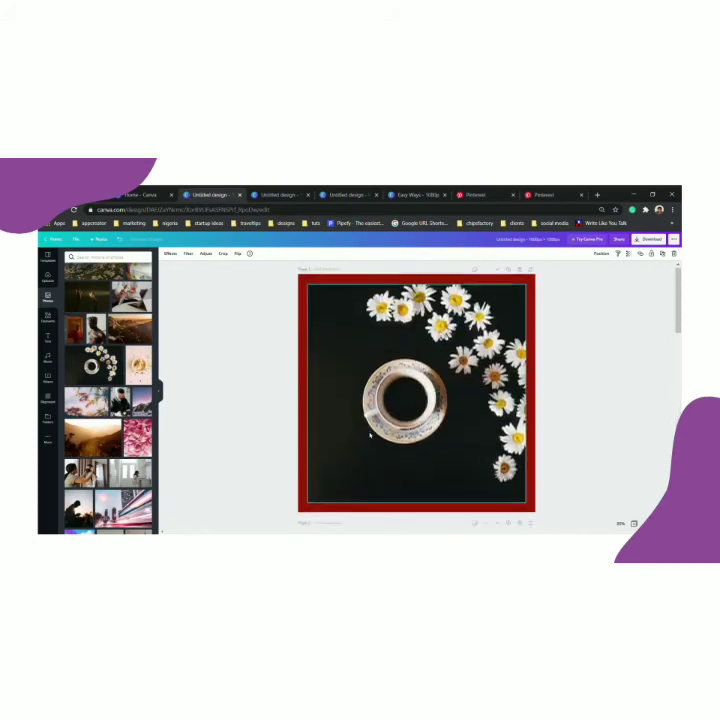
{"action": "scroll", "coordinate": [371, 434], "scroll_direction": "down", "scroll_amount": 10}
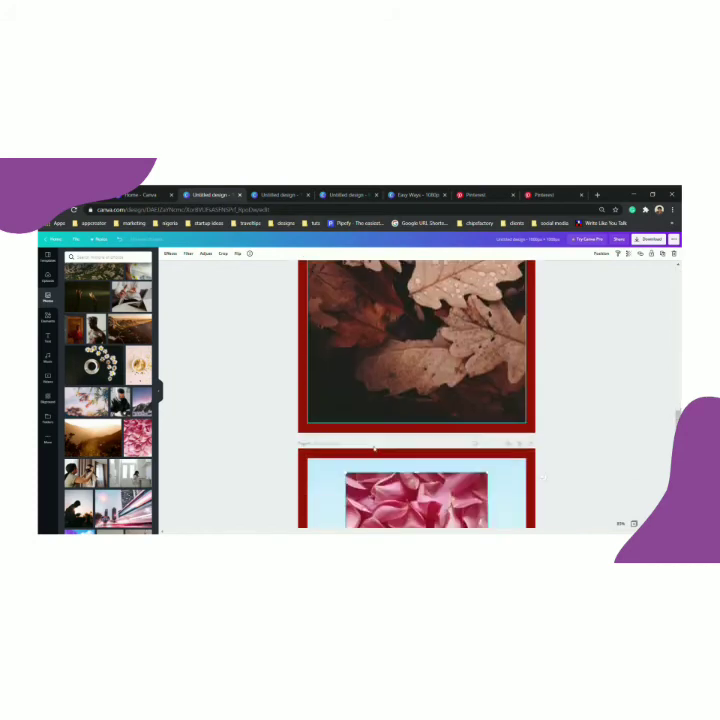
{"action": "left_click", "coordinate": [673, 254]}
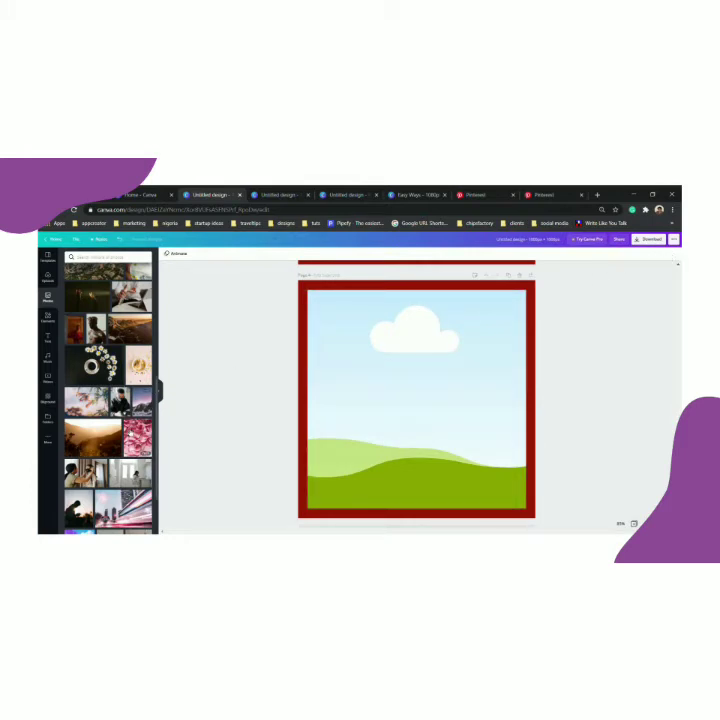
Place the trending rocky mountain photo in page 4's empty grid and review the set of pages.
{"action": "scroll", "coordinate": [131, 434], "scroll_direction": "down", "scroll_amount": 4}
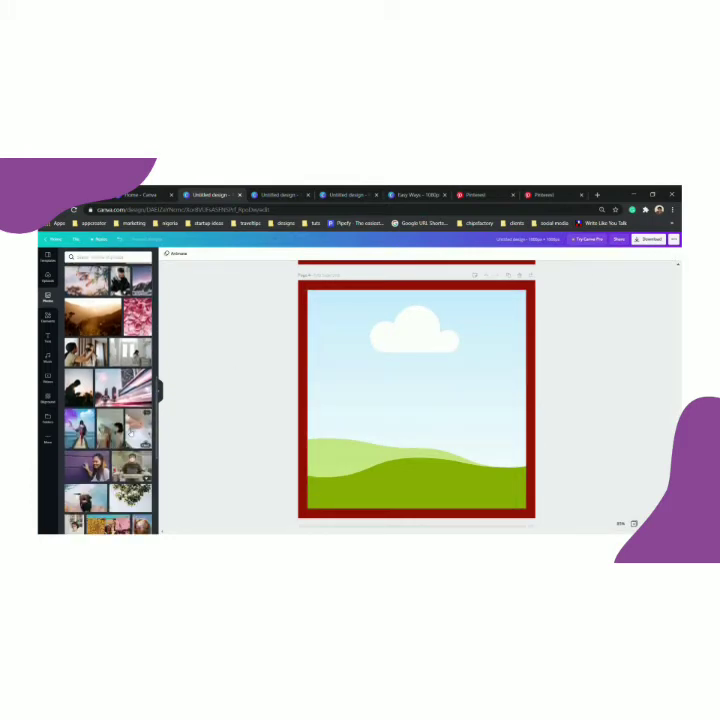
{"action": "scroll", "coordinate": [135, 436], "scroll_direction": "up", "scroll_amount": 4}
{"action": "scroll", "coordinate": [131, 434], "scroll_direction": "up", "scroll_amount": 1}
{"action": "scroll", "coordinate": [131, 433], "scroll_direction": "up", "scroll_amount": 4}
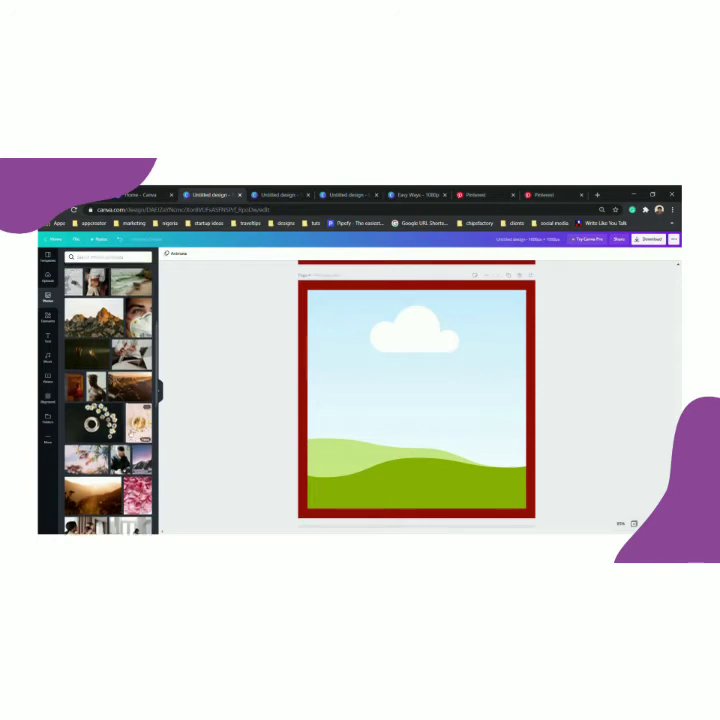
{"action": "left_click", "coordinate": [112, 431]}
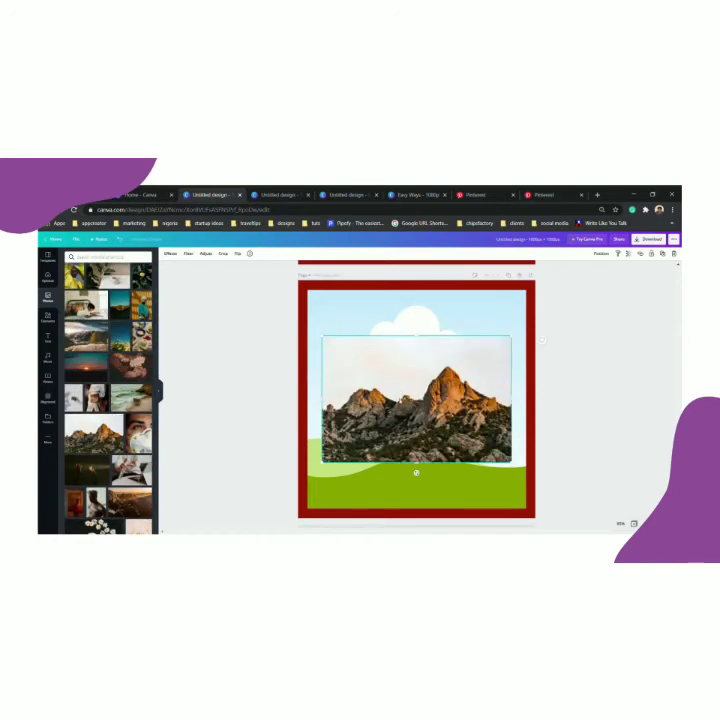
{"action": "left_click_drag", "start_coordinate": [416, 400], "coordinate": [416, 405]}
{"action": "left_click", "coordinate": [607, 395]}
{"action": "scroll", "coordinate": [606, 384], "scroll_direction": "up", "scroll_amount": 3}
{"action": "scroll", "coordinate": [606, 384], "scroll_direction": "up", "scroll_amount": 10}
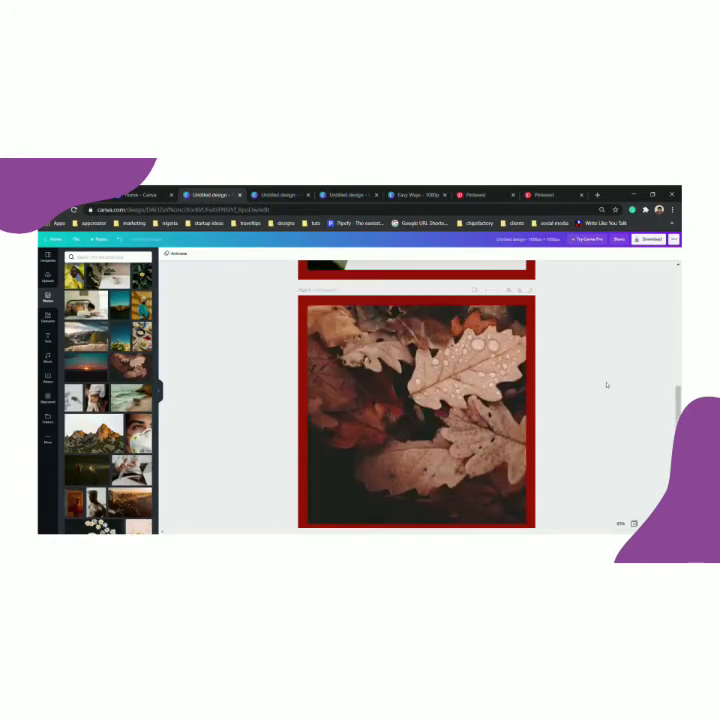
{"action": "scroll", "coordinate": [606, 384], "scroll_direction": "up", "scroll_amount": 3}
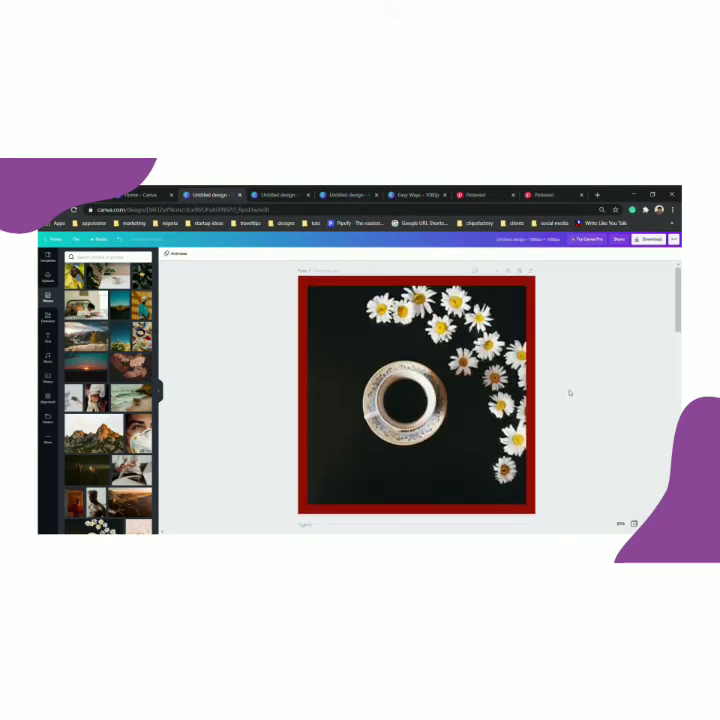
{"action": "scroll", "coordinate": [569, 392], "scroll_direction": "down", "scroll_amount": 5}
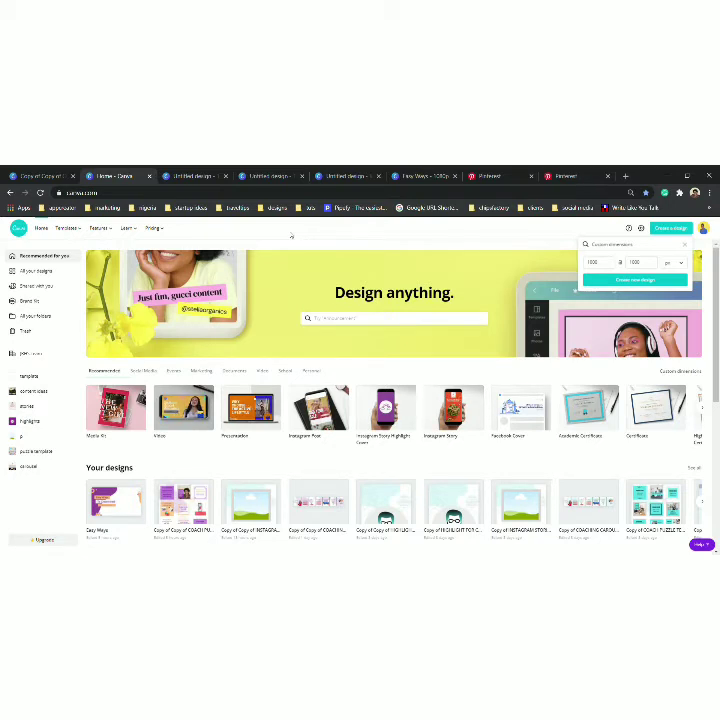
Create a new custom-size design of 3240 × 3240 px.
{"action": "left_click", "coordinate": [310, 236]}
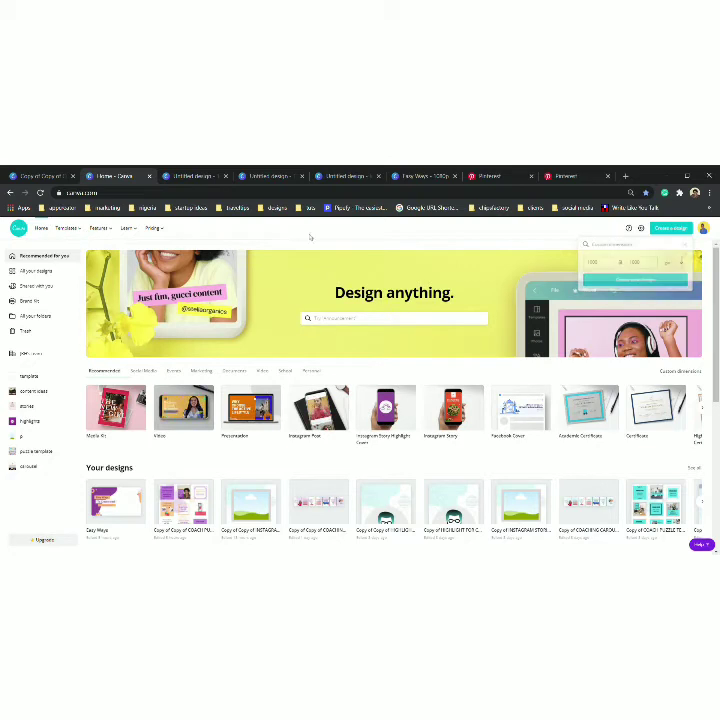
{"action": "left_click", "coordinate": [668, 229]}
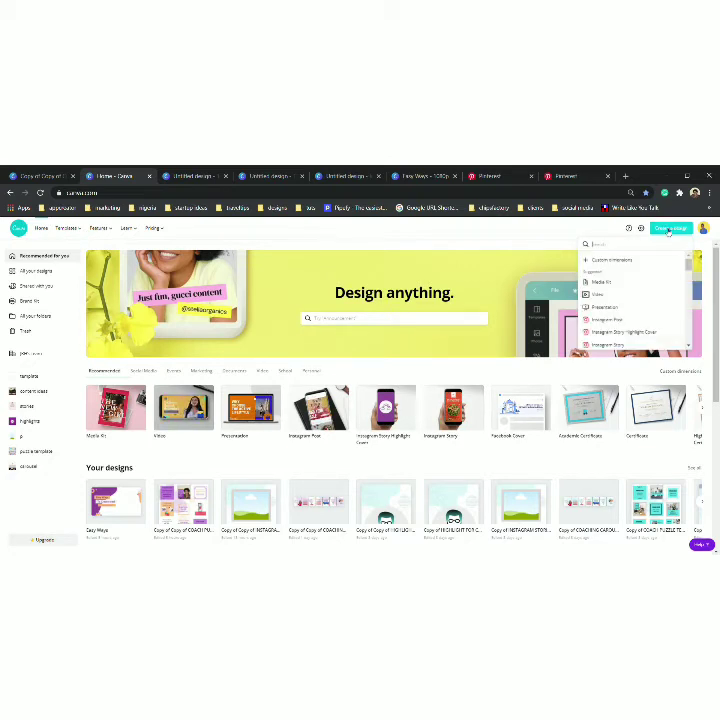
{"action": "left_click", "coordinate": [630, 261]}
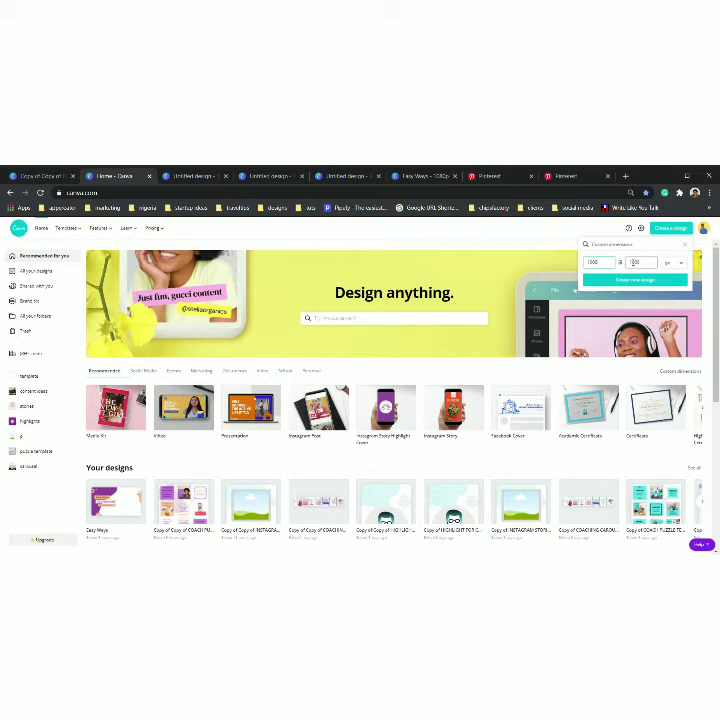
{"action": "left_click", "coordinate": [614, 262]}
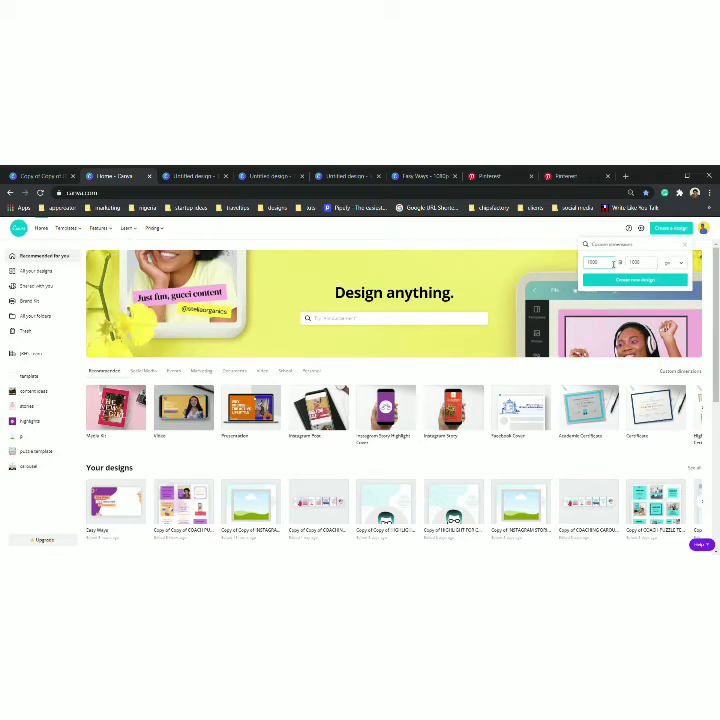
{"action": "double_click", "coordinate": [612, 263]}
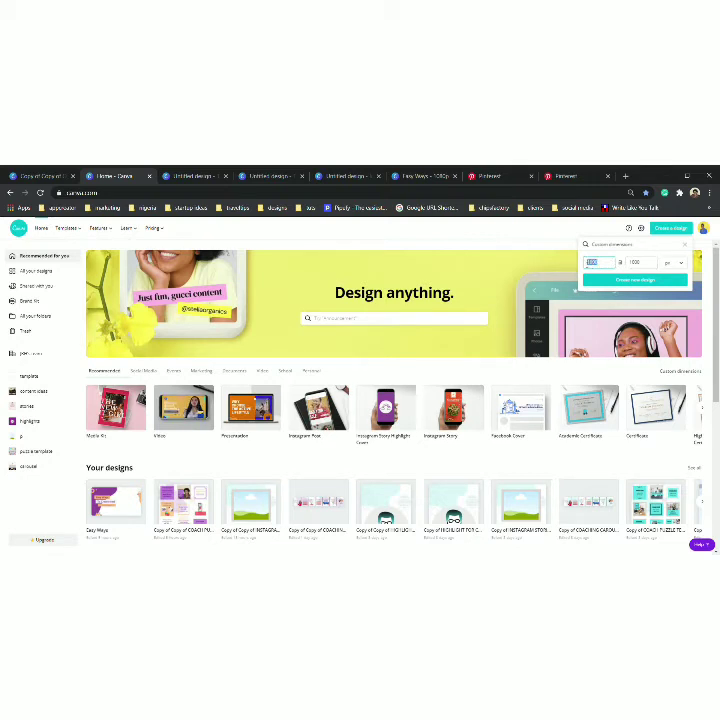
{"action": "type", "text": "1"}
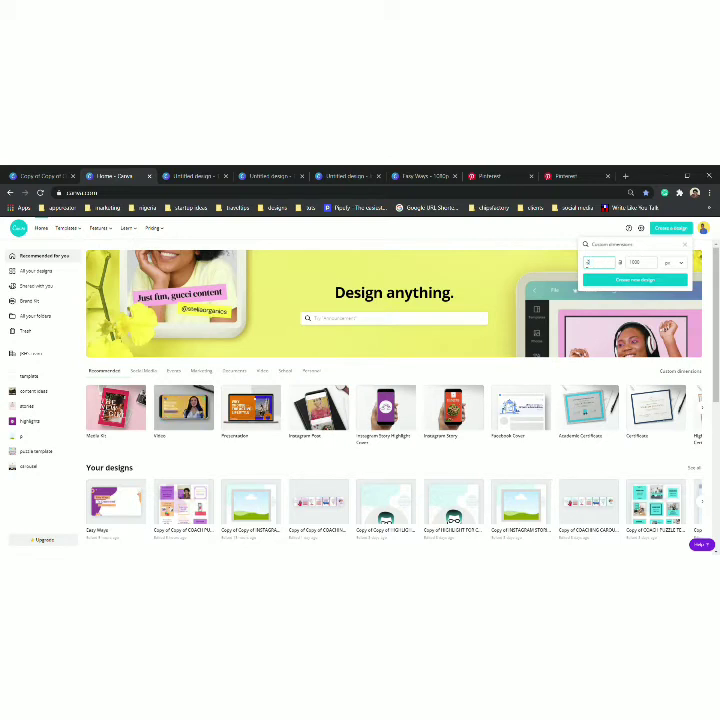
{"action": "type", "text": "000"}
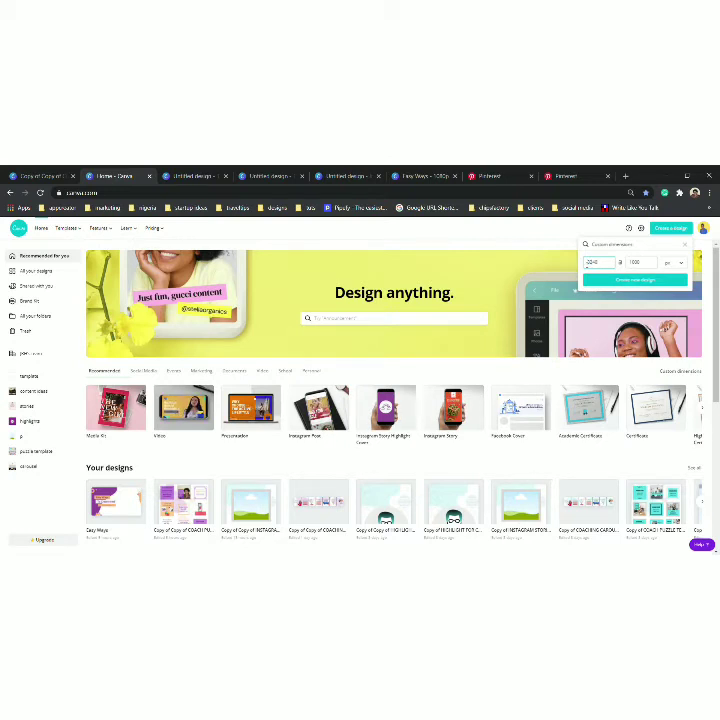
{"action": "double_click", "coordinate": [635, 262]}
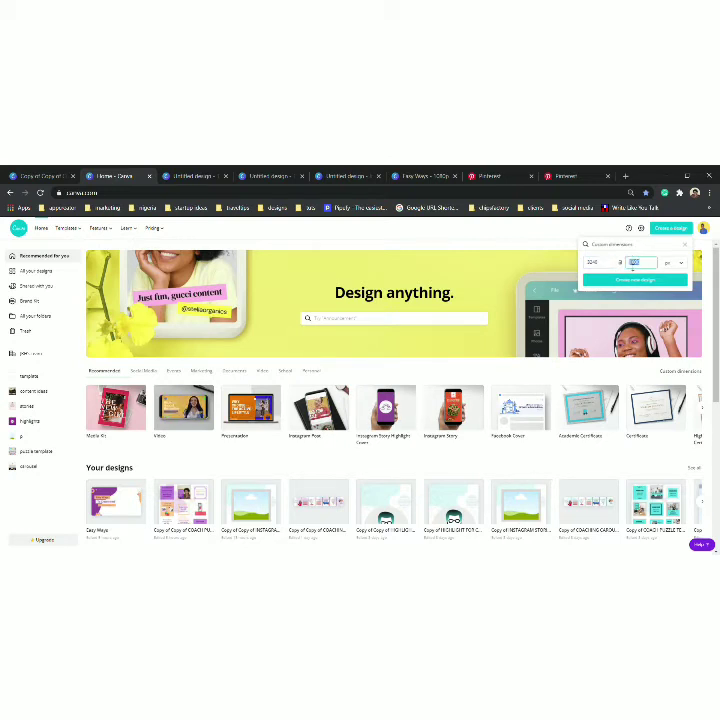
{"action": "type", "text": "3240"}
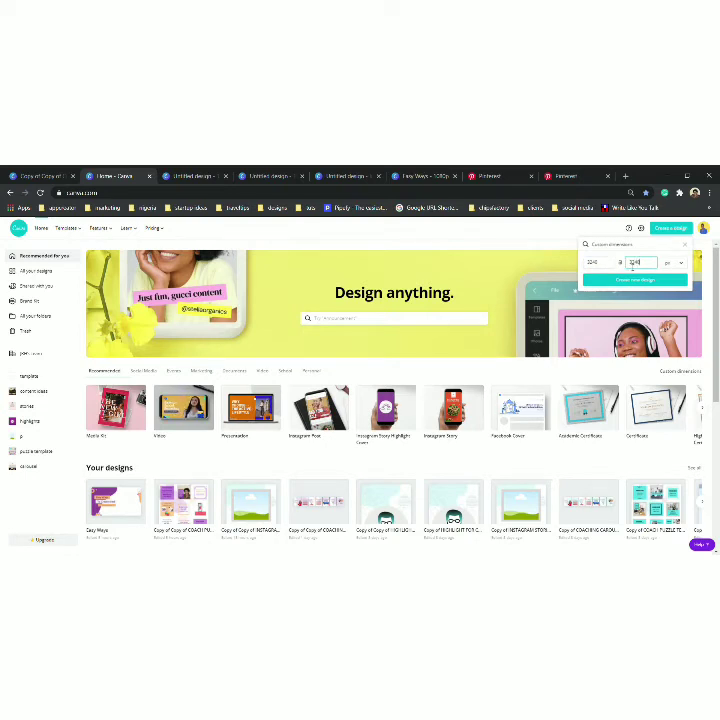
{"action": "left_click", "coordinate": [607, 284]}
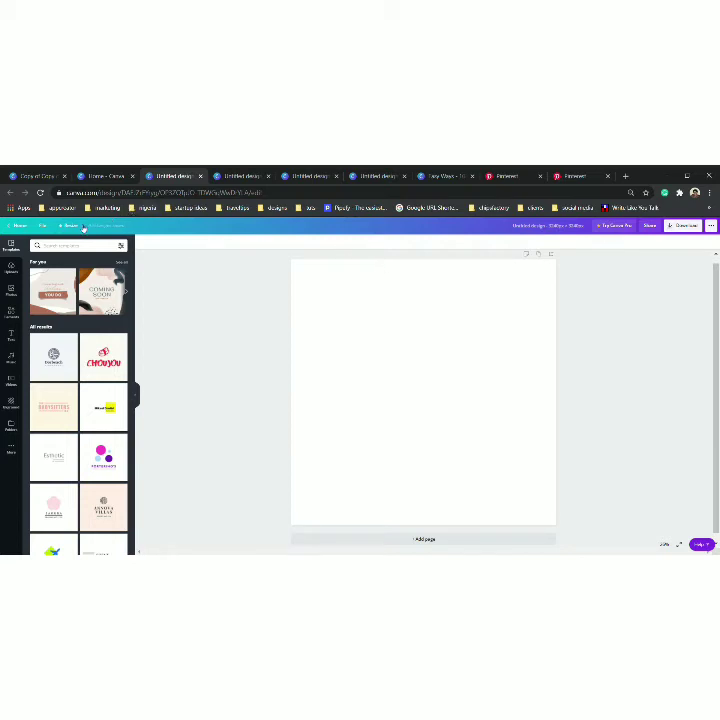
Turn on guides for the new blank design.
{"action": "left_click", "coordinate": [42, 226]}
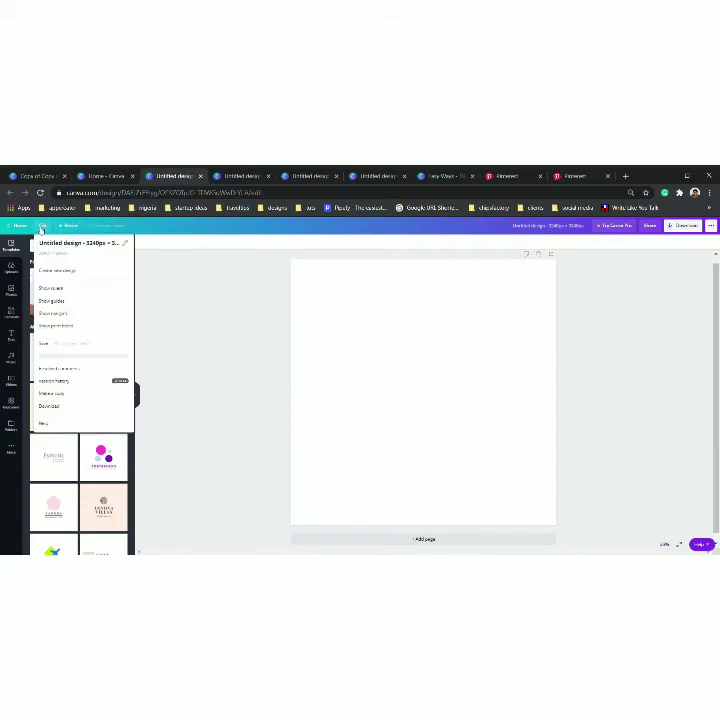
{"action": "left_click", "coordinate": [58, 301]}
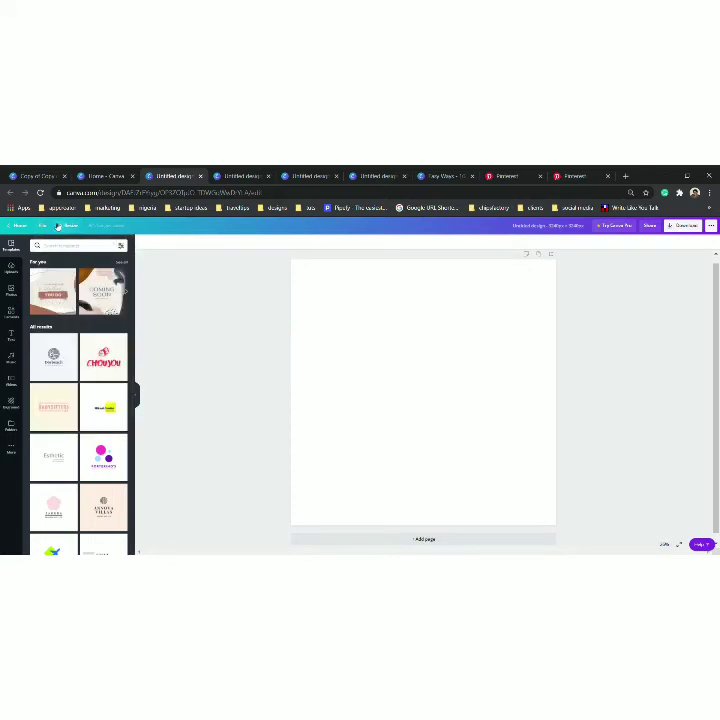
Try showing the rulers and the print bleed around the blank page, and hide both again.
{"action": "left_click", "coordinate": [42, 226]}
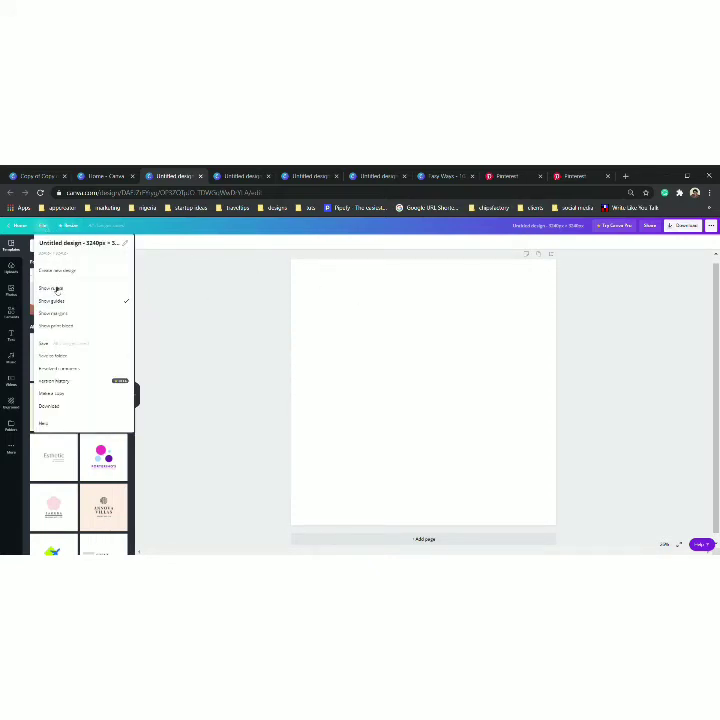
{"action": "left_click", "coordinate": [57, 289]}
{"action": "left_click", "coordinate": [45, 228]}
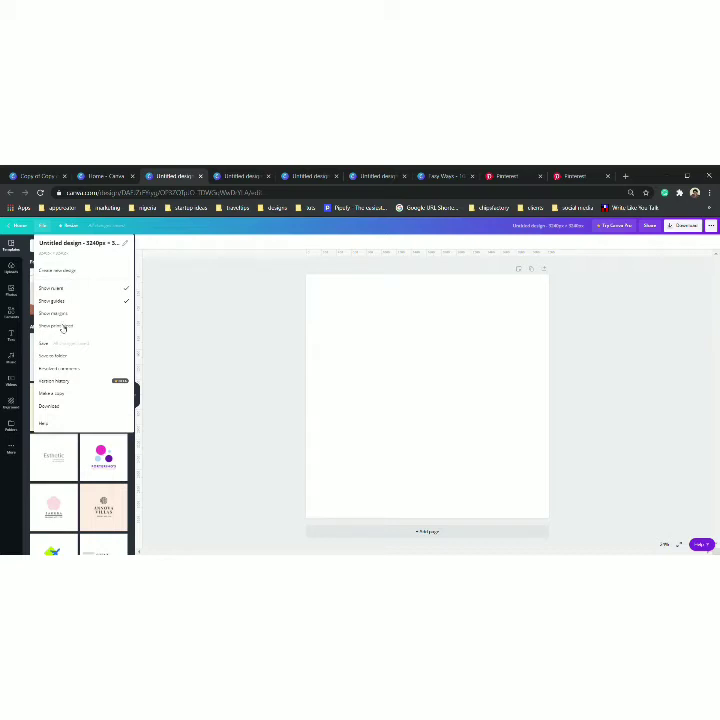
{"action": "left_click", "coordinate": [57, 327]}
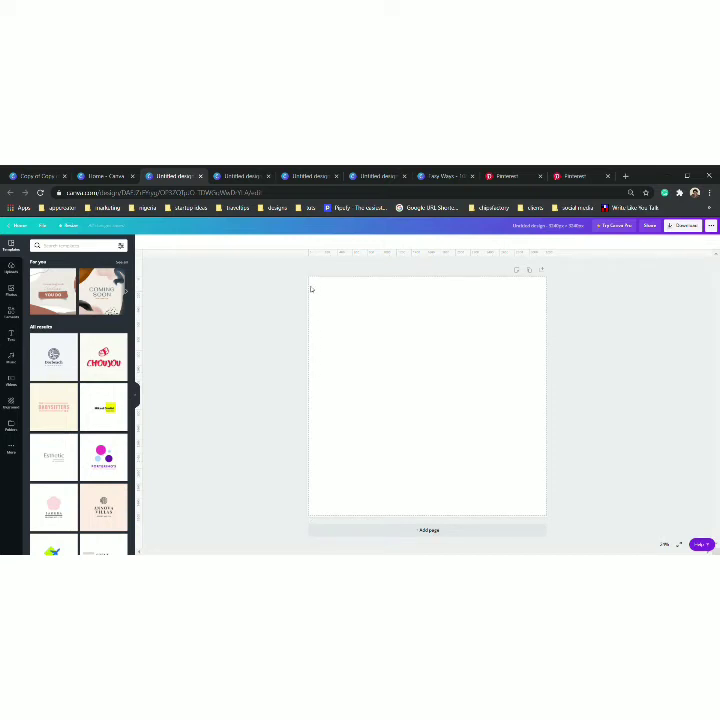
{"action": "left_click", "coordinate": [44, 226]}
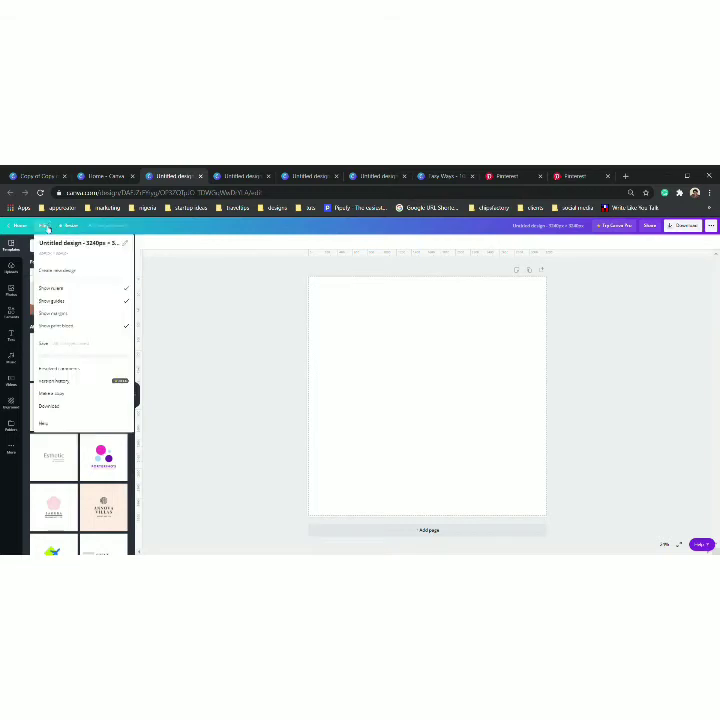
{"action": "left_click", "coordinate": [72, 327]}
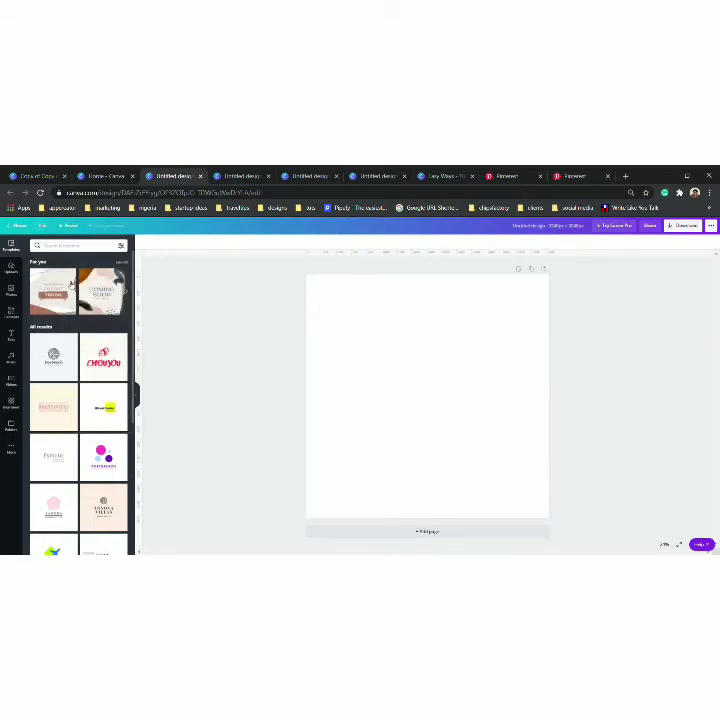
{"action": "left_click", "coordinate": [44, 226]}
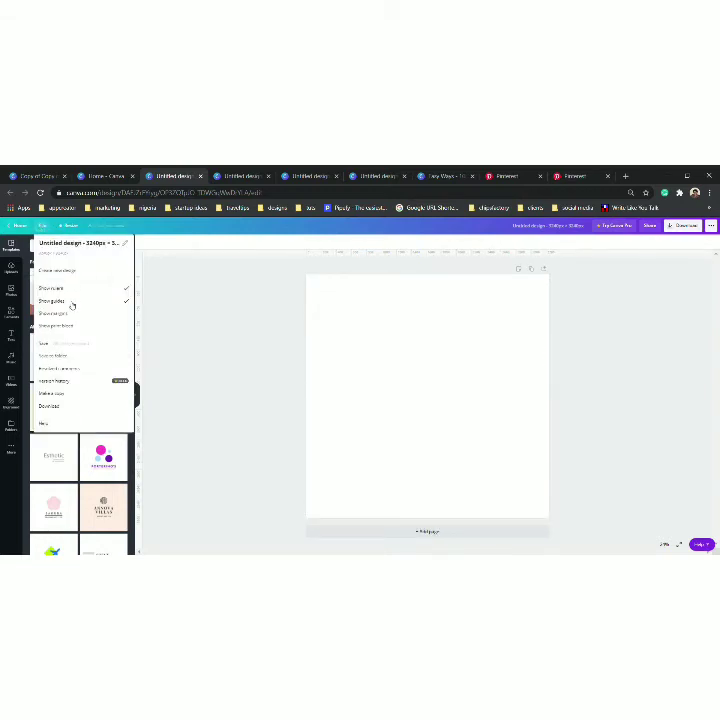
{"action": "left_click", "coordinate": [72, 289]}
{"action": "left_click", "coordinate": [44, 227]}
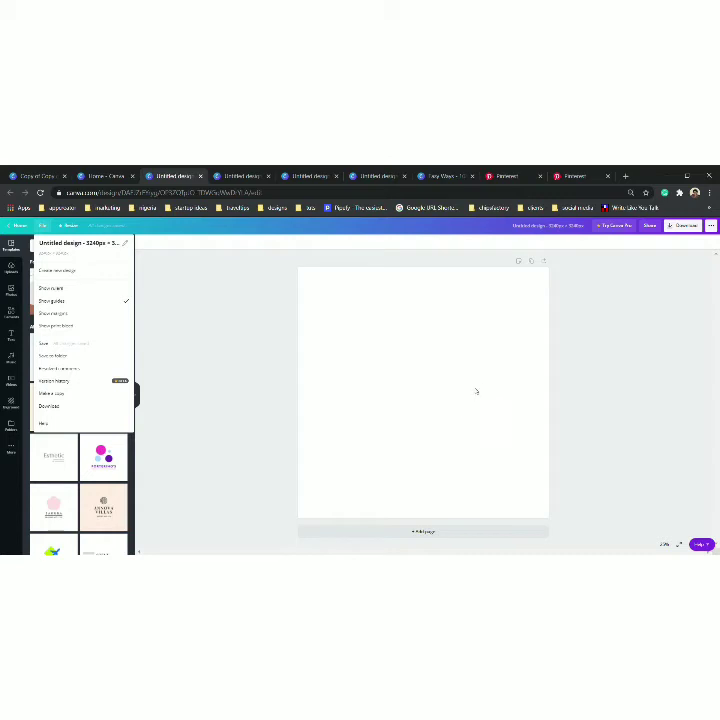
{"action": "left_click", "coordinate": [420, 364]}
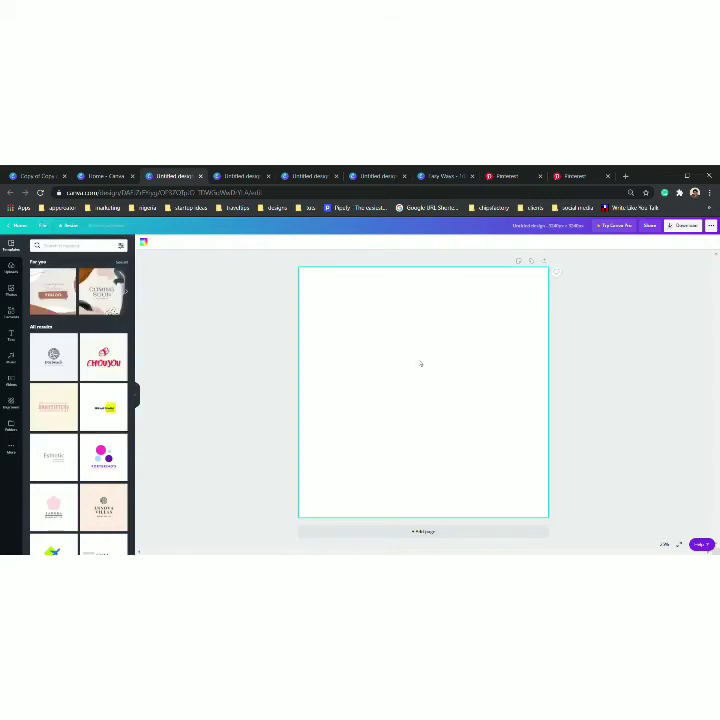
Find the nine-cell grid with three rows and three columns among the grid elements and add it to the page.
{"action": "left_click", "coordinate": [12, 314]}
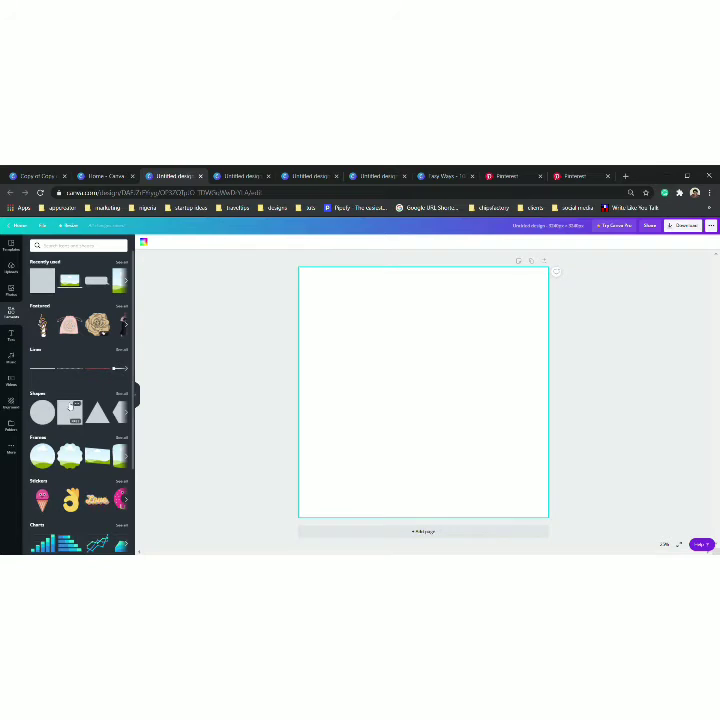
{"action": "scroll", "coordinate": [70, 404], "scroll_direction": "down", "scroll_amount": 3}
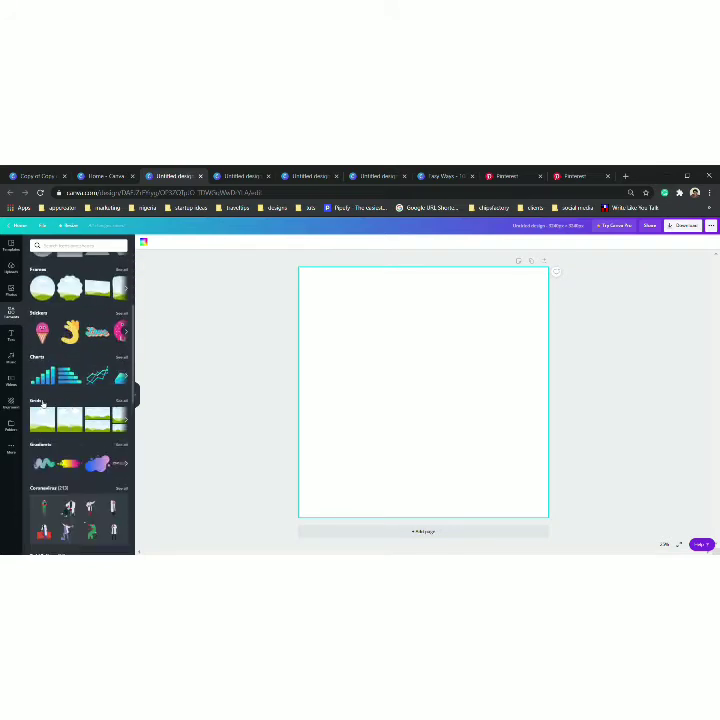
{"action": "left_click", "coordinate": [120, 399]}
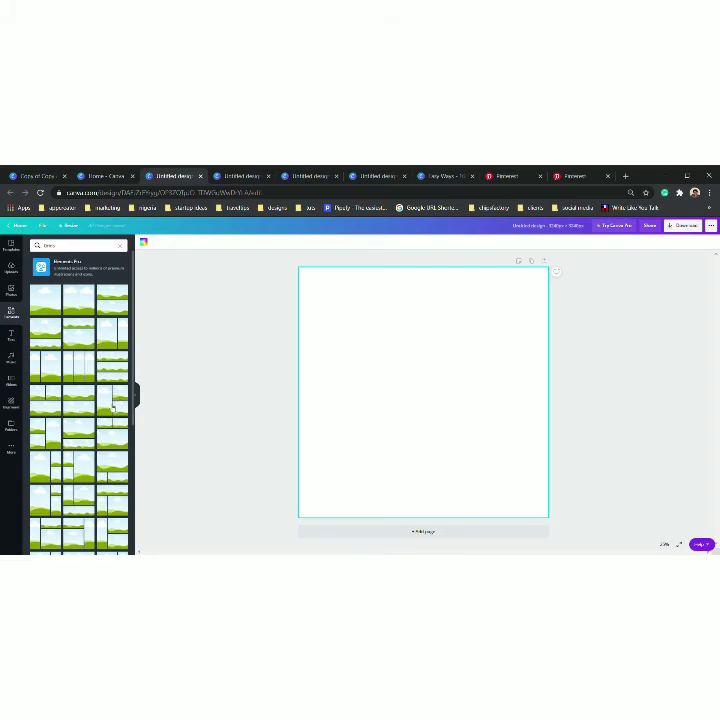
{"action": "scroll", "coordinate": [104, 416], "scroll_direction": "down", "scroll_amount": 5}
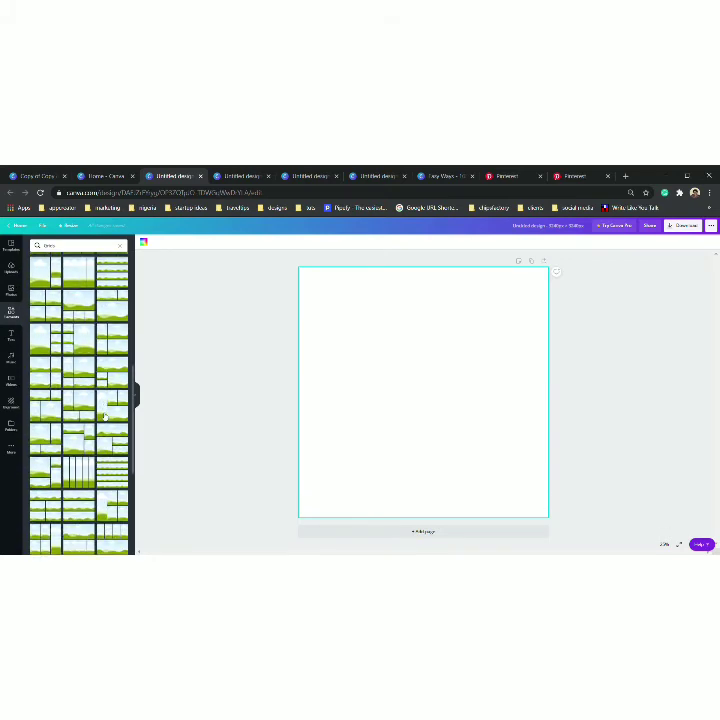
{"action": "scroll", "coordinate": [104, 417], "scroll_direction": "down", "scroll_amount": 3}
{"action": "scroll", "coordinate": [101, 415], "scroll_direction": "down", "scroll_amount": 5}
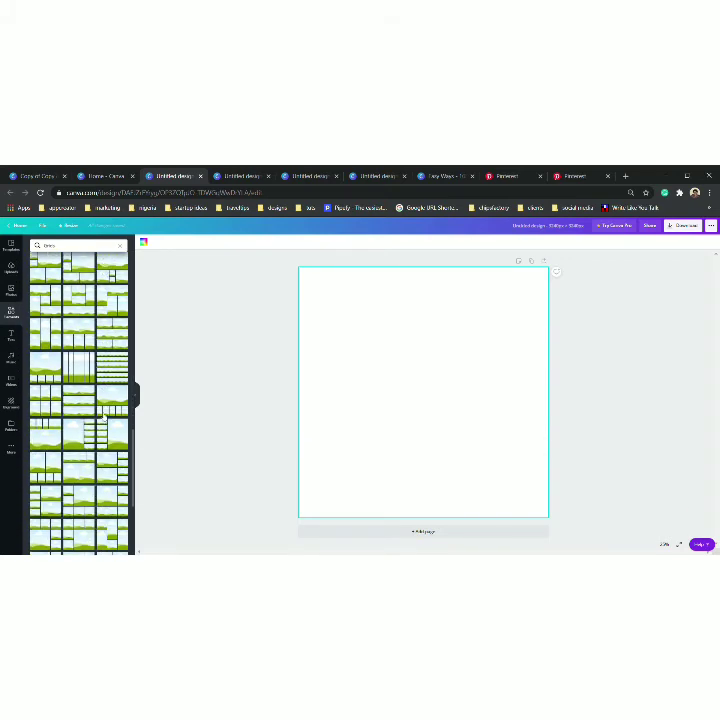
{"action": "scroll", "coordinate": [101, 415], "scroll_direction": "down", "scroll_amount": 3}
{"action": "scroll", "coordinate": [103, 415], "scroll_direction": "down", "scroll_amount": 8}
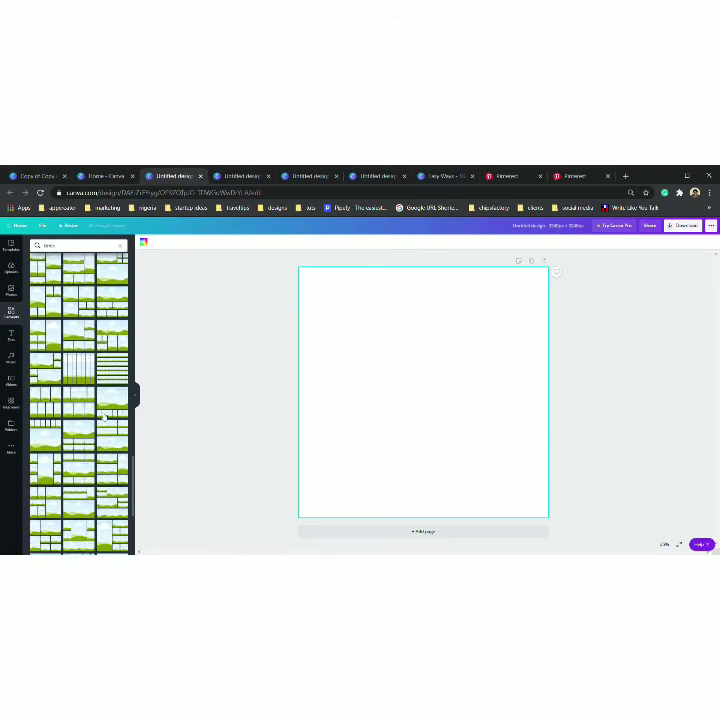
{"action": "scroll", "coordinate": [103, 417], "scroll_direction": "down", "scroll_amount": 6}
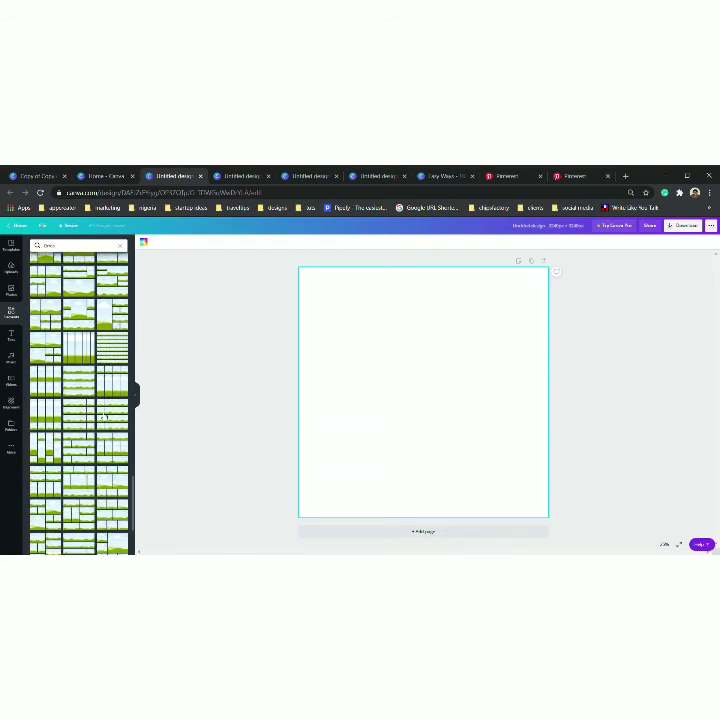
{"action": "scroll", "coordinate": [104, 418], "scroll_direction": "down", "scroll_amount": 5}
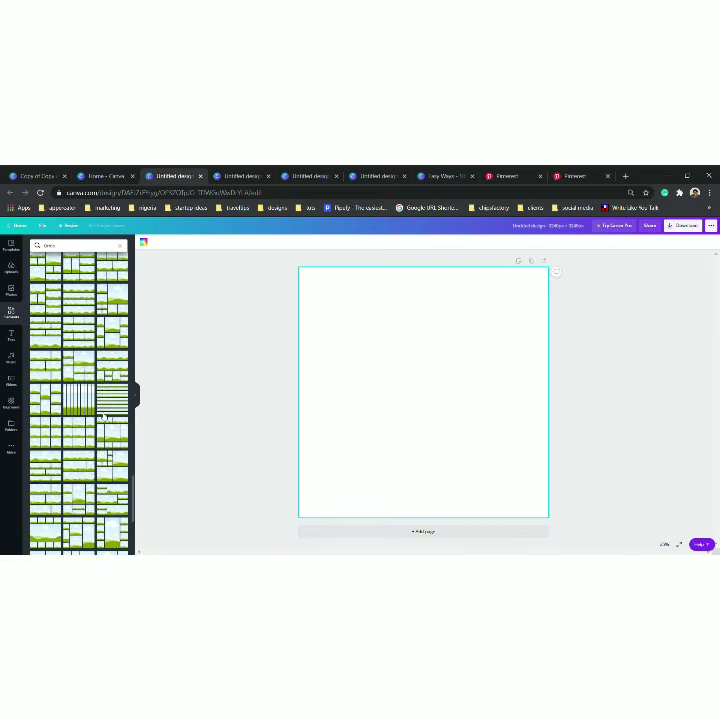
{"action": "left_click", "coordinate": [47, 395]}
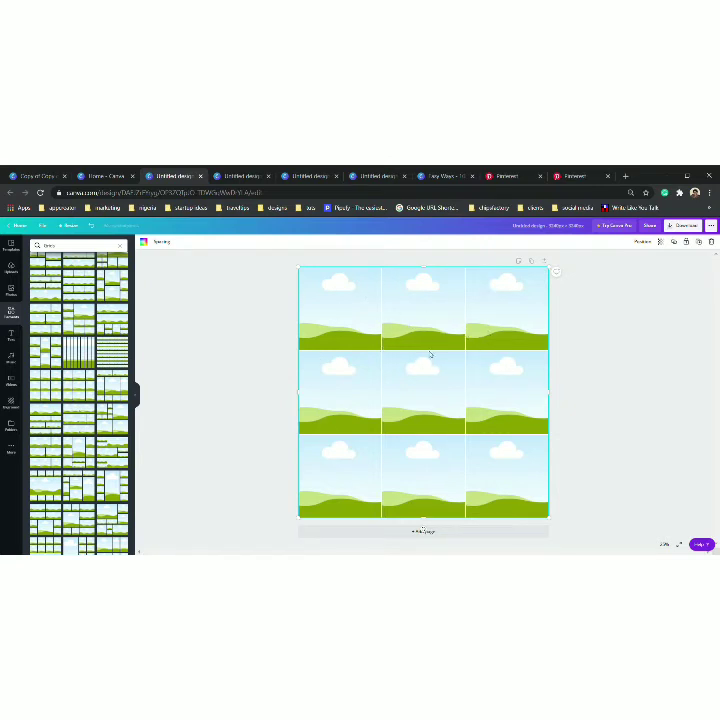
Add the orange dotted line and stretch it across the full page width over the grid's middle row.
{"action": "left_click", "coordinate": [11, 312]}
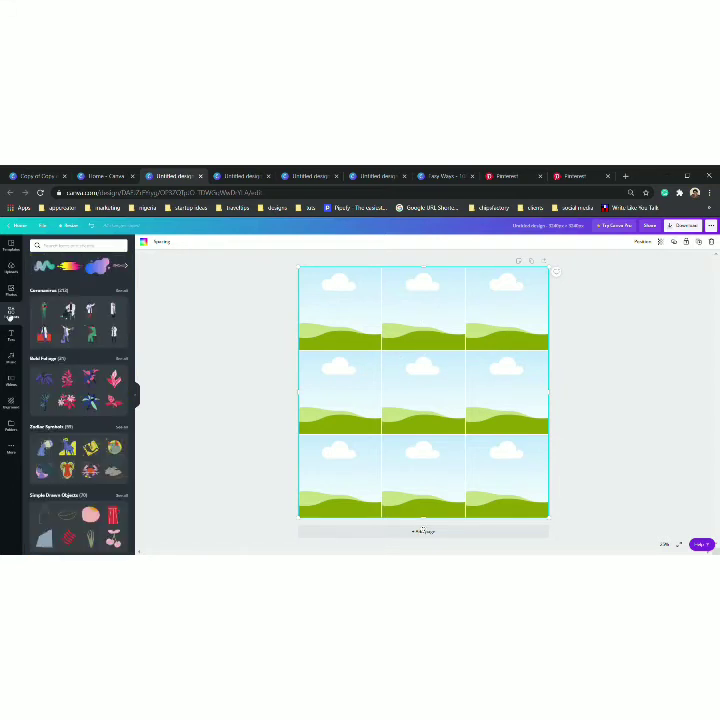
{"action": "scroll", "coordinate": [112, 333], "scroll_direction": "up", "scroll_amount": 5}
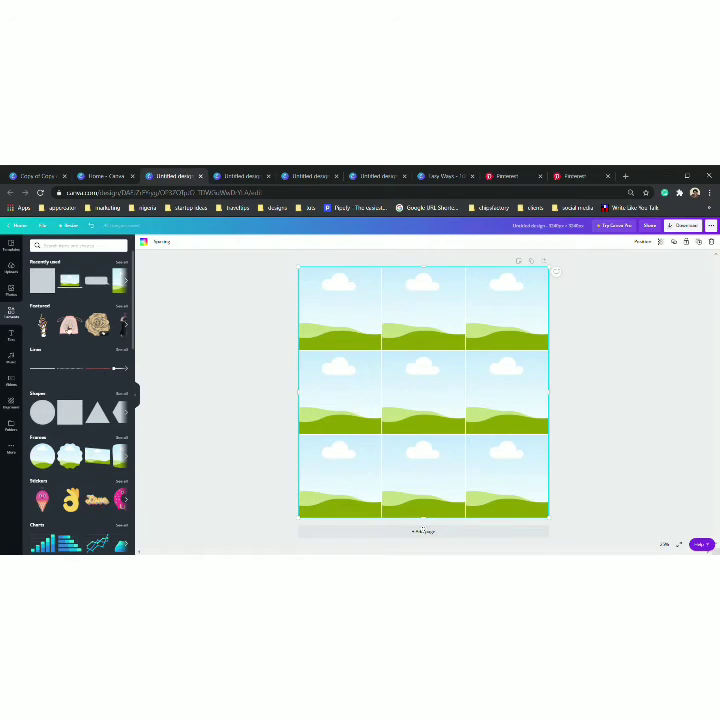
{"action": "left_click", "coordinate": [66, 371]}
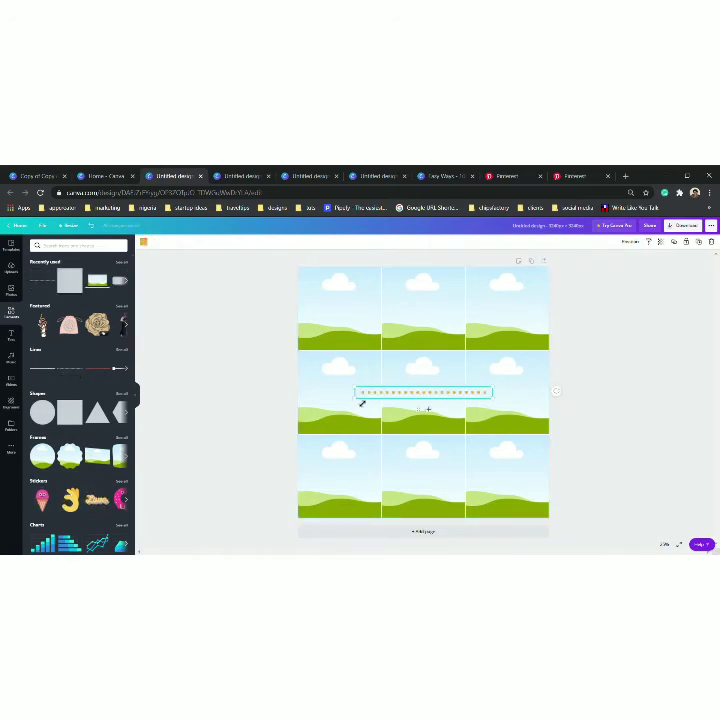
{"action": "left_click_drag", "start_coordinate": [356, 395], "coordinate": [292, 407]}
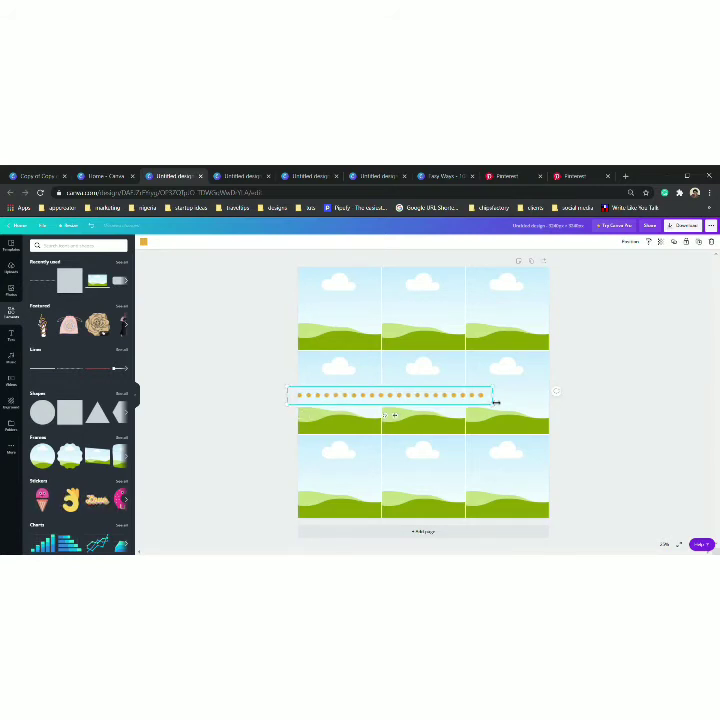
{"action": "left_click_drag", "start_coordinate": [495, 402], "coordinate": [556, 403]}
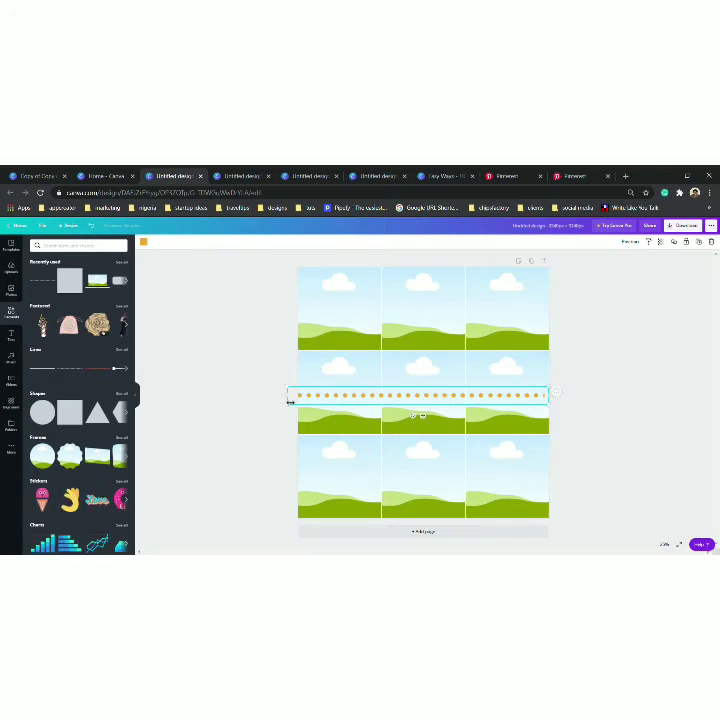
{"action": "mouse_move", "coordinate": [290, 401]}
{"action": "left_mouse_down"}
{"action": "mouse_move", "coordinate": [301, 404]}
{"action": "mouse_move", "coordinate": [290, 401]}
{"action": "left_mouse_up"}
{"action": "left_click_drag", "start_coordinate": [545, 393], "coordinate": [560, 401]}
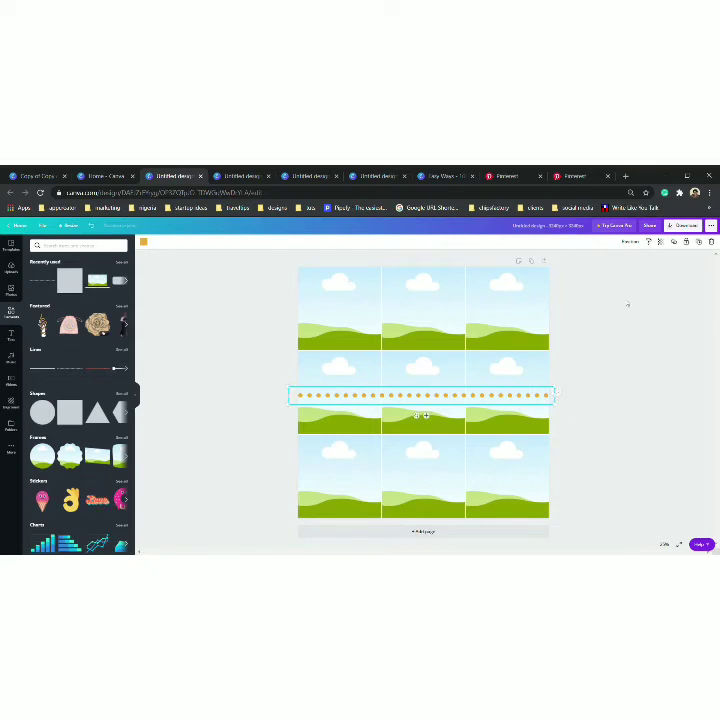
Duplicate the orange dotted line and place the two lines along the boundaries between the grid's three rows.
{"action": "left_click", "coordinate": [700, 245]}
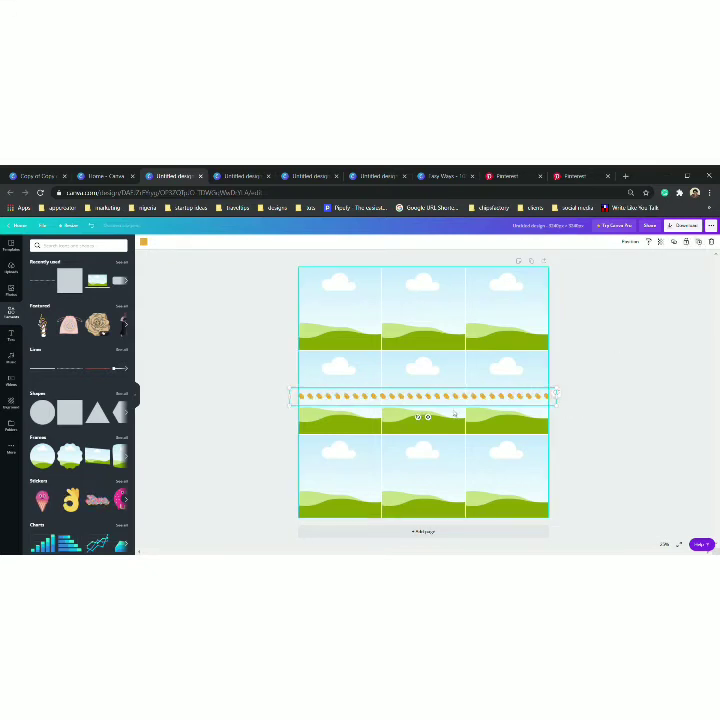
{"action": "left_click_drag", "start_coordinate": [447, 397], "coordinate": [450, 356]}
{"action": "left_click_drag", "start_coordinate": [429, 397], "coordinate": [430, 438]}
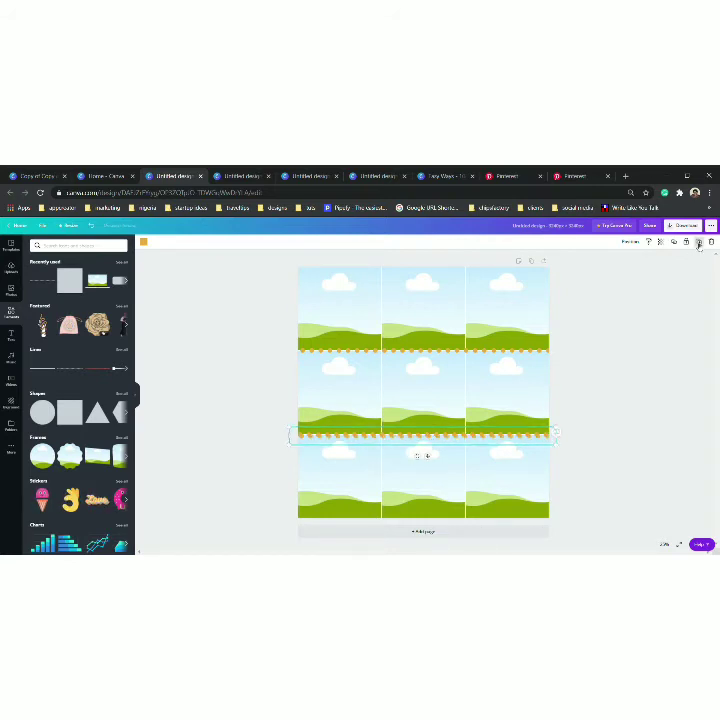
Duplicate the dotted line again, rotate the copy to vertical and place it on the boundary between the first and second columns.
{"action": "left_click", "coordinate": [697, 242]}
{"action": "left_click_drag", "start_coordinate": [416, 444], "coordinate": [425, 413]}
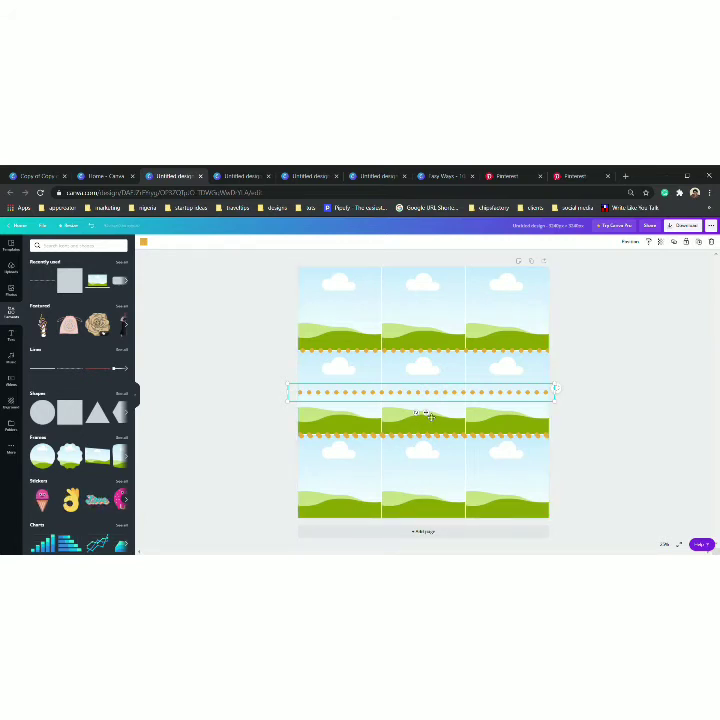
{"action": "left_click_drag", "start_coordinate": [431, 417], "coordinate": [381, 402]}
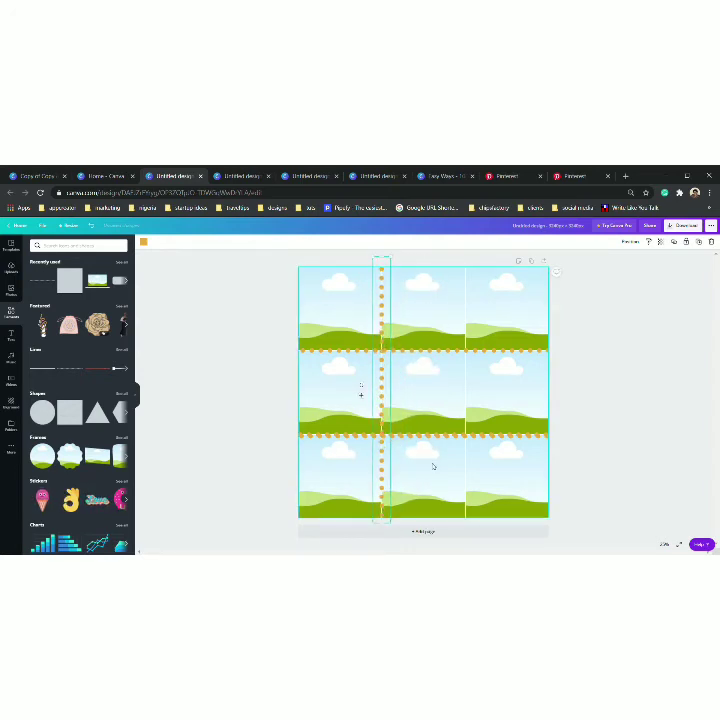
Place a straight vertical copy of the dotted line on the boundary between the second and third columns.
{"action": "left_click_drag", "start_coordinate": [429, 437], "coordinate": [460, 382]}
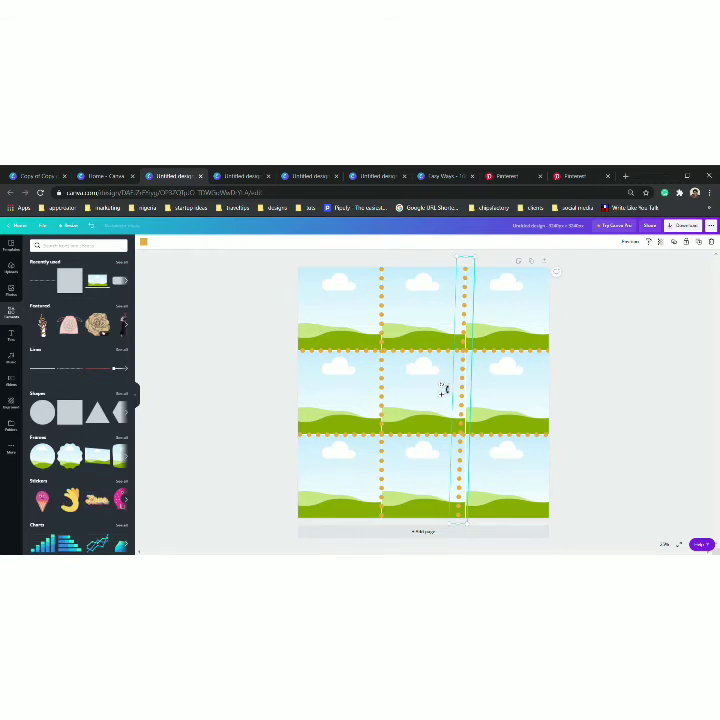
{"action": "left_click_drag", "start_coordinate": [443, 390], "coordinate": [450, 390]}
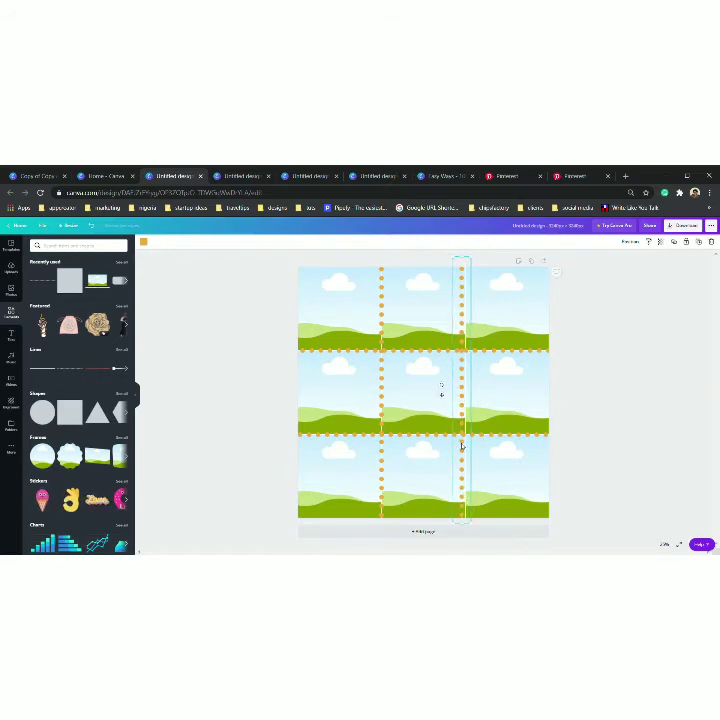
{"action": "left_click_drag", "start_coordinate": [461, 447], "coordinate": [466, 445]}
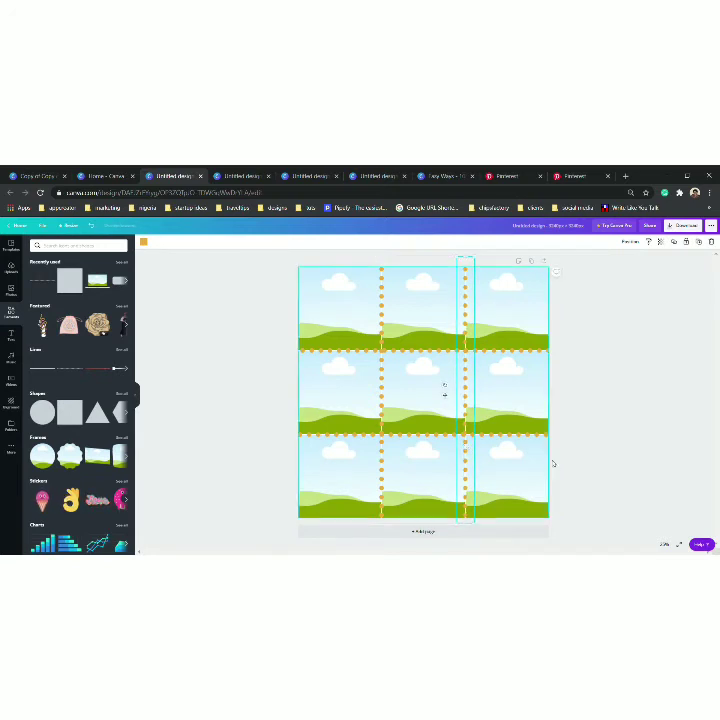
Delete the nine-cell grid, leaving only the dotted divider lines on the page.
{"action": "left_click", "coordinate": [525, 393]}
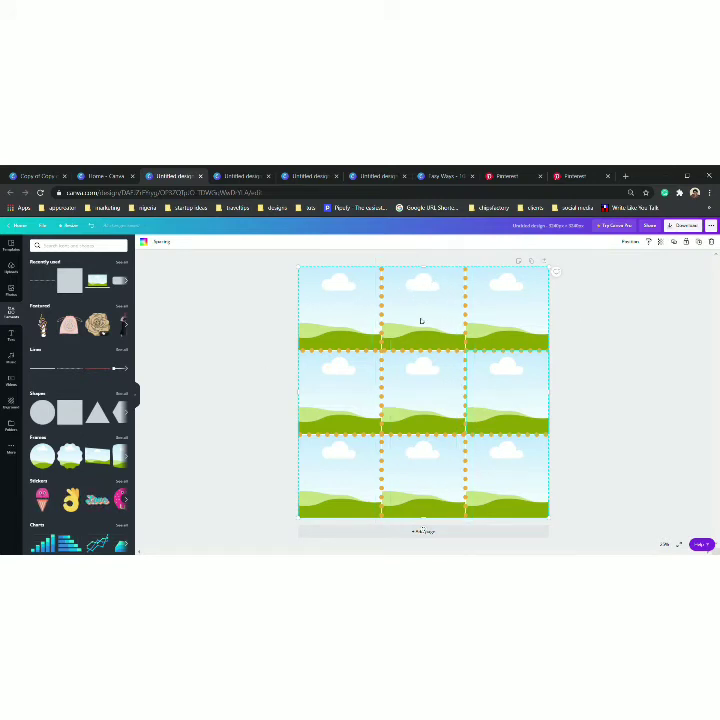
{"action": "left_click", "coordinate": [712, 243]}
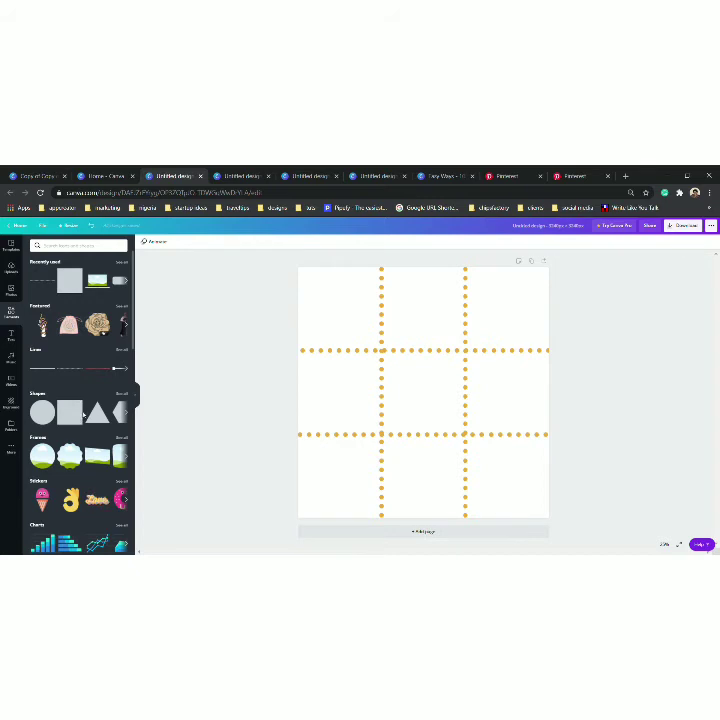
Add a single-photo grid, shrink it and place it at the page's right edge across the lower horizontal dotted line.
{"action": "scroll", "coordinate": [84, 414], "scroll_direction": "down", "scroll_amount": 3}
{"action": "left_click", "coordinate": [84, 404]}
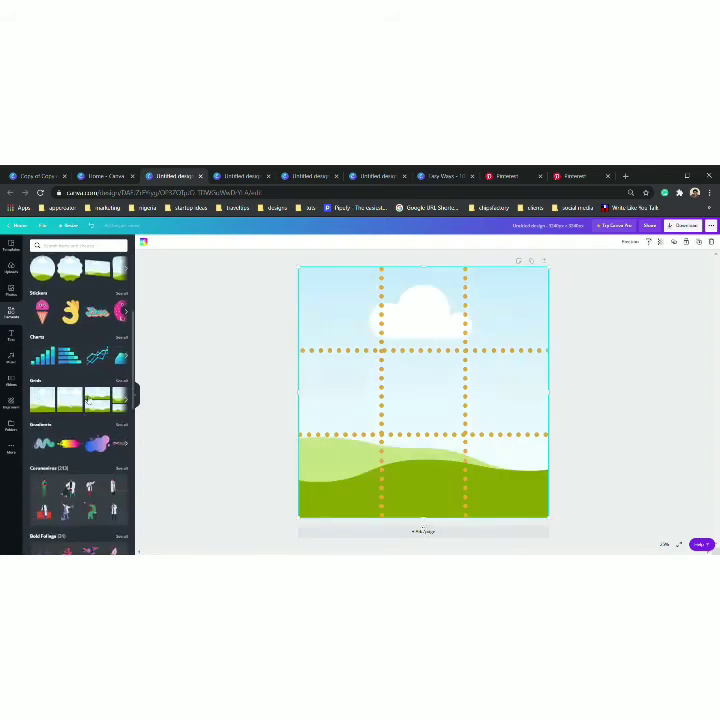
{"action": "left_click_drag", "start_coordinate": [303, 270], "coordinate": [485, 433]}
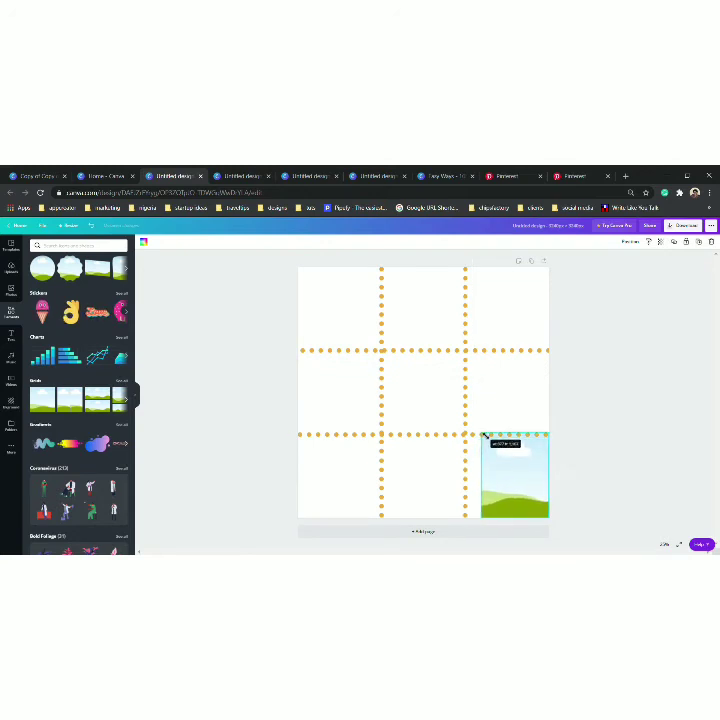
{"action": "left_click_drag", "start_coordinate": [511, 481], "coordinate": [514, 449]}
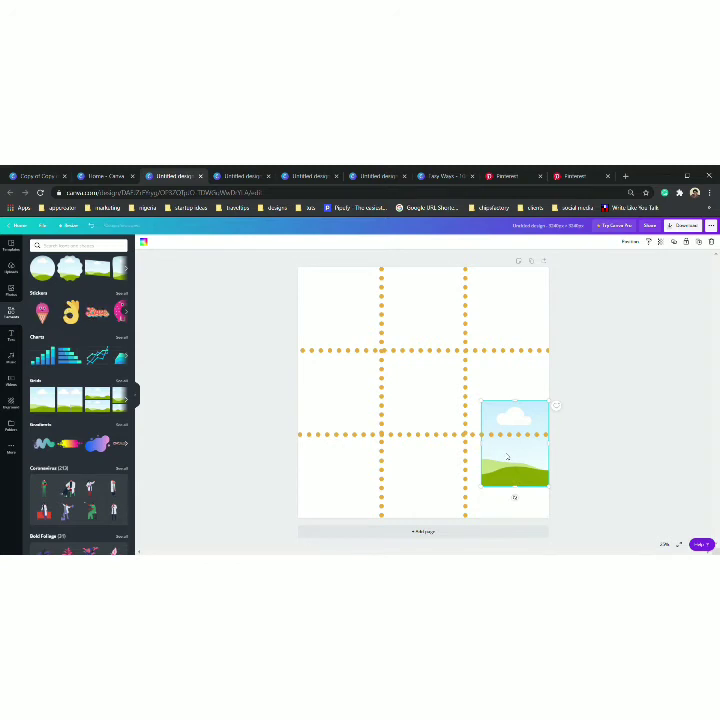
{"action": "left_click", "coordinate": [10, 289]}
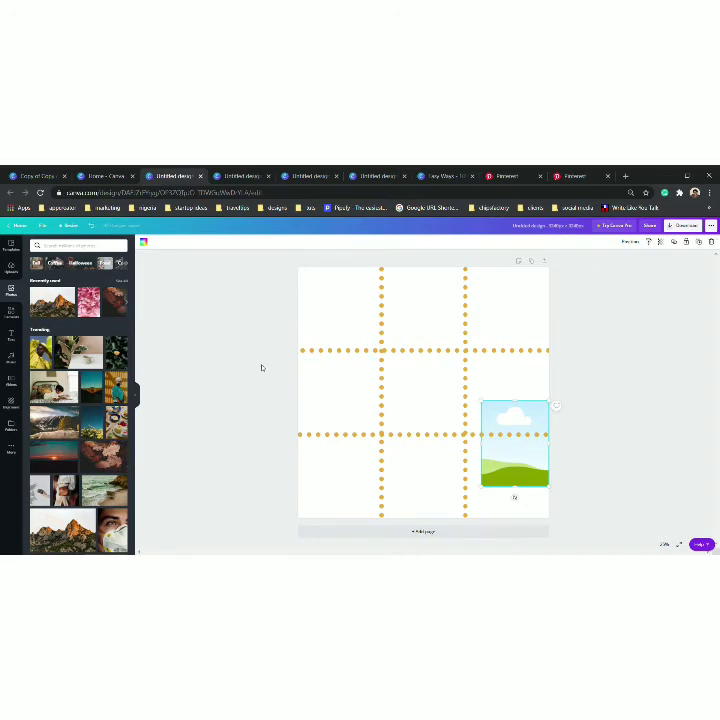
{"action": "left_click", "coordinate": [10, 403]}
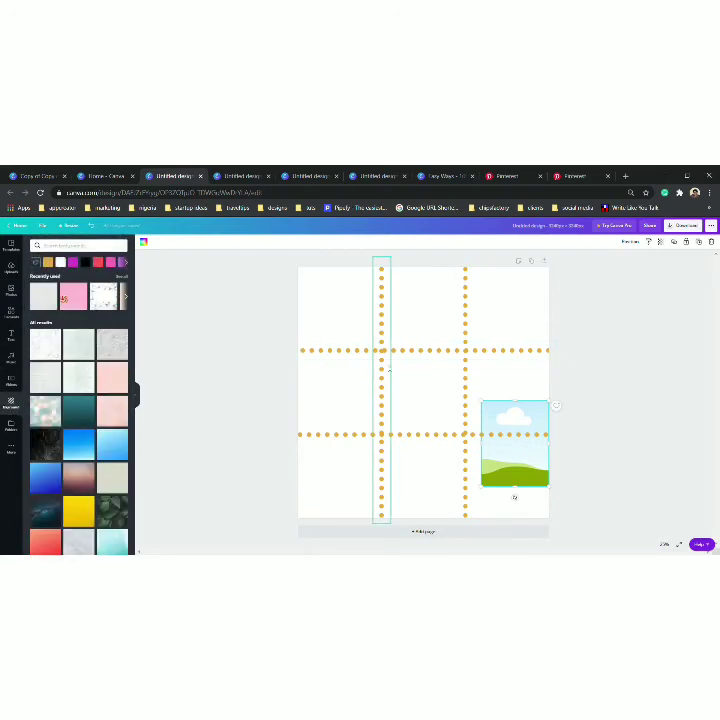
{"action": "left_click", "coordinate": [13, 311]}
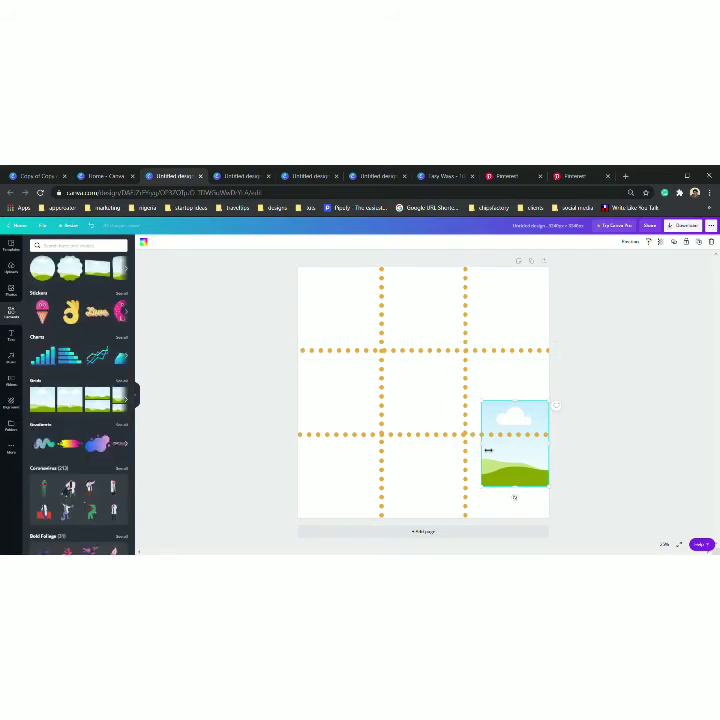
Narrow the photo cell at the page's right edge from its inner side and nudge it slightly upward.
{"action": "left_click_drag", "start_coordinate": [488, 450], "coordinate": [497, 450]}
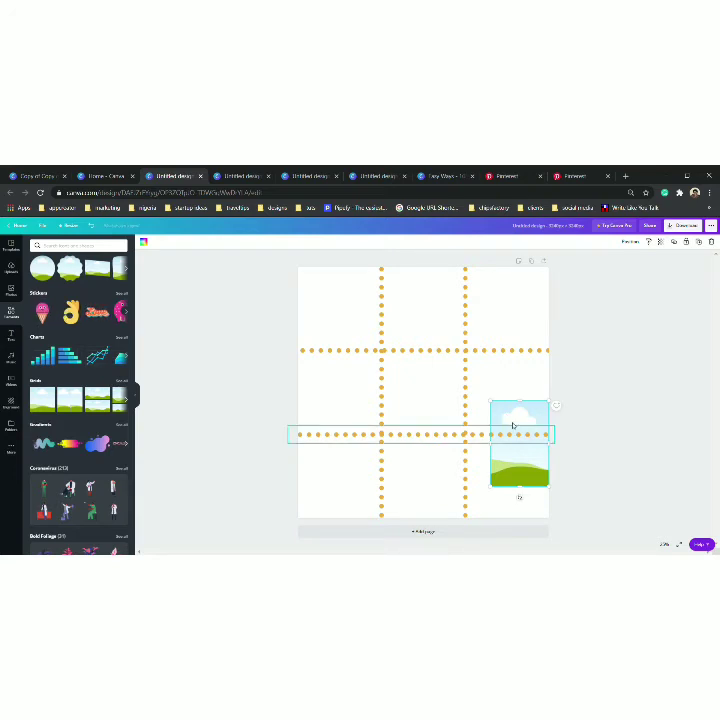
{"action": "left_click_drag", "start_coordinate": [512, 413], "coordinate": [510, 412]}
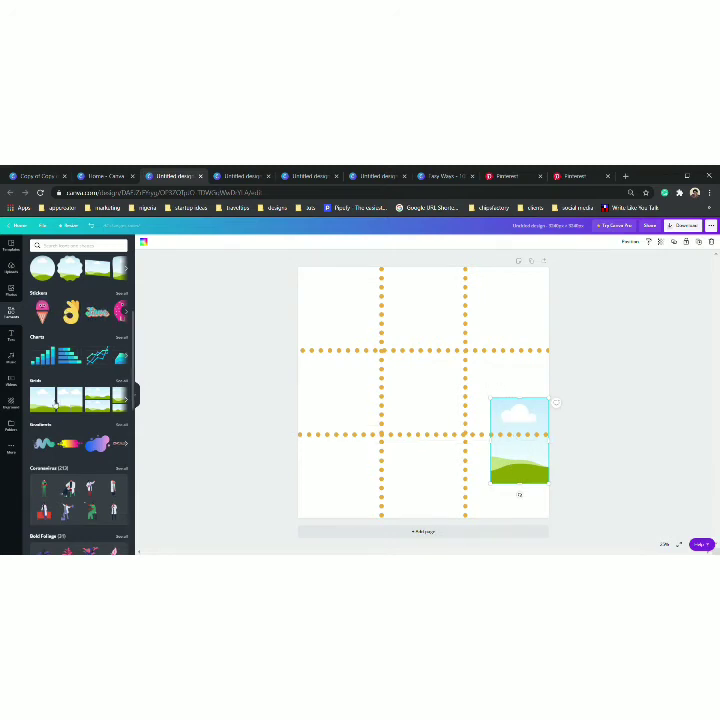
Add another single-photo grid, shrink it to a small square in the centre cell and place a copy across the first vertical line near the bottom.
{"action": "left_click", "coordinate": [55, 405]}
{"action": "left_click_drag", "start_coordinate": [303, 274], "coordinate": [482, 390]}
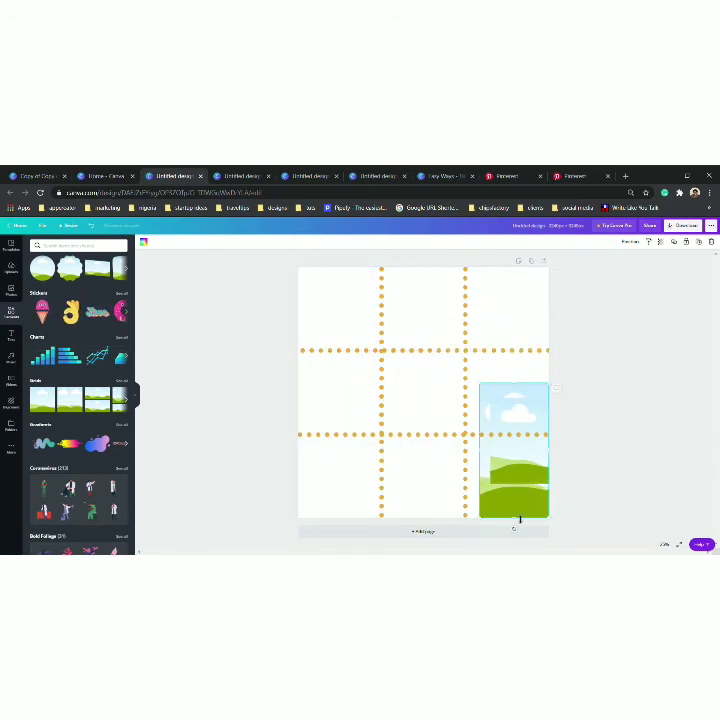
{"action": "left_click_drag", "start_coordinate": [512, 509], "coordinate": [424, 455]}
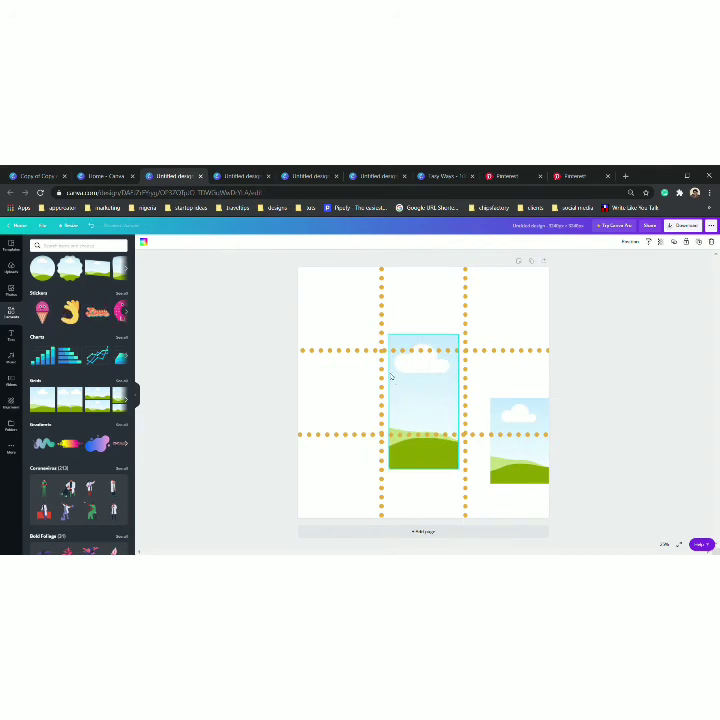
{"action": "left_click_drag", "start_coordinate": [392, 343], "coordinate": [403, 362]}
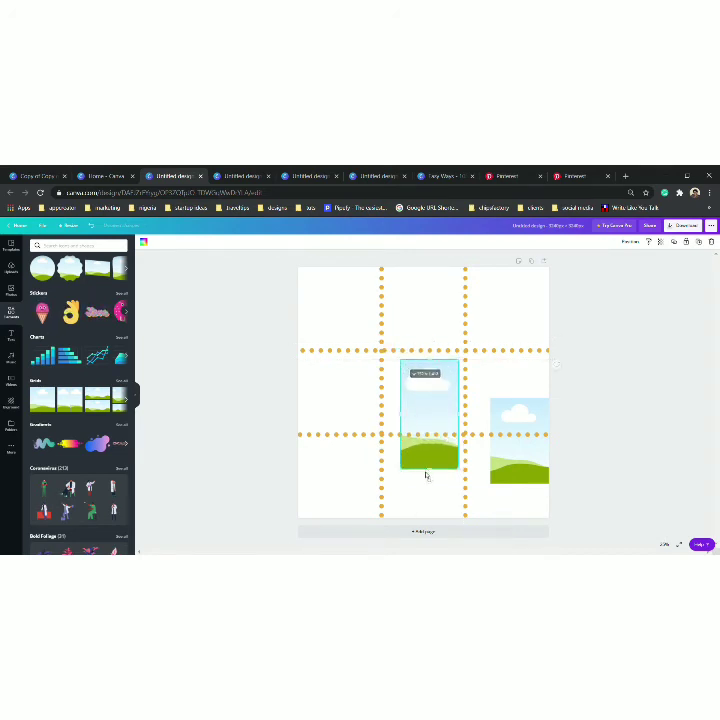
{"action": "left_click_drag", "start_coordinate": [435, 474], "coordinate": [382, 504]}
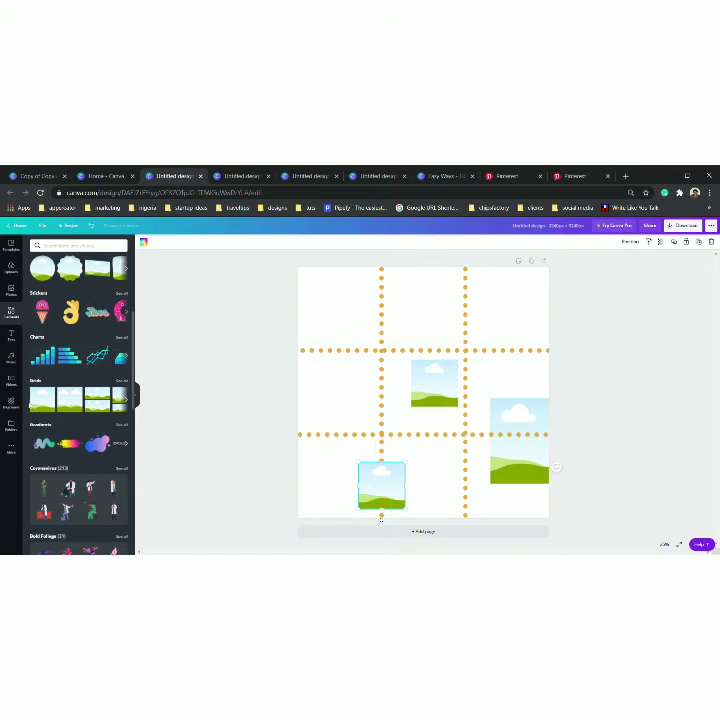
Browse the element categories and the full collection of shapes.
{"action": "scroll", "coordinate": [62, 420], "scroll_direction": "down", "scroll_amount": 5}
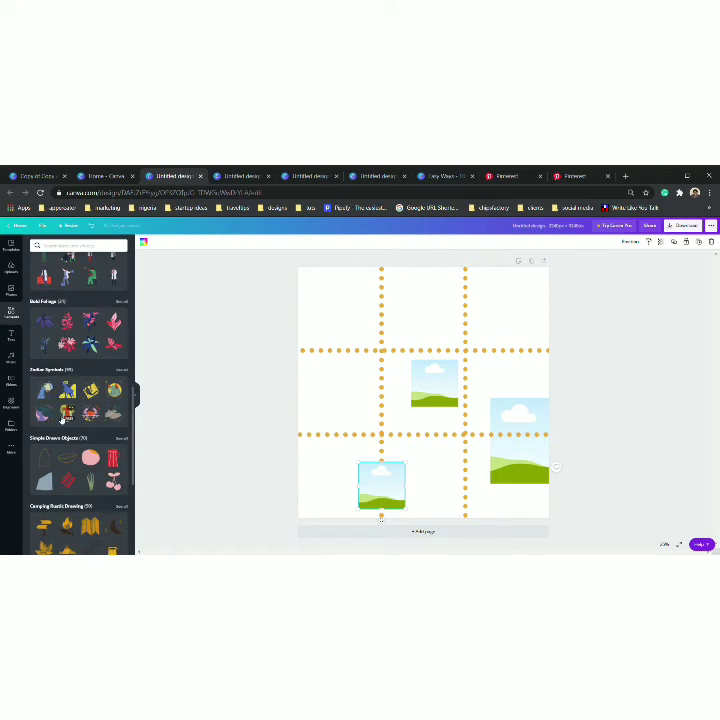
{"action": "scroll", "coordinate": [62, 418], "scroll_direction": "up", "scroll_amount": 6}
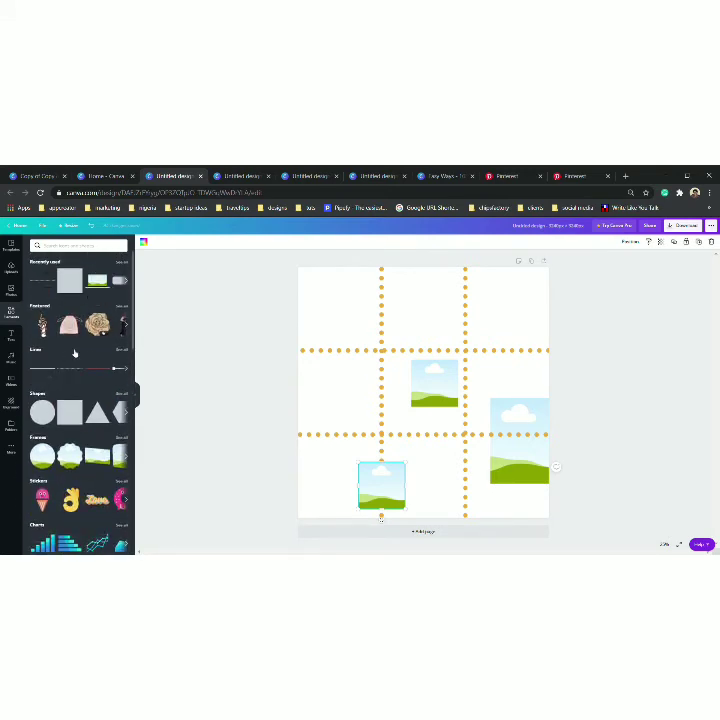
{"action": "left_click", "coordinate": [122, 394]}
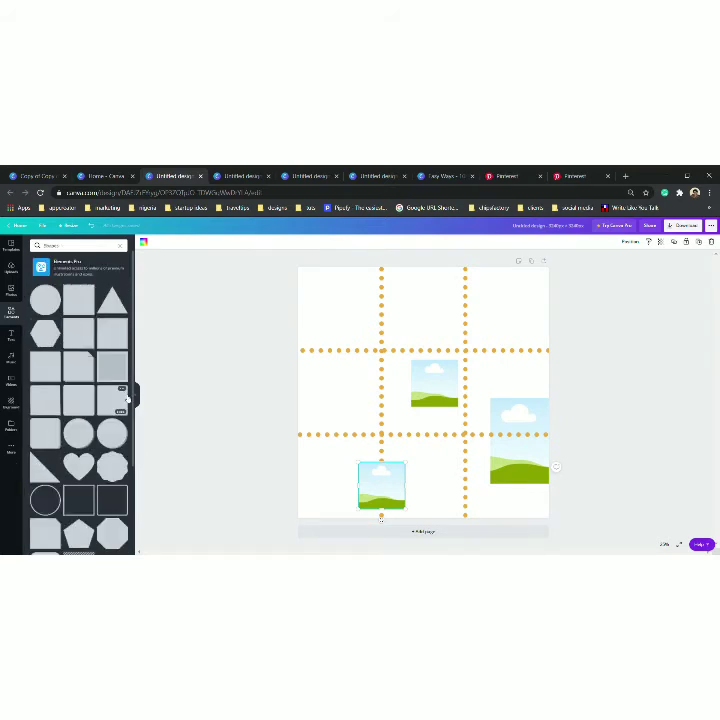
{"action": "scroll", "coordinate": [90, 355], "scroll_direction": "down", "scroll_amount": 5}
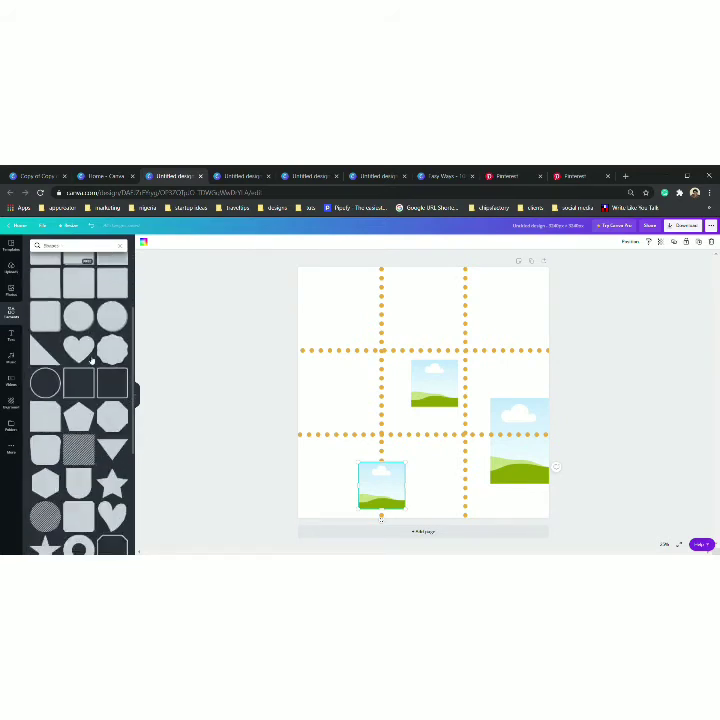
{"action": "scroll", "coordinate": [90, 360], "scroll_direction": "up", "scroll_amount": 5}
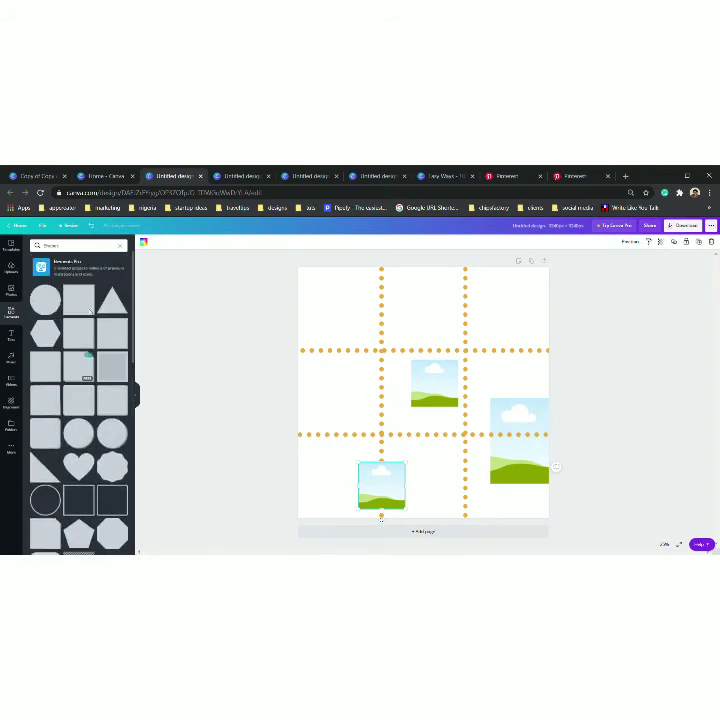
Search the elements for lines, add the green curved arrow and shrink it over the lower crossing of the first vertical dotted line.
{"action": "left_click", "coordinate": [103, 246]}
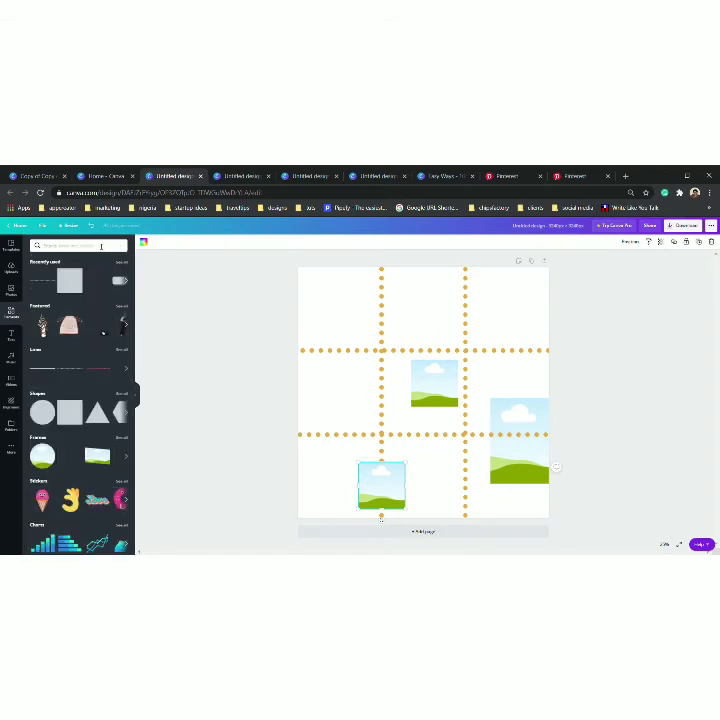
{"action": "type", "text": "li"}
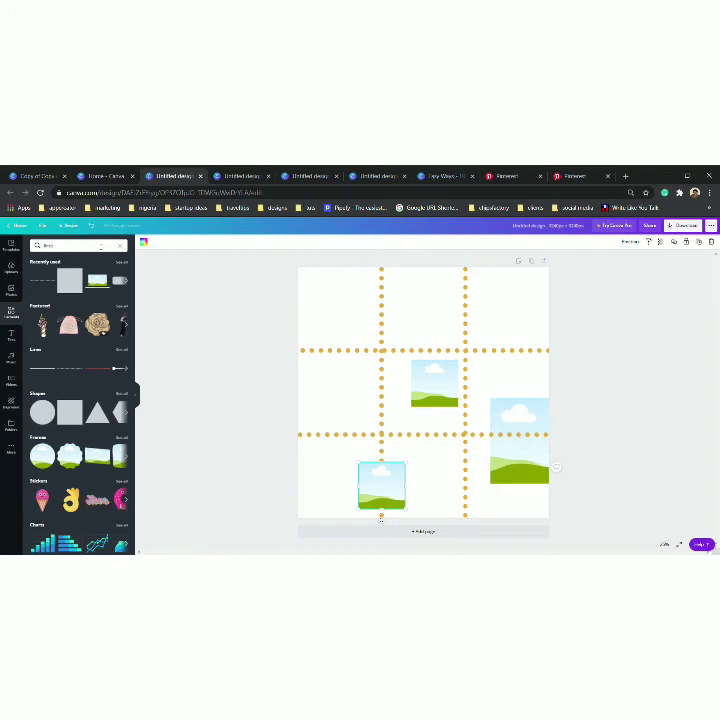
{"action": "type", "text": "nes"}
{"action": "key", "text": "Return"}
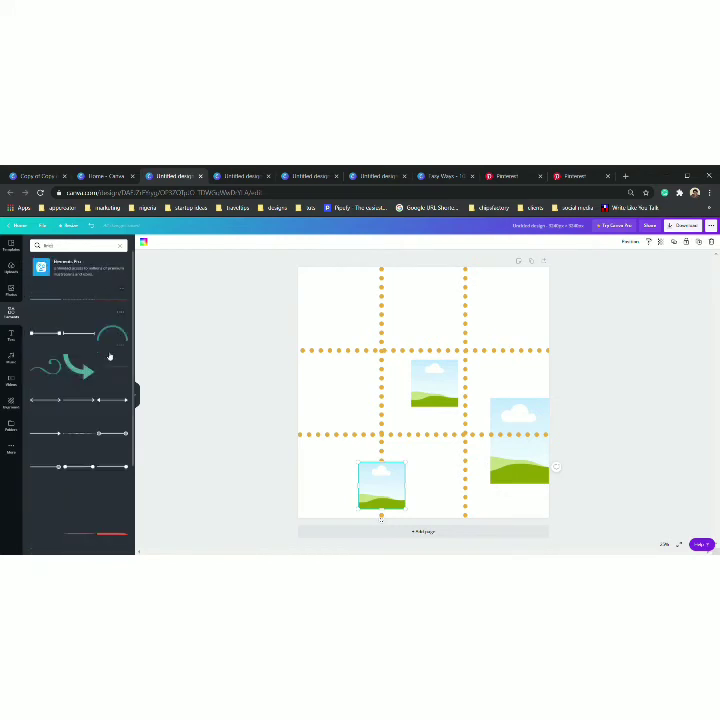
{"action": "left_click", "coordinate": [87, 375]}
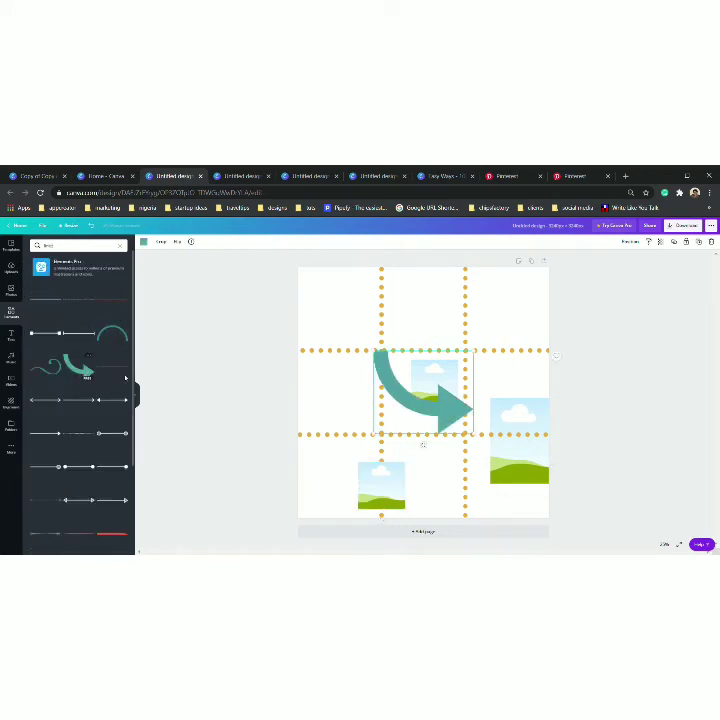
{"action": "left_click_drag", "start_coordinate": [373, 345], "coordinate": [376, 437]}
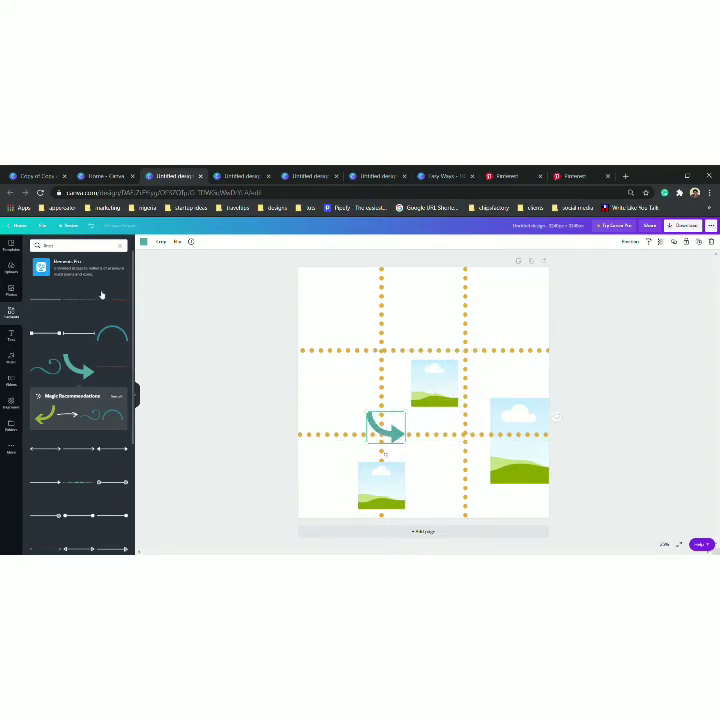
Search the elements for "brush", add a white brush stroke and move it across the first vertical line, just below the upper horizontal line.
{"action": "left_click", "coordinate": [122, 246]}
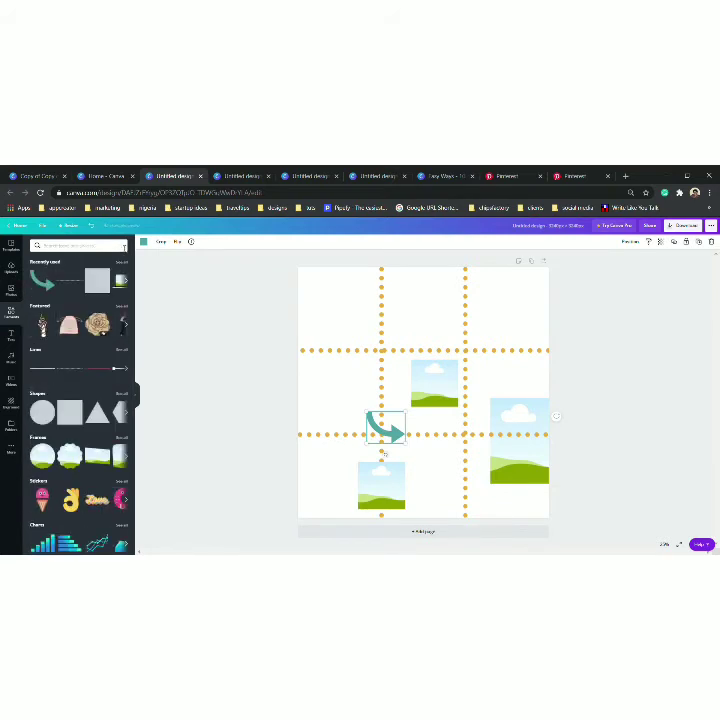
{"action": "type", "text": "travel"}
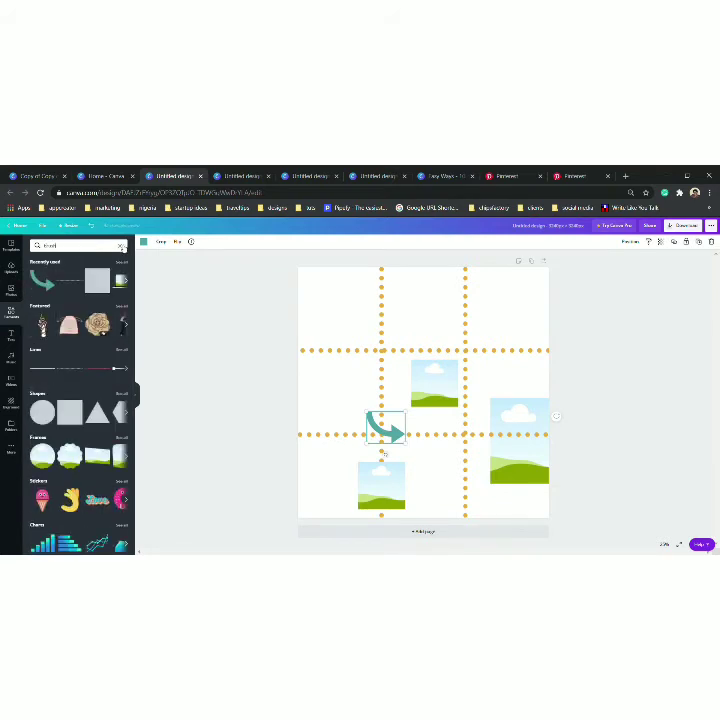
{"action": "key", "text": "Return"}
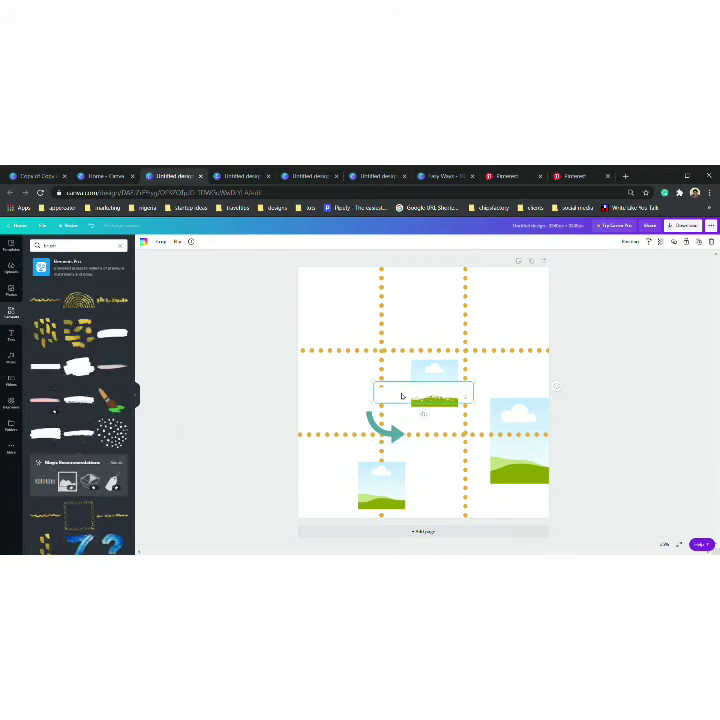
{"action": "left_click_drag", "start_coordinate": [402, 392], "coordinate": [341, 366]}
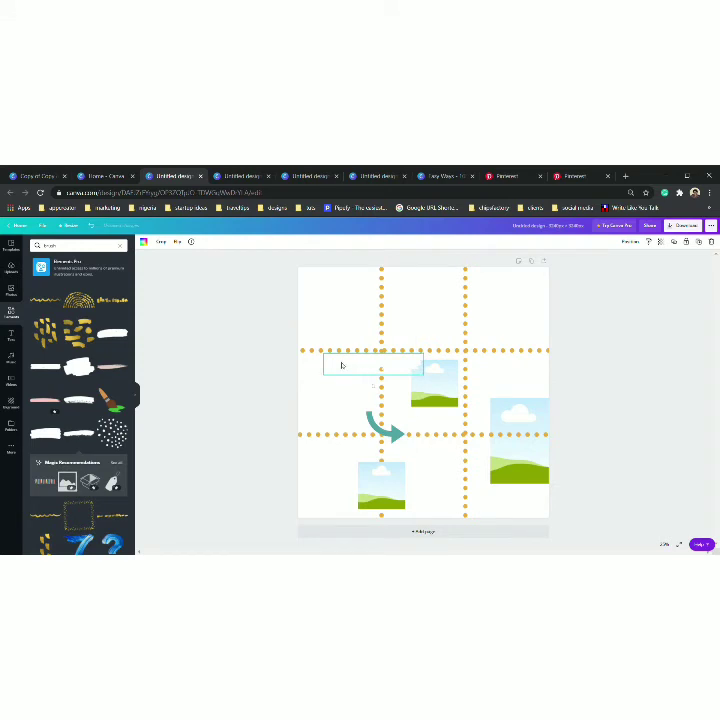
Recolour the brush stroke with the magenta brand colour, shrink it slightly and move it partly off the page in the middle-row first cell.
{"action": "left_click", "coordinate": [145, 243]}
{"action": "left_click", "coordinate": [53, 338]}
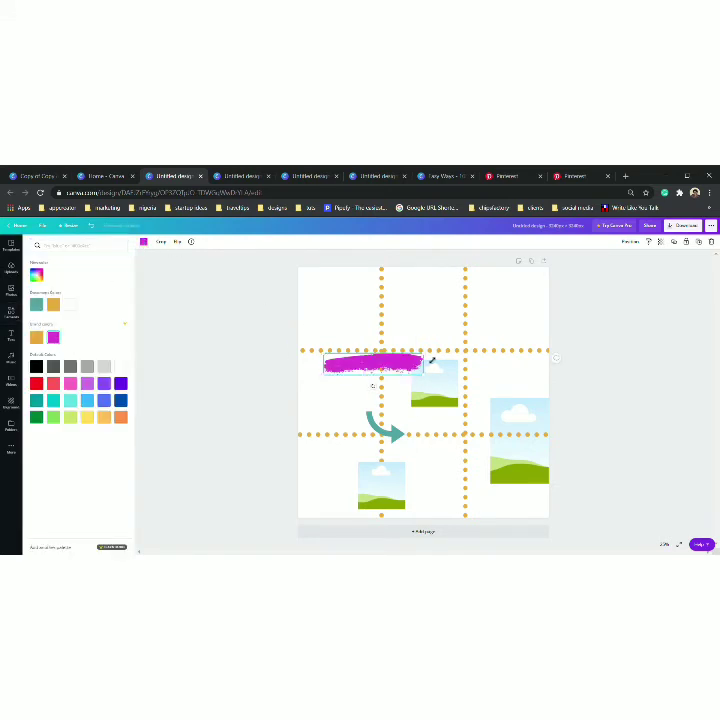
{"action": "mouse_move", "coordinate": [423, 373]}
{"action": "left_mouse_down"}
{"action": "mouse_move", "coordinate": [326, 376]}
{"action": "mouse_move", "coordinate": [369, 403]}
{"action": "left_mouse_up"}
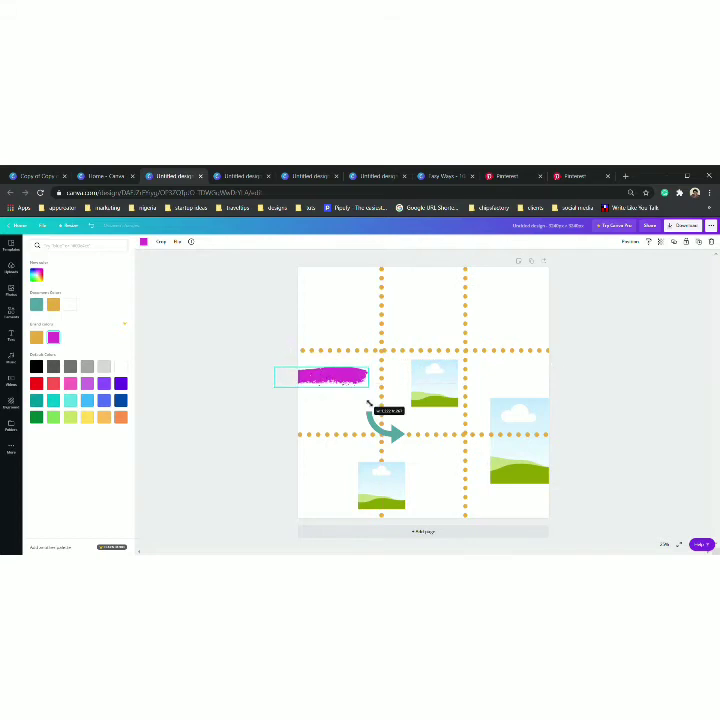
{"action": "left_click", "coordinate": [11, 312]}
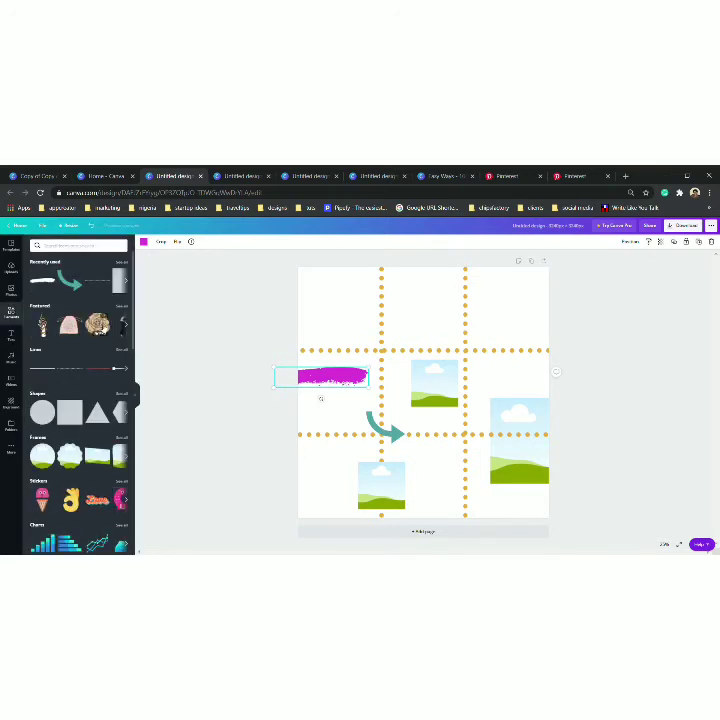
{"action": "left_click", "coordinate": [343, 352]}
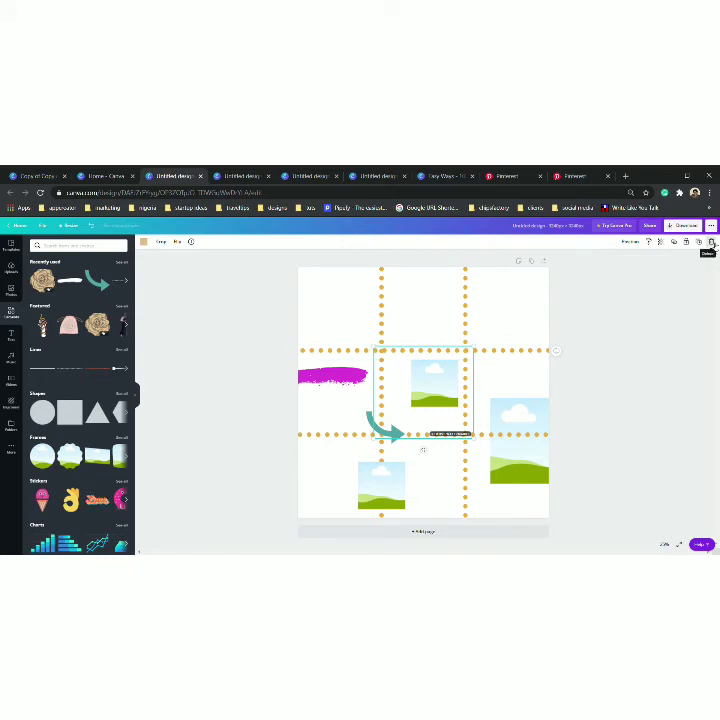
{"action": "left_click", "coordinate": [712, 243]}
{"action": "left_click", "coordinate": [712, 243]}
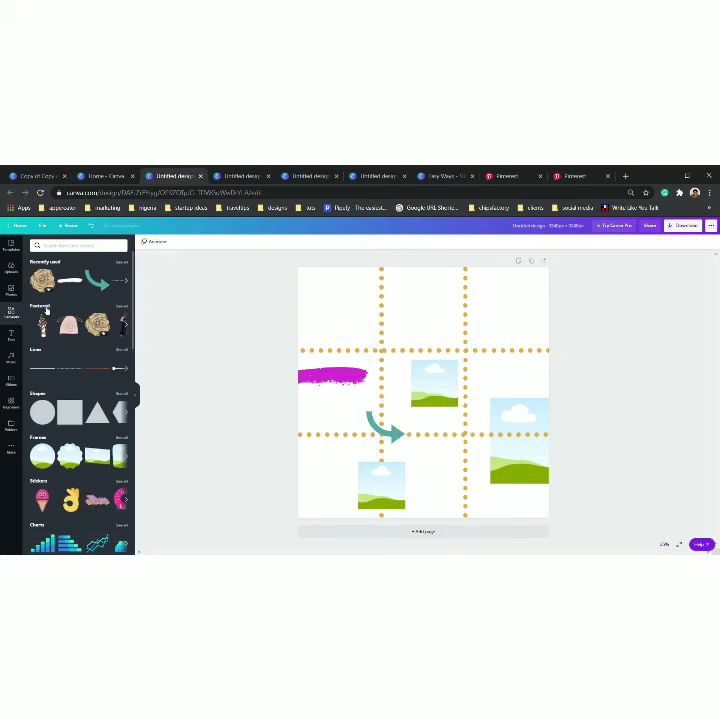
Search the elements for "flowers", add the white daisy and shrink it into the bottom-row first cell.
{"action": "left_click", "coordinate": [62, 247]}
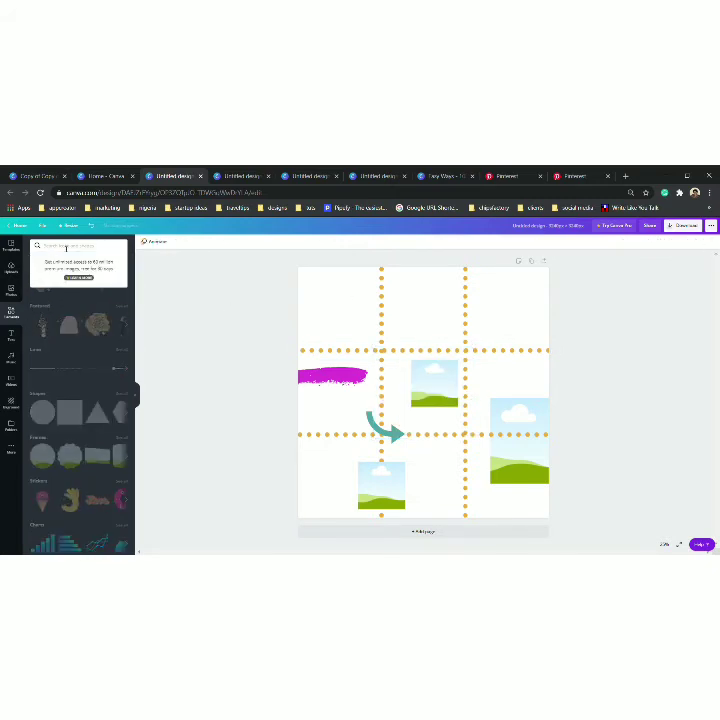
{"action": "type", "text": "fl"}
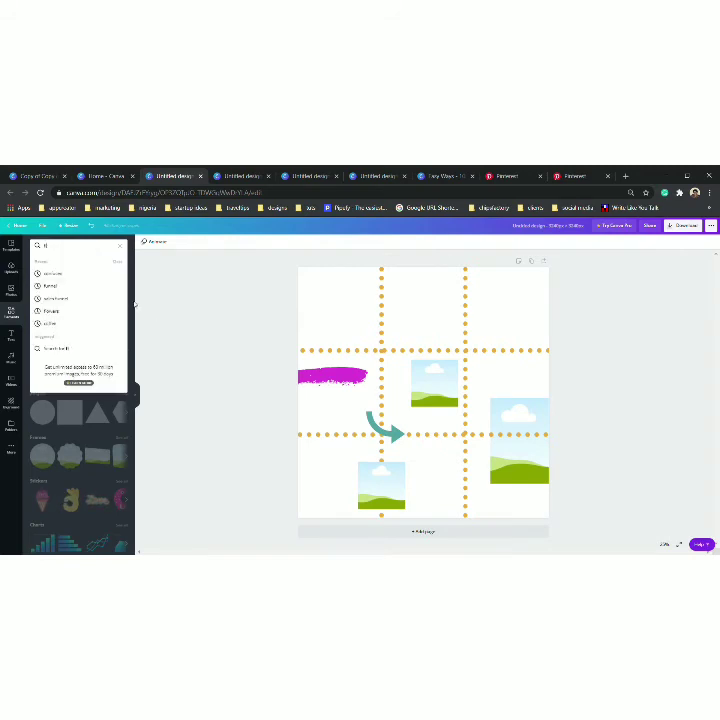
{"action": "type", "text": "owers"}
{"action": "key", "text": "Return"}
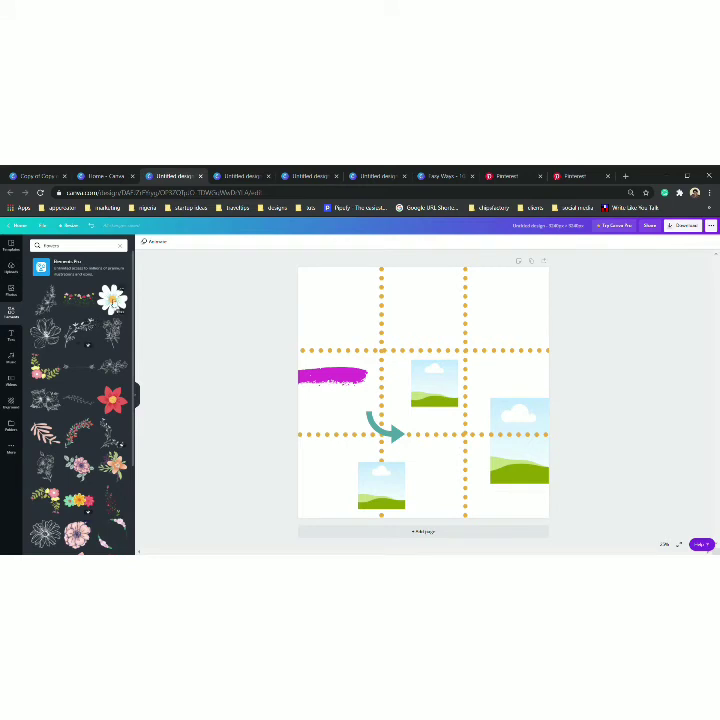
{"action": "left_click", "coordinate": [101, 318]}
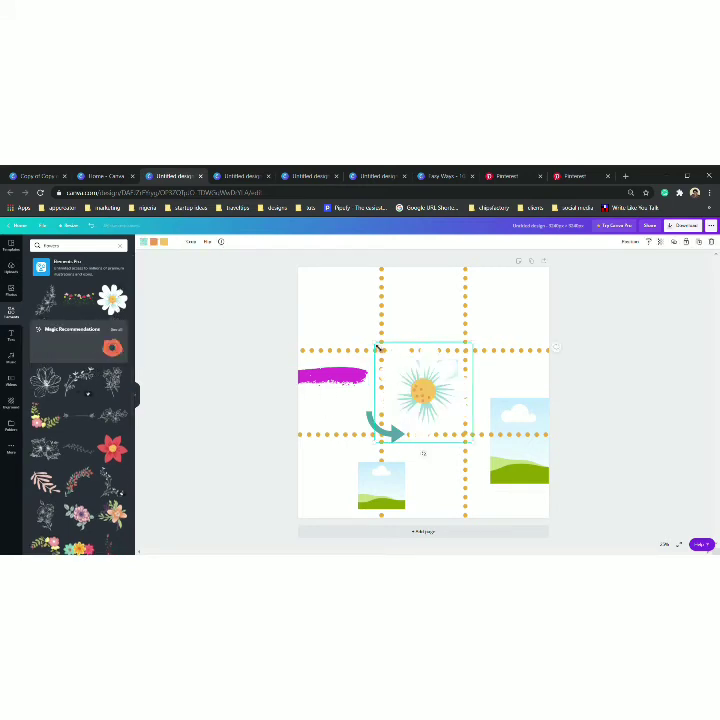
{"action": "left_click_drag", "start_coordinate": [379, 346], "coordinate": [329, 467]}
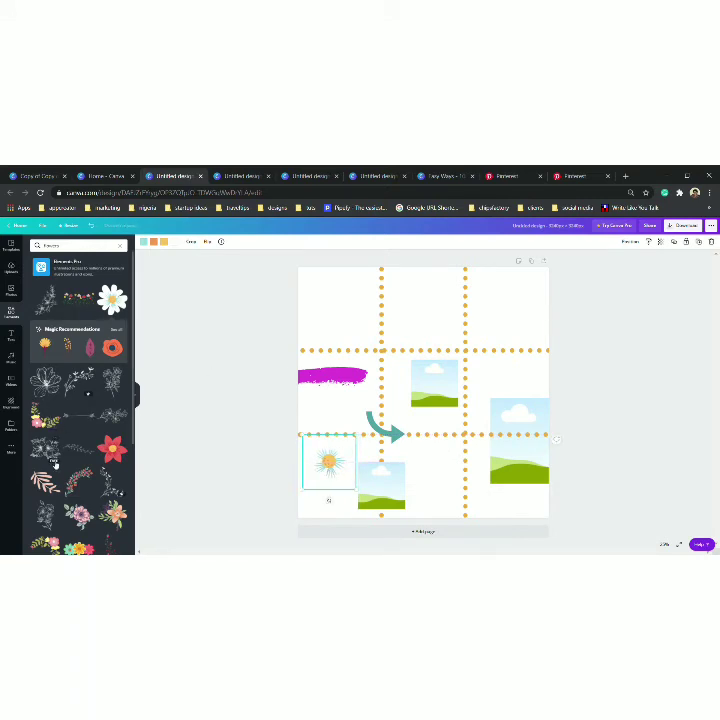
Add the pink leaf branch to the top row and place it across the first vertical line, just above the upper horizontal line.
{"action": "left_click_drag", "start_coordinate": [46, 483], "coordinate": [338, 303]}
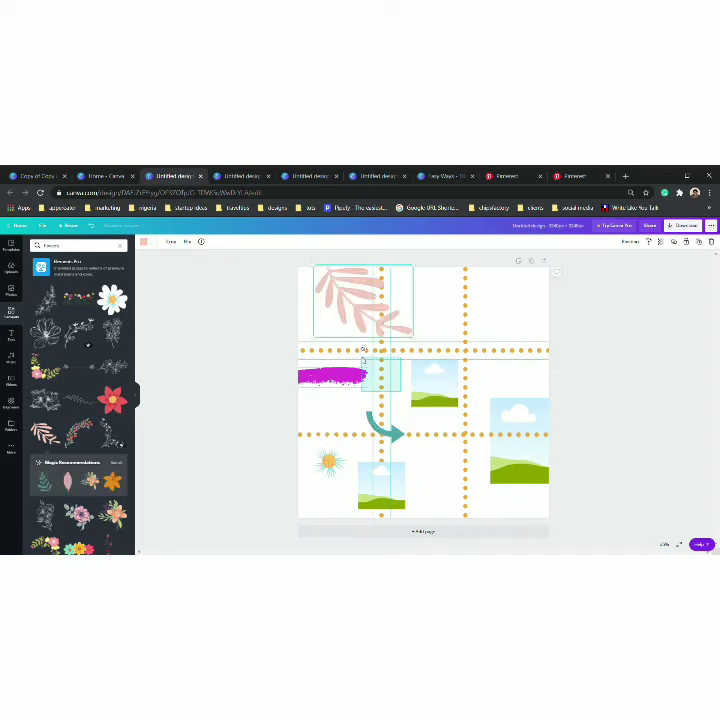
{"action": "key", "text": "ctrl+a"}
{"action": "left_click", "coordinate": [374, 329]}
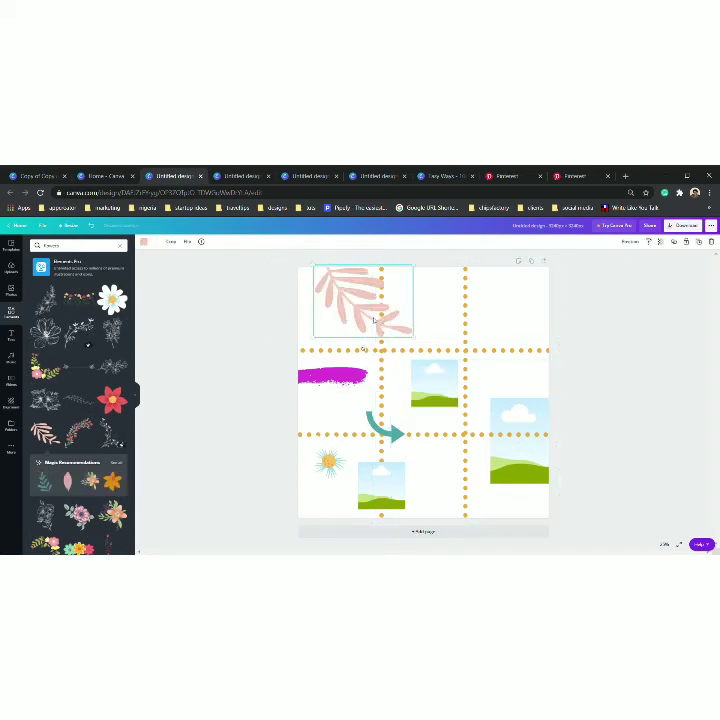
{"action": "left_click_drag", "start_coordinate": [376, 321], "coordinate": [387, 333]}
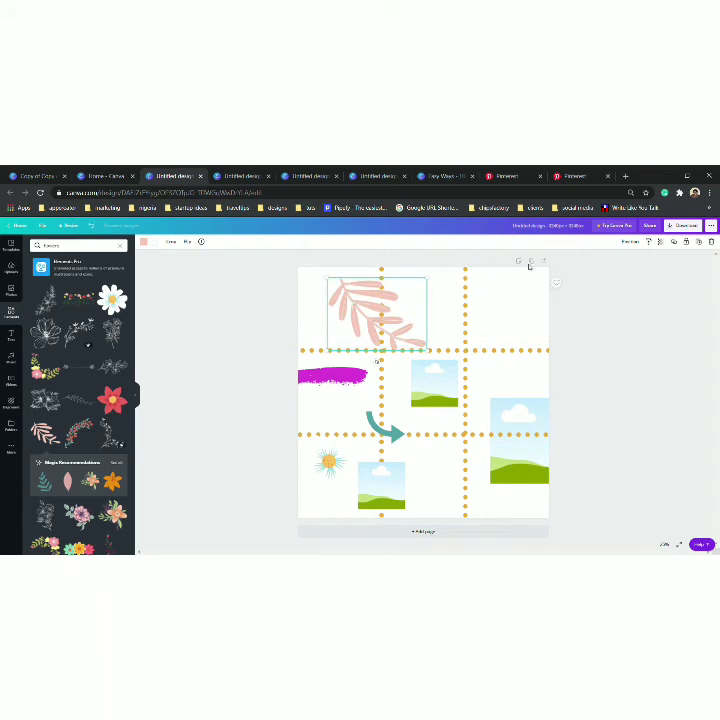
Send the pink leaf branch backward behind all the other elements, including the dotted lines.
{"action": "left_click", "coordinate": [628, 242]}
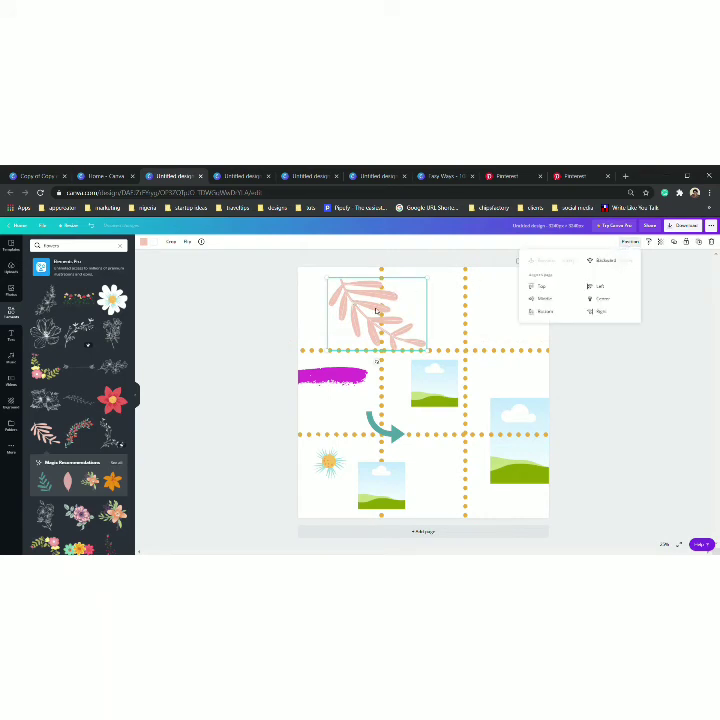
{"action": "left_click", "coordinate": [435, 323]}
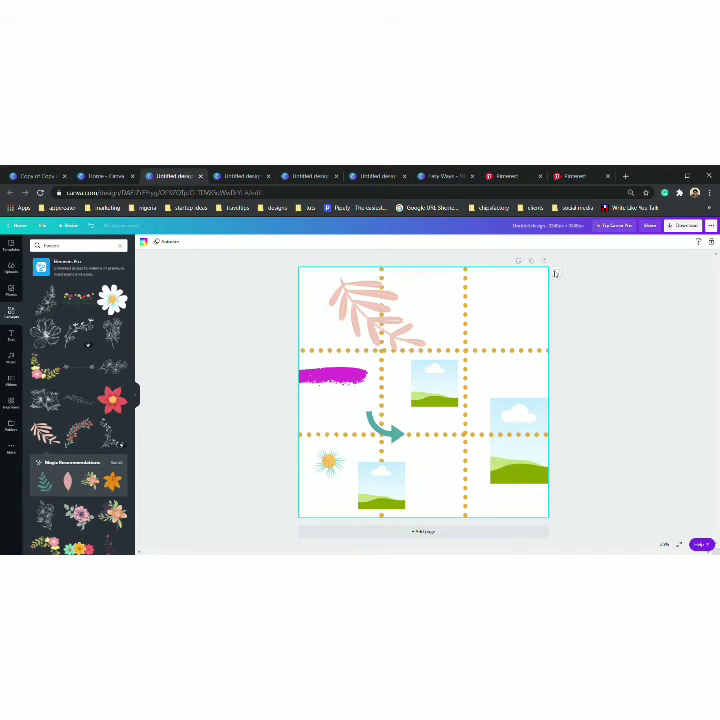
{"action": "left_click", "coordinate": [636, 243]}
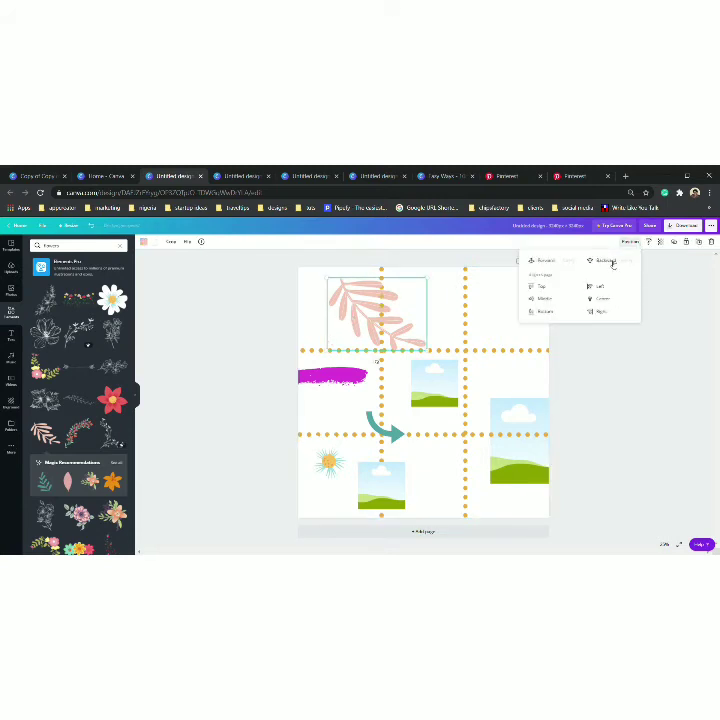
{"action": "left_click", "coordinate": [516, 324]}
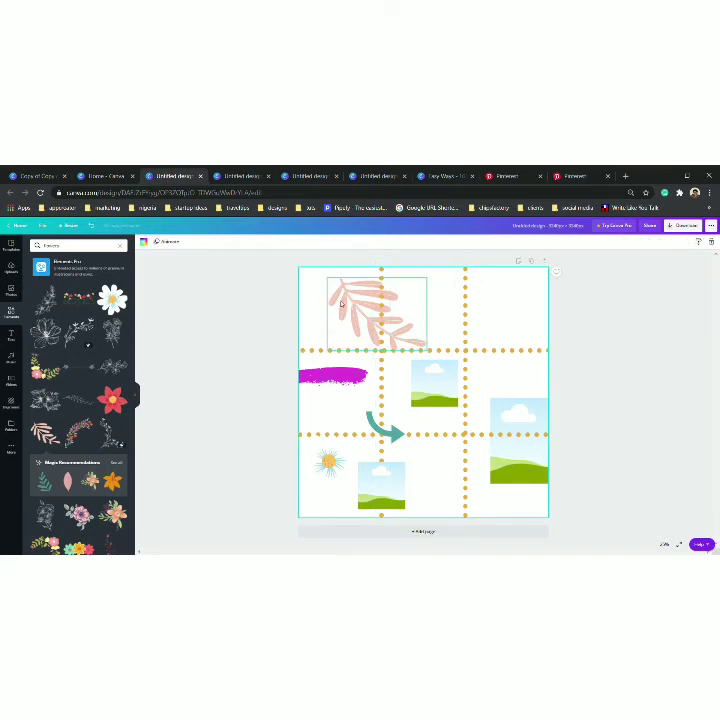
{"action": "left_click", "coordinate": [394, 315]}
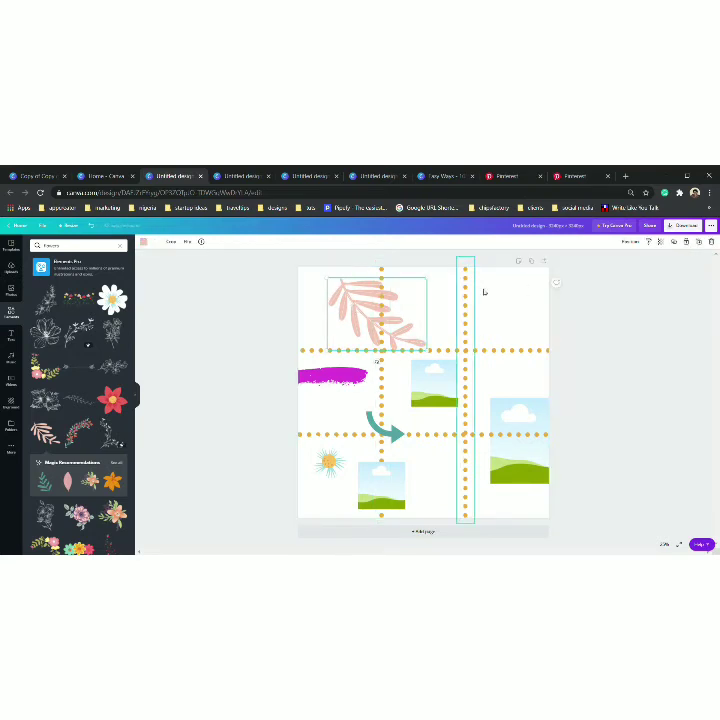
{"action": "left_click", "coordinate": [631, 243]}
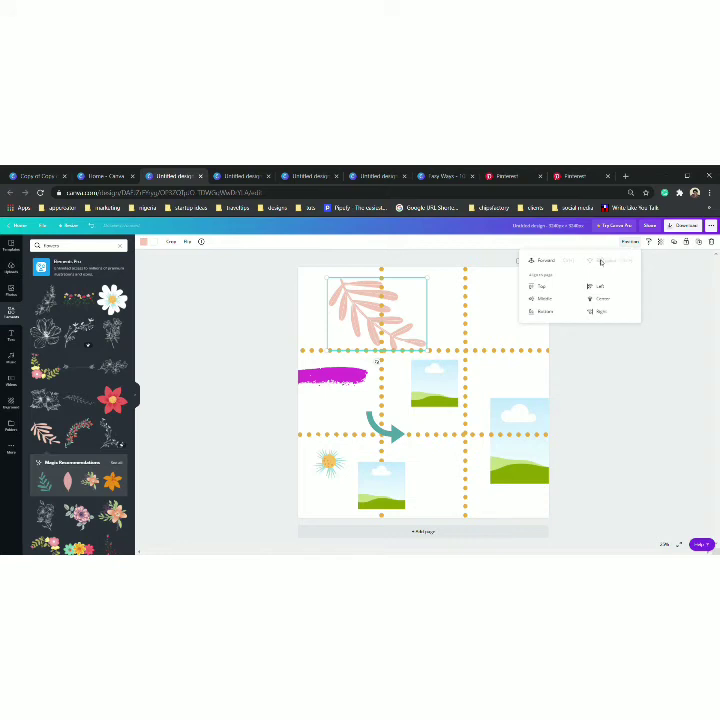
{"action": "left_click", "coordinate": [495, 321]}
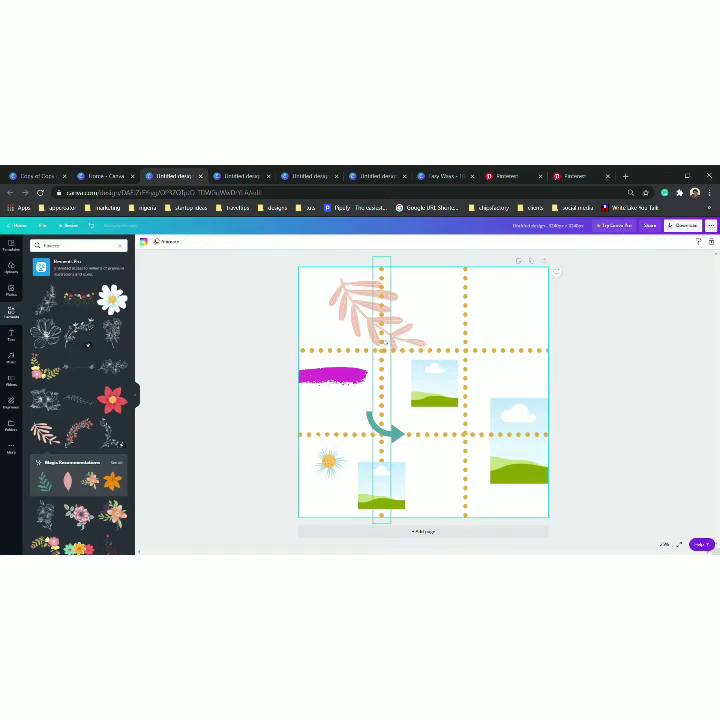
Add a square shape, shrink it and centre it inside the top-row first cell, over the leaf branch.
{"action": "left_click", "coordinate": [12, 313]}
{"action": "left_click", "coordinate": [69, 412]}
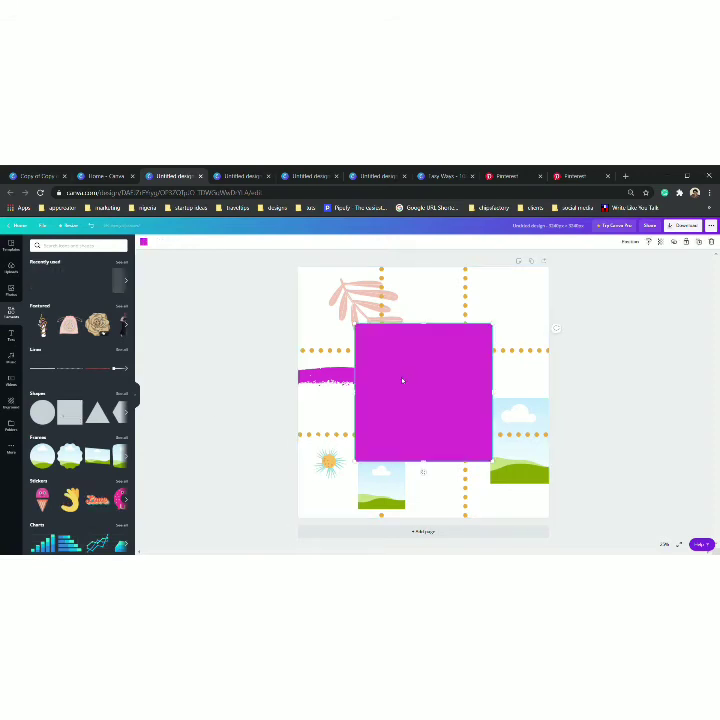
{"action": "left_click_drag", "start_coordinate": [355, 327], "coordinate": [334, 318]}
{"action": "left_click_drag", "start_coordinate": [310, 282], "coordinate": [317, 289]}
{"action": "left_click_drag", "start_coordinate": [344, 329], "coordinate": [342, 331]}
Enlarge the leaf branch towards the page's upper corner so it extends around the magenta square.
{"action": "left_click", "coordinate": [409, 338]}
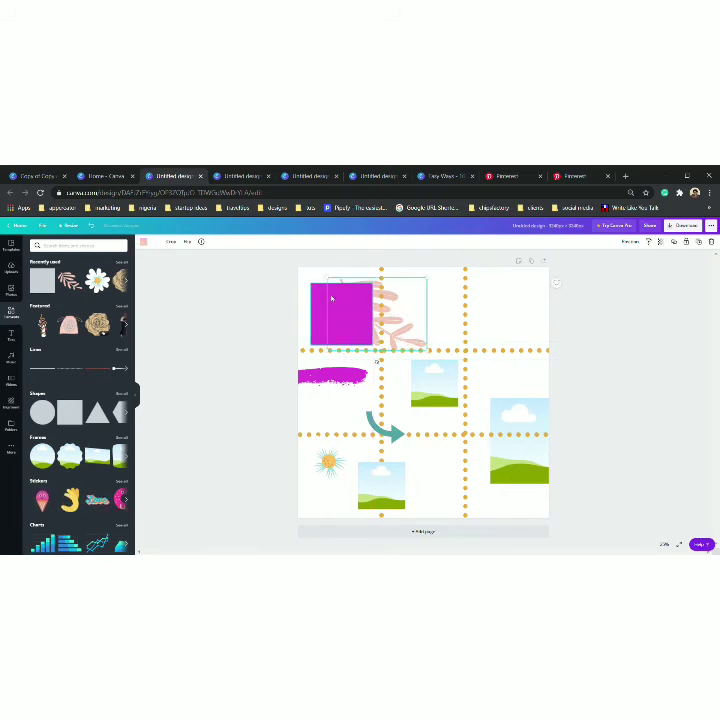
{"action": "left_click_drag", "start_coordinate": [328, 283], "coordinate": [297, 262]}
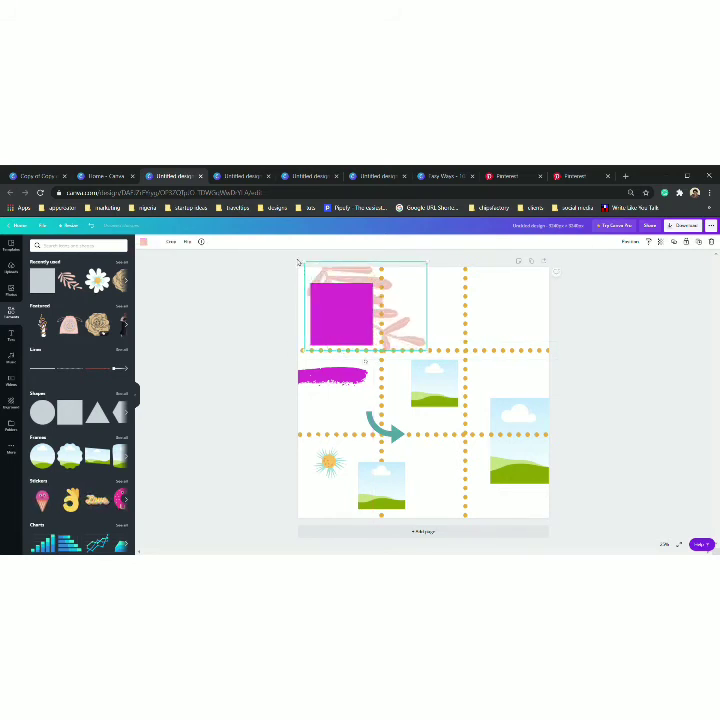
{"action": "left_click", "coordinate": [292, 261]}
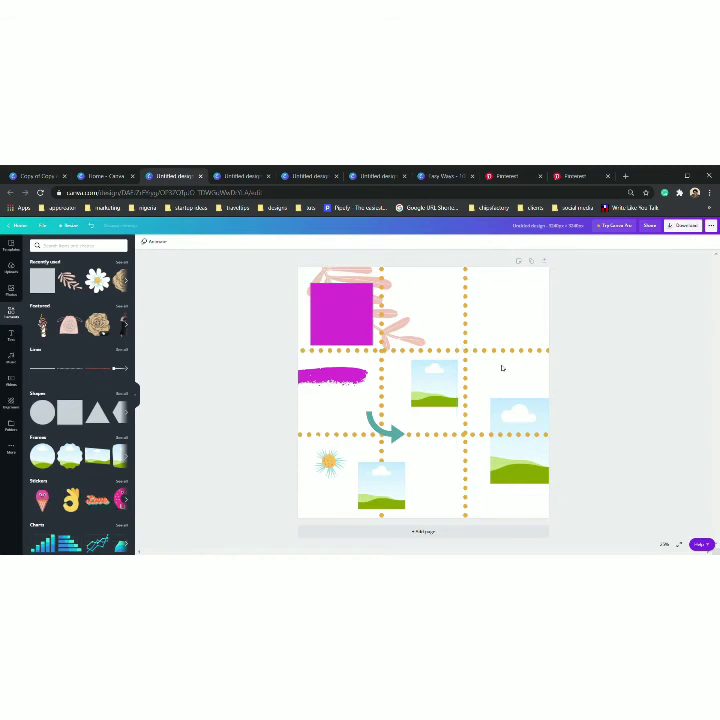
Add the purple "PLAY" font combination, shrink it and centre it on the magenta square.
{"action": "left_click", "coordinate": [339, 325]}
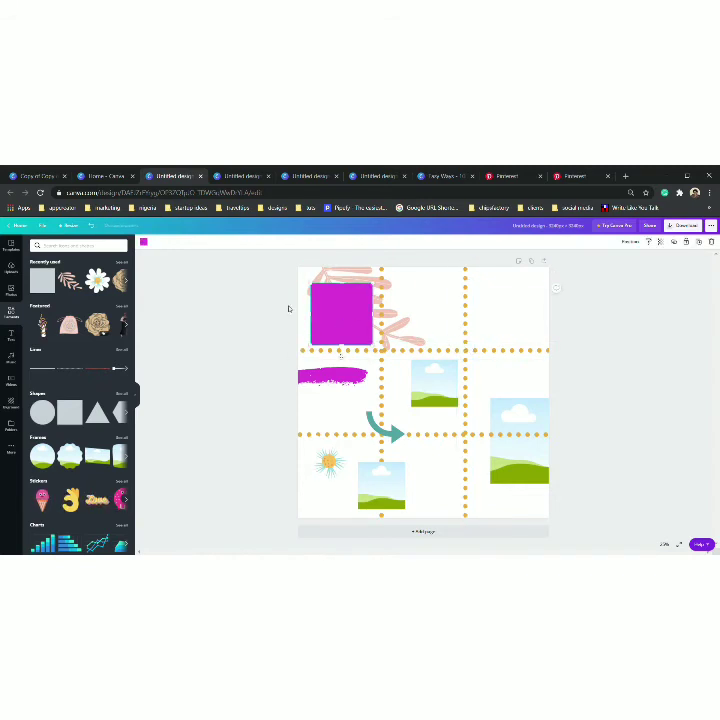
{"action": "left_click", "coordinate": [12, 339]}
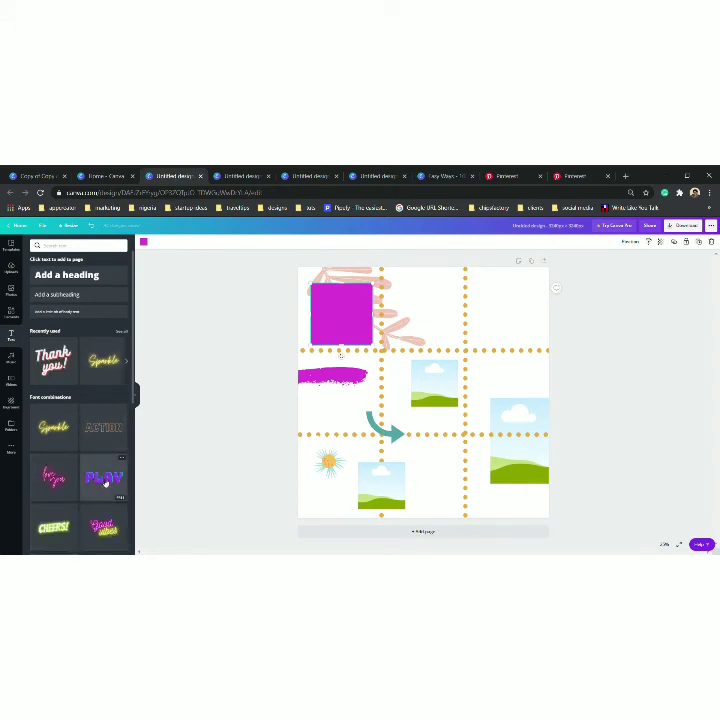
{"action": "left_click", "coordinate": [88, 481]}
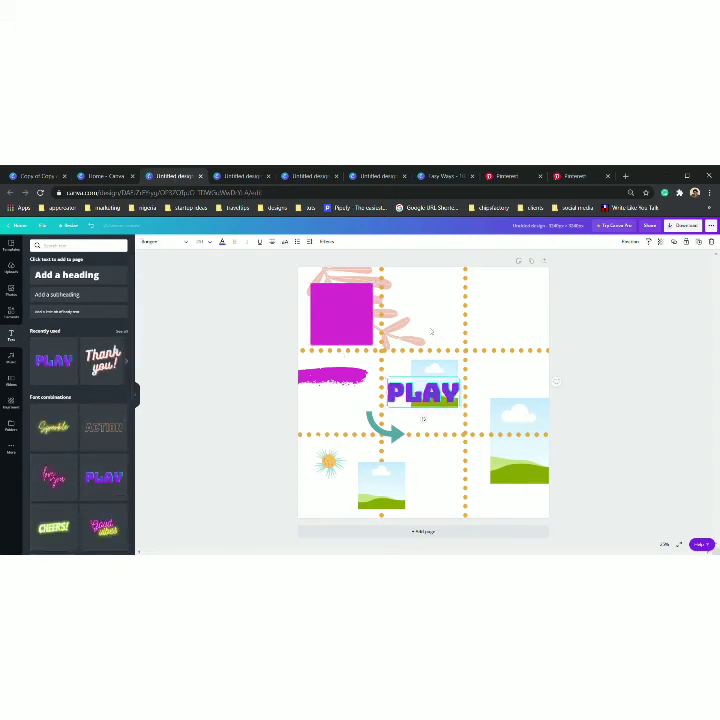
{"action": "left_click_drag", "start_coordinate": [390, 382], "coordinate": [341, 316]}
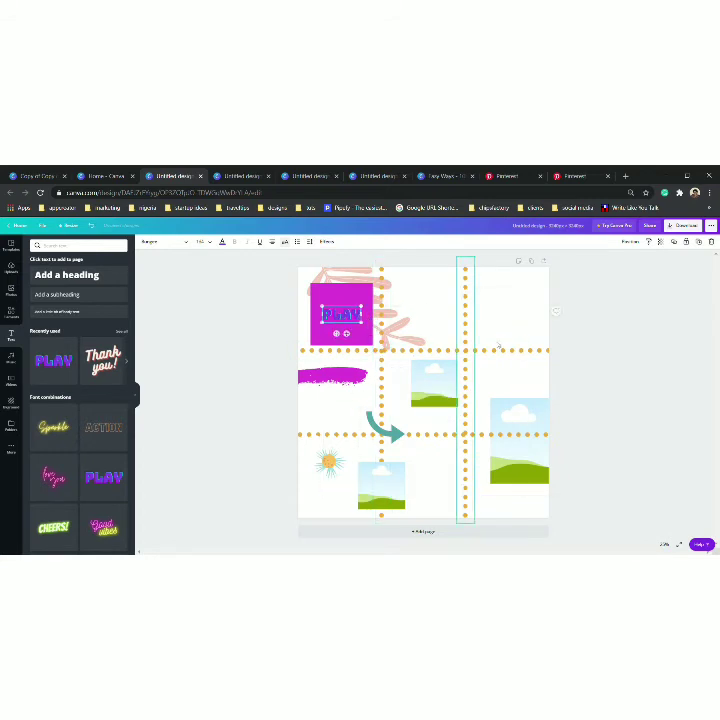
Duplicate the magenta brush stroke, move the copy to the lower part of the second vertical line and rotate it diagonally across.
{"action": "left_click", "coordinate": [336, 377]}
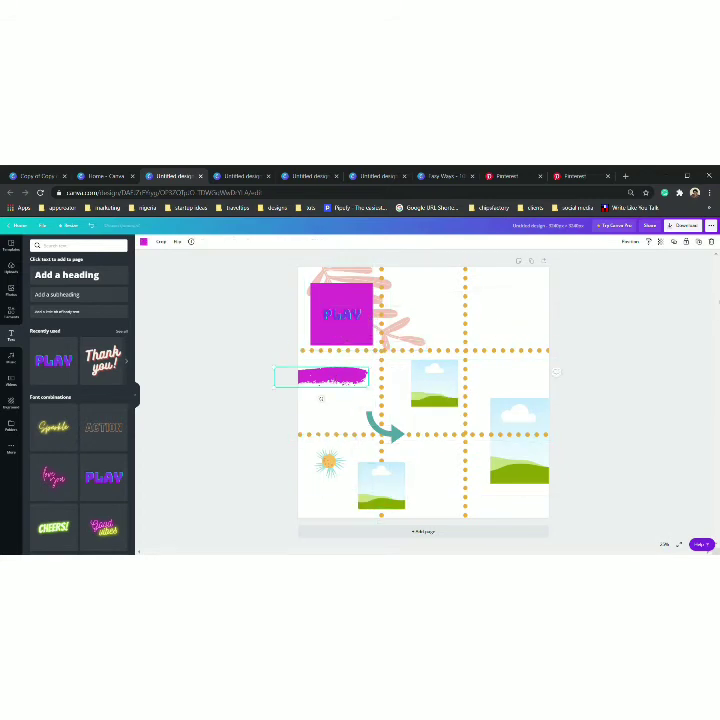
{"action": "left_click", "coordinate": [701, 243]}
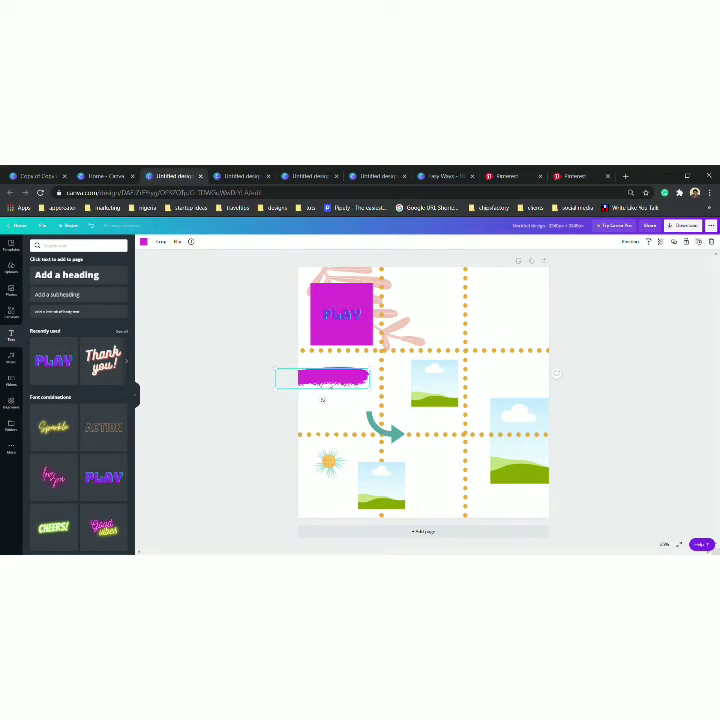
{"action": "mouse_move", "coordinate": [336, 384]}
{"action": "left_mouse_down"}
{"action": "mouse_move", "coordinate": [418, 469]}
{"action": "mouse_move", "coordinate": [503, 497]}
{"action": "left_mouse_up"}
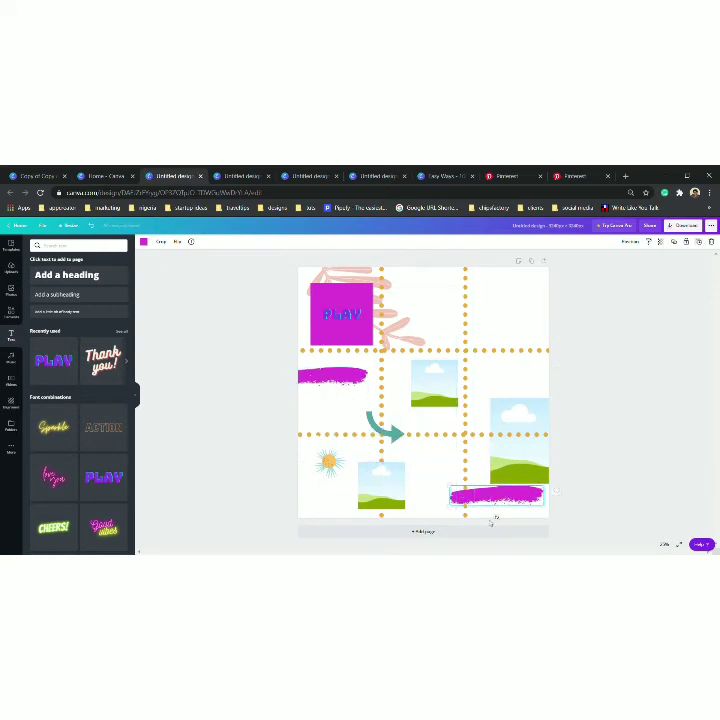
{"action": "mouse_move", "coordinate": [497, 520]}
{"action": "left_mouse_down"}
{"action": "mouse_move", "coordinate": [474, 500]}
{"action": "mouse_move", "coordinate": [476, 517]}
{"action": "mouse_move", "coordinate": [483, 489]}
{"action": "mouse_move", "coordinate": [473, 467]}
{"action": "mouse_move", "coordinate": [476, 482]}
{"action": "left_mouse_up"}
Duplicate the pink leaf branch, move the copy over the upper crossing of the second vertical line and shrink it above the centre photo.
{"action": "left_click", "coordinate": [398, 339]}
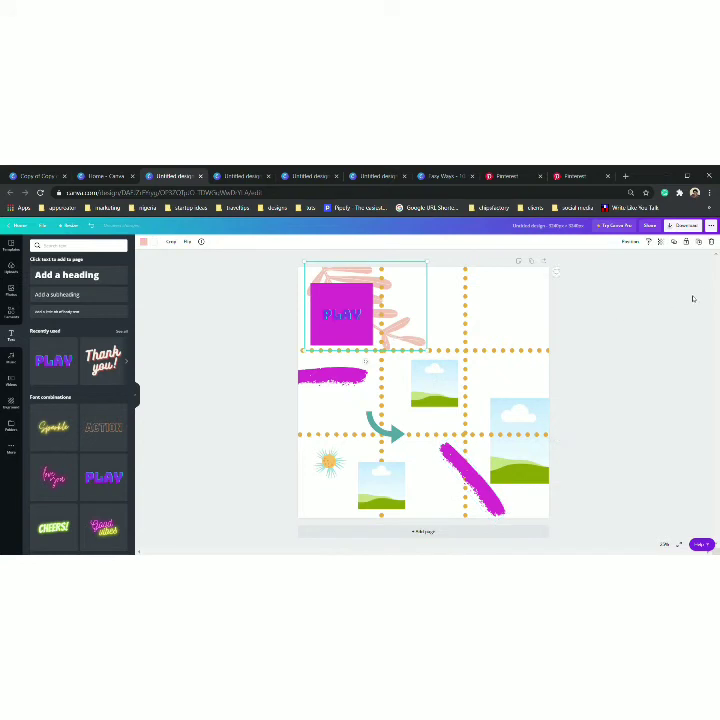
{"action": "left_click", "coordinate": [699, 242]}
{"action": "left_click_drag", "start_coordinate": [407, 323], "coordinate": [471, 359]}
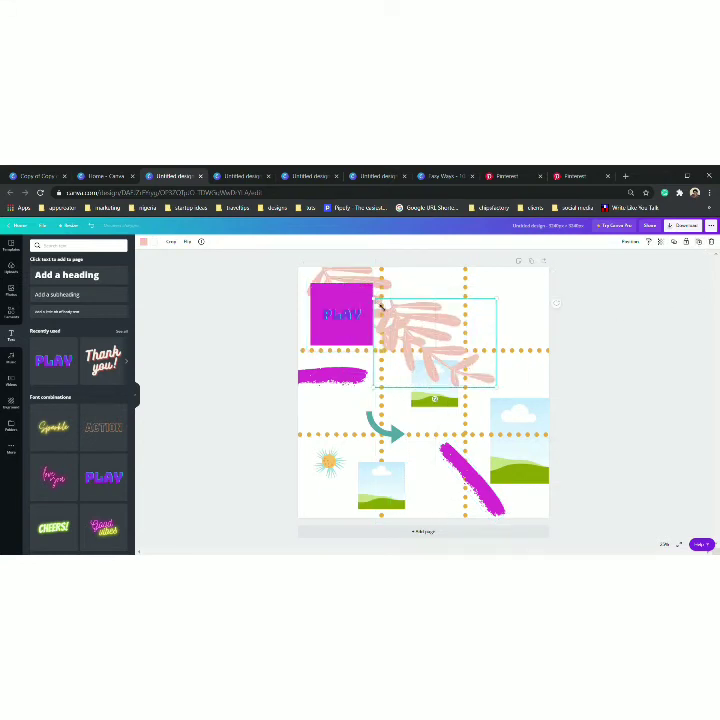
{"action": "left_click_drag", "start_coordinate": [380, 305], "coordinate": [413, 328]}
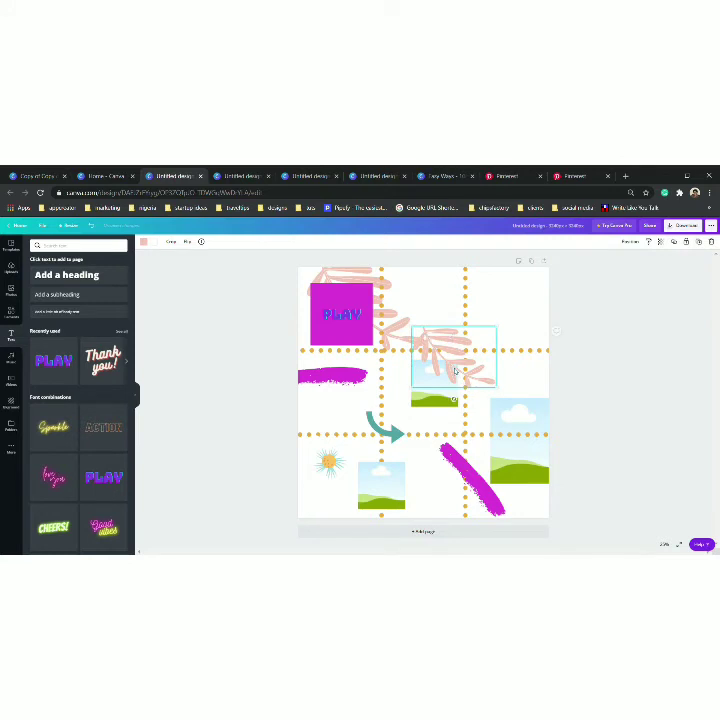
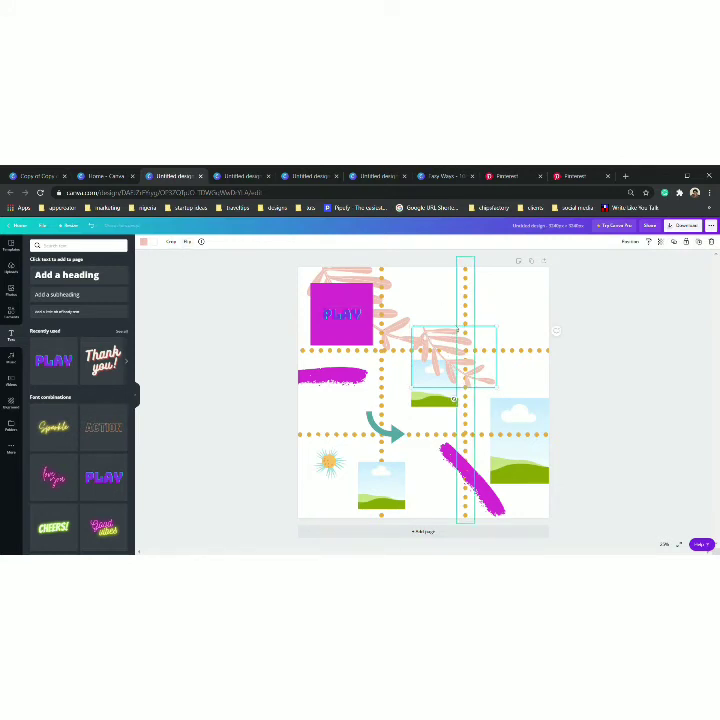
Flip the pink leaf copy horizontally, then move and enlarge it to fill the page's lower-right cell over the diagonal stroke.
{"action": "left_click", "coordinate": [187, 242]}
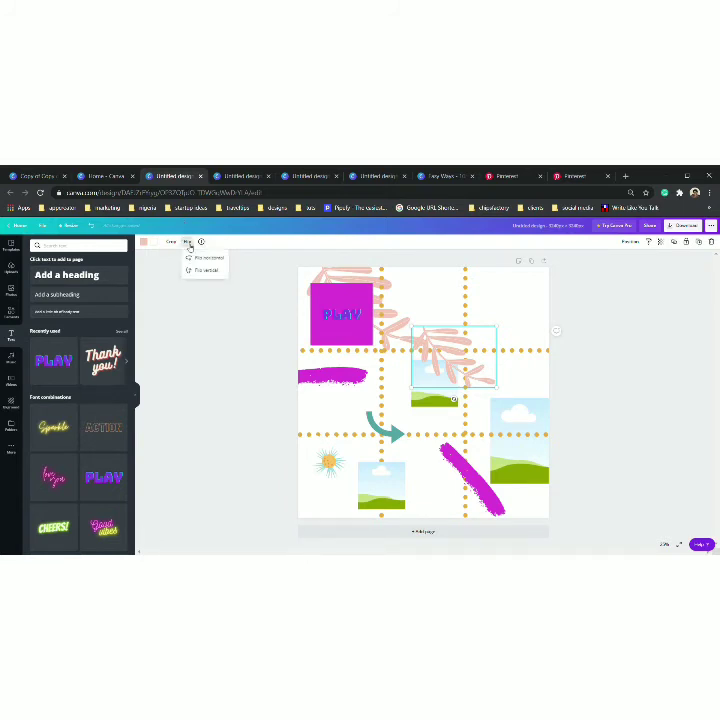
{"action": "left_click", "coordinate": [198, 259]}
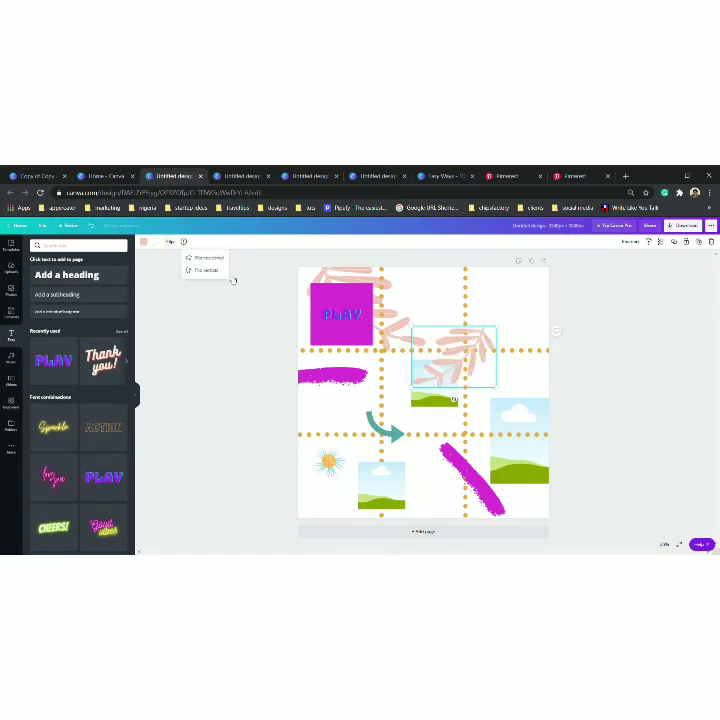
{"action": "left_click_drag", "start_coordinate": [478, 365], "coordinate": [516, 475]}
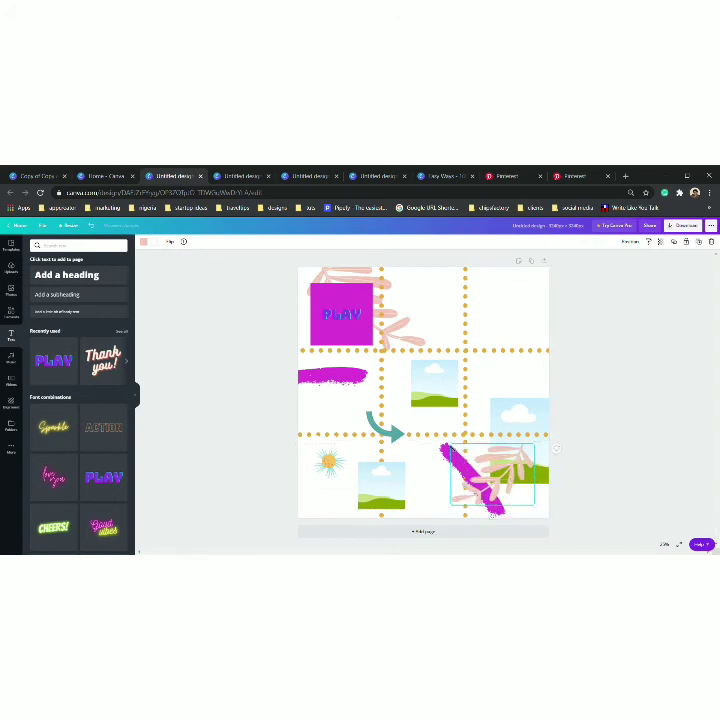
{"action": "left_click_drag", "start_coordinate": [443, 440], "coordinate": [432, 428]}
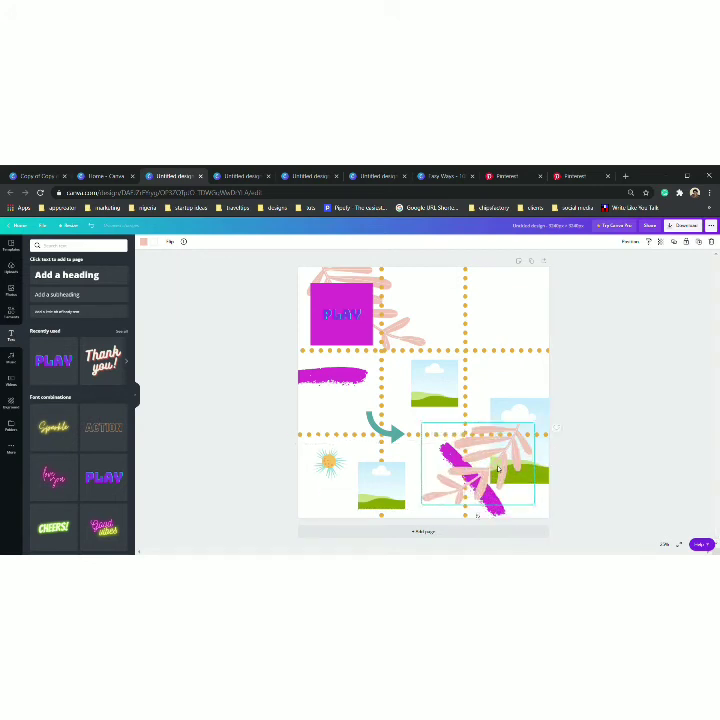
{"action": "left_click_drag", "start_coordinate": [511, 477], "coordinate": [523, 488]}
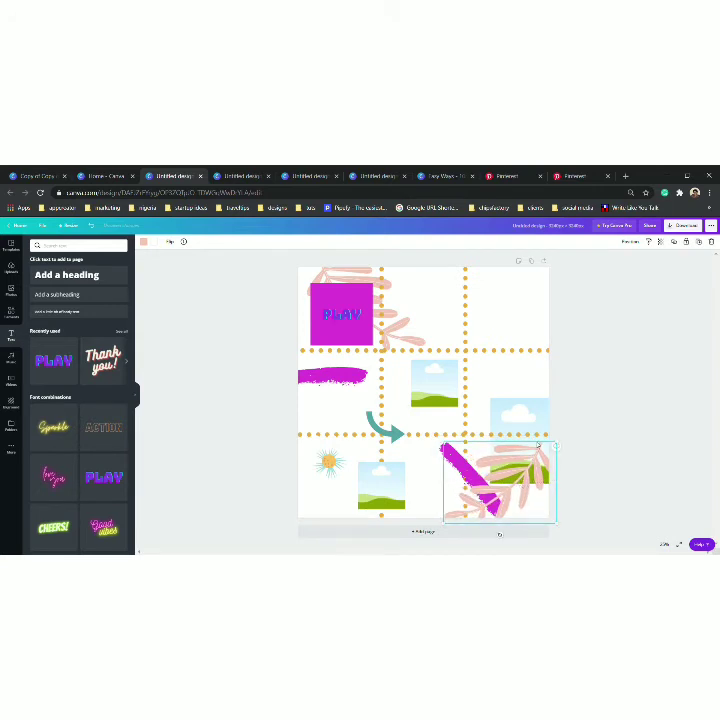
Send the flipped leaf branch backward until it lies behind the diagonal brush stroke and the large photo frame.
{"action": "left_click", "coordinate": [629, 242]}
{"action": "left_click", "coordinate": [601, 261]}
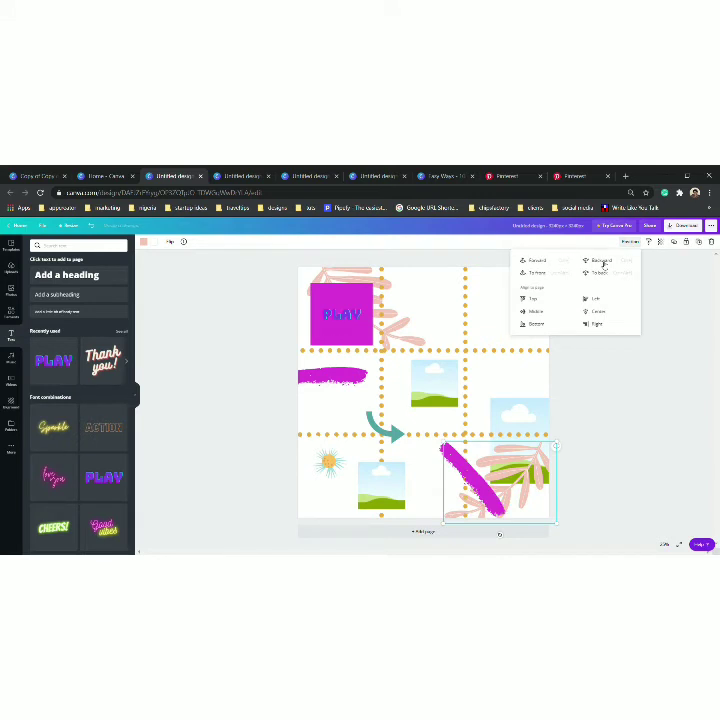
{"action": "left_click", "coordinate": [601, 262]}
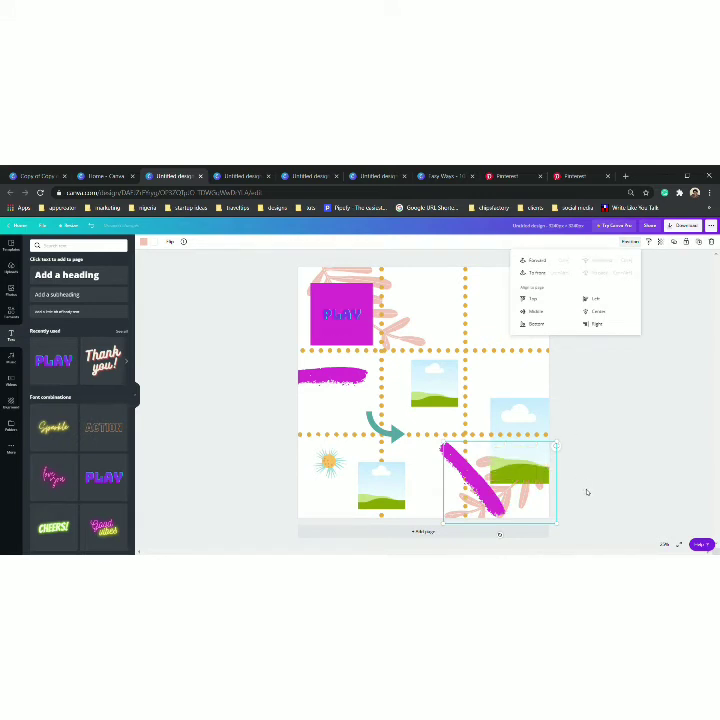
{"action": "left_click", "coordinate": [584, 490]}
Fill the tall frame at the page's right edge with the trending photo of rice and egg dishes.
{"action": "left_click", "coordinate": [517, 472]}
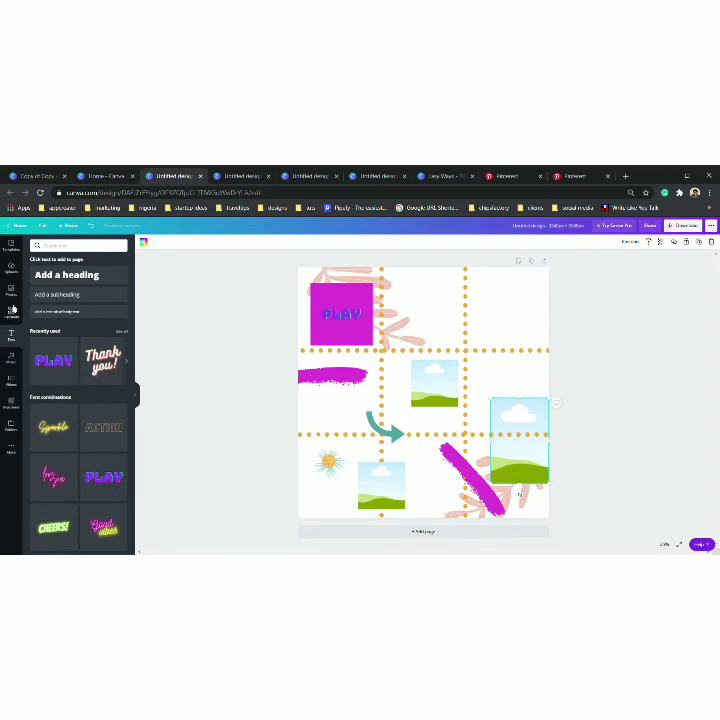
{"action": "left_click", "coordinate": [11, 290]}
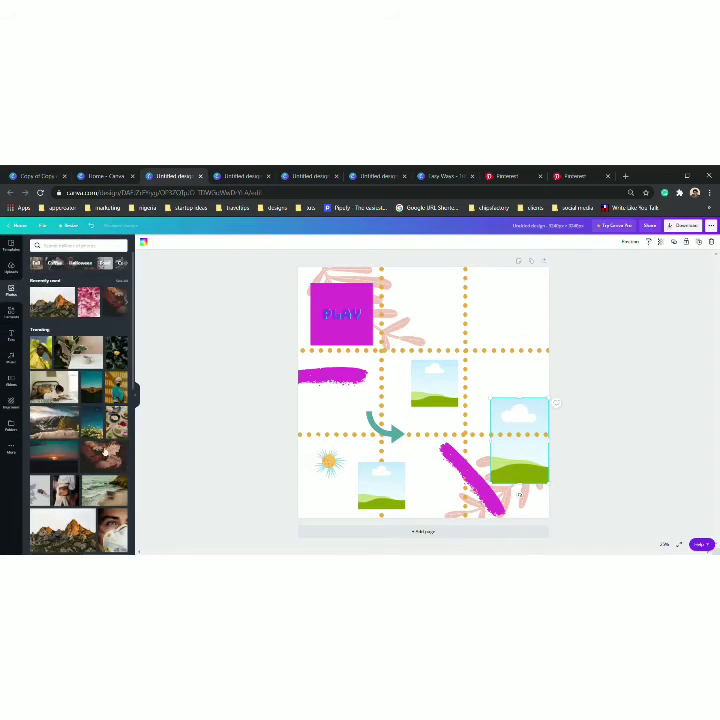
{"action": "left_click", "coordinate": [116, 421]}
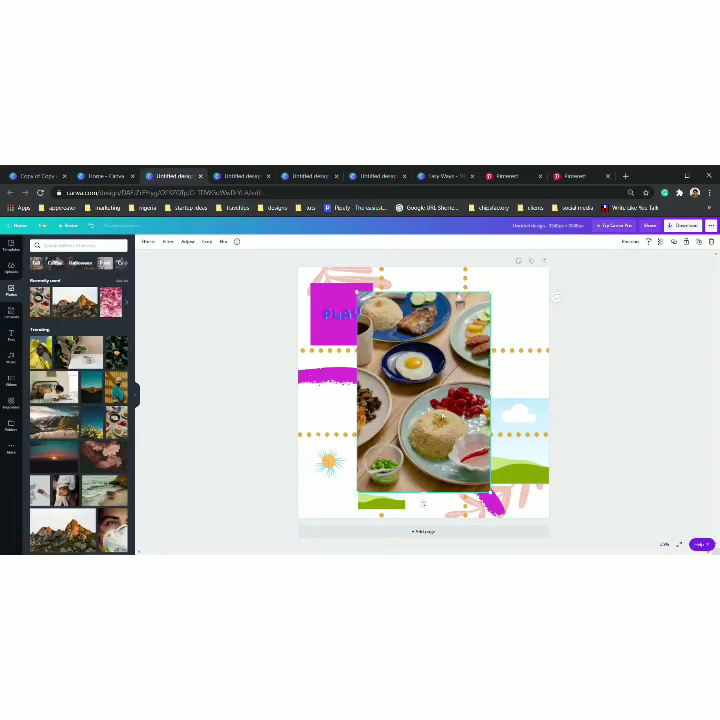
{"action": "left_click_drag", "start_coordinate": [441, 415], "coordinate": [545, 455]}
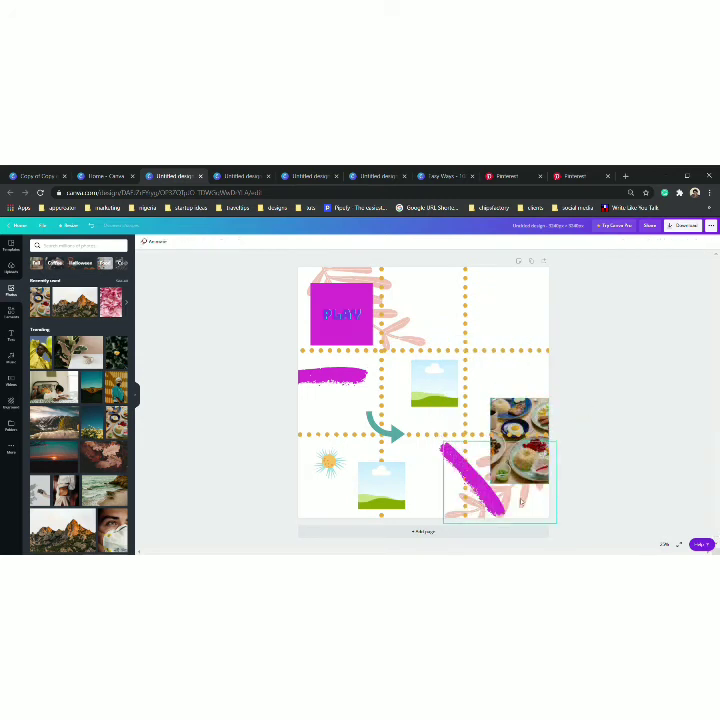
Delete the orange and teal sunburst flower from the page's lower-left cell.
{"action": "left_click", "coordinate": [332, 463]}
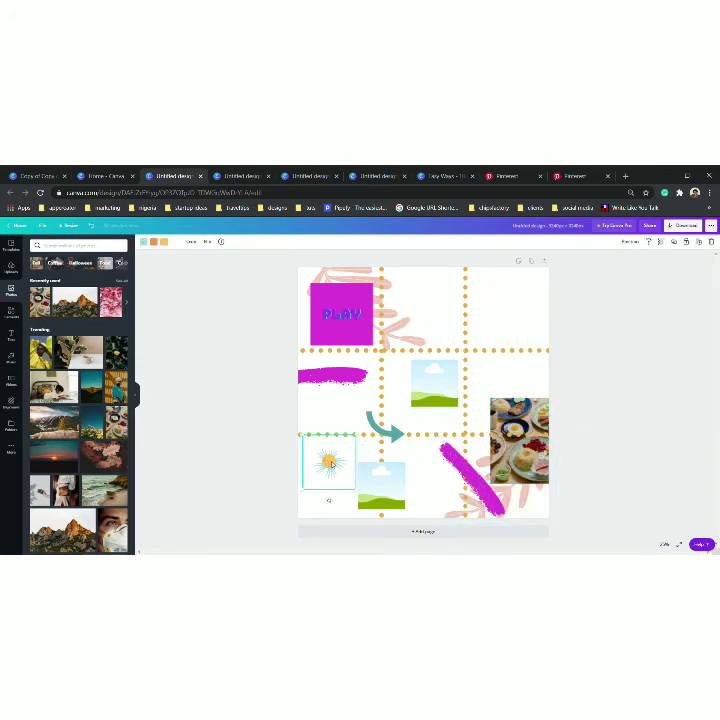
{"action": "left_click", "coordinate": [711, 242]}
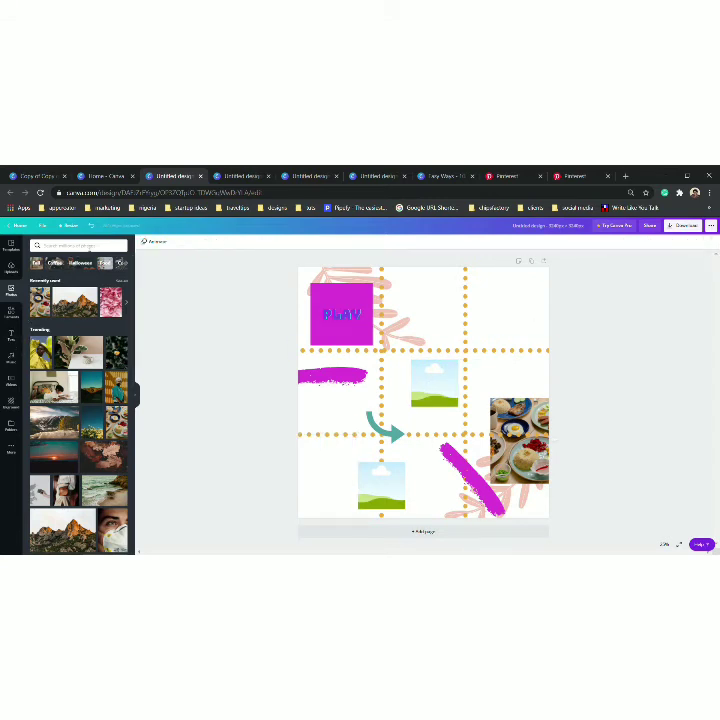
Search the elements for "coffee" and place the white cup of brown coffee on the lower dotted line below the centre frame.
{"action": "left_click", "coordinate": [54, 262]}
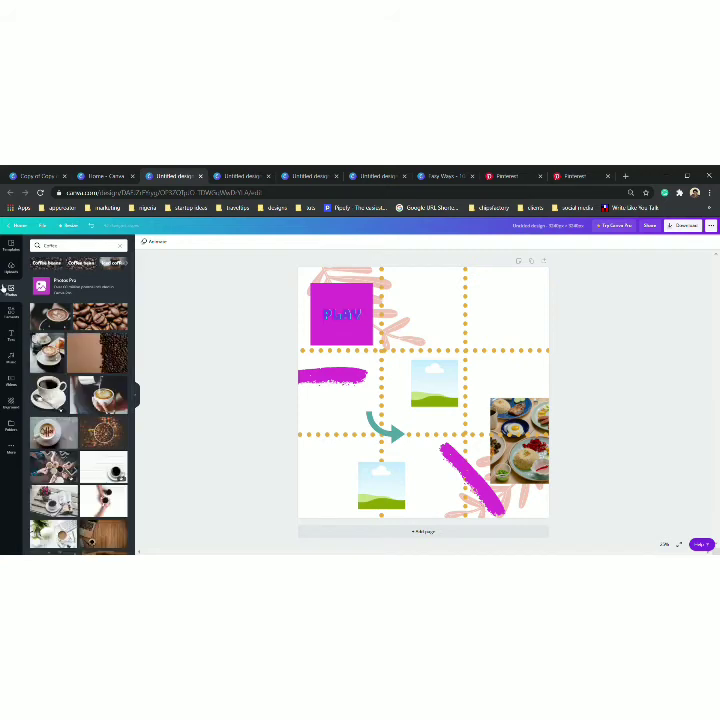
{"action": "left_click", "coordinate": [11, 311]}
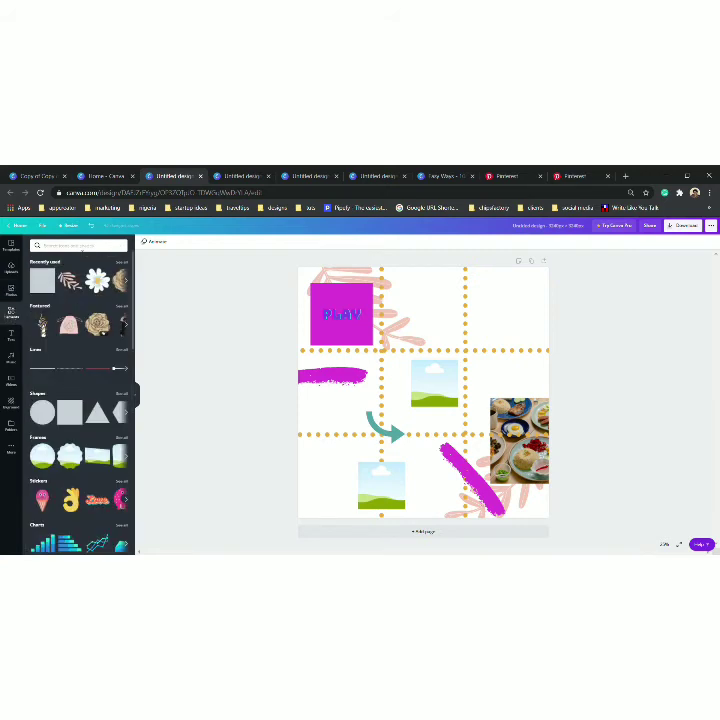
{"action": "left_click", "coordinate": [82, 246]}
{"action": "type", "text": "coff"}
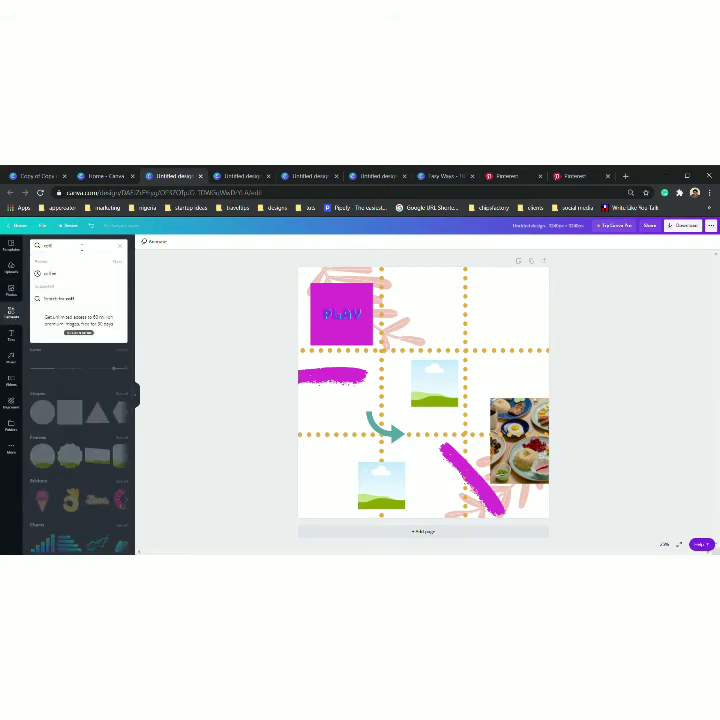
{"action": "type", "text": "ee"}
{"action": "key", "text": "Return"}
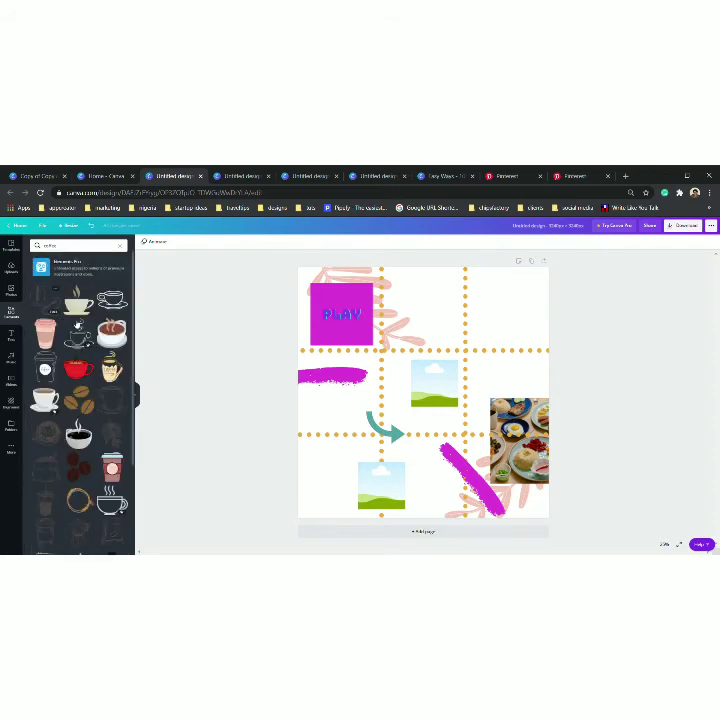
{"action": "left_click_drag", "start_coordinate": [111, 330], "coordinate": [532, 387]}
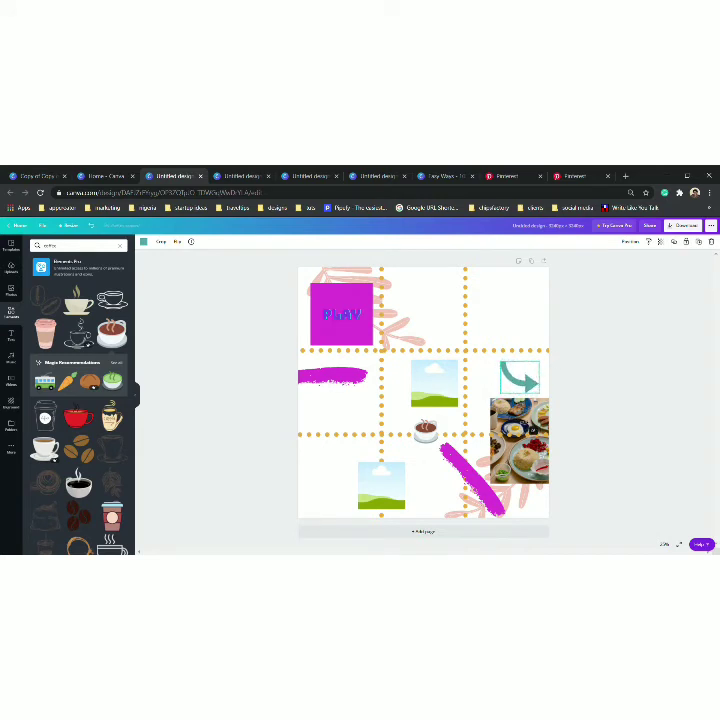
Flip the teal arrow horizontally and set it, tilted, behind the food photo's edge so it points towards the centre frame.
{"action": "left_click", "coordinate": [178, 243]}
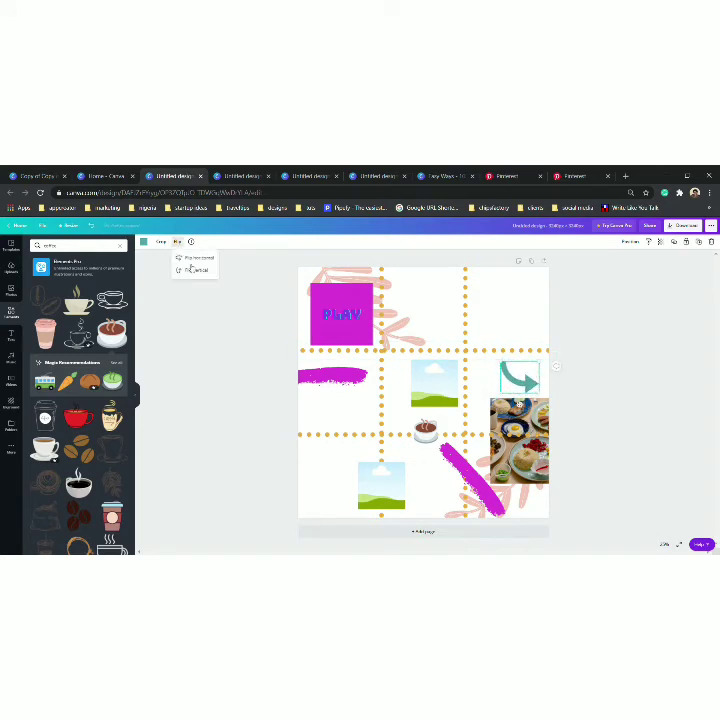
{"action": "left_click", "coordinate": [196, 258]}
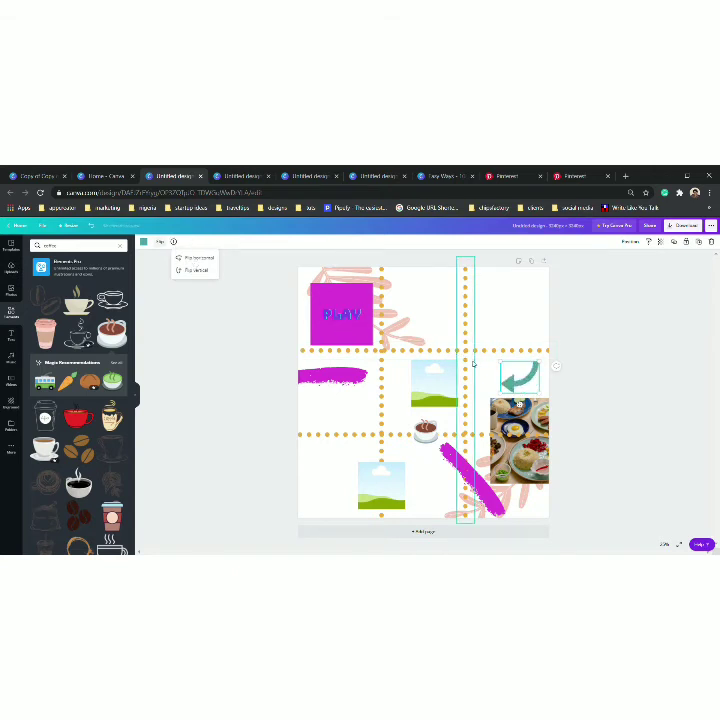
{"action": "left_click_drag", "start_coordinate": [520, 383], "coordinate": [474, 425]}
{"action": "left_click", "coordinate": [629, 242]}
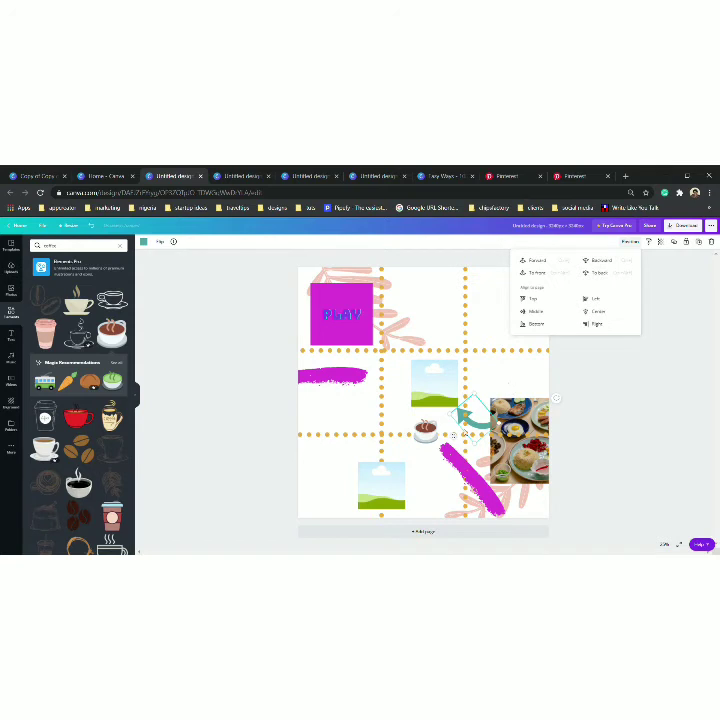
{"action": "left_click", "coordinate": [515, 440]}
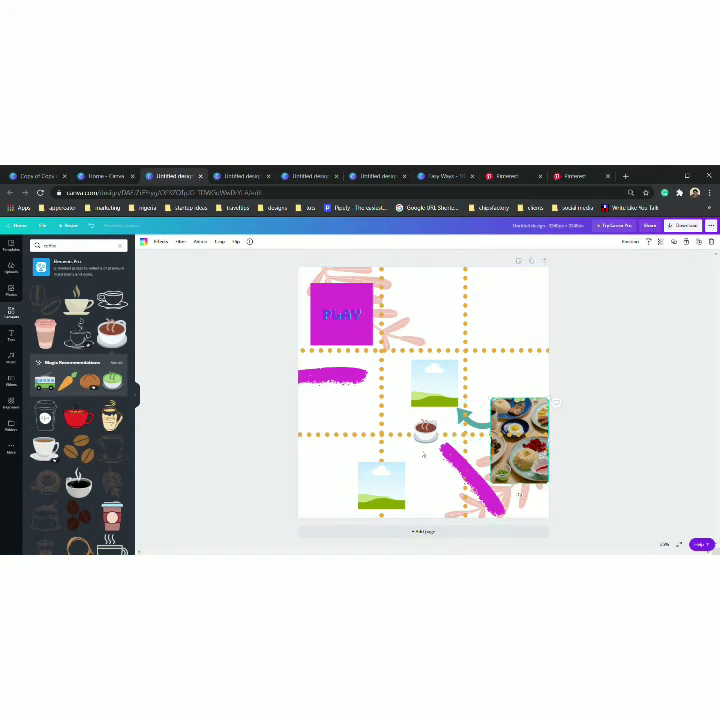
Move the coffee cup illustration to the page's upper-right cell so it runs partly off the page edge.
{"action": "left_click_drag", "start_coordinate": [425, 430], "coordinate": [543, 316]}
{"action": "left_click", "coordinate": [542, 312]}
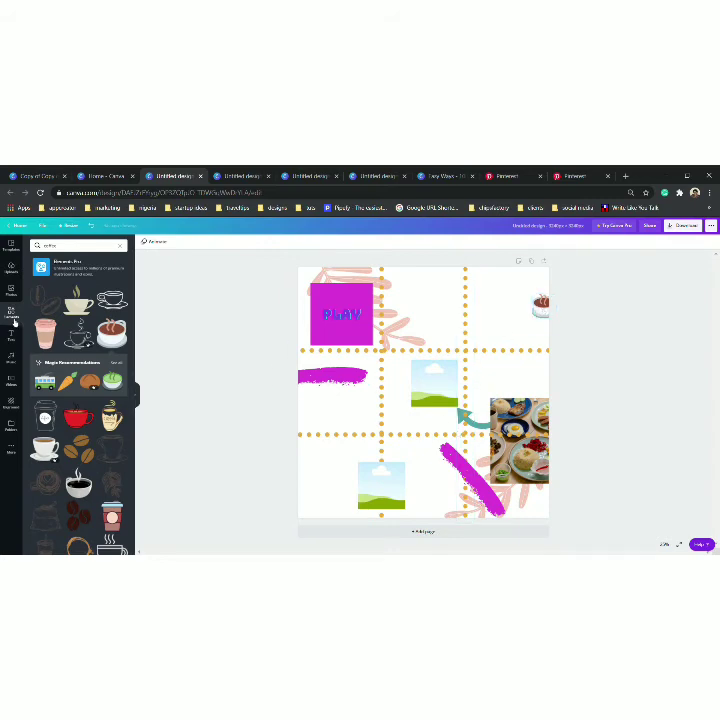
Fill the centre frame with the photo of a latte-art coffee cup on a saucer.
{"action": "left_click", "coordinate": [11, 289]}
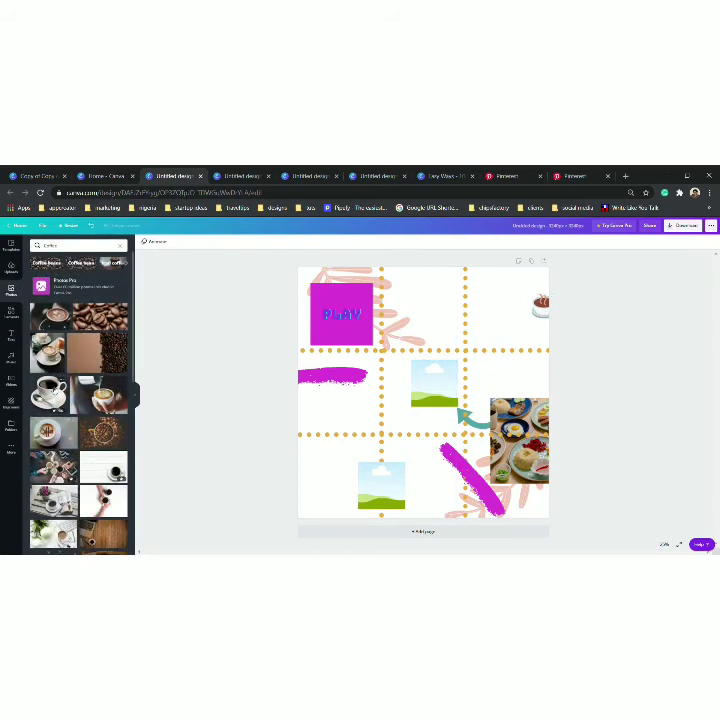
{"action": "left_click", "coordinate": [53, 350]}
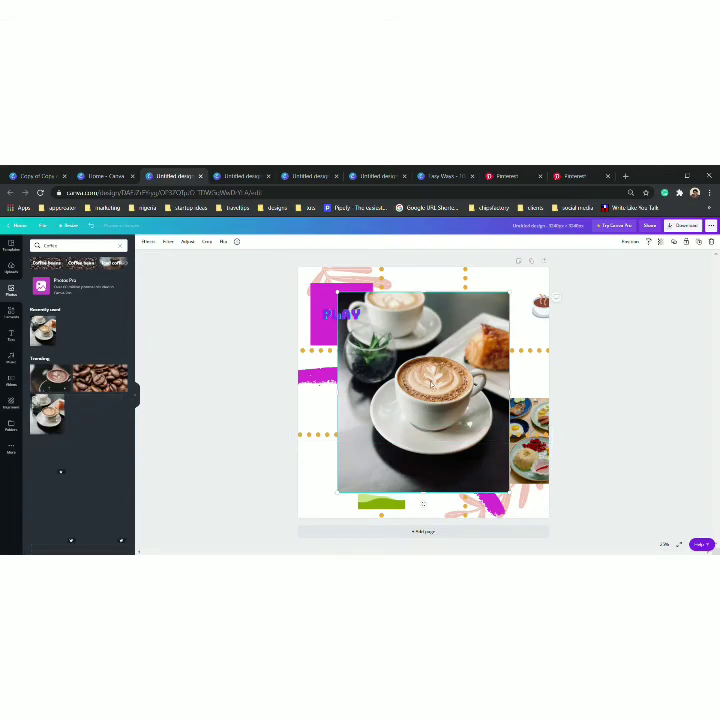
{"action": "mouse_move", "coordinate": [428, 378]}
{"action": "left_mouse_down"}
{"action": "mouse_move", "coordinate": [466, 391]}
{"action": "mouse_move", "coordinate": [448, 396]}
{"action": "mouse_move", "coordinate": [423, 387]}
{"action": "mouse_move", "coordinate": [436, 384]}
{"action": "left_mouse_up"}
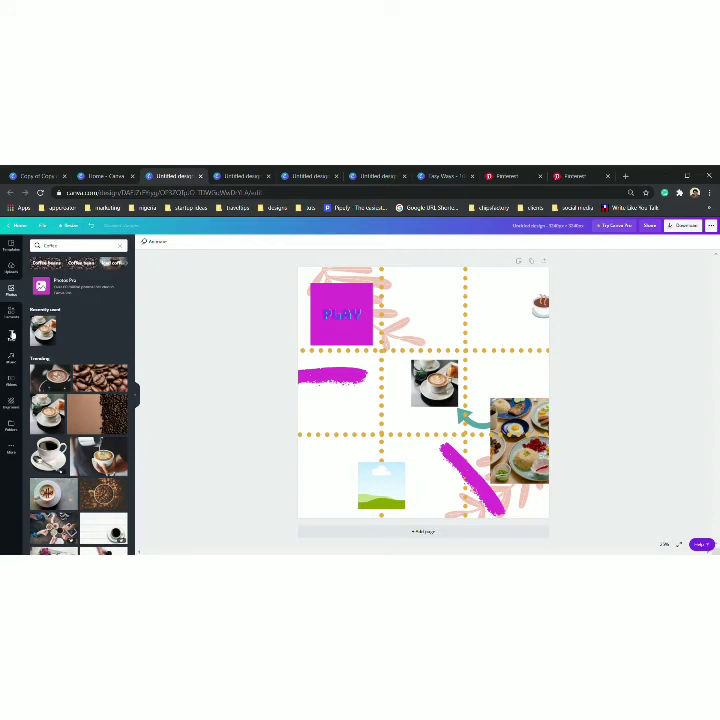
Search the elements for "notepad" and look through the notepad and paper graphics for a suitable one.
{"action": "left_click", "coordinate": [13, 315]}
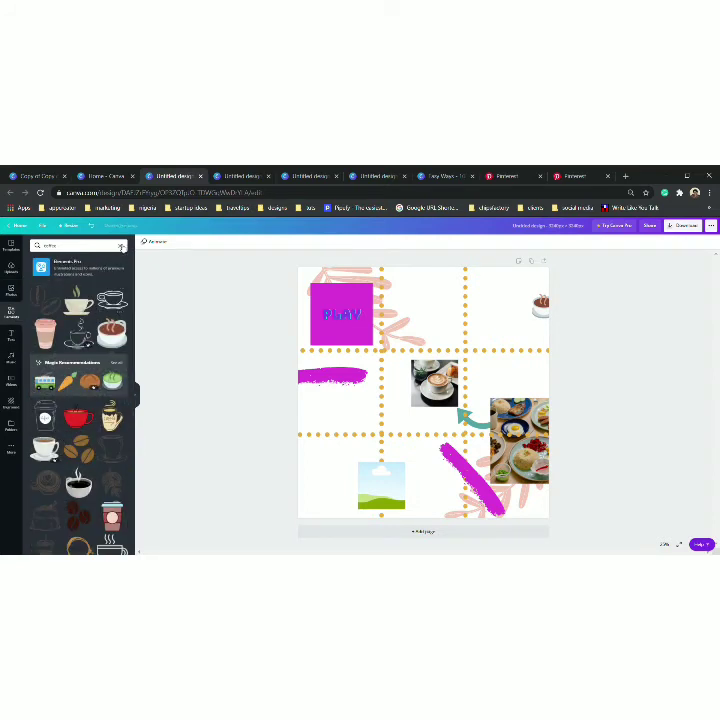
{"action": "left_click", "coordinate": [121, 246]}
{"action": "type", "text": "no"}
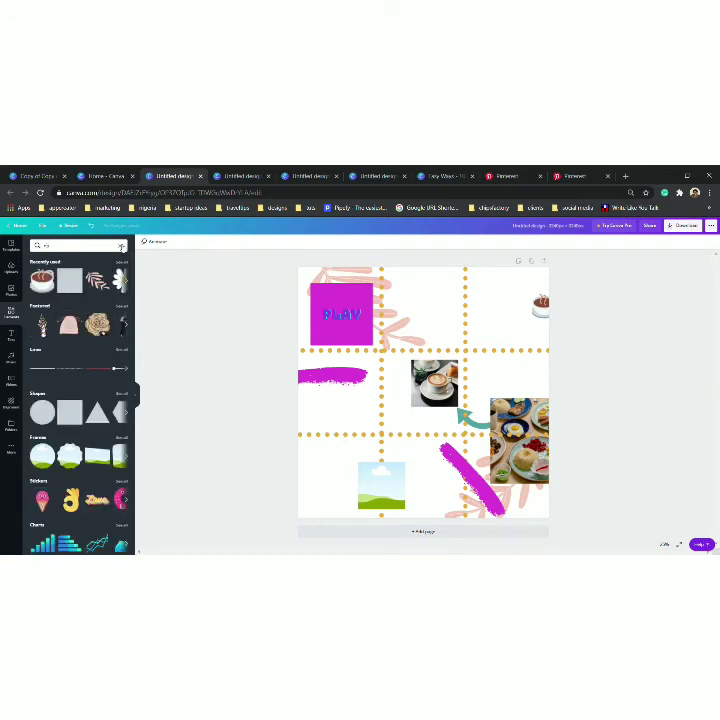
{"action": "type", "text": "tepad"}
{"action": "key", "text": "Return"}
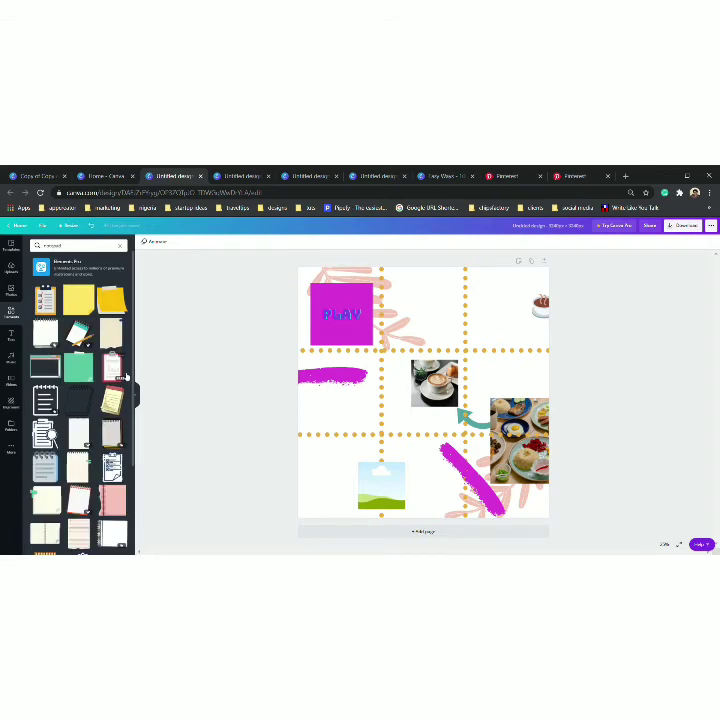
{"action": "scroll", "coordinate": [127, 377], "scroll_direction": "down", "scroll_amount": 2}
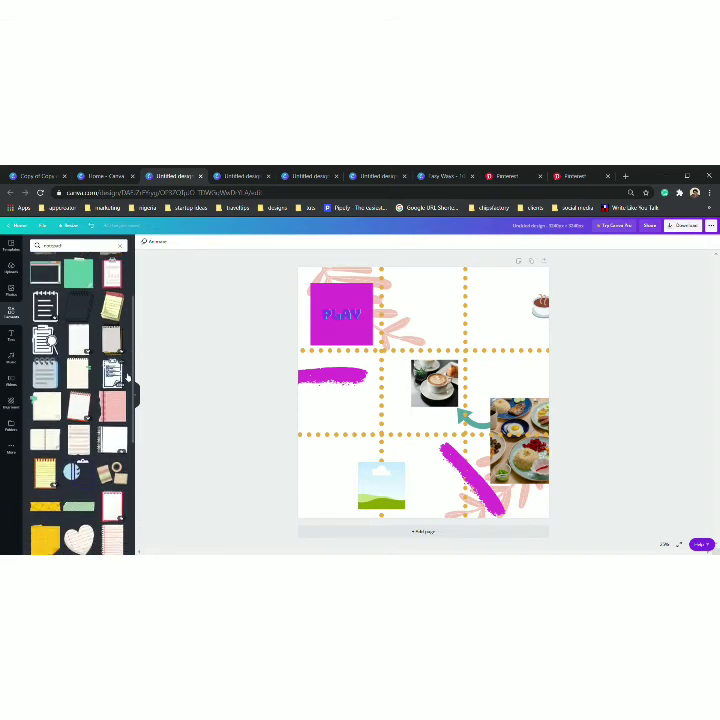
{"action": "scroll", "coordinate": [127, 377], "scroll_direction": "down", "scroll_amount": 1}
{"action": "scroll", "coordinate": [127, 377], "scroll_direction": "down", "scroll_amount": 2}
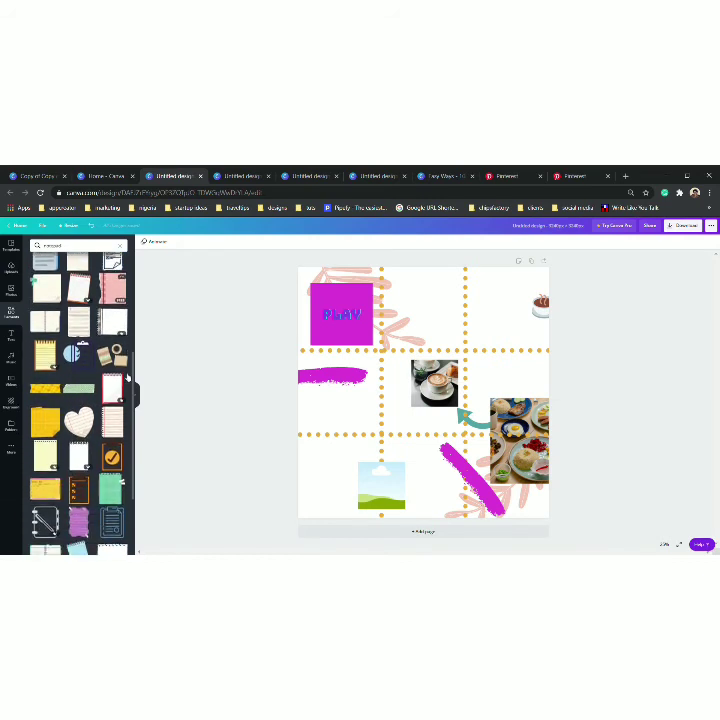
{"action": "scroll", "coordinate": [127, 377], "scroll_direction": "down", "scroll_amount": 1}
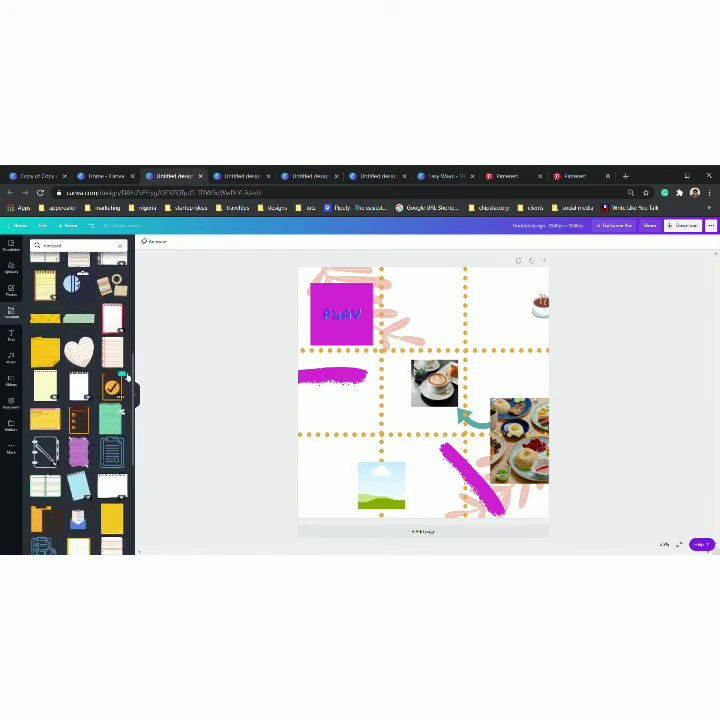
{"action": "scroll", "coordinate": [127, 377], "scroll_direction": "up", "scroll_amount": 3}
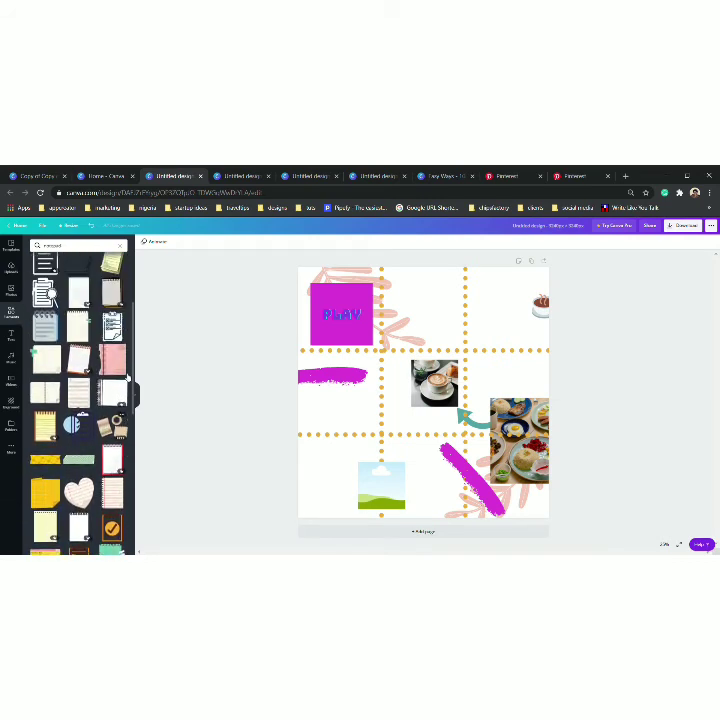
Add the lined notepad graphic with the green accent, shrunk to sit below and left of the coffee photo in the centre cell.
{"action": "scroll", "coordinate": [127, 377], "scroll_direction": "up", "scroll_amount": 1}
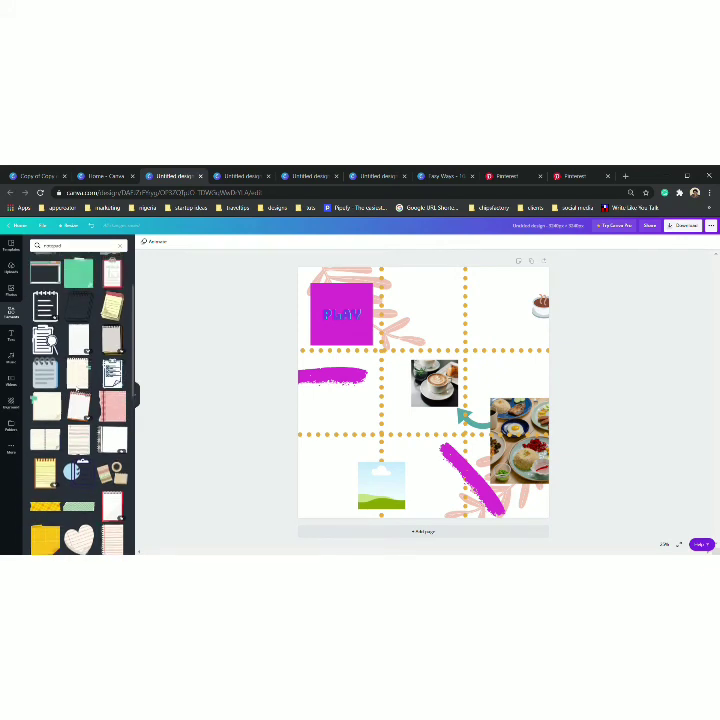
{"action": "left_click", "coordinate": [78, 373]}
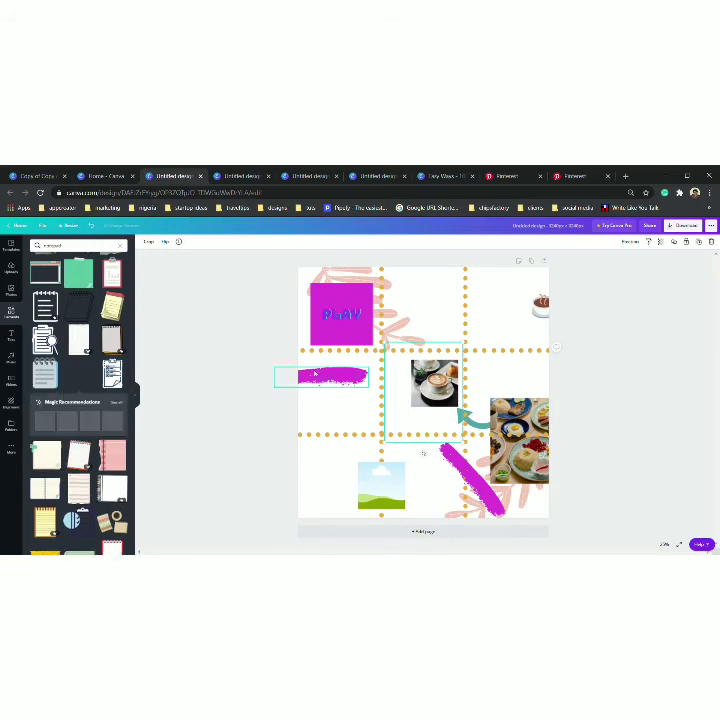
{"action": "left_click_drag", "start_coordinate": [390, 349], "coordinate": [396, 428]}
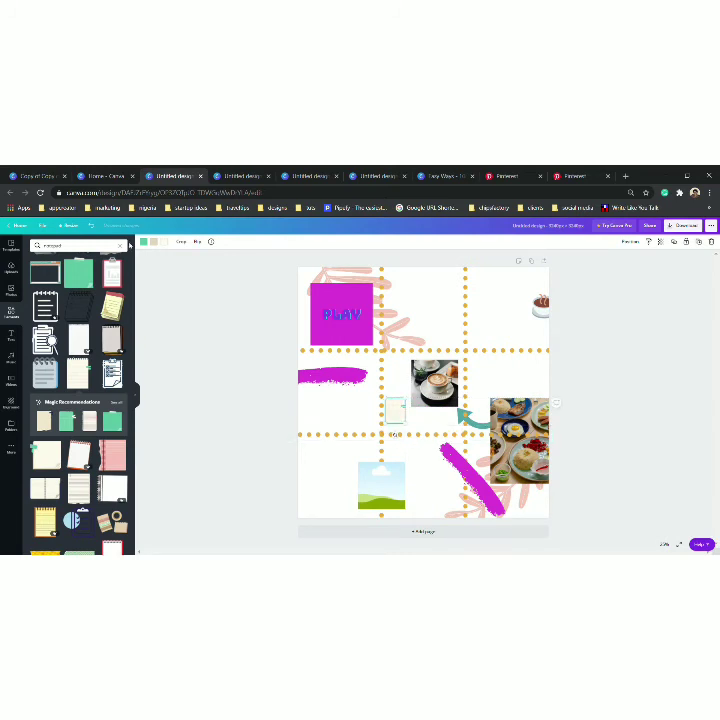
Search the elements for "pencil" and place the orange pencil, shrunk and rotated, over the small notepad.
{"action": "left_click", "coordinate": [121, 245]}
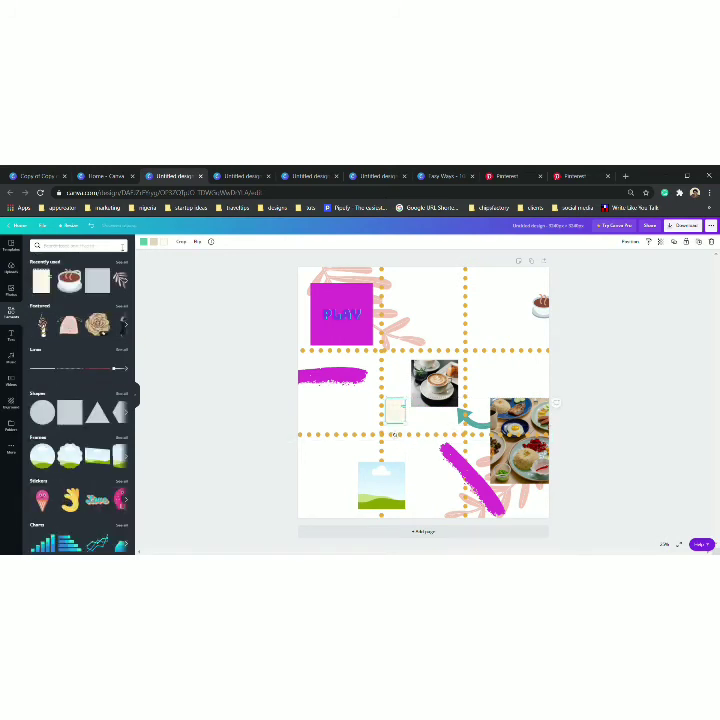
{"action": "type", "text": "pencil"}
{"action": "key", "text": "Return"}
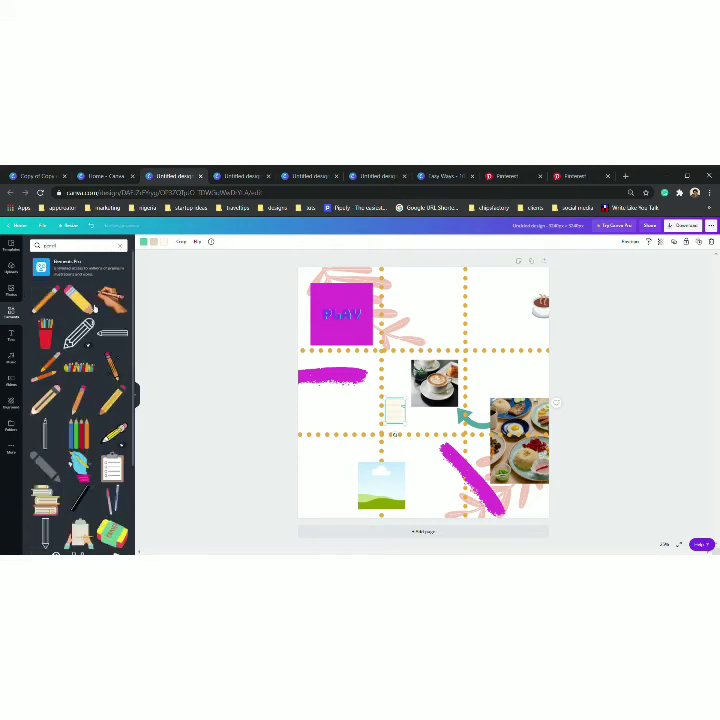
{"action": "left_click", "coordinate": [44, 310]}
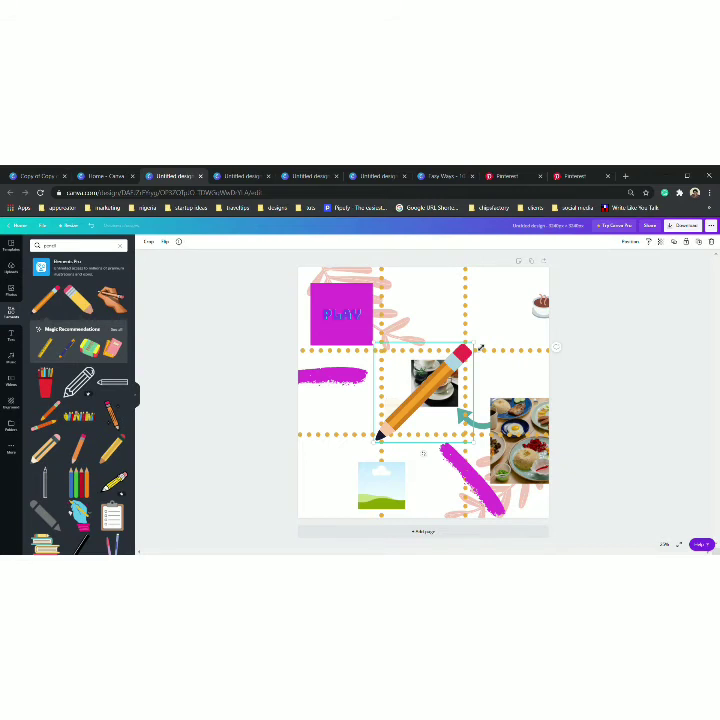
{"action": "mouse_move", "coordinate": [480, 347]}
{"action": "left_mouse_down"}
{"action": "mouse_move", "coordinate": [421, 427]}
{"action": "mouse_move", "coordinate": [403, 437]}
{"action": "mouse_move", "coordinate": [411, 436]}
{"action": "mouse_move", "coordinate": [408, 443]}
{"action": "left_mouse_up"}
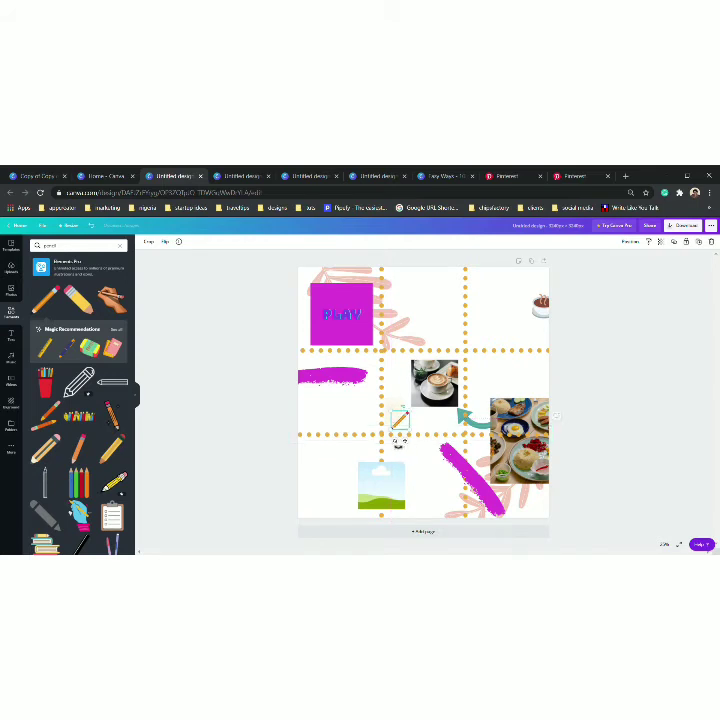
{"action": "left_click_drag", "start_coordinate": [395, 442], "coordinate": [396, 448]}
{"action": "left_click", "coordinate": [353, 421]}
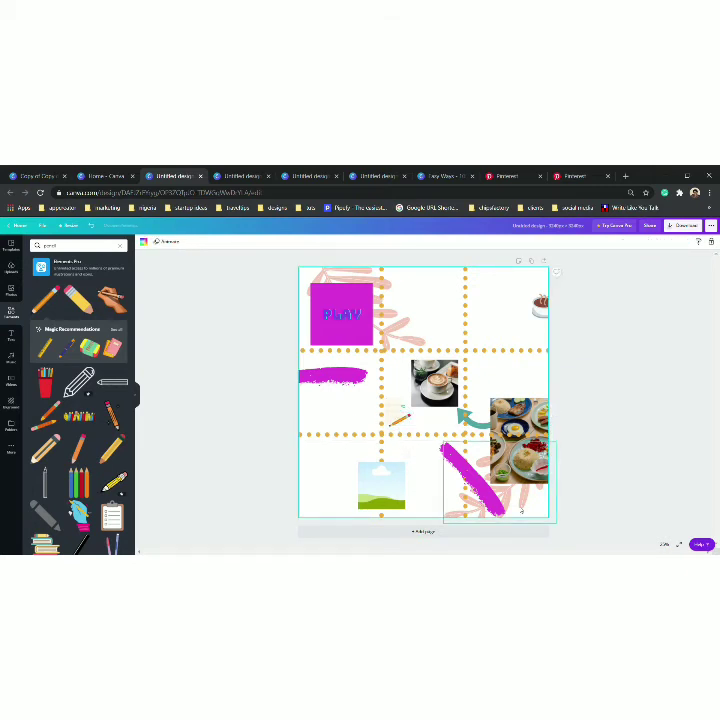
Move the horizontal magenta brush stroke down into the bottom-left cell and delete the diagonal magenta stroke.
{"action": "left_click", "coordinate": [482, 461]}
{"action": "mouse_move", "coordinate": [482, 461]}
{"action": "left_mouse_down"}
{"action": "mouse_move", "coordinate": [476, 402]}
{"action": "mouse_move", "coordinate": [506, 346]}
{"action": "left_mouse_up"}
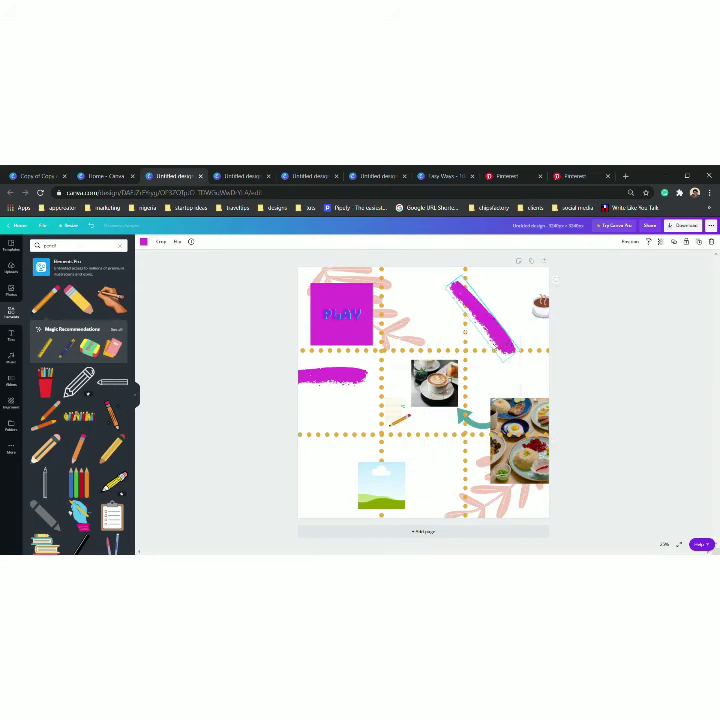
{"action": "left_click", "coordinate": [320, 378]}
{"action": "left_click_drag", "start_coordinate": [320, 380], "coordinate": [320, 453]}
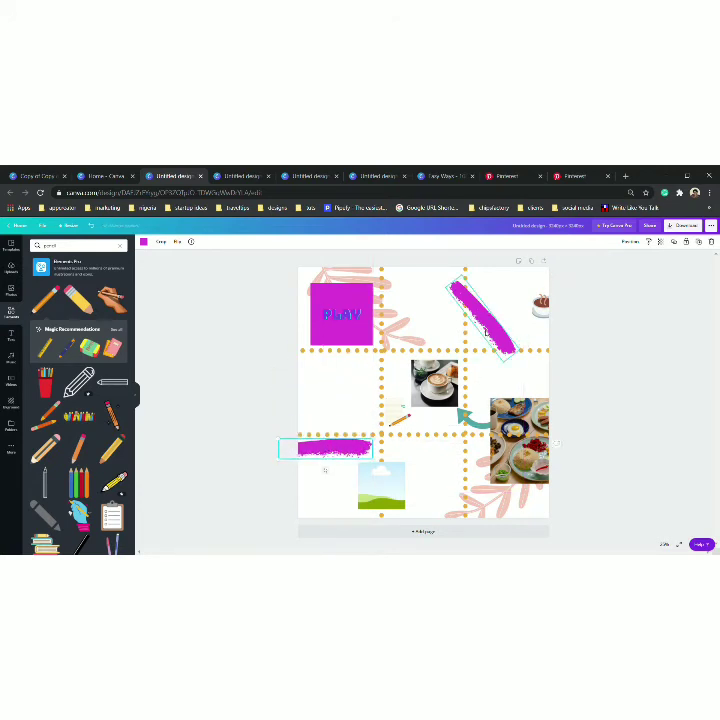
{"action": "left_click_drag", "start_coordinate": [462, 334], "coordinate": [454, 331]}
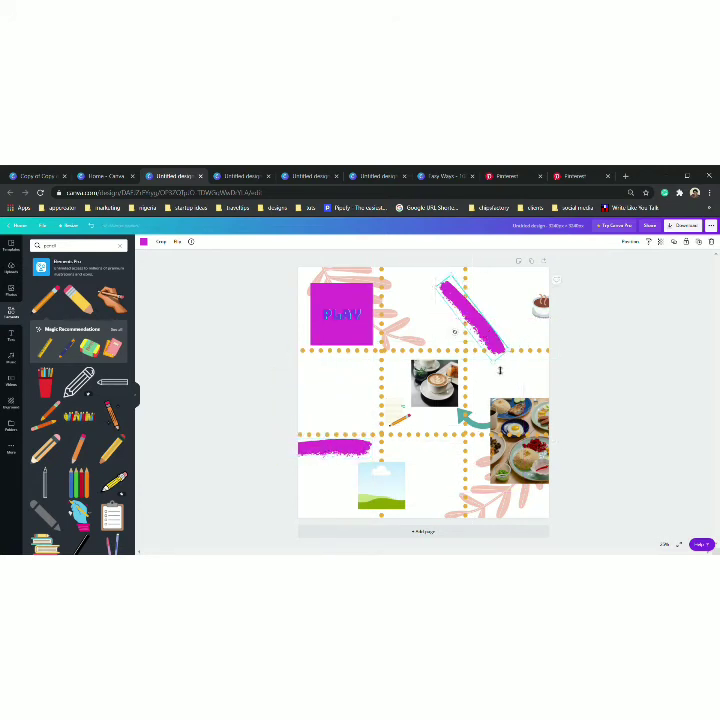
{"action": "mouse_move", "coordinate": [500, 370]}
{"action": "left_mouse_down"}
{"action": "mouse_move", "coordinate": [503, 355]}
{"action": "mouse_move", "coordinate": [501, 366]}
{"action": "left_mouse_up"}
{"action": "key", "text": "Delete"}
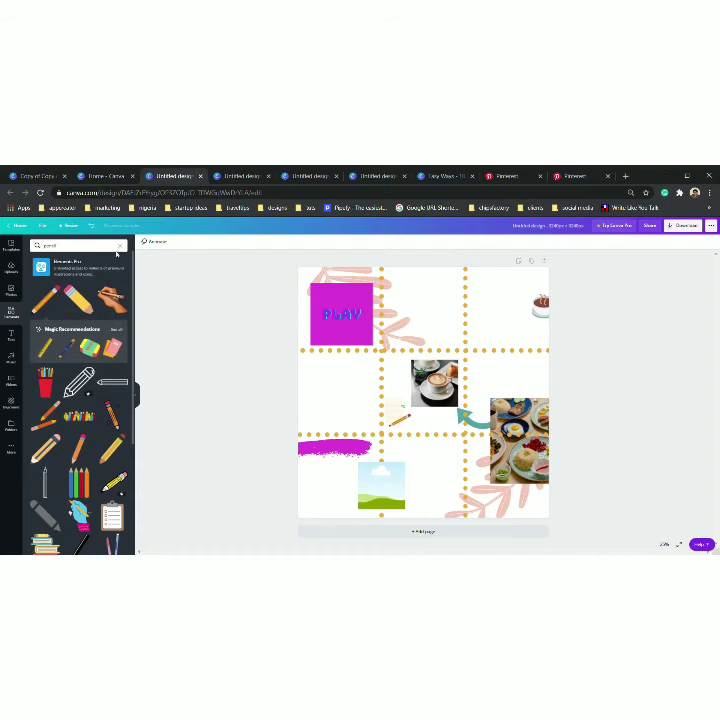
Search the elements for "brush" and try out the pink brush stroke on the page, removing it again.
{"action": "left_click", "coordinate": [120, 246]}
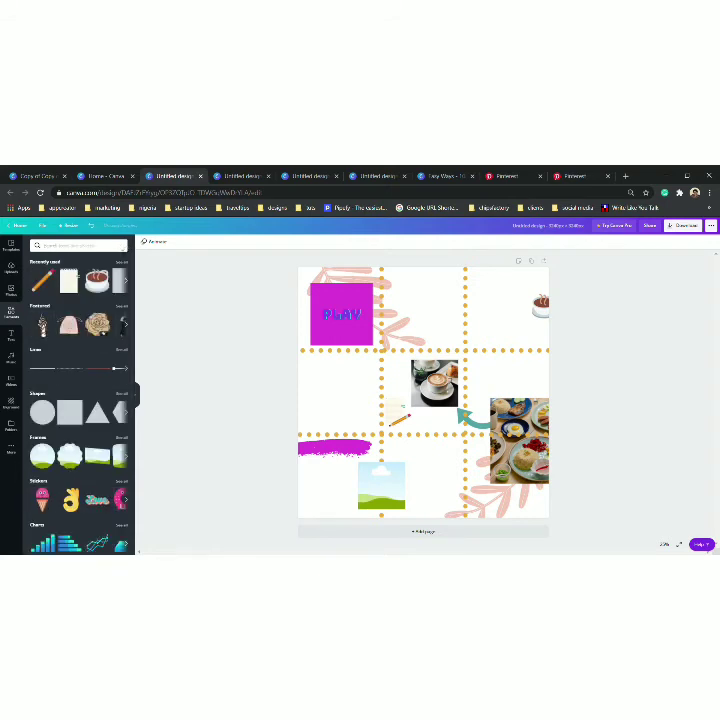
{"action": "left_click", "coordinate": [64, 246]}
{"action": "type", "text": "brush"}
{"action": "key", "text": "Return"}
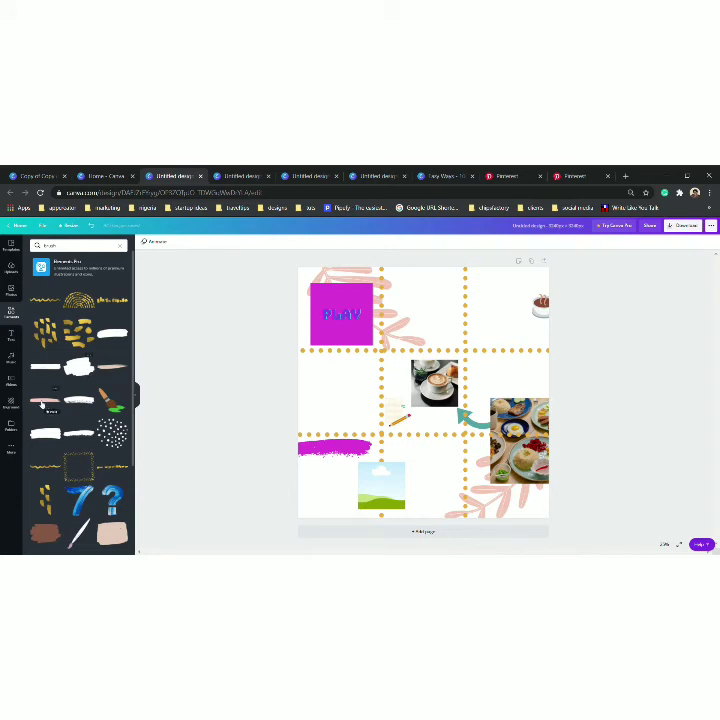
{"action": "left_click", "coordinate": [42, 402]}
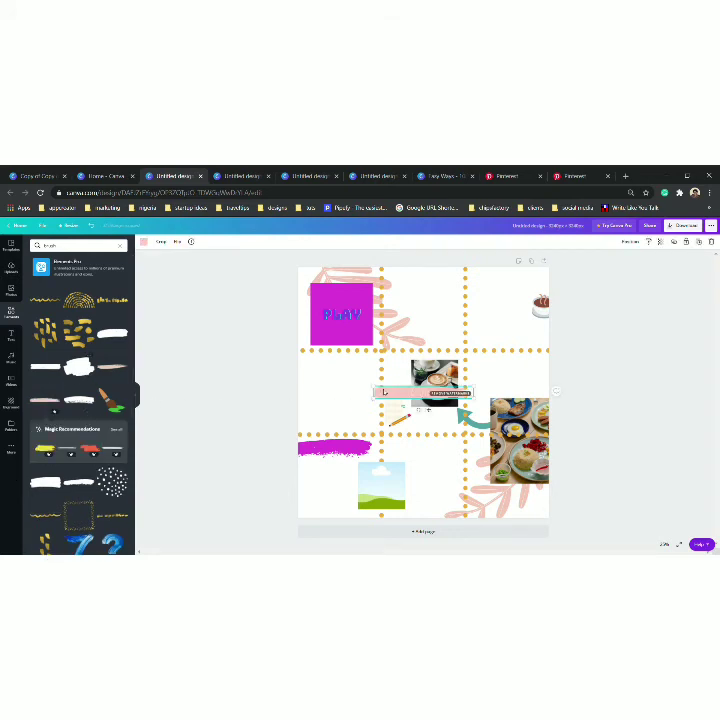
{"action": "key", "text": "Delete"}
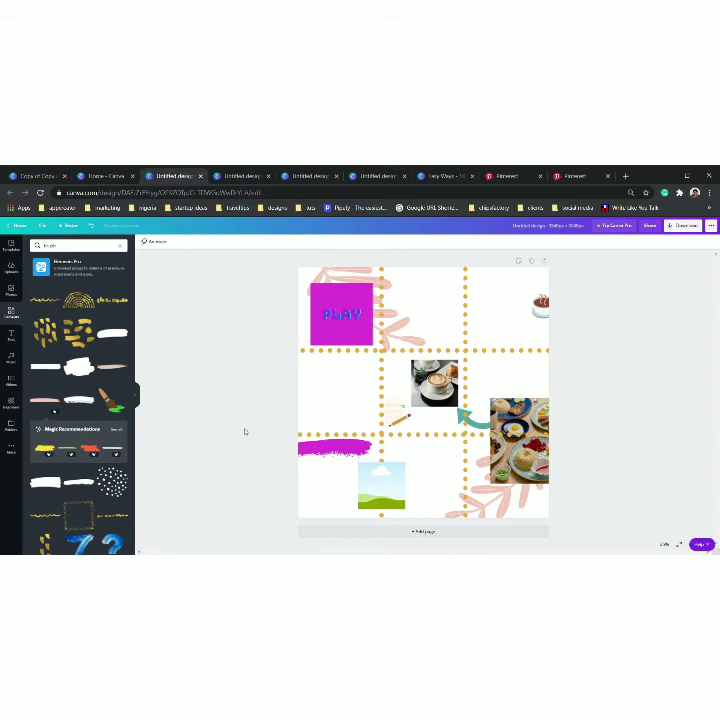
Add the scattered white dots pattern and recolour it with the tan brown from the photo colours.
{"action": "key", "text": "ctrl+z"}
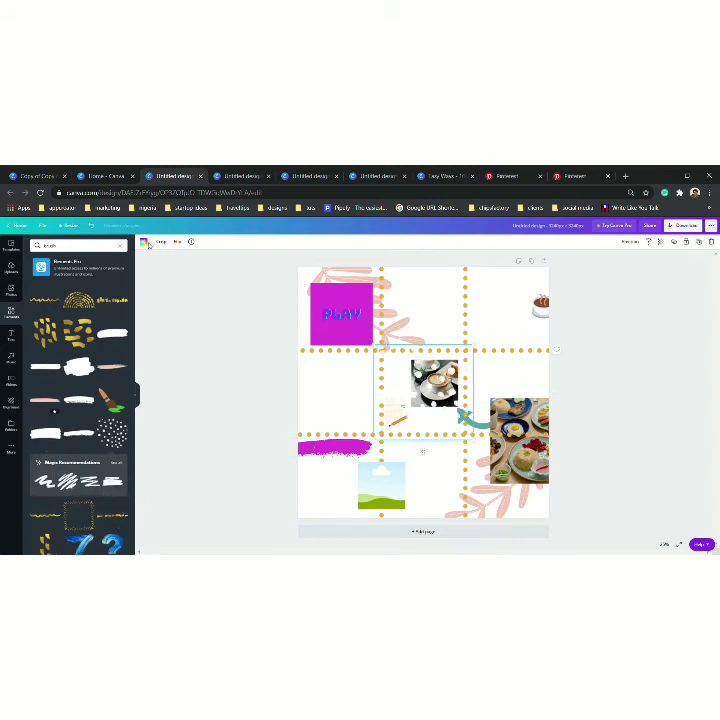
{"action": "left_click", "coordinate": [143, 241]}
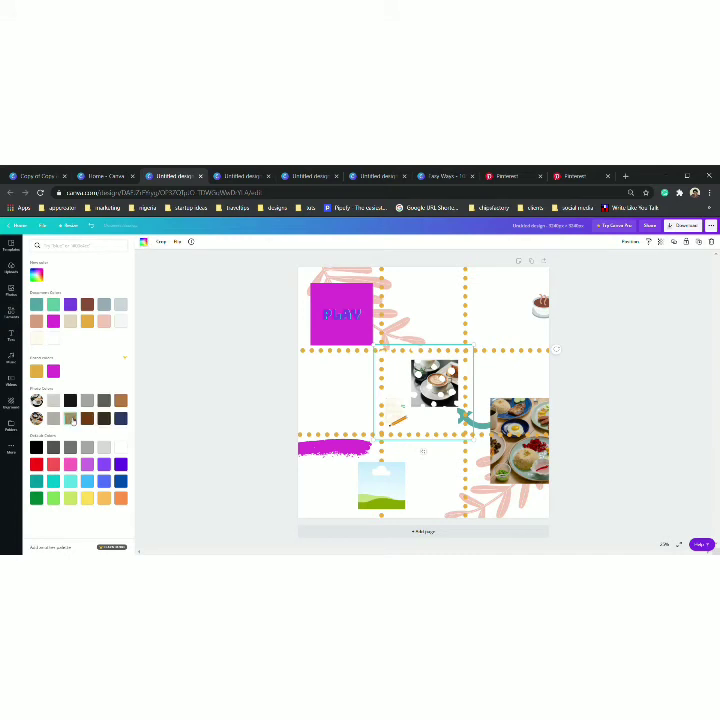
{"action": "left_click", "coordinate": [71, 420]}
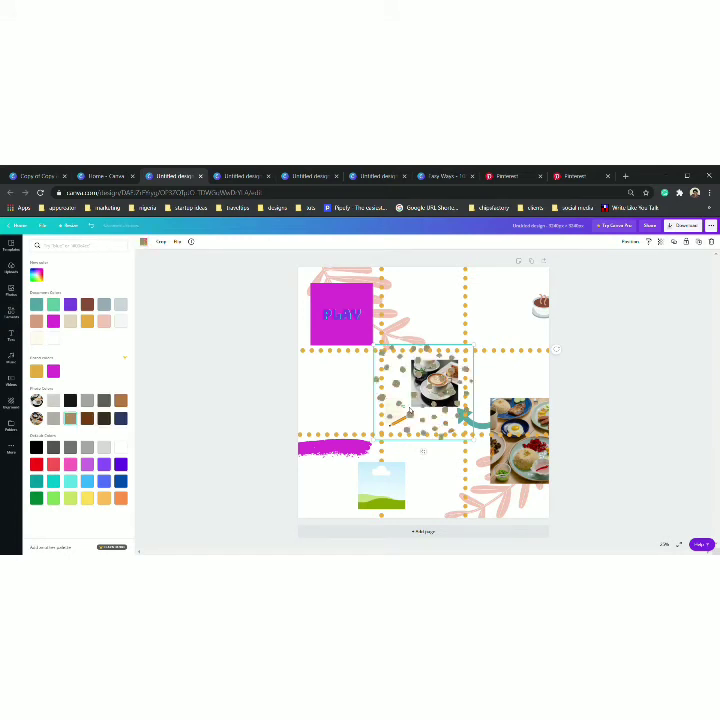
Fit the dots pattern into the top-right cell and enlarge it from there to cover nearly the whole nine-cell grid.
{"action": "left_click_drag", "start_coordinate": [434, 441], "coordinate": [490, 334]}
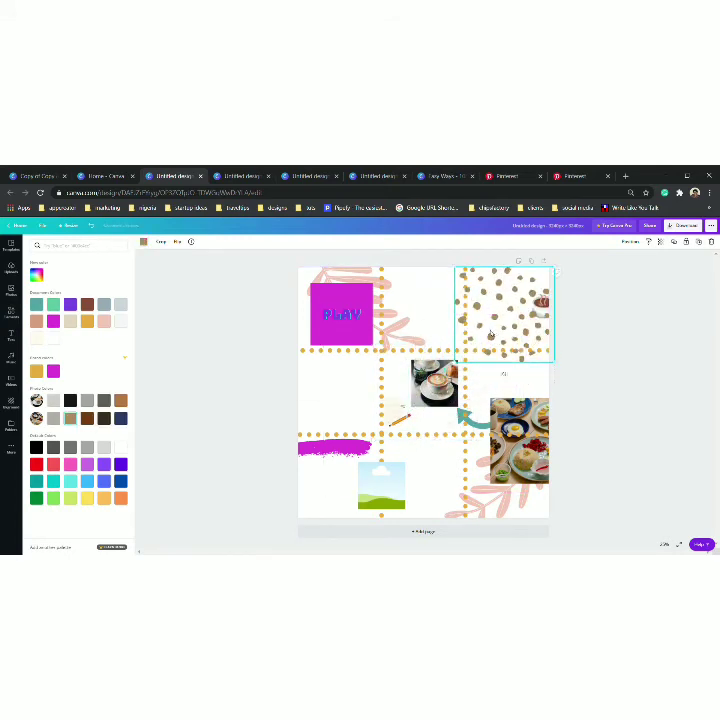
{"action": "left_click_drag", "start_coordinate": [460, 274], "coordinate": [485, 298]}
{"action": "mouse_move", "coordinate": [527, 341]}
{"action": "left_mouse_down"}
{"action": "mouse_move", "coordinate": [521, 317]}
{"action": "mouse_move", "coordinate": [521, 323]}
{"action": "left_mouse_up"}
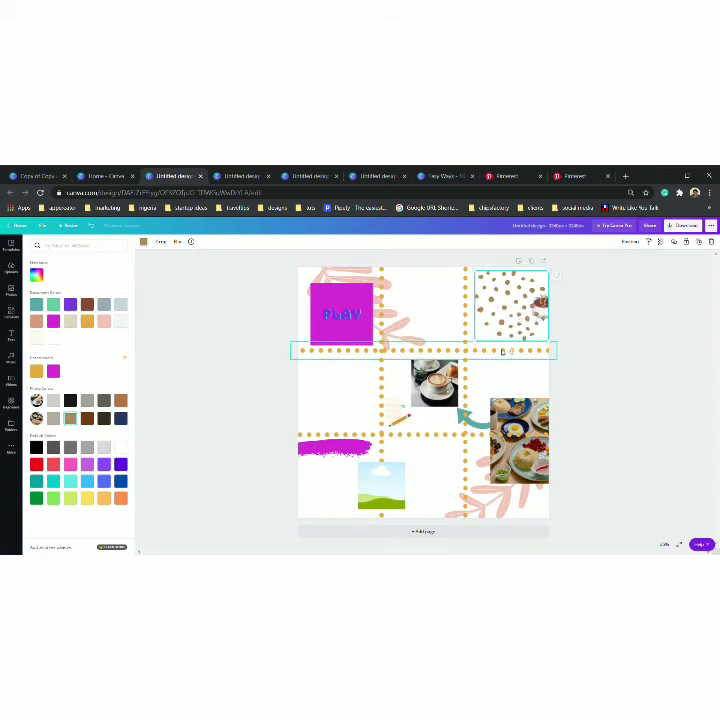
{"action": "left_click", "coordinate": [699, 244]}
{"action": "mouse_move", "coordinate": [527, 317]}
{"action": "left_mouse_down"}
{"action": "mouse_move", "coordinate": [441, 310]}
{"action": "mouse_move", "coordinate": [449, 318]}
{"action": "mouse_move", "coordinate": [511, 322]}
{"action": "mouse_move", "coordinate": [512, 383]}
{"action": "mouse_move", "coordinate": [500, 330]}
{"action": "mouse_move", "coordinate": [322, 522]}
{"action": "mouse_move", "coordinate": [305, 529]}
{"action": "mouse_move", "coordinate": [321, 535]}
{"action": "left_mouse_up"}
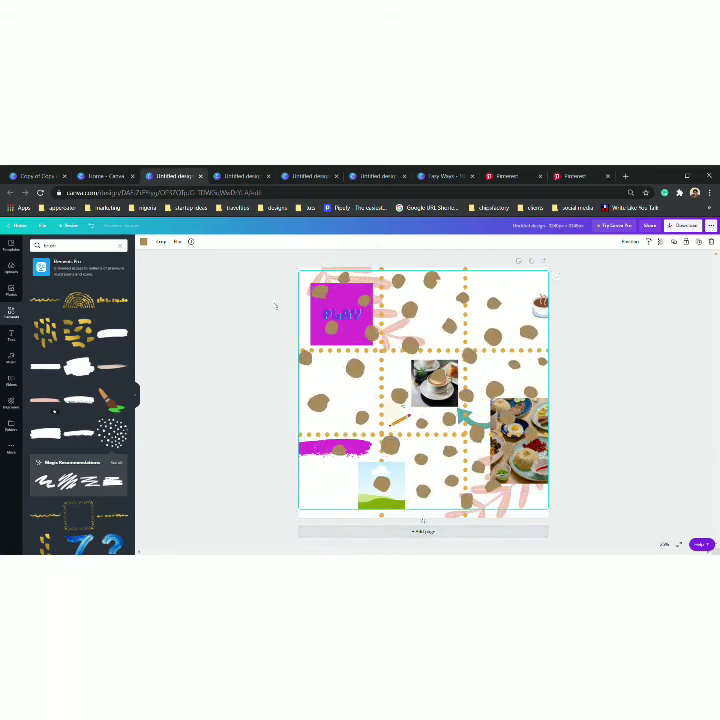
{"action": "left_click_drag", "start_coordinate": [300, 275], "coordinate": [307, 271]}
Send the dots pattern backward until it lies behind all other elements on the page.
{"action": "left_click", "coordinate": [630, 241]}
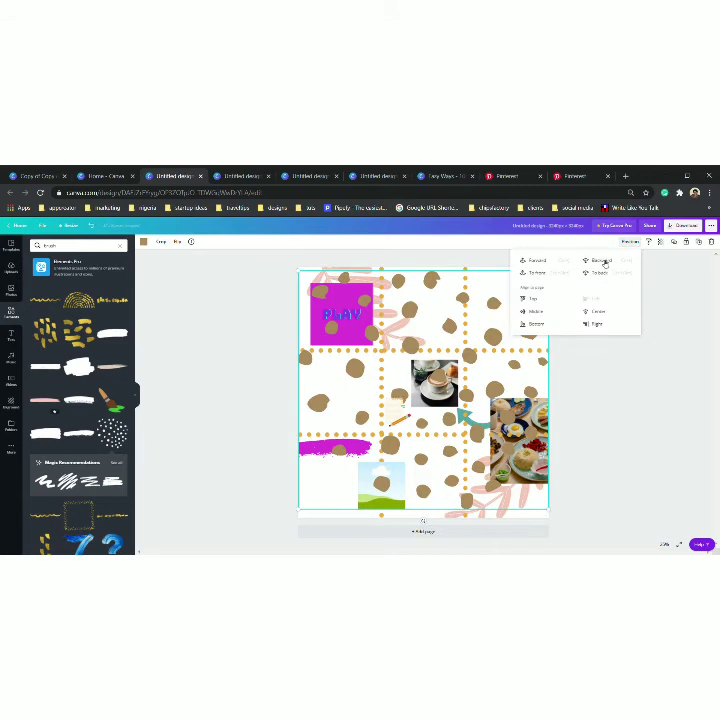
{"action": "left_click", "coordinate": [602, 261]}
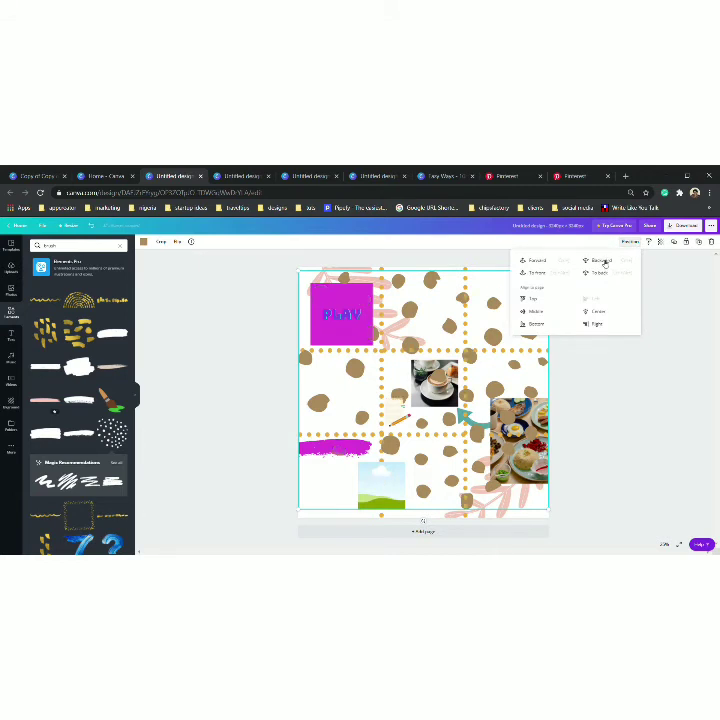
{"action": "left_click", "coordinate": [603, 262]}
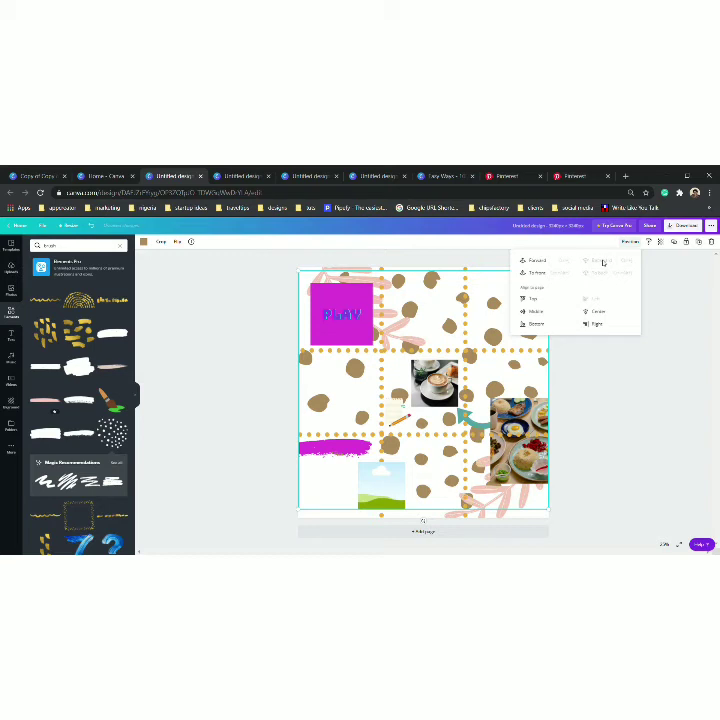
{"action": "left_click", "coordinate": [669, 306]}
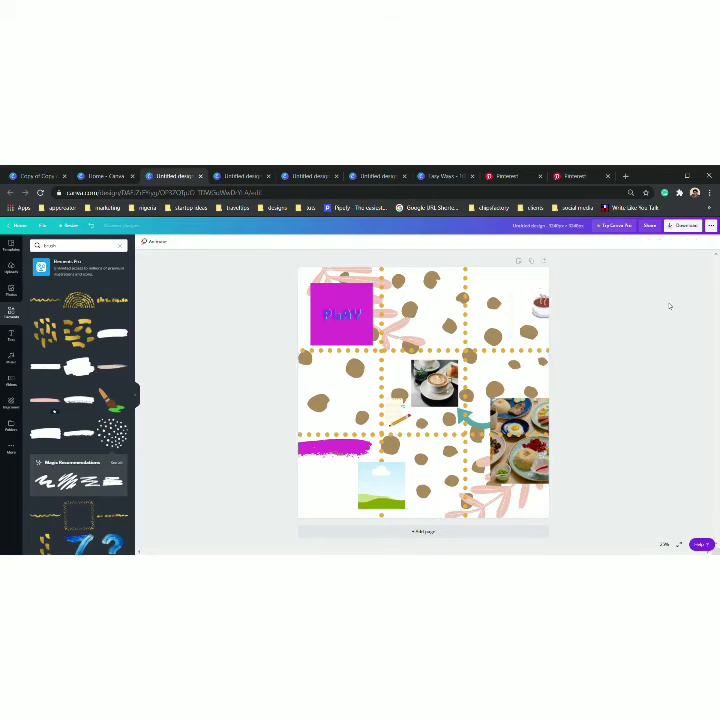
Recolour the background dots pattern, trying the grey-blue document colour before settling on the light grey one.
{"action": "left_click", "coordinate": [447, 323]}
{"action": "left_click", "coordinate": [143, 241]}
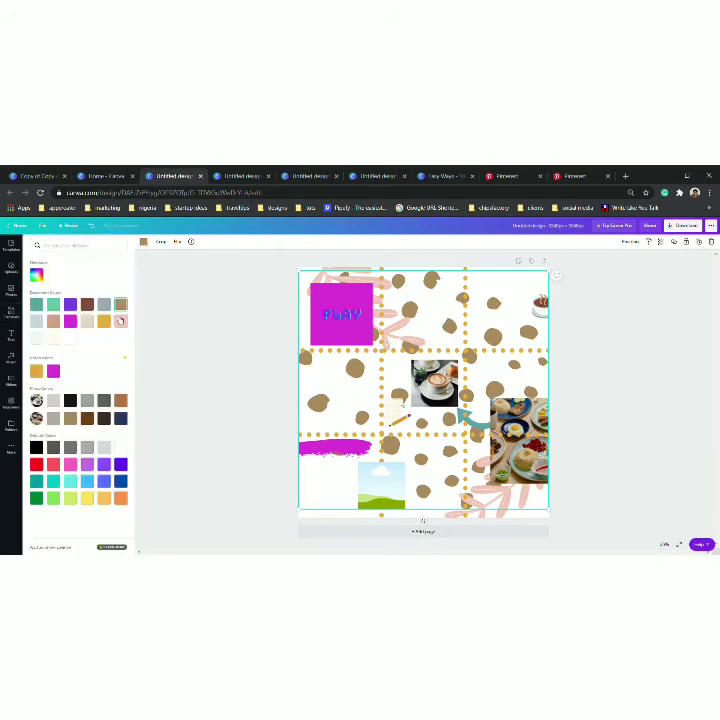
{"action": "left_click", "coordinate": [104, 305]}
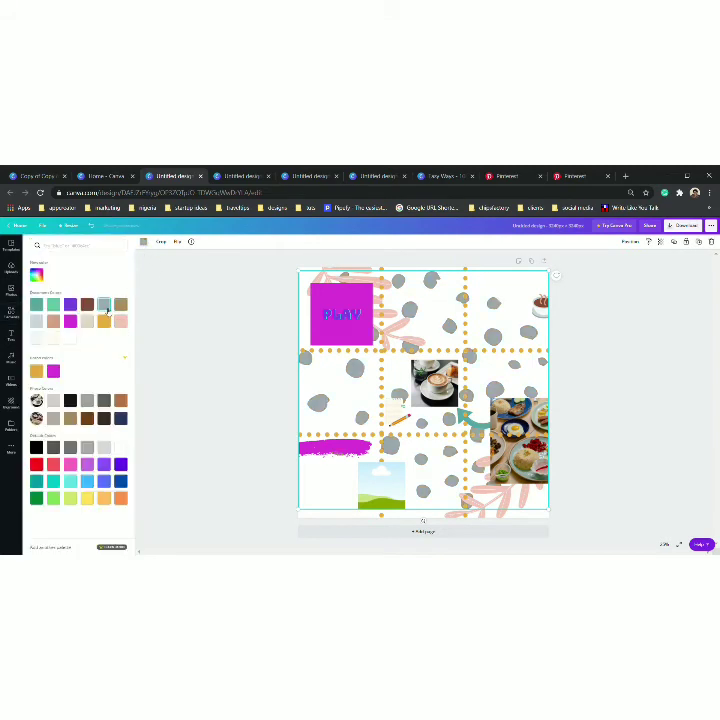
{"action": "left_click", "coordinate": [36, 321]}
{"action": "left_click", "coordinate": [233, 378]}
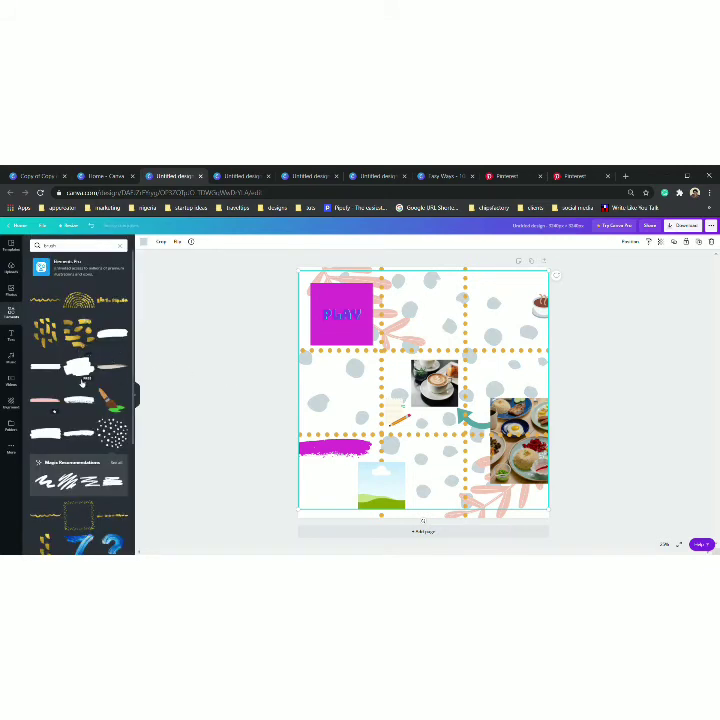
Search the elements library for triangle graphics instead of brush graphics.
{"action": "scroll", "coordinate": [82, 383], "scroll_direction": "down", "scroll_amount": 2}
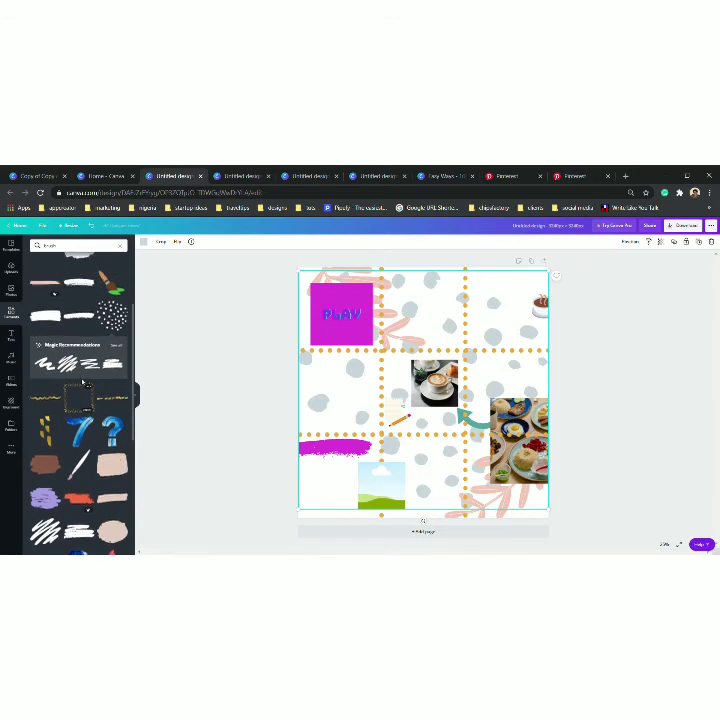
{"action": "scroll", "coordinate": [83, 383], "scroll_direction": "up", "scroll_amount": 5}
{"action": "left_click", "coordinate": [121, 246]}
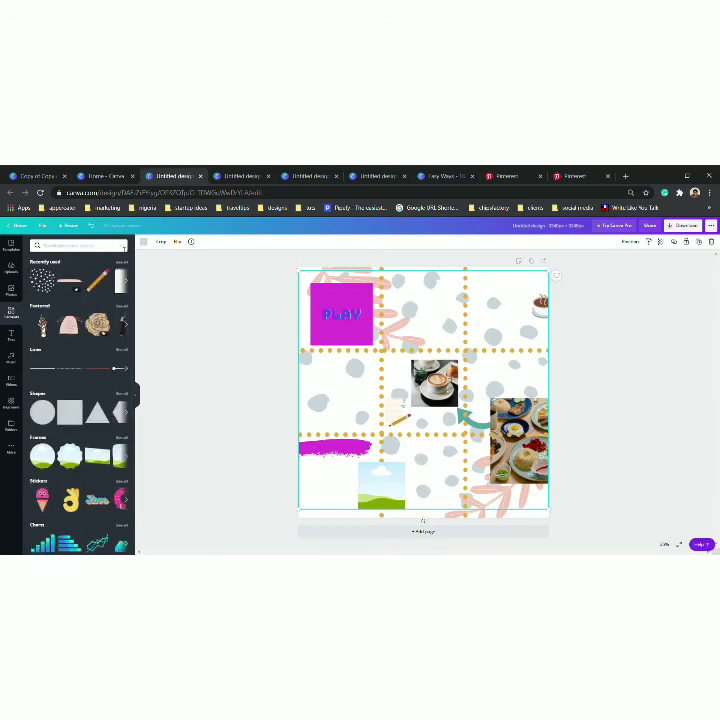
{"action": "type", "text": "ve"}
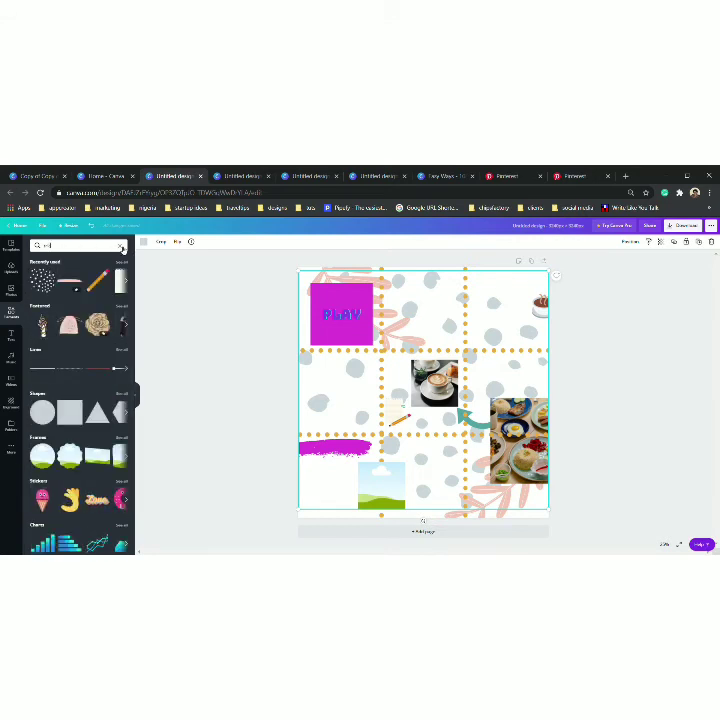
{"action": "type", "text": "get"}
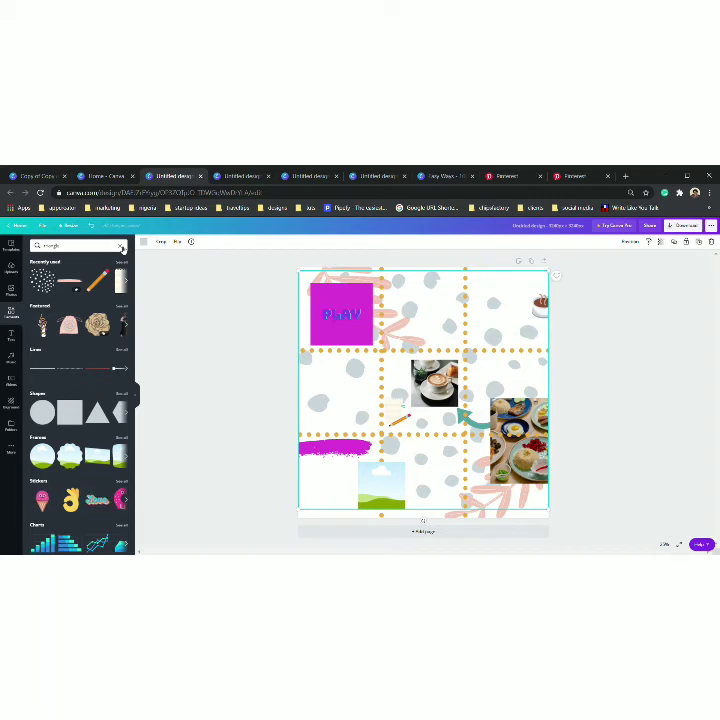
{"action": "key", "text": "Return"}
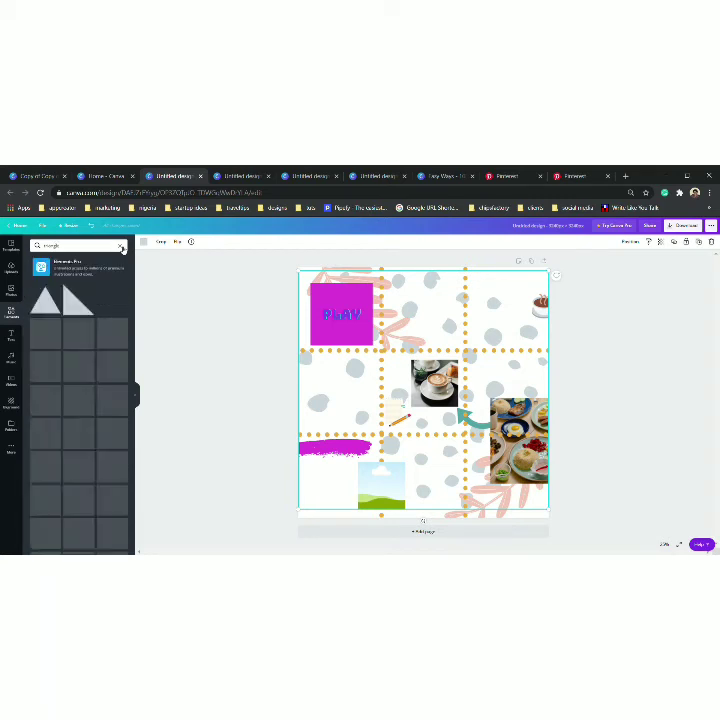
Add the multicoloured hexagon cluster graphic, shrink it slightly and place it half off the page at the middle-left cell's outer edge.
{"action": "scroll", "coordinate": [97, 341], "scroll_direction": "down", "scroll_amount": 1}
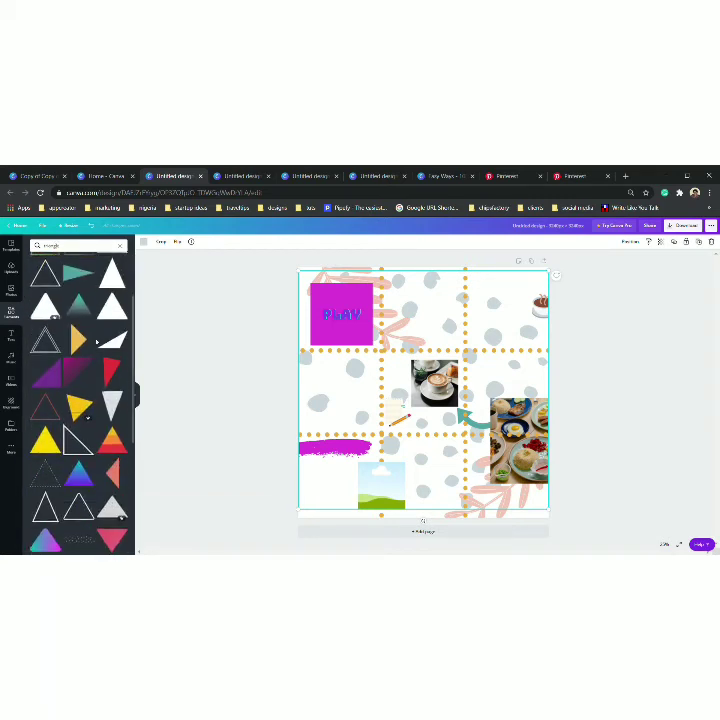
{"action": "scroll", "coordinate": [97, 341], "scroll_direction": "down", "scroll_amount": 4}
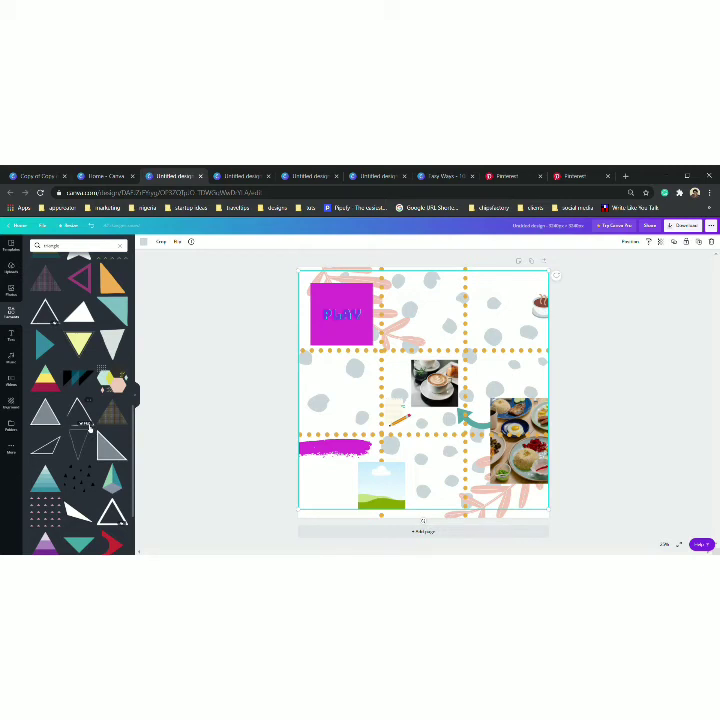
{"action": "left_click", "coordinate": [109, 379]}
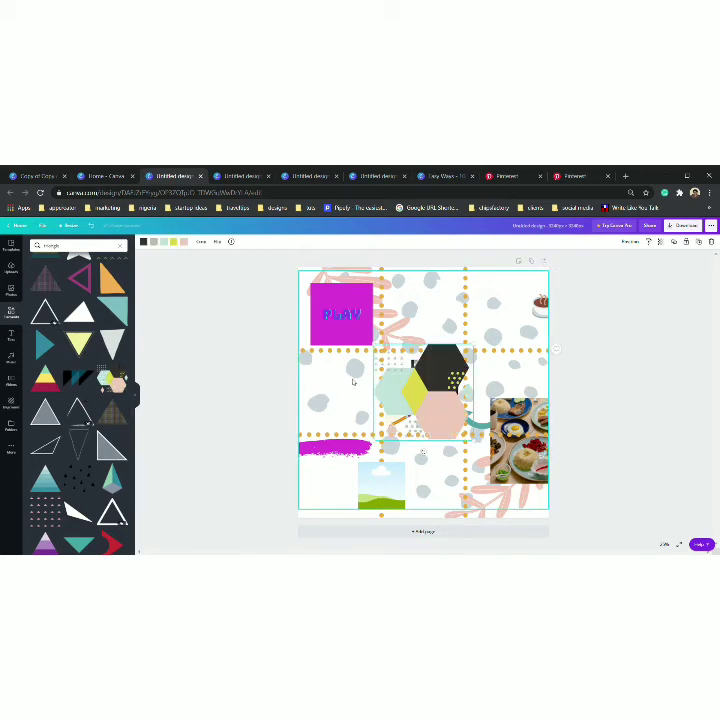
{"action": "left_click_drag", "start_coordinate": [377, 347], "coordinate": [268, 327]}
{"action": "mouse_move", "coordinate": [326, 380]}
{"action": "left_mouse_down"}
{"action": "mouse_move", "coordinate": [321, 407]}
{"action": "mouse_move", "coordinate": [315, 382]}
{"action": "mouse_move", "coordinate": [328, 387]}
{"action": "left_mouse_up"}
Send the hexagon graphic backward beneath the other elements, and send the grey dots pattern behind it.
{"action": "left_click", "coordinate": [636, 242]}
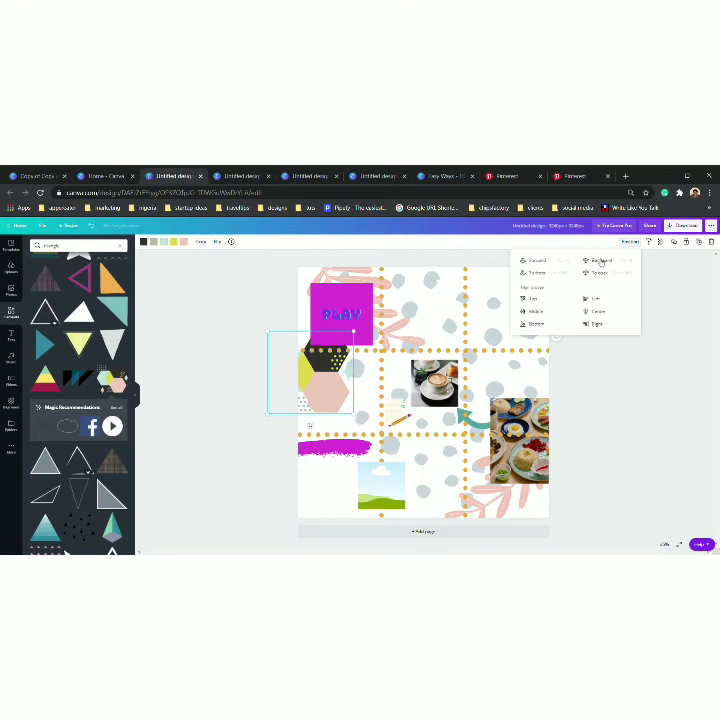
{"action": "left_click", "coordinate": [601, 261]}
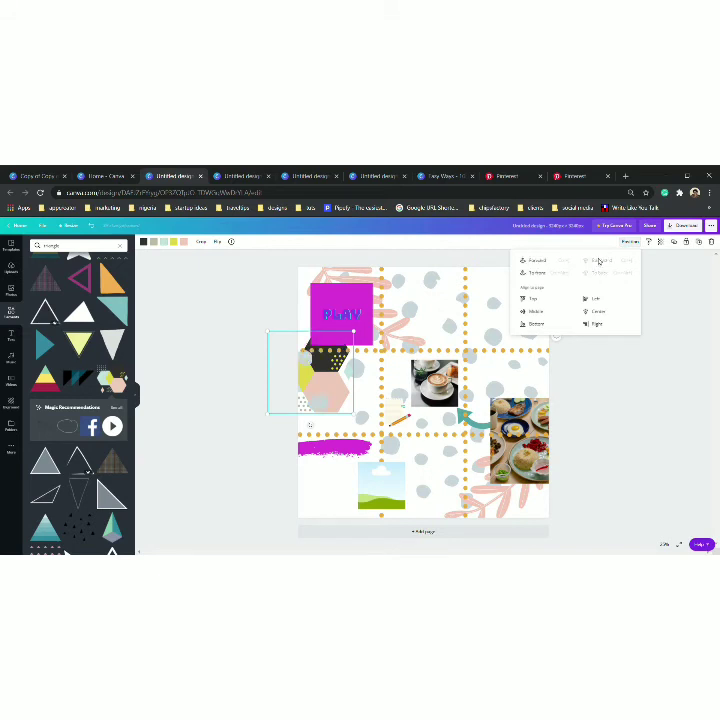
{"action": "left_click", "coordinate": [621, 392]}
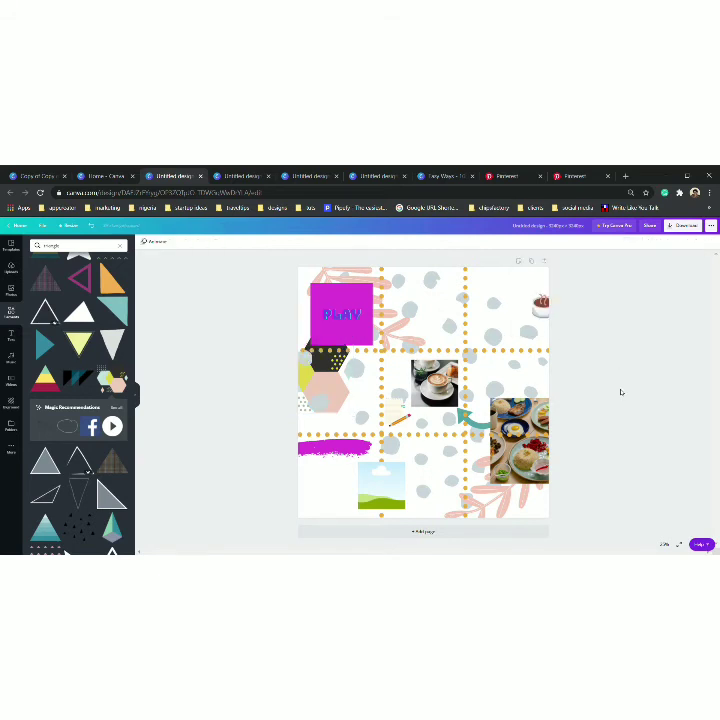
{"action": "left_click", "coordinate": [329, 390]}
{"action": "left_click", "coordinate": [631, 243]}
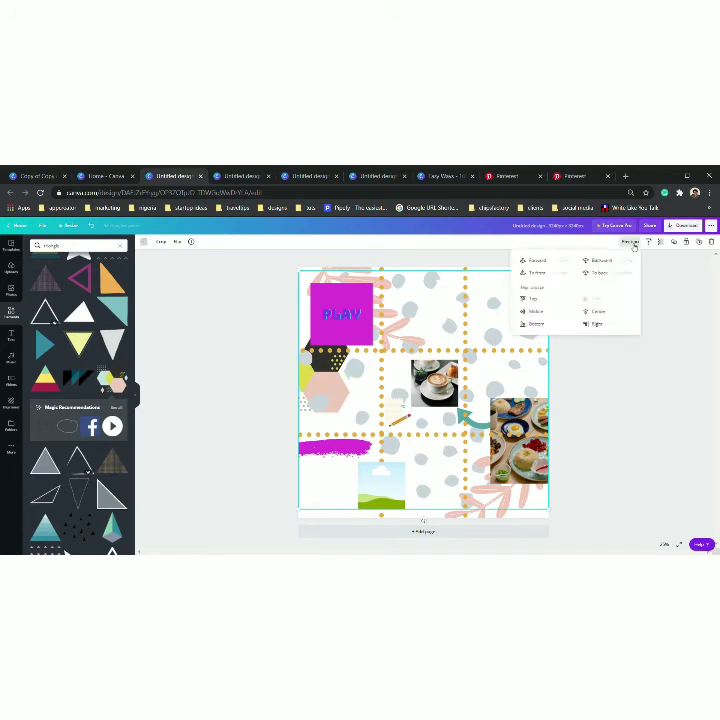
{"action": "left_click", "coordinate": [596, 366]}
{"action": "left_click", "coordinate": [394, 308]}
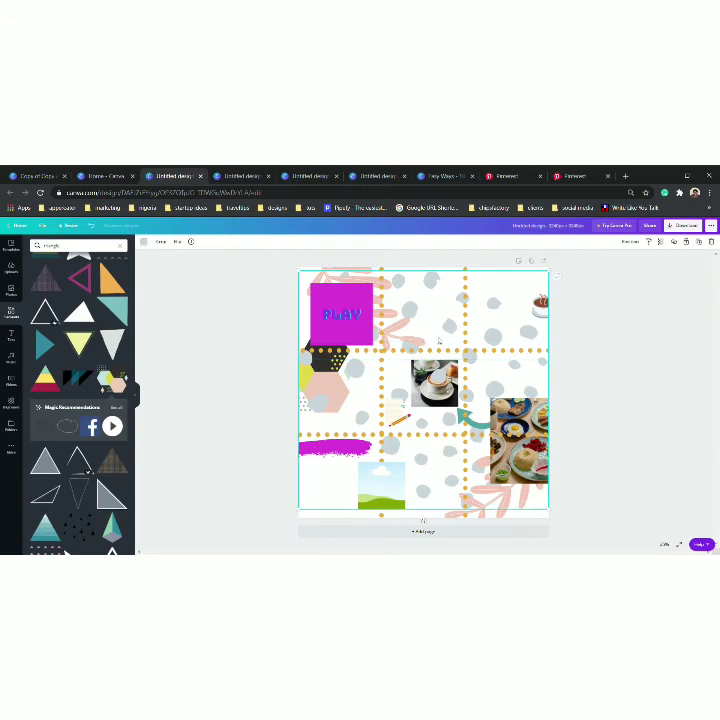
{"action": "left_click", "coordinate": [630, 243]}
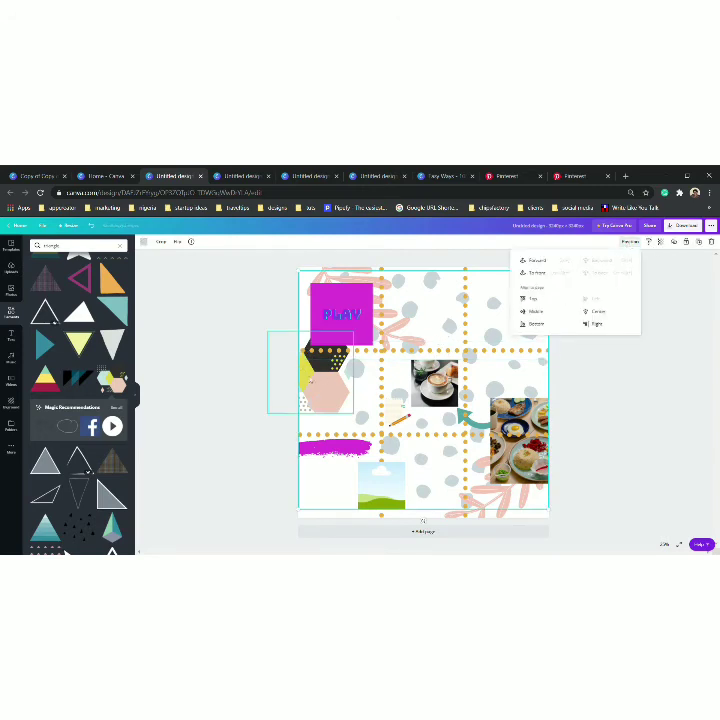
Delete the hexagon graphic from the middle-left cell.
{"action": "left_click", "coordinate": [310, 381]}
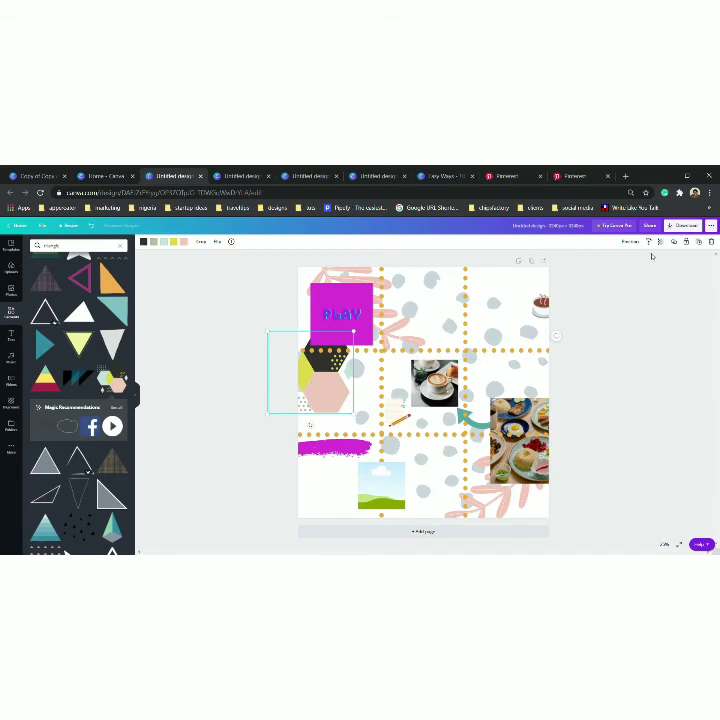
{"action": "left_click", "coordinate": [711, 242]}
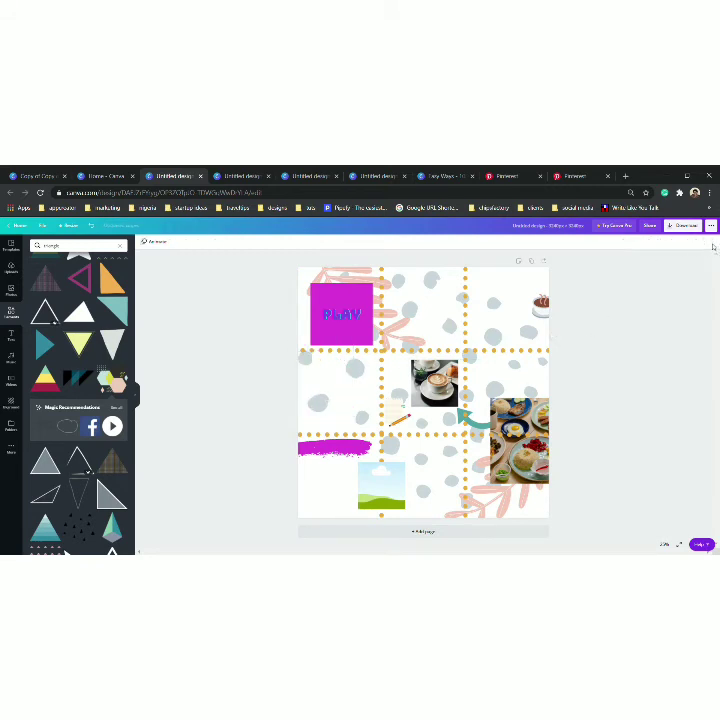
Recolour the leaf branch in the bottom-right cell with the salmon document colour.
{"action": "left_click", "coordinate": [550, 518]}
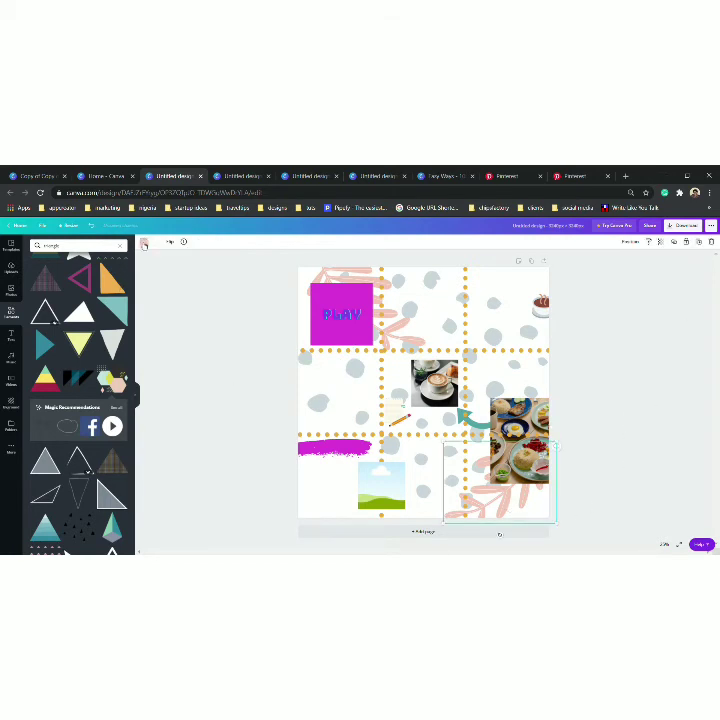
{"action": "left_click", "coordinate": [144, 242]}
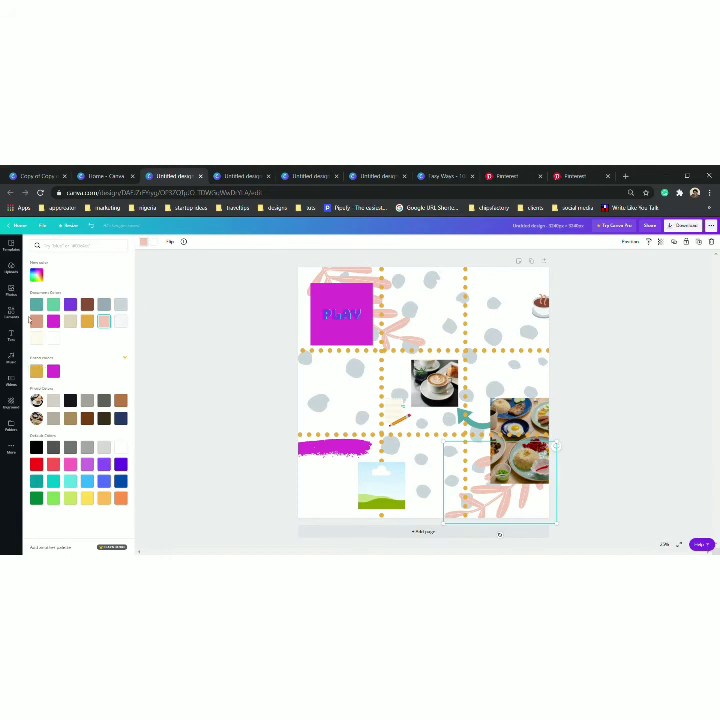
{"action": "left_click", "coordinate": [36, 322]}
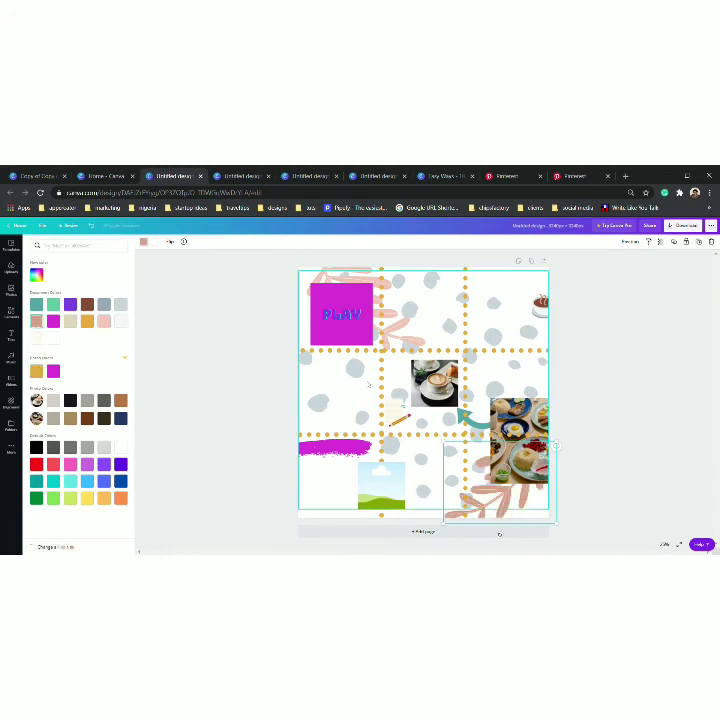
Recolour both the top-left and the bottom-right leaf branches with the reddish-brown photo colour.
{"action": "left_click", "coordinate": [396, 341]}
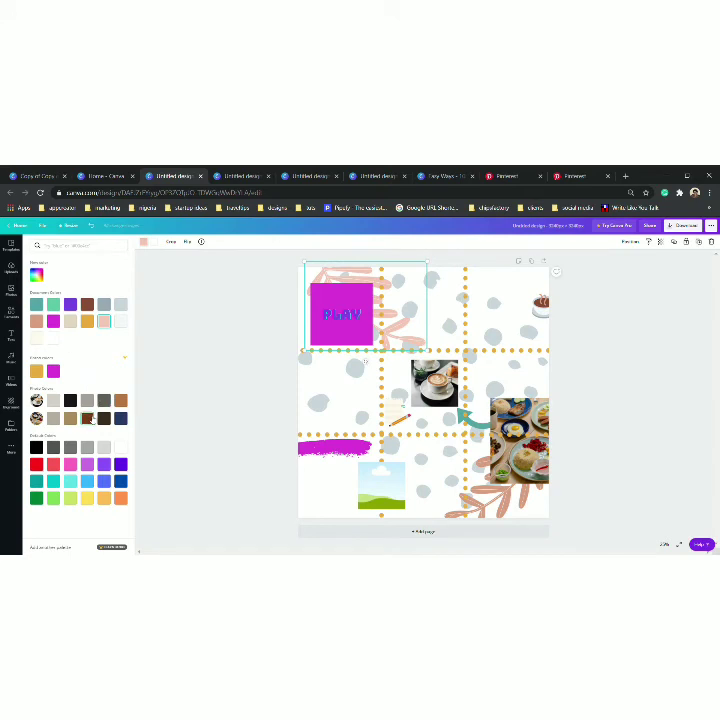
{"action": "left_click", "coordinate": [89, 419]}
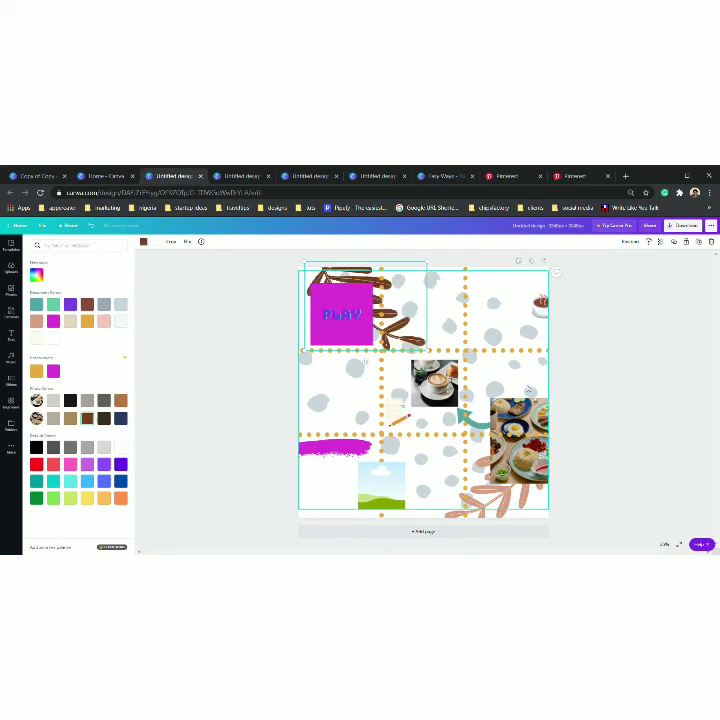
{"action": "left_click", "coordinate": [485, 480]}
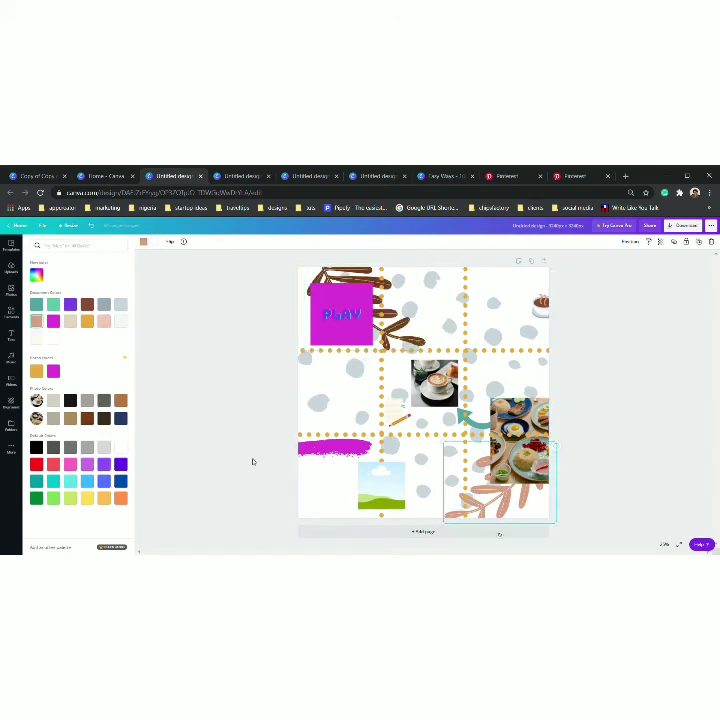
{"action": "left_click", "coordinate": [88, 420]}
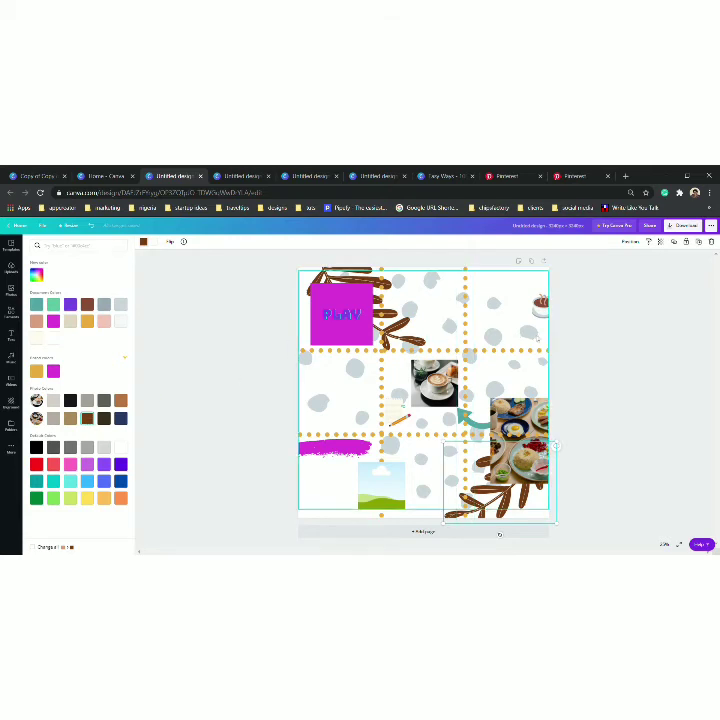
{"action": "left_click", "coordinate": [597, 351]}
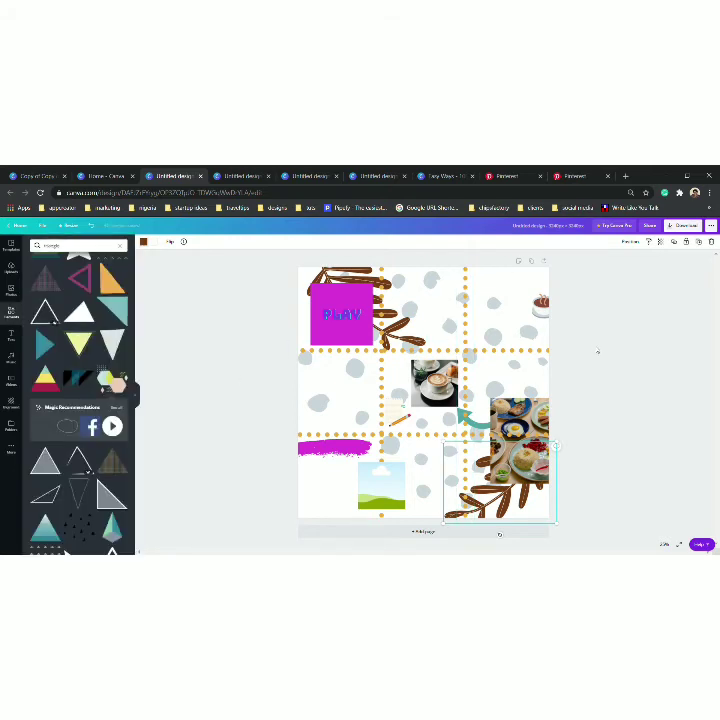
Fill the empty photo frame in the bottom row with the close-up coffee beans photo.
{"action": "left_click", "coordinate": [475, 352]}
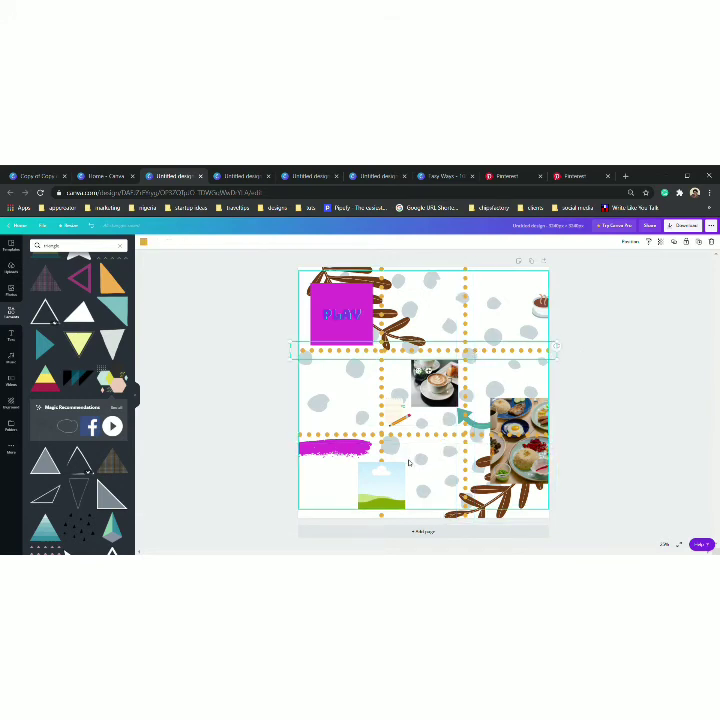
{"action": "left_click", "coordinate": [270, 422]}
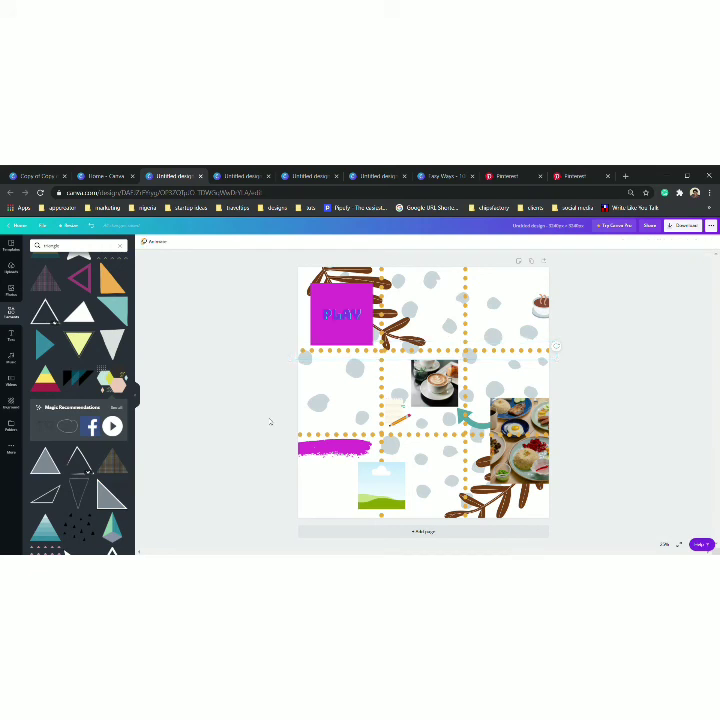
{"action": "left_click", "coordinate": [11, 290]}
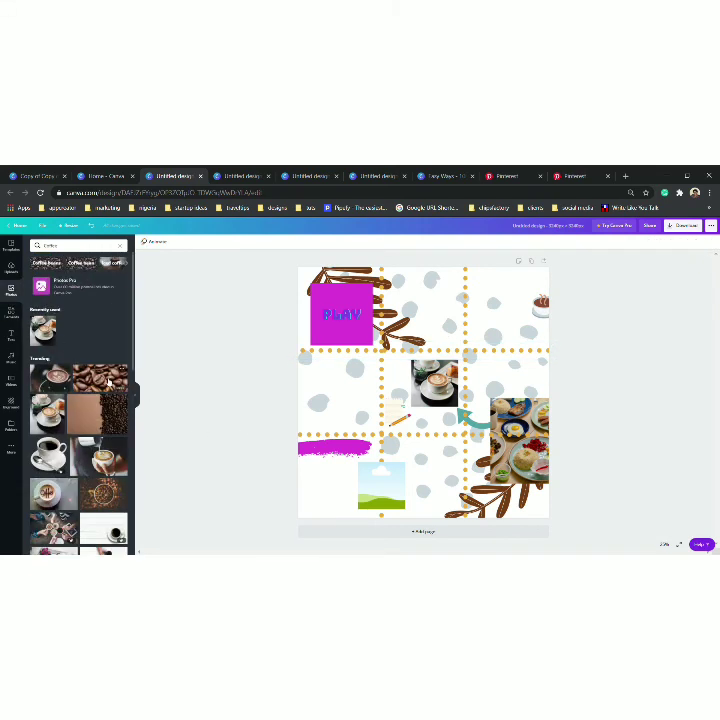
{"action": "left_click_drag", "start_coordinate": [98, 378], "coordinate": [392, 484]}
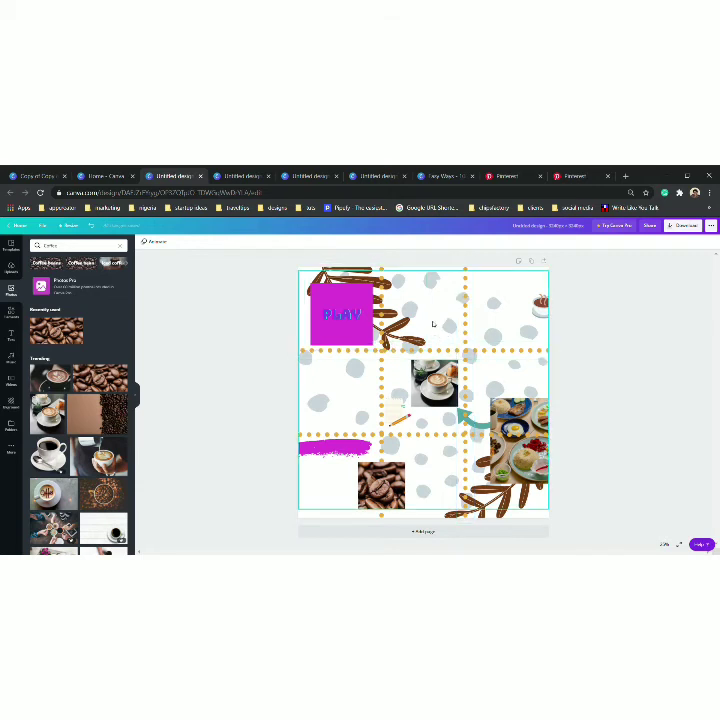
Shrink the dots pattern into the bottom-right cell and move that cell's leaf branch up across the right column's top and middle cells.
{"action": "left_click", "coordinate": [433, 324]}
{"action": "left_click_drag", "start_coordinate": [299, 271], "coordinate": [488, 320]}
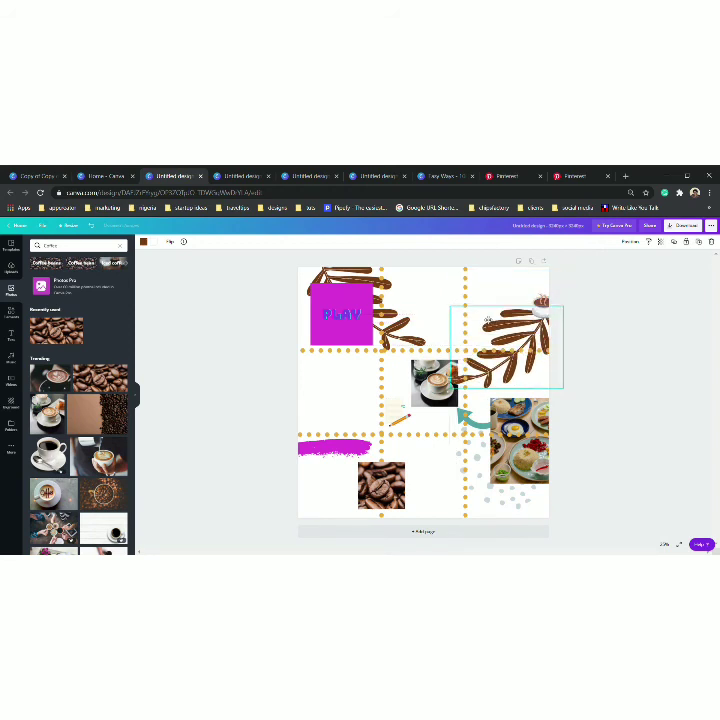
{"action": "left_click", "coordinate": [603, 387]}
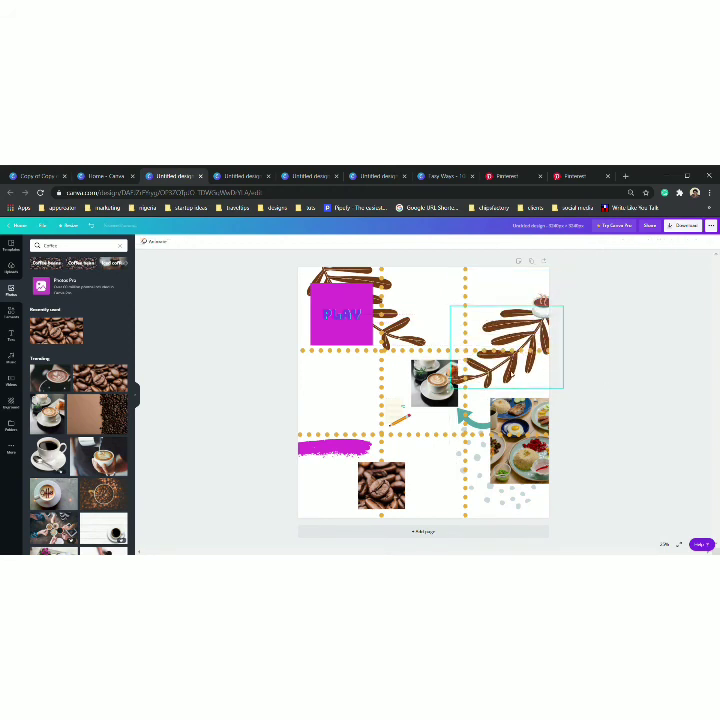
{"action": "left_click", "coordinate": [505, 385]}
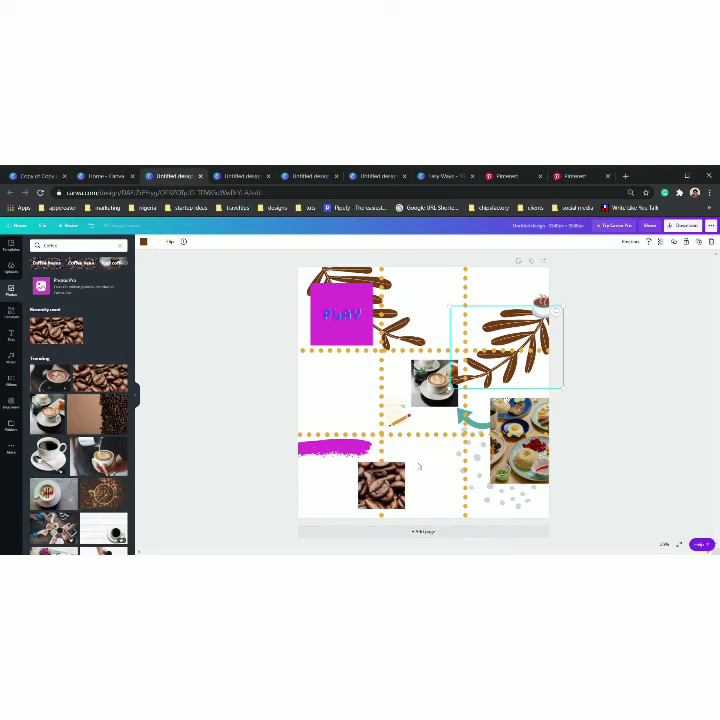
{"action": "left_click", "coordinate": [424, 464]}
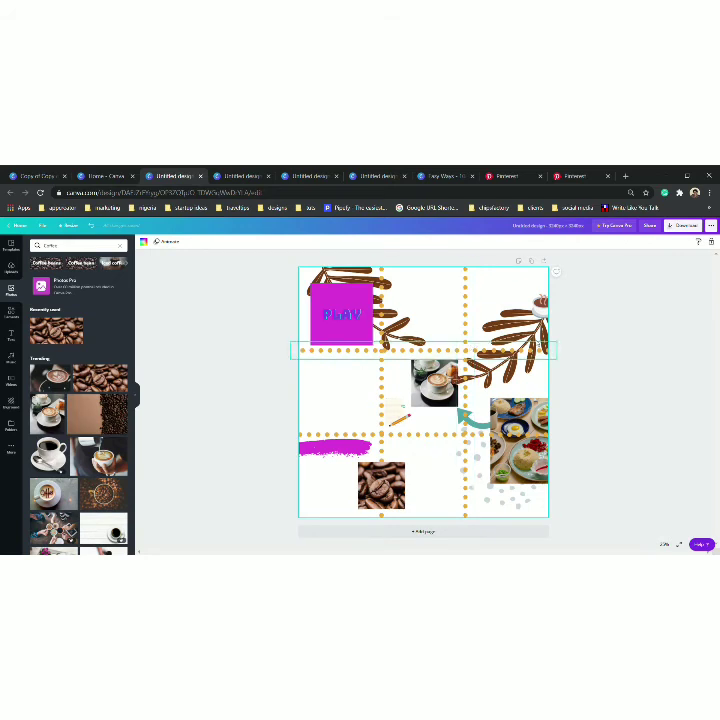
Delete the four dotted guide lines, both vertical and both horizontal, that divide the puzzle canvas into cells.
{"action": "left_click", "coordinate": [467, 298]}
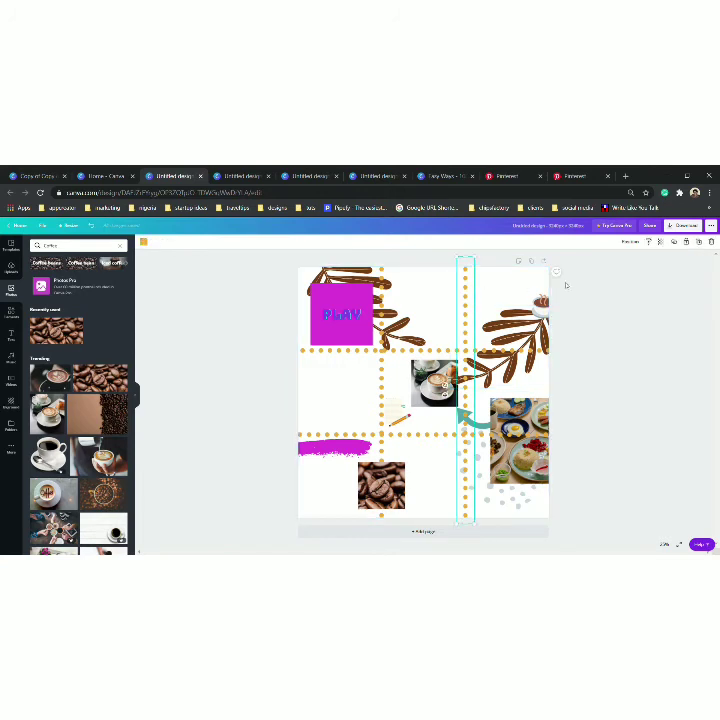
{"action": "left_click", "coordinate": [711, 241]}
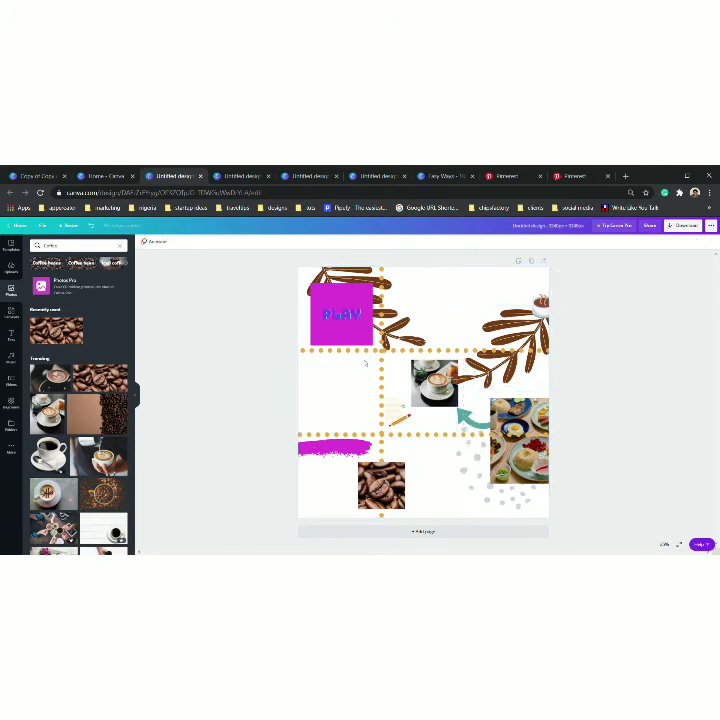
{"action": "left_click", "coordinate": [366, 351]}
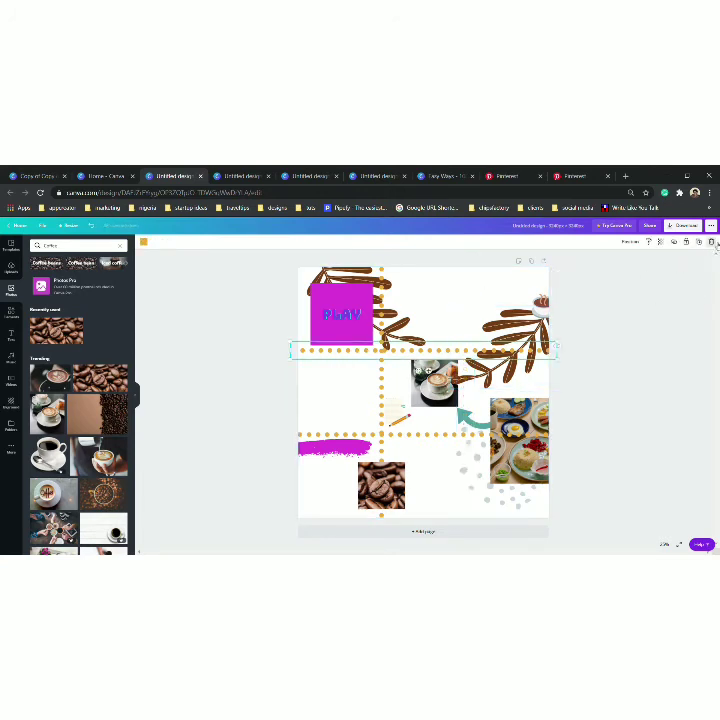
{"action": "left_click", "coordinate": [711, 241]}
{"action": "left_click", "coordinate": [381, 390]}
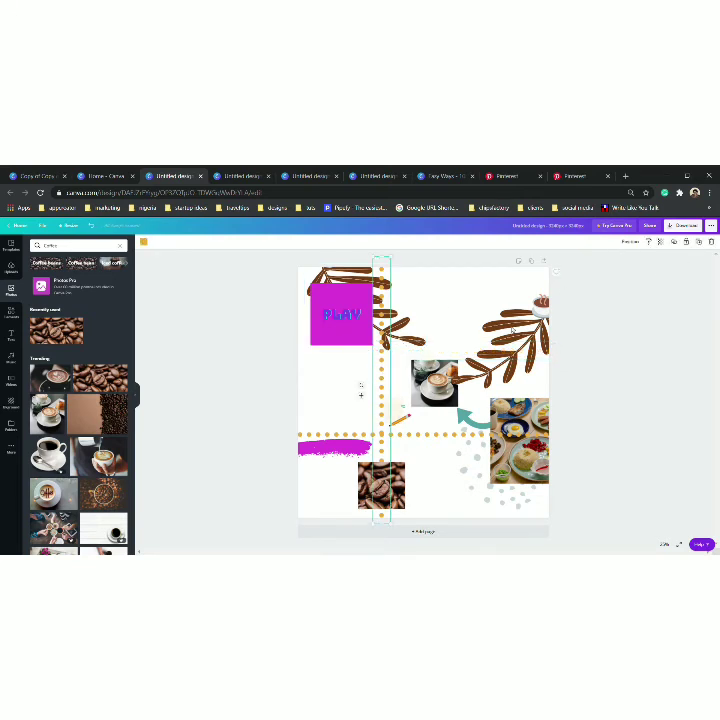
{"action": "left_click", "coordinate": [711, 241]}
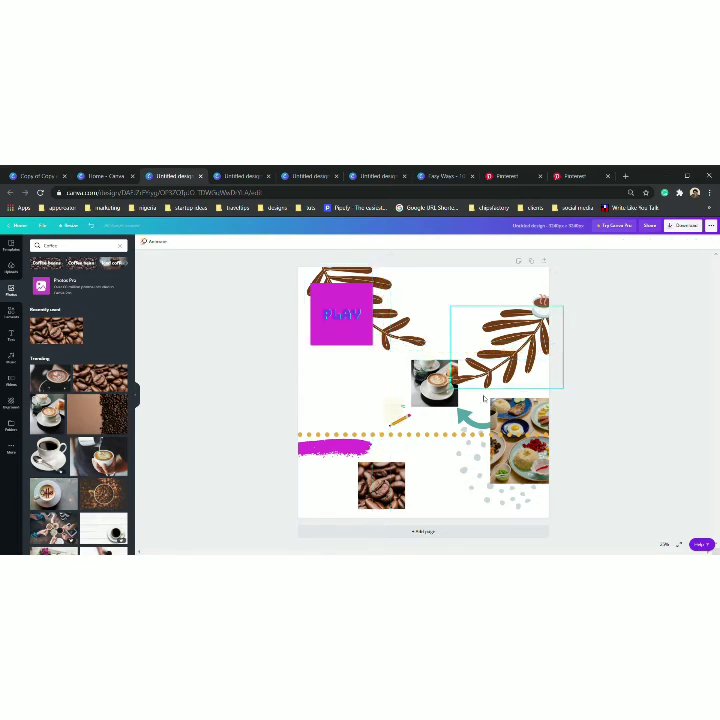
{"action": "left_click", "coordinate": [424, 437]}
{"action": "left_click", "coordinate": [711, 241]}
{"action": "left_click", "coordinate": [505, 345]}
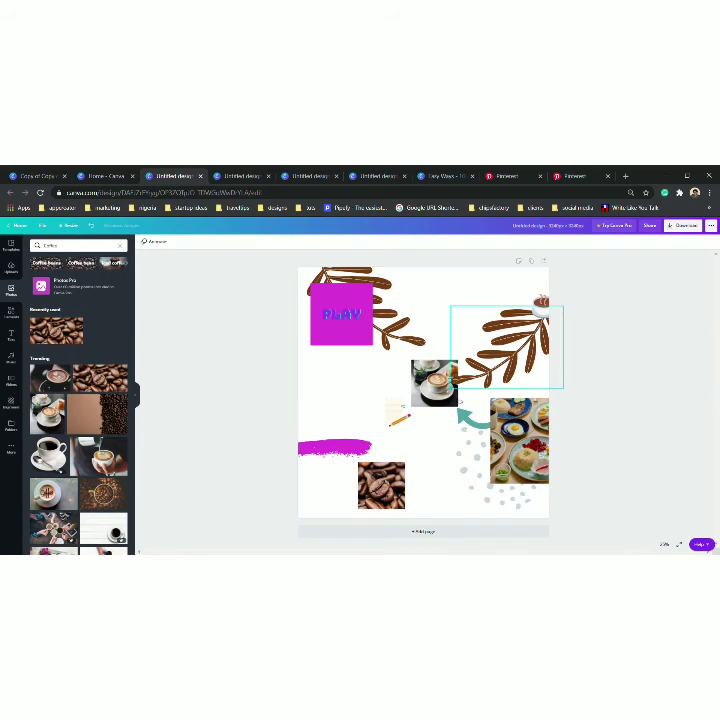
{"action": "left_click", "coordinate": [602, 414]}
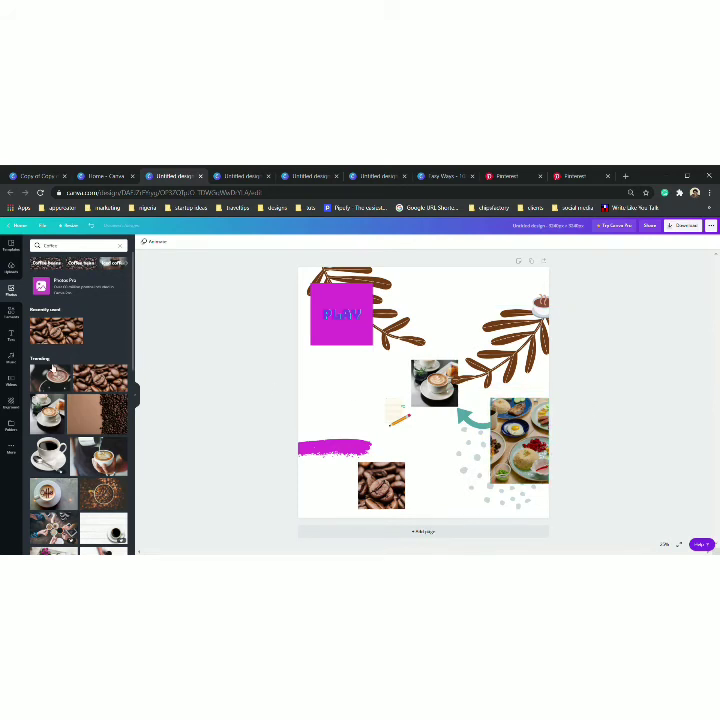
Duplicate the coffee beans photo, enlarge the copy, place it in the middle row's left cell and narrow it to nearly square.
{"action": "left_click", "coordinate": [382, 488]}
{"action": "left_click", "coordinate": [699, 243]}
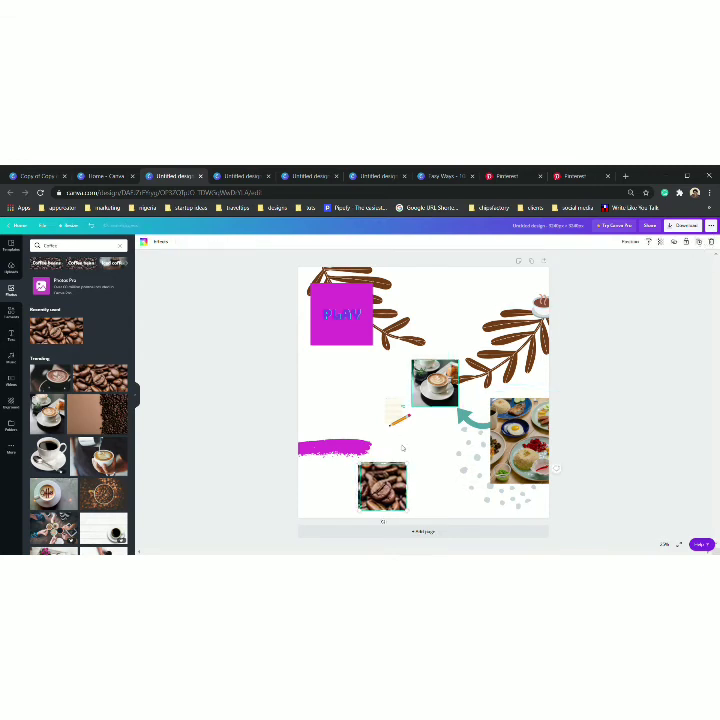
{"action": "left_click_drag", "start_coordinate": [388, 511], "coordinate": [362, 438]}
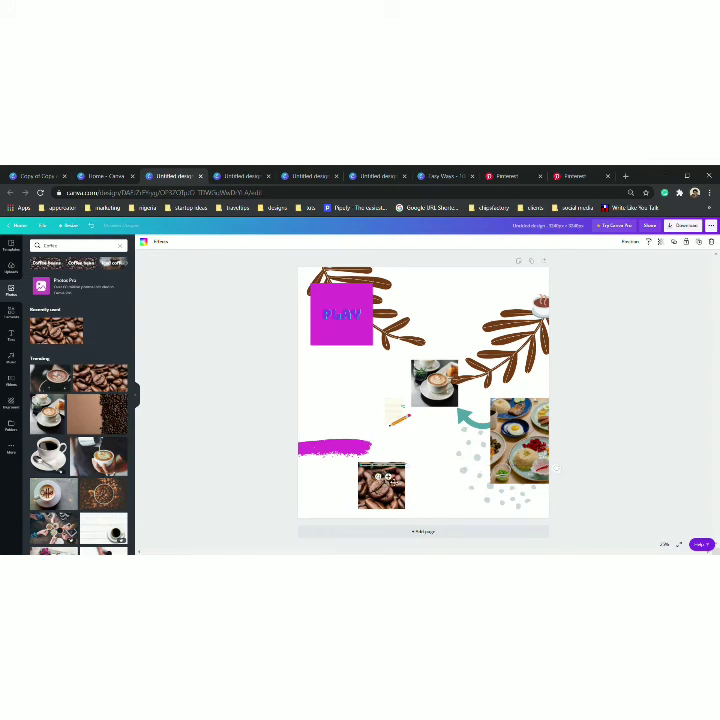
{"action": "mouse_move", "coordinate": [388, 477]}
{"action": "left_mouse_down"}
{"action": "mouse_move", "coordinate": [341, 411]}
{"action": "mouse_move", "coordinate": [389, 457]}
{"action": "left_mouse_up"}
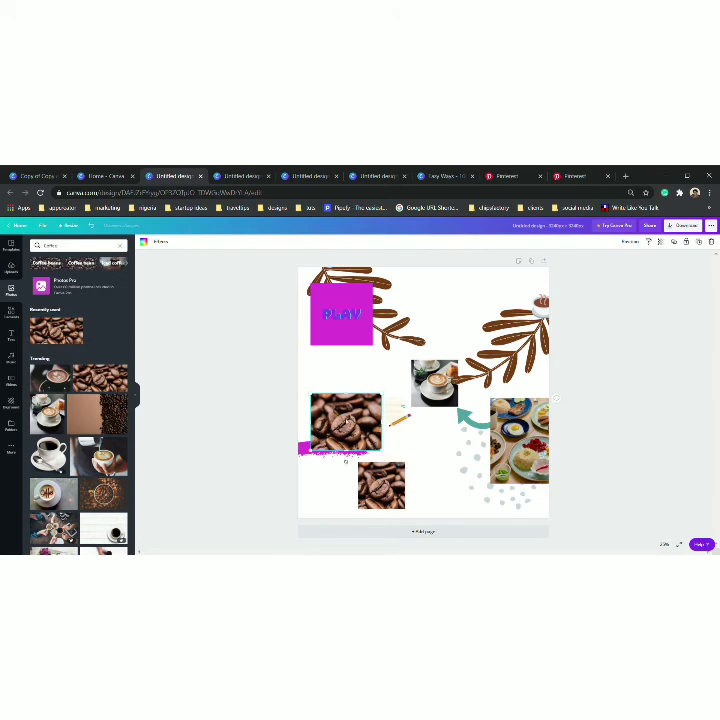
{"action": "left_click_drag", "start_coordinate": [345, 420], "coordinate": [341, 396]}
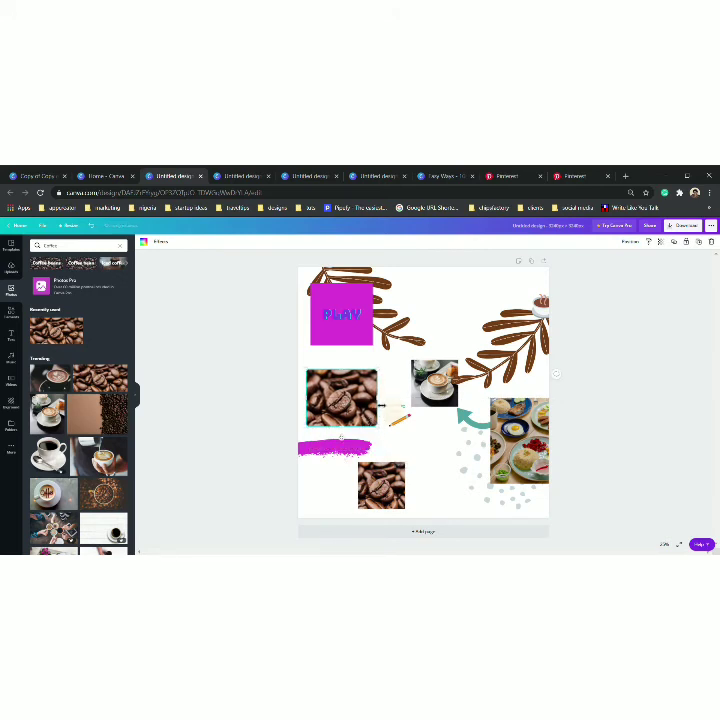
{"action": "left_click_drag", "start_coordinate": [381, 410], "coordinate": [376, 406]}
Duplicate the food plates photo and place the copy across the top row's middle and right cells, running past the canvas's upper edge.
{"action": "left_click", "coordinate": [519, 440]}
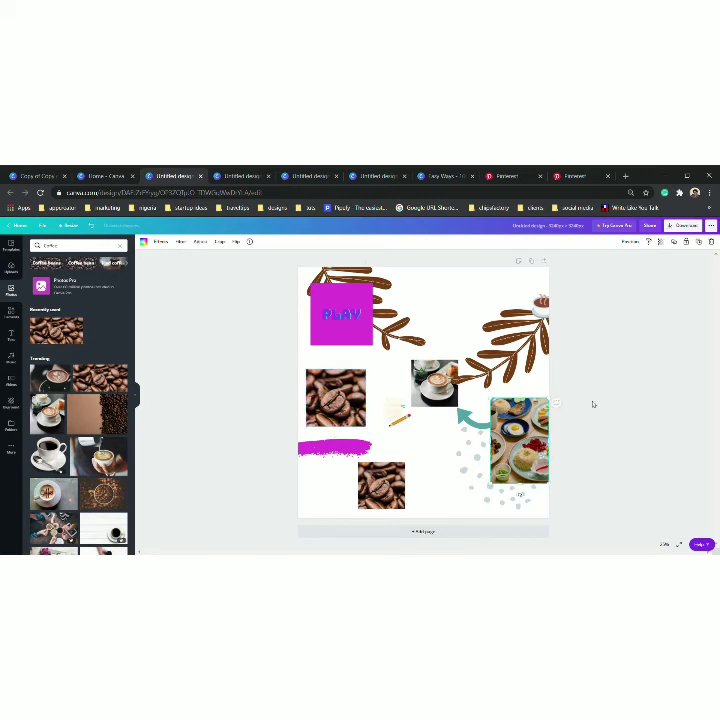
{"action": "left_click", "coordinate": [699, 242]}
{"action": "left_click_drag", "start_coordinate": [538, 447], "coordinate": [468, 284]}
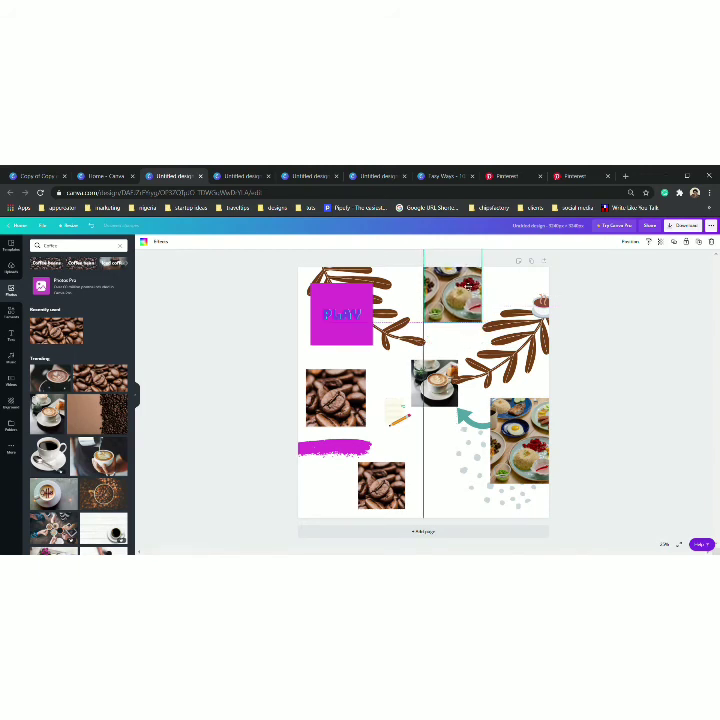
Duplicate the grey dots pattern, place the copy across the middle row's left and middle cells, and send it behind the other elements.
{"action": "left_click", "coordinate": [483, 490]}
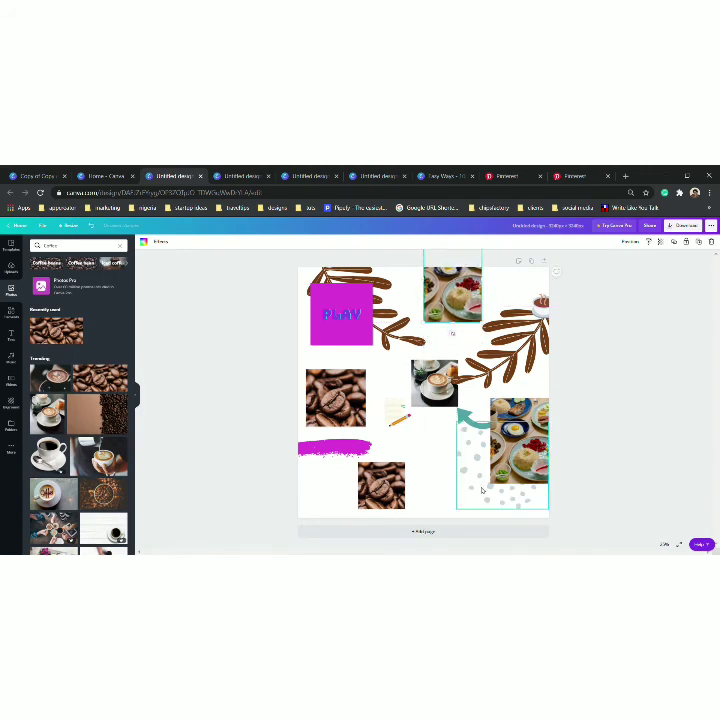
{"action": "left_click", "coordinate": [701, 244]}
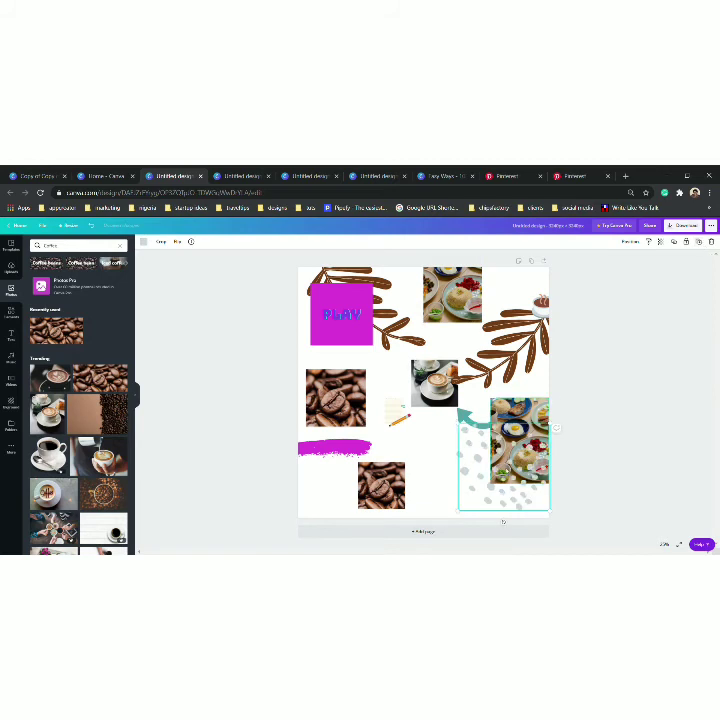
{"action": "left_click_drag", "start_coordinate": [485, 489], "coordinate": [361, 424]}
{"action": "left_click", "coordinate": [630, 243]}
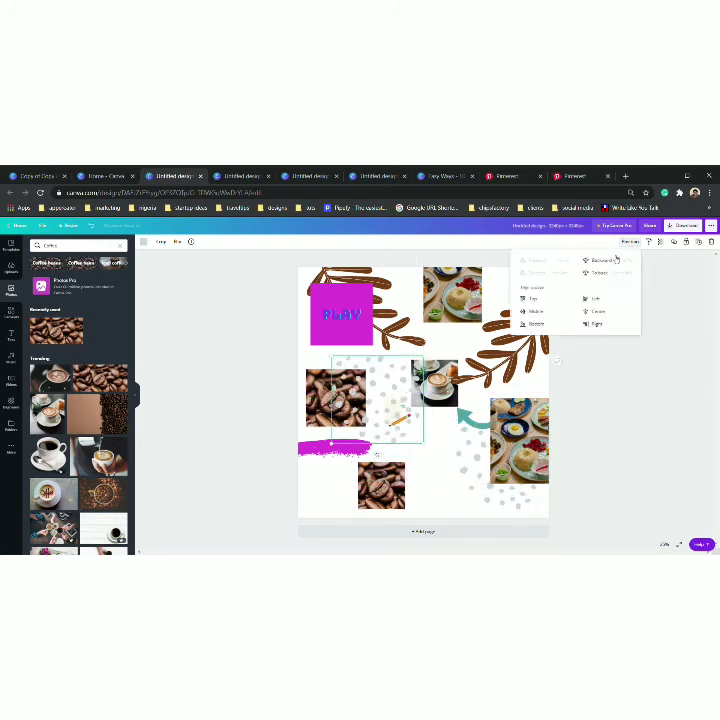
{"action": "left_click", "coordinate": [609, 263]}
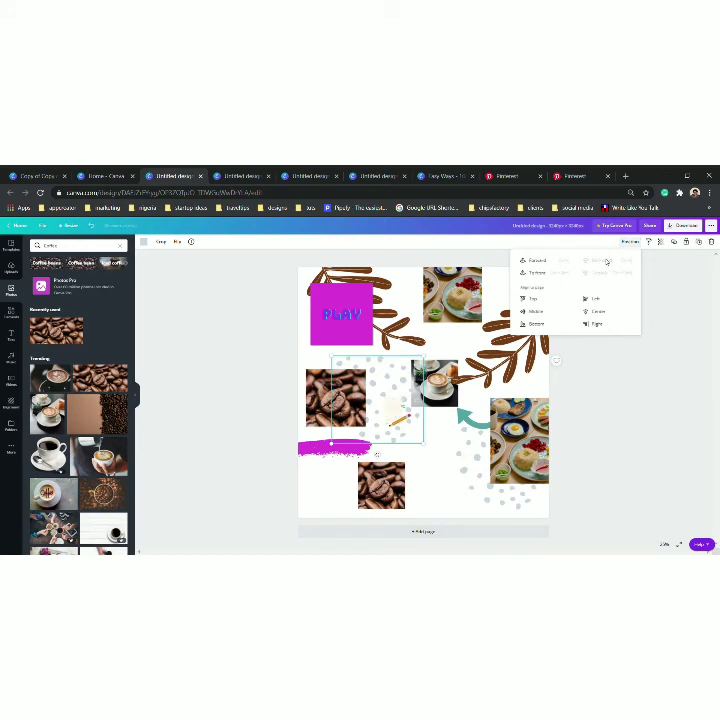
{"action": "left_click", "coordinate": [647, 411]}
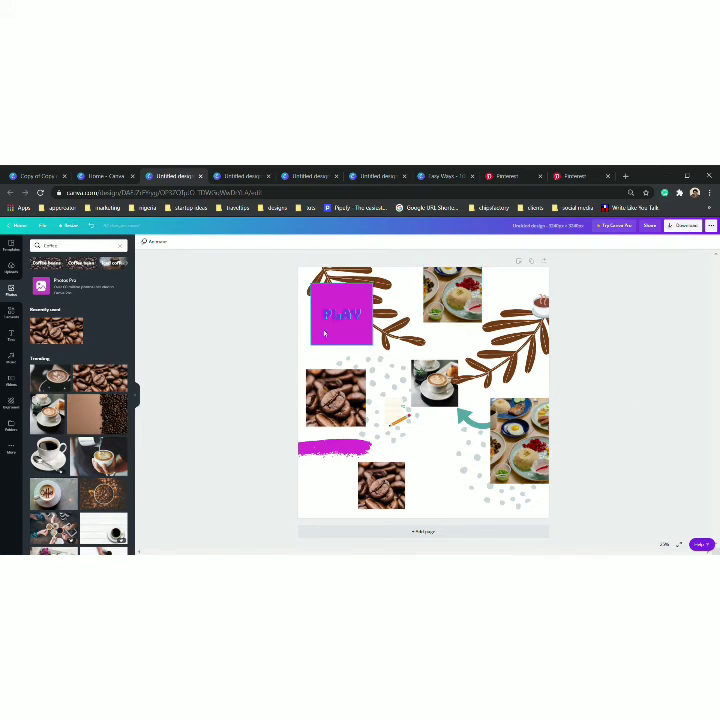
Open the pinetools.com website in a new browser tab.
{"action": "left_click", "coordinate": [625, 176]}
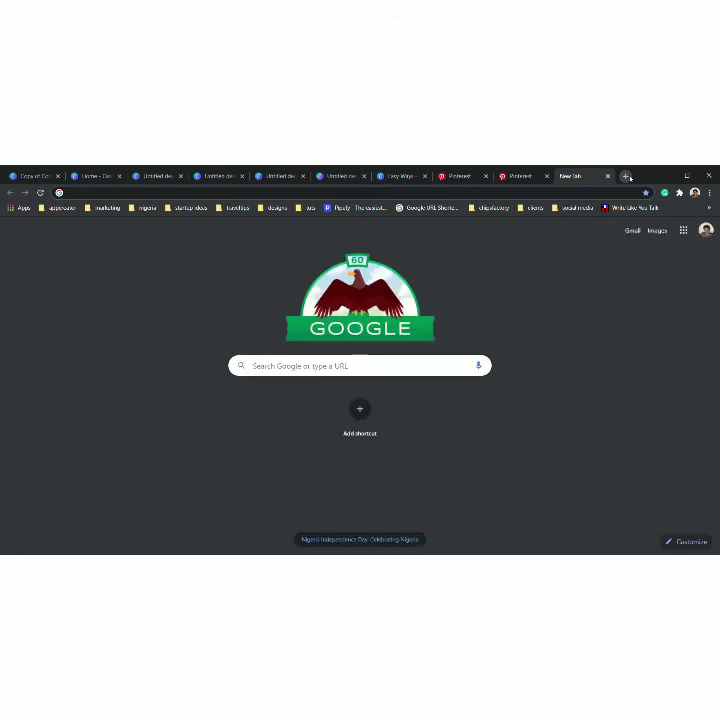
{"action": "type", "text": "pine"}
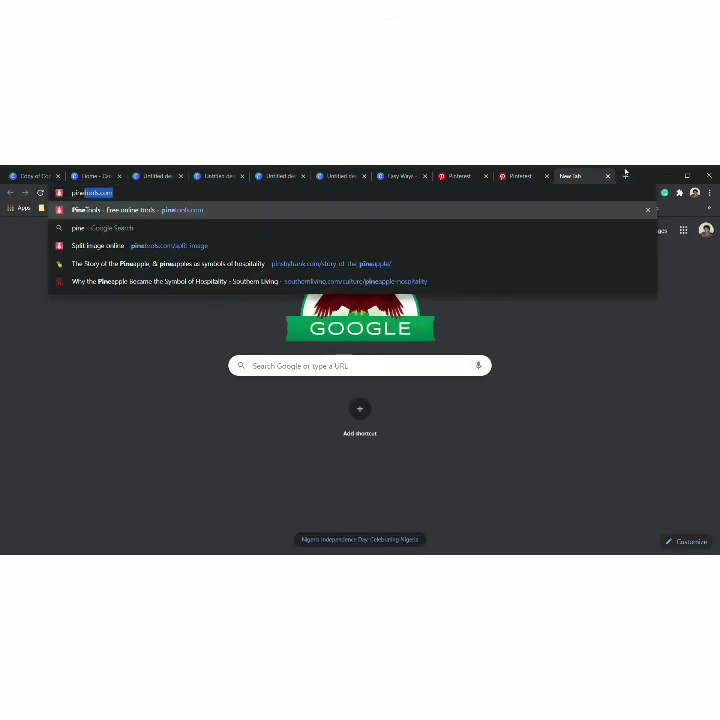
{"action": "left_click", "coordinate": [447, 213]}
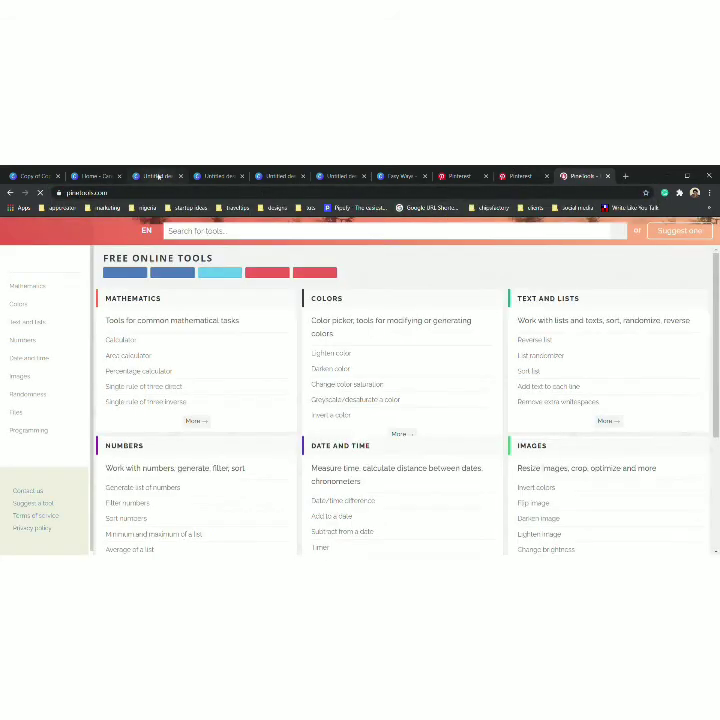
Return to the Canva puzzle design, download it as a PNG and dismiss the scheduling offer to continue editing.
{"action": "left_click", "coordinate": [160, 177]}
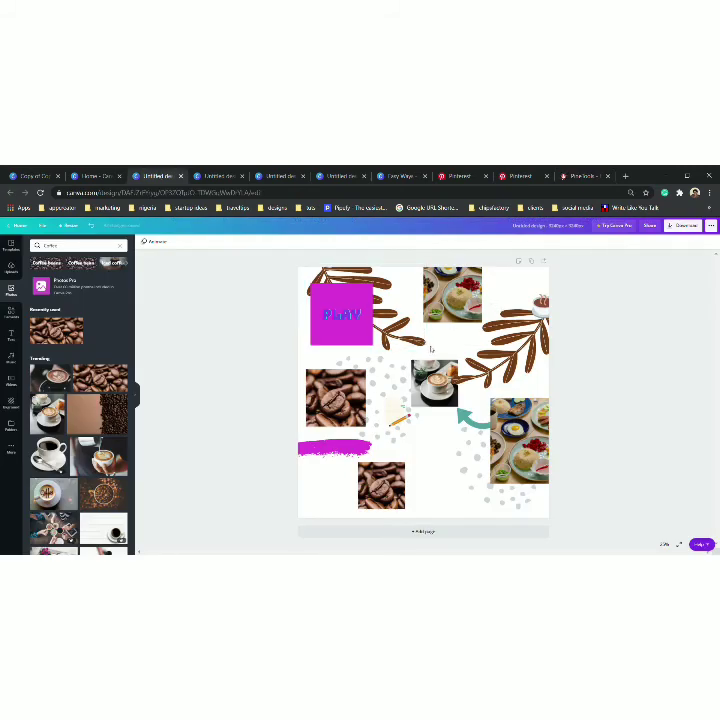
{"action": "left_click", "coordinate": [685, 225]}
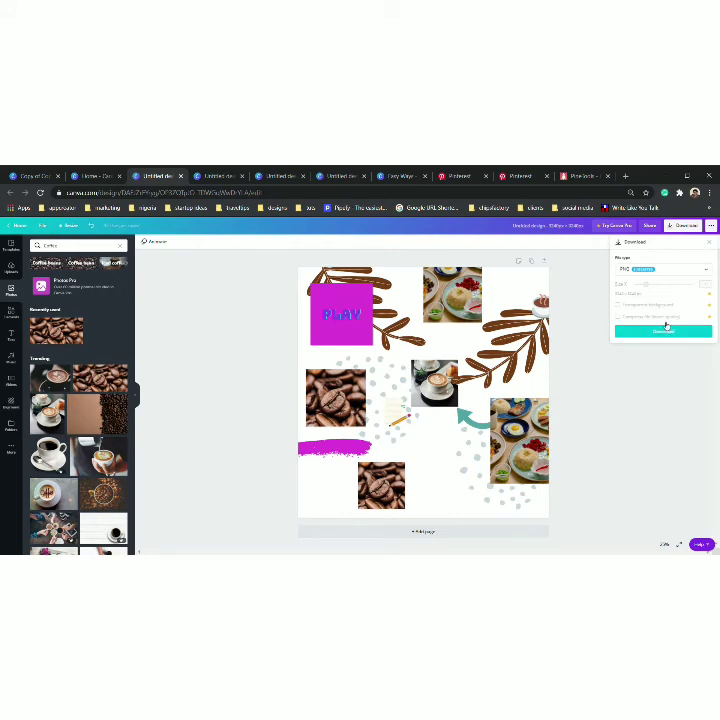
{"action": "left_click", "coordinate": [665, 331]}
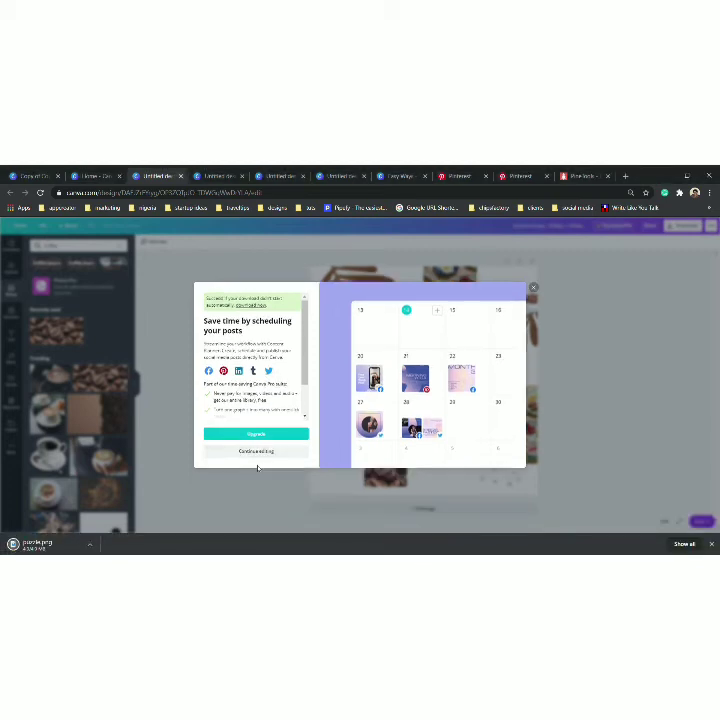
{"action": "left_click", "coordinate": [257, 451]}
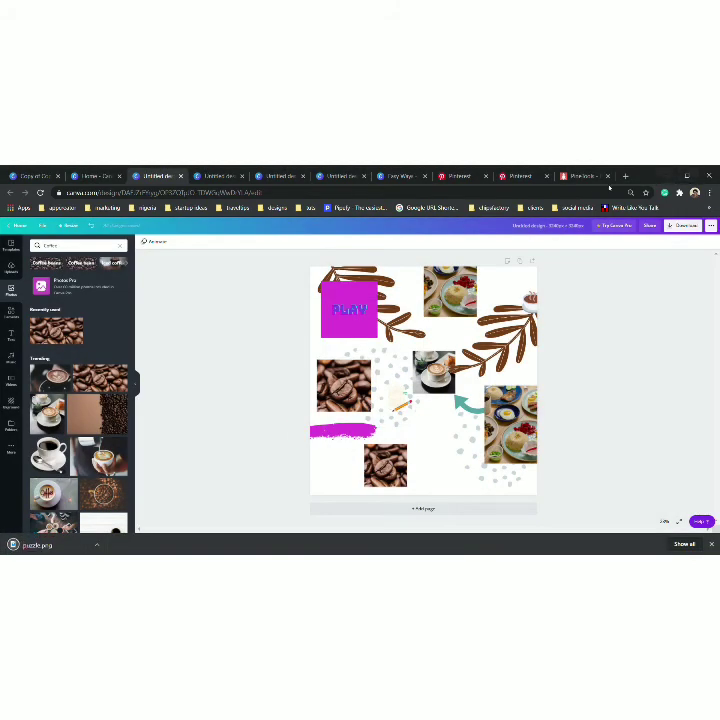
Switch to PineTools, open its Split files tool and load puzzle.png as the input file.
{"action": "left_click", "coordinate": [582, 175]}
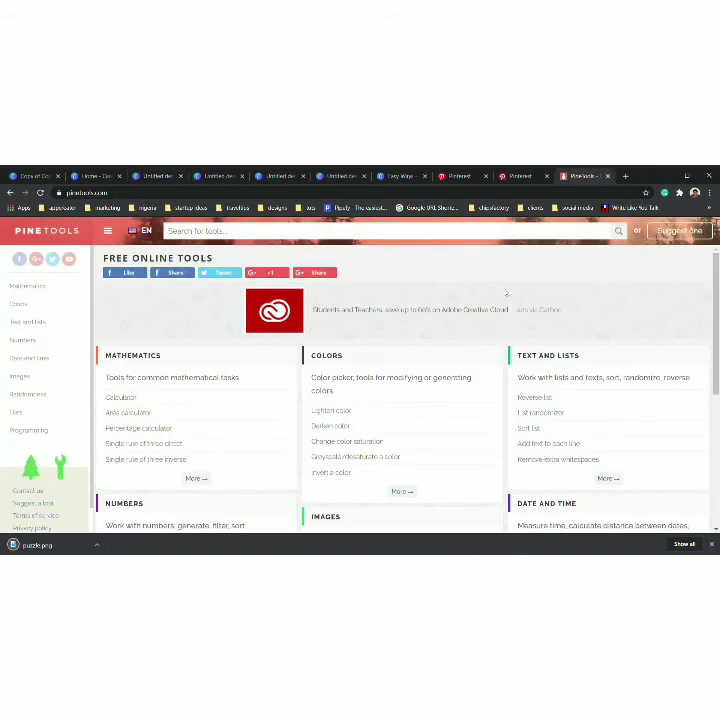
{"action": "scroll", "coordinate": [407, 400], "scroll_direction": "down", "scroll_amount": 1}
{"action": "scroll", "coordinate": [407, 400], "scroll_direction": "down", "scroll_amount": 1}
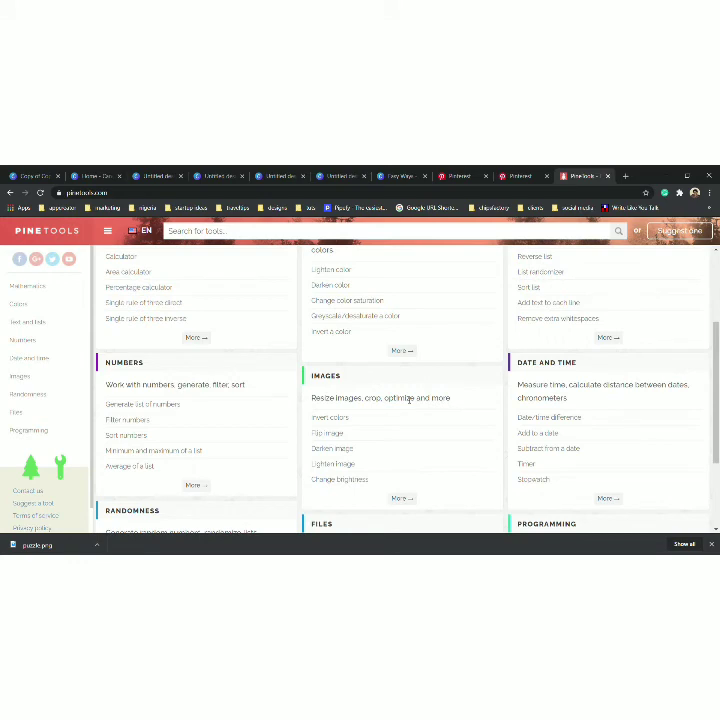
{"action": "scroll", "coordinate": [406, 398], "scroll_direction": "down", "scroll_amount": 1}
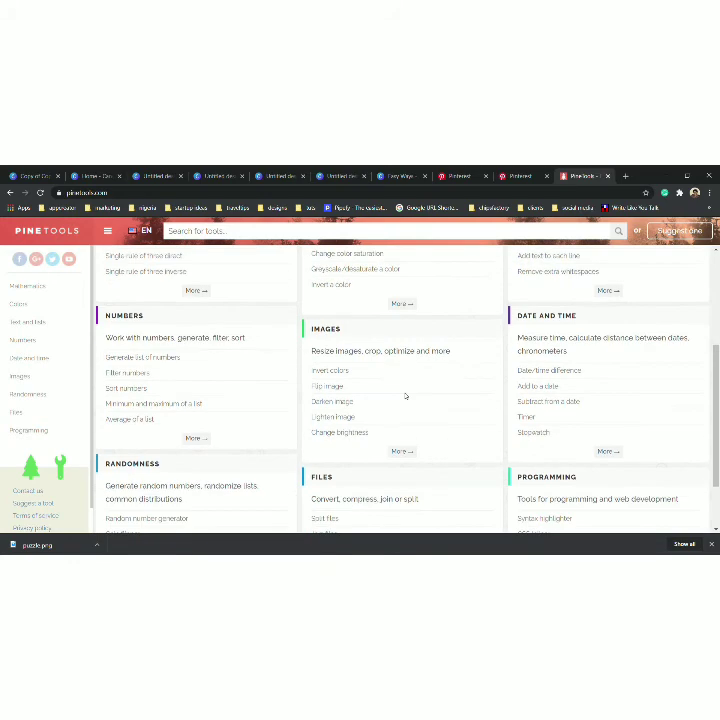
{"action": "scroll", "coordinate": [405, 396], "scroll_direction": "down", "scroll_amount": 1}
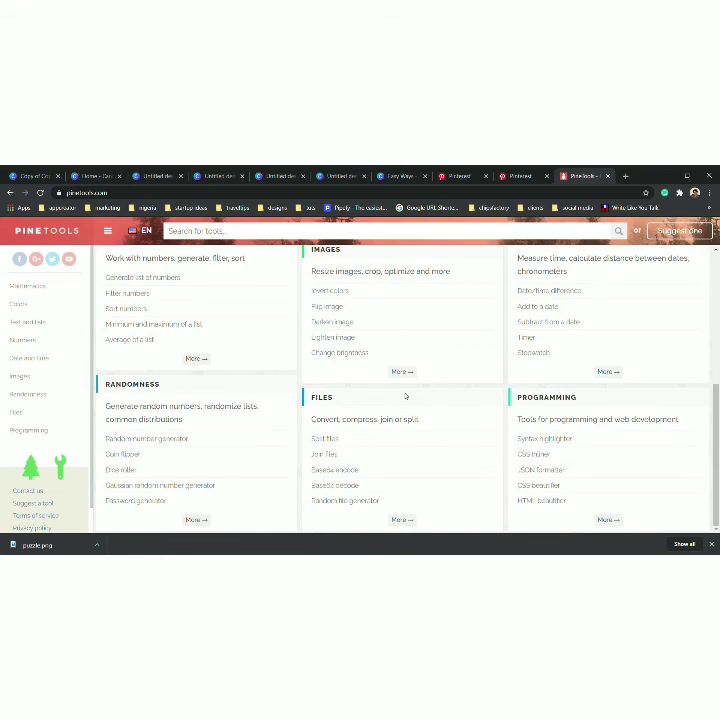
{"action": "scroll", "coordinate": [405, 396], "scroll_direction": "up", "scroll_amount": 2}
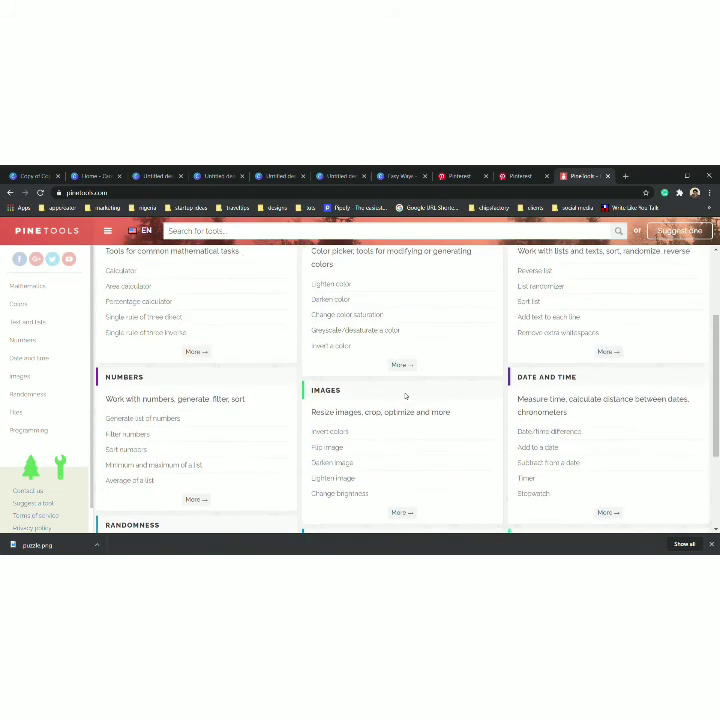
{"action": "scroll", "coordinate": [405, 396], "scroll_direction": "up", "scroll_amount": 2}
{"action": "scroll", "coordinate": [405, 396], "scroll_direction": "down", "scroll_amount": 1}
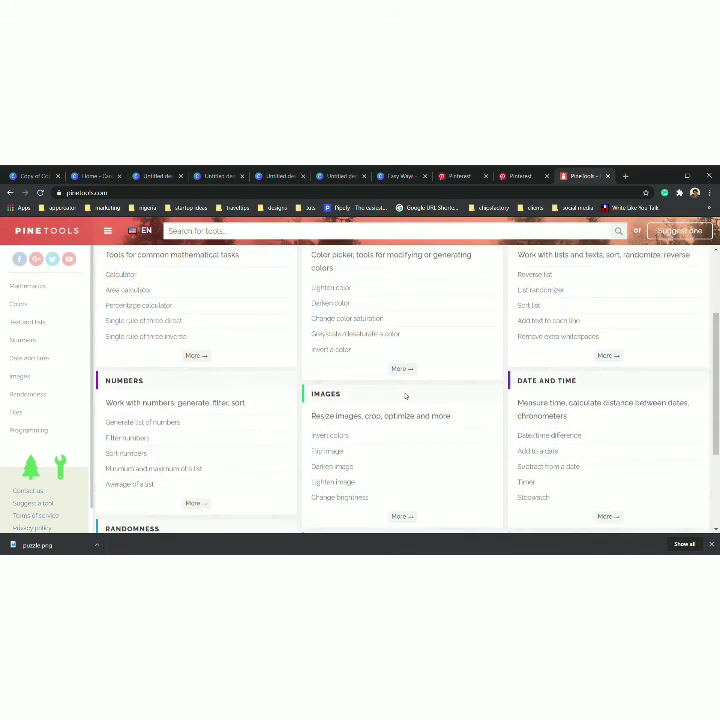
{"action": "scroll", "coordinate": [405, 396], "scroll_direction": "down", "scroll_amount": 1}
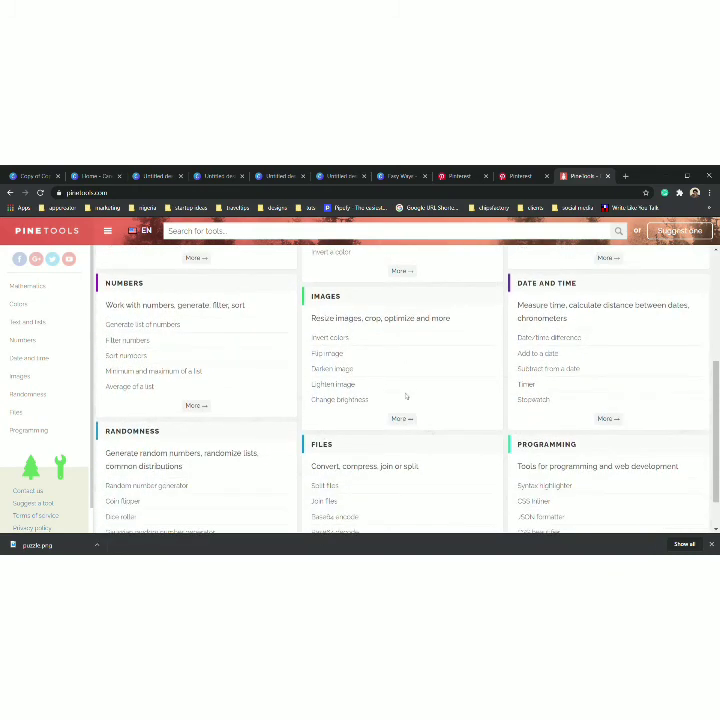
{"action": "scroll", "coordinate": [405, 394], "scroll_direction": "down", "scroll_amount": 1}
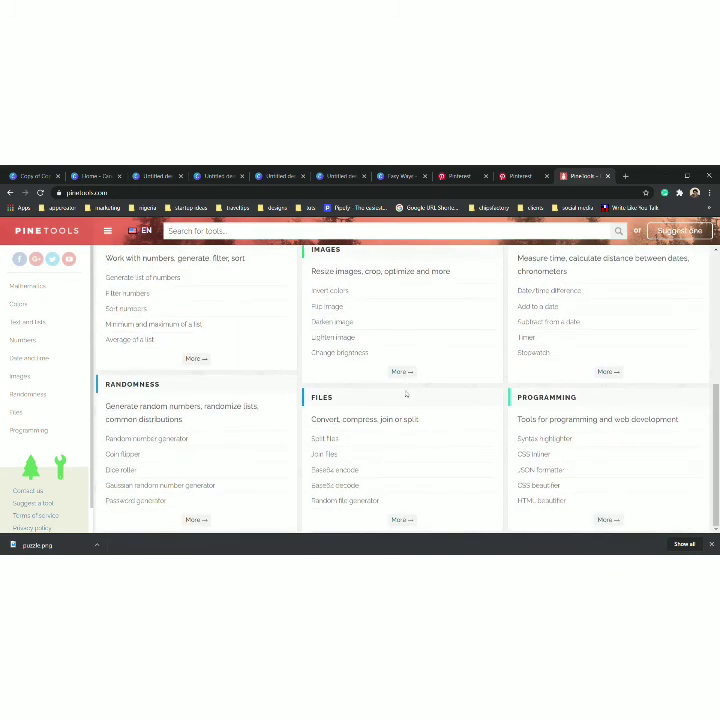
{"action": "left_click", "coordinate": [324, 440]}
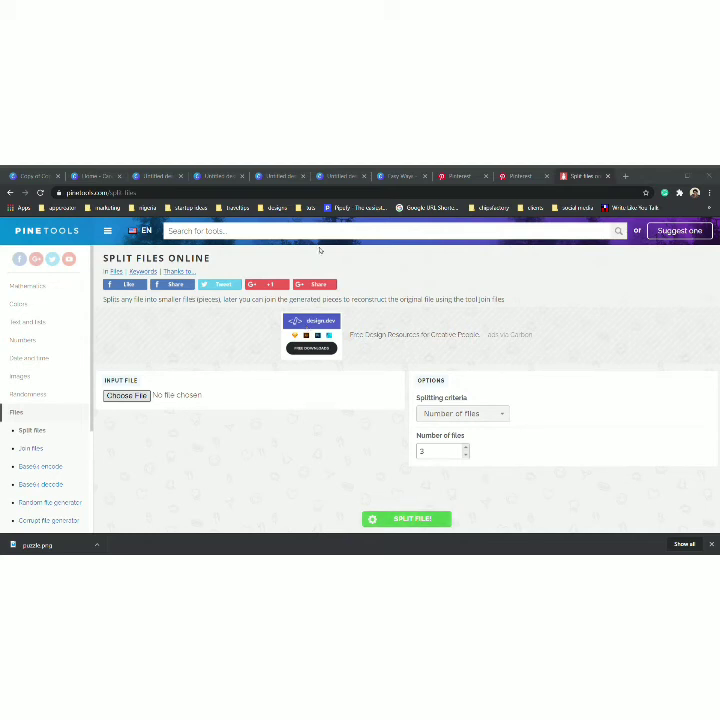
{"action": "double_click", "coordinate": [291, 385]}
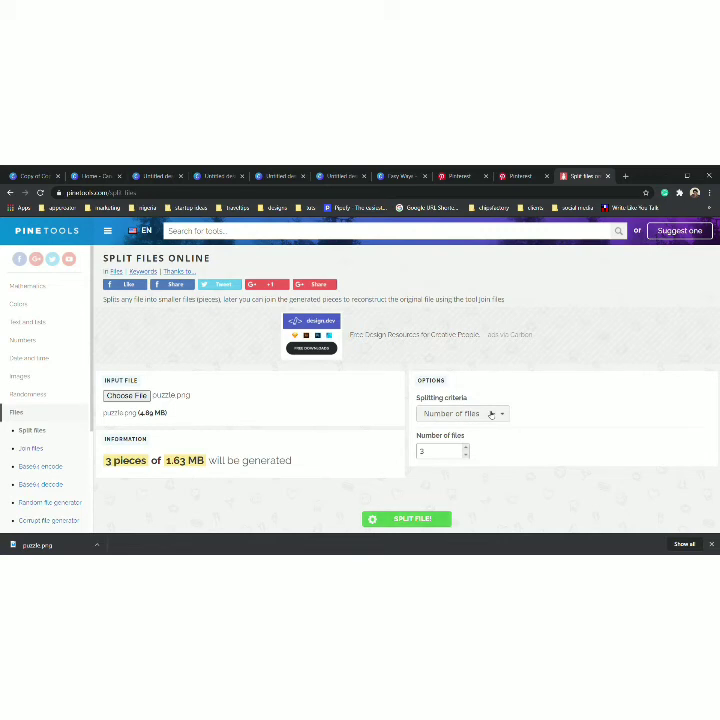
{"action": "left_click", "coordinate": [490, 414]}
{"action": "left_click", "coordinate": [490, 416]}
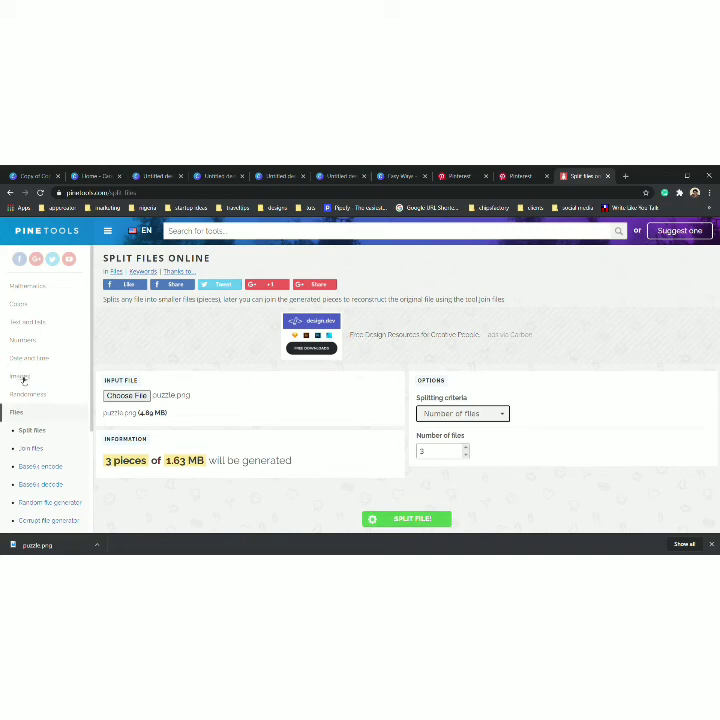
Find the Split Image tool among the PineTools image tools and open it.
{"action": "left_click", "coordinate": [21, 378]}
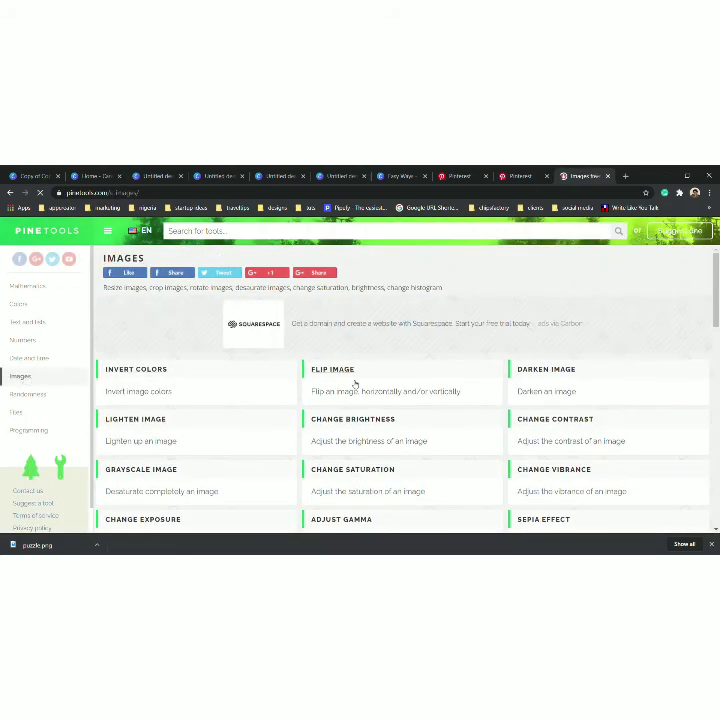
{"action": "scroll", "coordinate": [355, 384], "scroll_direction": "down", "scroll_amount": 3}
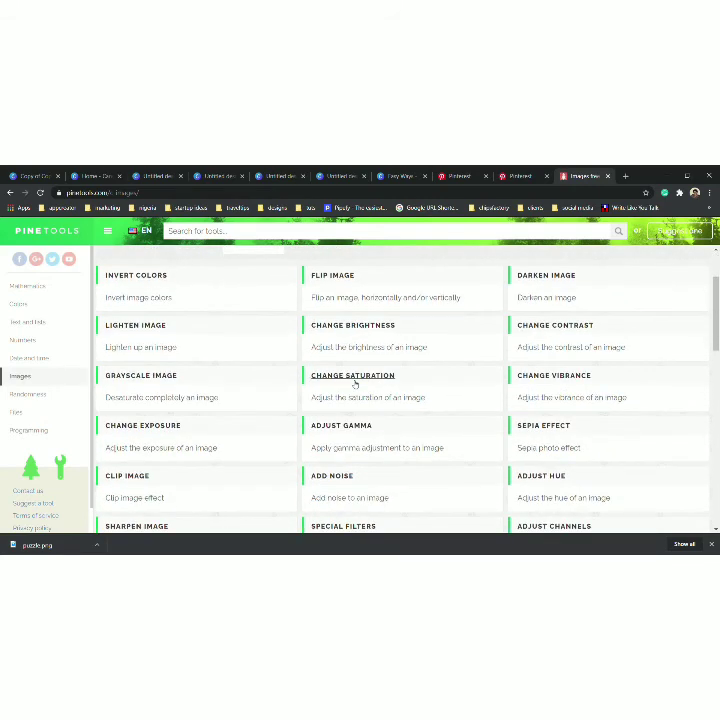
{"action": "scroll", "coordinate": [355, 384], "scroll_direction": "down", "scroll_amount": 2}
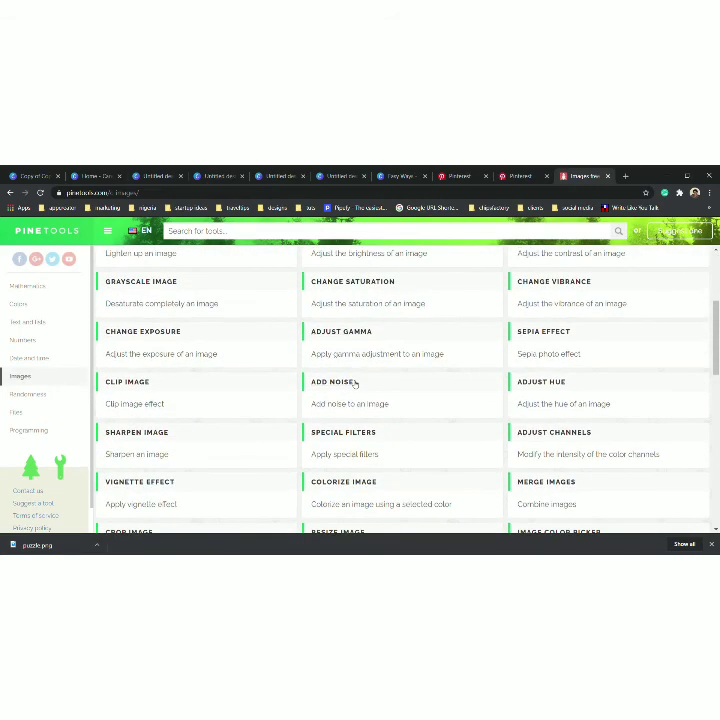
{"action": "scroll", "coordinate": [355, 384], "scroll_direction": "down", "scroll_amount": 2}
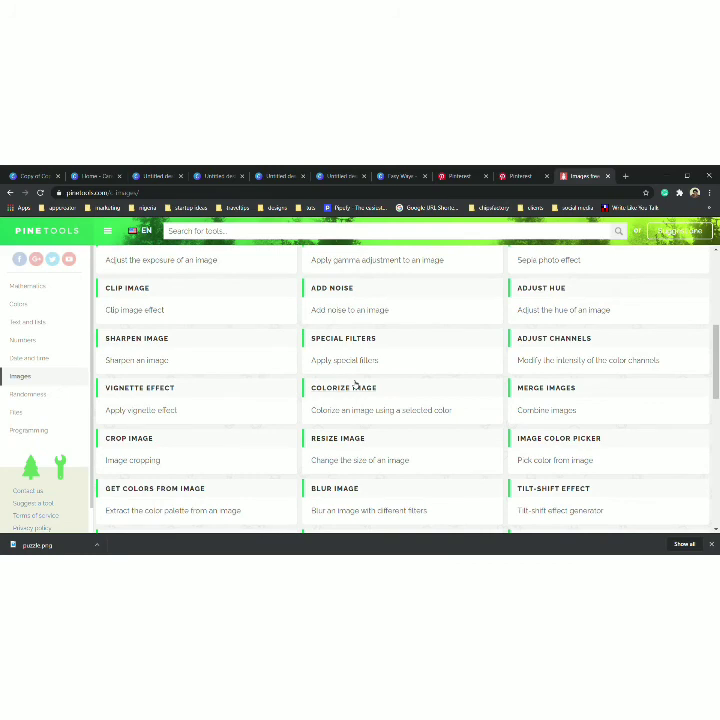
{"action": "scroll", "coordinate": [355, 384], "scroll_direction": "down", "scroll_amount": 3}
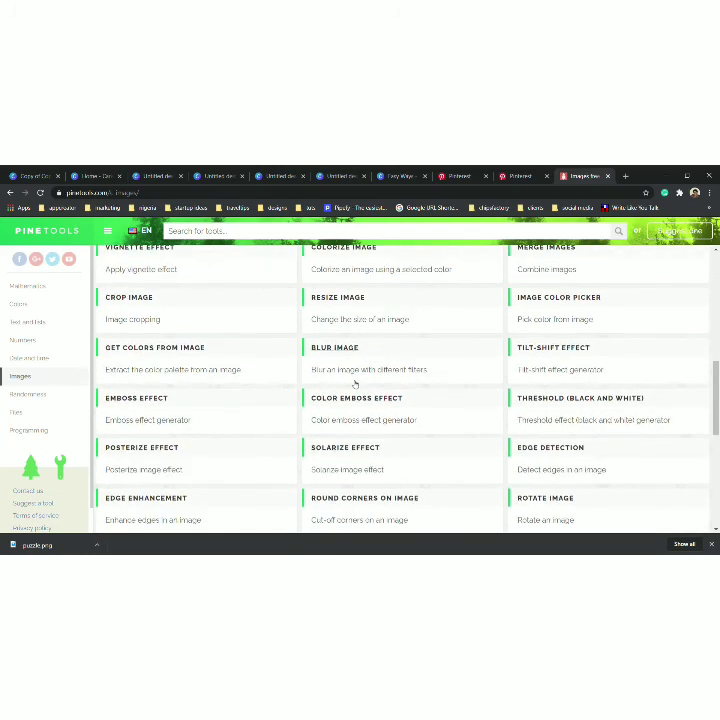
{"action": "scroll", "coordinate": [355, 384], "scroll_direction": "down", "scroll_amount": 2}
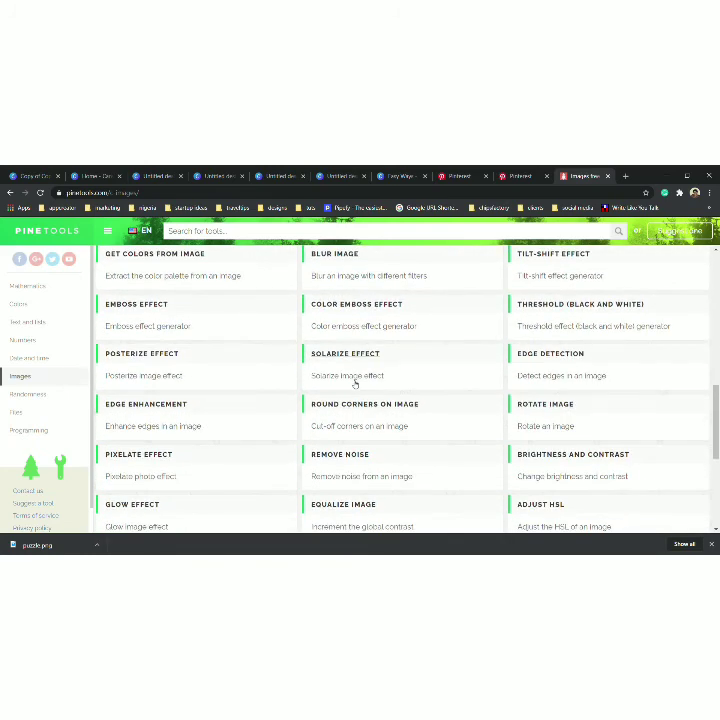
{"action": "scroll", "coordinate": [355, 384], "scroll_direction": "down", "scroll_amount": 2}
{"action": "scroll", "coordinate": [355, 384], "scroll_direction": "down", "scroll_amount": 2}
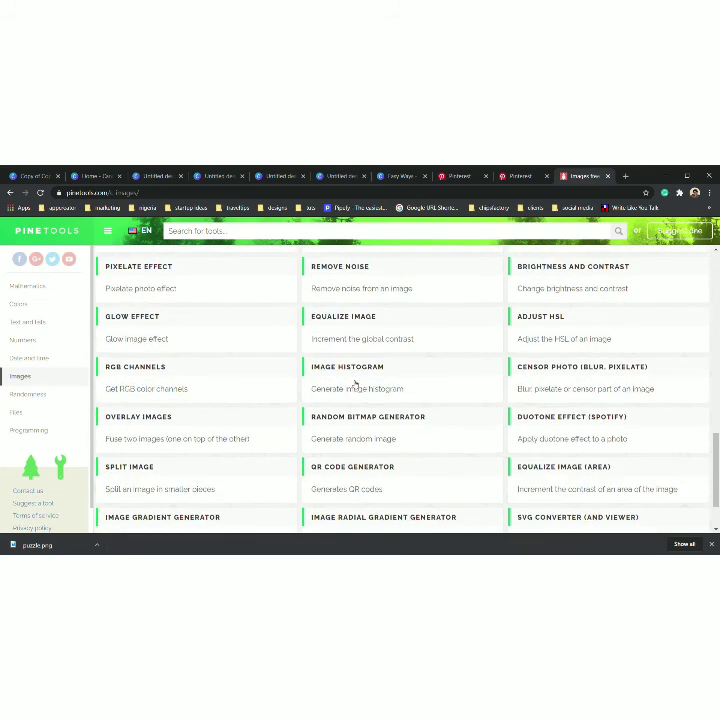
{"action": "scroll", "coordinate": [355, 384], "scroll_direction": "down", "scroll_amount": 1}
{"action": "scroll", "coordinate": [355, 384], "scroll_direction": "down", "scroll_amount": 1}
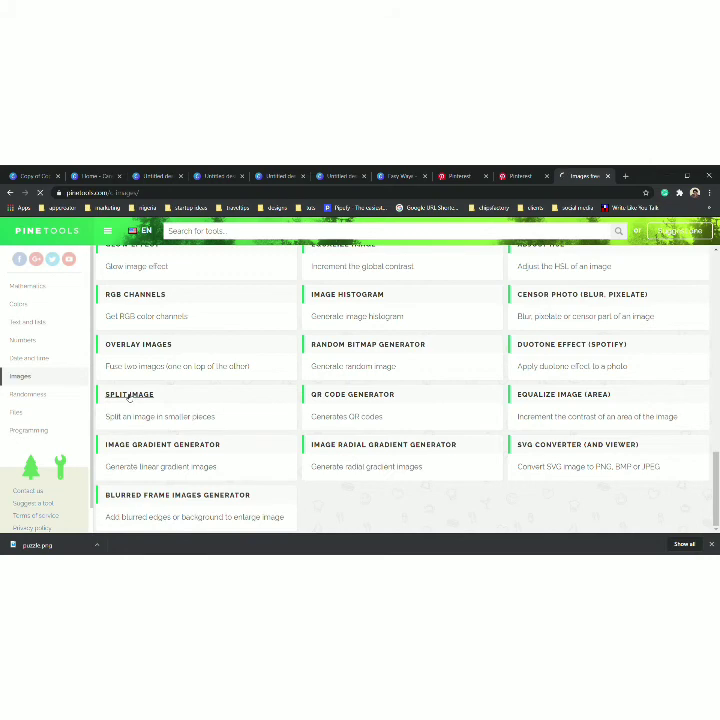
{"action": "left_click", "coordinate": [129, 395]}
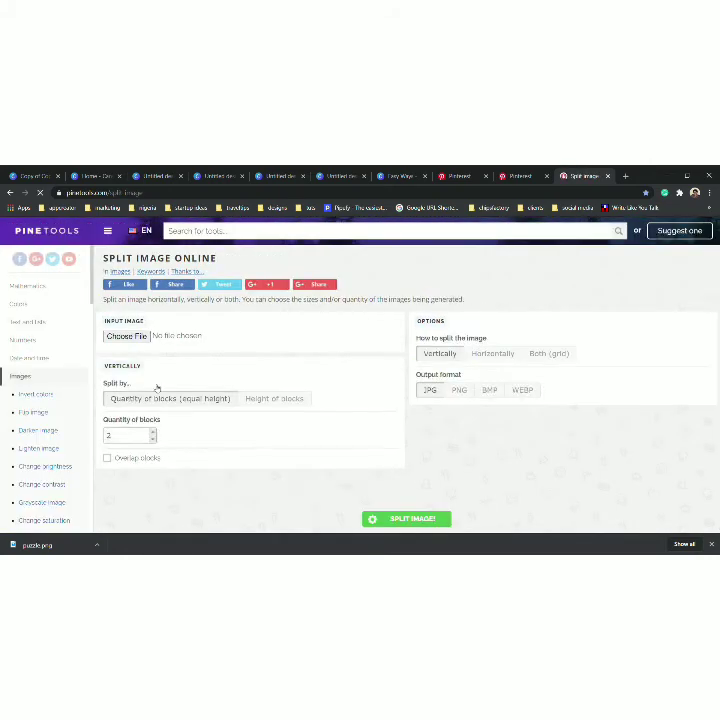
Load puzzle.png as the input image for splitting.
{"action": "scroll", "coordinate": [222, 387], "scroll_direction": "down", "scroll_amount": 1}
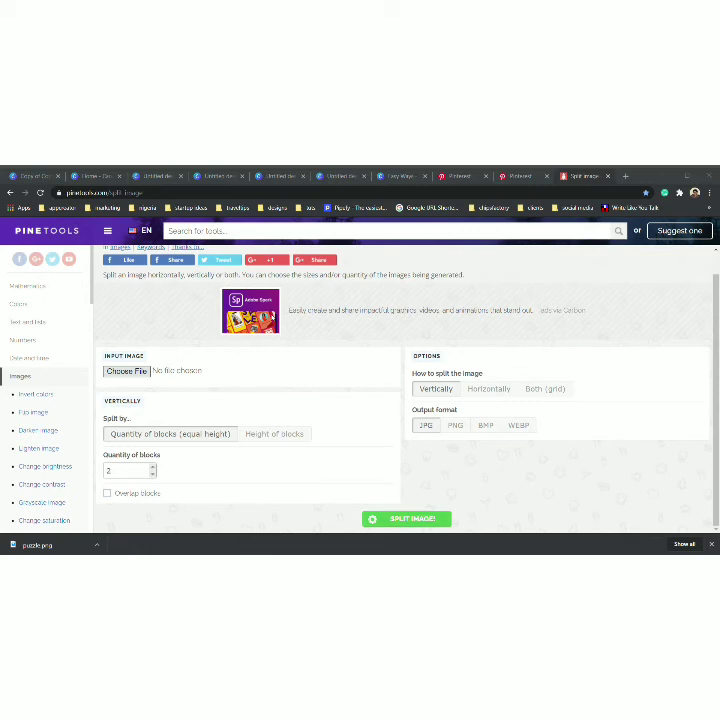
{"action": "left_click", "coordinate": [283, 382]}
{"action": "scroll", "coordinate": [284, 382], "scroll_direction": "down", "scroll_amount": 1}
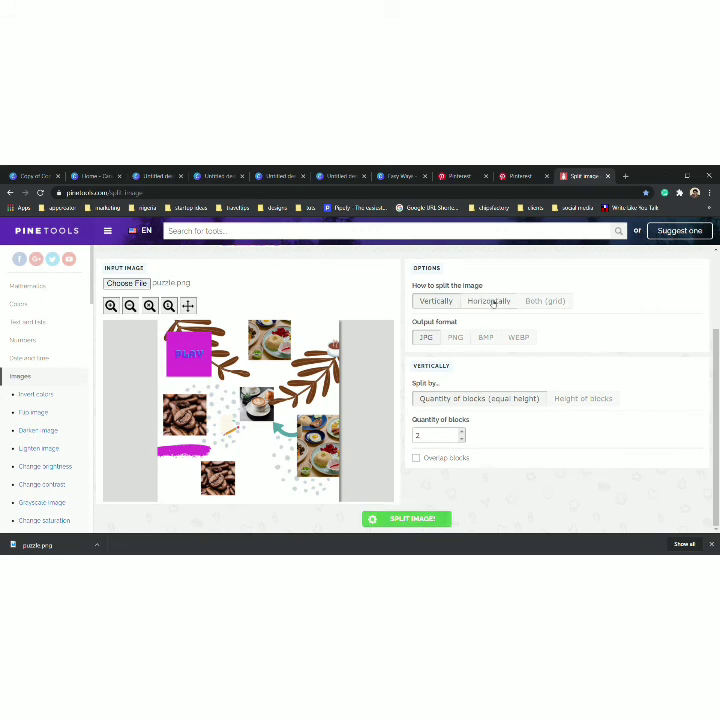
Split the image both ways as a grid, with 3 equal-height blocks vertically and 3 equal-width blocks horizontally.
{"action": "left_click", "coordinate": [535, 302]}
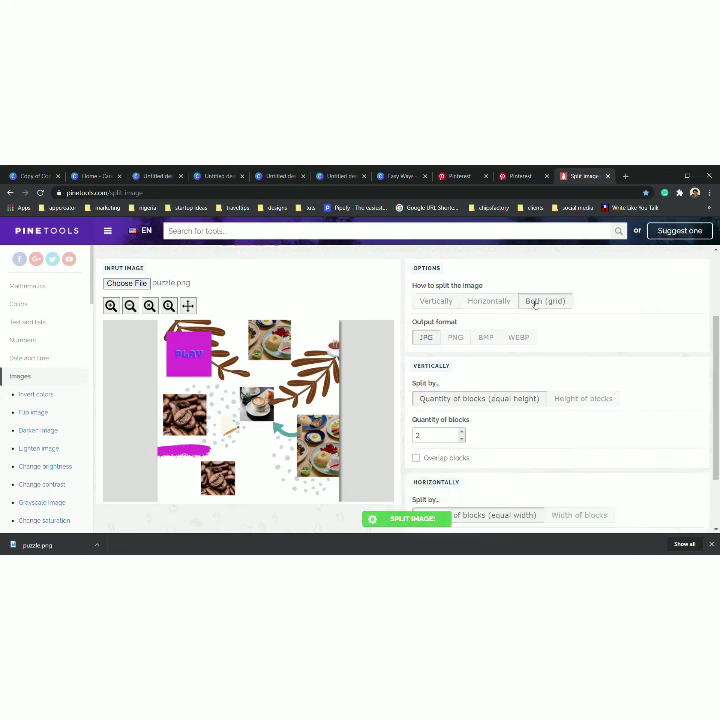
{"action": "scroll", "coordinate": [535, 327], "scroll_direction": "down", "scroll_amount": 1}
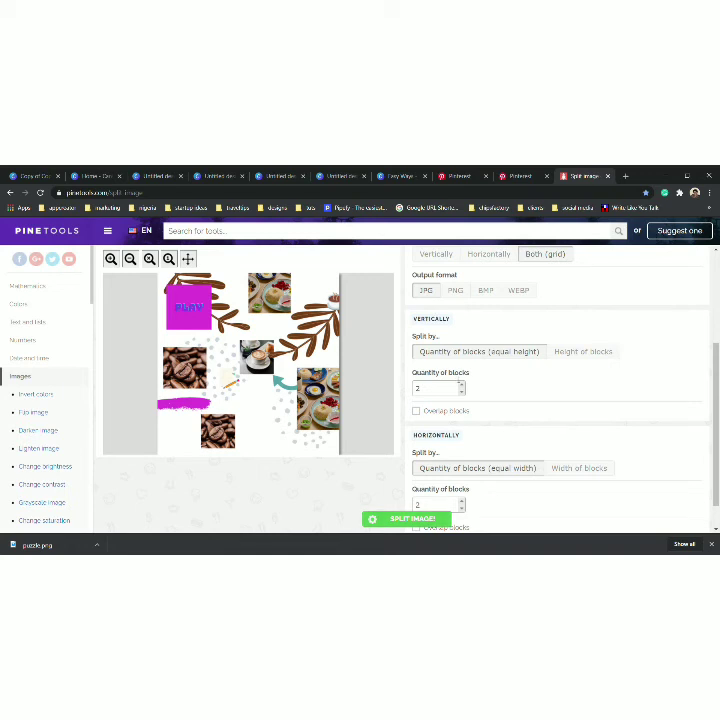
{"action": "left_click", "coordinate": [462, 385]}
{"action": "scroll", "coordinate": [477, 386], "scroll_direction": "down", "scroll_amount": 1}
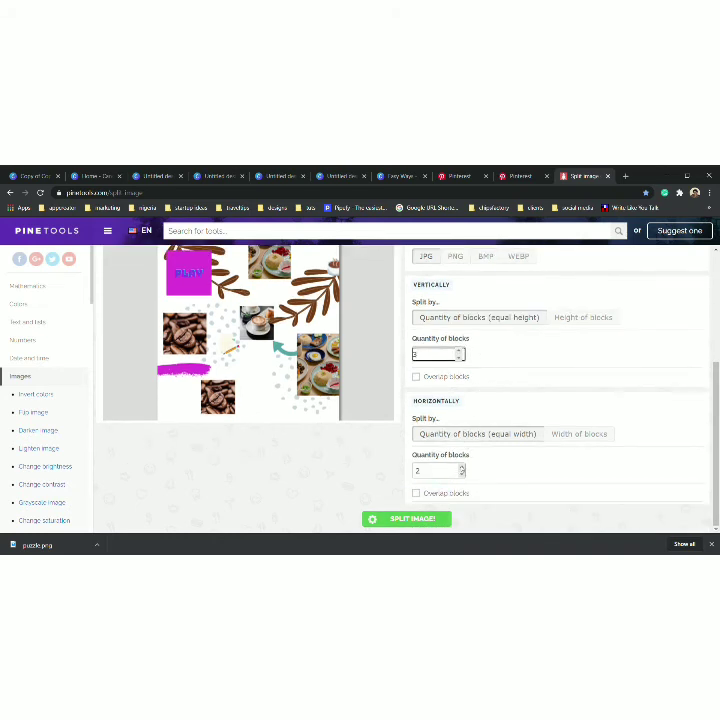
{"action": "left_click", "coordinate": [461, 468]}
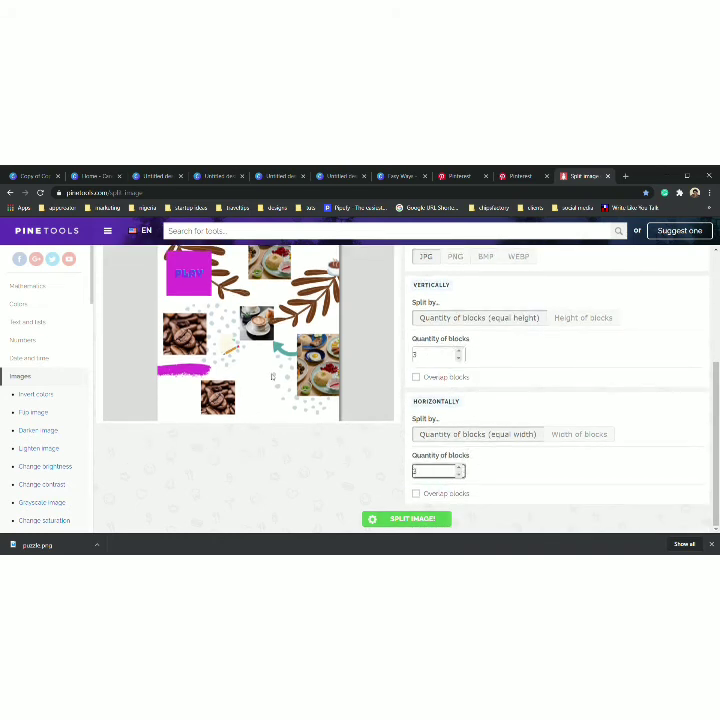
{"action": "scroll", "coordinate": [327, 399], "scroll_direction": "up", "scroll_amount": 1}
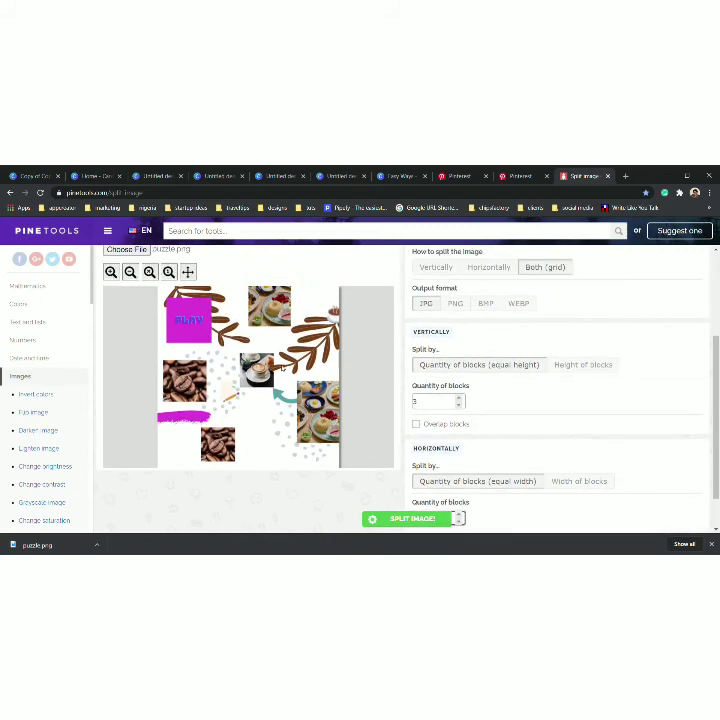
{"action": "scroll", "coordinate": [248, 380], "scroll_direction": "down", "scroll_amount": 1}
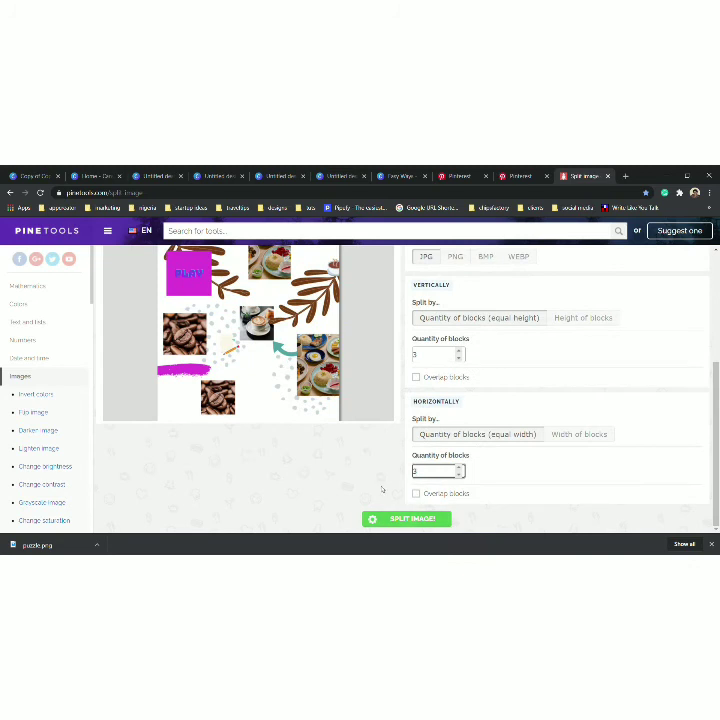
{"action": "left_click", "coordinate": [410, 520]}
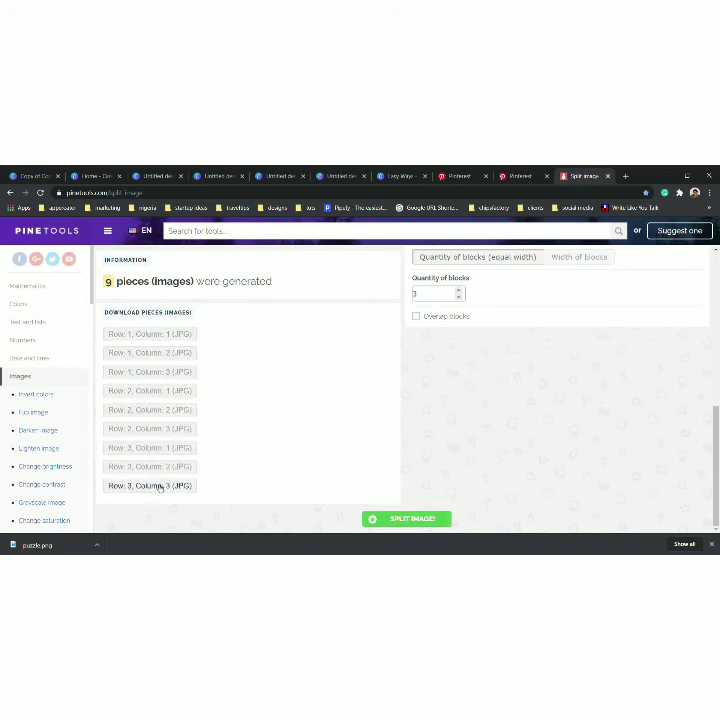
Download the JPG pieces for row 1, columns 1 to 3, and row 2, columns 1 and 2.
{"action": "left_click", "coordinate": [122, 336]}
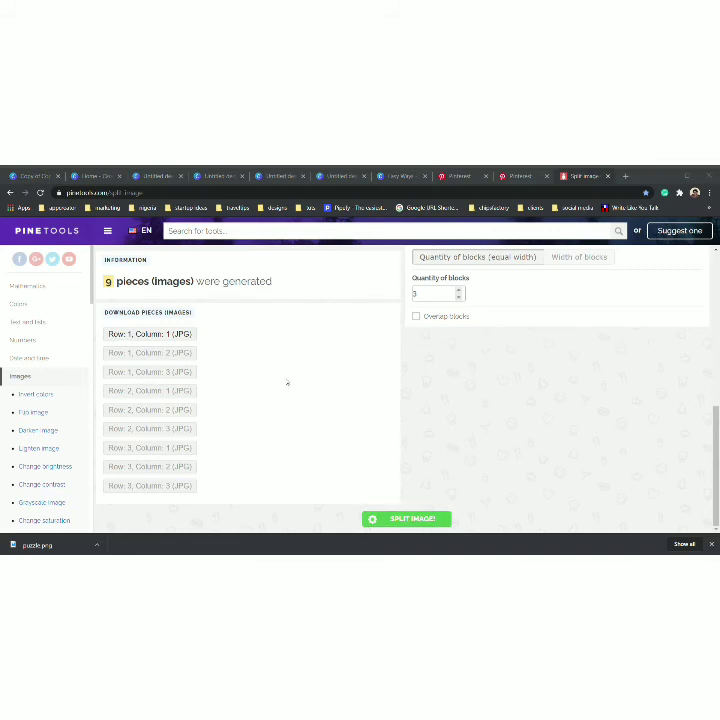
{"action": "left_click", "coordinate": [155, 358]}
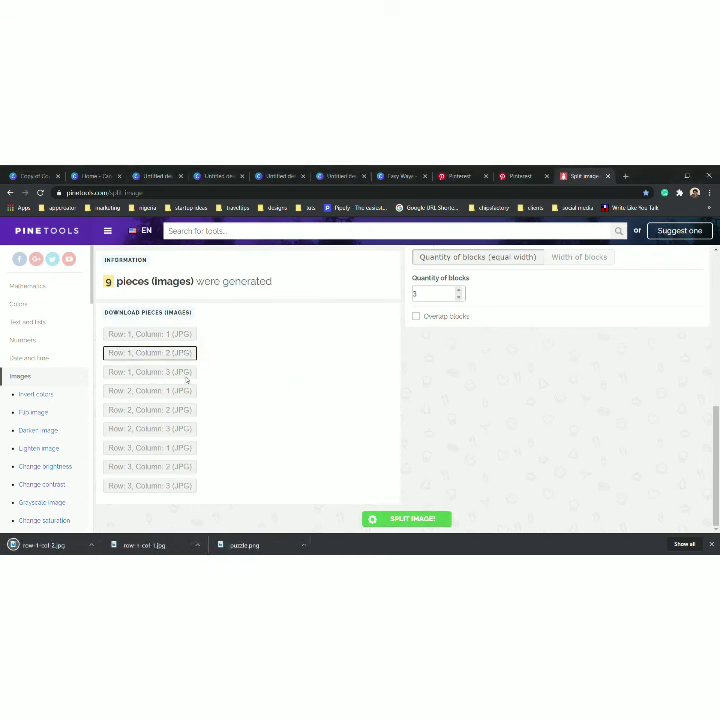
{"action": "left_click", "coordinate": [136, 374]}
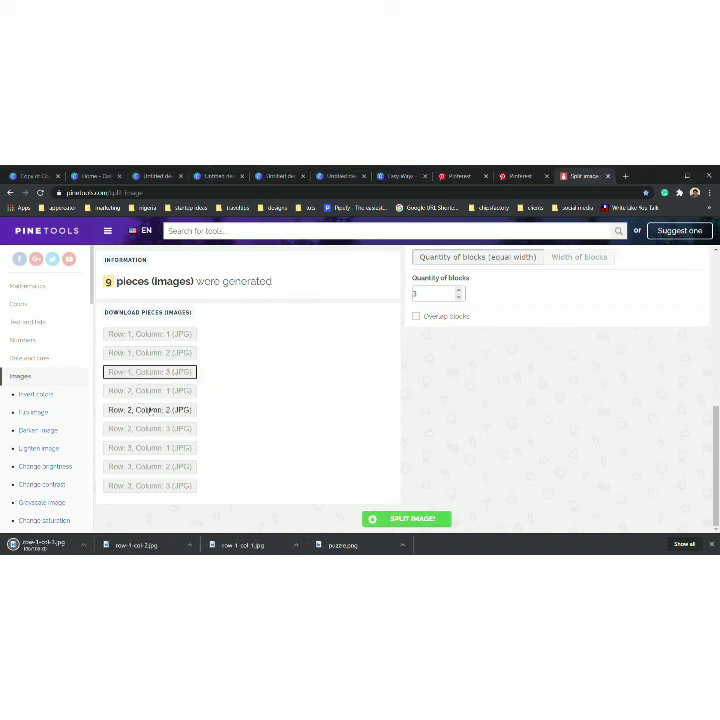
{"action": "left_click", "coordinate": [151, 396]}
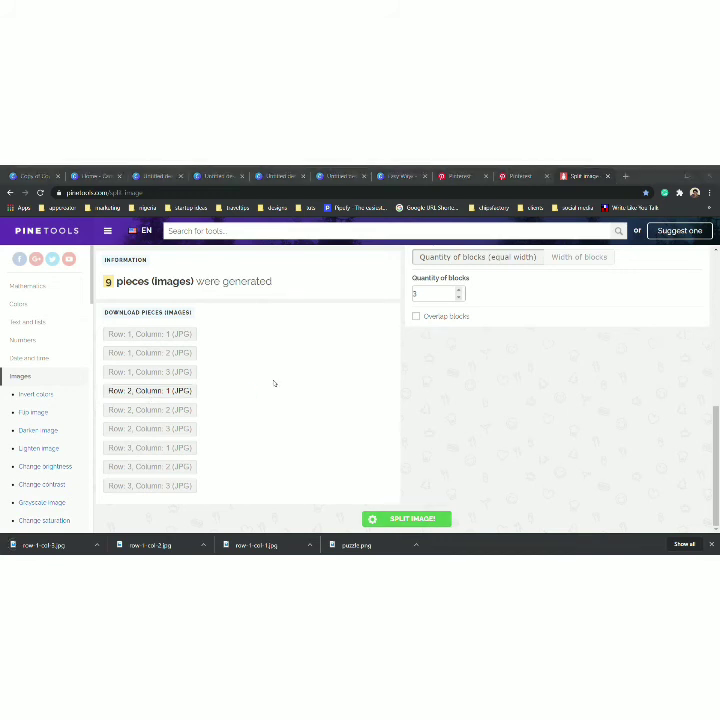
{"action": "left_click", "coordinate": [168, 413]}
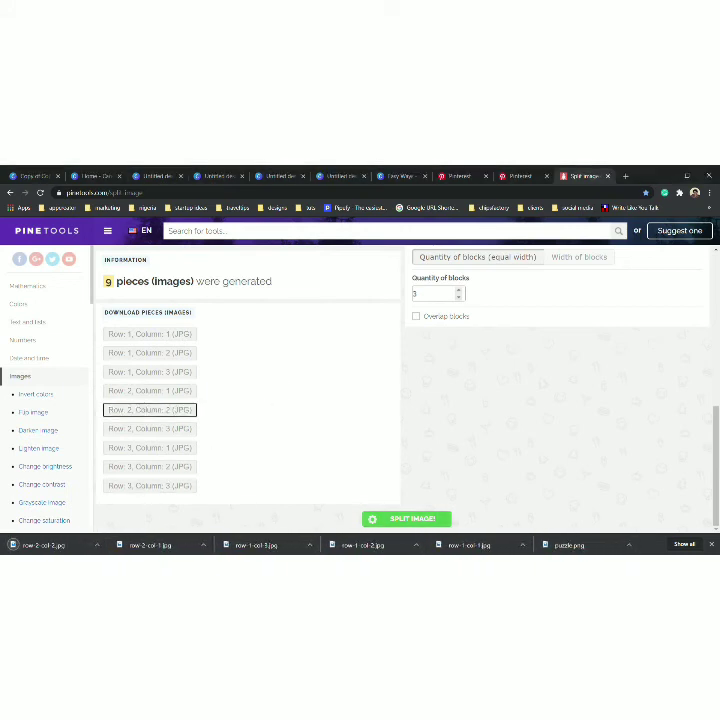
Open the downloaded piece row-2-col-1.jpg to check it, and return to the split results.
{"action": "left_click", "coordinate": [163, 546]}
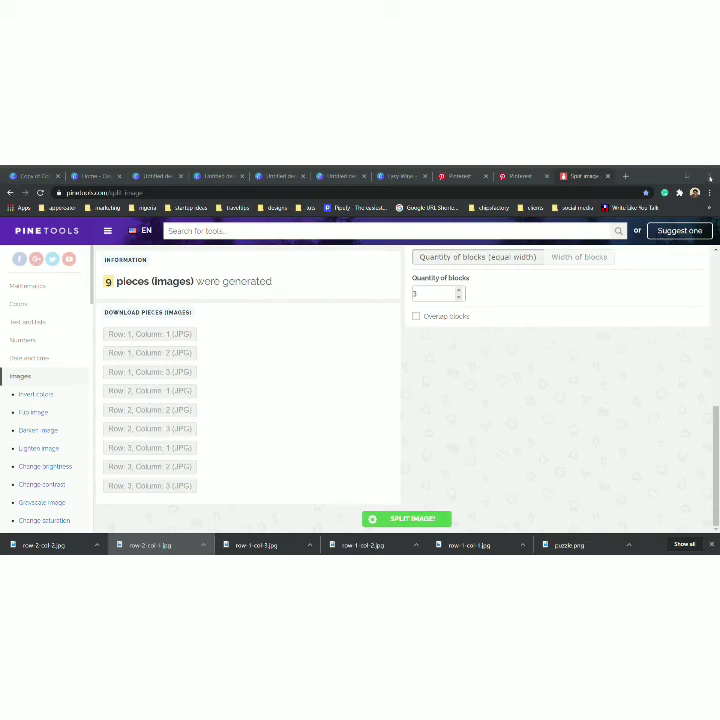
{"action": "left_click", "coordinate": [416, 374]}
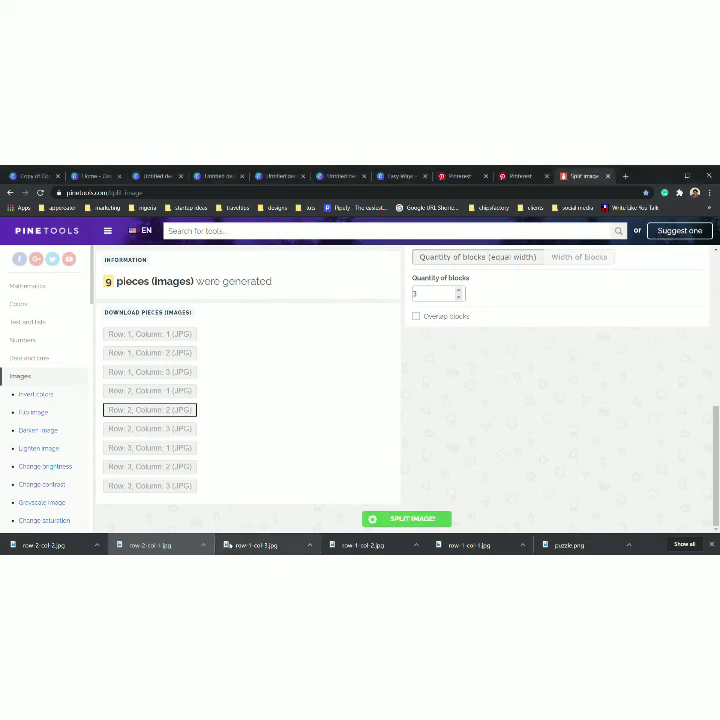
{"action": "left_click", "coordinate": [150, 429]}
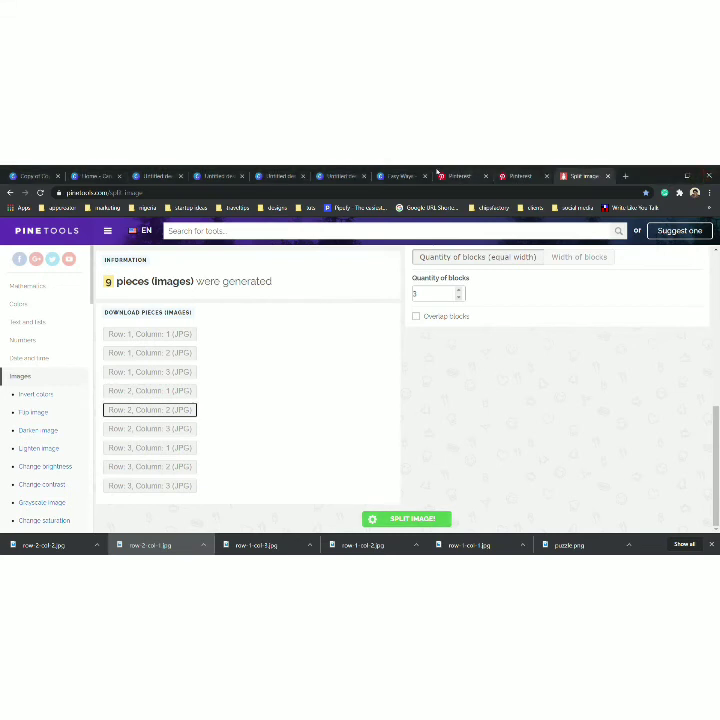
Switch to the Canva puzzle design and delete the right-hand brown leaf branch, the small cake graphic and the top food photo, keeping its grid frame.
{"action": "left_click", "coordinate": [165, 176]}
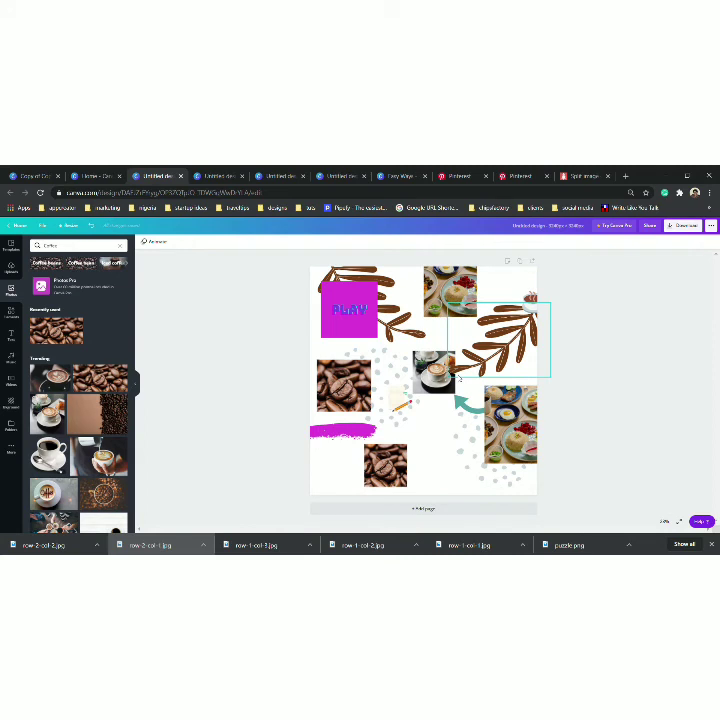
{"action": "left_click", "coordinate": [530, 322]}
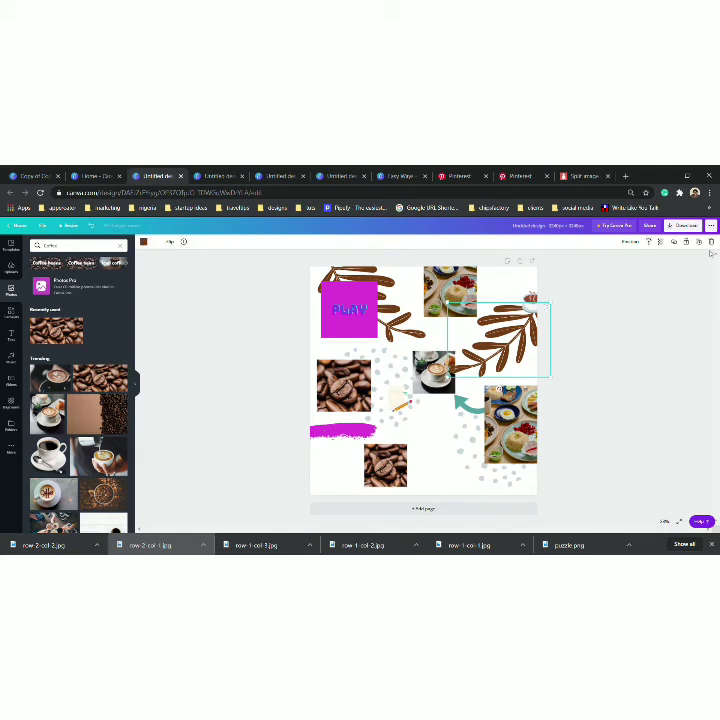
{"action": "left_click", "coordinate": [710, 242]}
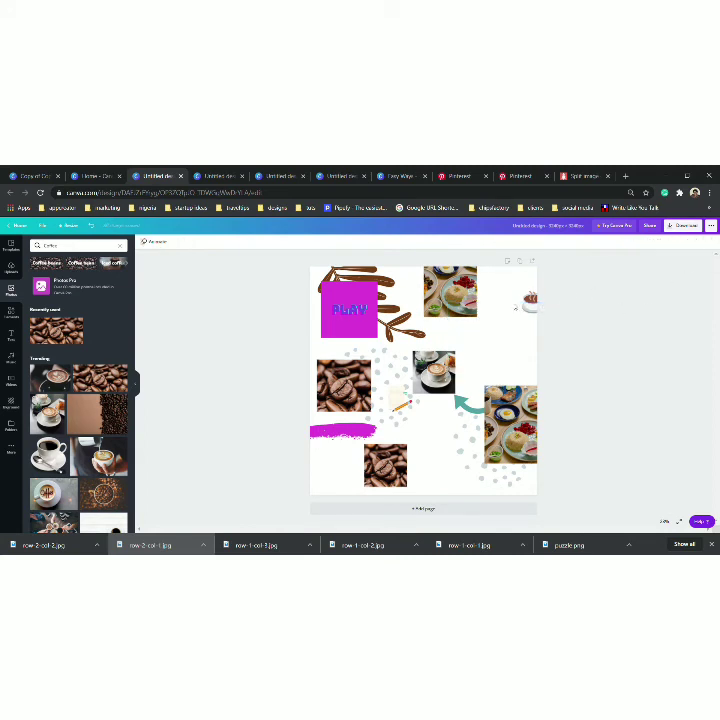
{"action": "left_click", "coordinate": [528, 299]}
{"action": "left_click", "coordinate": [710, 242]}
{"action": "left_click", "coordinate": [476, 289]}
{"action": "left_click", "coordinate": [710, 242]}
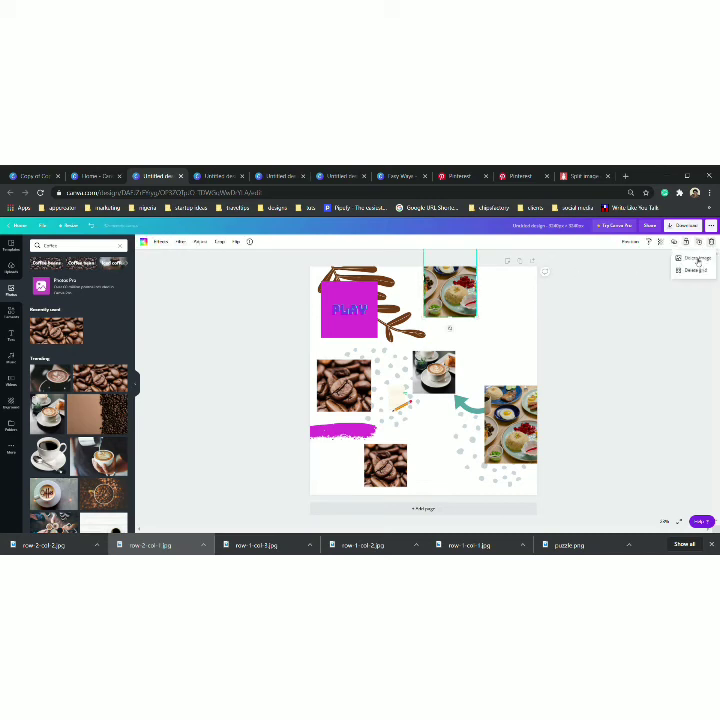
{"action": "left_click", "coordinate": [698, 260]}
Delete the PLAY text, the magenta square behind it and the remaining brown leaf branch.
{"action": "left_click", "coordinate": [349, 309]}
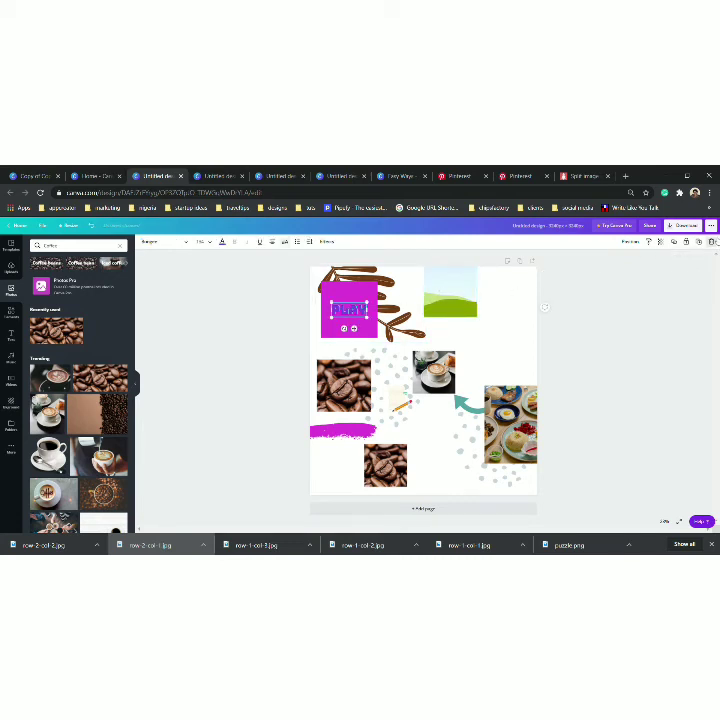
{"action": "left_click", "coordinate": [699, 244]}
{"action": "left_click", "coordinate": [363, 294]}
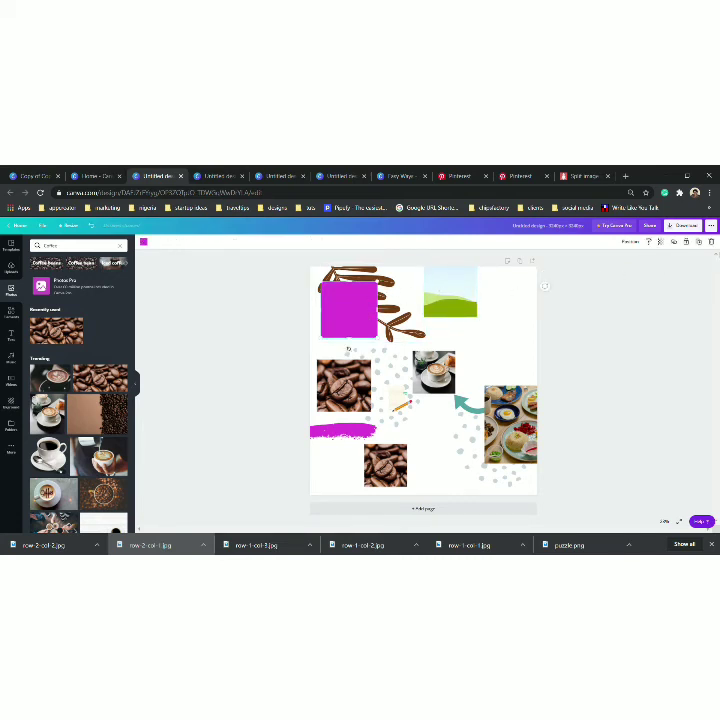
{"action": "left_click", "coordinate": [712, 243]}
{"action": "left_click", "coordinate": [381, 325]}
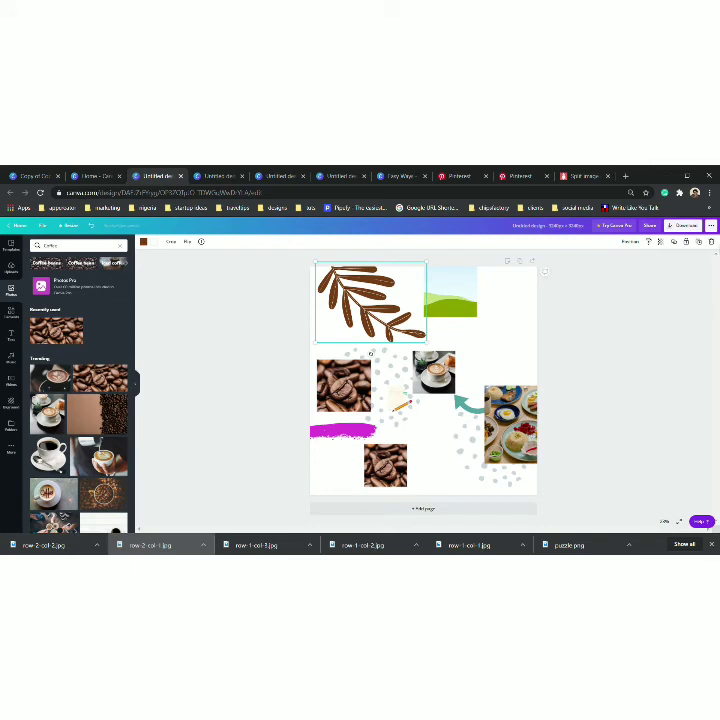
{"action": "left_click", "coordinate": [712, 243]}
Delete the upper coffee-bean photo together with its grid, the dotted pattern beside it and the empty grid frame at the page's top edge.
{"action": "left_click", "coordinate": [361, 399]}
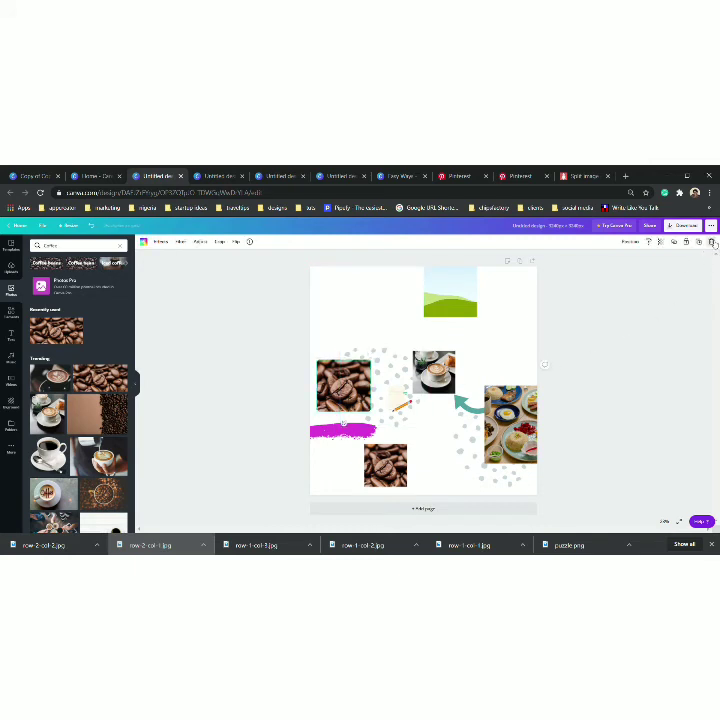
{"action": "left_click", "coordinate": [713, 243]}
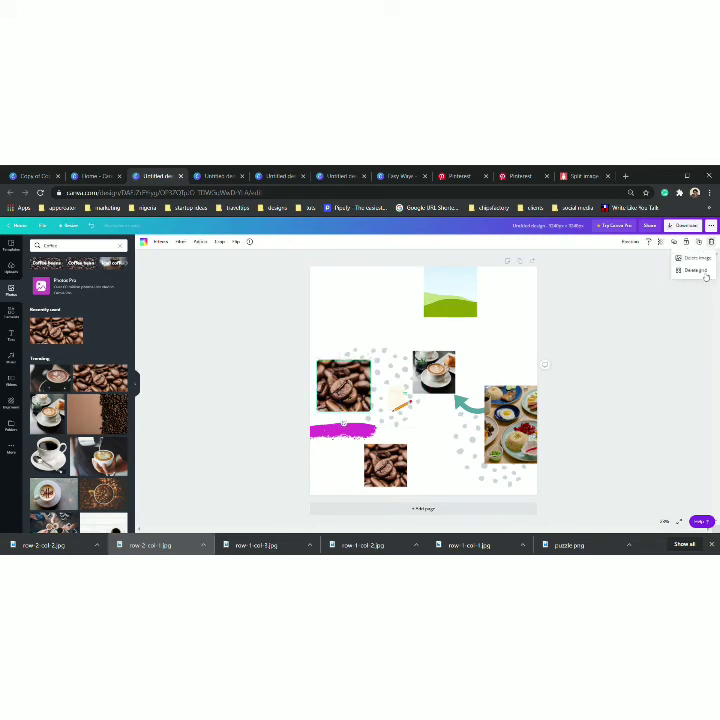
{"action": "left_click", "coordinate": [700, 271]}
{"action": "left_click", "coordinate": [399, 358]}
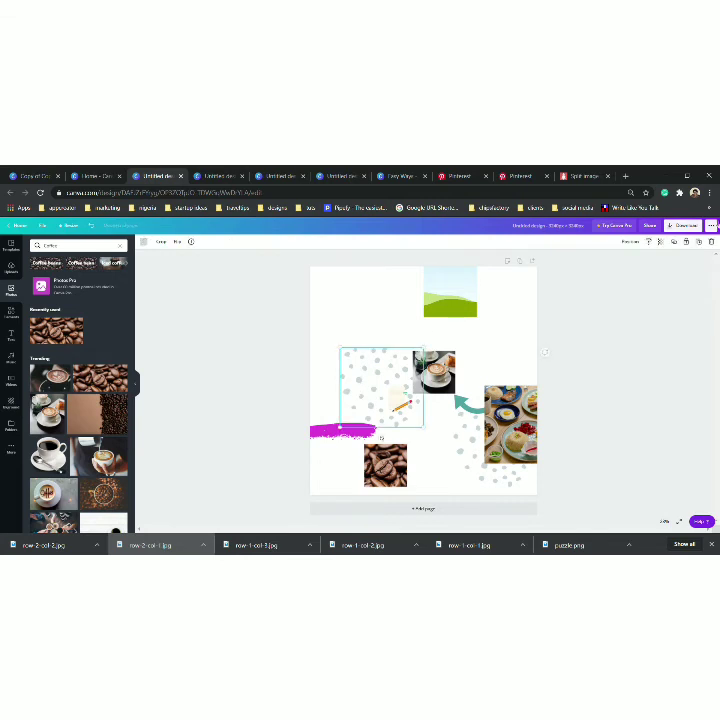
{"action": "left_click", "coordinate": [712, 241]}
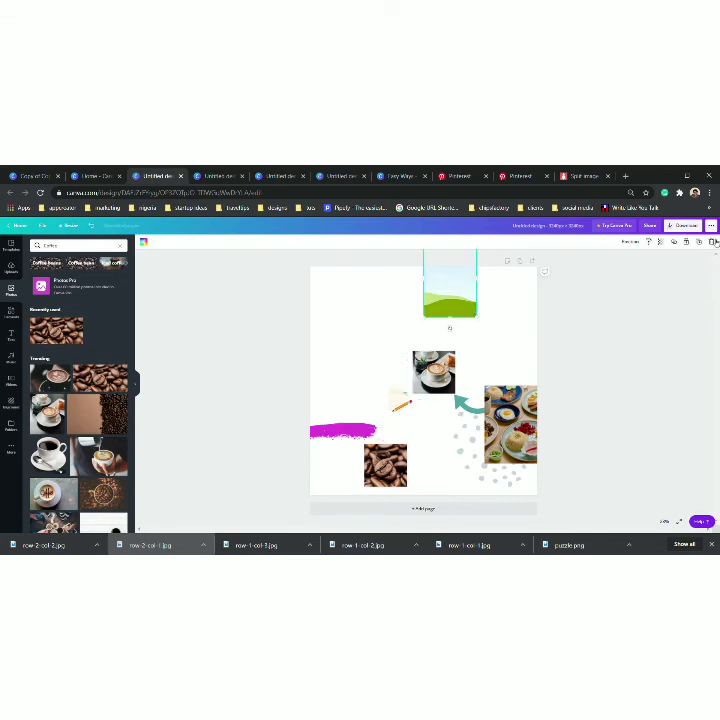
{"action": "left_click", "coordinate": [712, 241]}
{"action": "left_click", "coordinate": [433, 370]}
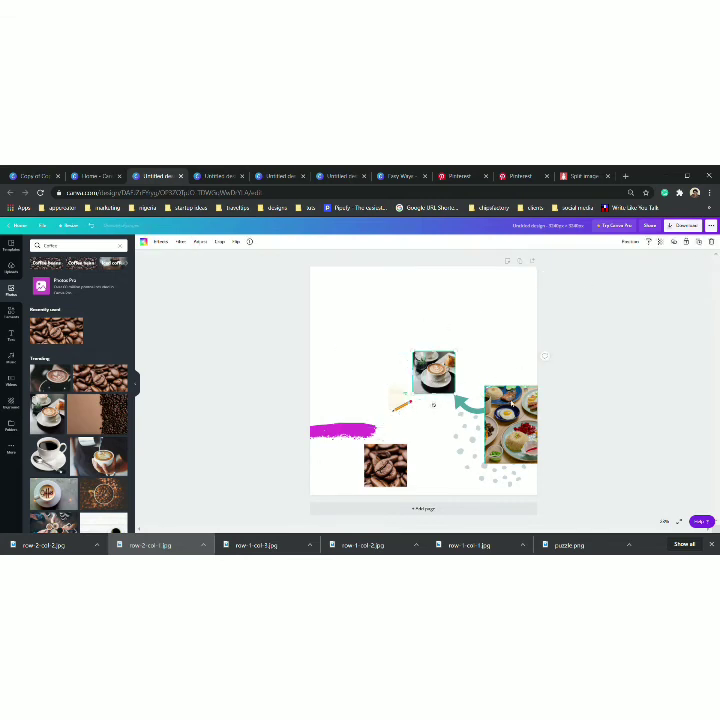
{"action": "left_click", "coordinate": [712, 241]}
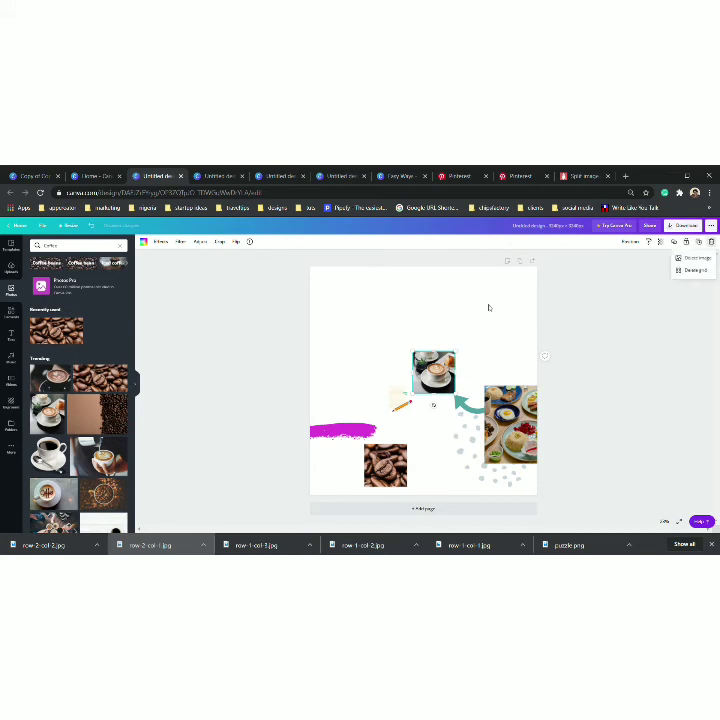
{"action": "left_click", "coordinate": [489, 307]}
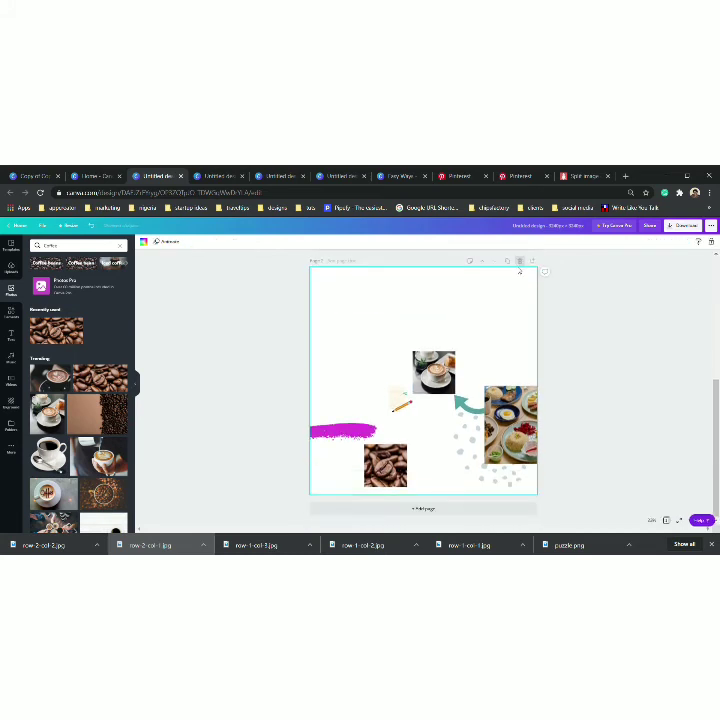
{"action": "left_click", "coordinate": [519, 266]}
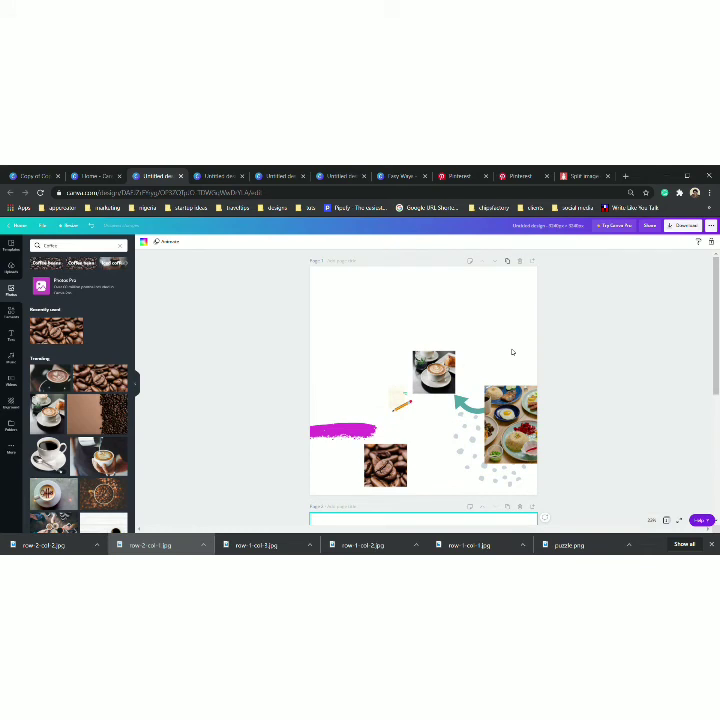
{"action": "left_click", "coordinate": [519, 262]}
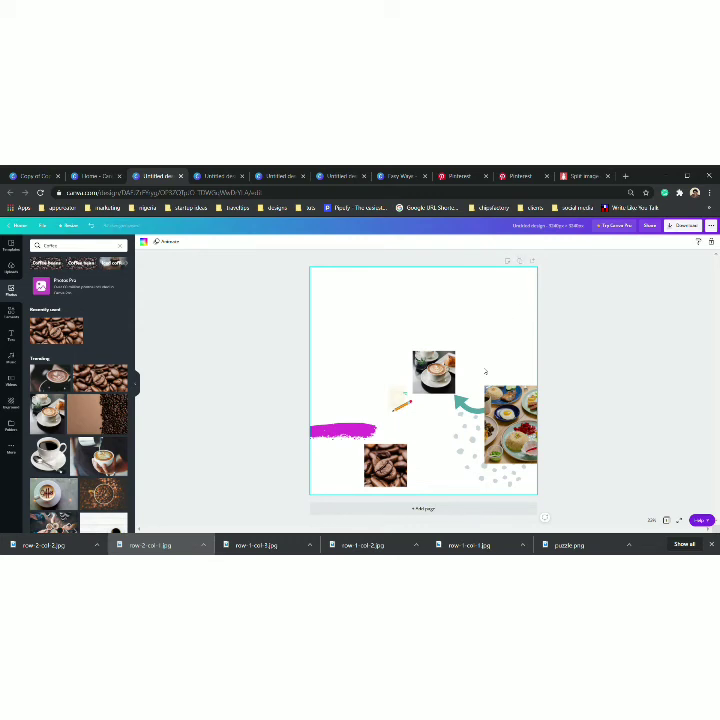
Delete the food photo at the page's right edge together with its grid, and the dotted pattern behind it.
{"action": "left_click", "coordinate": [512, 423]}
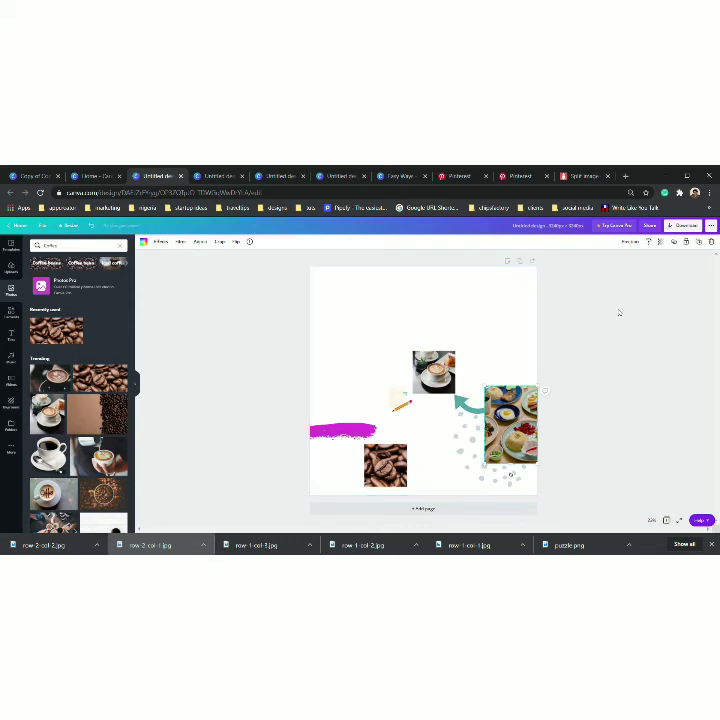
{"action": "left_click", "coordinate": [711, 242]}
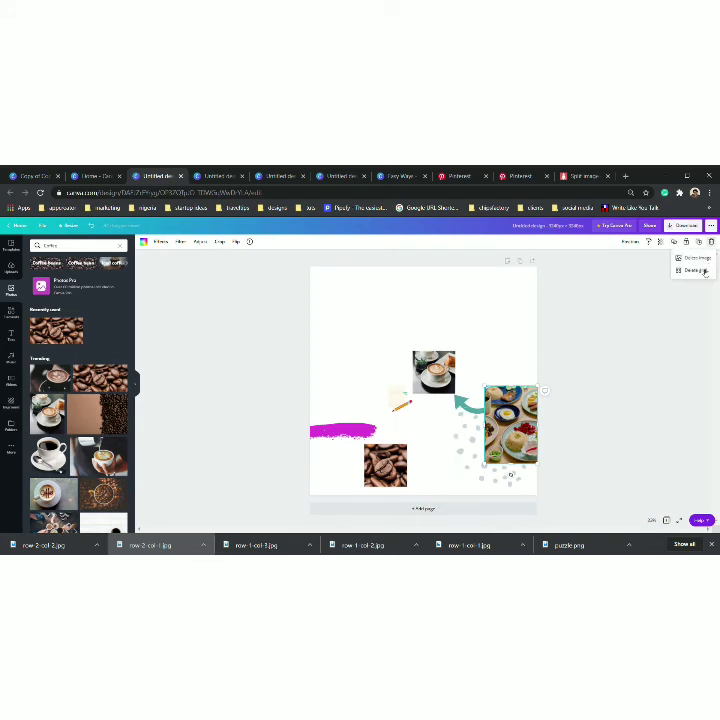
{"action": "left_click", "coordinate": [703, 271]}
{"action": "left_click", "coordinate": [495, 448]}
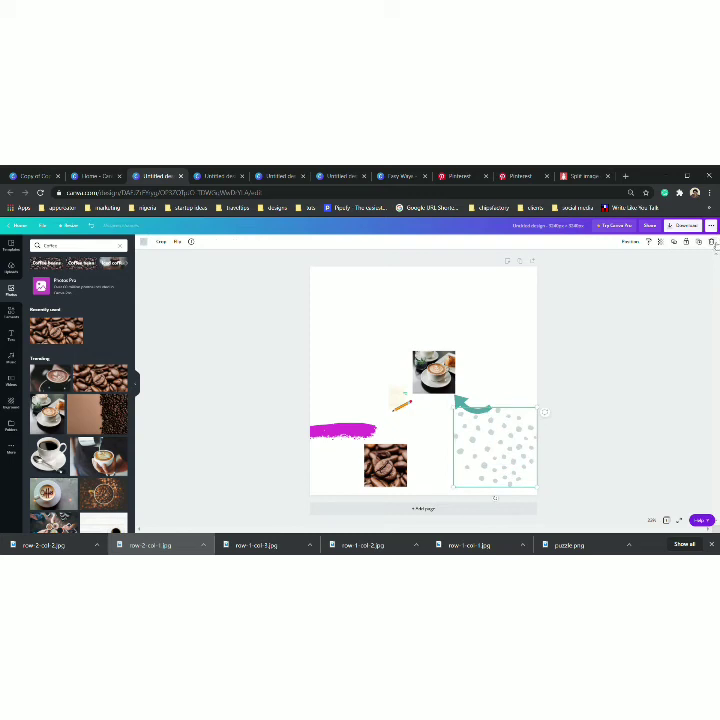
{"action": "left_click", "coordinate": [713, 243]}
Delete the coffee-cup photo together with its grid, and the curved teal arrow.
{"action": "left_click", "coordinate": [433, 385]}
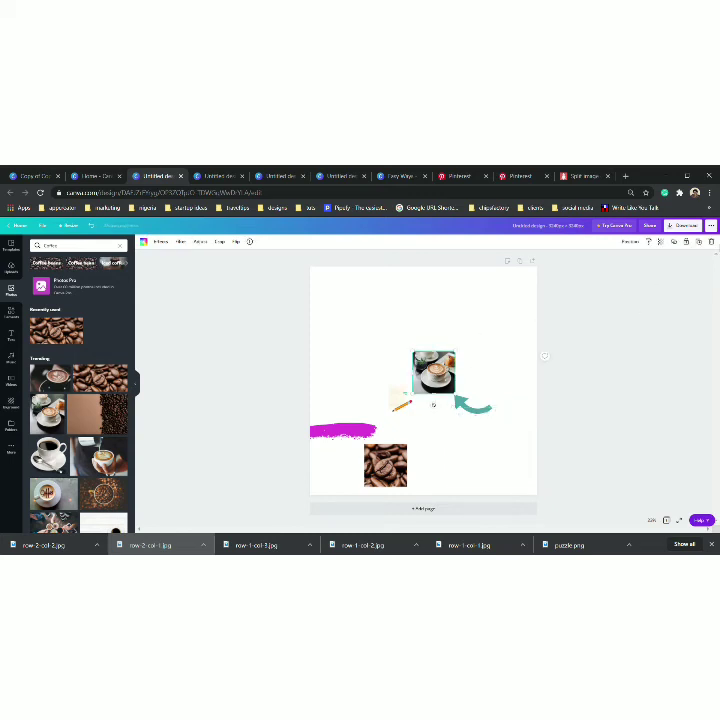
{"action": "left_click", "coordinate": [711, 242]}
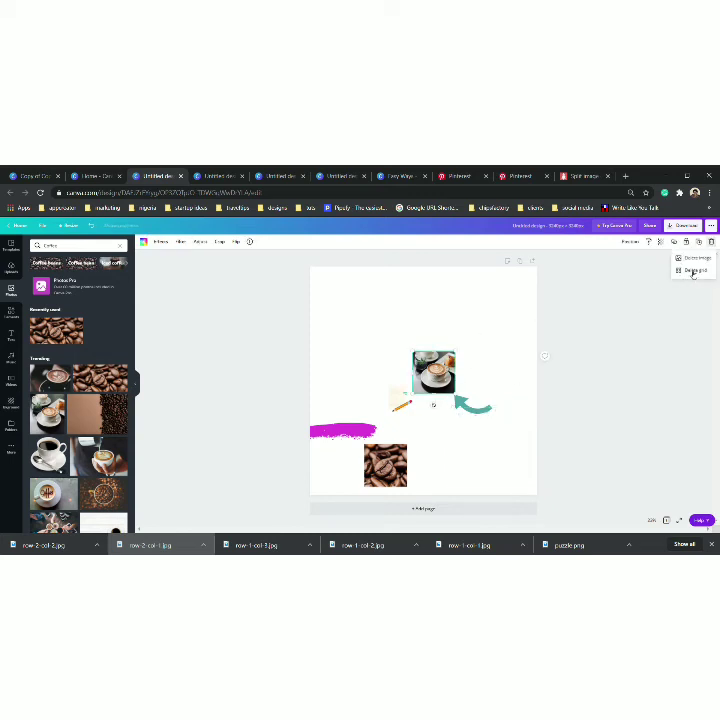
{"action": "left_click", "coordinate": [691, 271]}
{"action": "left_click", "coordinate": [458, 402]}
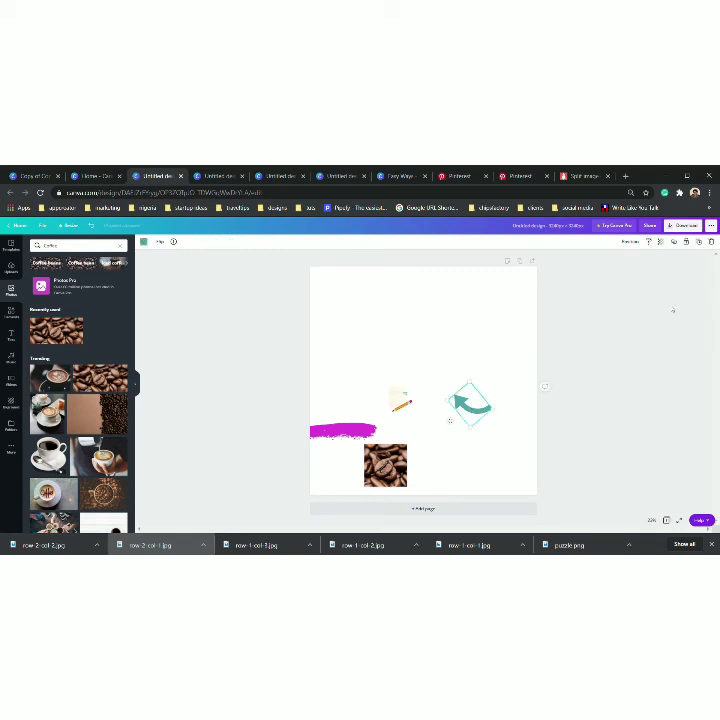
{"action": "left_click", "coordinate": [713, 245]}
Delete the pencil graphic and the cream paper graphic behind it.
{"action": "left_click", "coordinate": [403, 408]}
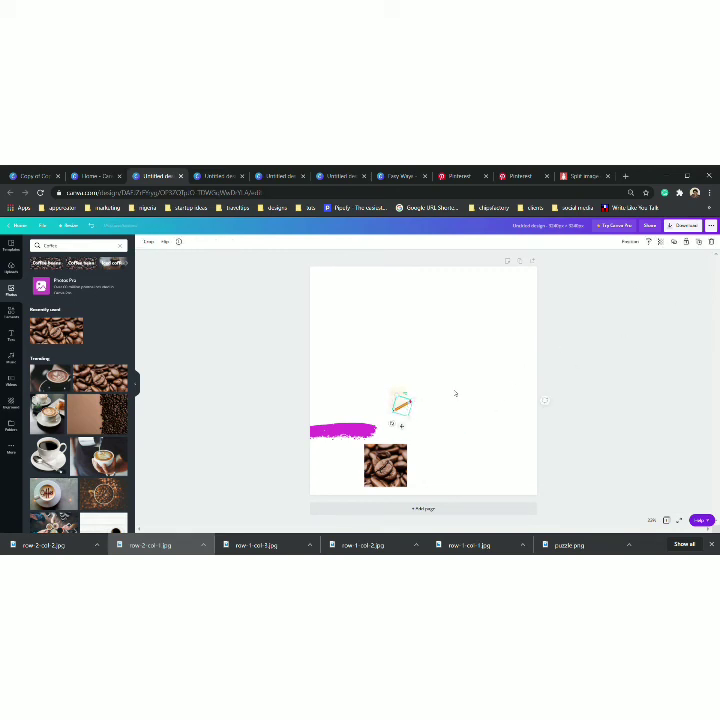
{"action": "left_click", "coordinate": [712, 242]}
{"action": "left_click", "coordinate": [399, 405]}
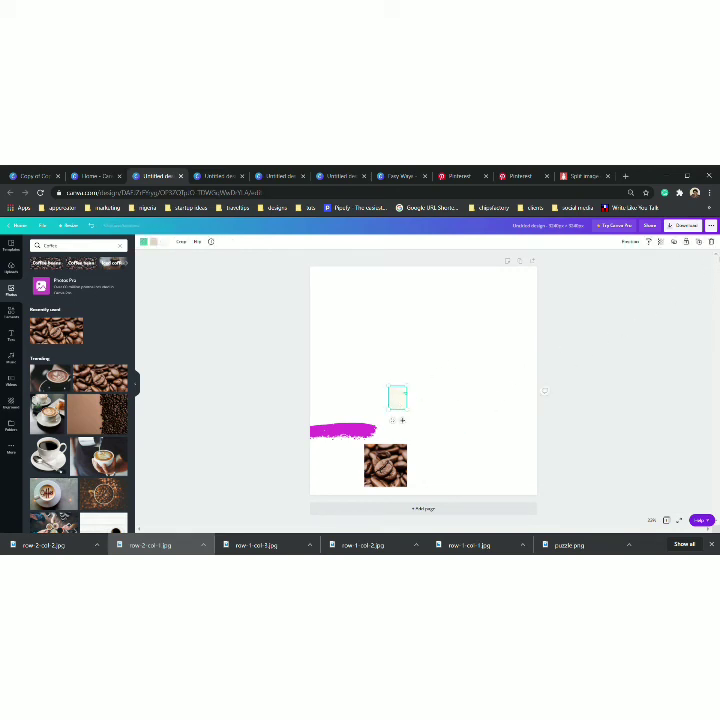
{"action": "left_click", "coordinate": [712, 242]}
Delete the magenta brush stroke and the last coffee-bean photo together with its grid.
{"action": "left_click", "coordinate": [340, 432]}
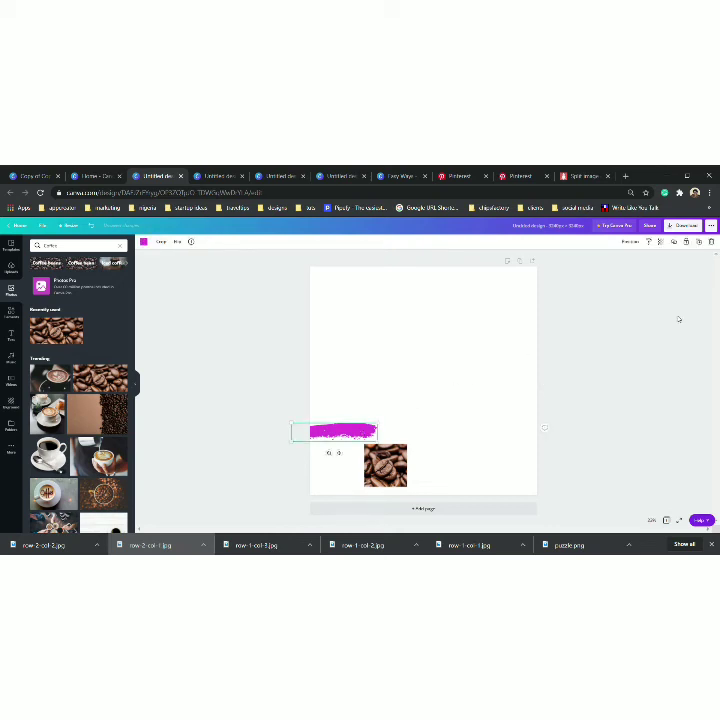
{"action": "left_click", "coordinate": [712, 242]}
{"action": "left_click", "coordinate": [366, 469]}
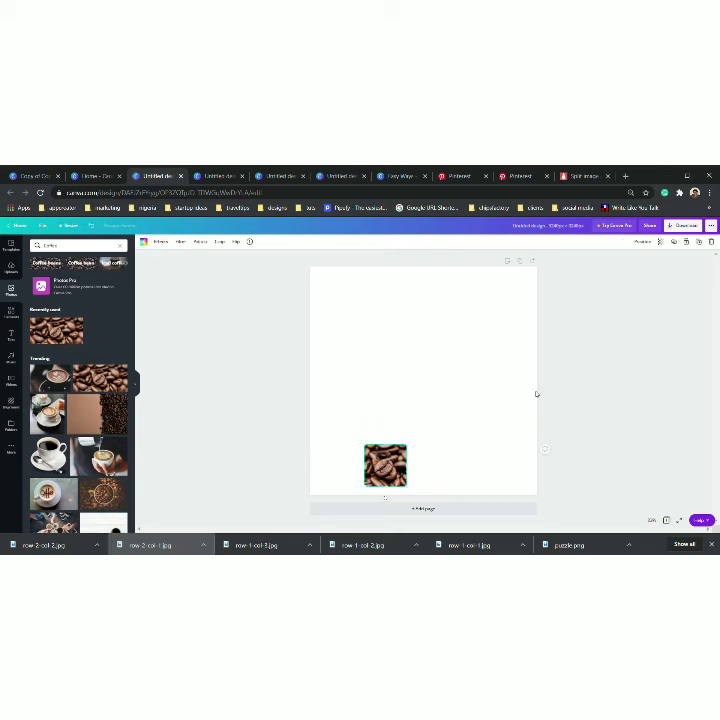
{"action": "left_click", "coordinate": [712, 242]}
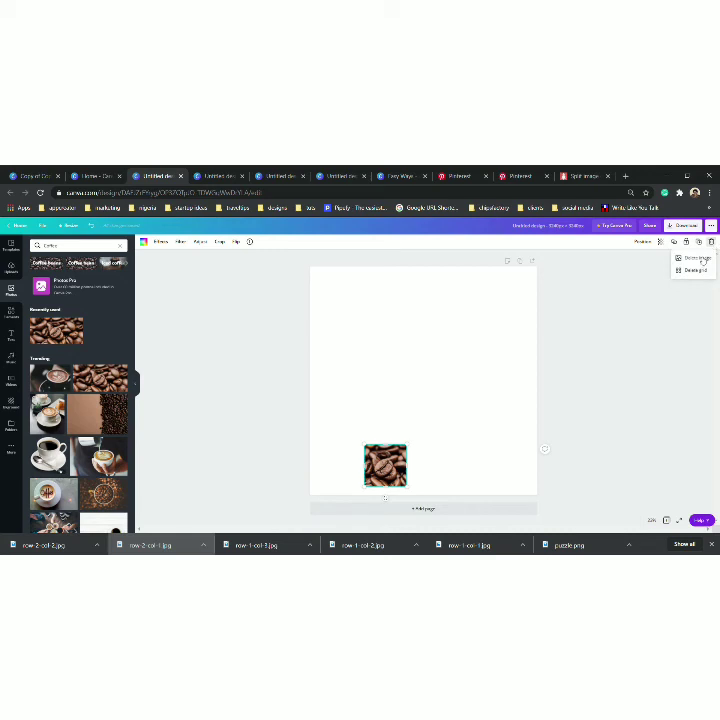
{"action": "left_click", "coordinate": [697, 270]}
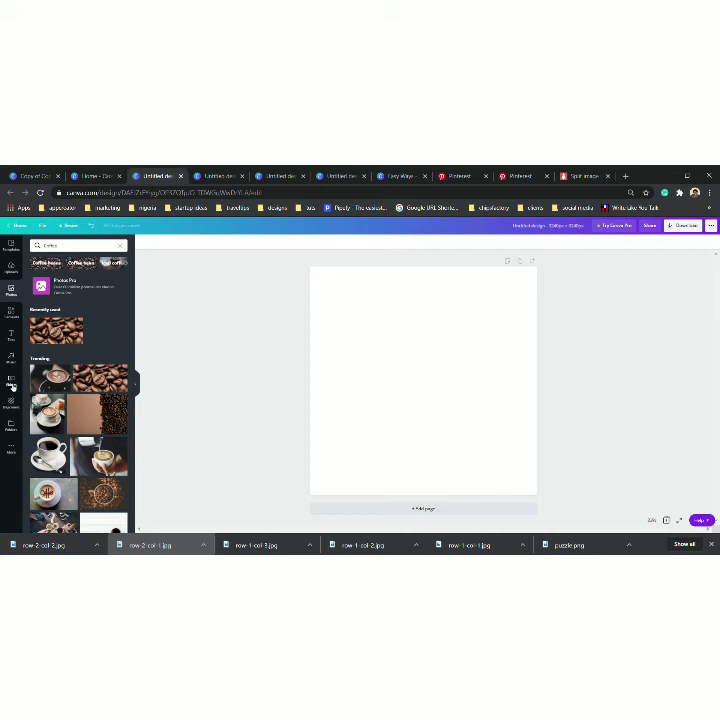
Clear the triangle search in the elements library, browse all grids and add the nine-cell grid of three rows by three columns to the page.
{"action": "left_click", "coordinate": [11, 314]}
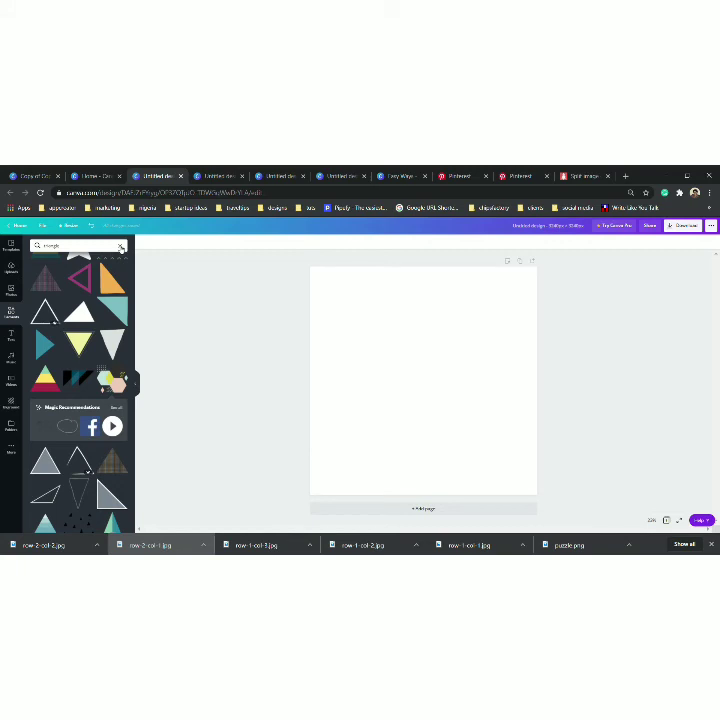
{"action": "left_click", "coordinate": [121, 246]}
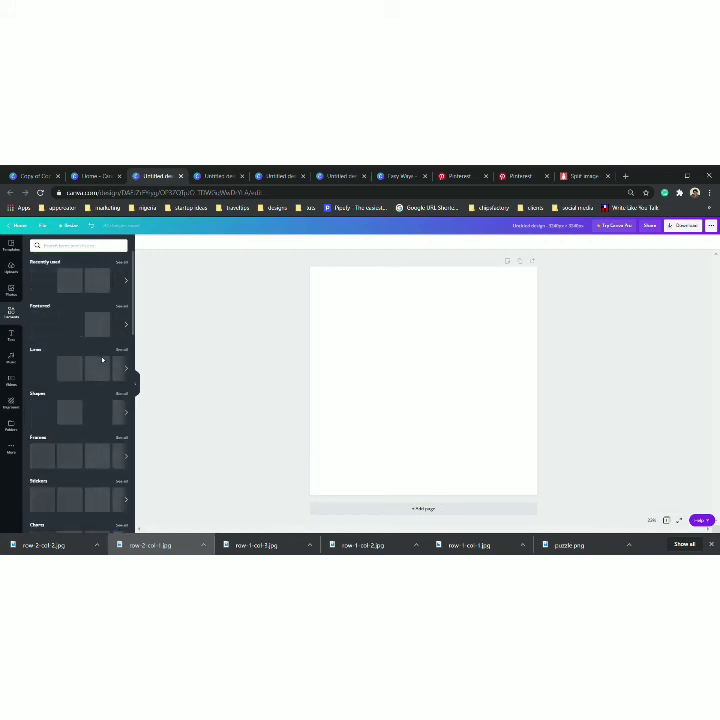
{"action": "scroll", "coordinate": [102, 360], "scroll_direction": "down", "scroll_amount": 1}
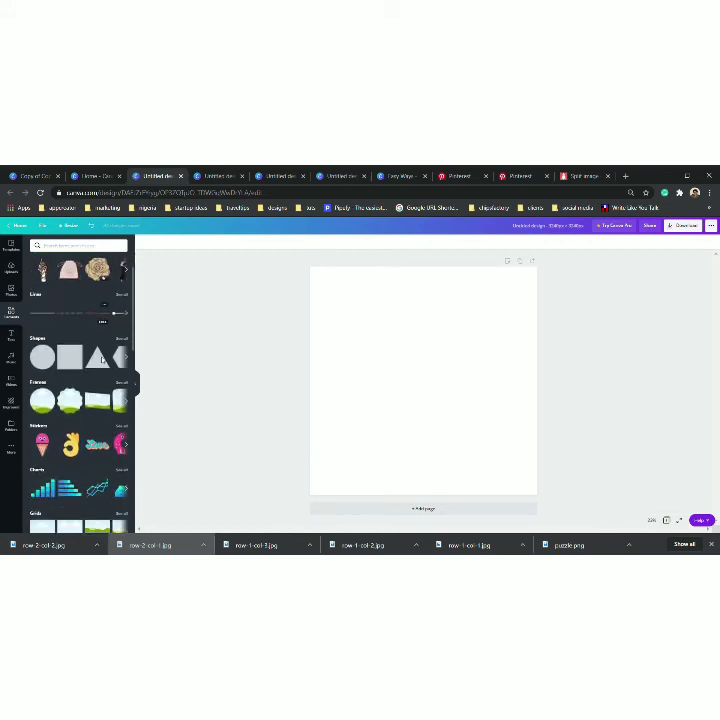
{"action": "scroll", "coordinate": [102, 360], "scroll_direction": "down", "scroll_amount": 3}
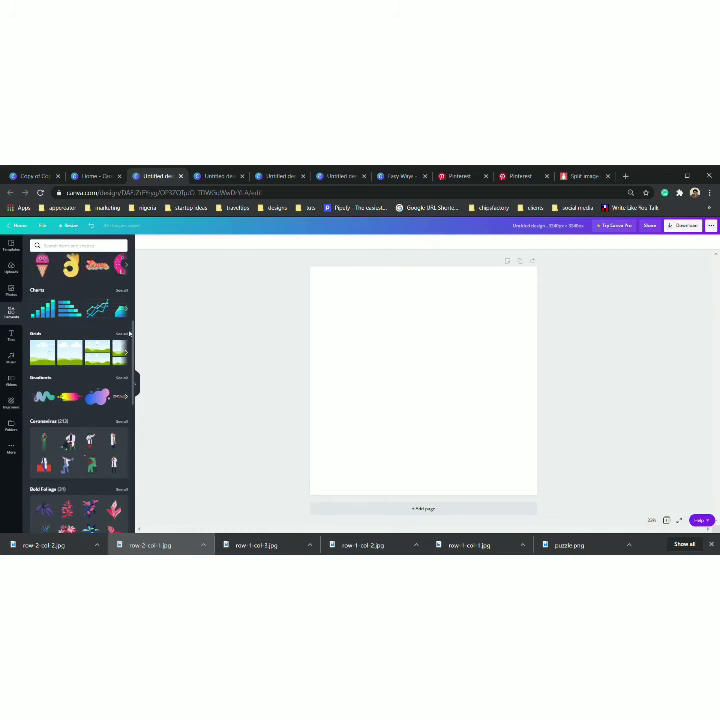
{"action": "left_click", "coordinate": [123, 334]}
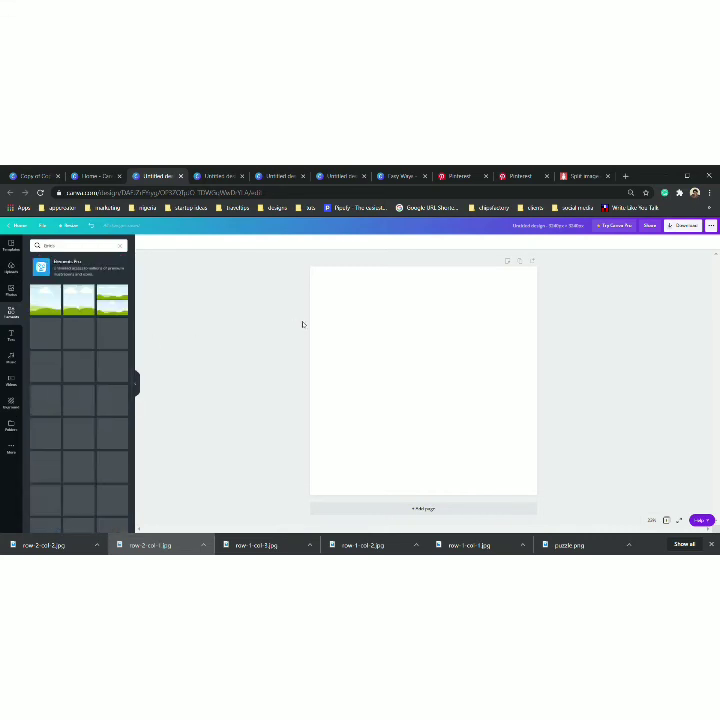
{"action": "scroll", "coordinate": [66, 385], "scroll_direction": "down", "scroll_amount": 10}
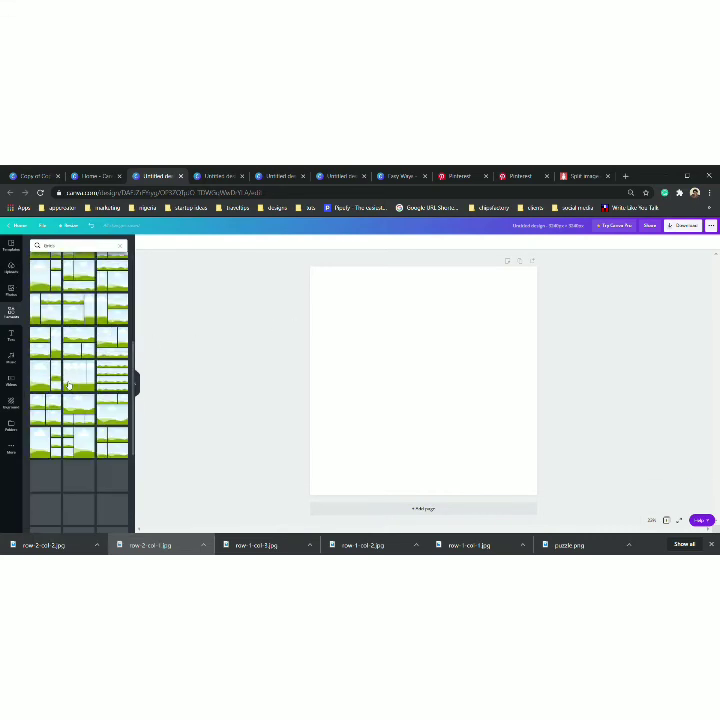
{"action": "scroll", "coordinate": [66, 385], "scroll_direction": "down", "scroll_amount": 5}
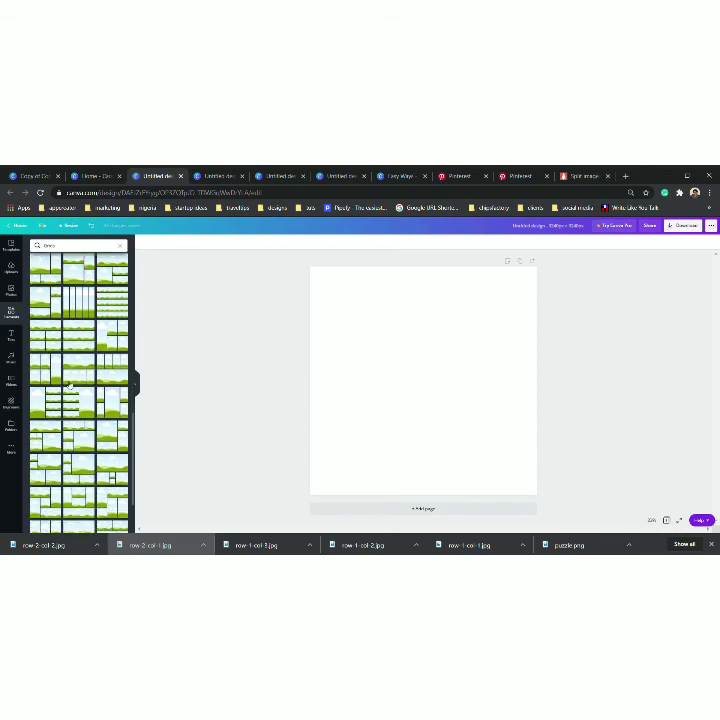
{"action": "scroll", "coordinate": [68, 385], "scroll_direction": "down", "scroll_amount": 5}
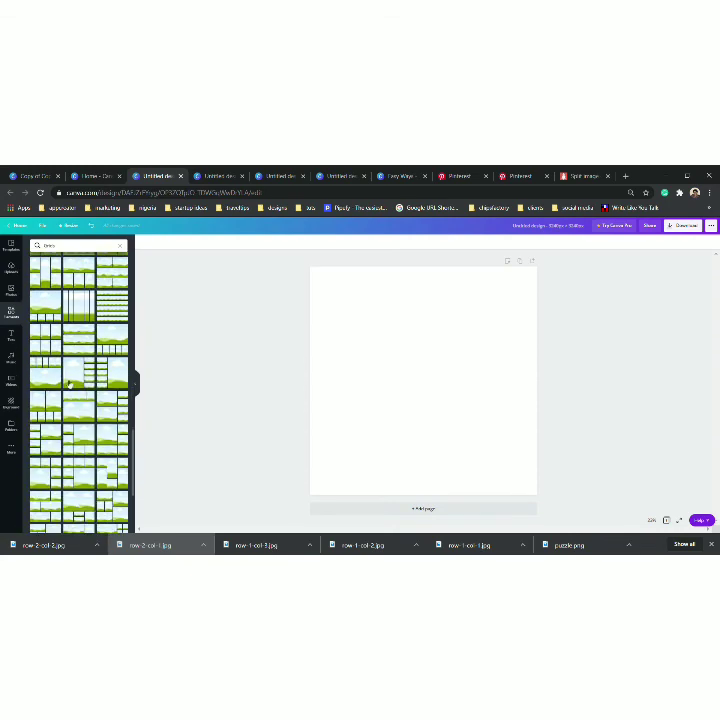
{"action": "scroll", "coordinate": [68, 385], "scroll_direction": "down", "scroll_amount": 5}
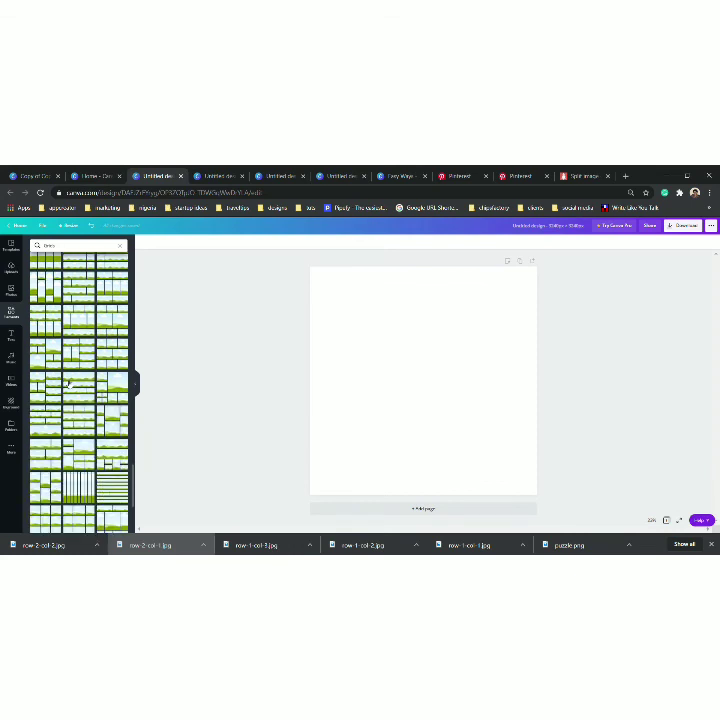
{"action": "scroll", "coordinate": [68, 385], "scroll_direction": "down", "scroll_amount": 5}
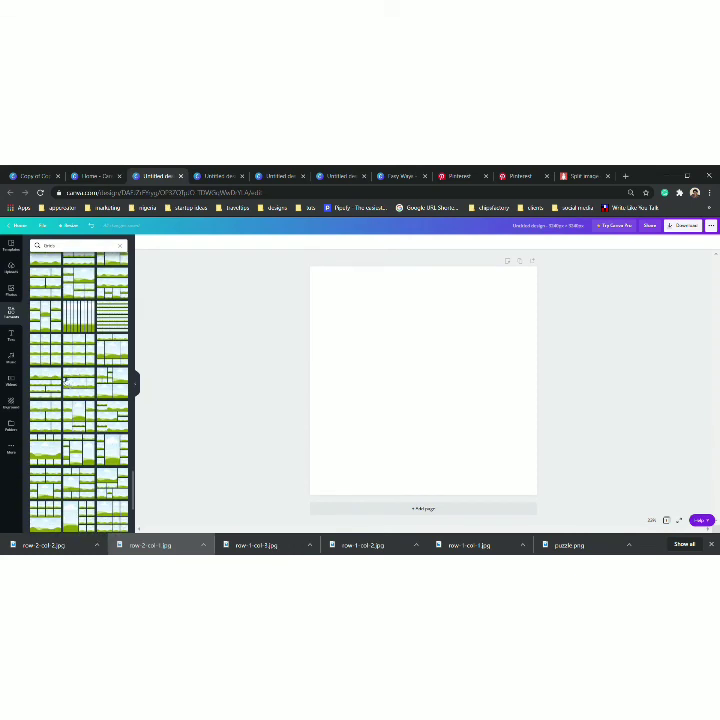
{"action": "left_click", "coordinate": [45, 349]}
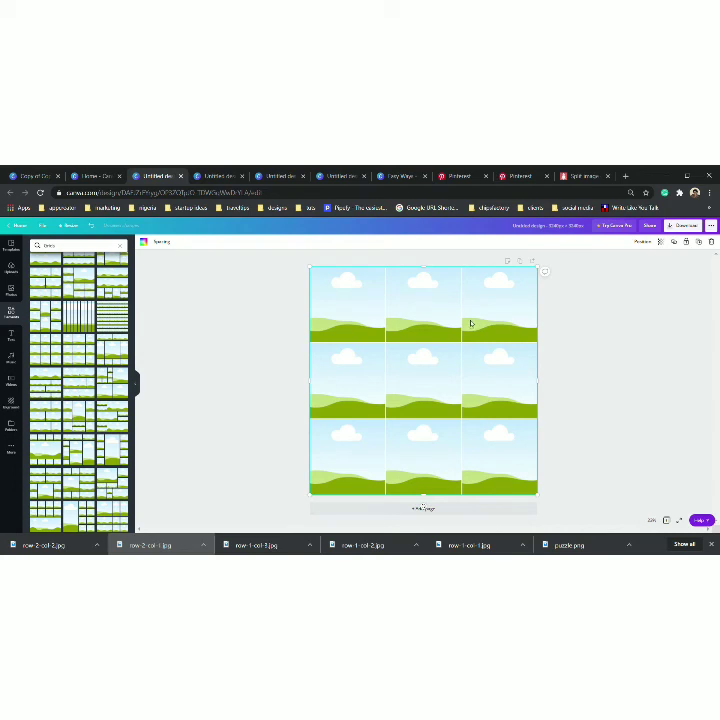
Add the dotted line from the elements library, stretch it across the full page width and place it on the border between grid rows one and two.
{"action": "left_click", "coordinate": [13, 313]}
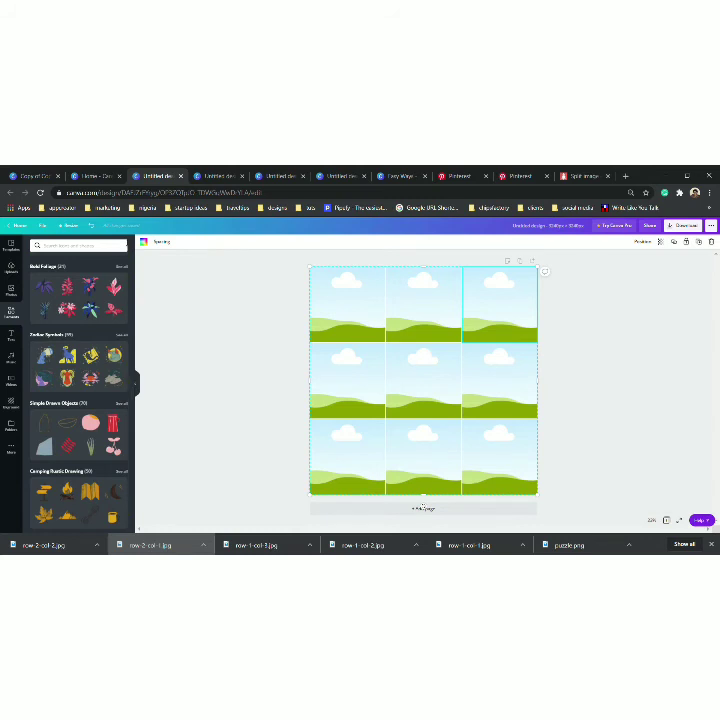
{"action": "scroll", "coordinate": [112, 305], "scroll_direction": "up", "scroll_amount": 2}
{"action": "scroll", "coordinate": [112, 305], "scroll_direction": "up", "scroll_amount": 5}
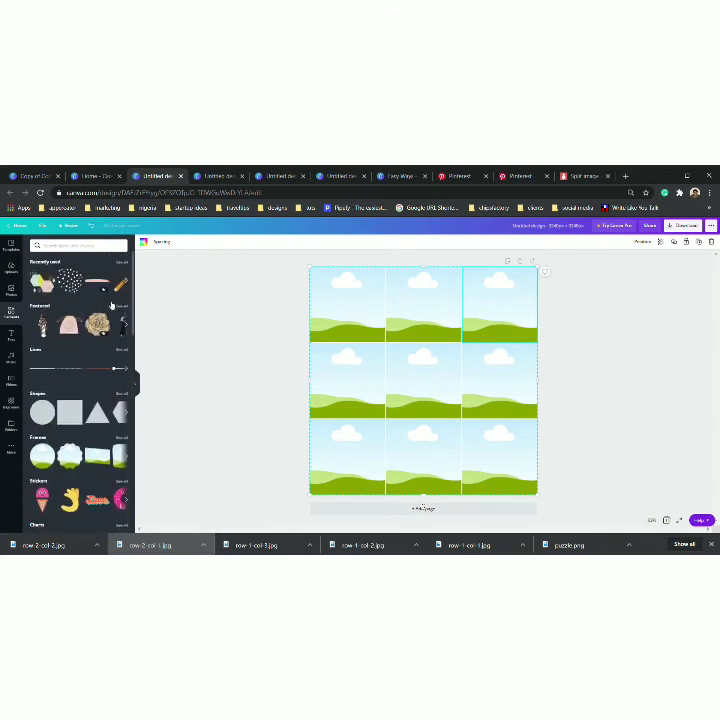
{"action": "left_click", "coordinate": [75, 371]}
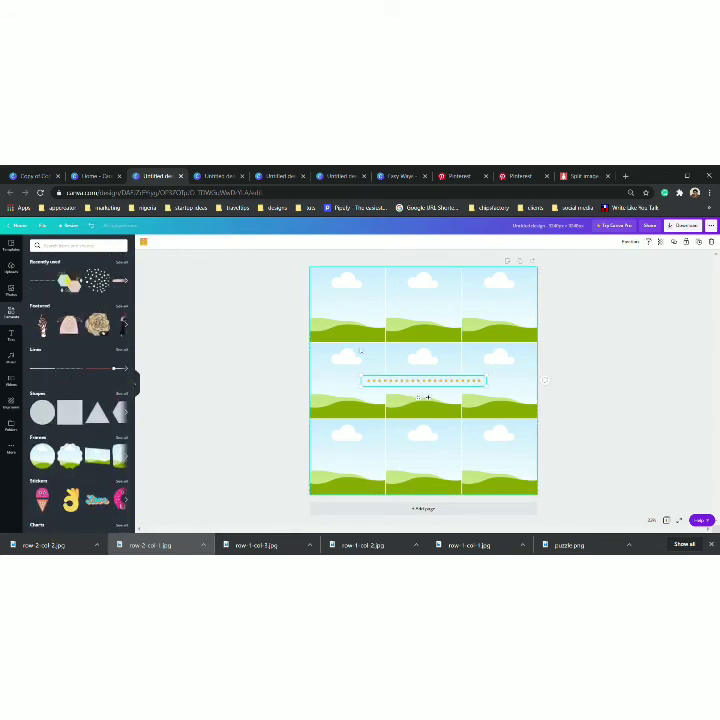
{"action": "left_click_drag", "start_coordinate": [360, 385], "coordinate": [312, 382]}
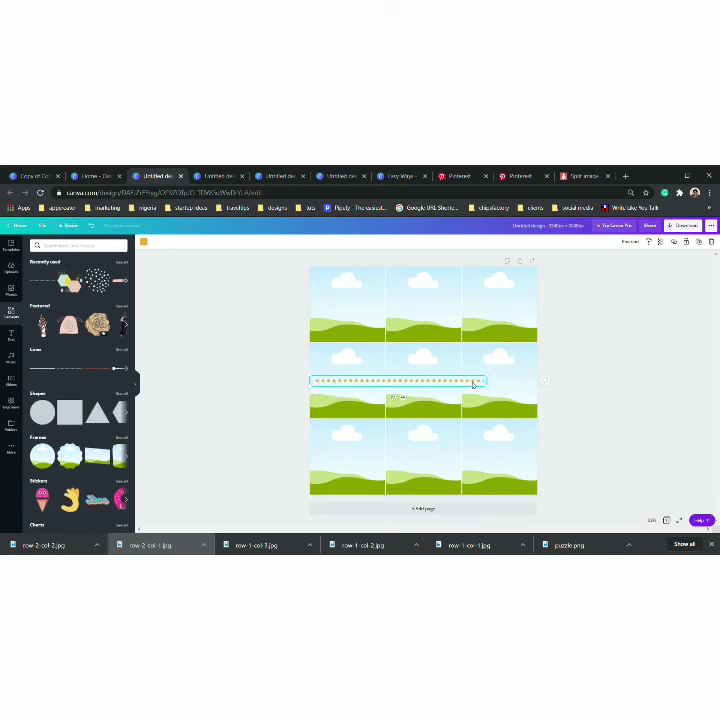
{"action": "left_click_drag", "start_coordinate": [488, 382], "coordinate": [545, 384]}
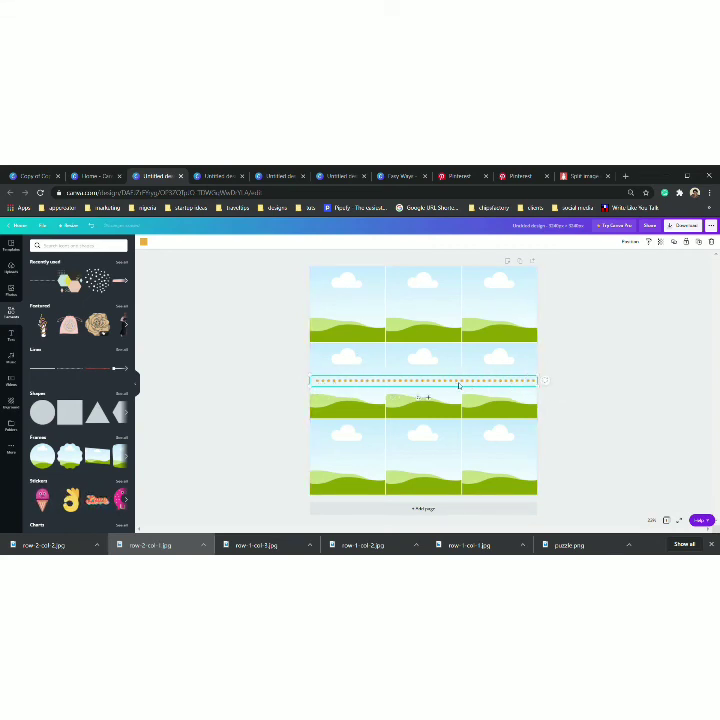
{"action": "left_click_drag", "start_coordinate": [457, 380], "coordinate": [461, 348]}
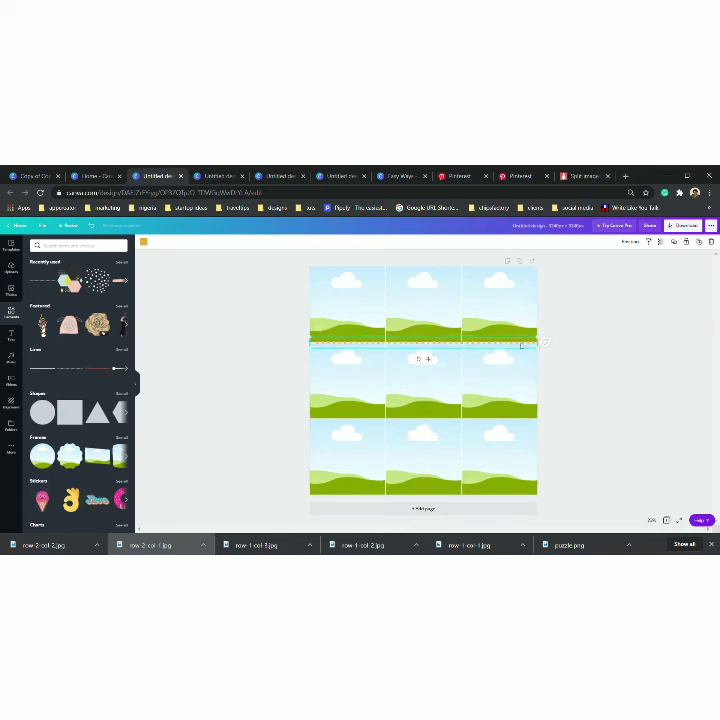
Duplicate the dotted line onto the border between rows two and three and, rotated vertically, onto both borders between the grid columns.
{"action": "left_click", "coordinate": [699, 243]}
{"action": "left_click_drag", "start_coordinate": [441, 344], "coordinate": [453, 422]}
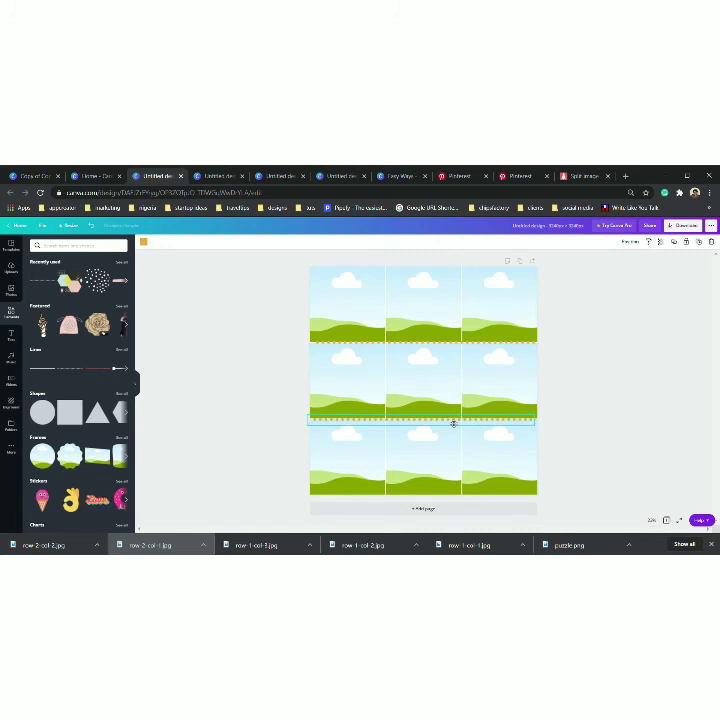
{"action": "left_click_drag", "start_coordinate": [453, 424], "coordinate": [453, 424]}
{"action": "left_click", "coordinate": [699, 242]}
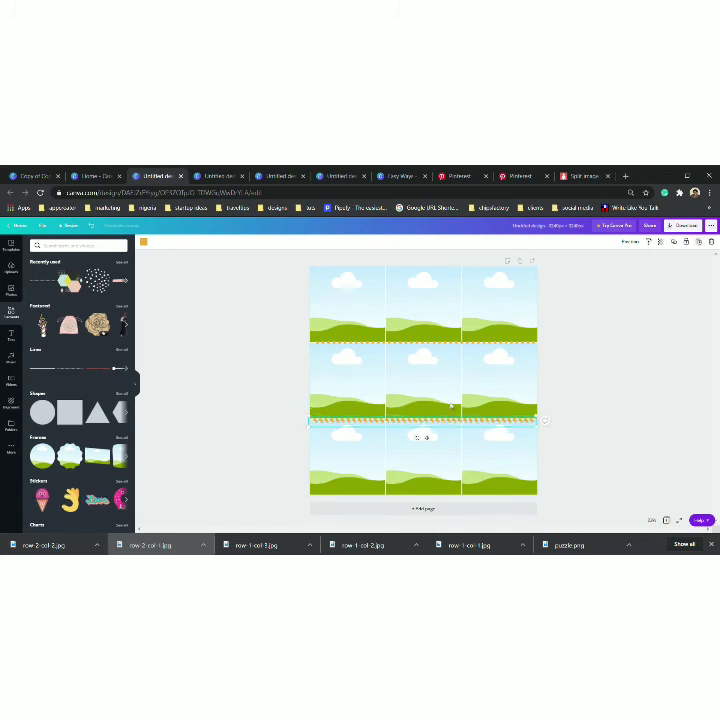
{"action": "left_click_drag", "start_coordinate": [428, 421], "coordinate": [464, 376]}
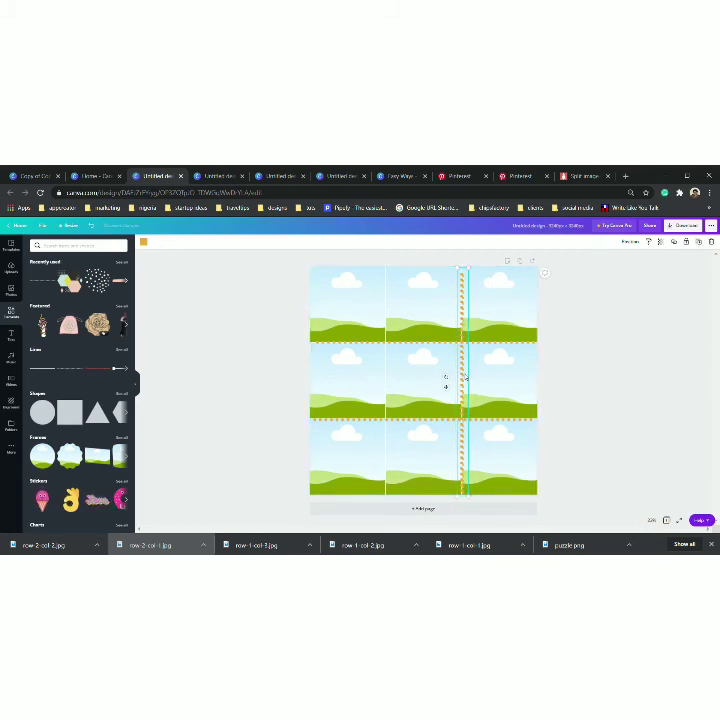
{"action": "left_click_drag", "start_coordinate": [464, 379], "coordinate": [390, 378]}
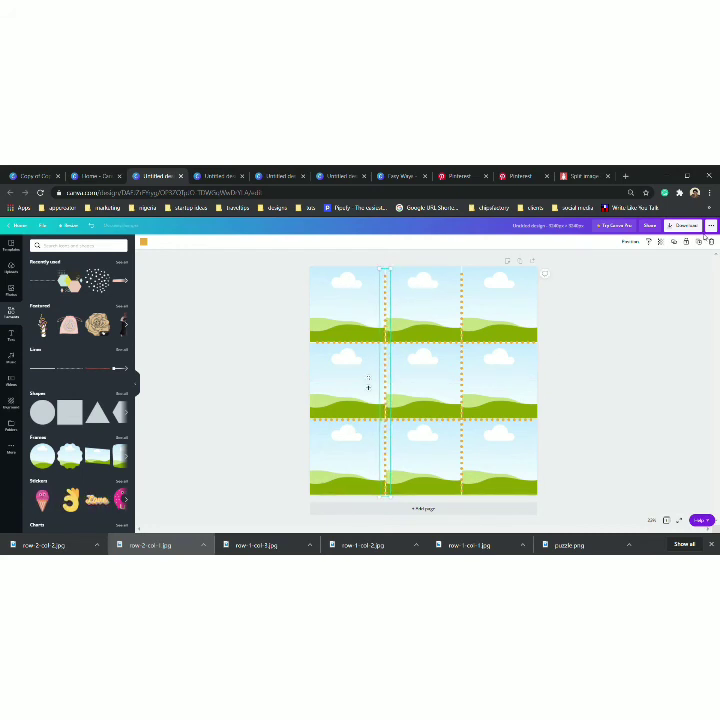
Delete the nine-cell image grid from behind the dotted lines.
{"action": "left_click", "coordinate": [368, 385]}
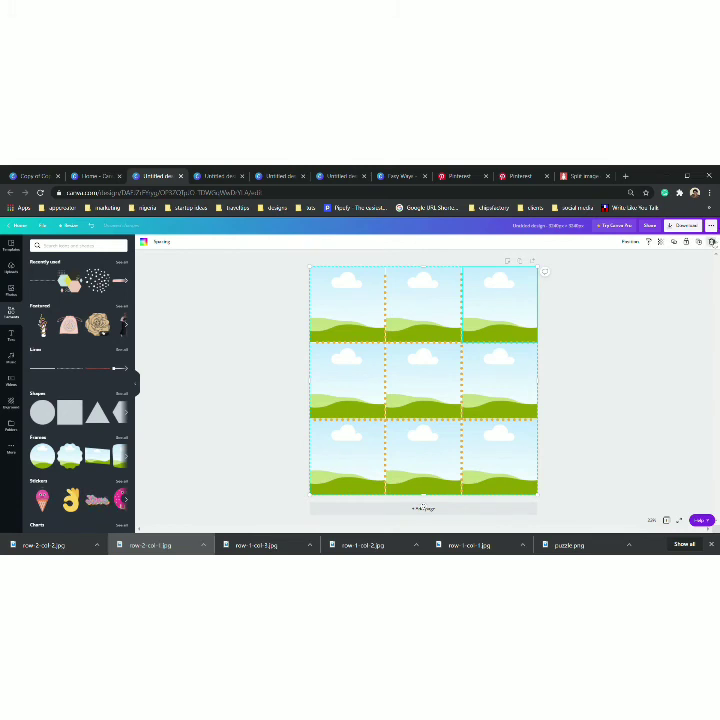
{"action": "left_click", "coordinate": [711, 242]}
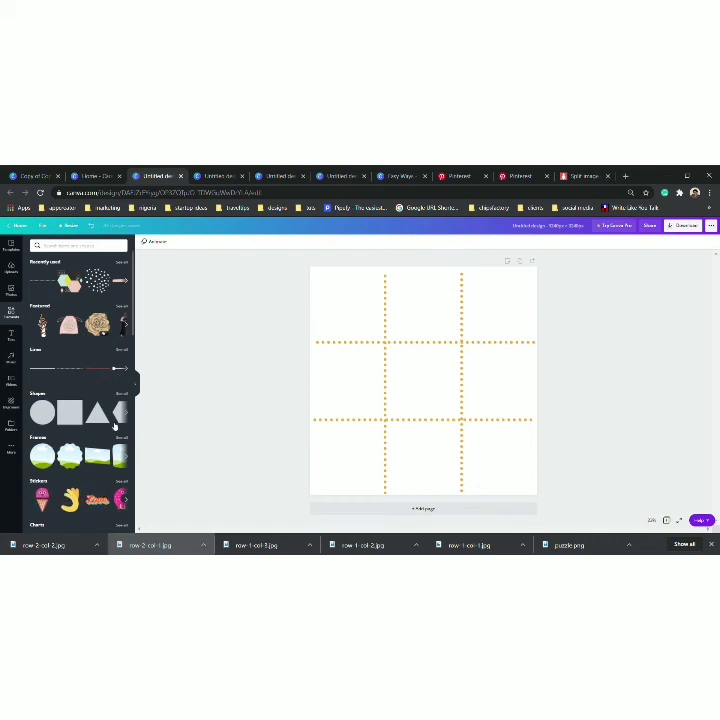
Add a circle frame, shrink it to fit the first column's top cell and place a duplicate in the cell below it.
{"action": "scroll", "coordinate": [115, 435], "scroll_direction": "down", "scroll_amount": 1}
{"action": "scroll", "coordinate": [114, 435], "scroll_direction": "down", "scroll_amount": 3}
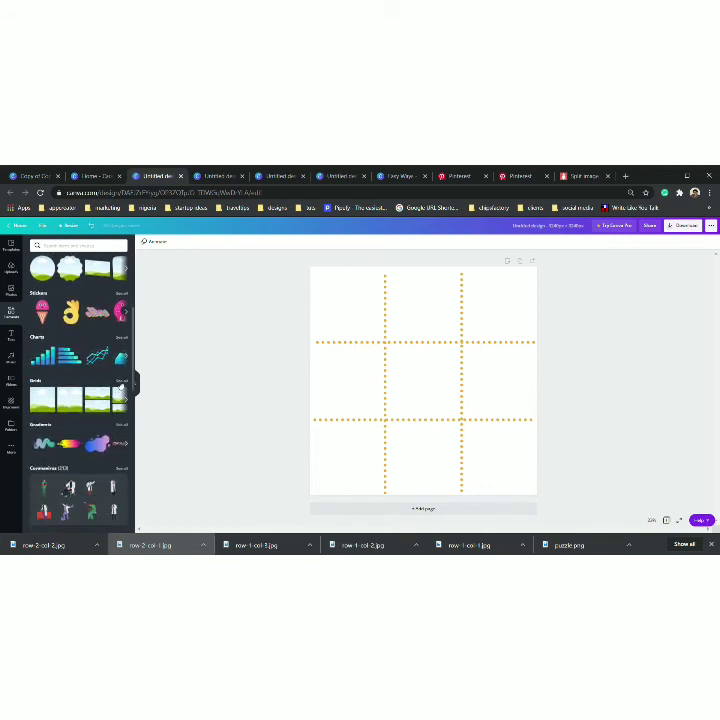
{"action": "left_click", "coordinate": [43, 264]}
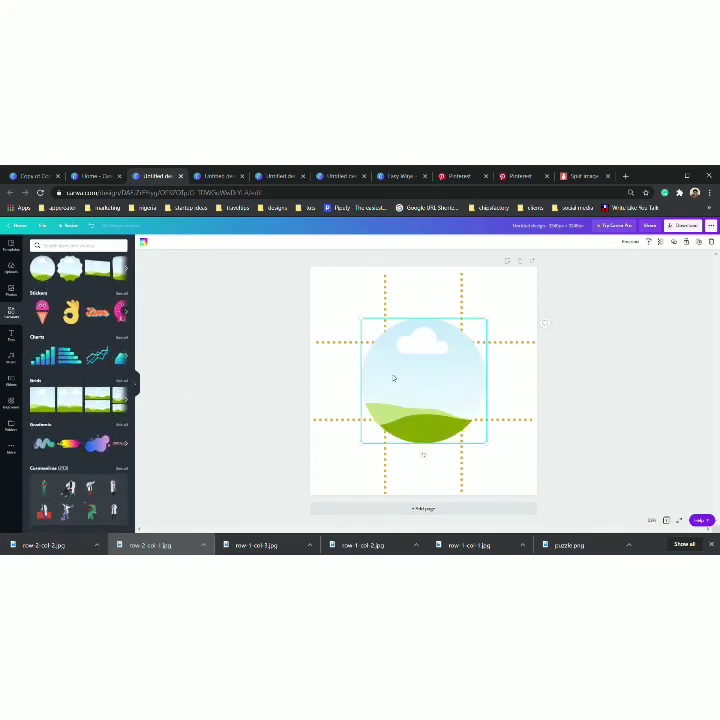
{"action": "mouse_move", "coordinate": [369, 325]}
{"action": "left_mouse_down"}
{"action": "mouse_move", "coordinate": [416, 374]}
{"action": "mouse_move", "coordinate": [363, 315]}
{"action": "left_mouse_up"}
{"action": "left_click_drag", "start_coordinate": [389, 354], "coordinate": [364, 394]}
{"action": "left_click", "coordinate": [699, 242]}
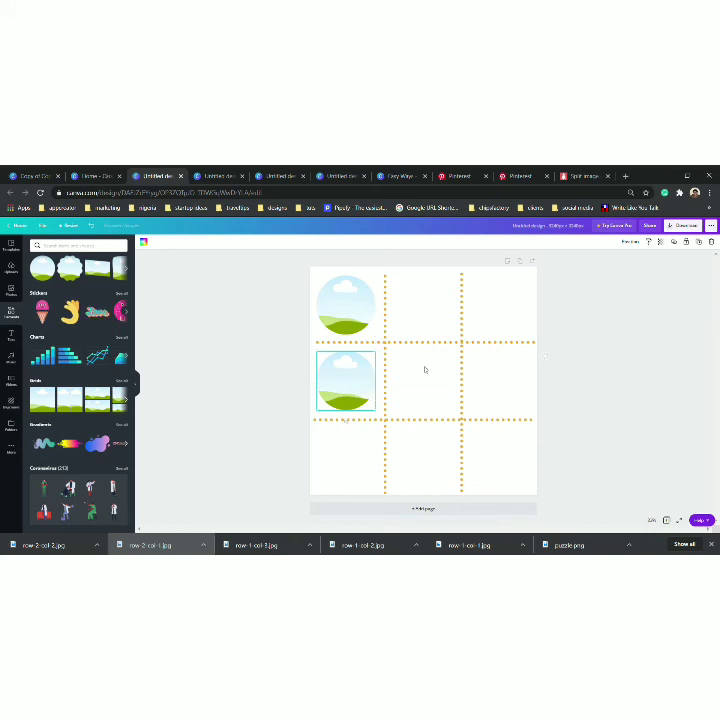
Duplicate the circle frame into the centre cell, all three cells of the third column and the top cell of the second column.
{"action": "left_click", "coordinate": [700, 244]}
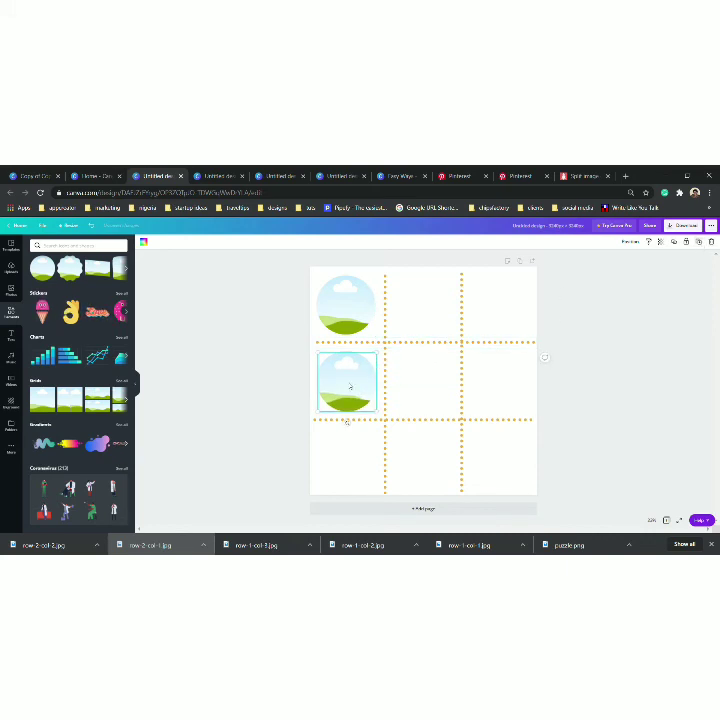
{"action": "left_click_drag", "start_coordinate": [350, 386], "coordinate": [499, 470]}
{"action": "left_click", "coordinate": [699, 244]}
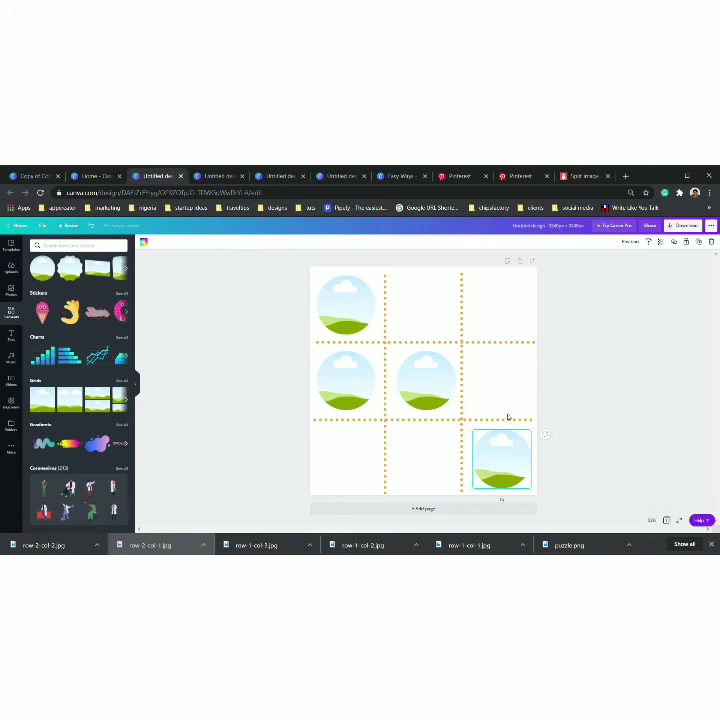
{"action": "left_click", "coordinate": [699, 247]}
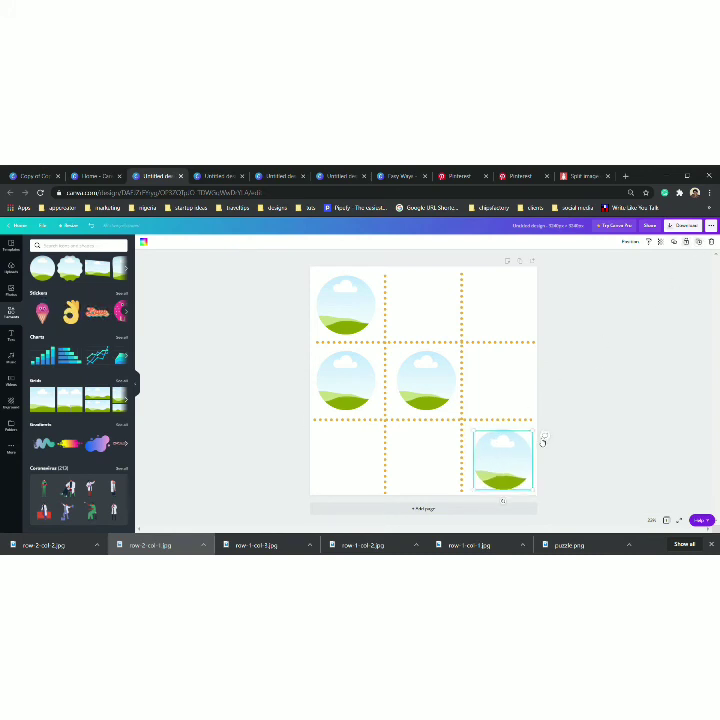
{"action": "left_click_drag", "start_coordinate": [513, 461], "coordinate": [421, 314]}
{"action": "left_click", "coordinate": [698, 241]}
{"action": "key", "text": "ctrl+d"}
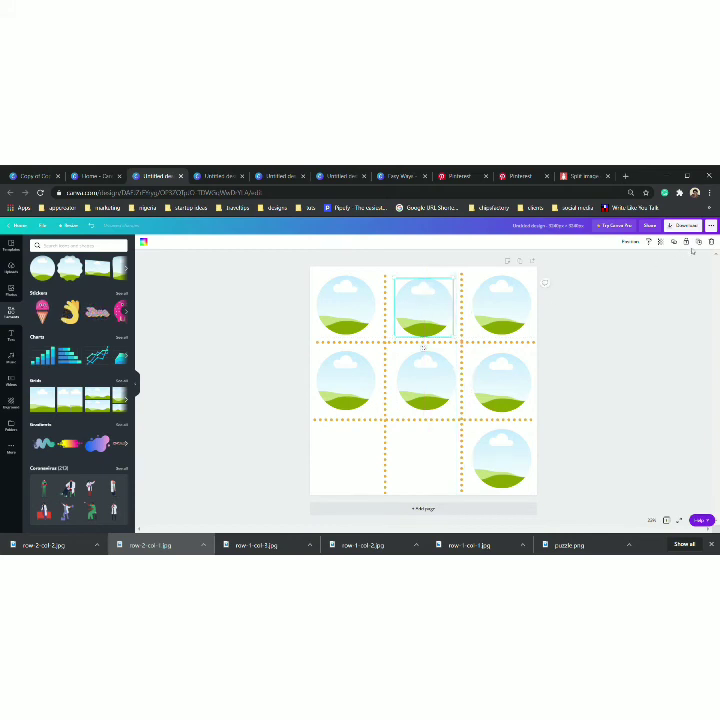
Duplicate the circle frame into the second and first cells of the last row.
{"action": "left_click", "coordinate": [701, 242]}
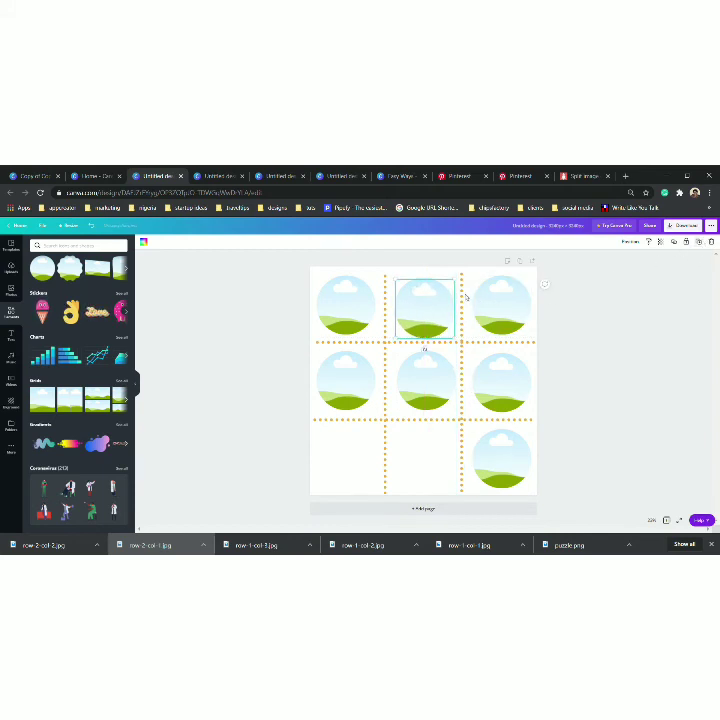
{"action": "left_click_drag", "start_coordinate": [432, 323], "coordinate": [434, 464]}
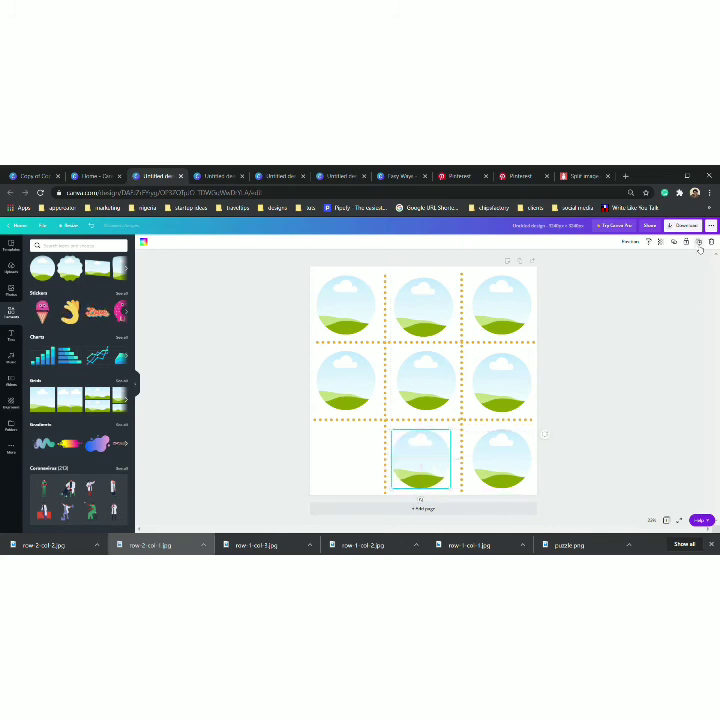
{"action": "left_click", "coordinate": [701, 243]}
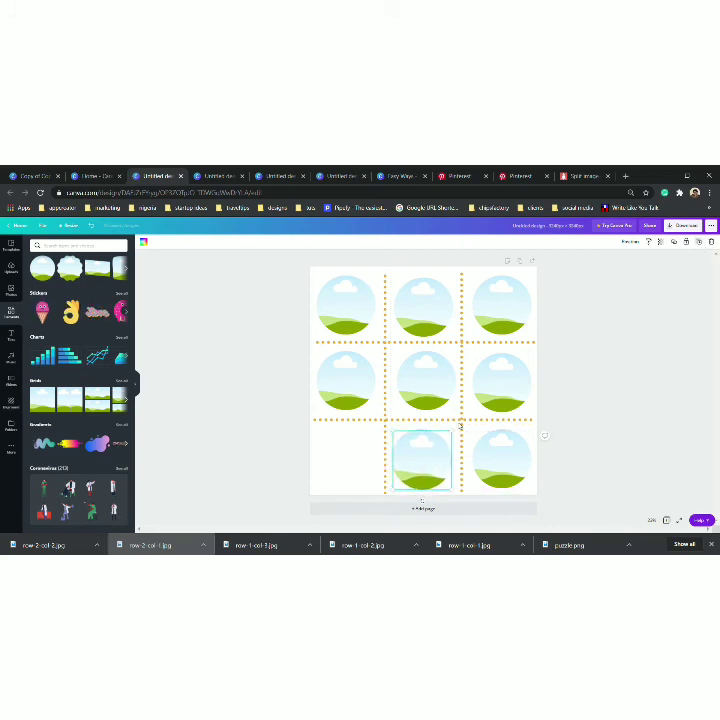
{"action": "left_click_drag", "start_coordinate": [427, 464], "coordinate": [354, 468]}
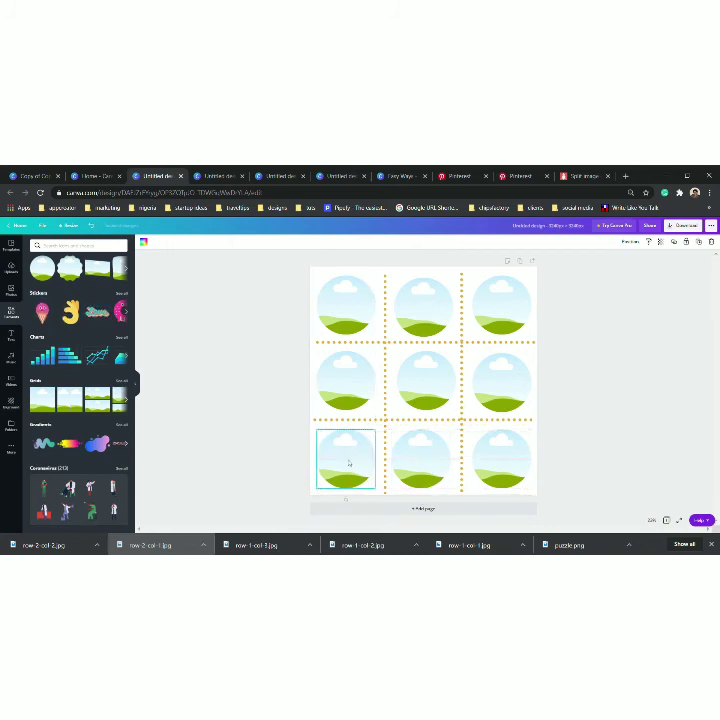
Clear the coffee search in the photo library, browse the trending photos and search for "fashions".
{"action": "left_click", "coordinate": [11, 296]}
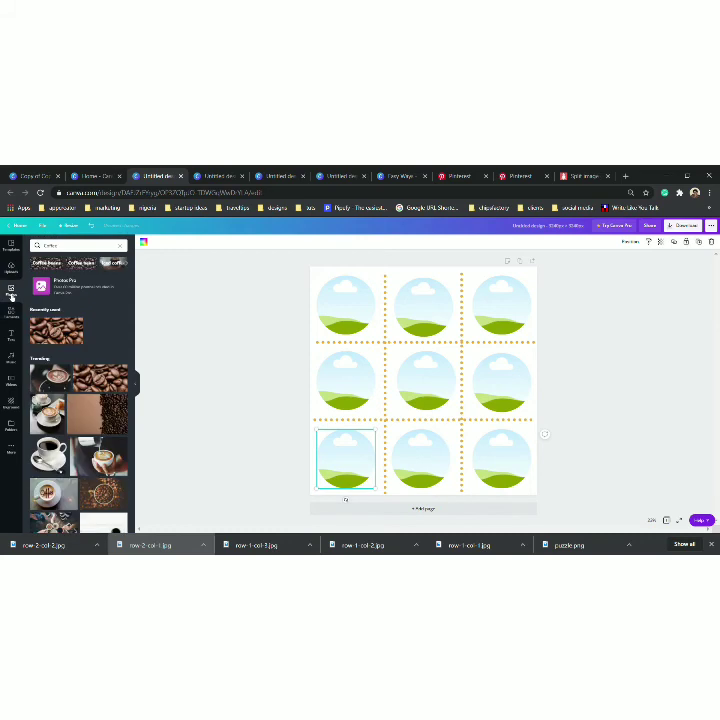
{"action": "left_click", "coordinate": [120, 245]}
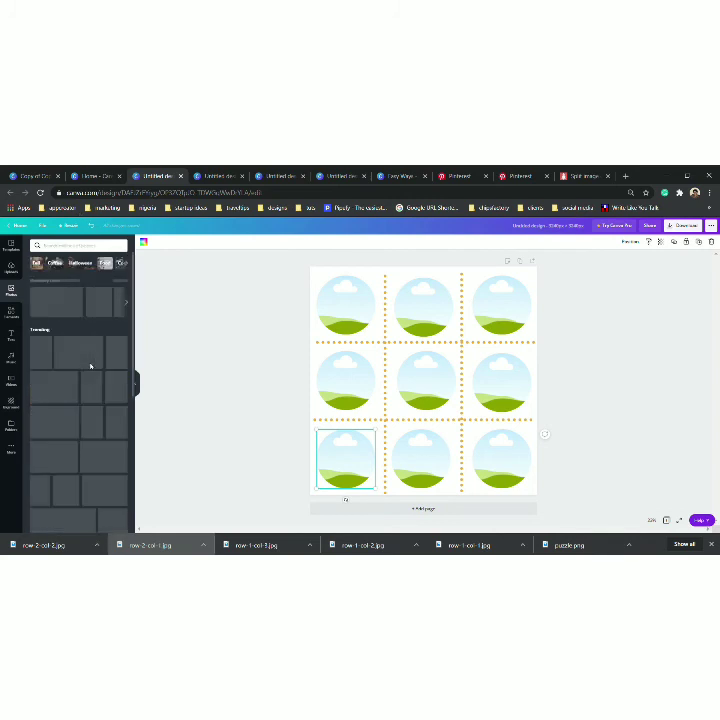
{"action": "scroll", "coordinate": [95, 366], "scroll_direction": "down", "scroll_amount": 5}
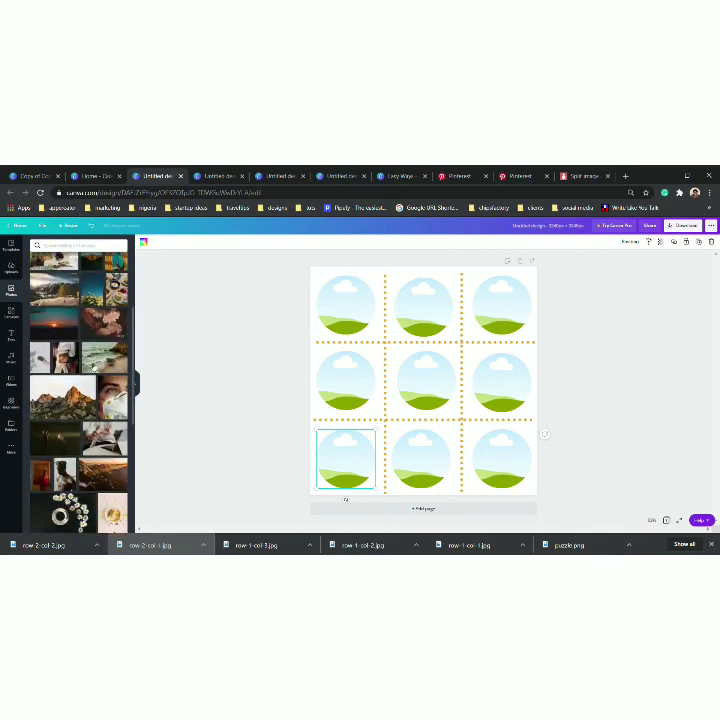
{"action": "scroll", "coordinate": [93, 368], "scroll_direction": "down", "scroll_amount": 2}
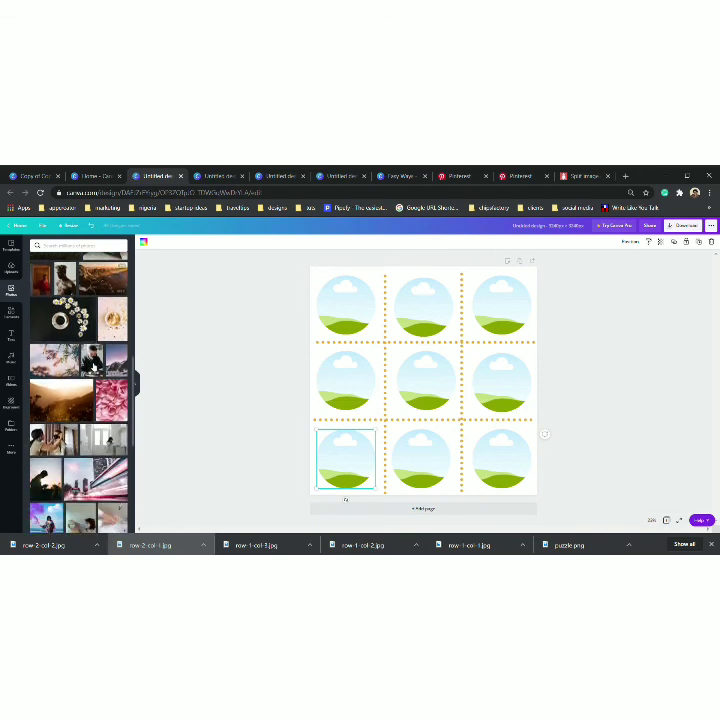
{"action": "scroll", "coordinate": [93, 368], "scroll_direction": "down", "scroll_amount": 2}
{"action": "scroll", "coordinate": [93, 368], "scroll_direction": "down", "scroll_amount": 2}
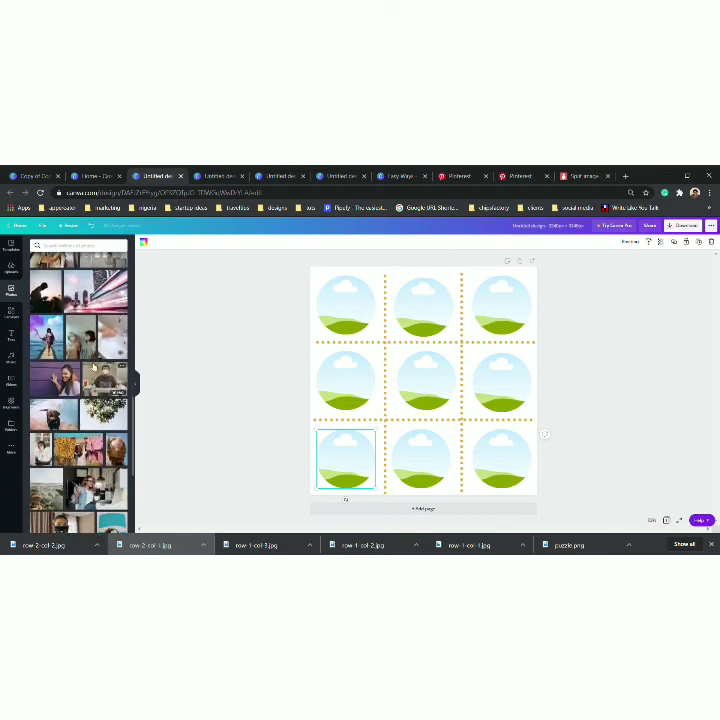
{"action": "scroll", "coordinate": [93, 366], "scroll_direction": "up", "scroll_amount": 15}
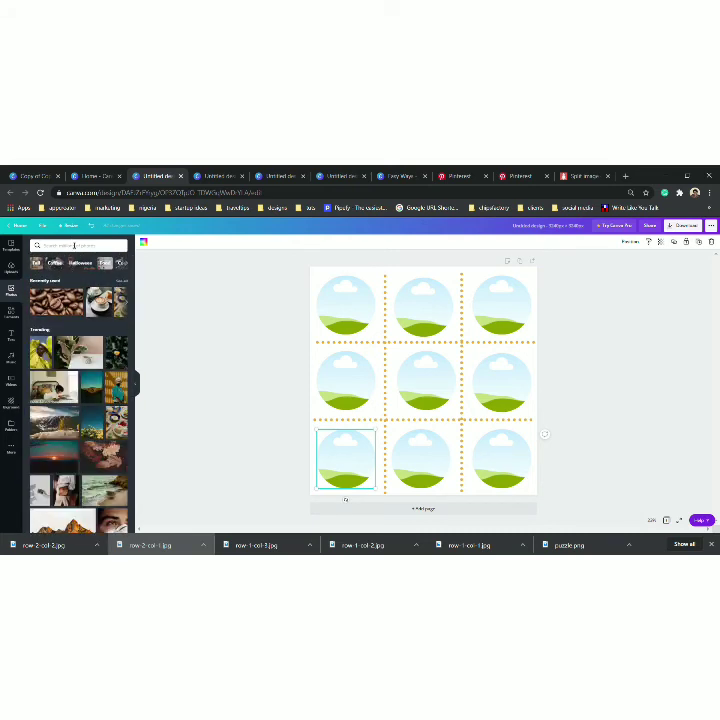
{"action": "type", "text": "fashion"}
{"action": "key", "text": "Return"}
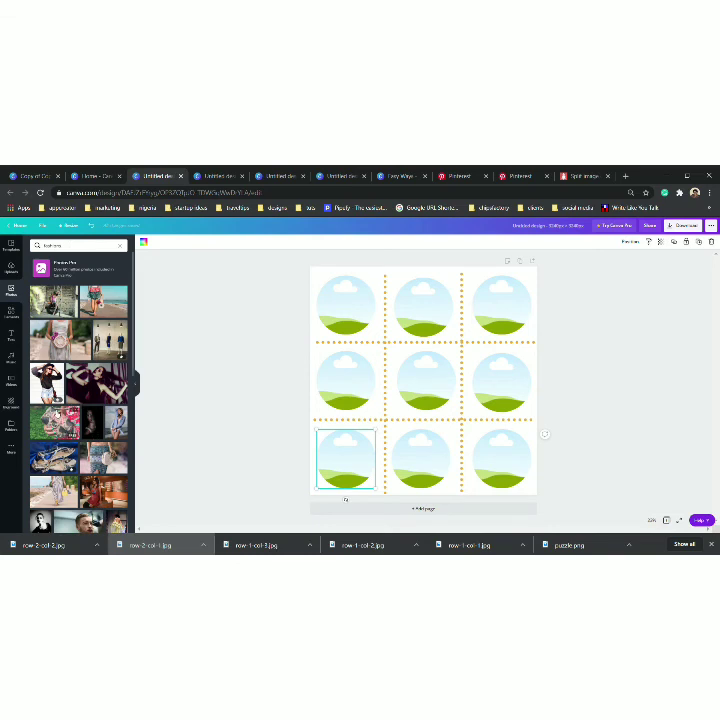
Fill the diagonal circle frames with the sunglasses photo in the first cell, the striped-dress photo in the centre and the blue photo in the last.
{"action": "left_click", "coordinate": [59, 424]}
{"action": "left_click_drag", "start_coordinate": [433, 389], "coordinate": [355, 310]}
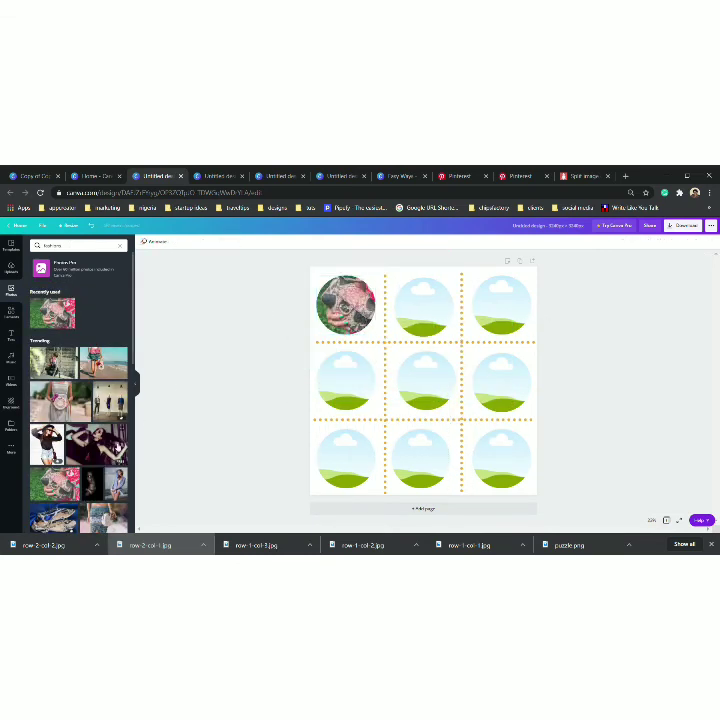
{"action": "left_click_drag", "start_coordinate": [60, 400], "coordinate": [420, 378]}
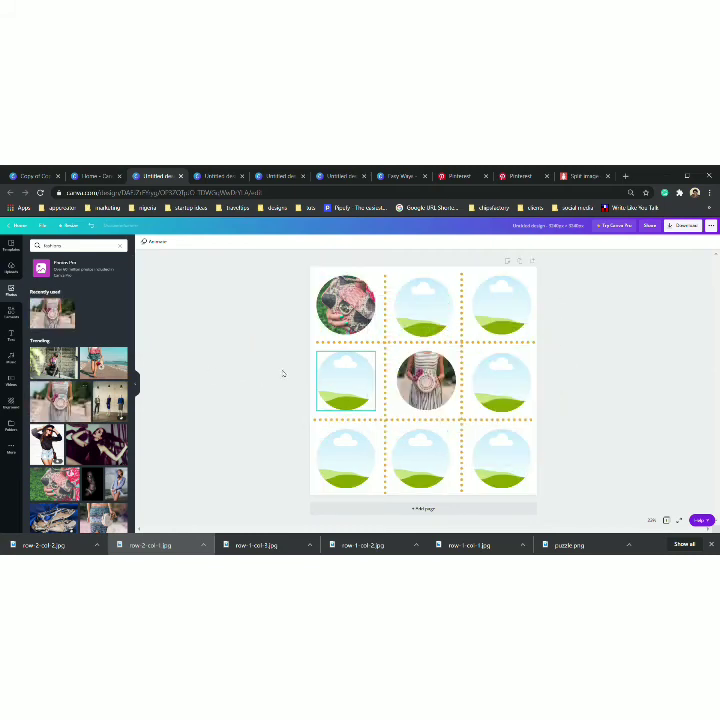
{"action": "scroll", "coordinate": [67, 393], "scroll_direction": "down", "scroll_amount": 3}
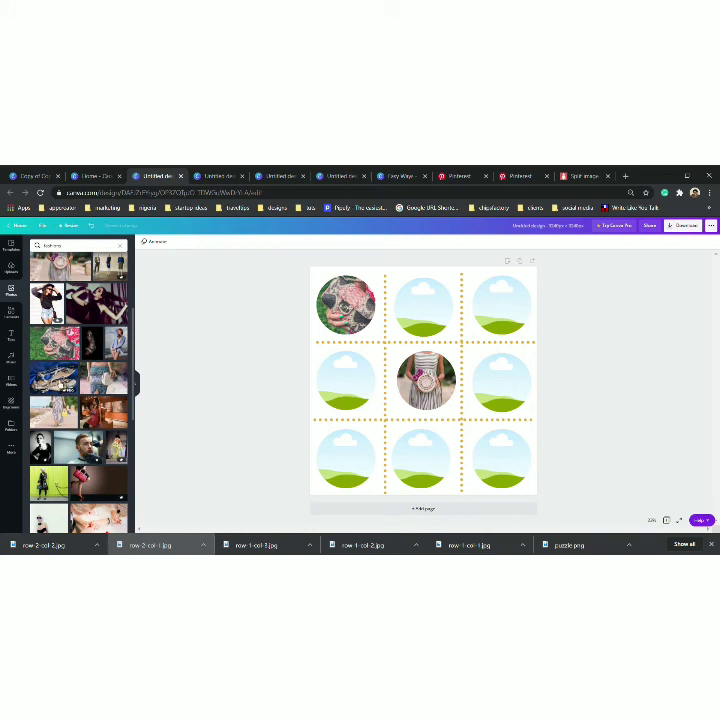
{"action": "left_click_drag", "start_coordinate": [103, 378], "coordinate": [500, 455]}
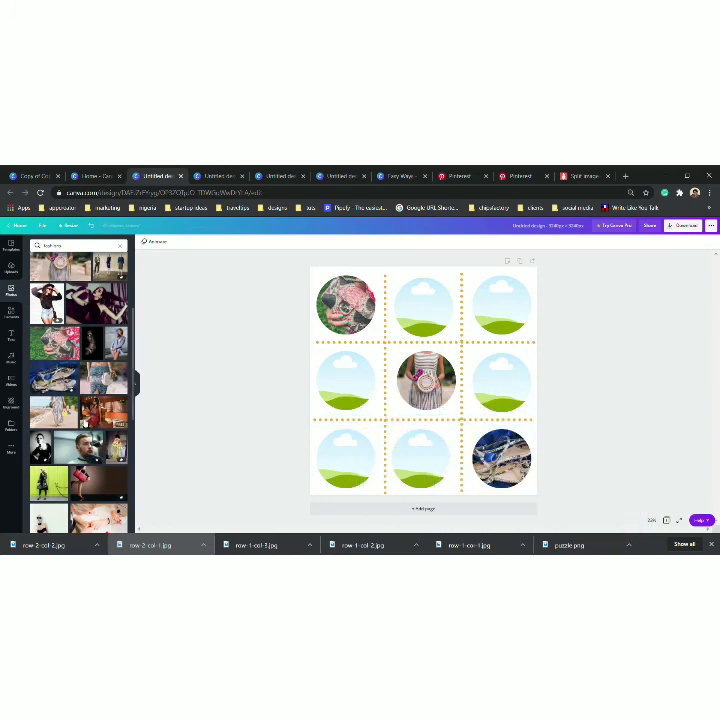
Browse the fashions photo results, clear that search and search the photo library for "clothes".
{"action": "scroll", "coordinate": [78, 390], "scroll_direction": "down", "scroll_amount": 3}
{"action": "scroll", "coordinate": [85, 424], "scroll_direction": "down", "scroll_amount": 3}
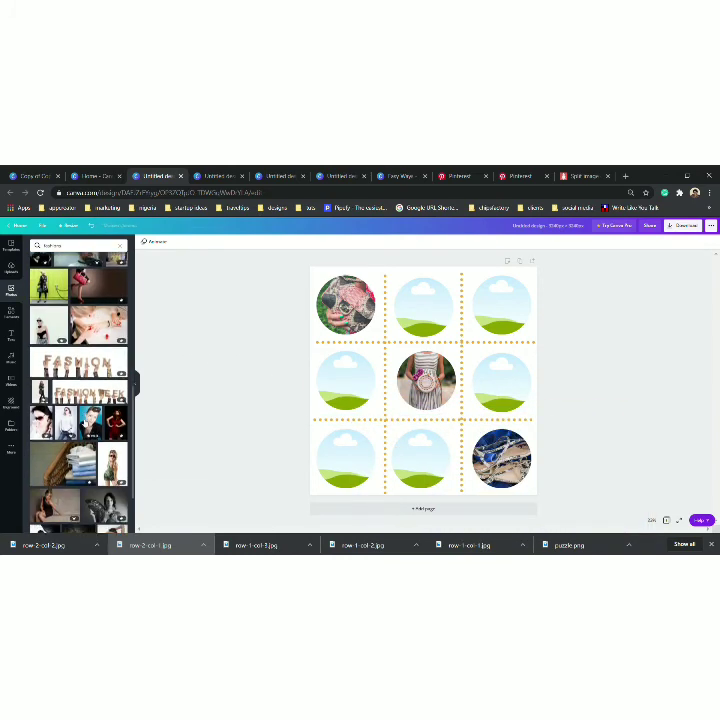
{"action": "scroll", "coordinate": [85, 424], "scroll_direction": "down", "scroll_amount": 1}
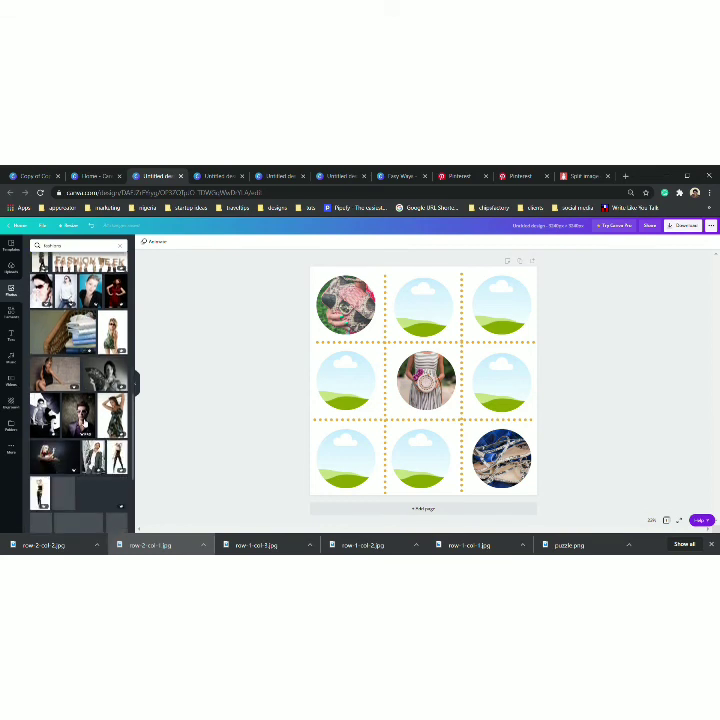
{"action": "scroll", "coordinate": [83, 420], "scroll_direction": "up", "scroll_amount": 10}
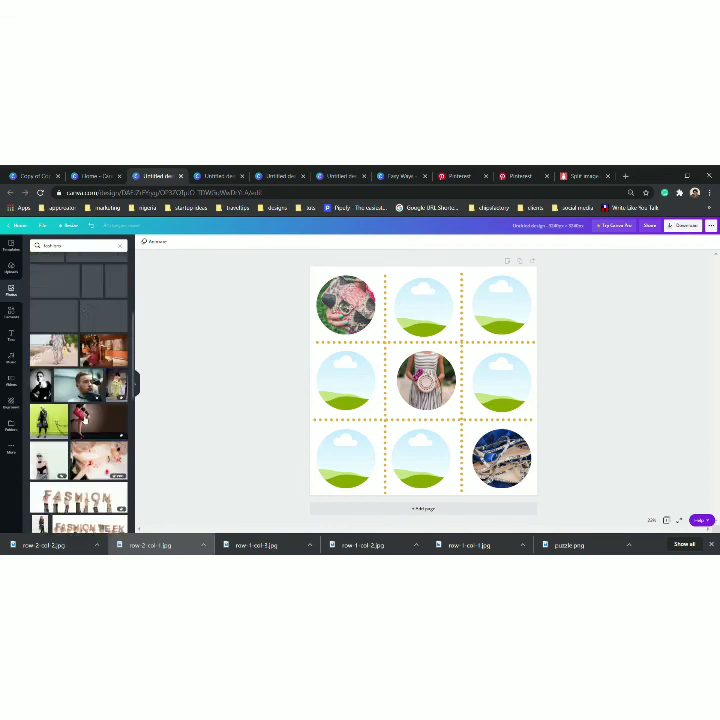
{"action": "left_click", "coordinate": [120, 245]}
{"action": "type", "text": "clo"}
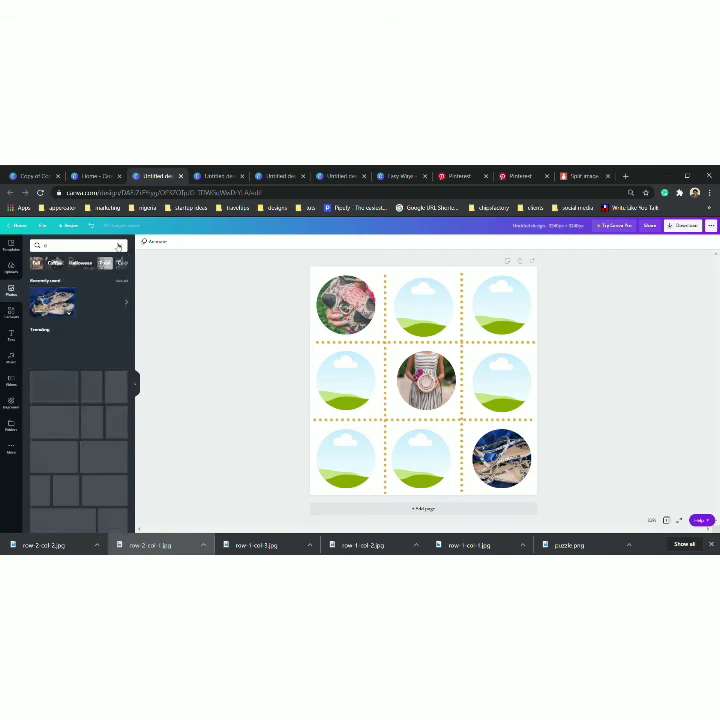
{"action": "type", "text": "thes"}
{"action": "key", "text": "Return"}
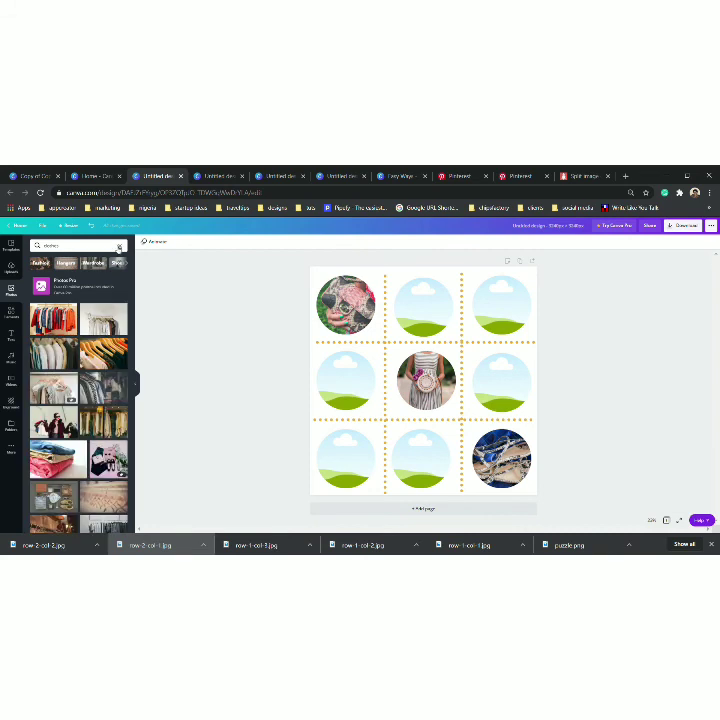
Fill the first frame of the middle row with the folded clothes photo and the last row's middle frame with the woman in sunglasses.
{"action": "scroll", "coordinate": [66, 422], "scroll_direction": "down", "scroll_amount": 2}
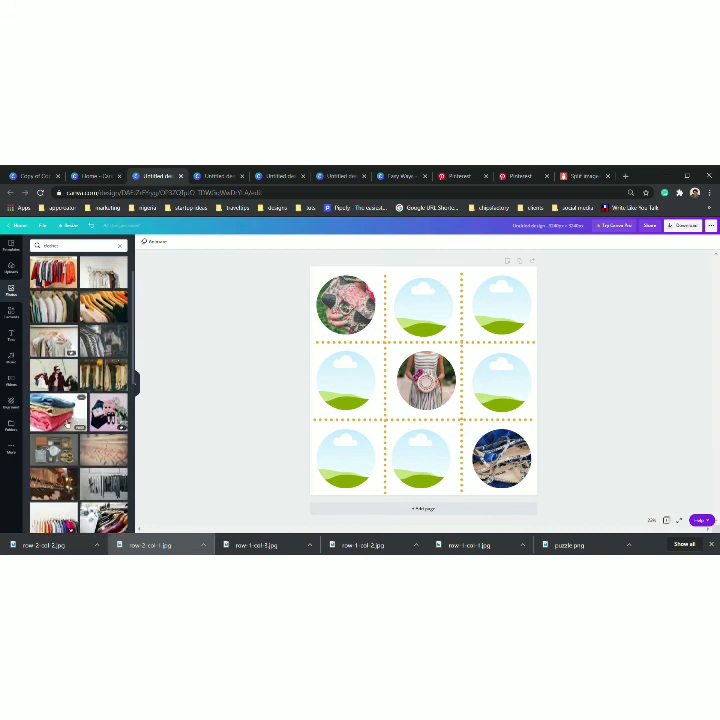
{"action": "left_click_drag", "start_coordinate": [62, 412], "coordinate": [330, 392]}
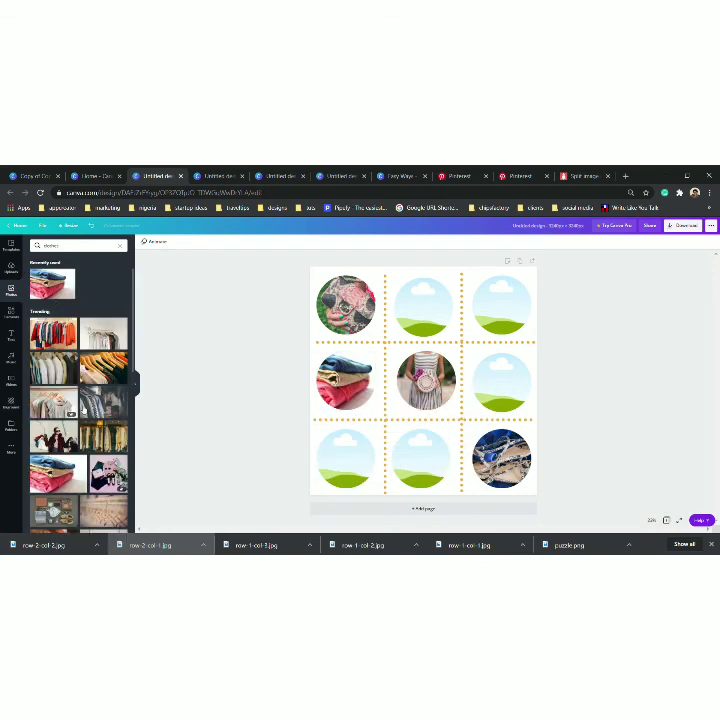
{"action": "scroll", "coordinate": [113, 445], "scroll_direction": "down", "scroll_amount": 1}
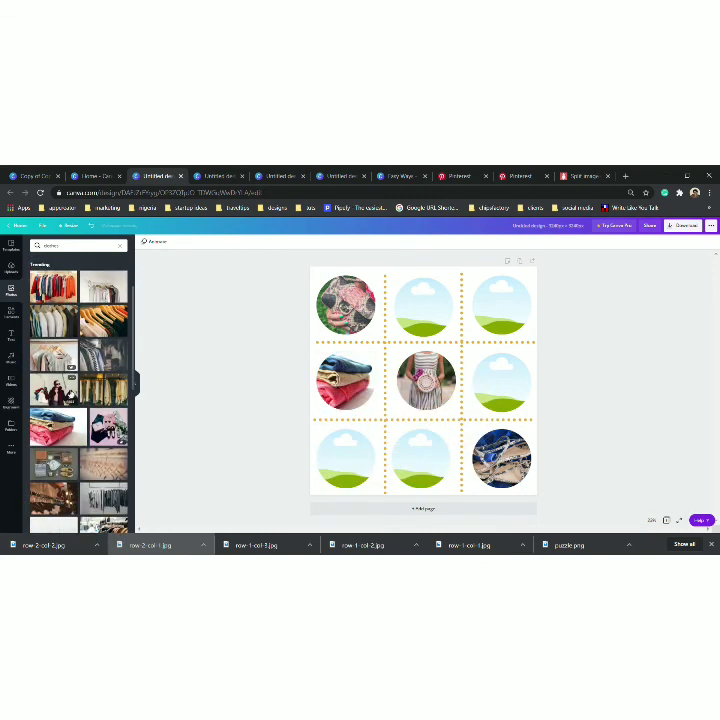
{"action": "left_click_drag", "start_coordinate": [239, 391], "coordinate": [420, 458]}
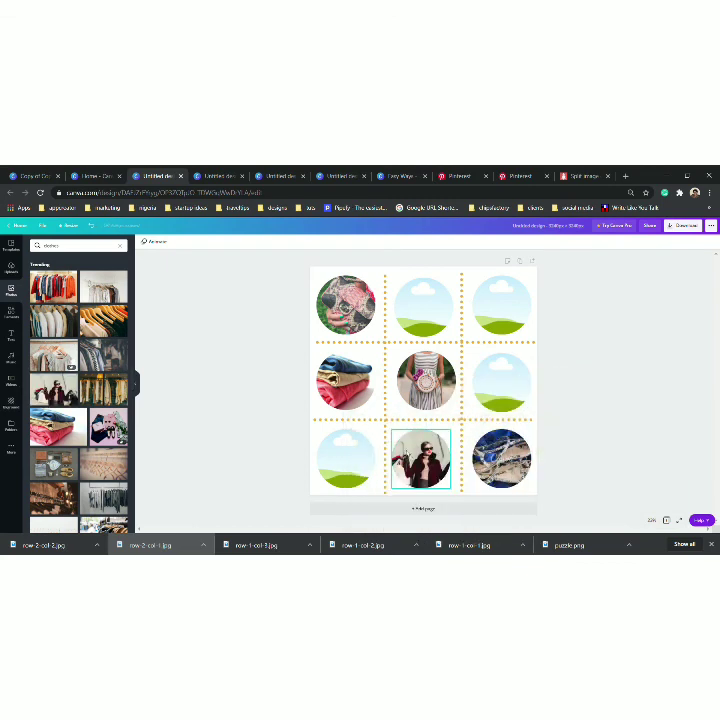
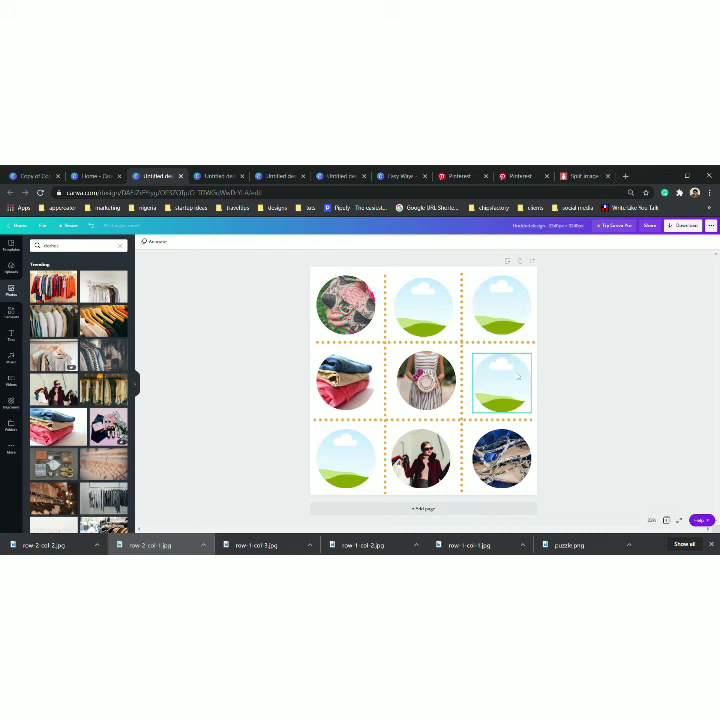
Shrink the circle frame in the first cell and add the "CUE THE confetti" font combination below it.
{"action": "left_click", "coordinate": [366, 316]}
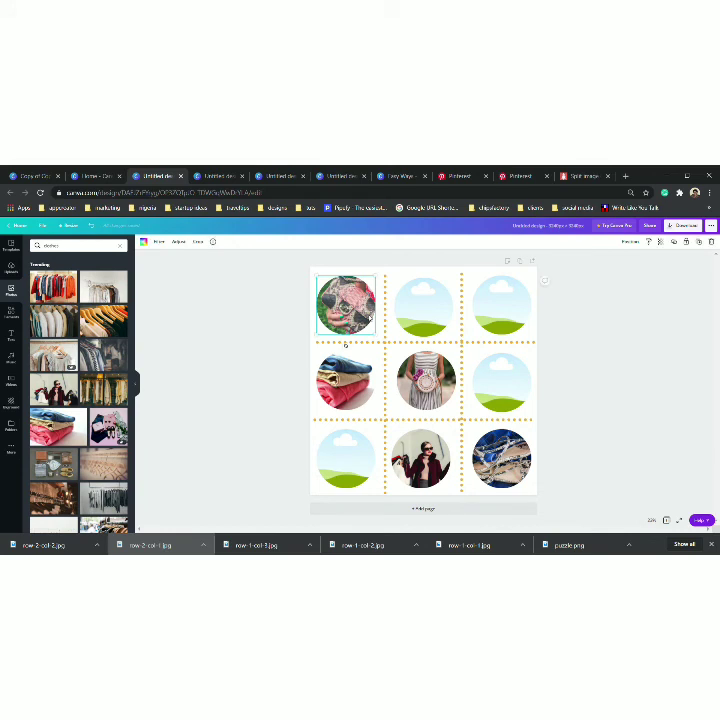
{"action": "left_click_drag", "start_coordinate": [376, 337], "coordinate": [352, 300]}
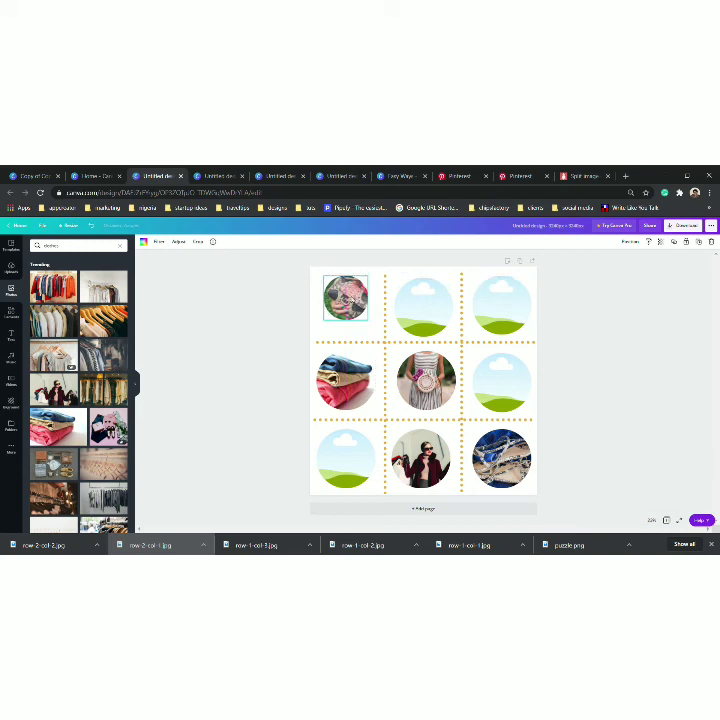
{"action": "left_click", "coordinate": [13, 335]}
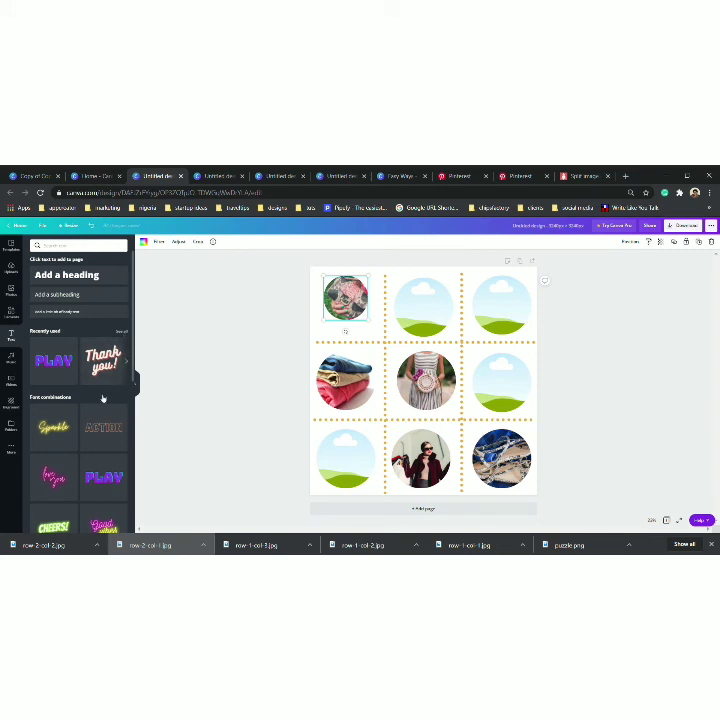
{"action": "scroll", "coordinate": [102, 398], "scroll_direction": "down", "scroll_amount": 2}
{"action": "scroll", "coordinate": [102, 398], "scroll_direction": "down", "scroll_amount": 3}
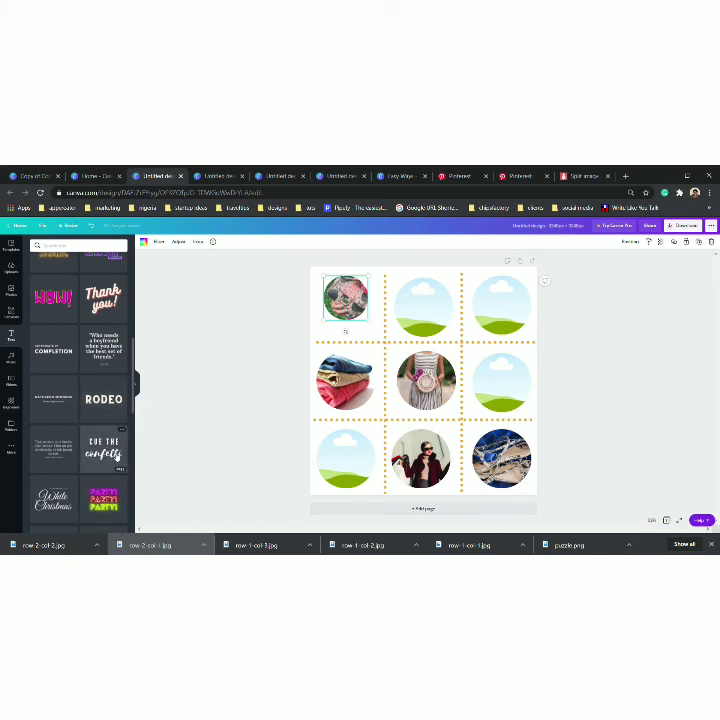
{"action": "left_click_drag", "start_coordinate": [188, 452], "coordinate": [330, 328]}
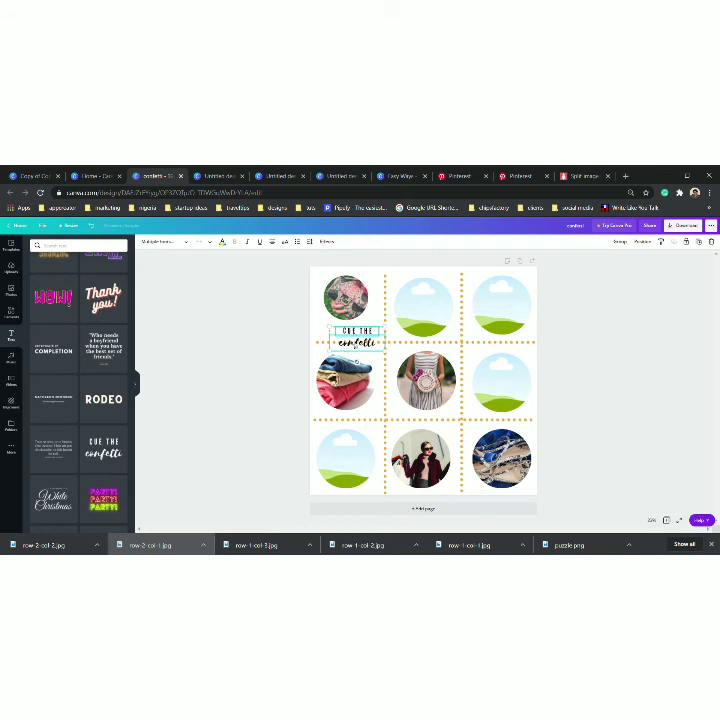
Separate the text pair, moving "CUE THE" into the top row's second cell and "confetti" directly under the first circle frame.
{"action": "left_click_drag", "start_coordinate": [352, 353], "coordinate": [415, 338]}
{"action": "left_click", "coordinate": [374, 319]}
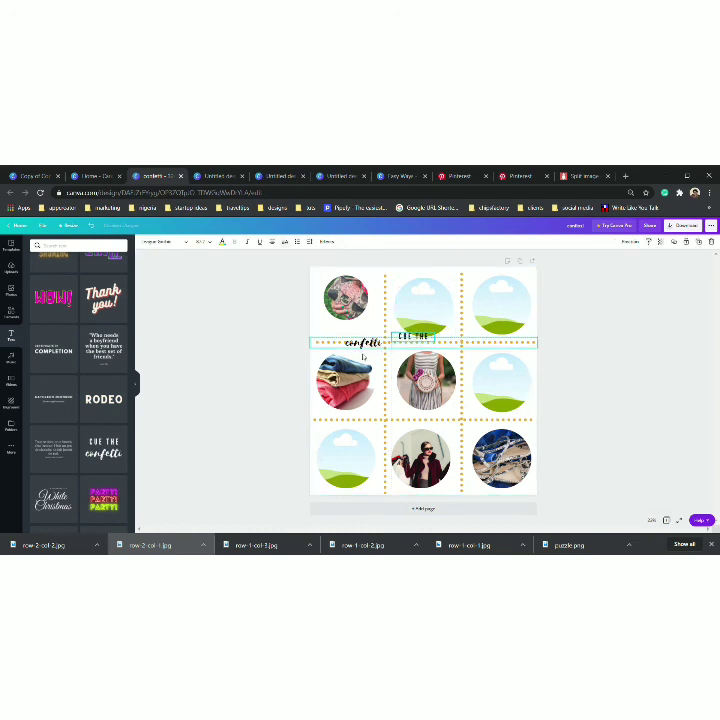
{"action": "left_click", "coordinate": [362, 346]}
{"action": "left_click_drag", "start_coordinate": [361, 346], "coordinate": [347, 336]}
Shrink the second and third circle frames of the top row and place a duplicate of the "confetti" text under the third.
{"action": "left_click", "coordinate": [400, 302]}
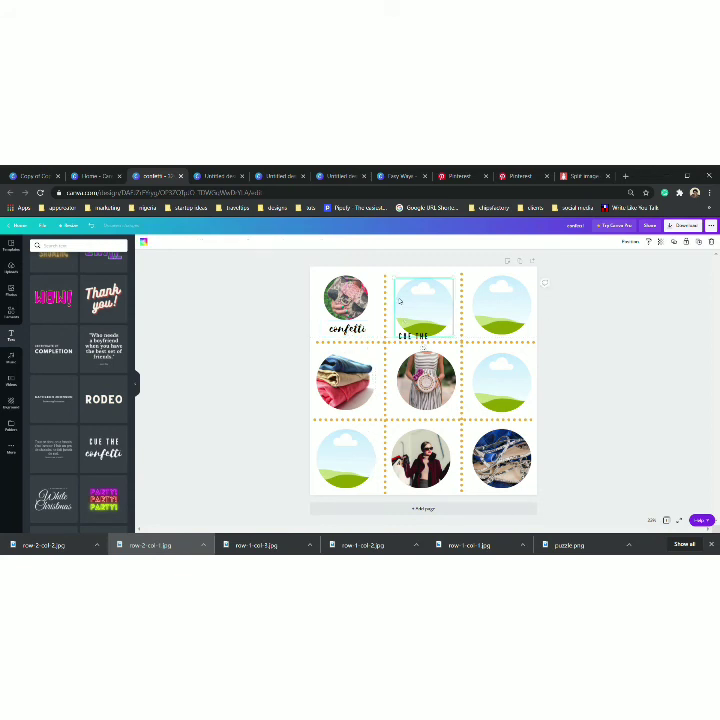
{"action": "left_click_drag", "start_coordinate": [404, 290], "coordinate": [425, 333]}
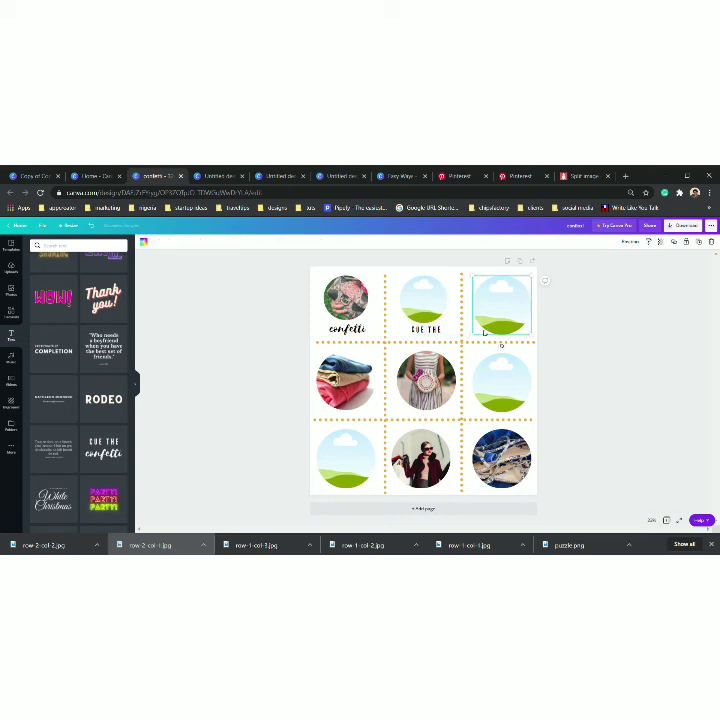
{"action": "left_click_drag", "start_coordinate": [478, 339], "coordinate": [491, 321]}
{"action": "left_click", "coordinate": [346, 332]}
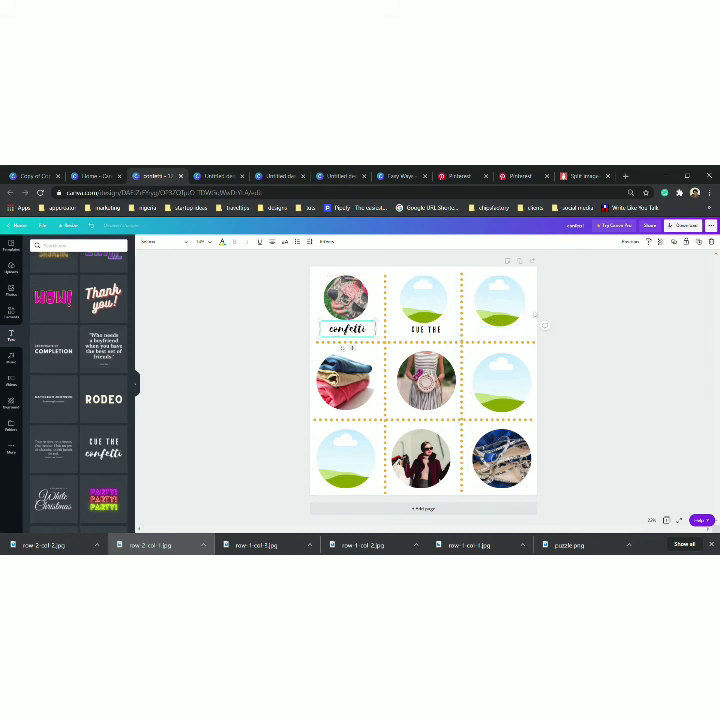
{"action": "double_click", "coordinate": [346, 330]}
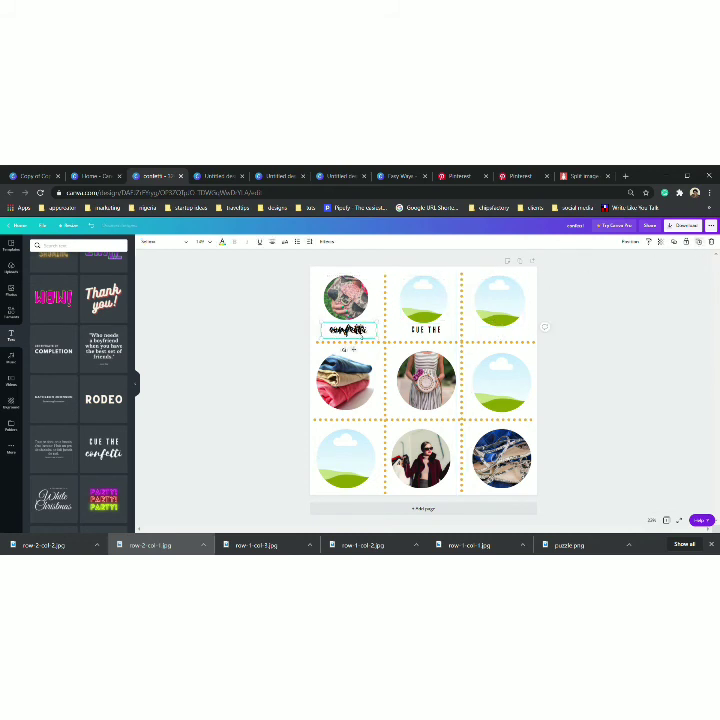
{"action": "left_click_drag", "start_coordinate": [344, 349], "coordinate": [508, 337]}
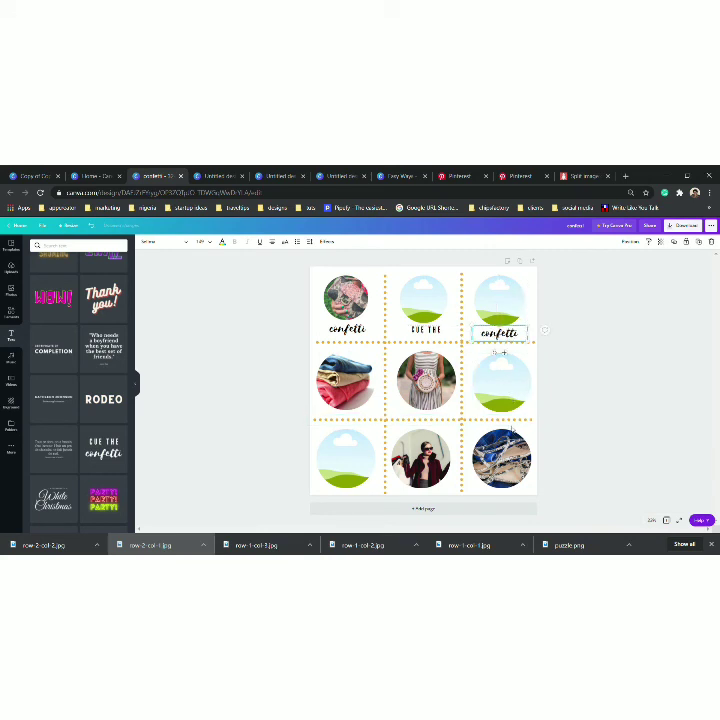
Fill the top row's middle frame with the clothing flat-lay photo and the last row's first frame with the hanging jeans photo.
{"action": "left_click", "coordinate": [10, 292]}
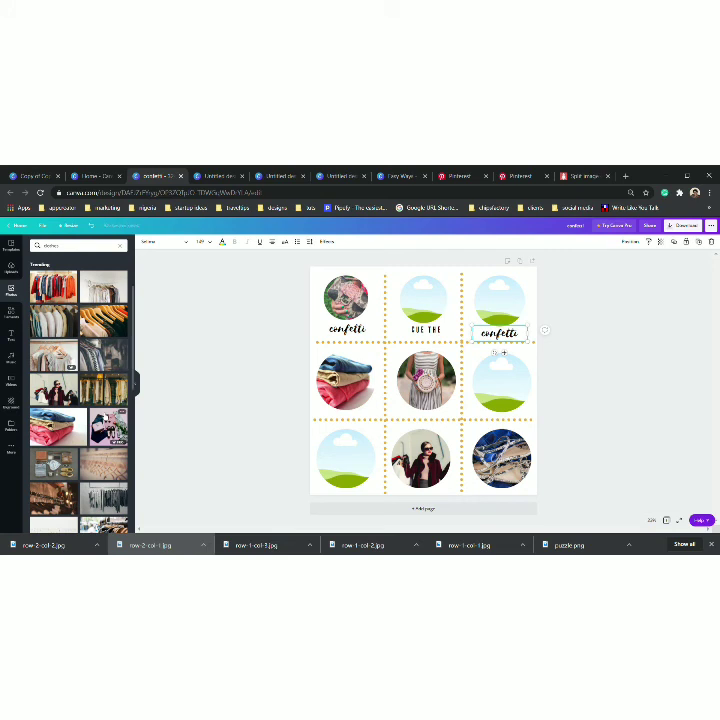
{"action": "scroll", "coordinate": [78, 390], "scroll_direction": "down", "scroll_amount": 3}
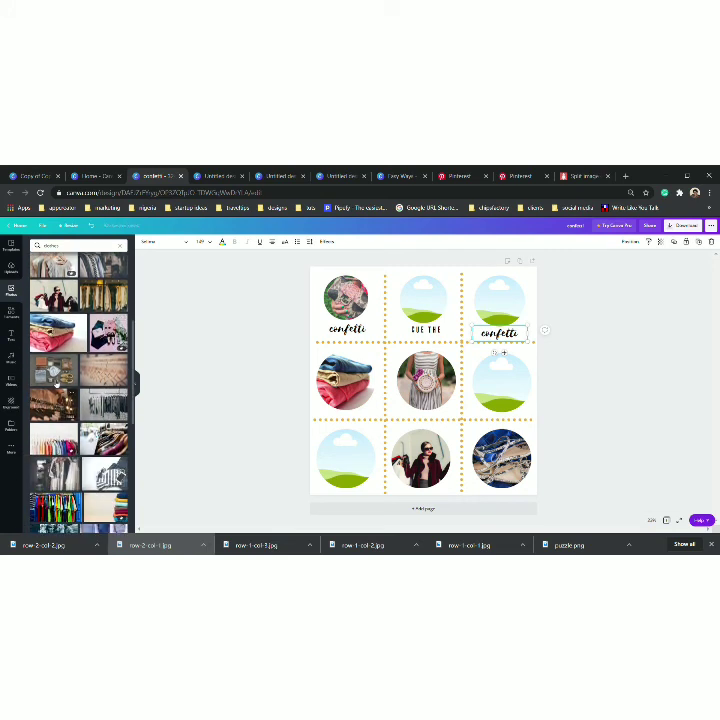
{"action": "left_click_drag", "start_coordinate": [57, 383], "coordinate": [428, 304]}
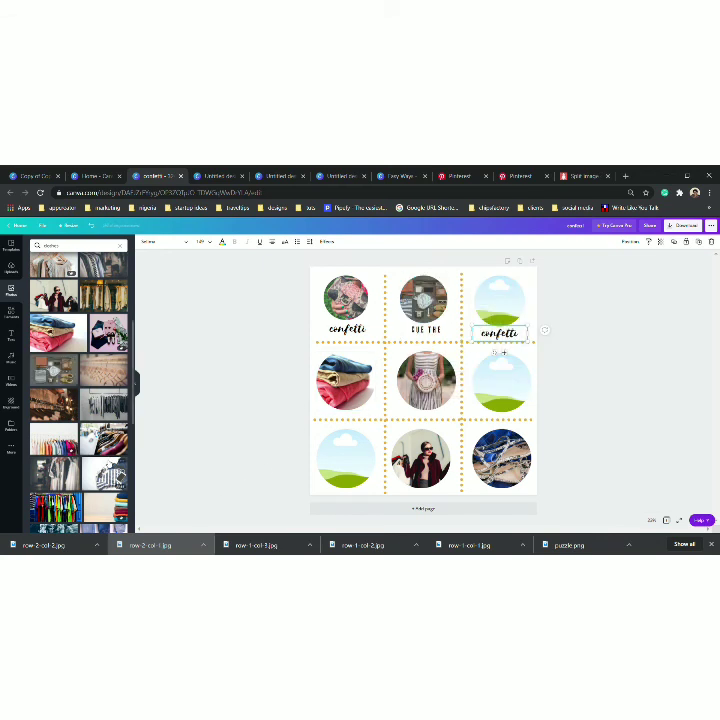
{"action": "scroll", "coordinate": [110, 463], "scroll_direction": "down", "scroll_amount": 3}
{"action": "left_click_drag", "start_coordinate": [100, 453], "coordinate": [342, 466]}
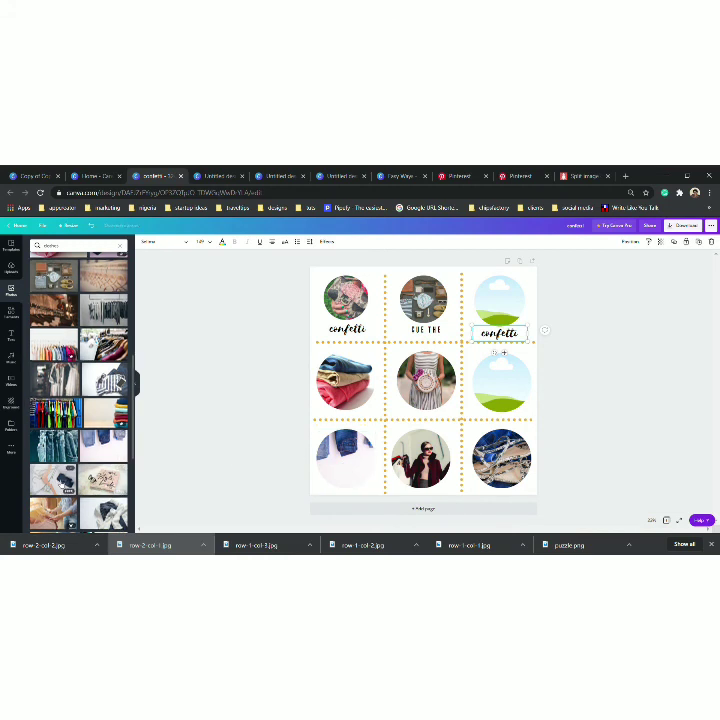
{"action": "scroll", "coordinate": [80, 390], "scroll_direction": "down", "scroll_amount": 3}
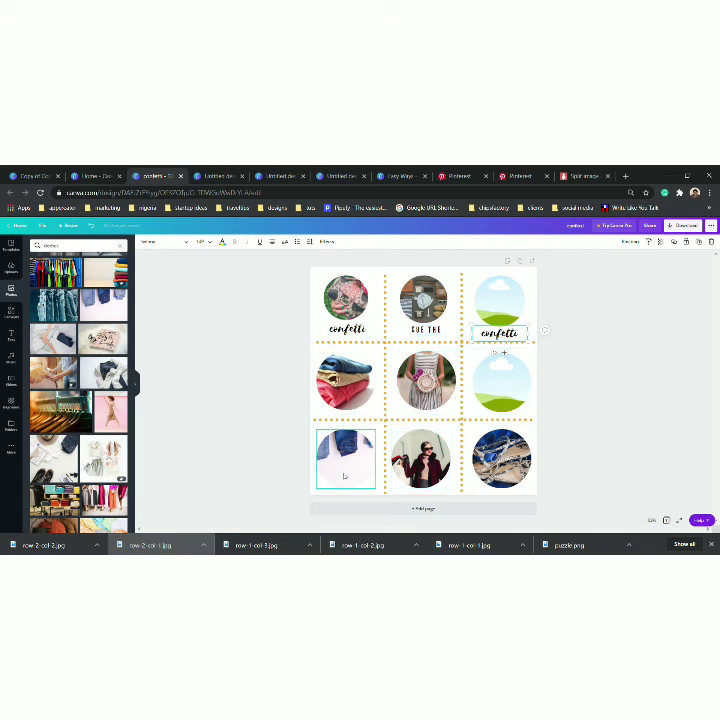
Delete the woman-in-sunglasses frame from the last row and put the first cell's "confetti" text, enlarged, in the emptied middle cell.
{"action": "left_click", "coordinate": [392, 468]}
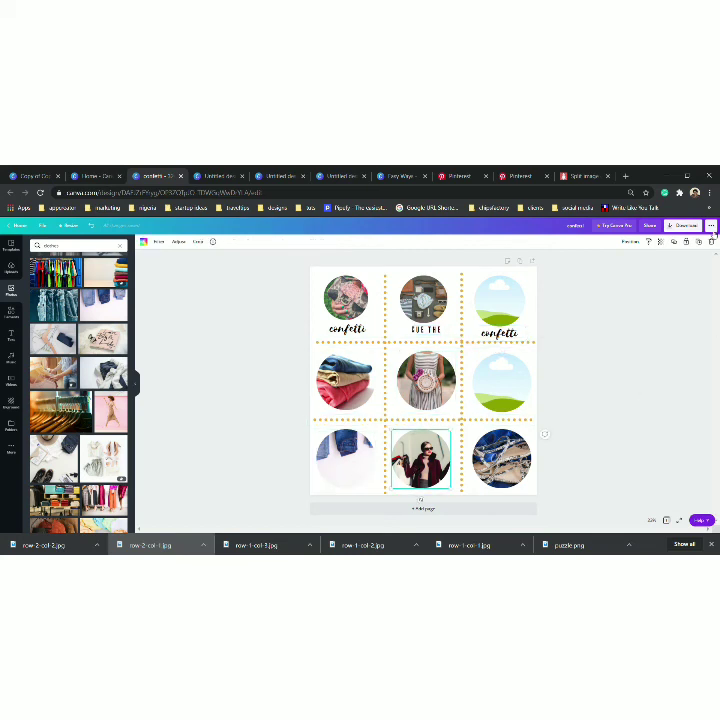
{"action": "left_click", "coordinate": [711, 226]}
{"action": "left_click", "coordinate": [703, 271]}
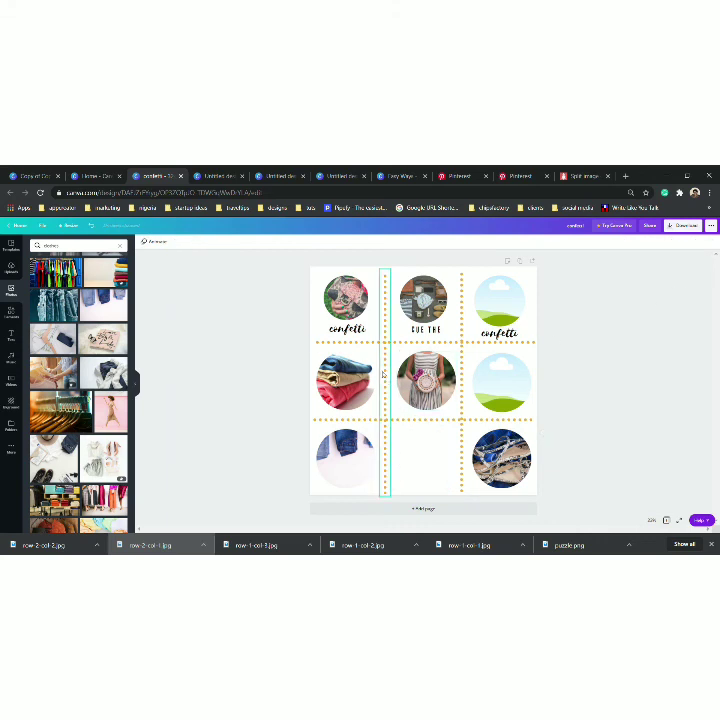
{"action": "left_click", "coordinate": [355, 334]}
{"action": "left_click_drag", "start_coordinate": [362, 335], "coordinate": [371, 443]}
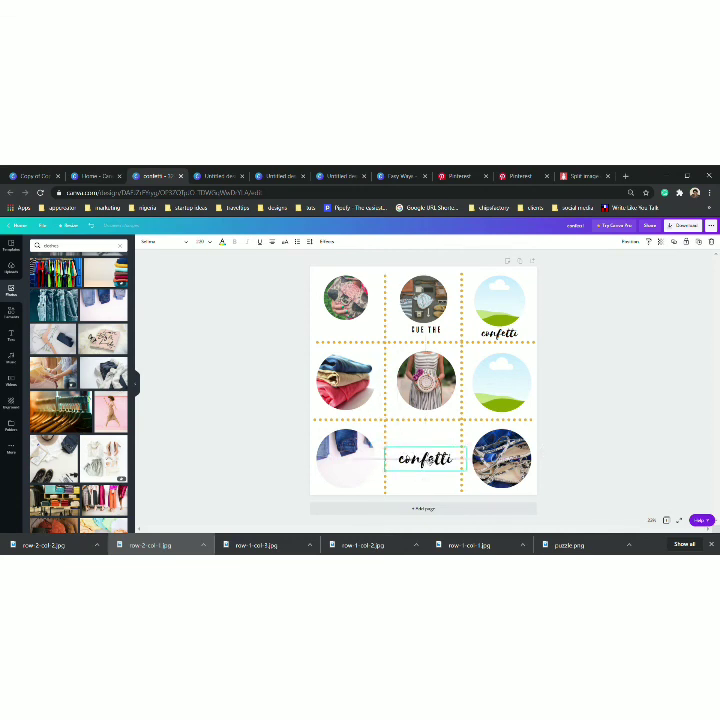
Delete the empty circle frame in the middle row's third cell and move the "CUE THE" text to that cell's centre.
{"action": "left_click", "coordinate": [430, 378]}
{"action": "left_click", "coordinate": [711, 241]}
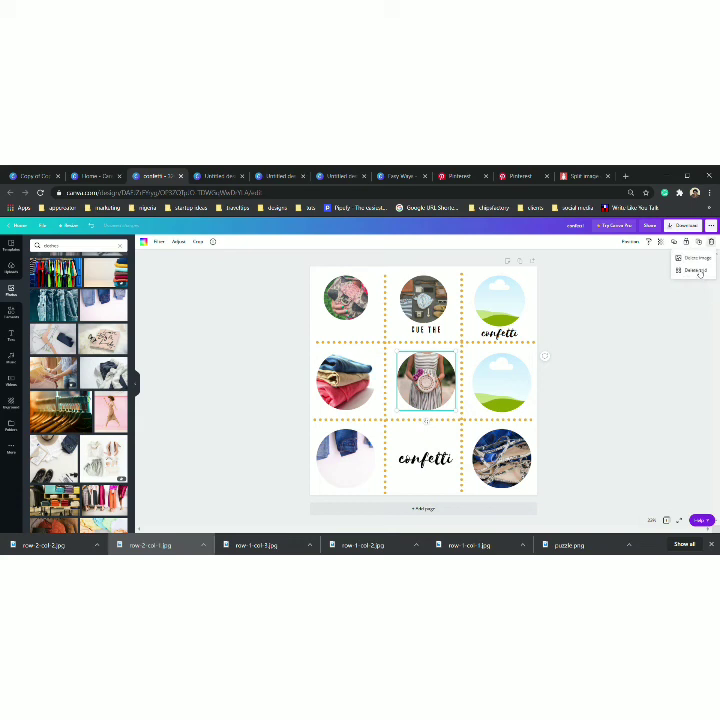
{"action": "left_click", "coordinate": [493, 381]}
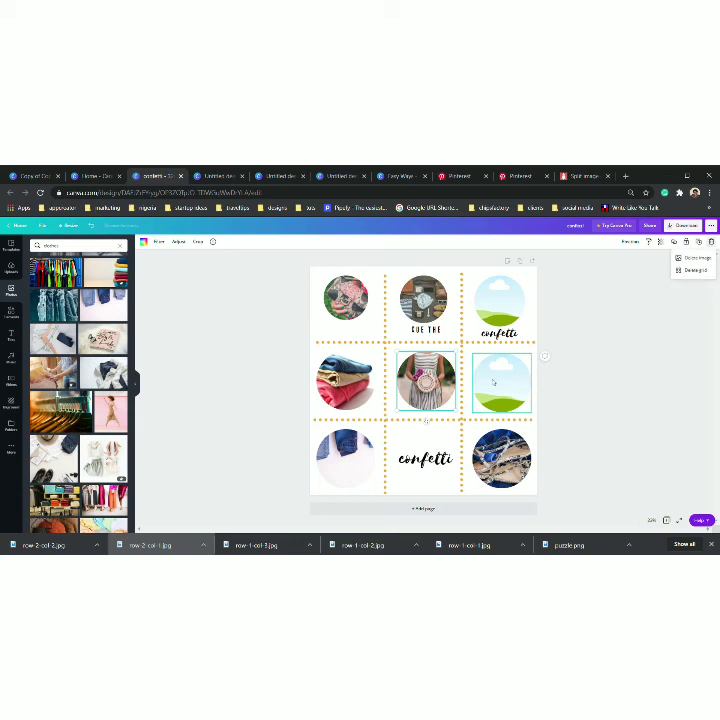
{"action": "left_click", "coordinate": [711, 241]}
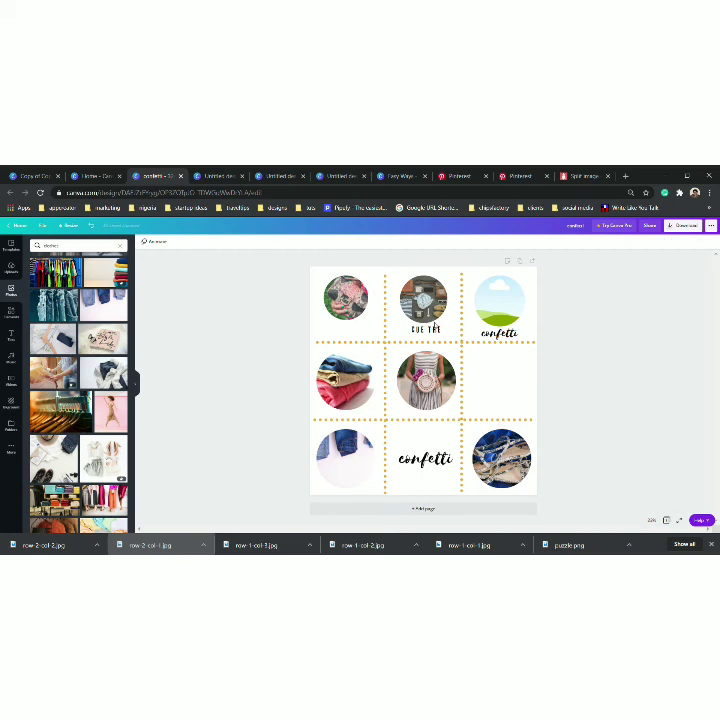
{"action": "left_click", "coordinate": [430, 330]}
{"action": "left_click_drag", "start_coordinate": [430, 330], "coordinate": [515, 387]}
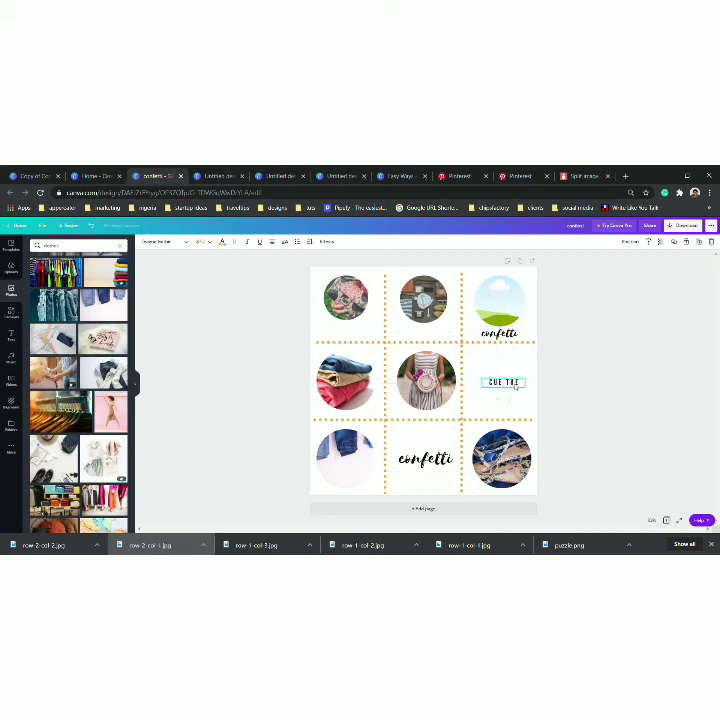
Delete the folded clothes photo together with its circle frame from the first cell of the middle row.
{"action": "left_click", "coordinate": [348, 393]}
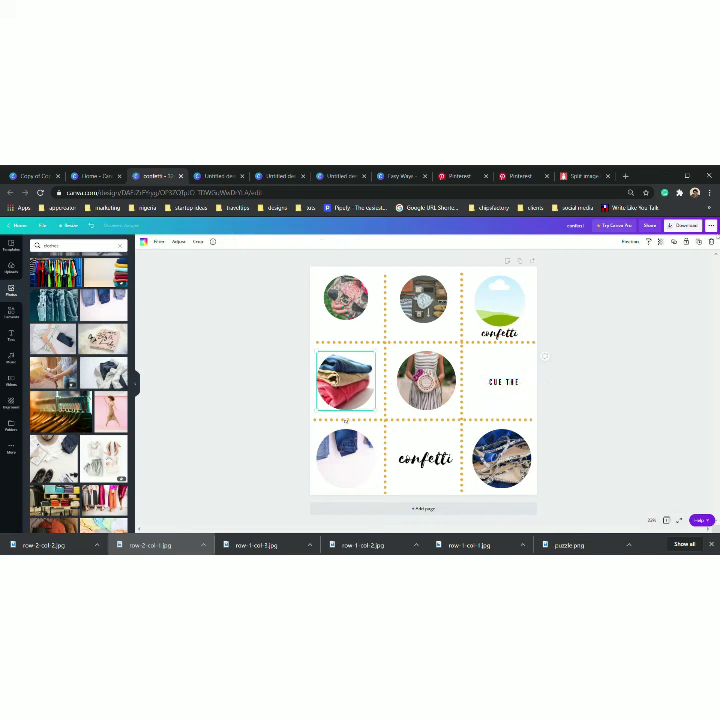
{"action": "left_click", "coordinate": [711, 242]}
{"action": "left_click", "coordinate": [698, 271]}
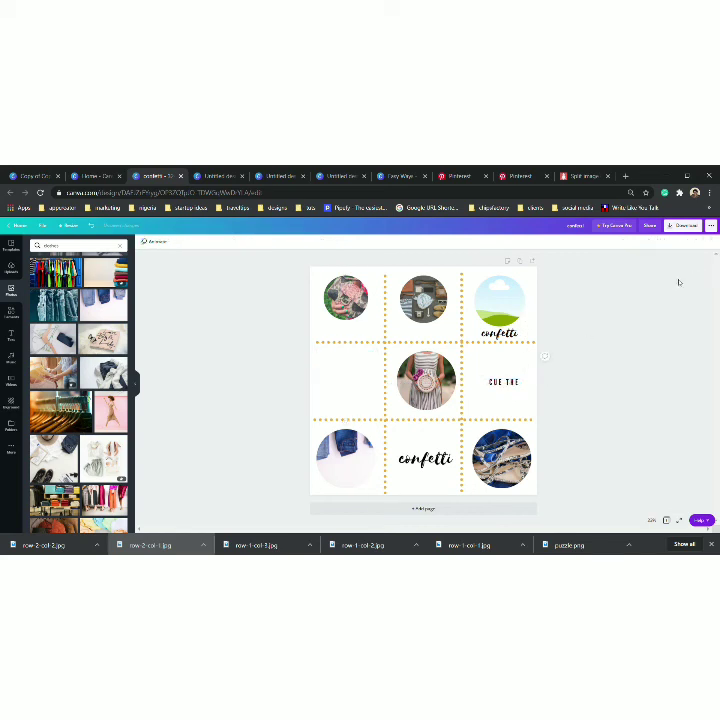
Move the small "confetti" text to the middle row's first cell and swap the large "confetti" text with the centre cell's handbag photo frame.
{"action": "left_click_drag", "start_coordinate": [500, 335], "coordinate": [349, 384]}
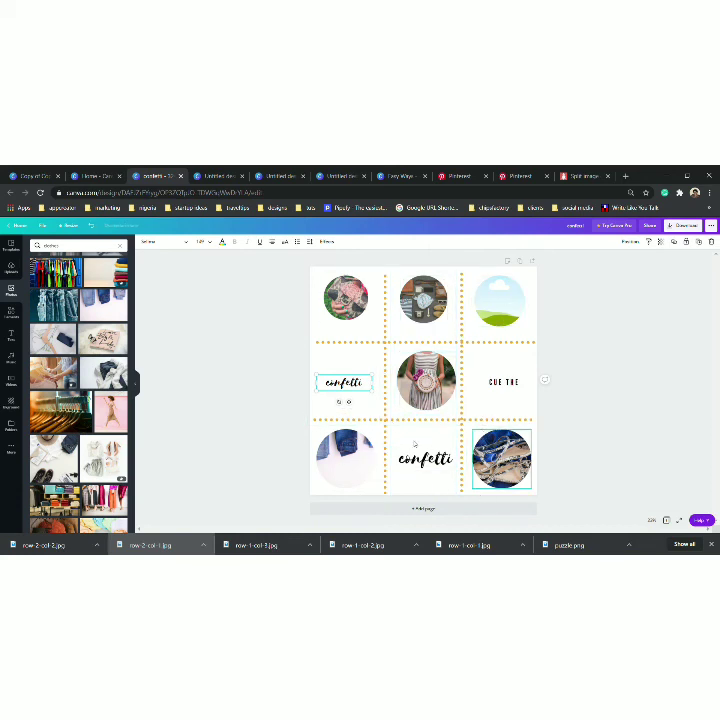
{"action": "left_click_drag", "start_coordinate": [425, 459], "coordinate": [357, 355]}
{"action": "left_click_drag", "start_coordinate": [425, 414], "coordinate": [425, 493]}
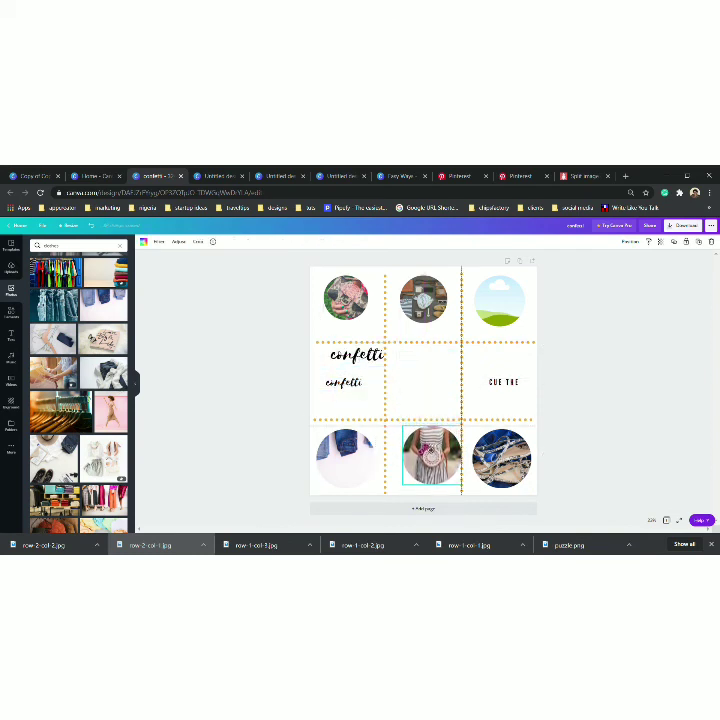
{"action": "left_click_drag", "start_coordinate": [355, 363], "coordinate": [421, 391]}
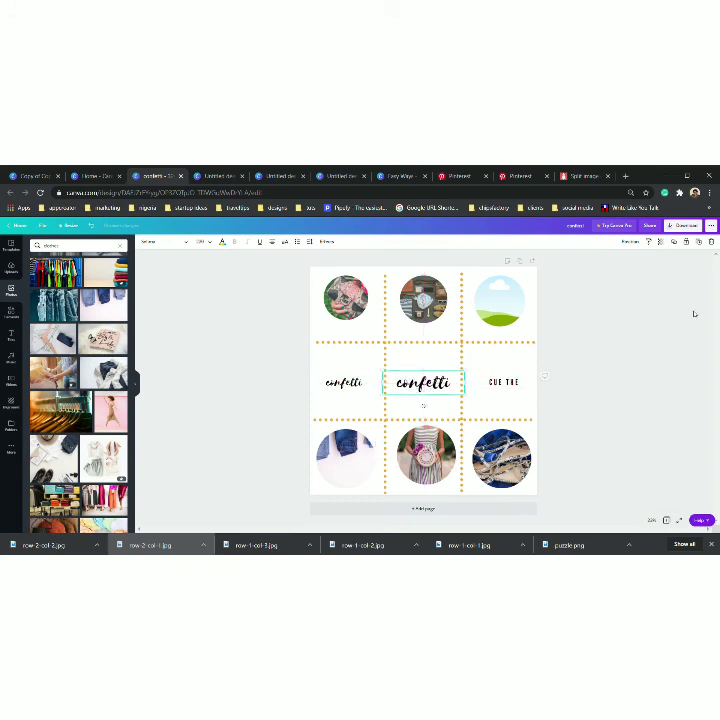
{"action": "left_click", "coordinate": [641, 370]}
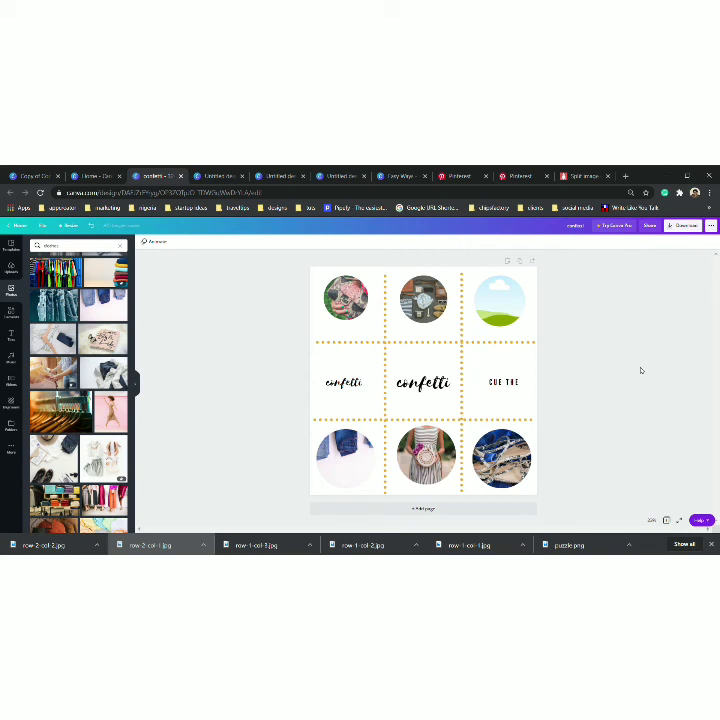
Add a second page and place a circle frame on it, enlarged to fill the whole page.
{"action": "left_click", "coordinate": [453, 508]}
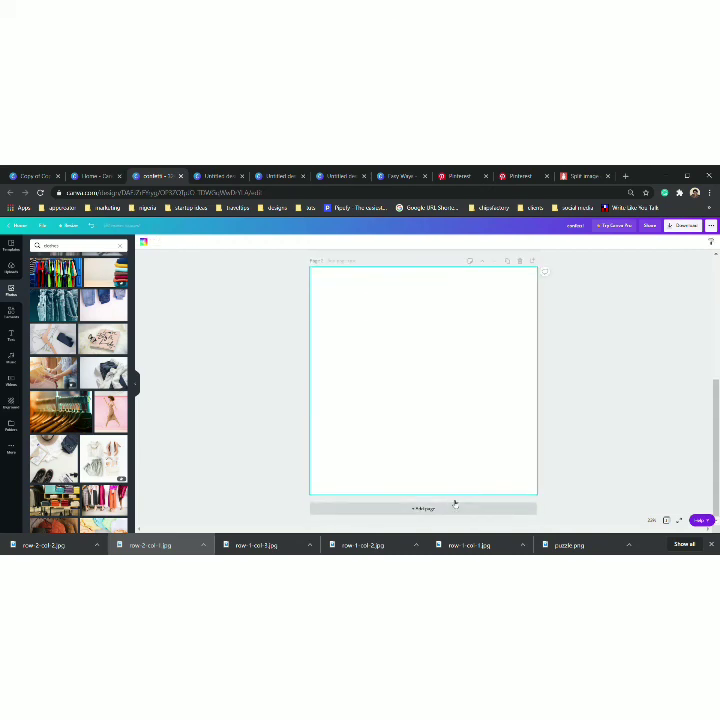
{"action": "left_click", "coordinate": [12, 313]}
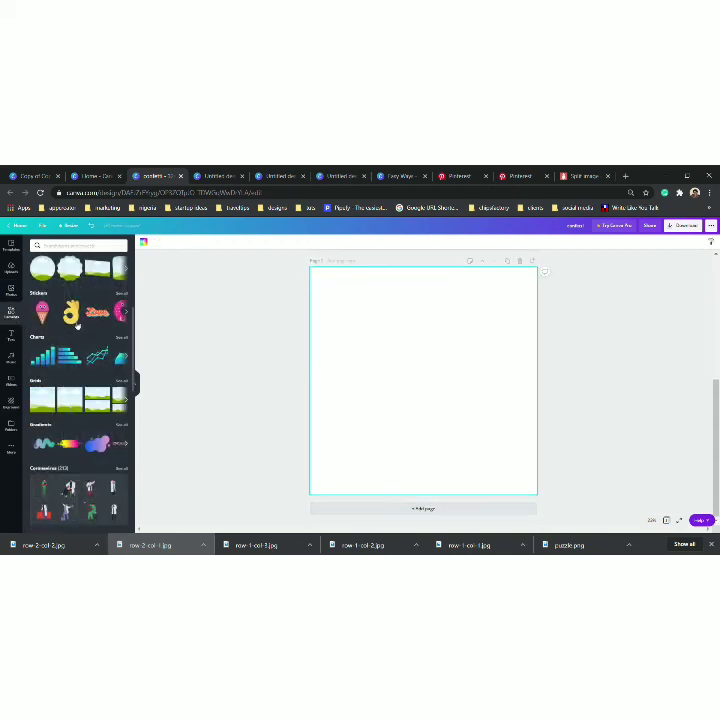
{"action": "scroll", "coordinate": [458, 358], "scroll_direction": "up", "scroll_amount": 4}
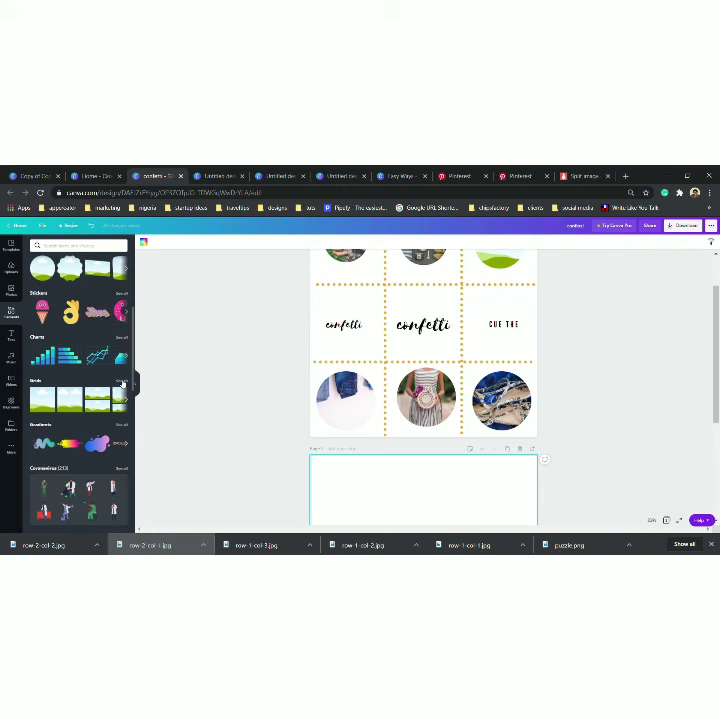
{"action": "scroll", "coordinate": [120, 383], "scroll_direction": "up", "scroll_amount": 2}
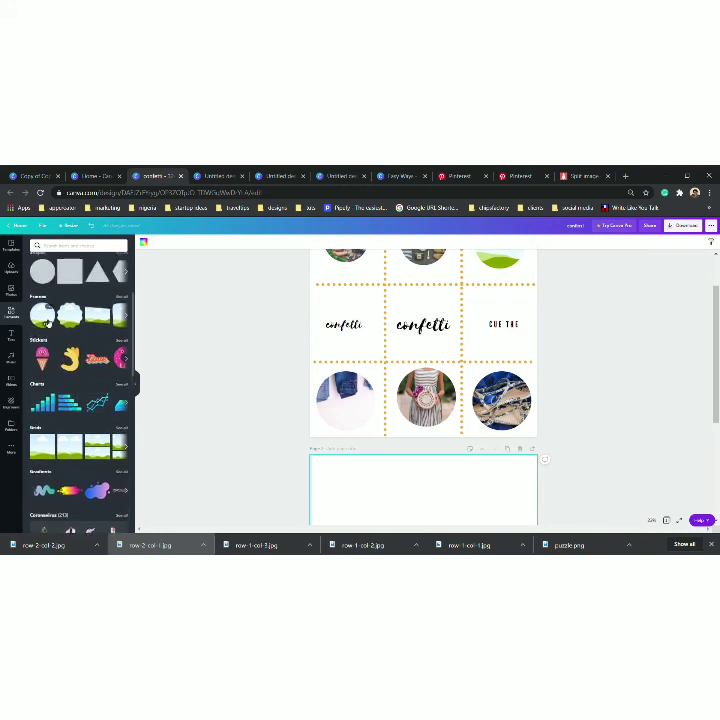
{"action": "left_click_drag", "start_coordinate": [42, 315], "coordinate": [423, 494]}
{"action": "scroll", "coordinate": [366, 373], "scroll_direction": "down", "scroll_amount": 3}
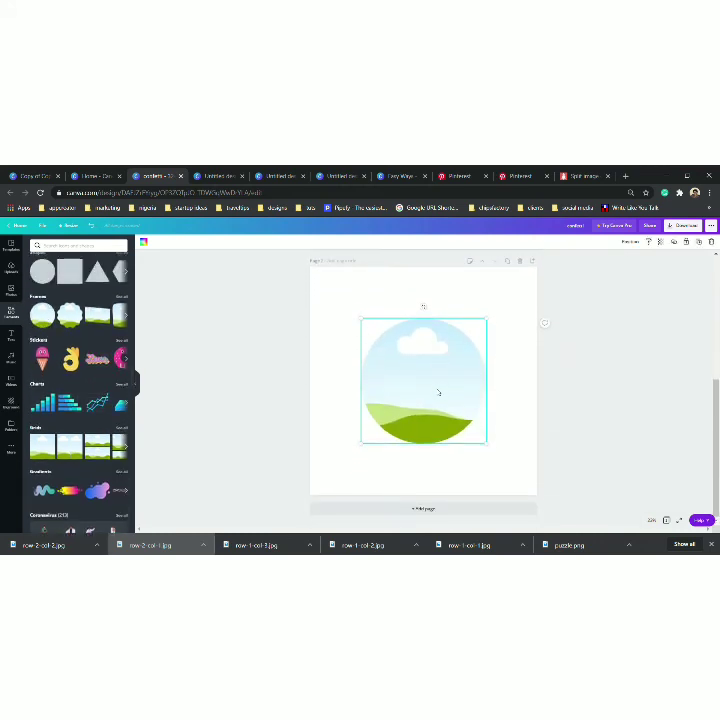
{"action": "left_click_drag", "start_coordinate": [363, 321], "coordinate": [310, 277]}
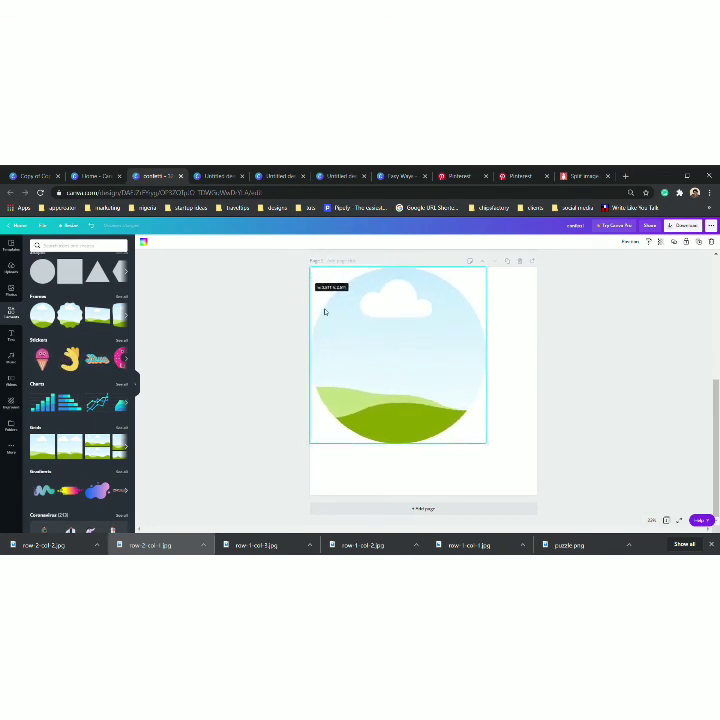
{"action": "left_click_drag", "start_coordinate": [486, 443], "coordinate": [536, 503]}
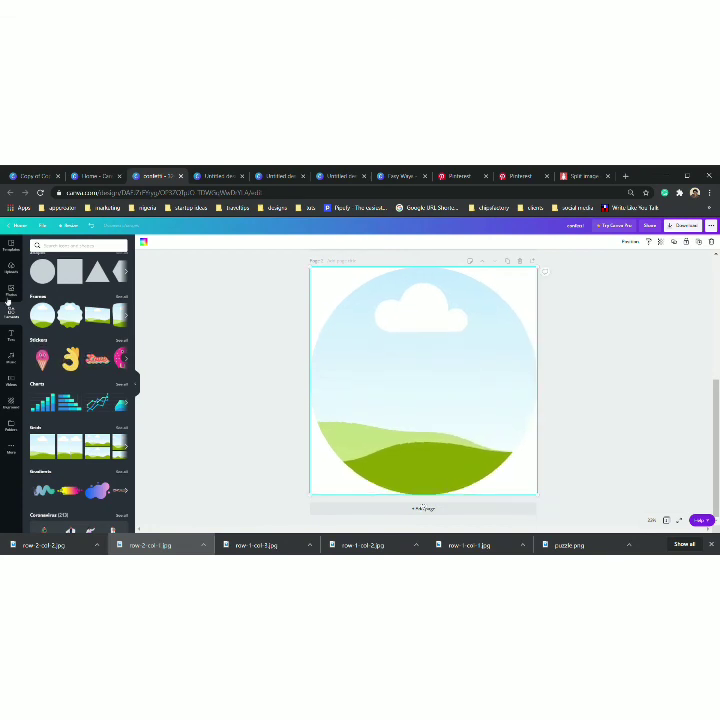
Fill the second page's circle frame with the "Love Style Life" book photo.
{"action": "left_click", "coordinate": [12, 293]}
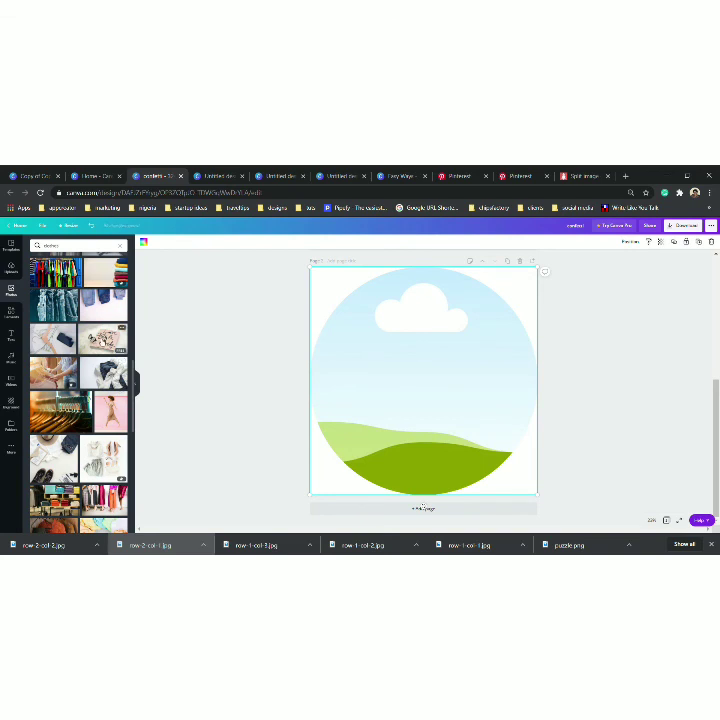
{"action": "left_click", "coordinate": [102, 338]}
{"action": "left_click_drag", "start_coordinate": [386, 352], "coordinate": [394, 360]}
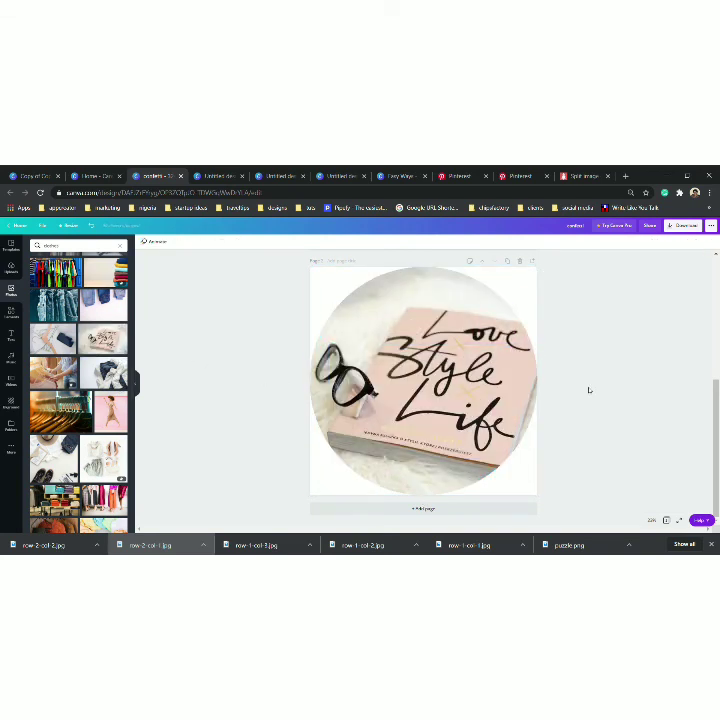
{"action": "left_click", "coordinate": [525, 494]}
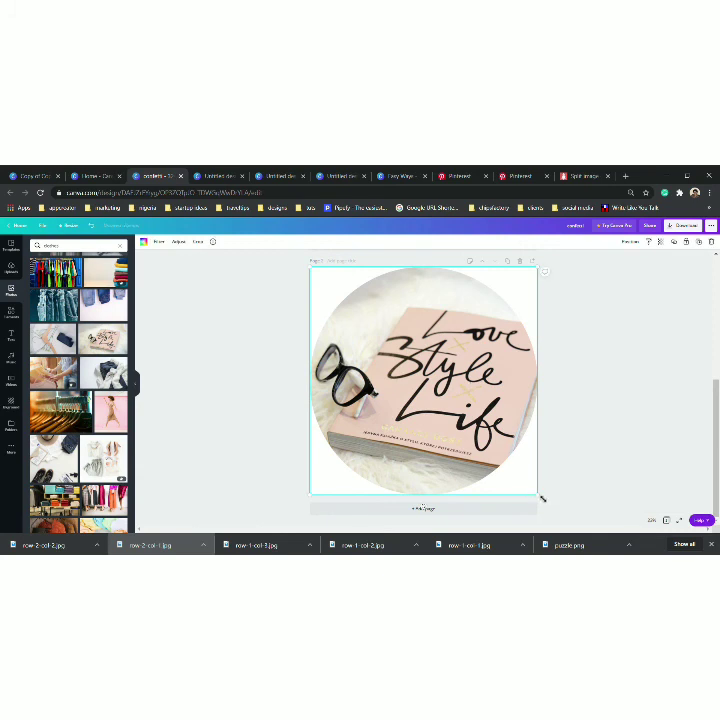
{"action": "mouse_move", "coordinate": [542, 498]}
{"action": "left_mouse_down"}
{"action": "mouse_move", "coordinate": [445, 421]}
{"action": "mouse_move", "coordinate": [536, 506]}
{"action": "left_mouse_up"}
{"action": "left_click", "coordinate": [572, 354]}
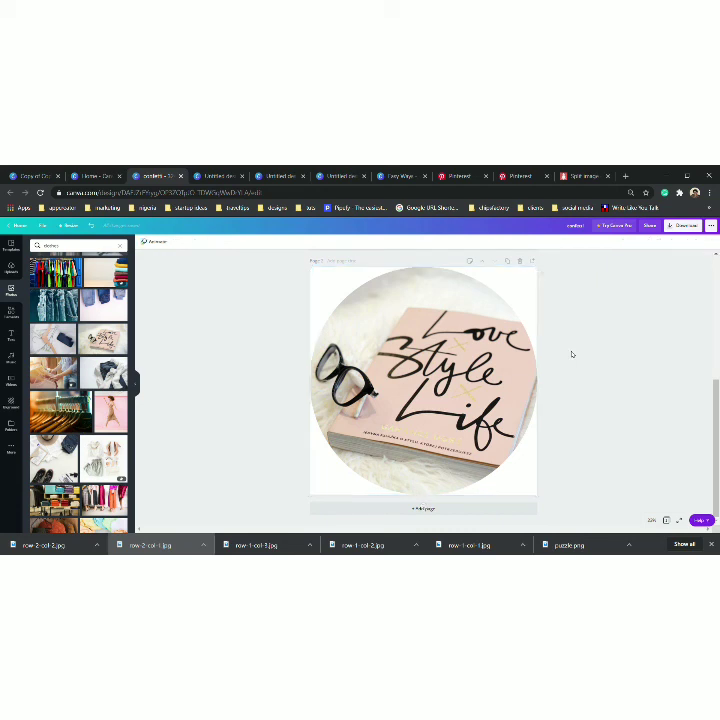
Delete all three circle frames, including their photos, from the top row of the first page's grid.
{"action": "scroll", "coordinate": [572, 354], "scroll_direction": "up", "scroll_amount": 5}
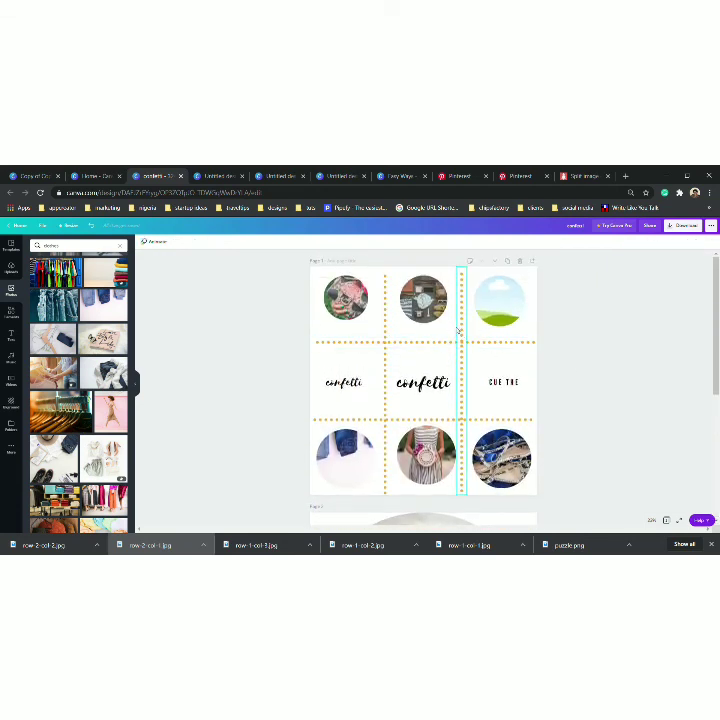
{"action": "left_click", "coordinate": [499, 300]}
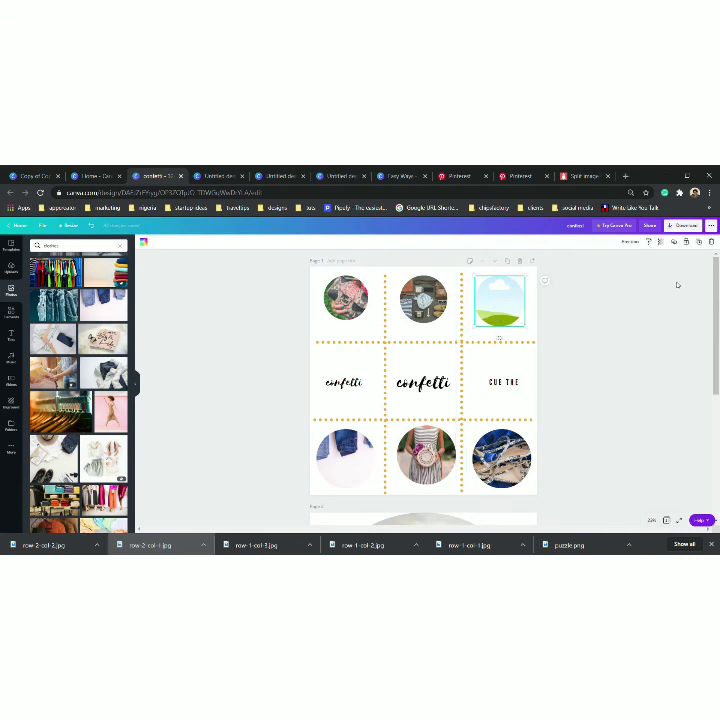
{"action": "left_click", "coordinate": [712, 243]}
{"action": "left_click", "coordinate": [423, 298]}
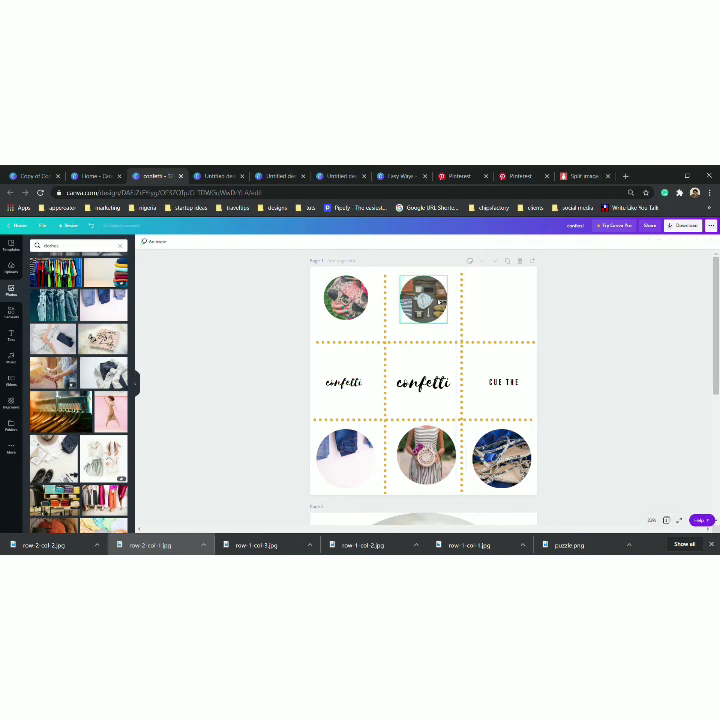
{"action": "left_click", "coordinate": [712, 243]}
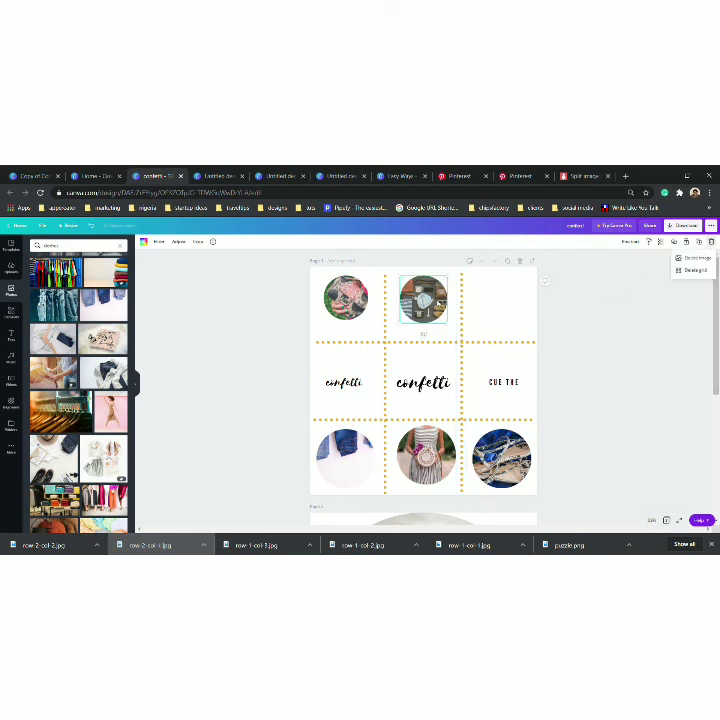
{"action": "left_click", "coordinate": [696, 272]}
{"action": "left_click", "coordinate": [345, 300]}
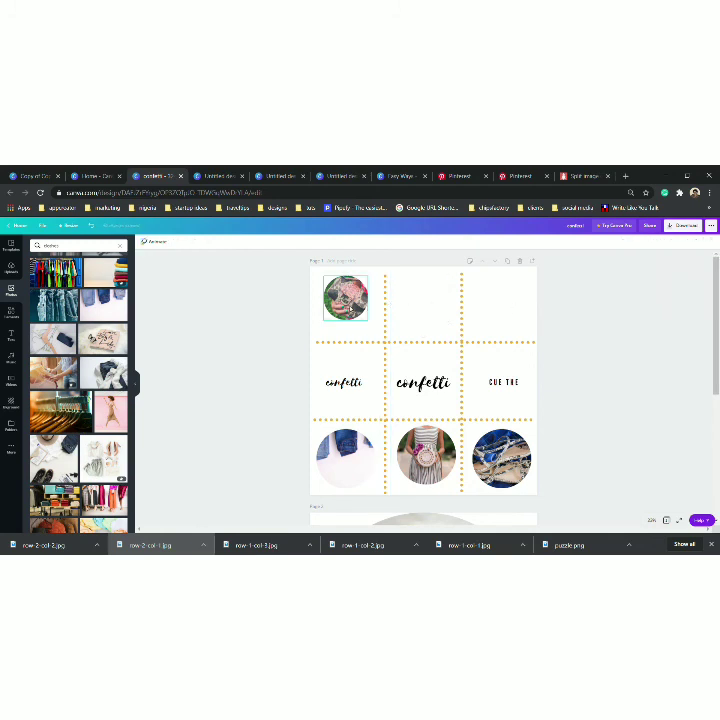
{"action": "left_click", "coordinate": [712, 243]}
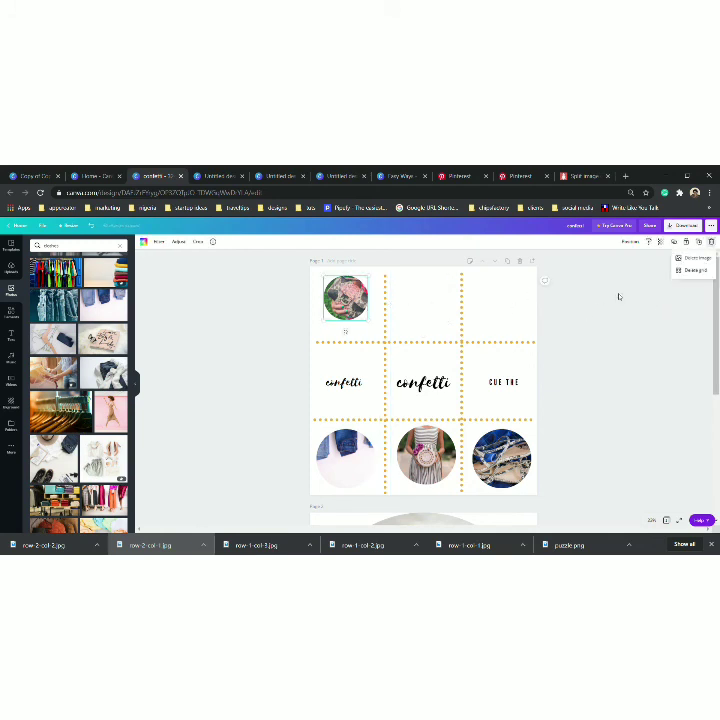
{"action": "left_click", "coordinate": [697, 271]}
Delete the three photo circles together with their frames from the bottom row of the first page's grid.
{"action": "left_click", "coordinate": [501, 475]}
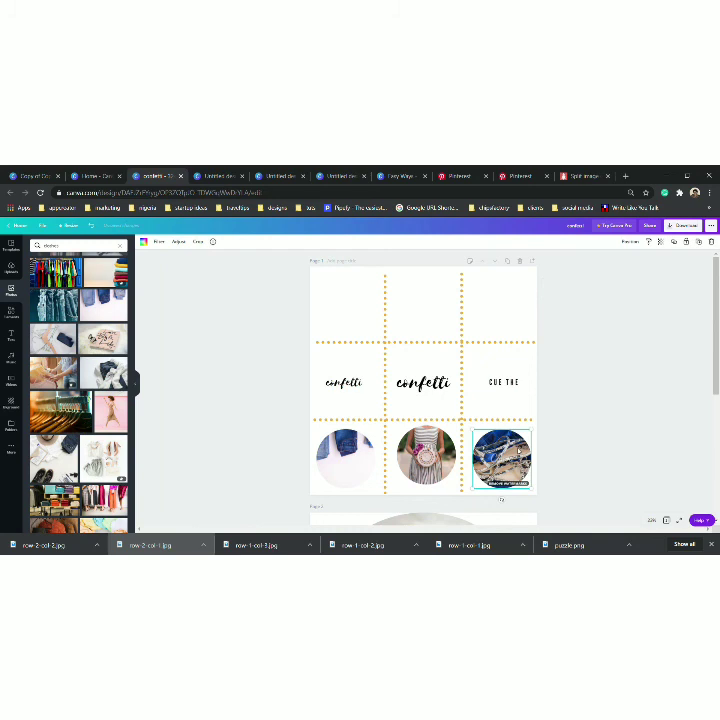
{"action": "left_click", "coordinate": [711, 243]}
{"action": "left_click", "coordinate": [697, 271]}
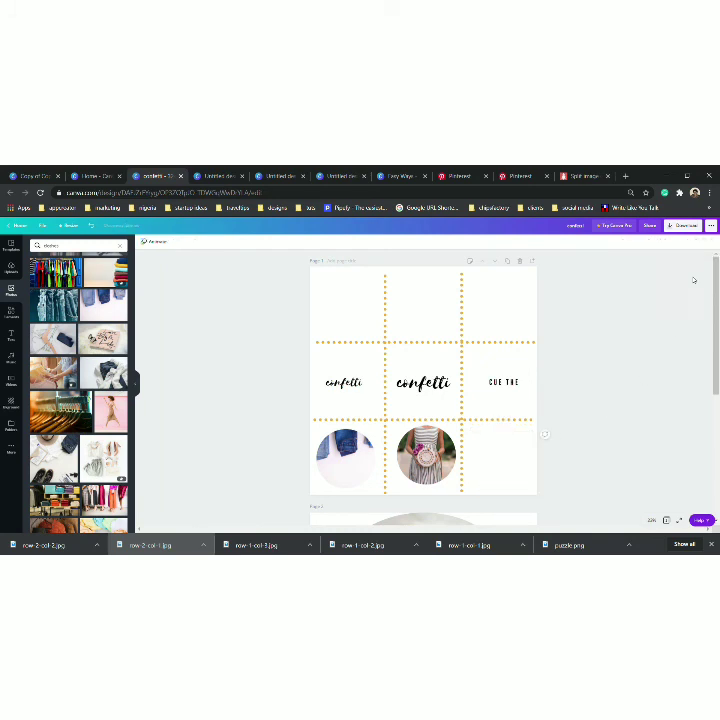
{"action": "left_click", "coordinate": [441, 463]}
{"action": "left_click", "coordinate": [711, 243]}
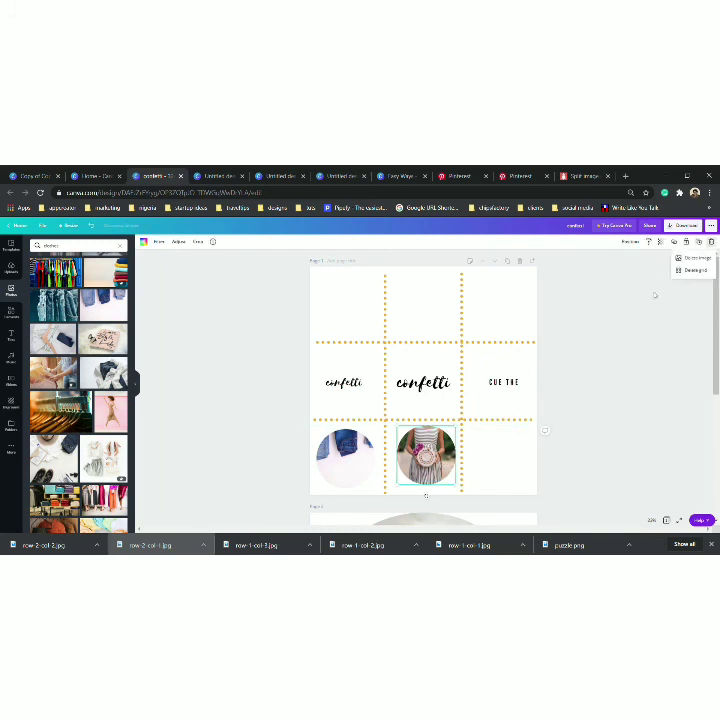
{"action": "left_click", "coordinate": [680, 271]}
{"action": "left_click", "coordinate": [351, 446]}
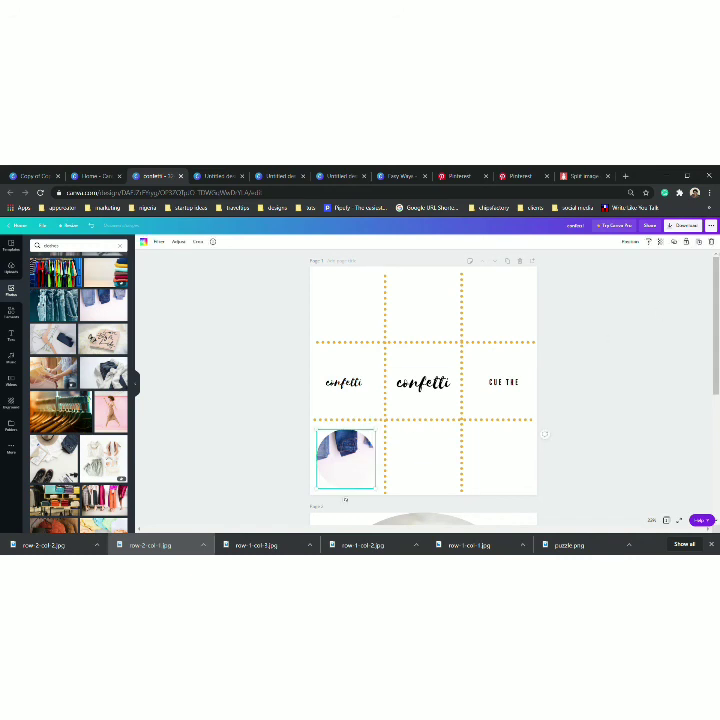
{"action": "left_click", "coordinate": [712, 243]}
{"action": "left_click", "coordinate": [700, 271]}
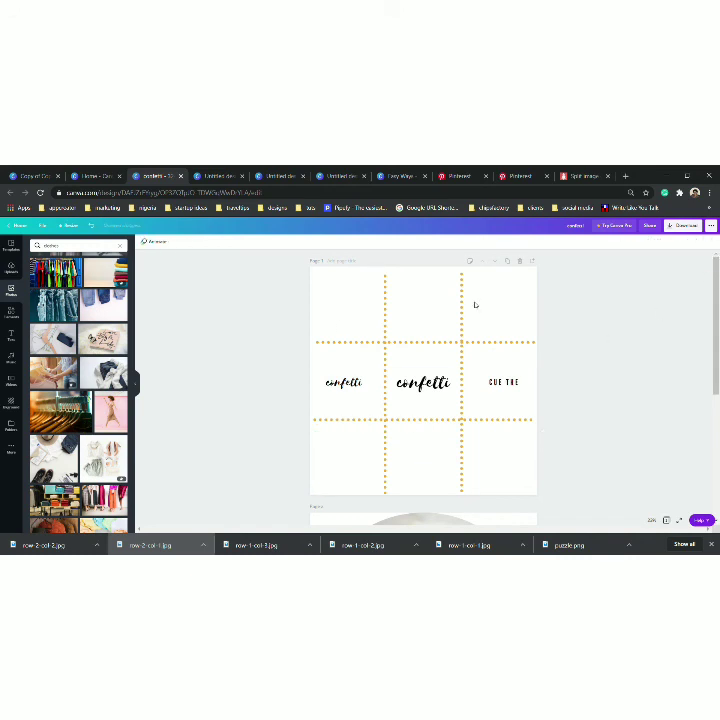
Browse the full frames collection, from basic shapes through letters and numbers to decorative frames, for alternatives to the circle.
{"action": "left_click", "coordinate": [11, 313]}
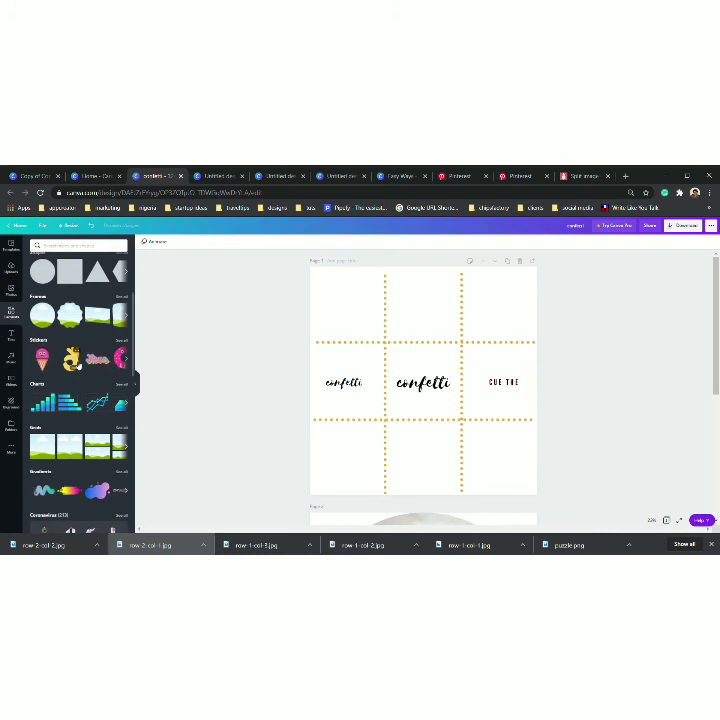
{"action": "scroll", "coordinate": [78, 367], "scroll_direction": "down", "scroll_amount": 1}
{"action": "scroll", "coordinate": [96, 347], "scroll_direction": "up", "scroll_amount": 1}
{"action": "left_click", "coordinate": [122, 297]}
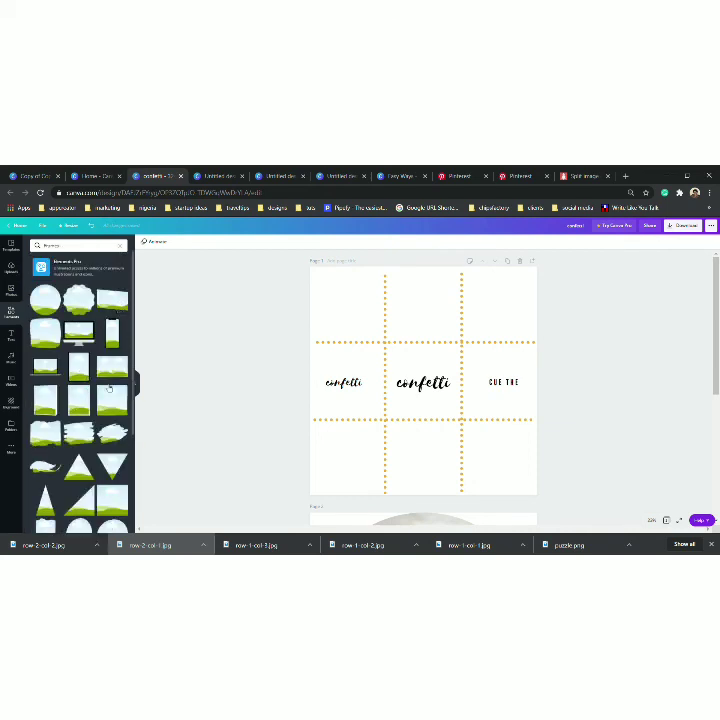
{"action": "scroll", "coordinate": [97, 380], "scroll_direction": "down", "scroll_amount": 3}
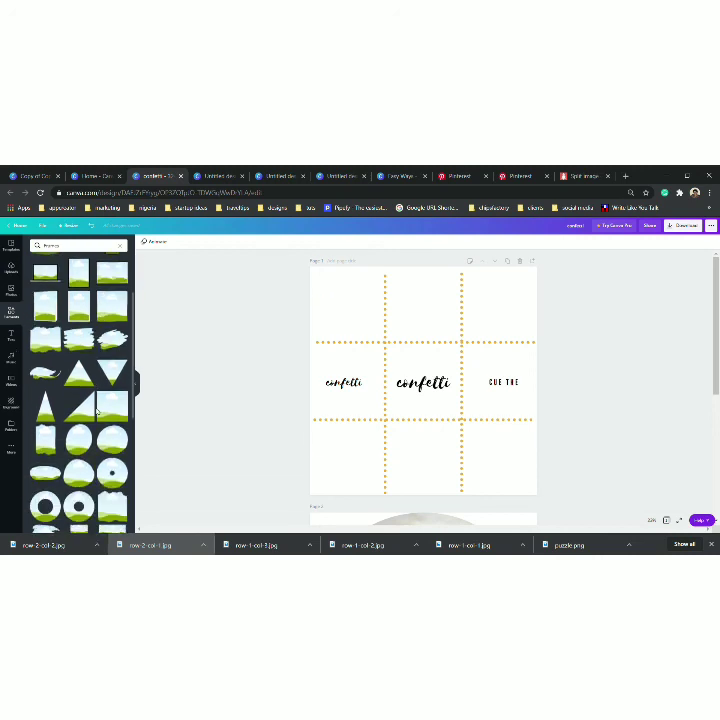
{"action": "scroll", "coordinate": [97, 412], "scroll_direction": "up", "scroll_amount": 3}
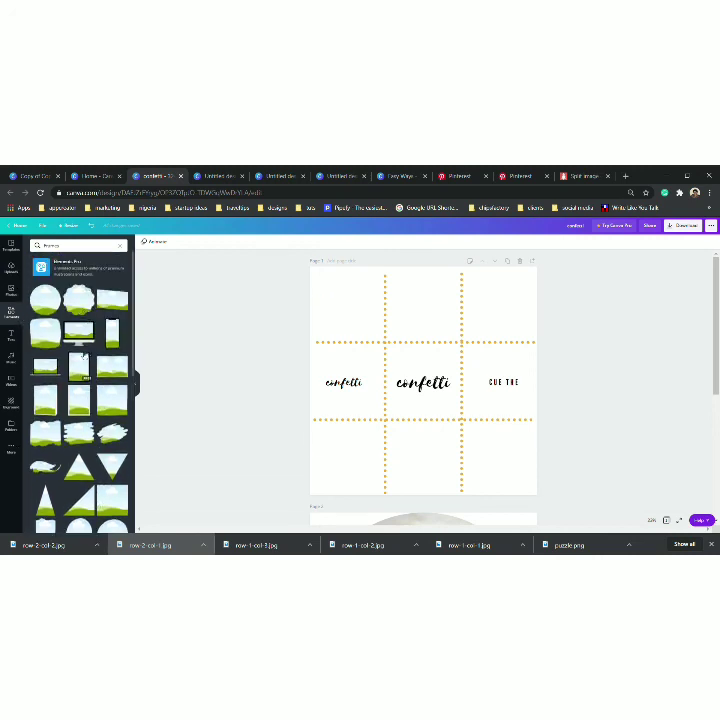
{"action": "scroll", "coordinate": [84, 355], "scroll_direction": "down", "scroll_amount": 3}
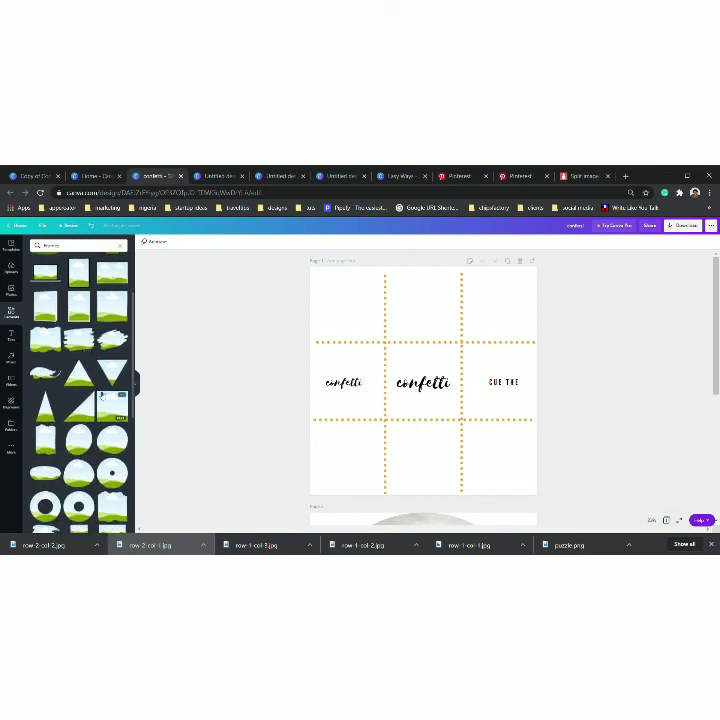
{"action": "scroll", "coordinate": [83, 400], "scroll_direction": "down", "scroll_amount": 5}
{"action": "scroll", "coordinate": [97, 393], "scroll_direction": "down", "scroll_amount": 7}
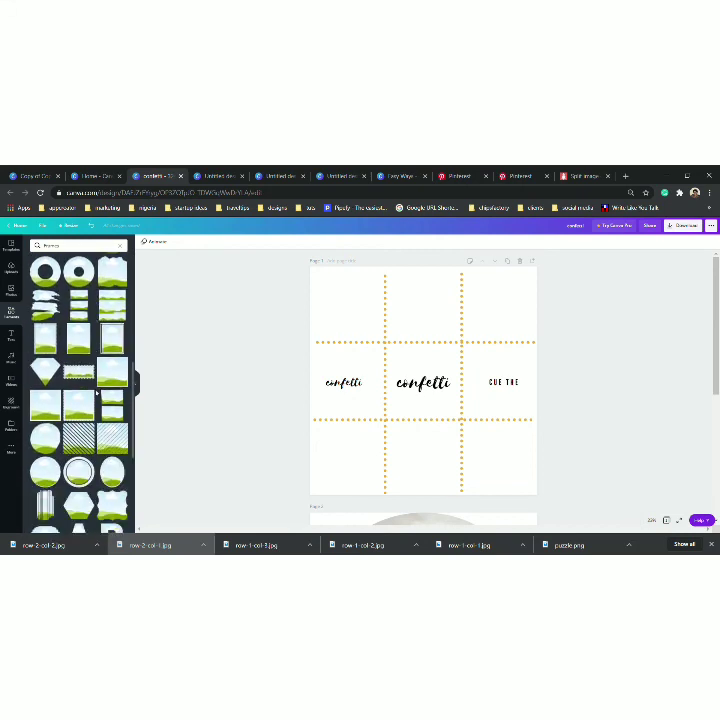
{"action": "scroll", "coordinate": [97, 394], "scroll_direction": "down", "scroll_amount": 5}
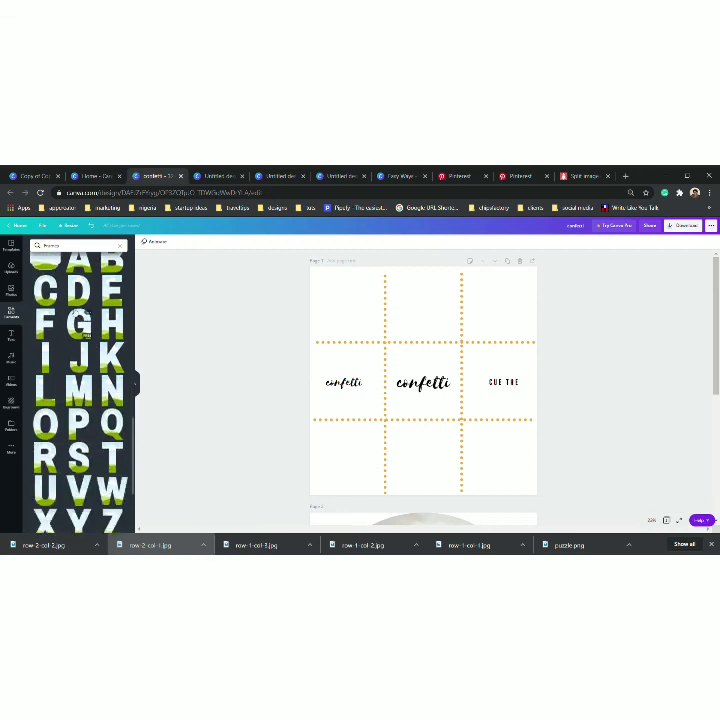
{"action": "scroll", "coordinate": [87, 324], "scroll_direction": "down", "scroll_amount": 4}
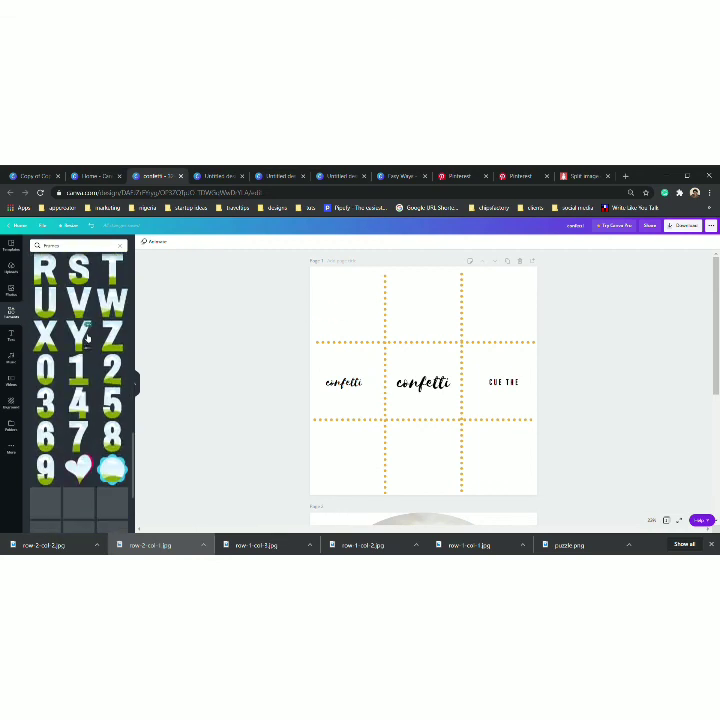
{"action": "scroll", "coordinate": [85, 348], "scroll_direction": "down", "scroll_amount": 8}
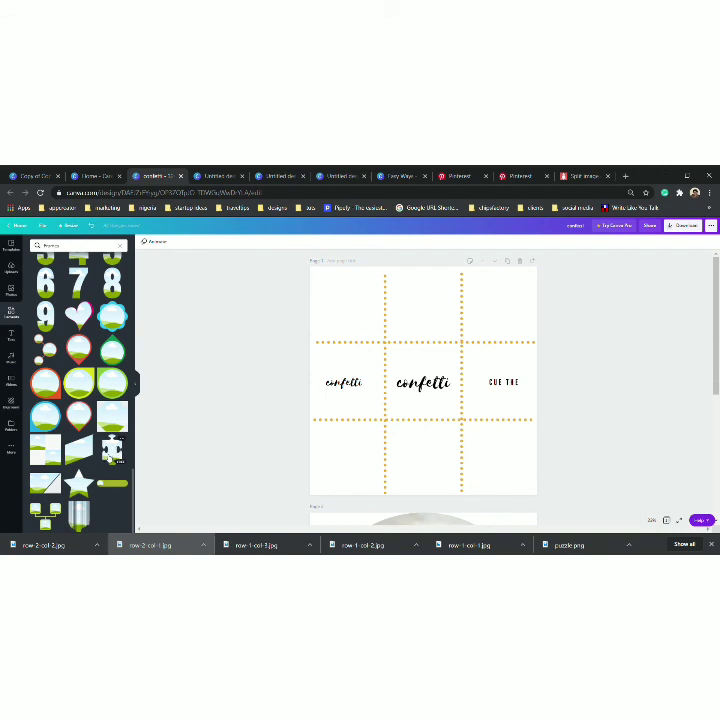
Add a puzzle-piece frame, shrink it to fit the top-left cell, and duplicate it into the other two top-row cells.
{"action": "left_click", "coordinate": [112, 452]}
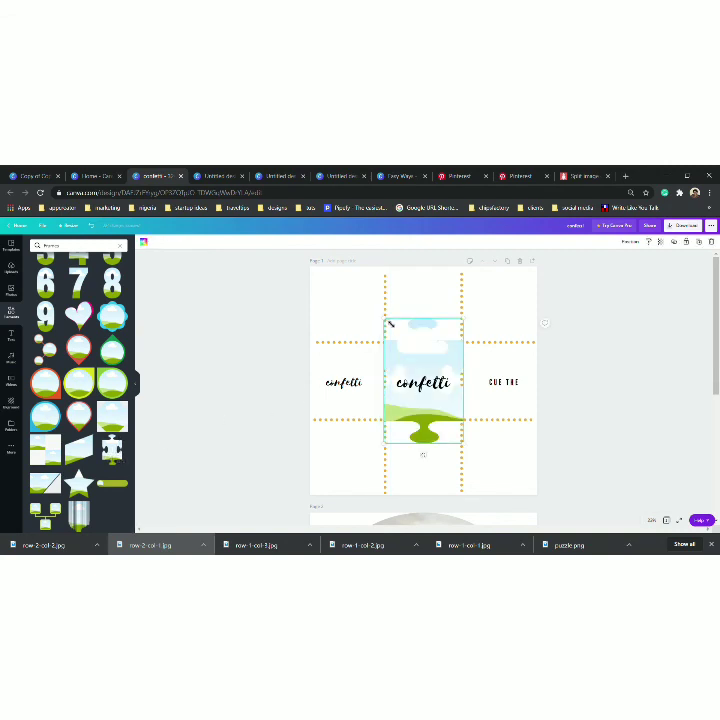
{"action": "left_click_drag", "start_coordinate": [390, 324], "coordinate": [403, 349]}
{"action": "left_click_drag", "start_coordinate": [438, 420], "coordinate": [362, 340]}
{"action": "left_click_drag", "start_coordinate": [350, 297], "coordinate": [354, 300]}
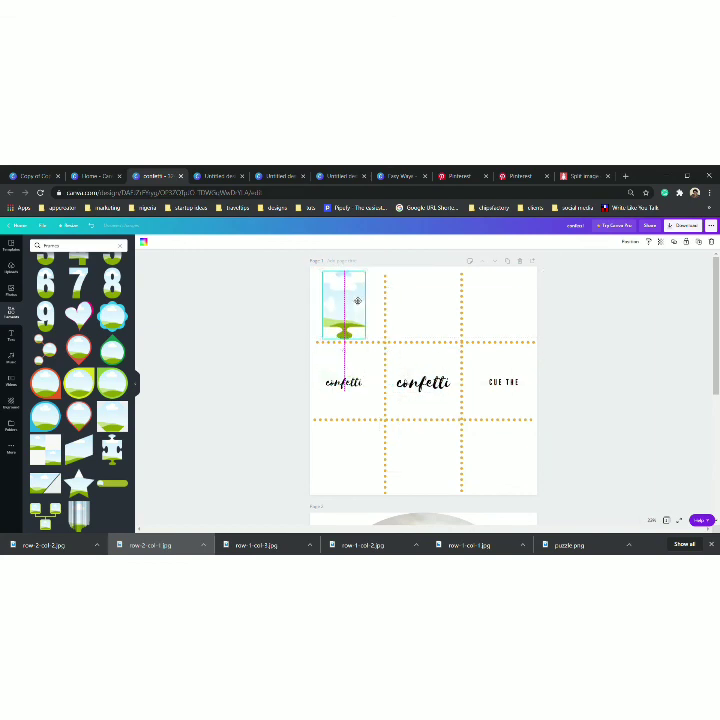
{"action": "left_click_drag", "start_coordinate": [368, 343], "coordinate": [516, 321]}
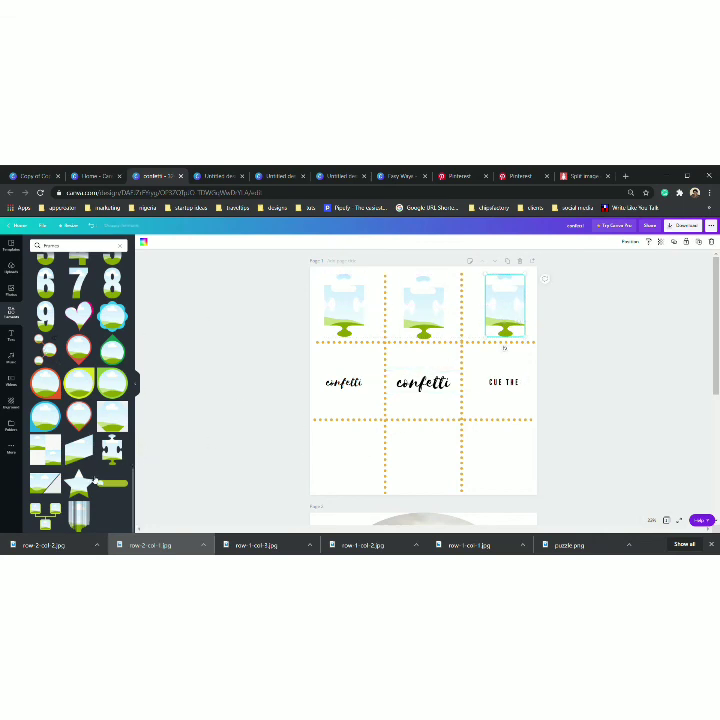
{"action": "left_click_drag", "start_coordinate": [80, 482], "coordinate": [402, 485]}
{"action": "left_click", "coordinate": [711, 244]}
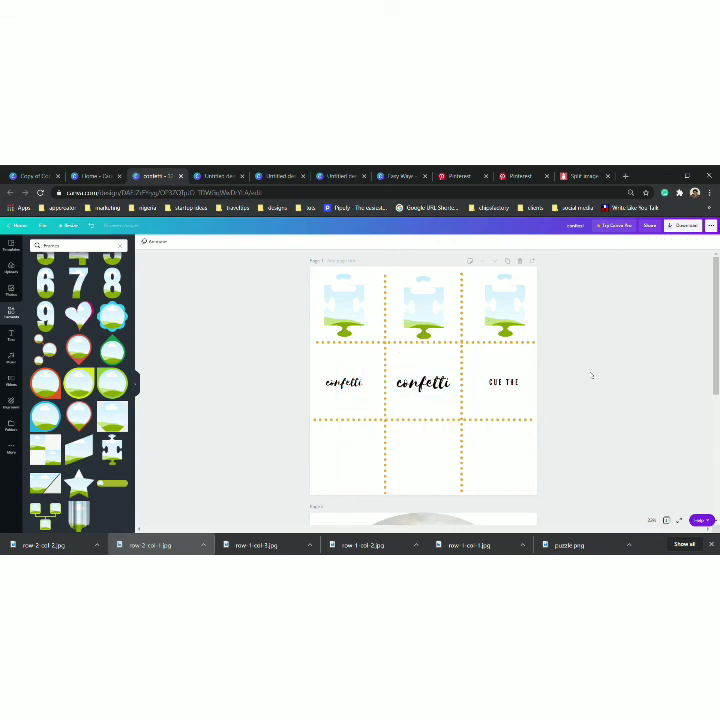
Replace the second page with a duplicate of the first page and delete the duplicate's three puzzle-piece frames.
{"action": "scroll", "coordinate": [560, 415], "scroll_direction": "down", "scroll_amount": 2}
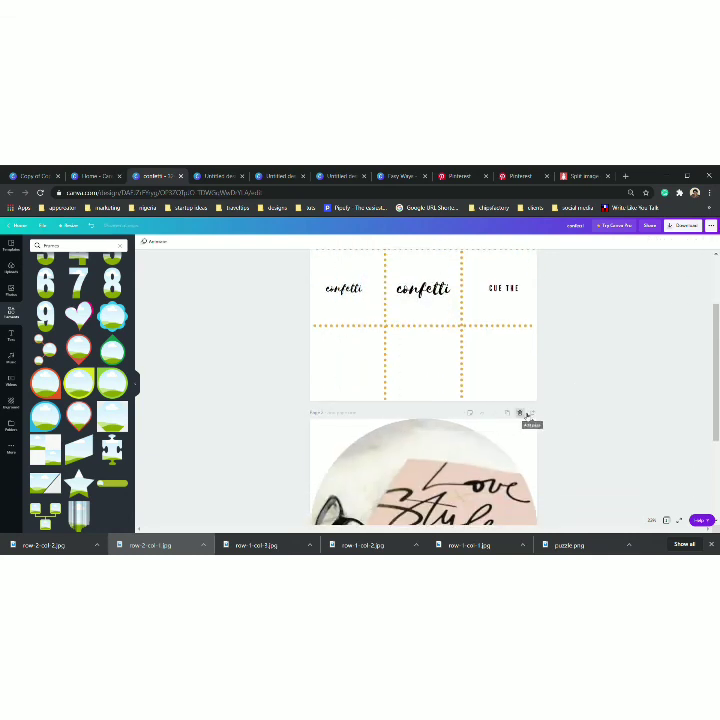
{"action": "left_click", "coordinate": [521, 414]}
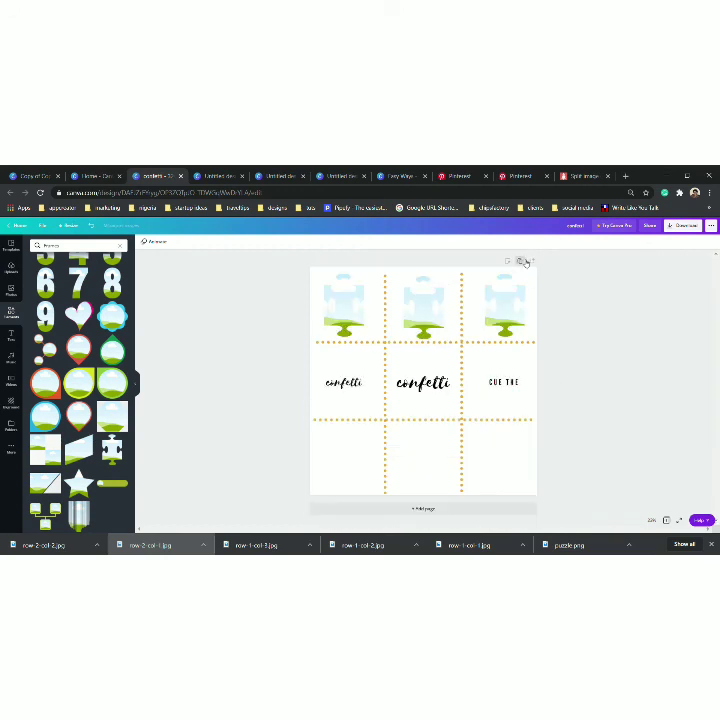
{"action": "left_click", "coordinate": [506, 312]}
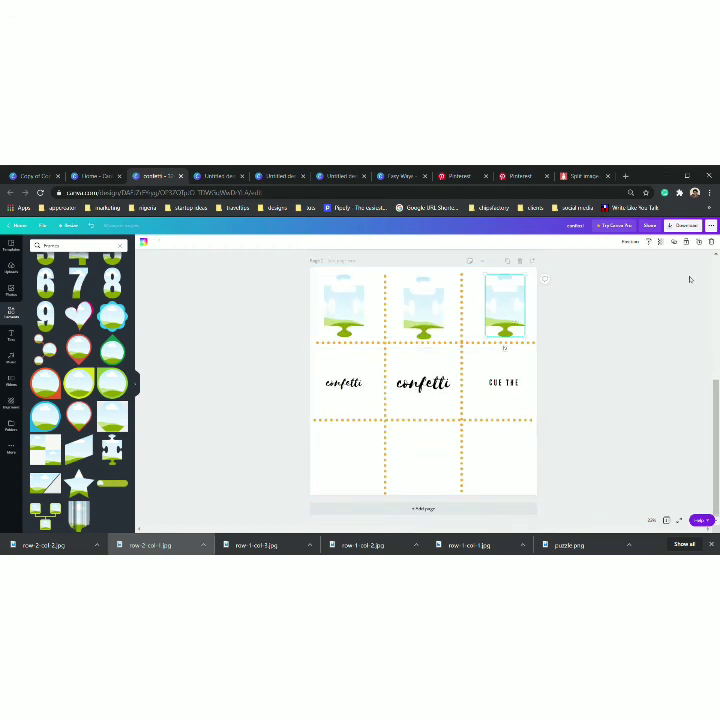
{"action": "left_click", "coordinate": [711, 244]}
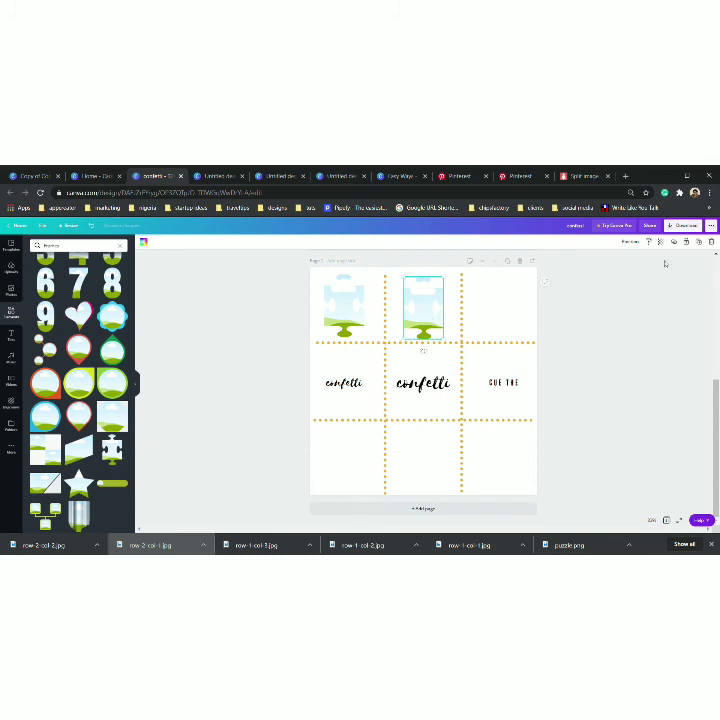
{"action": "left_click", "coordinate": [711, 244]}
{"action": "left_click", "coordinate": [363, 318]}
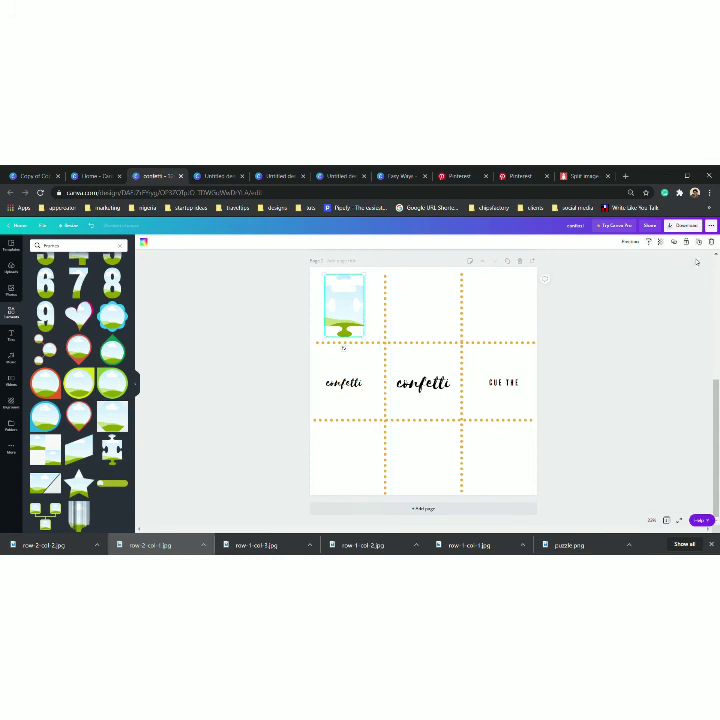
{"action": "left_click", "coordinate": [712, 244]}
Add a star frame to the second page and shrink it to fit inside the grid's top-left cell.
{"action": "left_click", "coordinate": [82, 484]}
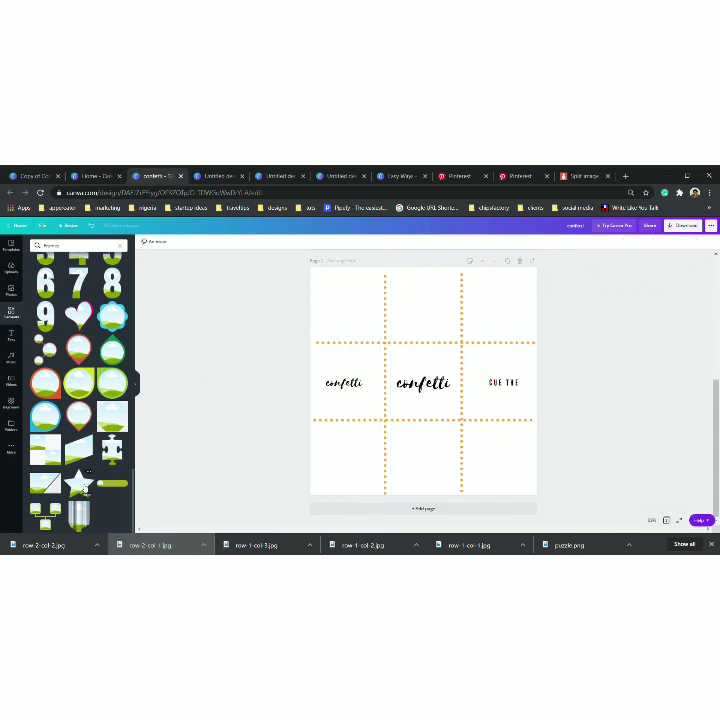
{"action": "left_click_drag", "start_coordinate": [391, 358], "coordinate": [403, 373]}
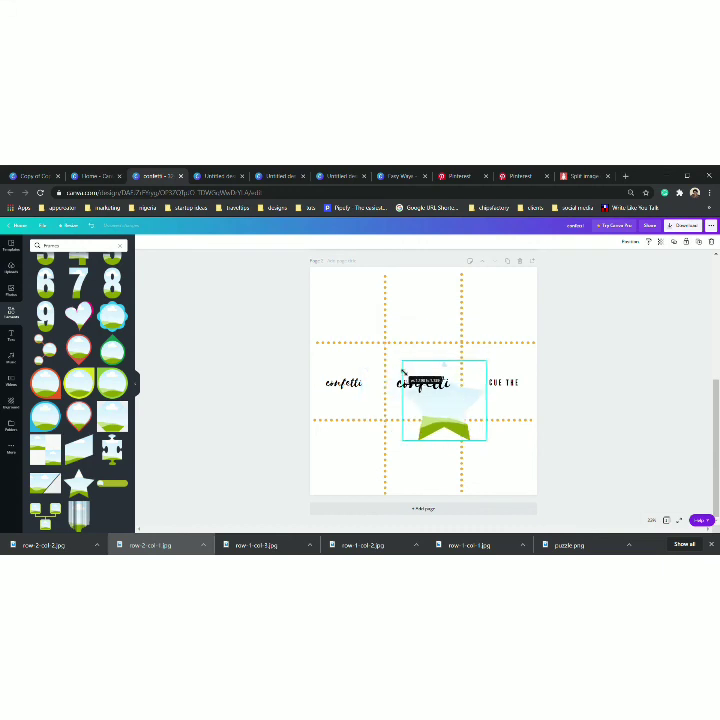
{"action": "left_click_drag", "start_coordinate": [444, 452], "coordinate": [347, 319]}
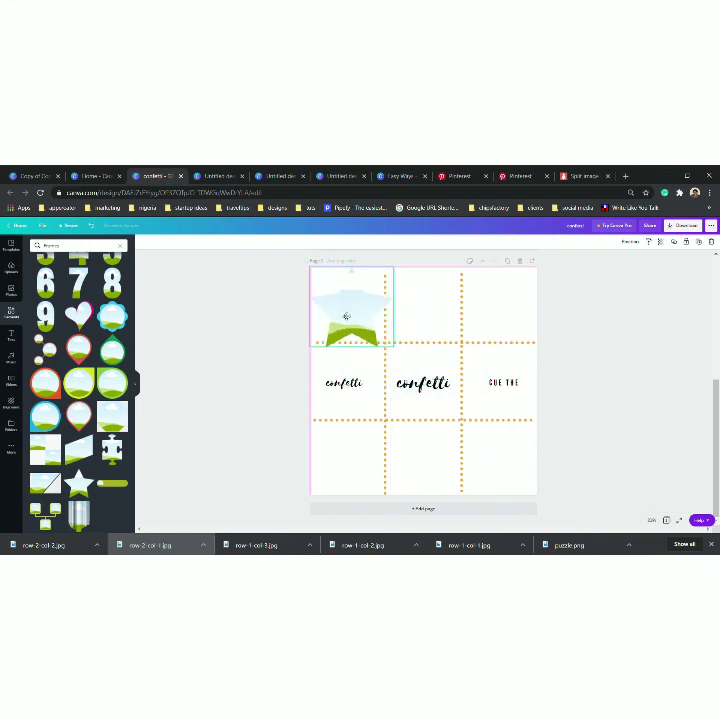
{"action": "left_click_drag", "start_coordinate": [397, 351], "coordinate": [375, 335]}
{"action": "left_click_drag", "start_coordinate": [340, 307], "coordinate": [346, 312]}
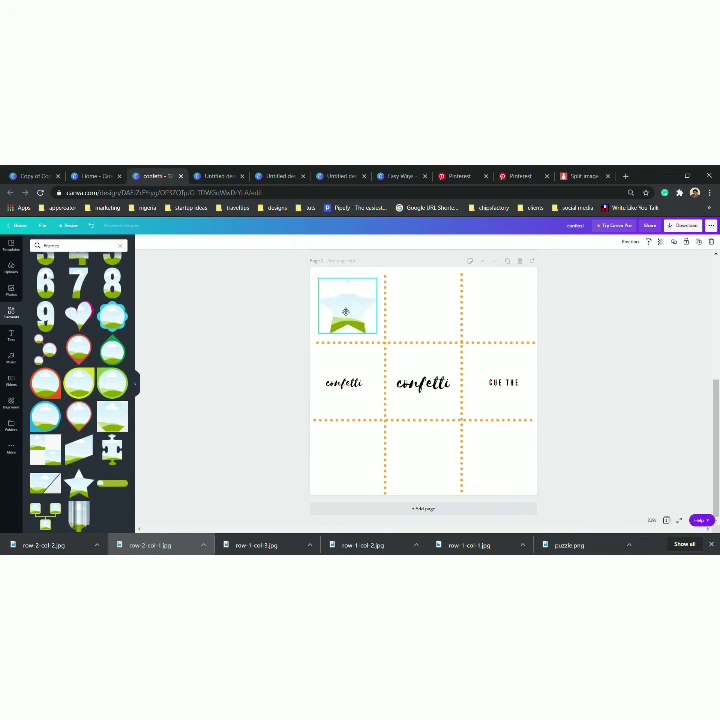
{"action": "key", "text": "Delete"}
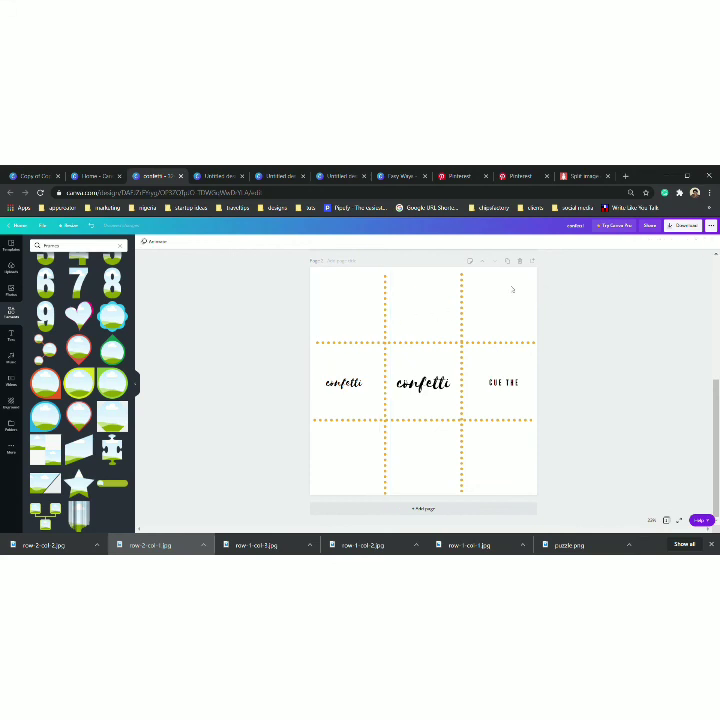
{"action": "left_click", "coordinate": [91, 225]}
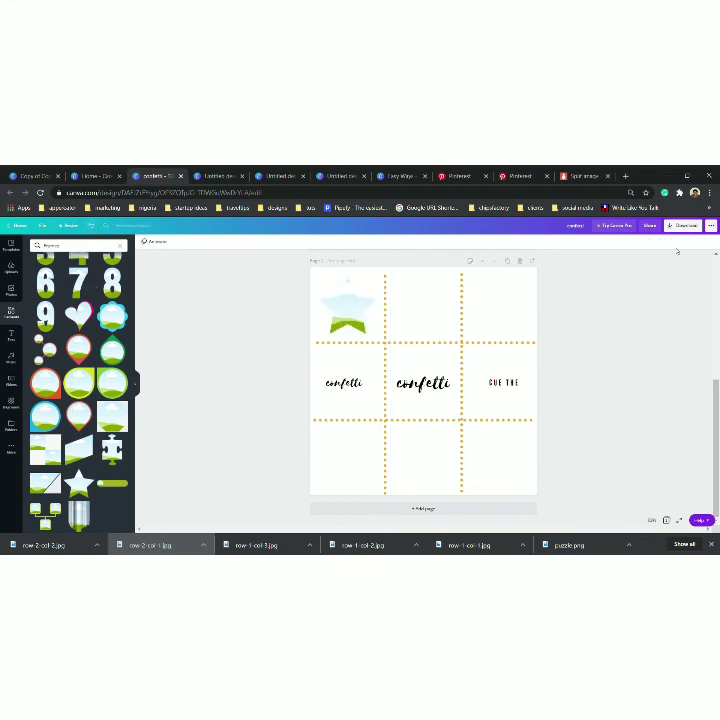
Duplicate the star frame into the top-middle and top-right cells of the second page's grid.
{"action": "left_click", "coordinate": [372, 313]}
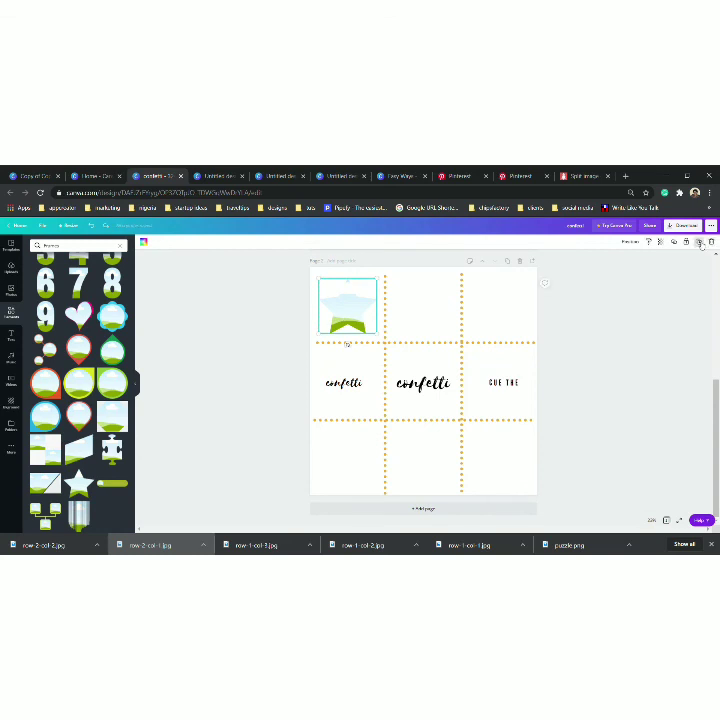
{"action": "left_click_drag", "start_coordinate": [347, 342], "coordinate": [475, 314]}
{"action": "mouse_move", "coordinate": [487, 313]}
{"action": "left_mouse_down"}
{"action": "mouse_move", "coordinate": [493, 320]}
{"action": "mouse_move", "coordinate": [494, 314]}
{"action": "left_mouse_up"}
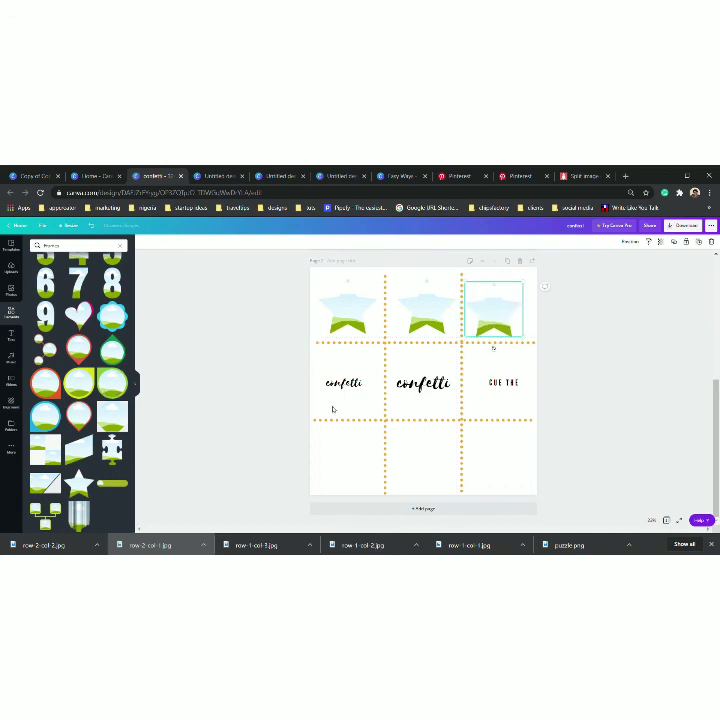
Return to the first page and search the photo library for "family" instead of clothes.
{"action": "scroll", "coordinate": [333, 407], "scroll_direction": "up", "scroll_amount": 5}
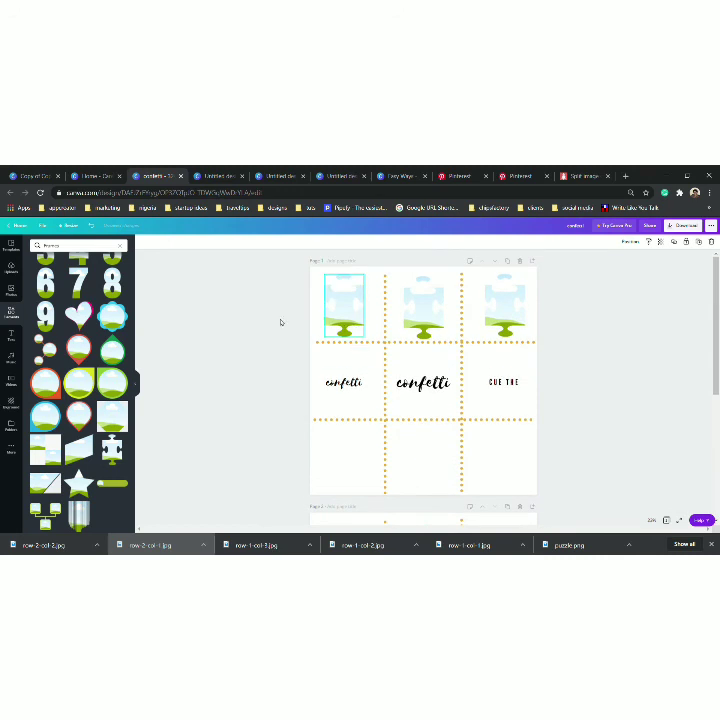
{"action": "left_click", "coordinate": [11, 291]}
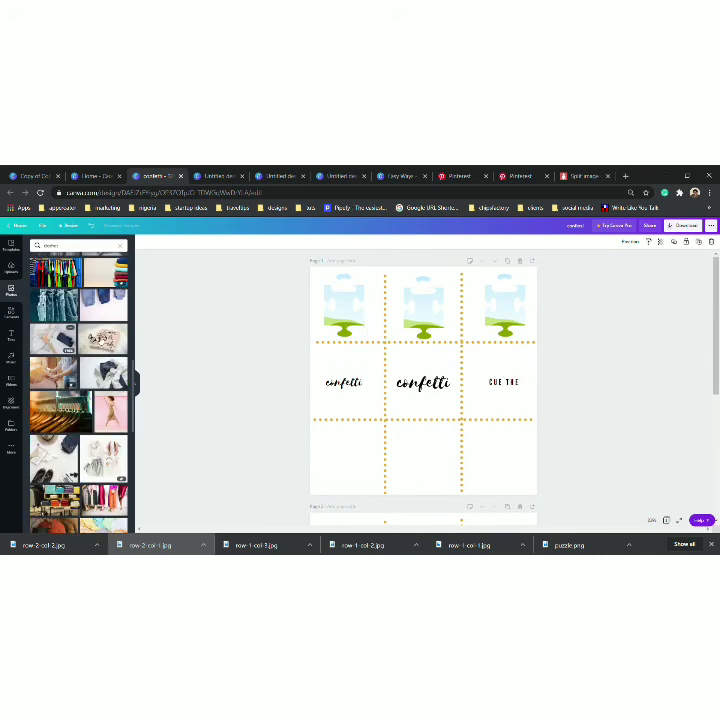
{"action": "left_click", "coordinate": [121, 246]}
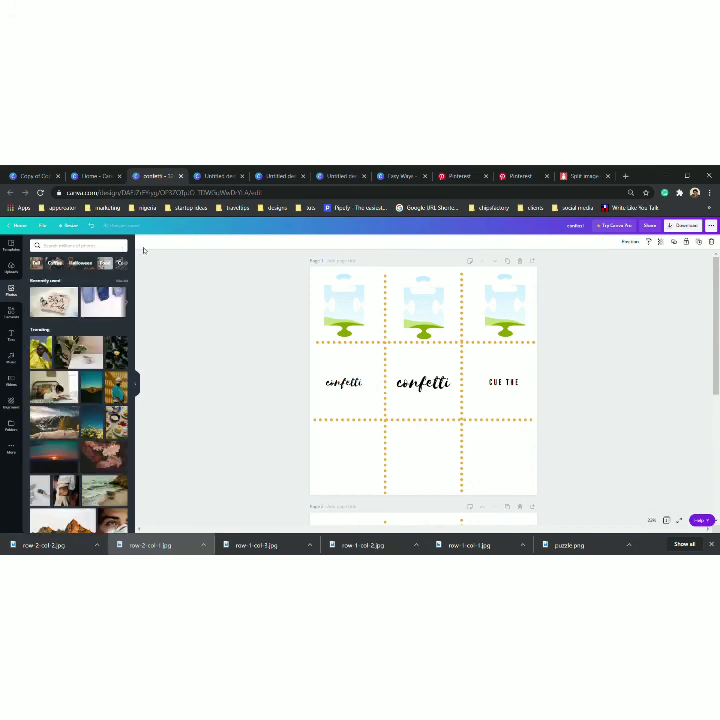
{"action": "left_click", "coordinate": [125, 263]}
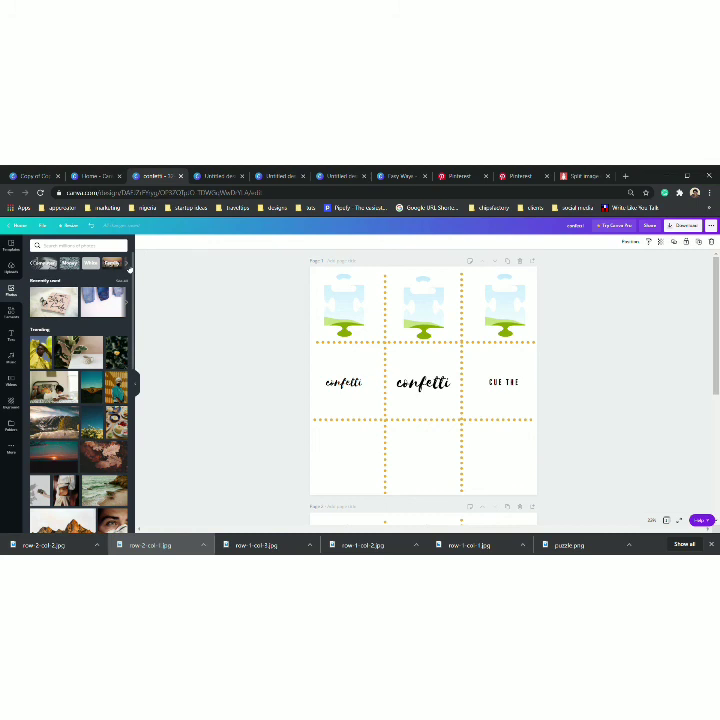
{"action": "left_click", "coordinate": [80, 245]}
{"action": "type", "text": "family"}
{"action": "key", "text": "Return"}
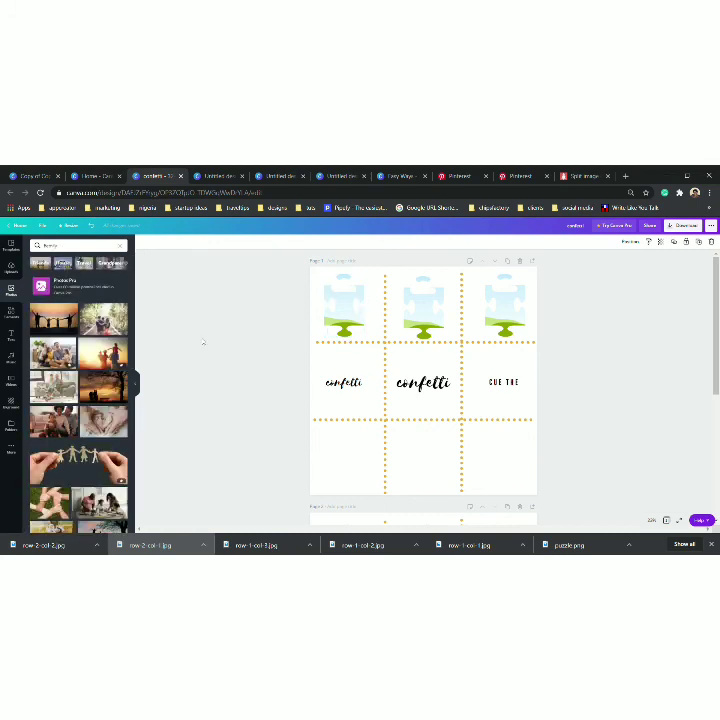
Fill the first page's top-left puzzle frame with the photo of a family on a tree-lined path and adjust its position inside the frame.
{"action": "left_click", "coordinate": [112, 325]}
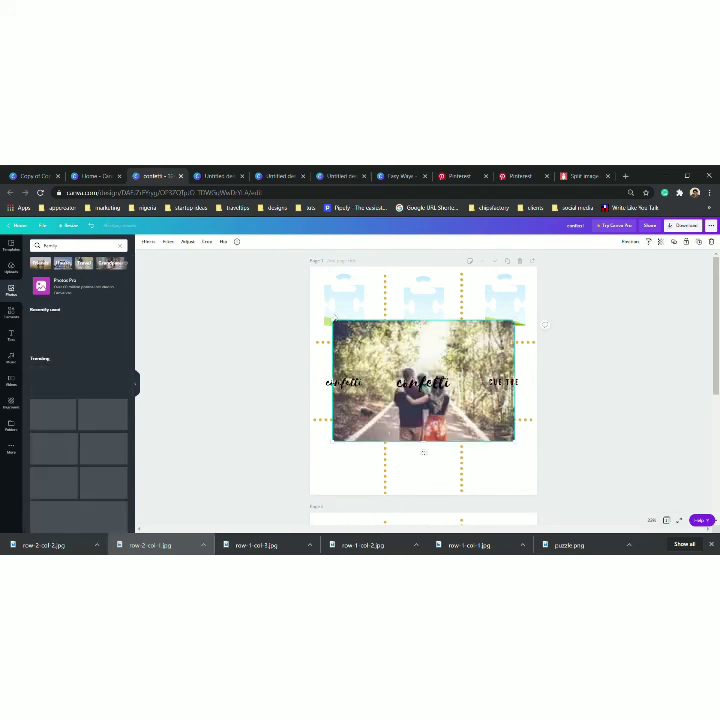
{"action": "left_click_drag", "start_coordinate": [410, 381], "coordinate": [375, 426]}
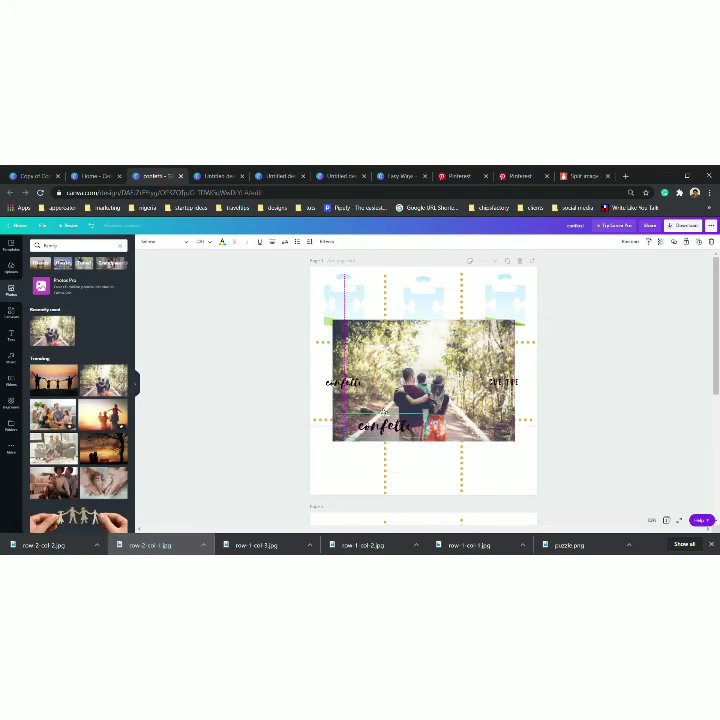
{"action": "left_click_drag", "start_coordinate": [380, 356], "coordinate": [350, 317]}
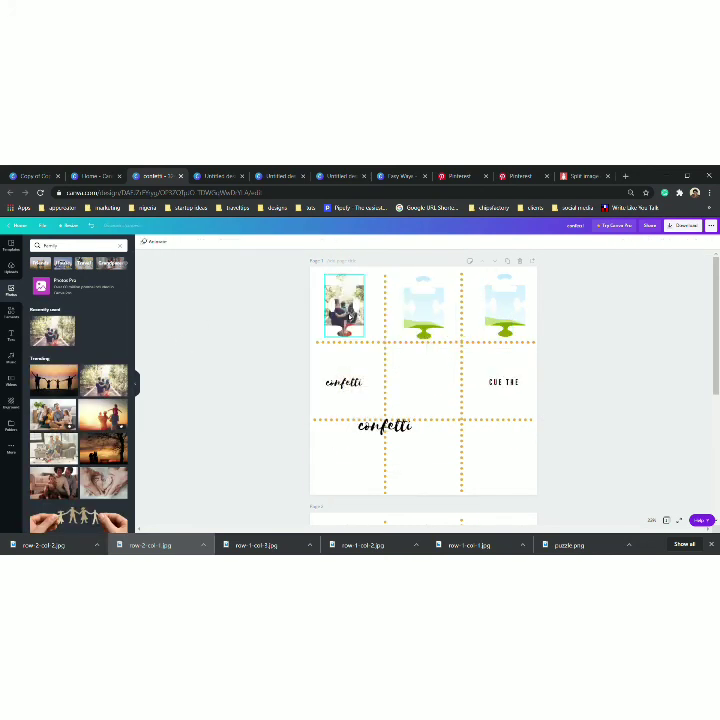
{"action": "left_click", "coordinate": [343, 332]}
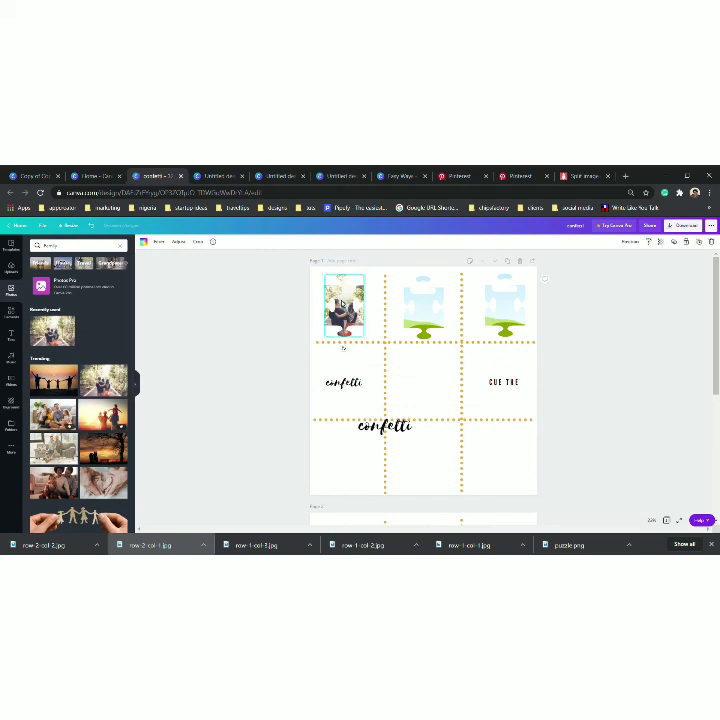
{"action": "double_click", "coordinate": [343, 332]}
{"action": "left_click_drag", "start_coordinate": [352, 311], "coordinate": [355, 309]}
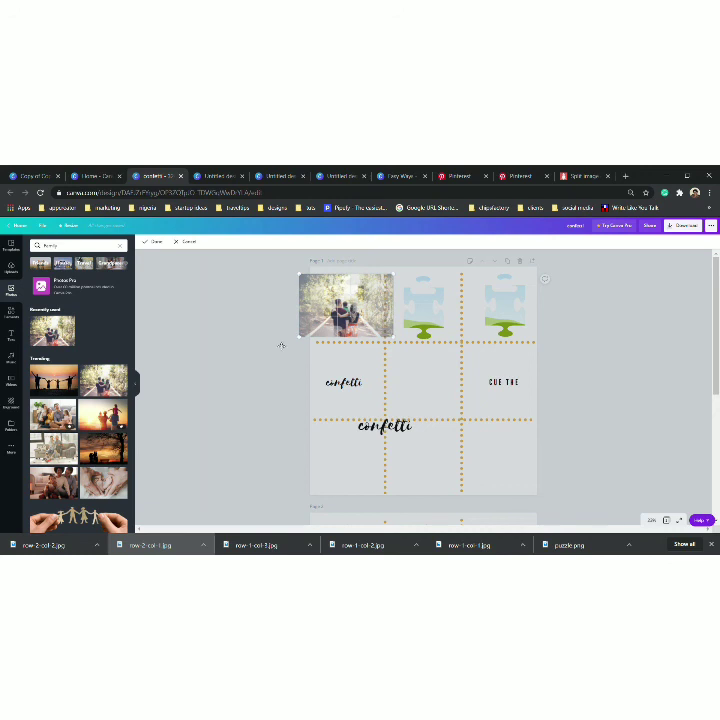
{"action": "left_click", "coordinate": [281, 346]}
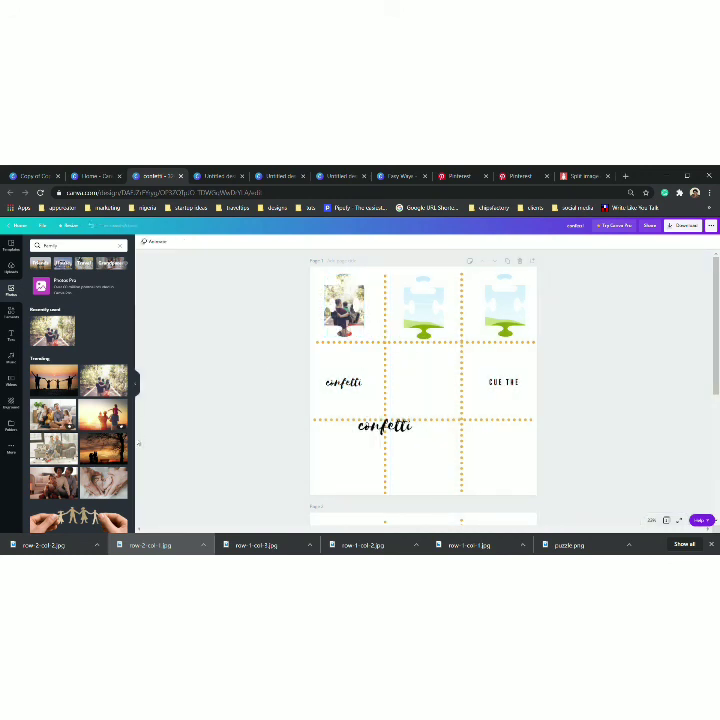
Fill the first page's top-middle puzzle frame with the pale photo of a family sitting together on a sofa.
{"action": "scroll", "coordinate": [138, 440], "scroll_direction": "down", "scroll_amount": 1}
{"action": "scroll", "coordinate": [68, 358], "scroll_direction": "down", "scroll_amount": 2}
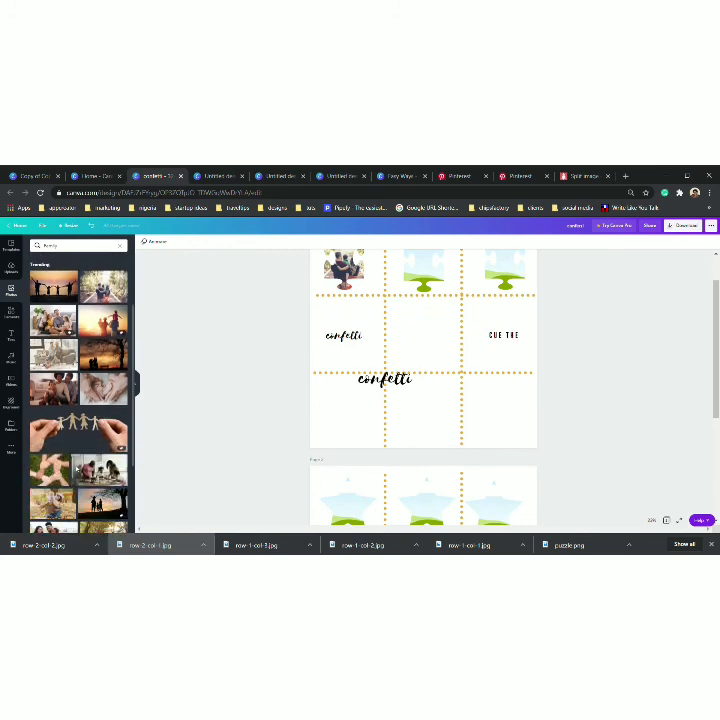
{"action": "left_click_drag", "start_coordinate": [68, 357], "coordinate": [437, 333]}
{"action": "scroll", "coordinate": [437, 333], "scroll_direction": "up", "scroll_amount": 1}
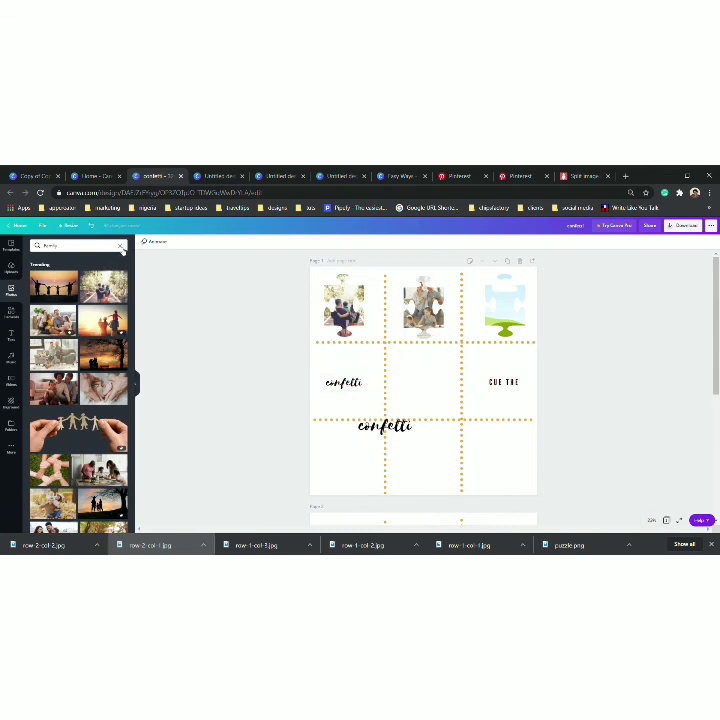
Fill the first page's top-right puzzle frame with the photo of a family walking in a row holding hands.
{"action": "scroll", "coordinate": [96, 413], "scroll_direction": "down", "scroll_amount": 3}
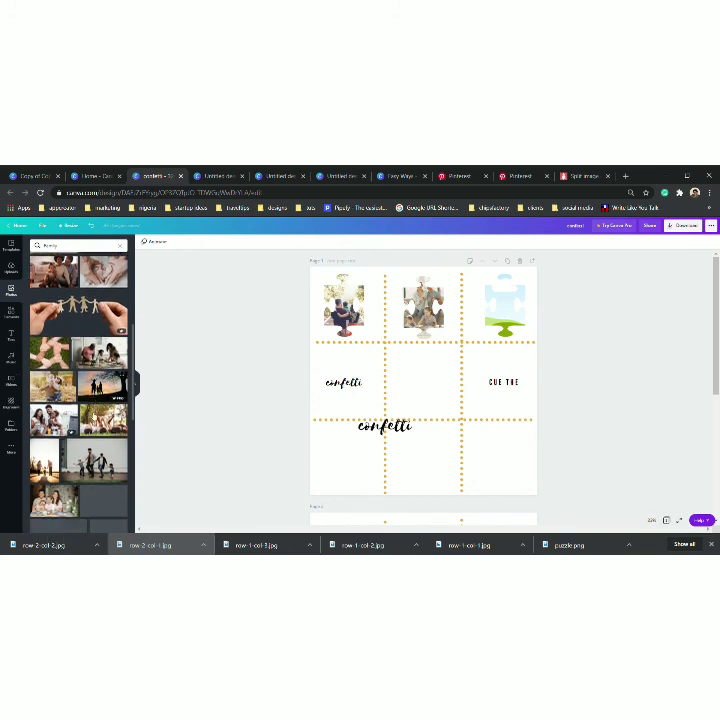
{"action": "scroll", "coordinate": [93, 400], "scroll_direction": "down", "scroll_amount": 1}
{"action": "left_click", "coordinate": [93, 394]}
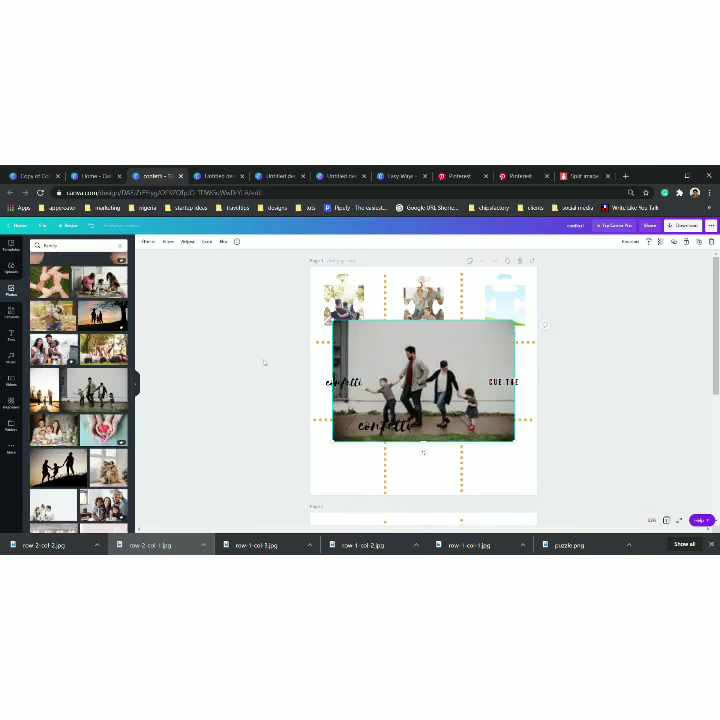
{"action": "left_click_drag", "start_coordinate": [478, 348], "coordinate": [512, 310]}
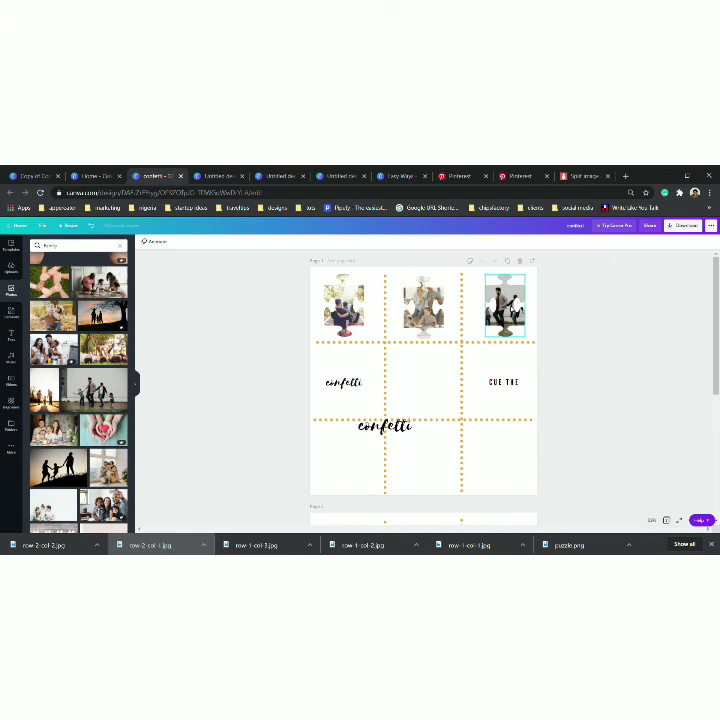
Move the larger "confetti" text back to the middle of the first page's centre cell.
{"action": "left_click", "coordinate": [385, 434]}
{"action": "left_click_drag", "start_coordinate": [385, 428], "coordinate": [424, 384]}
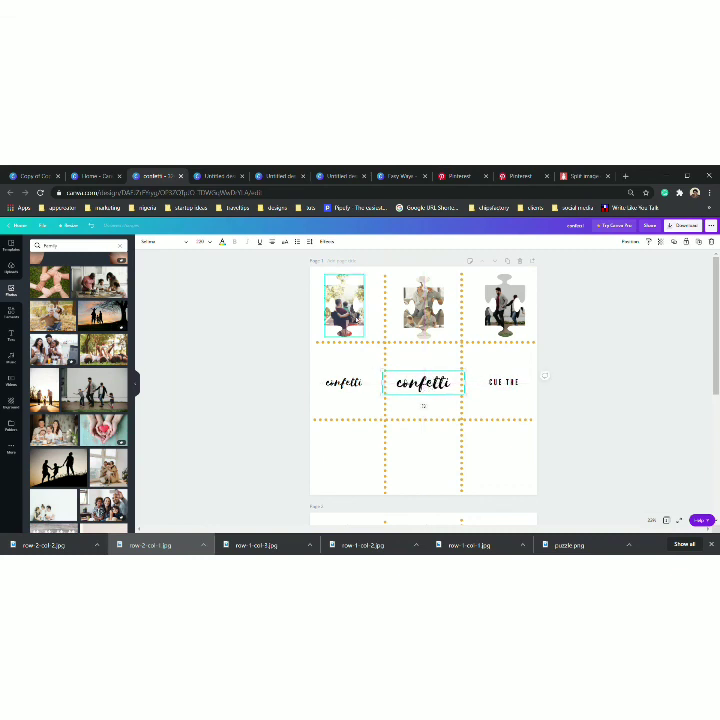
Duplicate the first page's top-middle puzzle photo and place one copy in each of the three bottom-row cells.
{"action": "left_click", "coordinate": [423, 310]}
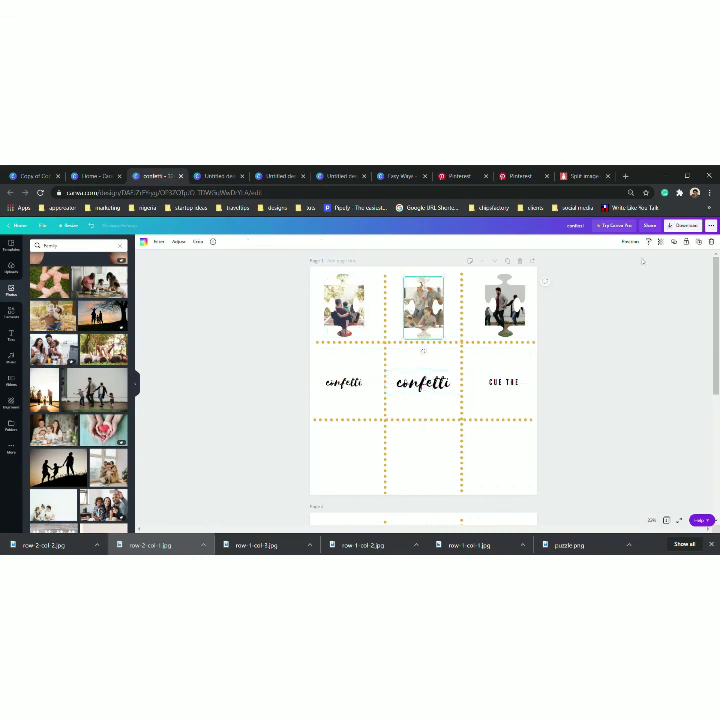
{"action": "left_click", "coordinate": [700, 245]}
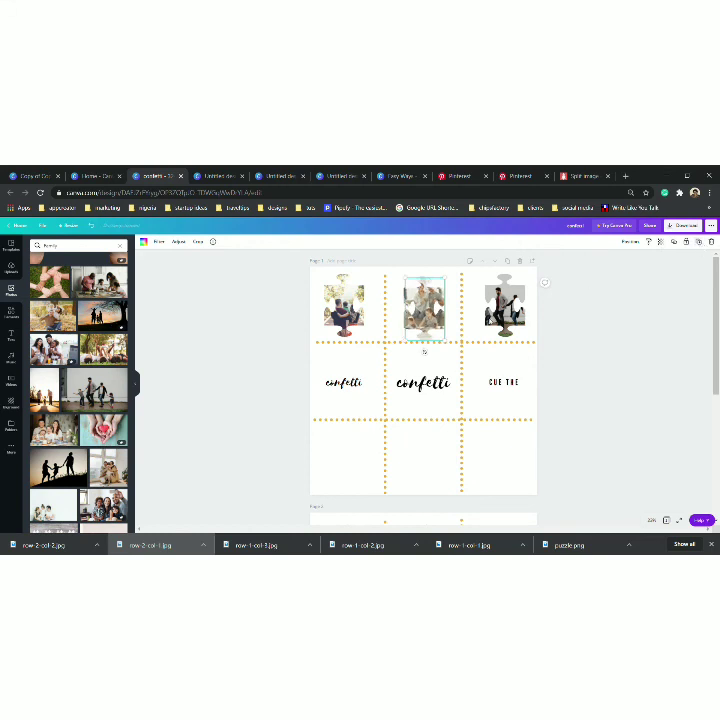
{"action": "left_click_drag", "start_coordinate": [424, 310], "coordinate": [427, 460]}
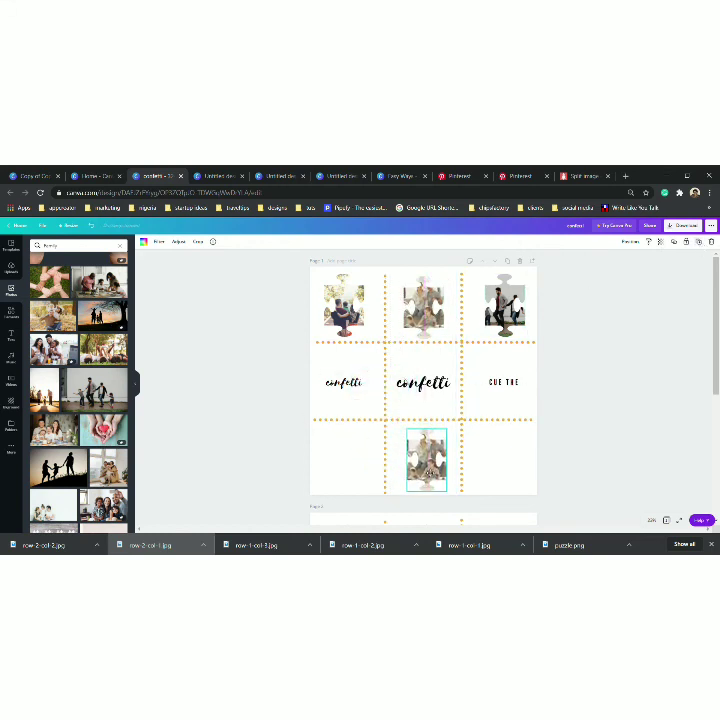
{"action": "left_click", "coordinate": [699, 243]}
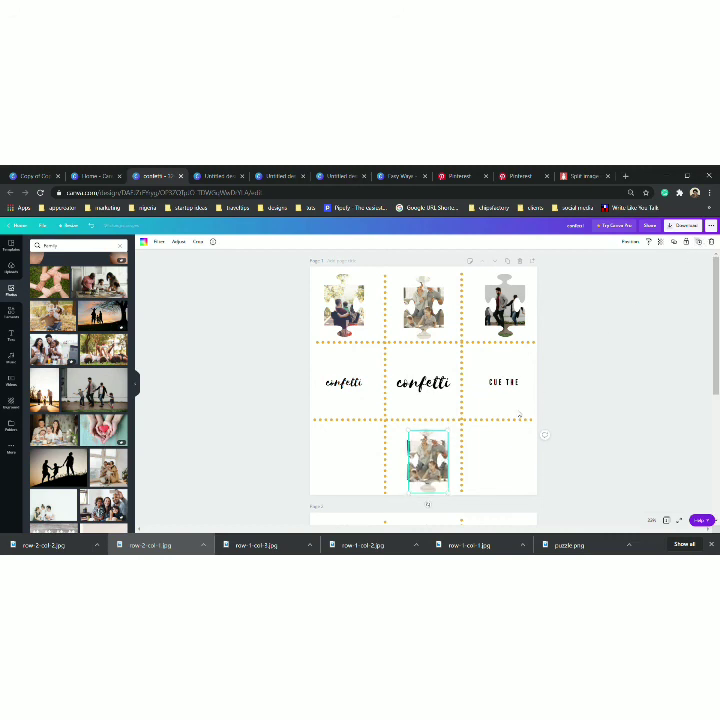
{"action": "left_click_drag", "start_coordinate": [428, 460], "coordinate": [348, 500]}
{"action": "left_click_drag", "start_coordinate": [429, 463], "coordinate": [504, 463]}
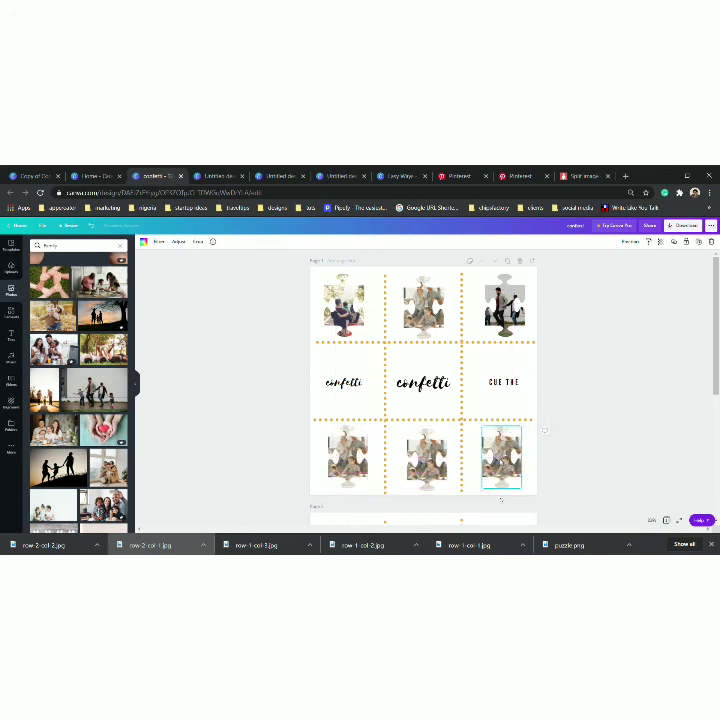
{"action": "left_click", "coordinate": [490, 405]}
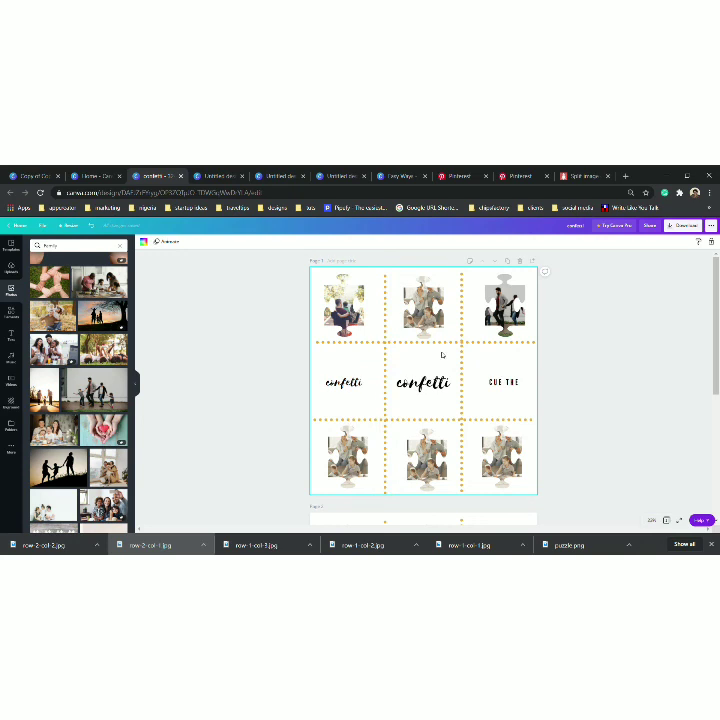
Add a blank third page after the star-frame page.
{"action": "scroll", "coordinate": [442, 355], "scroll_direction": "down", "scroll_amount": 5}
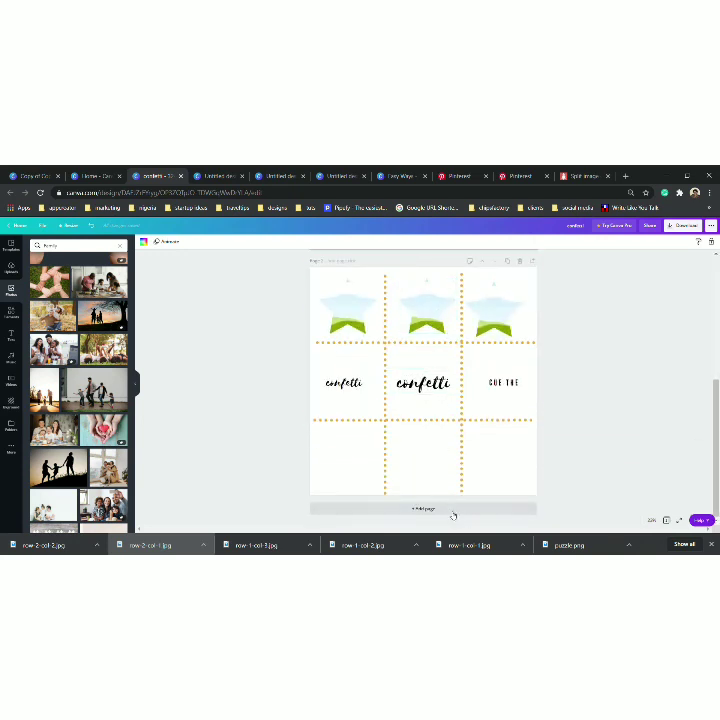
{"action": "left_click", "coordinate": [452, 512]}
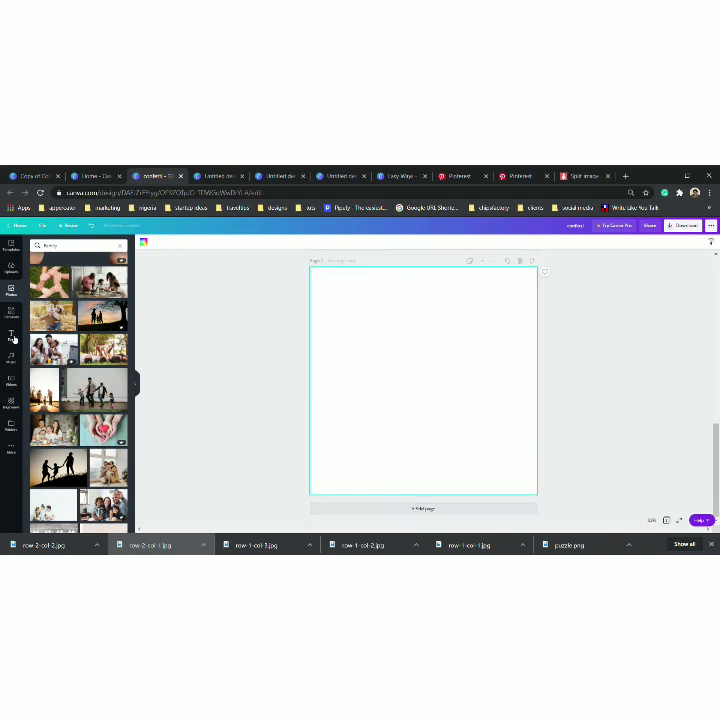
Place a puzzle-piece frame on the third page and enlarge it to the full page height.
{"action": "left_click", "coordinate": [13, 315]}
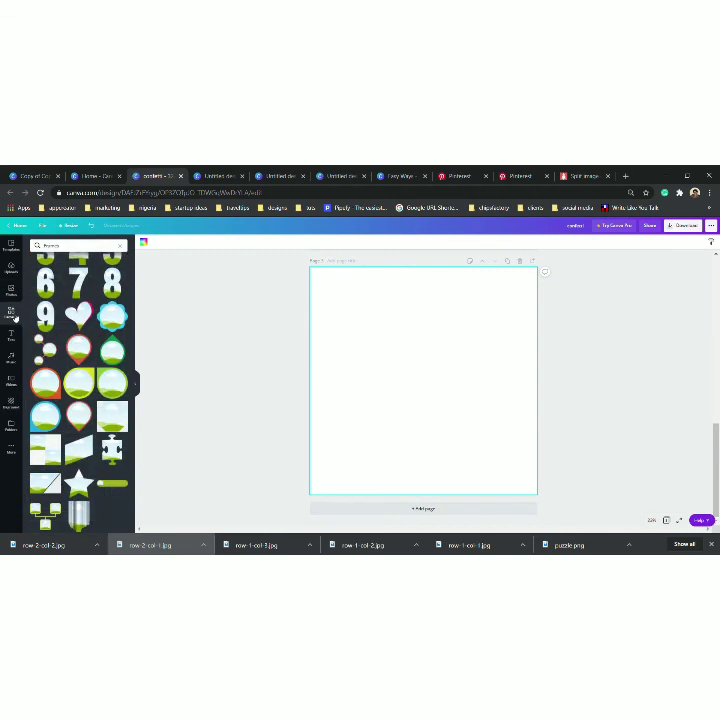
{"action": "left_click", "coordinate": [113, 452]}
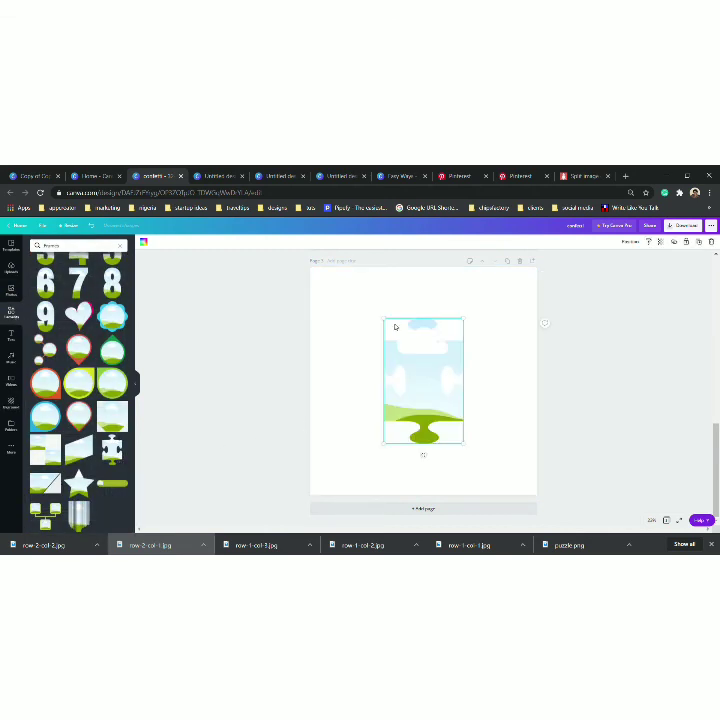
{"action": "left_click_drag", "start_coordinate": [390, 323], "coordinate": [331, 291]}
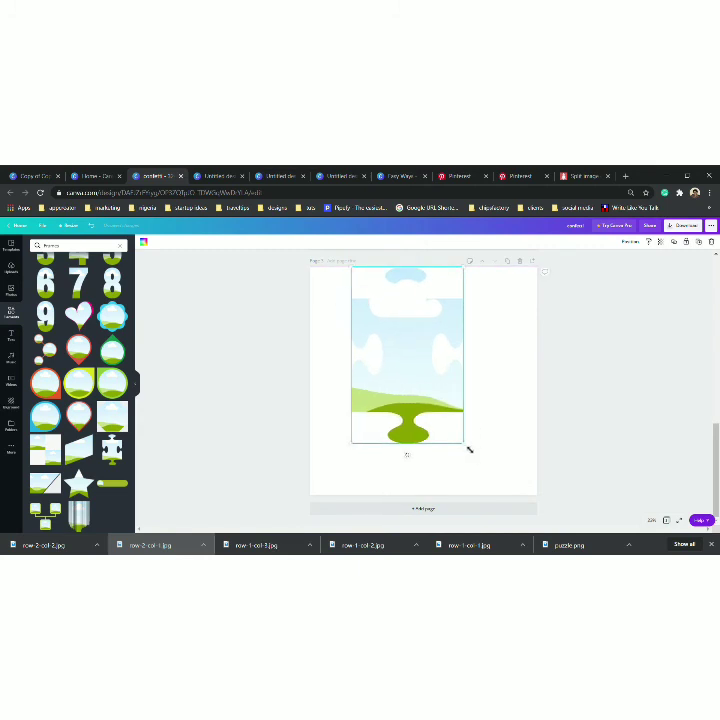
{"action": "left_click_drag", "start_coordinate": [468, 450], "coordinate": [515, 492]}
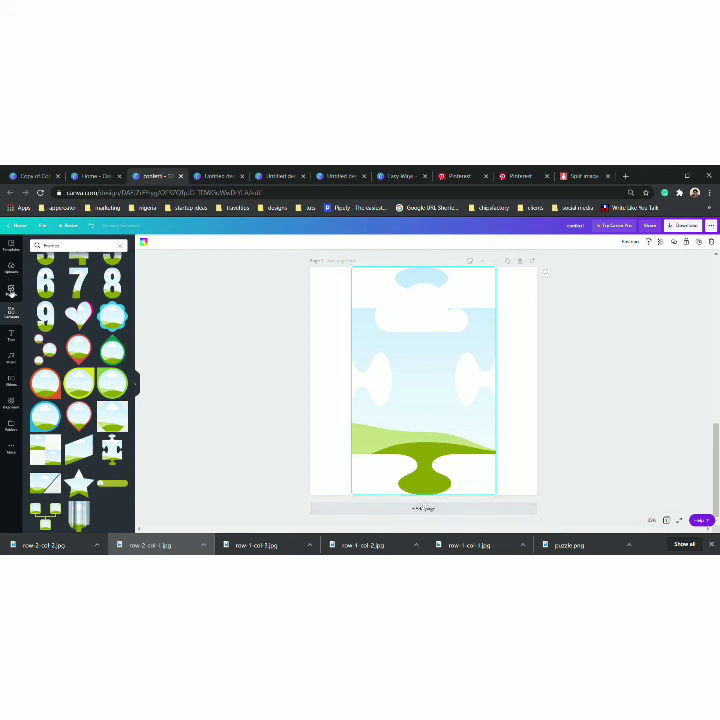
Try the joined-hands photo and a red fill in the large puzzle frame, and delete the frame.
{"action": "left_click", "coordinate": [11, 288]}
{"action": "left_click_drag", "start_coordinate": [58, 283], "coordinate": [452, 385]}
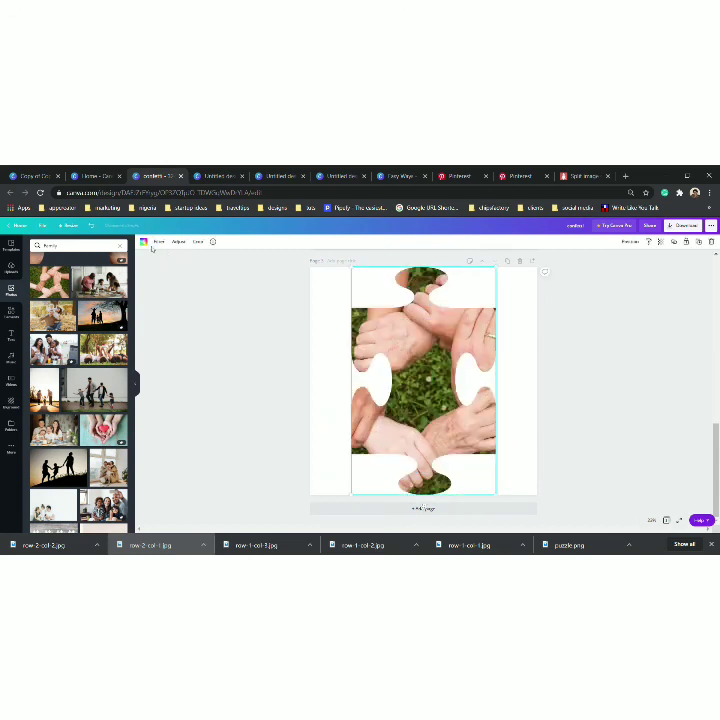
{"action": "left_click", "coordinate": [144, 242]}
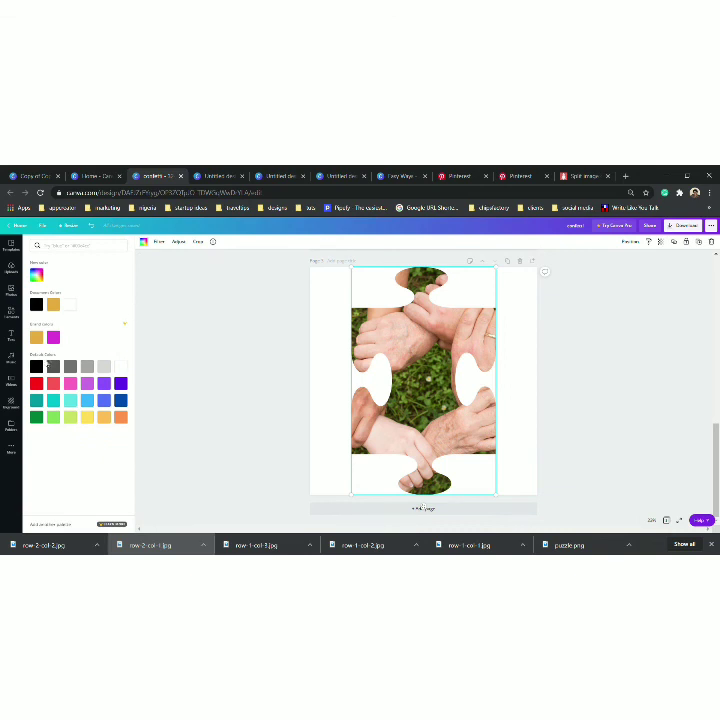
{"action": "left_click", "coordinate": [38, 383]}
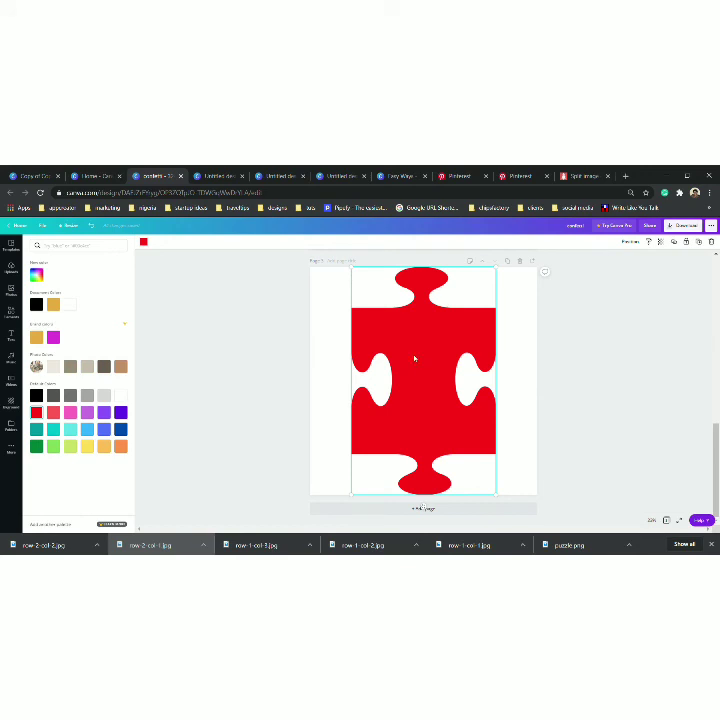
{"action": "key", "text": "Delete"}
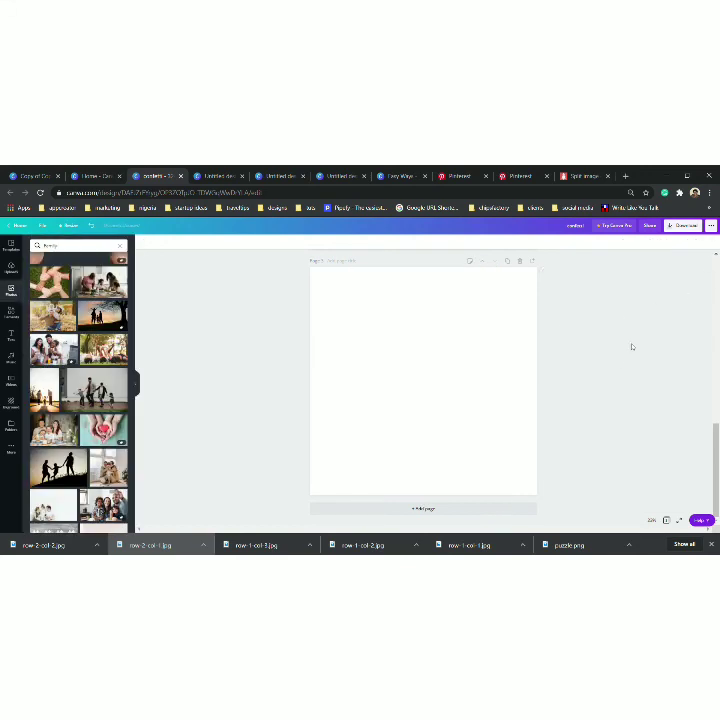
Add a letter R frame to the third page, shrink it and position it near the page's centre.
{"action": "scroll", "coordinate": [630, 344], "scroll_direction": "up", "scroll_amount": 4}
{"action": "scroll", "coordinate": [619, 360], "scroll_direction": "up", "scroll_amount": 3}
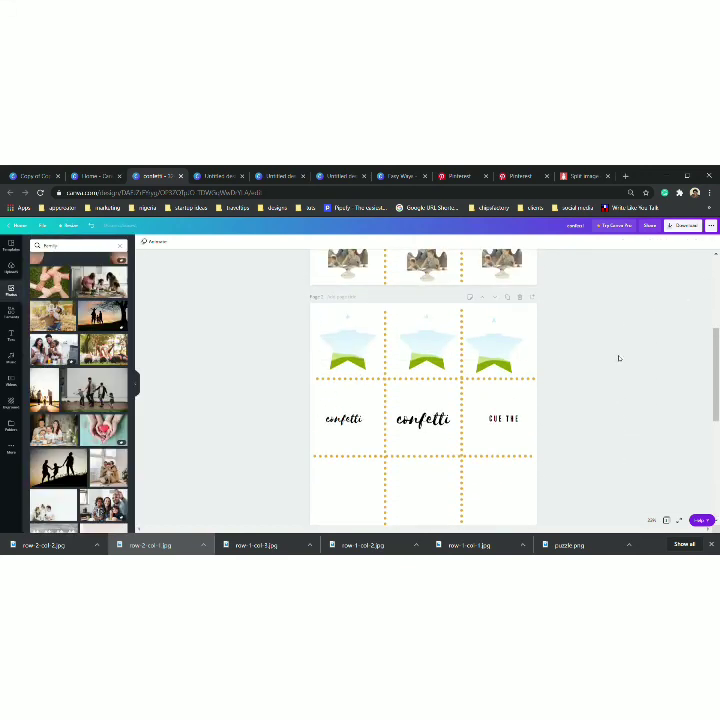
{"action": "scroll", "coordinate": [619, 358], "scroll_direction": "down", "scroll_amount": 3}
{"action": "left_click", "coordinate": [12, 313]}
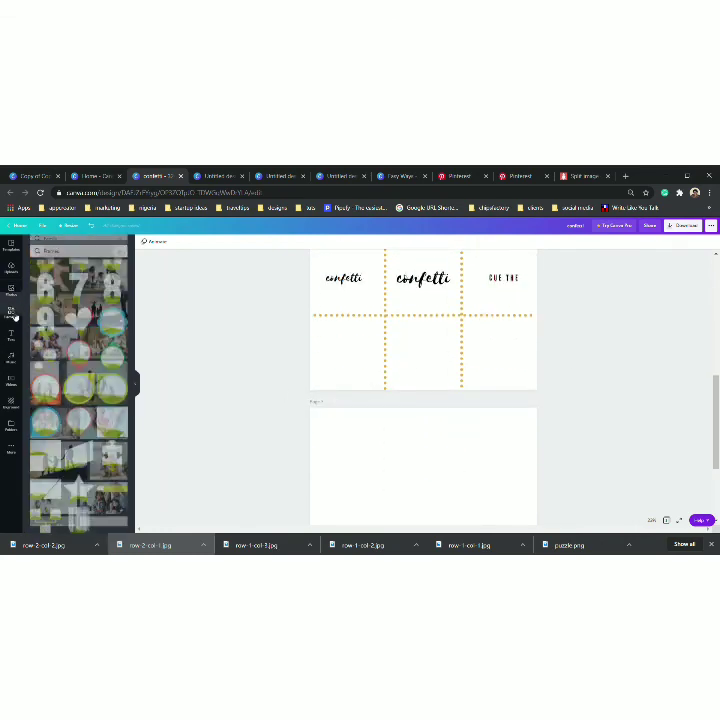
{"action": "scroll", "coordinate": [113, 391], "scroll_direction": "up", "scroll_amount": 3}
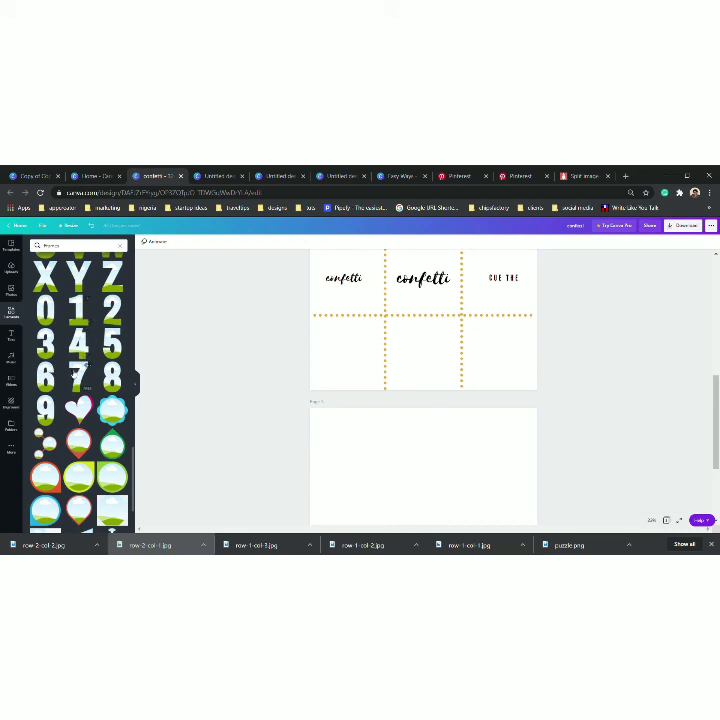
{"action": "scroll", "coordinate": [48, 312], "scroll_direction": "up", "scroll_amount": 3}
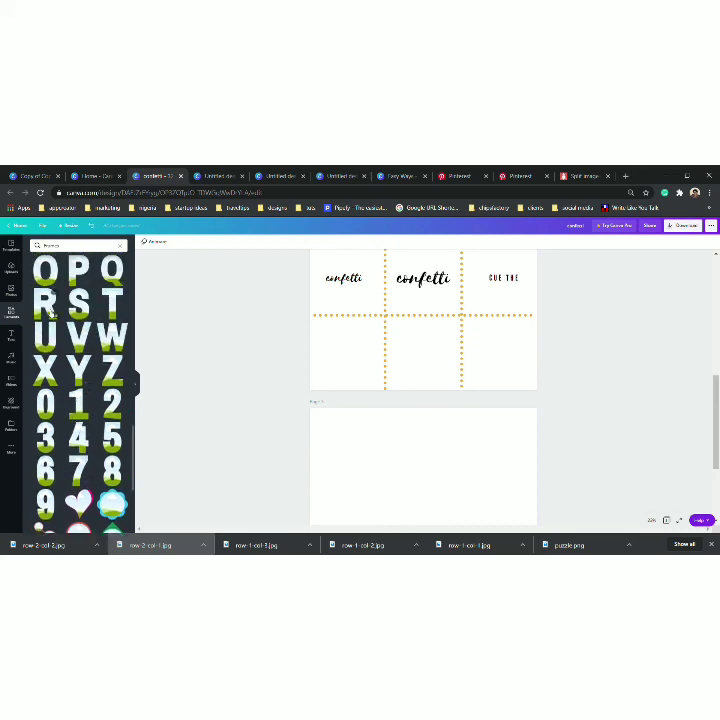
{"action": "left_click", "coordinate": [46, 308]}
{"action": "scroll", "coordinate": [482, 345], "scroll_direction": "down", "scroll_amount": 1}
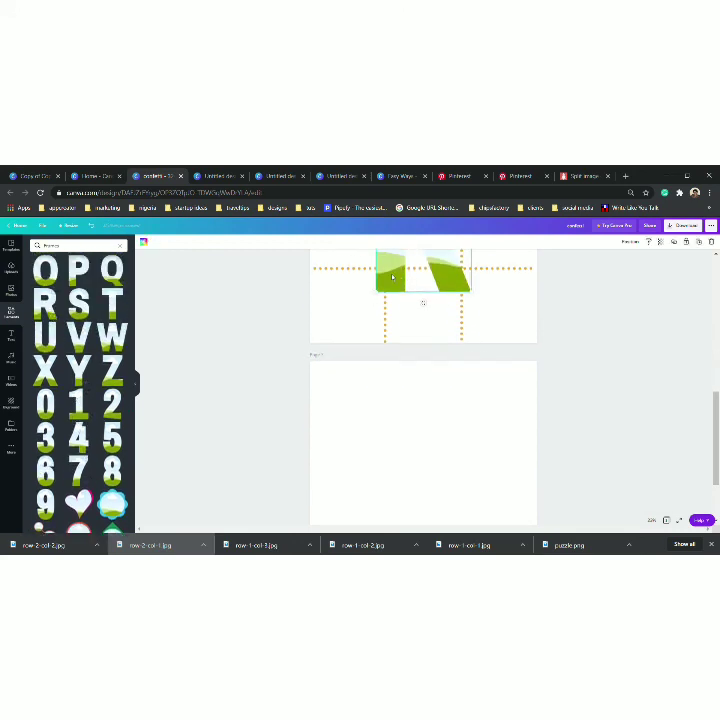
{"action": "left_click_drag", "start_coordinate": [392, 305], "coordinate": [350, 491]}
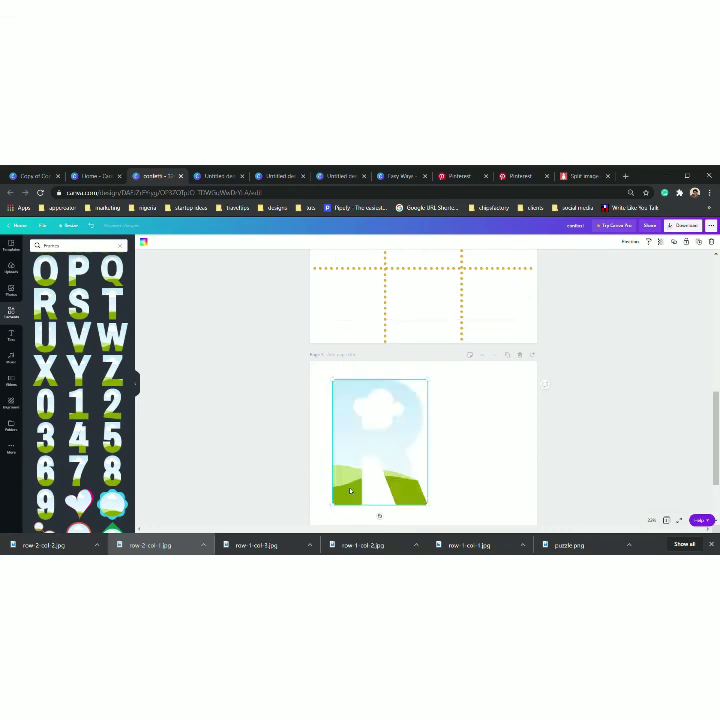
{"action": "scroll", "coordinate": [370, 450], "scroll_direction": "down", "scroll_amount": 1}
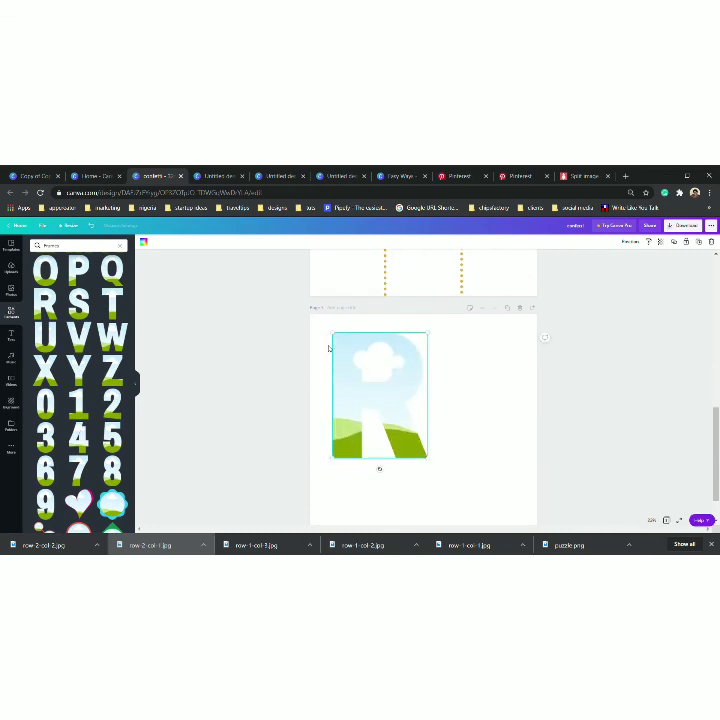
{"action": "left_click_drag", "start_coordinate": [336, 339], "coordinate": [370, 381]}
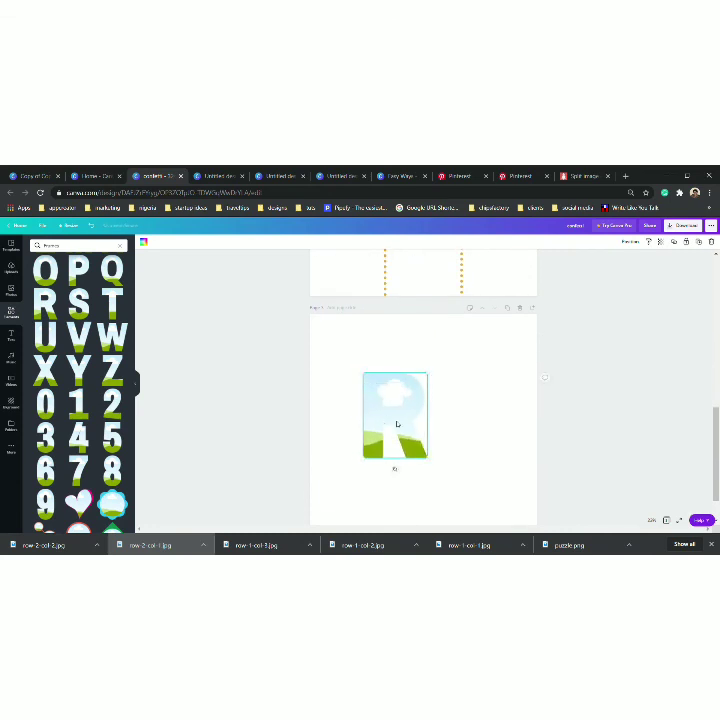
{"action": "left_click_drag", "start_coordinate": [397, 424], "coordinate": [410, 428]}
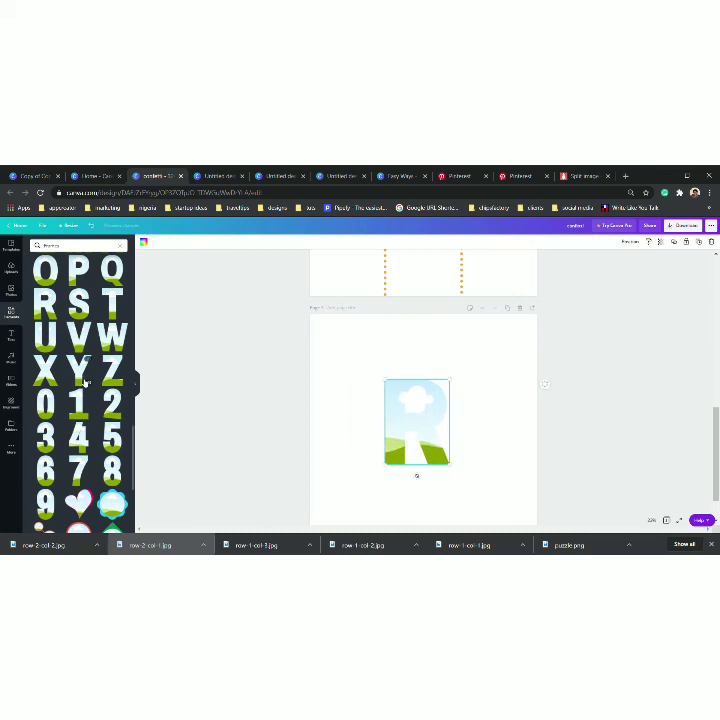
Add a letter H frame directly after the R and scale it down to match the R's height.
{"action": "scroll", "coordinate": [86, 383], "scroll_direction": "up", "scroll_amount": 4}
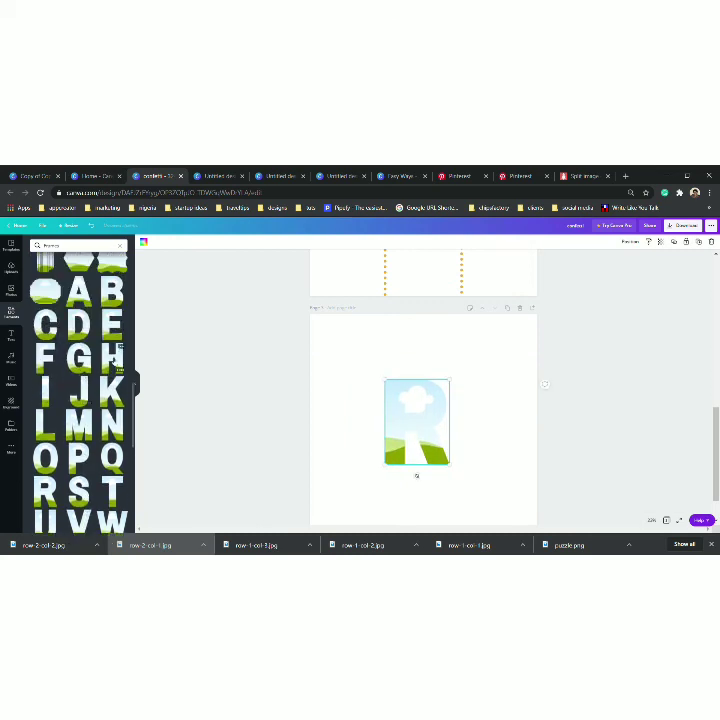
{"action": "left_click_drag", "start_coordinate": [117, 352], "coordinate": [490, 437]}
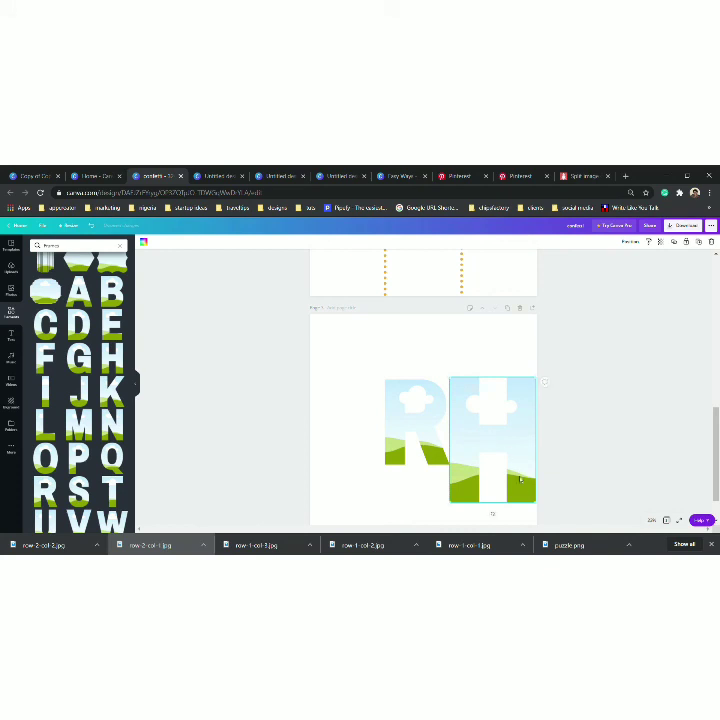
{"action": "left_click_drag", "start_coordinate": [530, 502], "coordinate": [508, 477]}
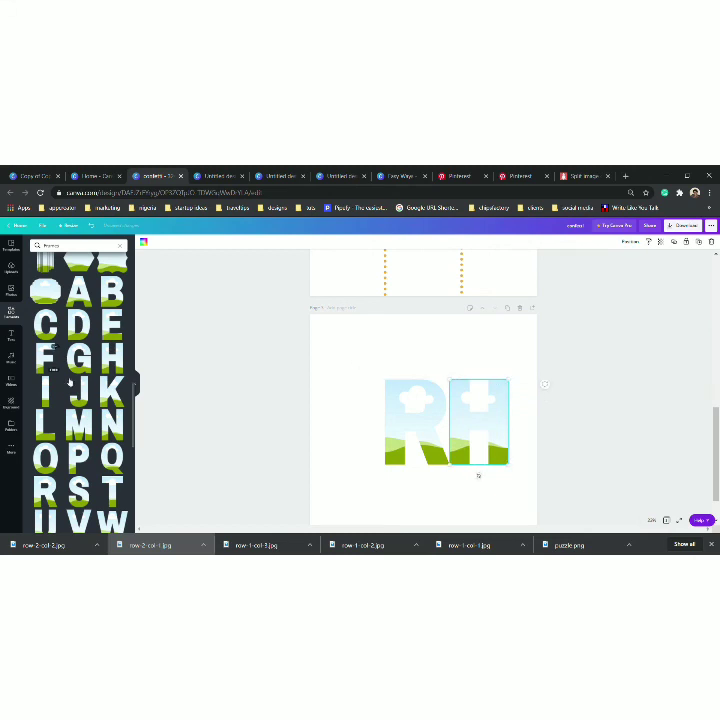
Add a letter J frame before the R and scale it down to match the other letters' height.
{"action": "left_click_drag", "start_coordinate": [82, 394], "coordinate": [403, 383]}
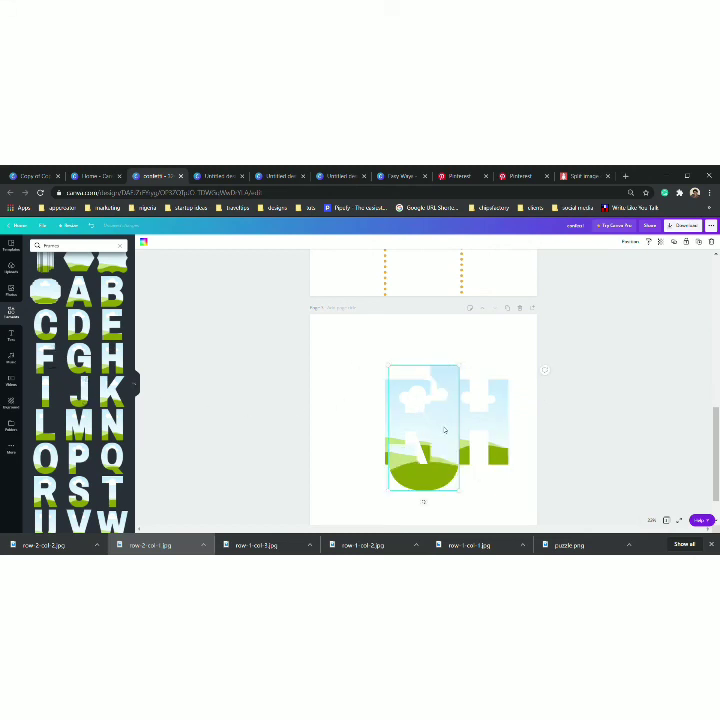
{"action": "left_click_drag", "start_coordinate": [445, 430], "coordinate": [373, 424]}
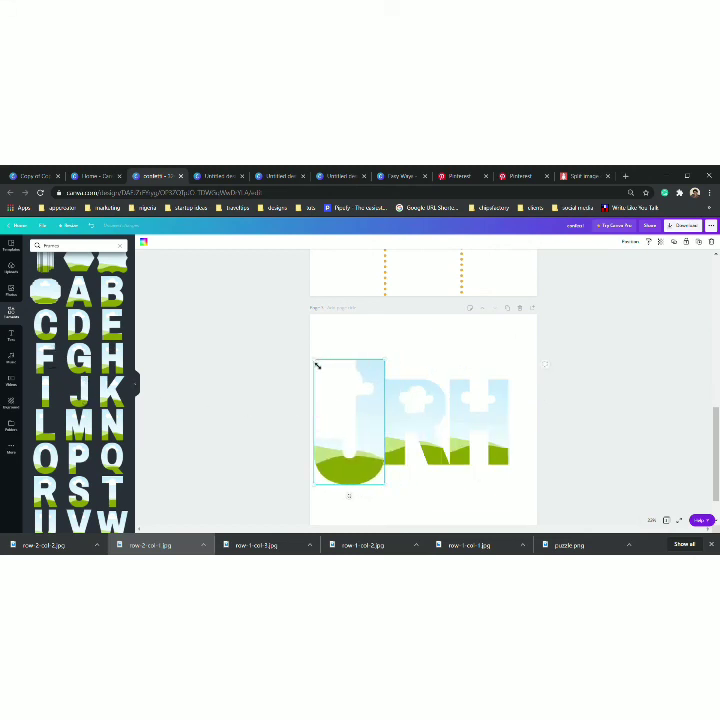
{"action": "mouse_move", "coordinate": [317, 366]}
{"action": "left_mouse_down"}
{"action": "mouse_move", "coordinate": [336, 390]}
{"action": "mouse_move", "coordinate": [326, 380]}
{"action": "left_mouse_up"}
{"action": "left_click_drag", "start_coordinate": [389, 490], "coordinate": [374, 456]}
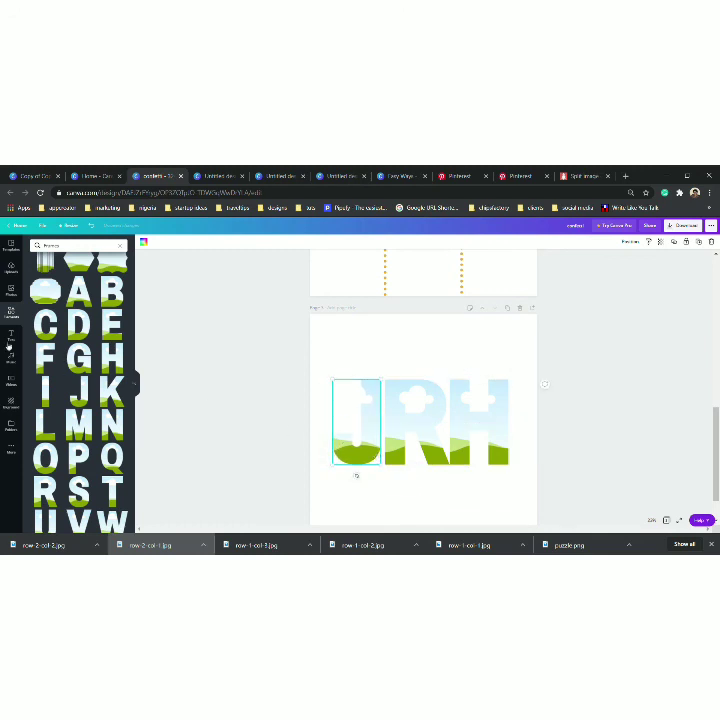
Fill the letter J frame with the uploaded portrait of the woman in the striped shirt.
{"action": "left_click", "coordinate": [11, 289]}
{"action": "left_click", "coordinate": [13, 271]}
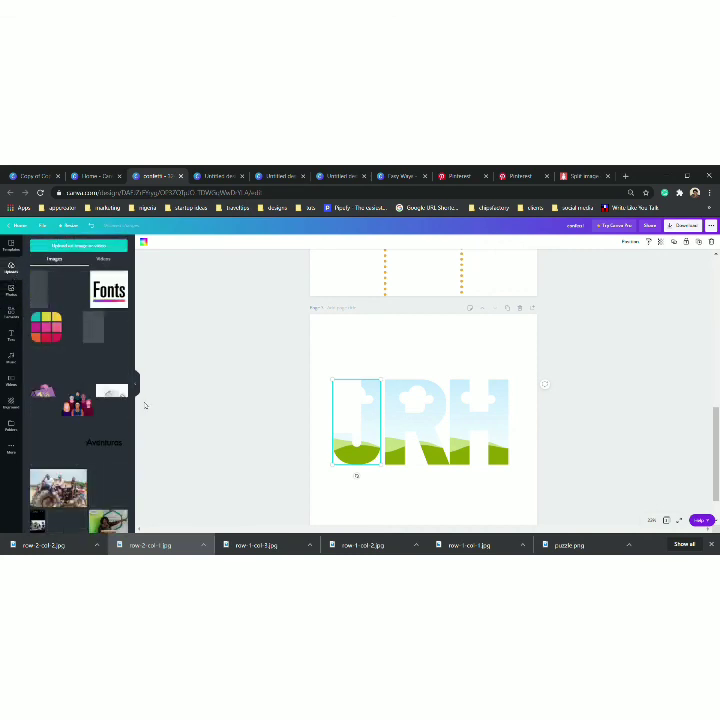
{"action": "scroll", "coordinate": [93, 463], "scroll_direction": "down", "scroll_amount": 4}
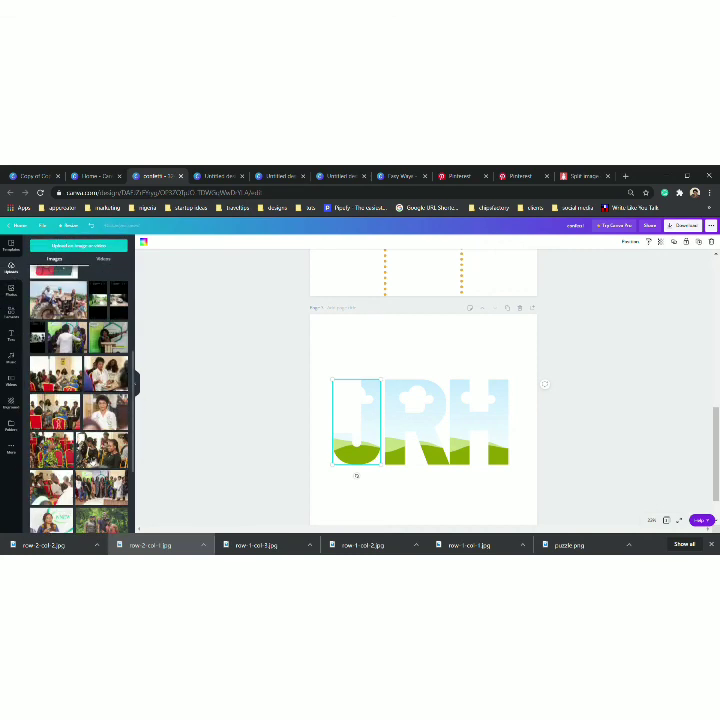
{"action": "scroll", "coordinate": [90, 460], "scroll_direction": "down", "scroll_amount": 10}
{"action": "scroll", "coordinate": [90, 460], "scroll_direction": "down", "scroll_amount": 5}
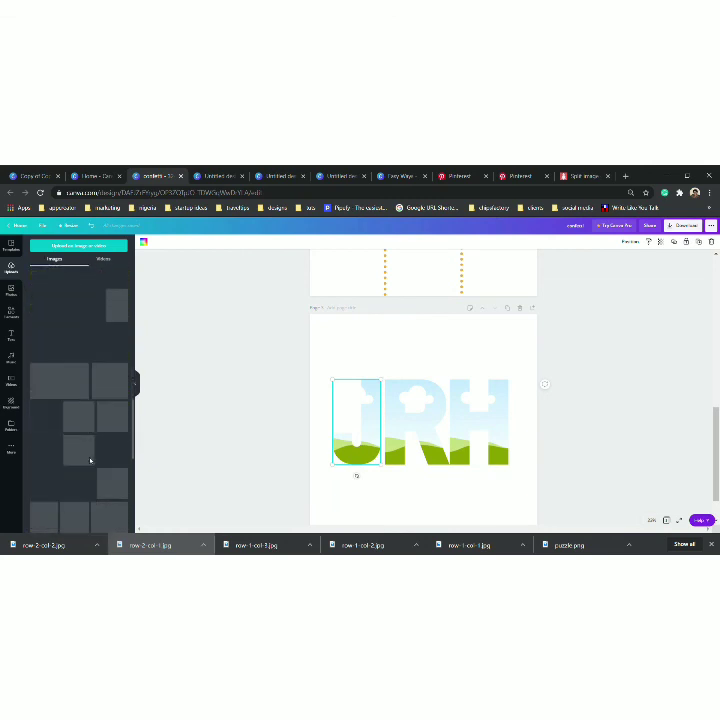
{"action": "scroll", "coordinate": [90, 460], "scroll_direction": "down", "scroll_amount": 5}
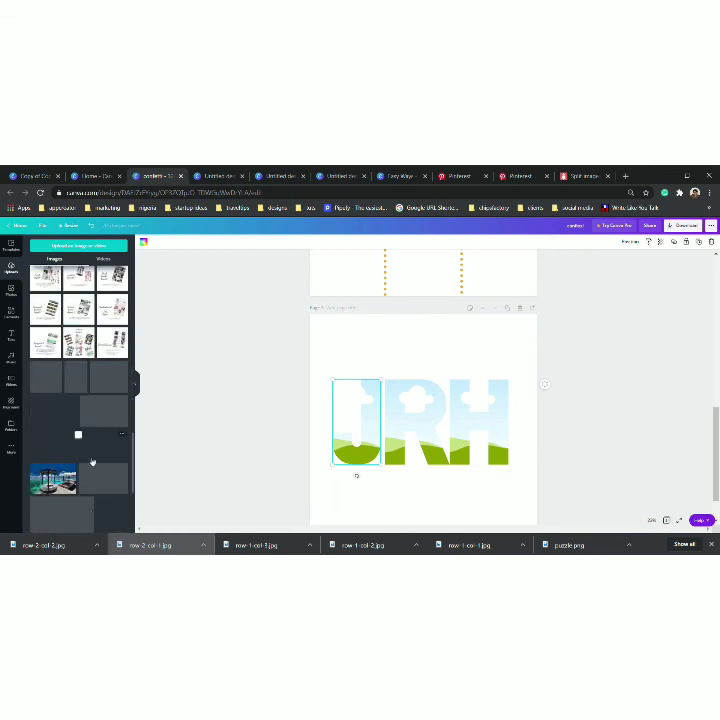
{"action": "left_click", "coordinate": [95, 383]}
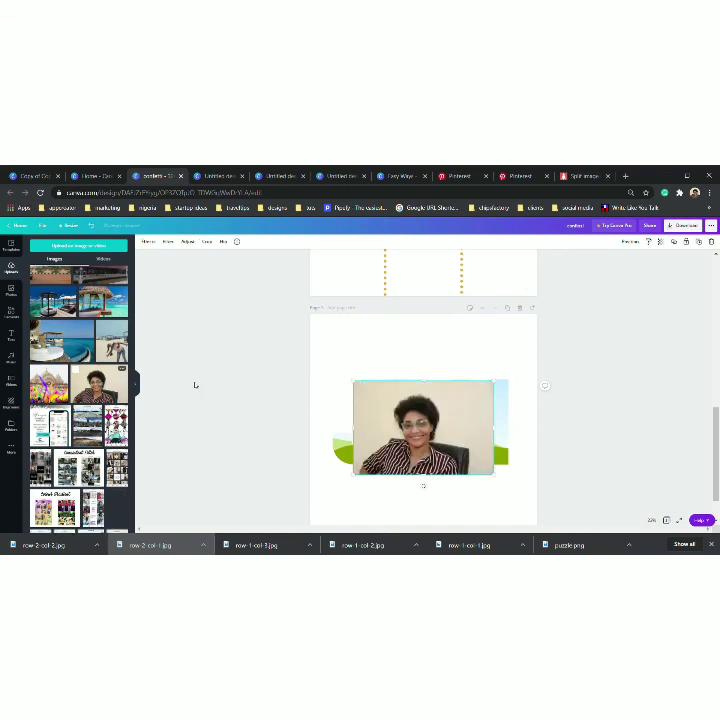
{"action": "left_click_drag", "start_coordinate": [412, 420], "coordinate": [358, 416]}
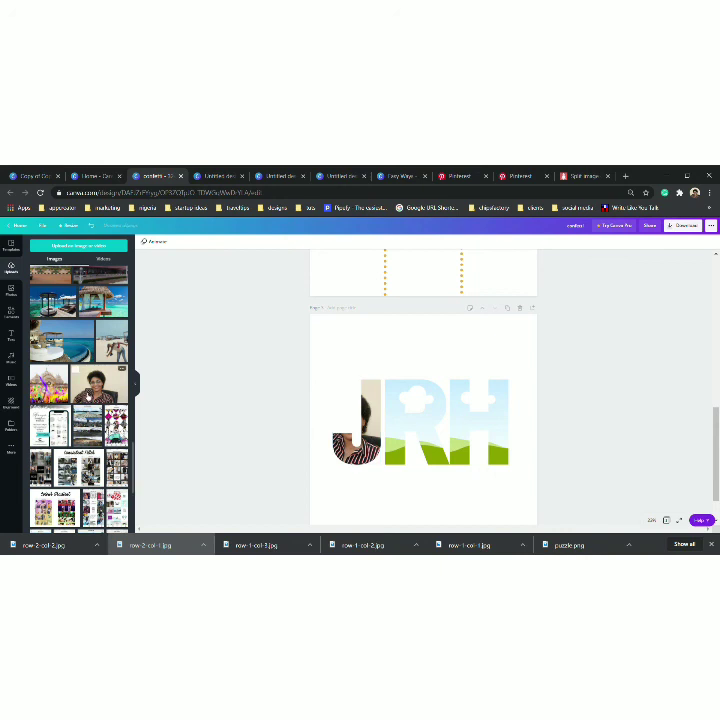
Fill the letter H and R frames with the same striped-shirt portrait used in the J.
{"action": "left_click", "coordinate": [88, 395]}
{"action": "left_click_drag", "start_coordinate": [502, 427], "coordinate": [480, 426]}
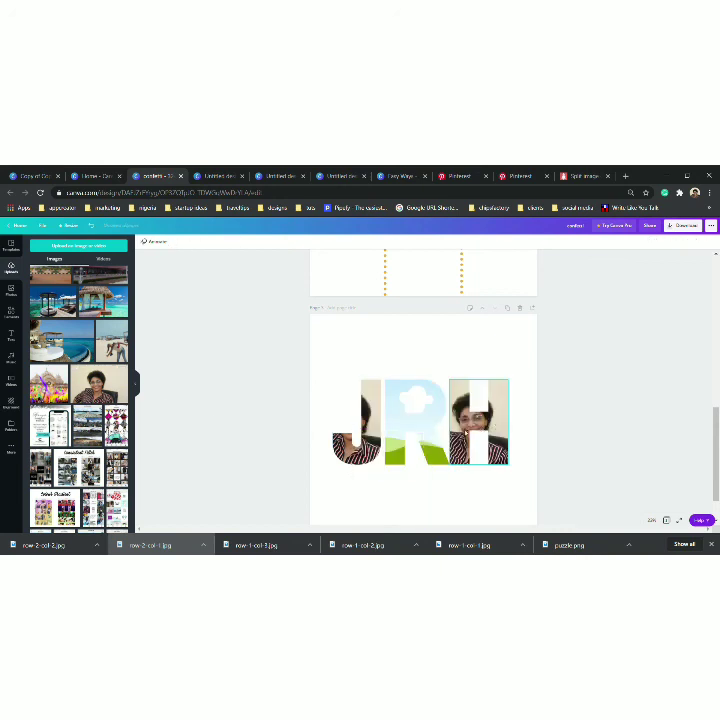
{"action": "left_click", "coordinate": [92, 391]}
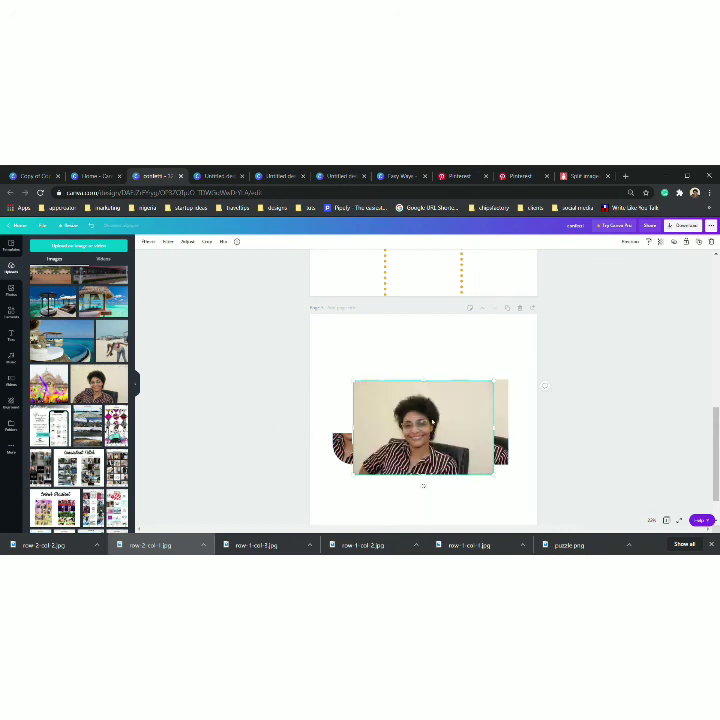
{"action": "left_click_drag", "start_coordinate": [432, 421], "coordinate": [363, 422]}
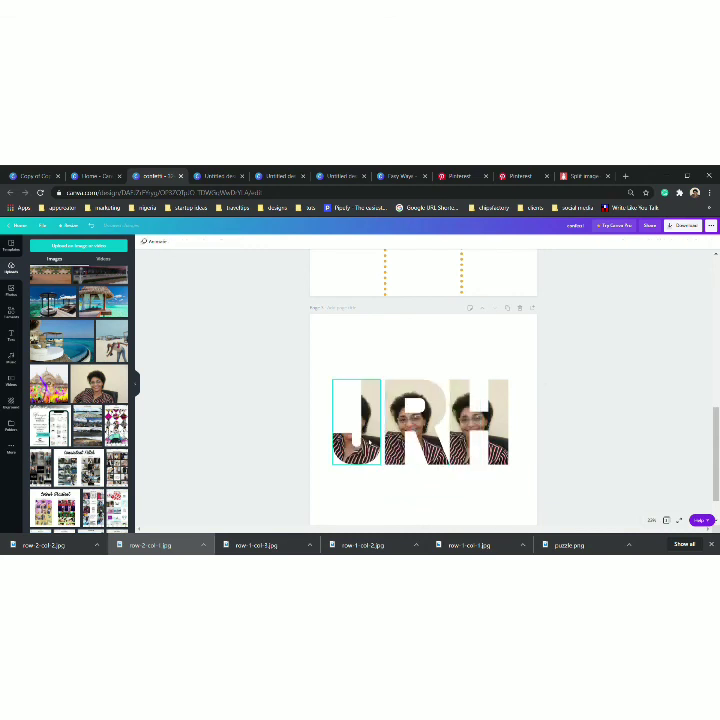
Reposition the portrait inside the J frame so half of the face sits at the letter's right edge.
{"action": "double_click", "coordinate": [371, 445]}
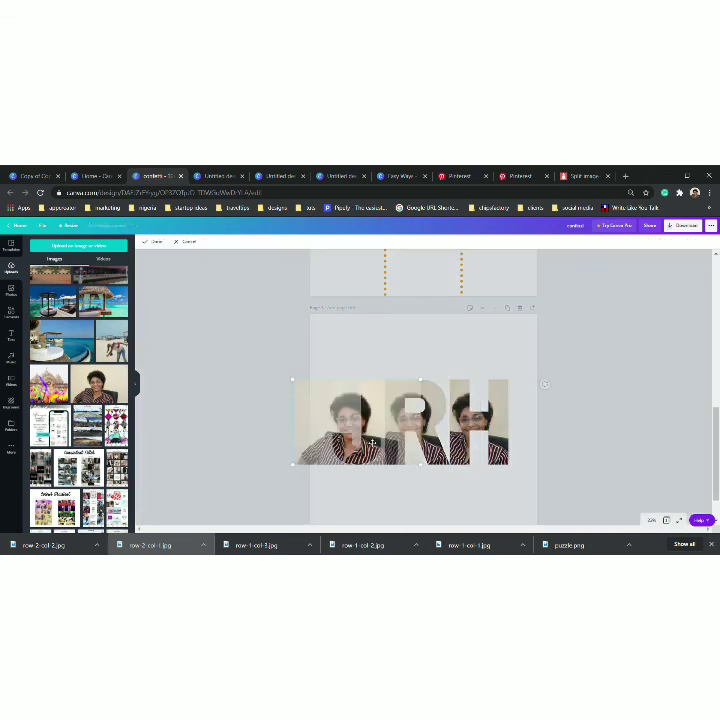
{"action": "left_click_drag", "start_coordinate": [372, 443], "coordinate": [409, 441]}
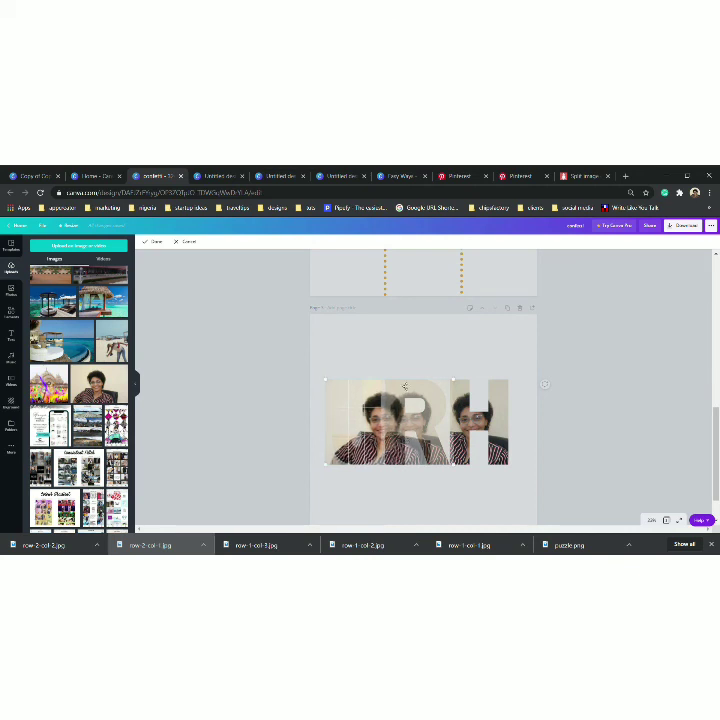
{"action": "key", "text": "Return"}
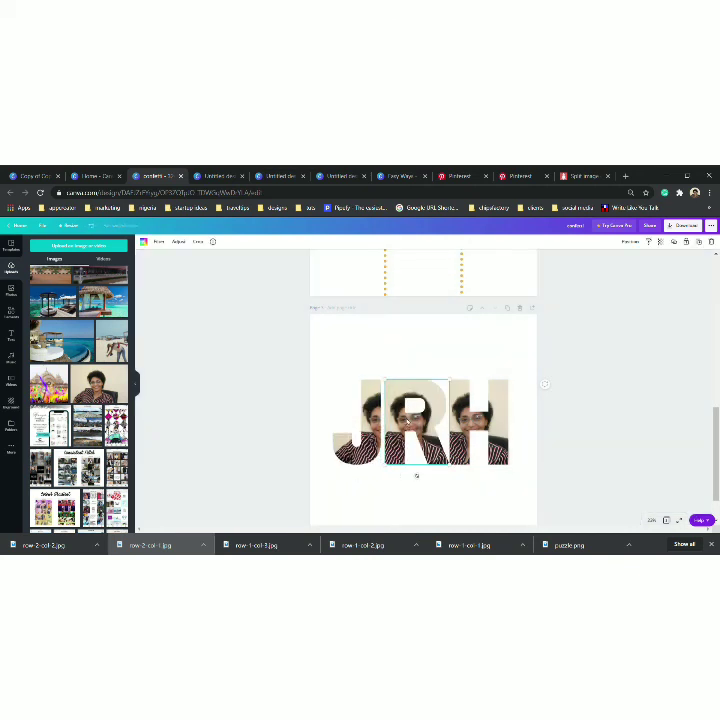
Reposition the portrait inside the R frame so the other half of the face continues from the J.
{"action": "double_click", "coordinate": [412, 422]}
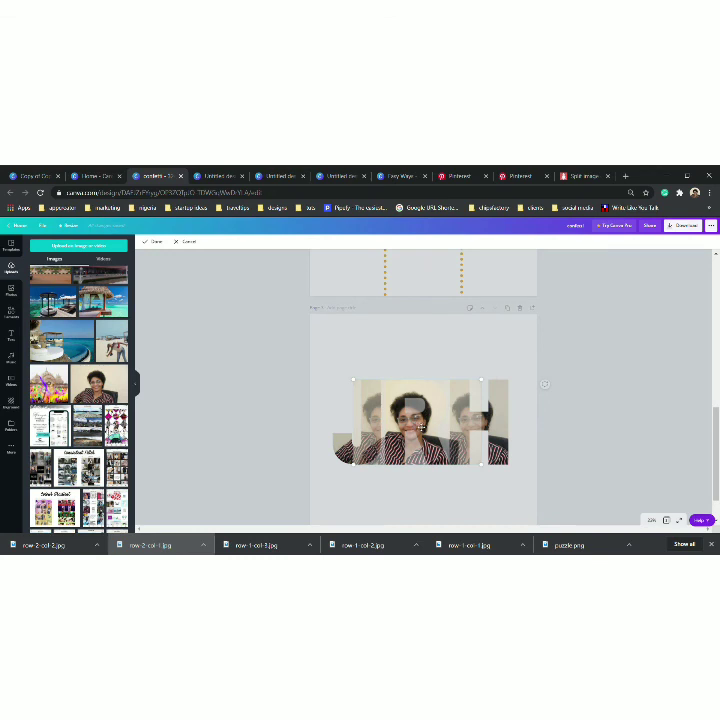
{"action": "left_click_drag", "start_coordinate": [421, 428], "coordinate": [412, 430]}
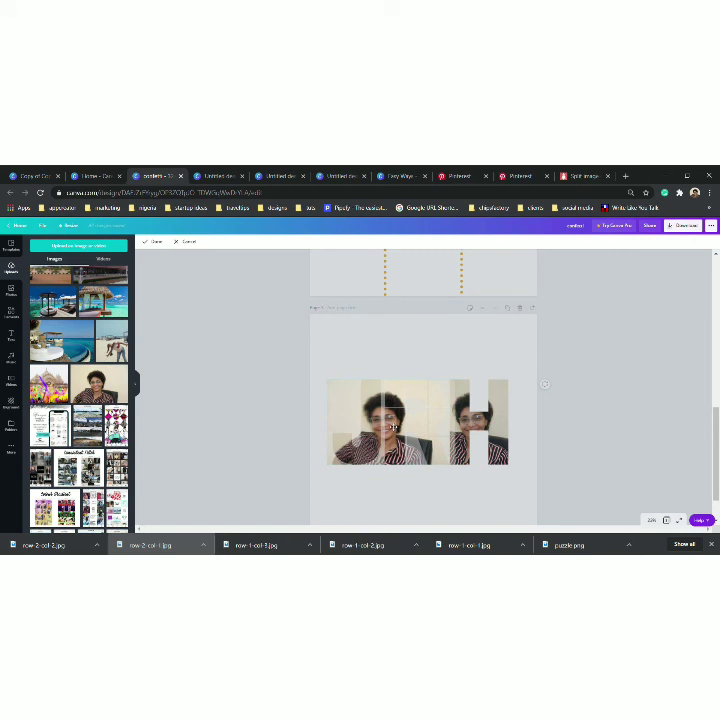
{"action": "left_click", "coordinate": [391, 359]}
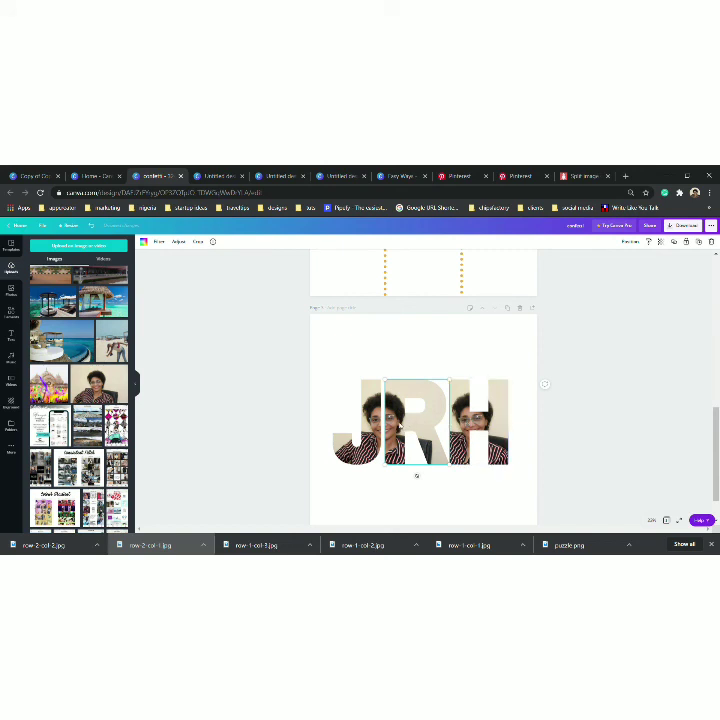
{"action": "double_click", "coordinate": [400, 422]}
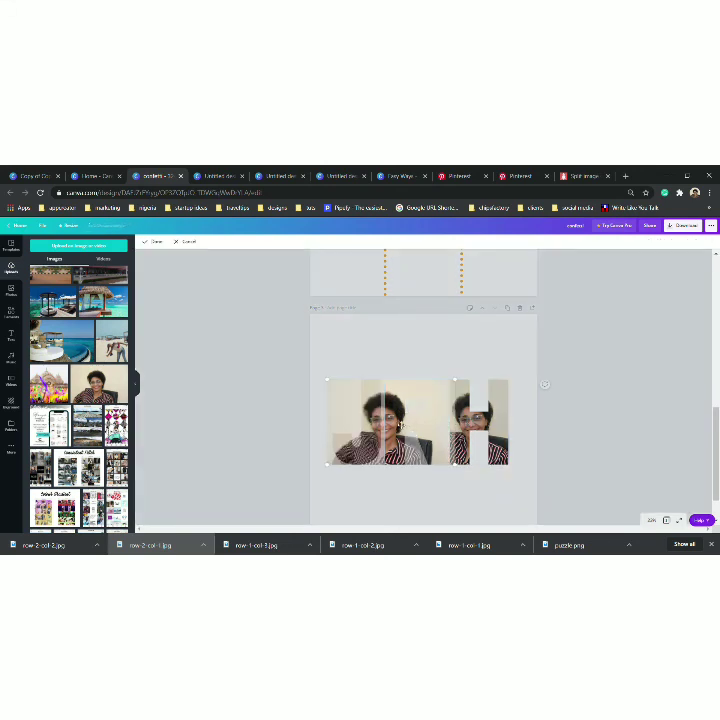
{"action": "left_click", "coordinate": [358, 344]}
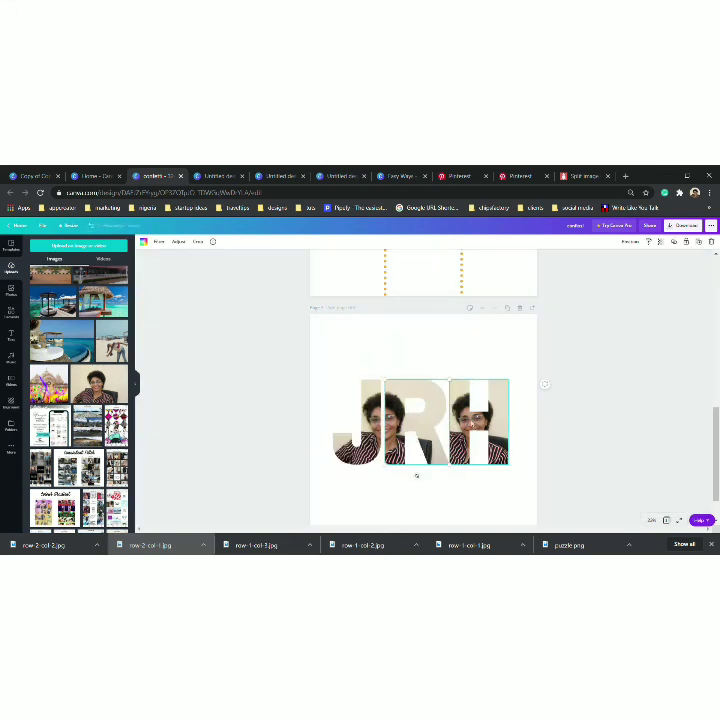
{"action": "left_click", "coordinate": [411, 357]}
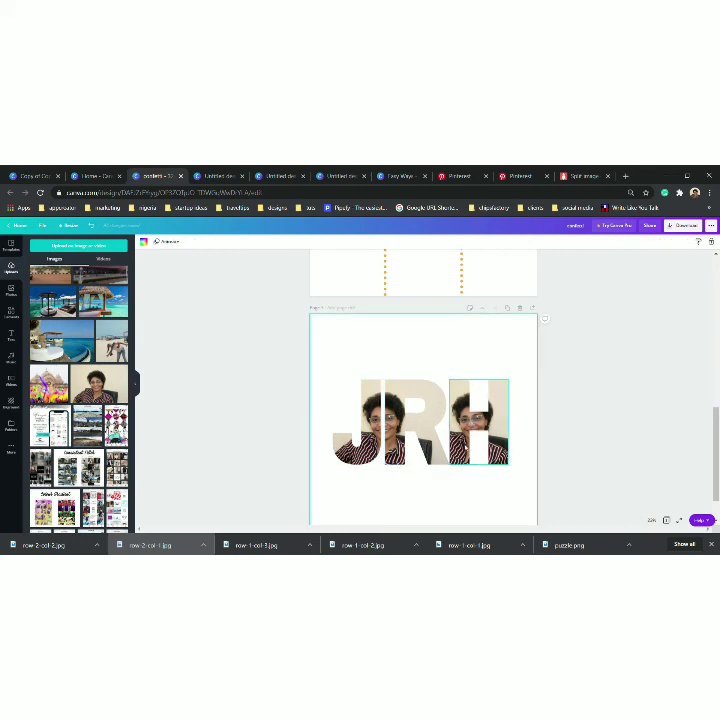
Move the J frame up against the R so the two halves of the face join.
{"action": "left_click", "coordinate": [342, 409]}
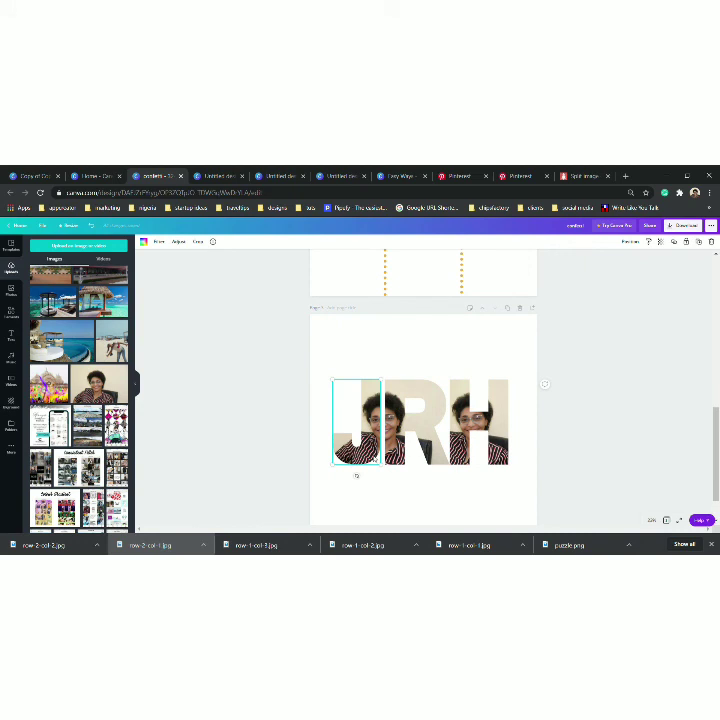
{"action": "left_click_drag", "start_coordinate": [357, 420], "coordinate": [361, 420]}
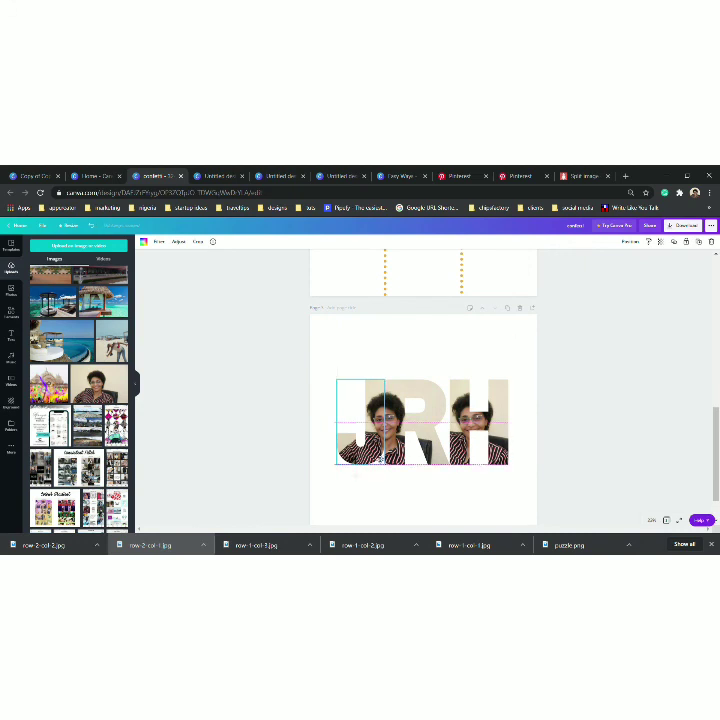
{"action": "left_click_drag", "start_coordinate": [380, 460], "coordinate": [381, 459]}
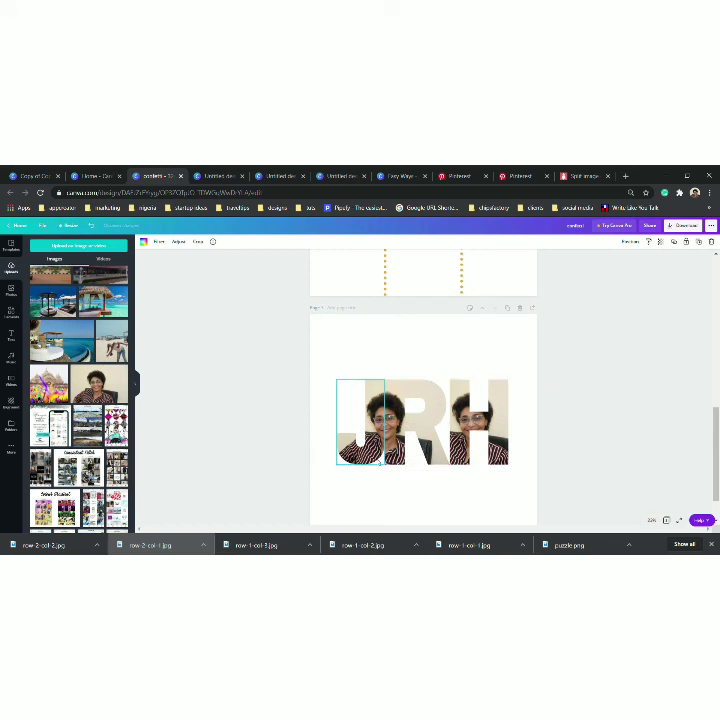
{"action": "left_click", "coordinate": [400, 486]}
{"action": "left_click", "coordinate": [360, 440]}
Delete the puzzle frame with the seated couple from the top-left cell of the first page.
{"action": "scroll", "coordinate": [363, 460], "scroll_direction": "up", "scroll_amount": 5}
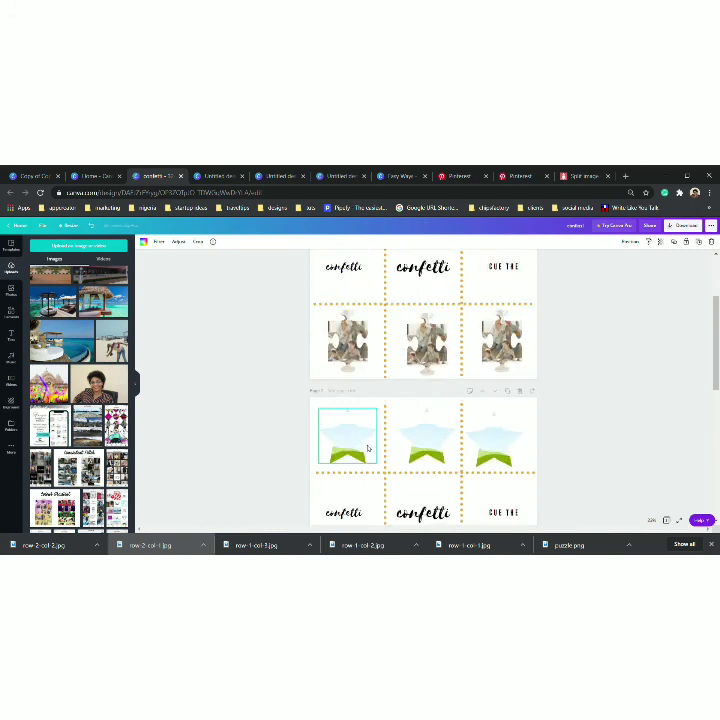
{"action": "scroll", "coordinate": [368, 449], "scroll_direction": "up", "scroll_amount": 2}
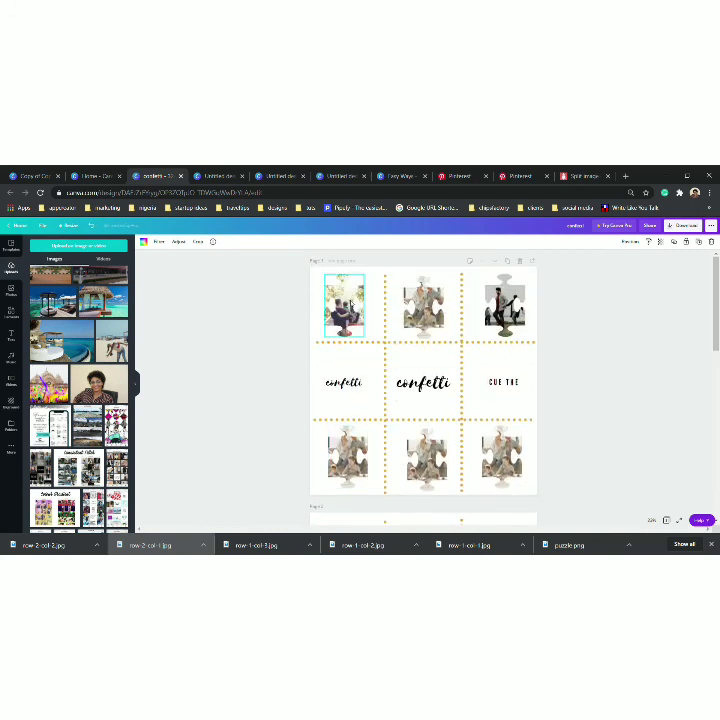
{"action": "left_click", "coordinate": [12, 314]}
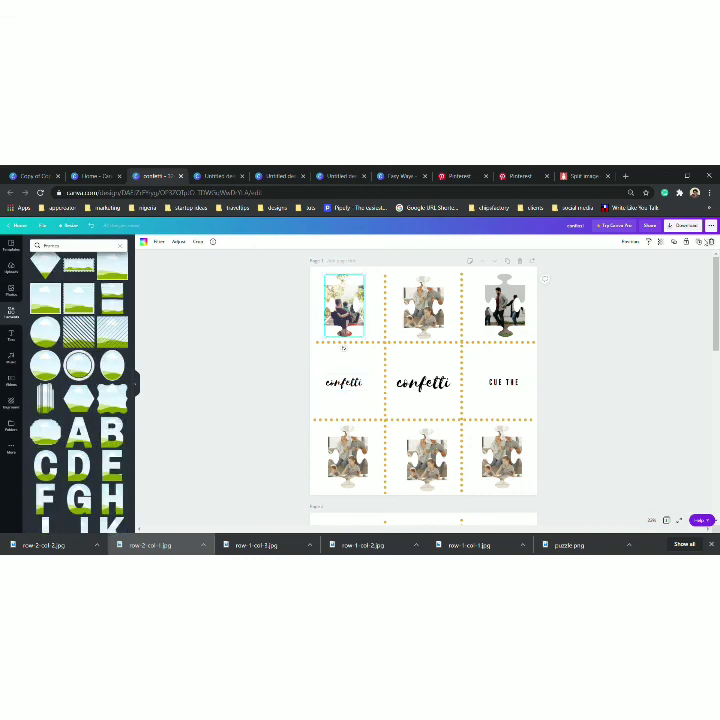
{"action": "left_click", "coordinate": [711, 242]}
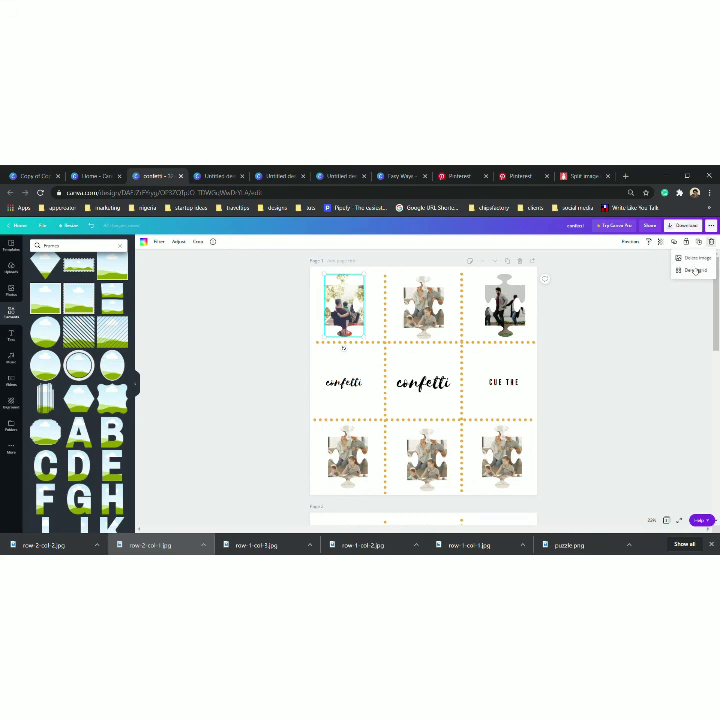
{"action": "left_click", "coordinate": [695, 270]}
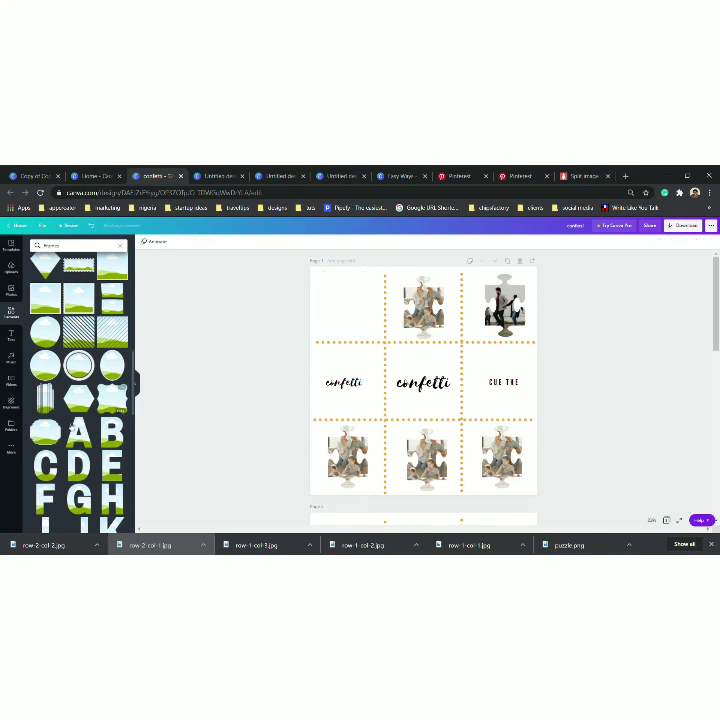
Add a gold-outlined plaque frame scaled to fit the top-left cell, moving the overlapping centre "confetti" text to the bottom-left cell.
{"action": "left_click", "coordinate": [112, 398]}
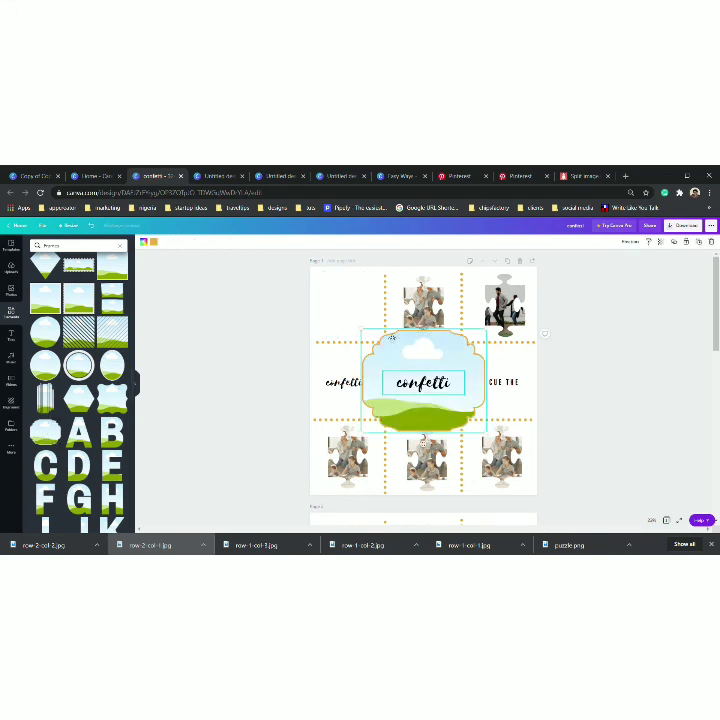
{"action": "mouse_move", "coordinate": [425, 384]}
{"action": "left_mouse_down"}
{"action": "mouse_move", "coordinate": [346, 322]}
{"action": "mouse_move", "coordinate": [347, 432]}
{"action": "left_mouse_up"}
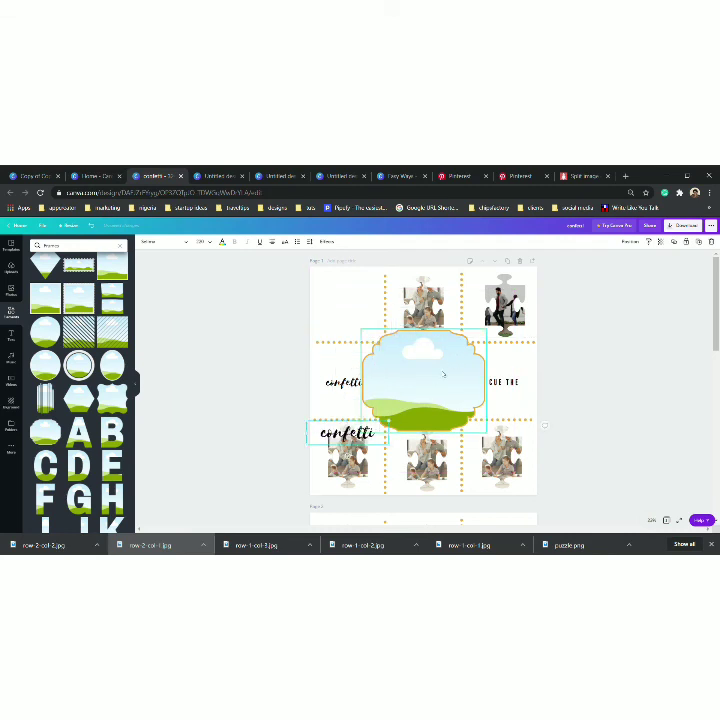
{"action": "mouse_move", "coordinate": [402, 375]}
{"action": "left_mouse_down"}
{"action": "mouse_move", "coordinate": [350, 317]}
{"action": "mouse_move", "coordinate": [326, 315]}
{"action": "mouse_move", "coordinate": [335, 311]}
{"action": "left_mouse_up"}
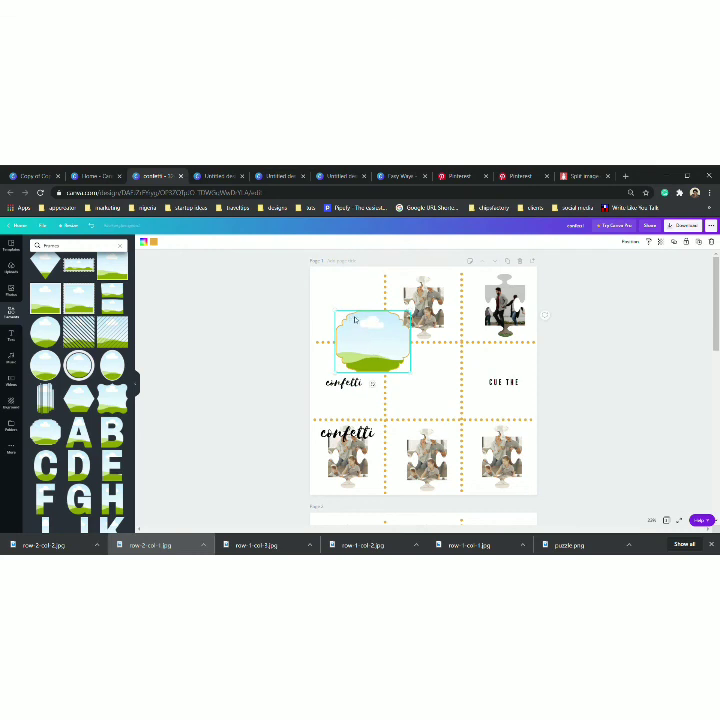
{"action": "left_click_drag", "start_coordinate": [378, 353], "coordinate": [354, 315]}
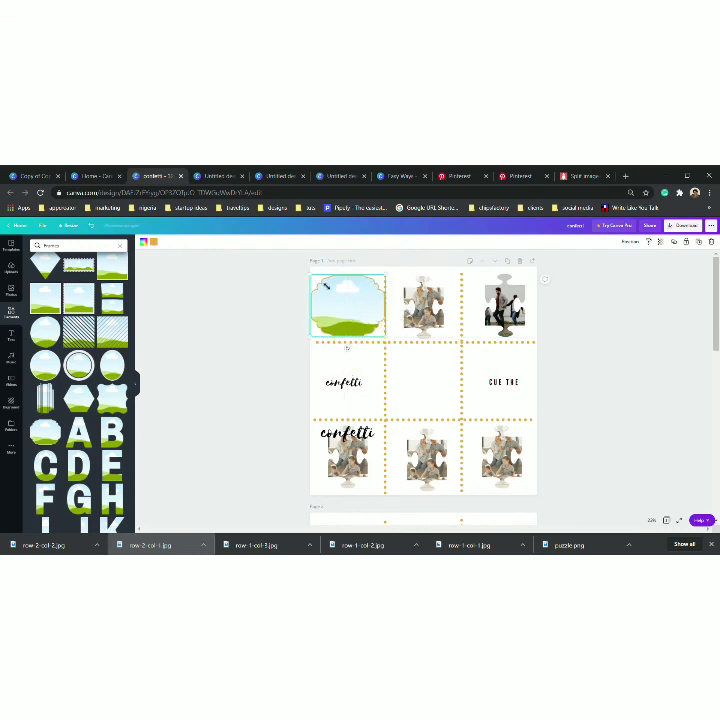
{"action": "left_click_drag", "start_coordinate": [312, 277], "coordinate": [347, 314]}
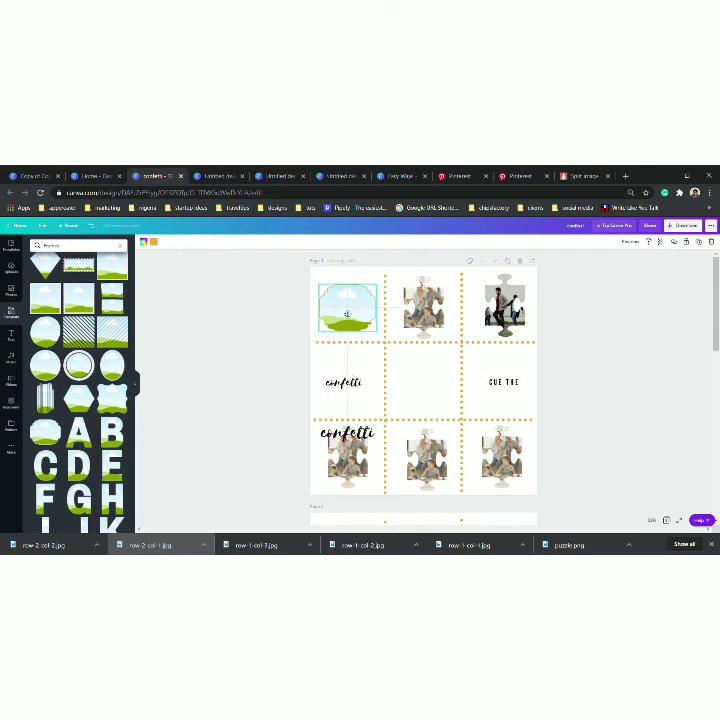
Delete the puzzle frame and its photo from the top-middle cell of the first page.
{"action": "scroll", "coordinate": [95, 395], "scroll_direction": "up", "scroll_amount": 3}
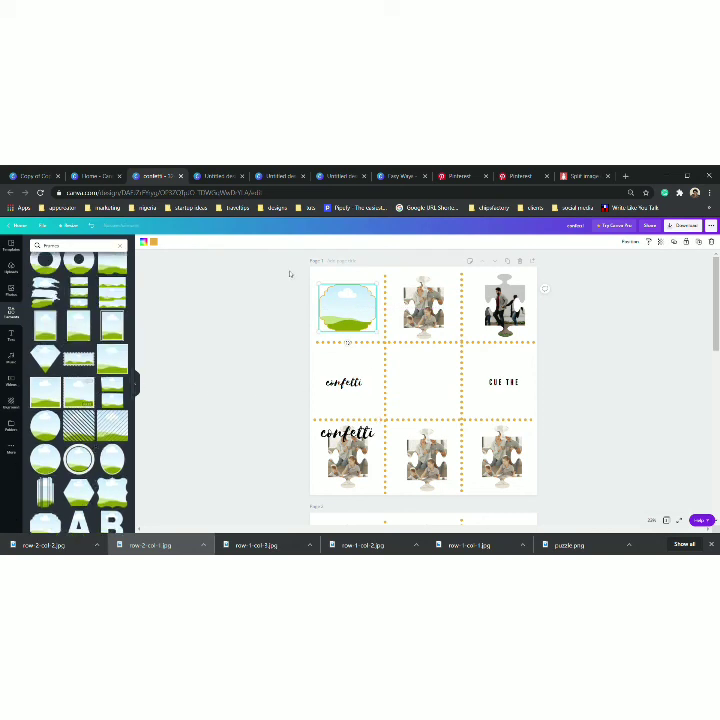
{"action": "left_click", "coordinate": [423, 305]}
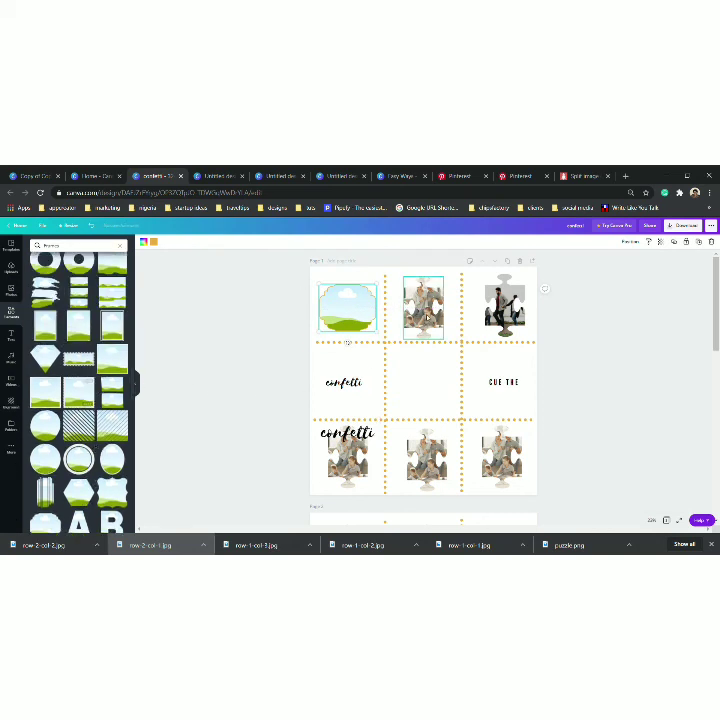
{"action": "left_click", "coordinate": [713, 241]}
{"action": "left_click", "coordinate": [704, 272]}
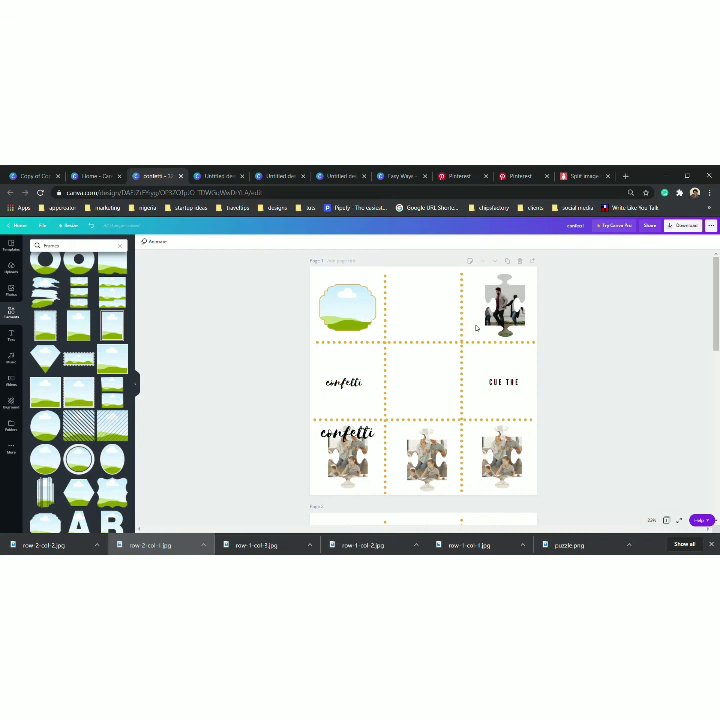
Add a torn-edge square frame, scaled to fit the empty top-middle cell of the first page.
{"action": "scroll", "coordinate": [88, 390], "scroll_direction": "up", "scroll_amount": 3}
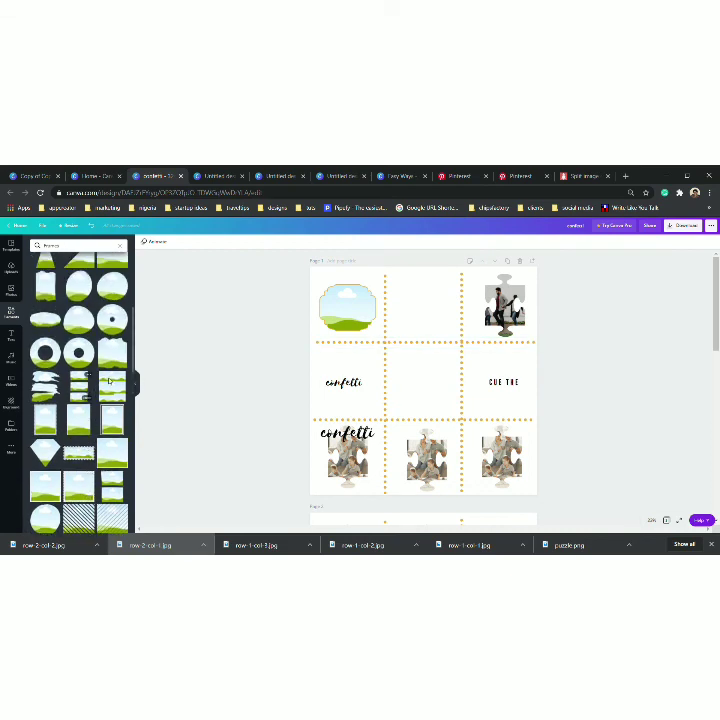
{"action": "left_click", "coordinate": [110, 381]}
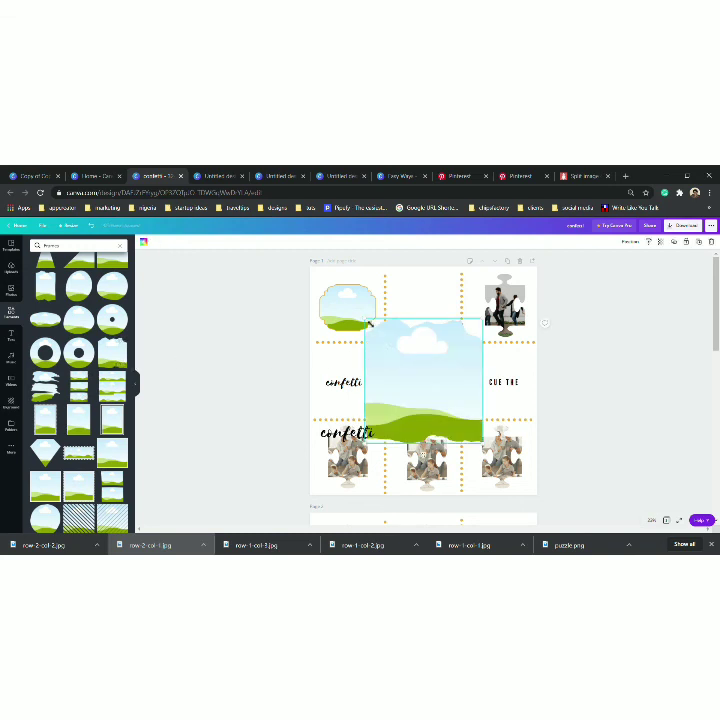
{"action": "left_click_drag", "start_coordinate": [370, 323], "coordinate": [448, 343]}
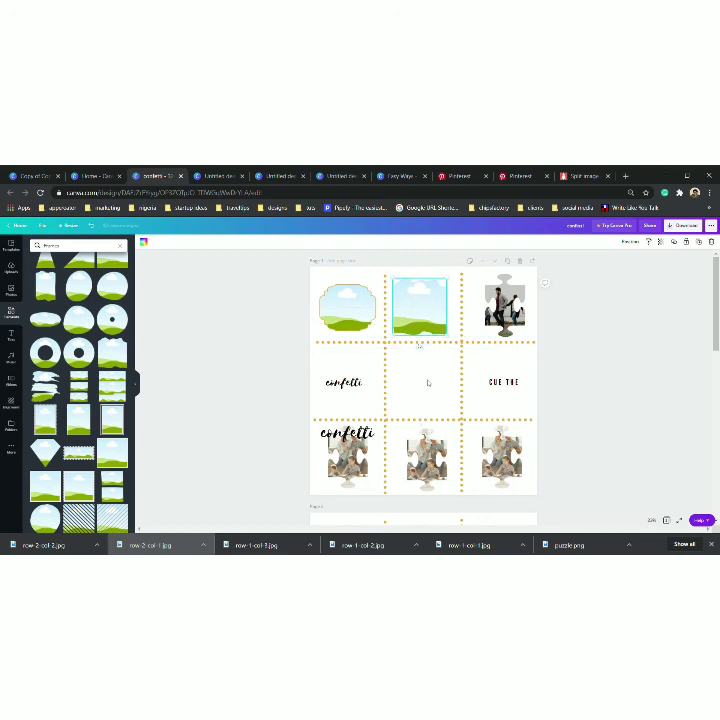
Browse the remaining frame designs, the letter frames and the Grids collection for other cell layouts.
{"action": "scroll", "coordinate": [70, 383], "scroll_direction": "up", "scroll_amount": 3}
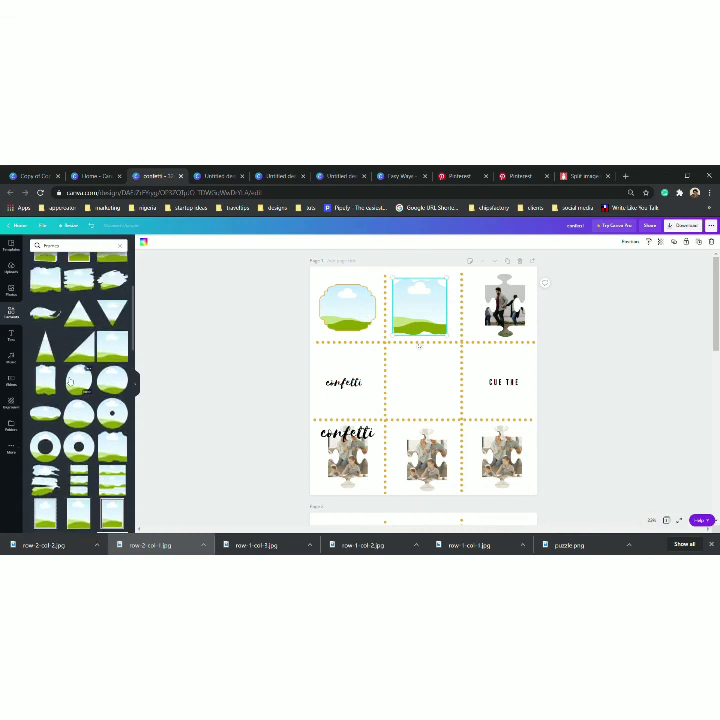
{"action": "scroll", "coordinate": [70, 381], "scroll_direction": "up", "scroll_amount": 2}
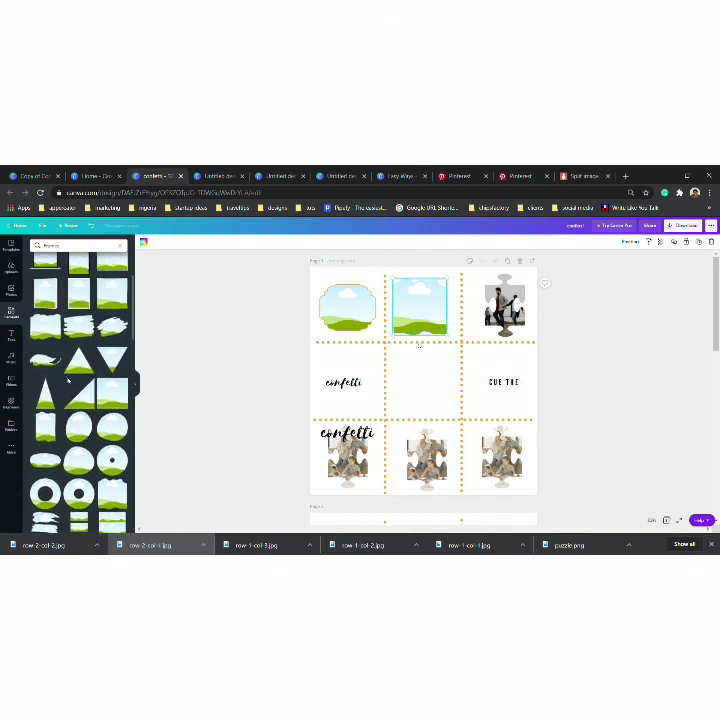
{"action": "scroll", "coordinate": [70, 381], "scroll_direction": "up", "scroll_amount": 4}
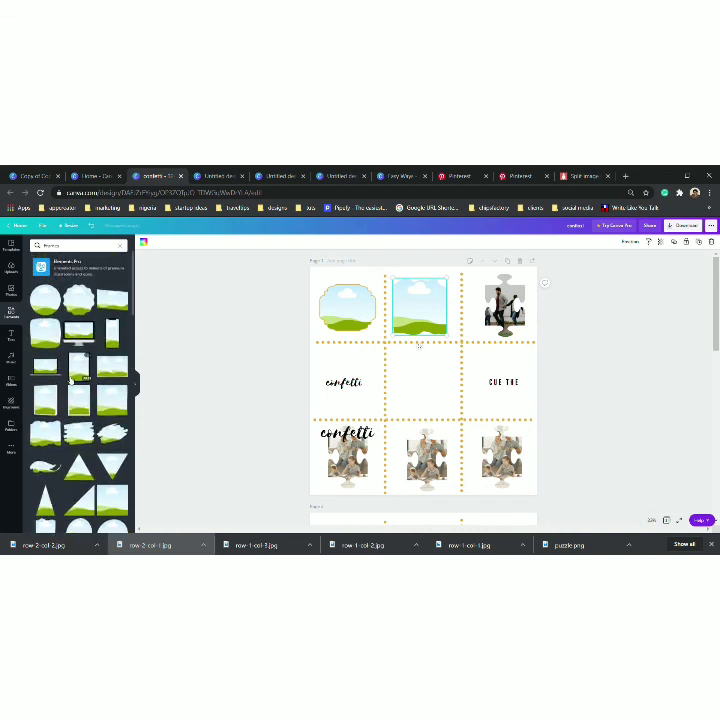
{"action": "scroll", "coordinate": [74, 377], "scroll_direction": "down", "scroll_amount": 15}
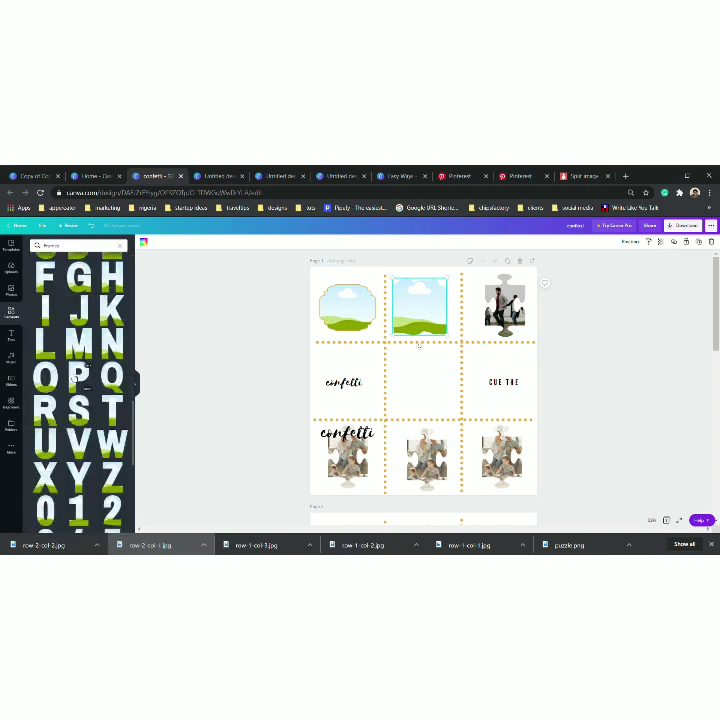
{"action": "scroll", "coordinate": [72, 379], "scroll_direction": "down", "scroll_amount": 1}
{"action": "left_click", "coordinate": [120, 245]}
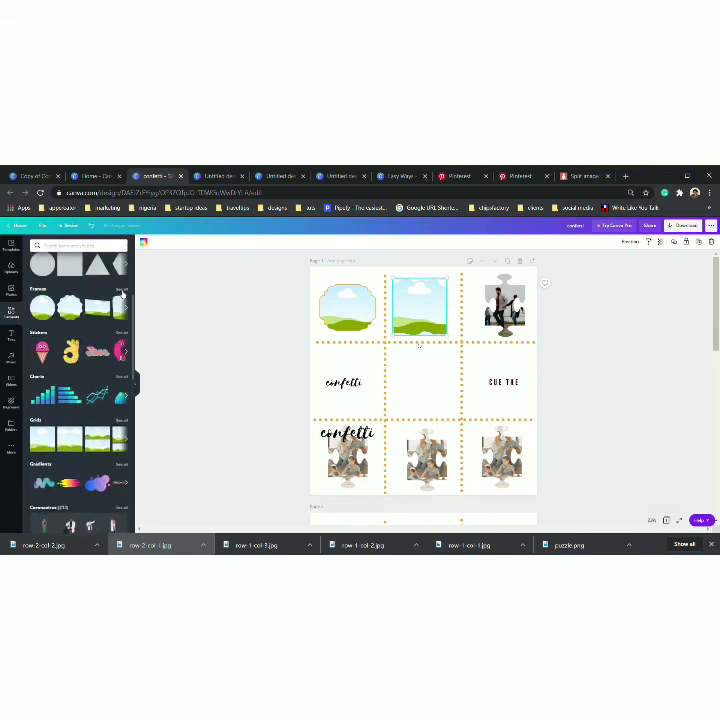
{"action": "type", "text": "deco"}
{"action": "key", "text": "Return"}
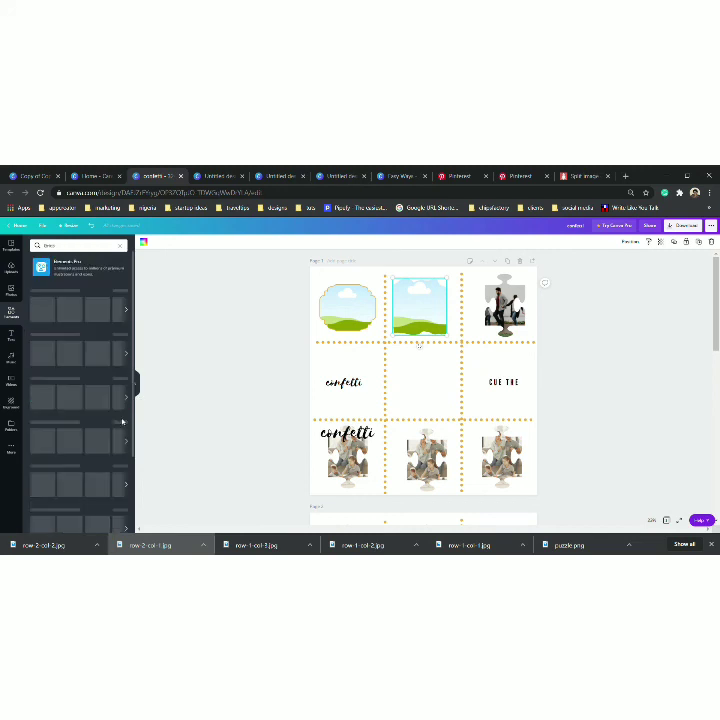
{"action": "scroll", "coordinate": [98, 383], "scroll_direction": "down", "scroll_amount": 5}
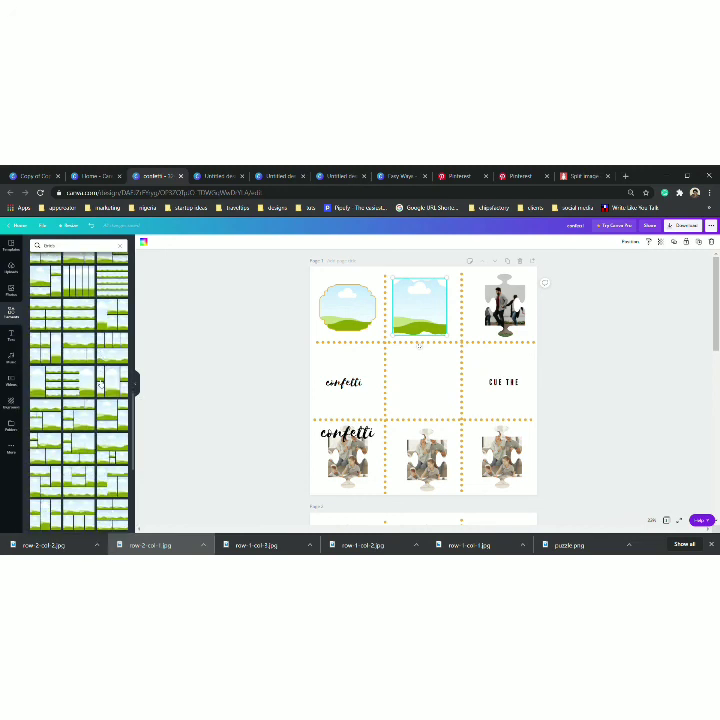
{"action": "scroll", "coordinate": [100, 383], "scroll_direction": "down", "scroll_amount": 5}
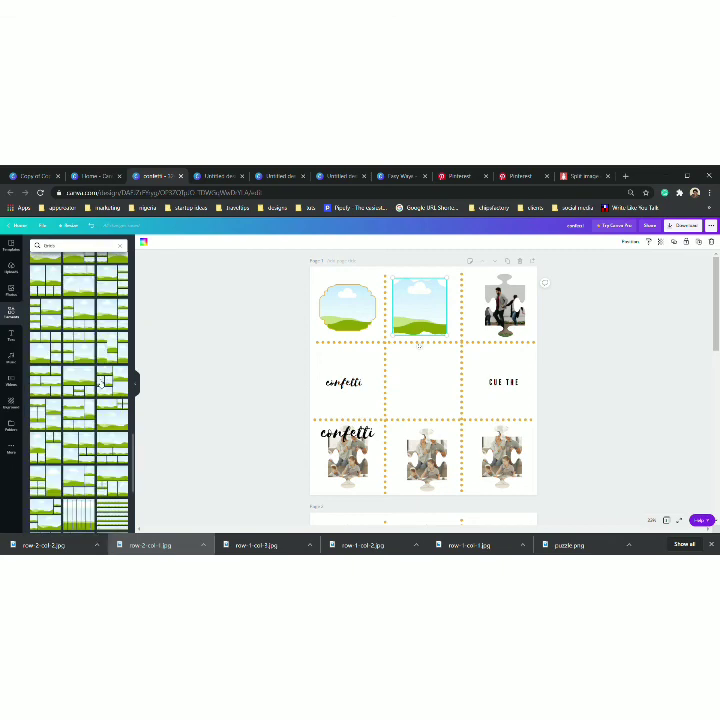
{"action": "scroll", "coordinate": [100, 383], "scroll_direction": "down", "scroll_amount": 5}
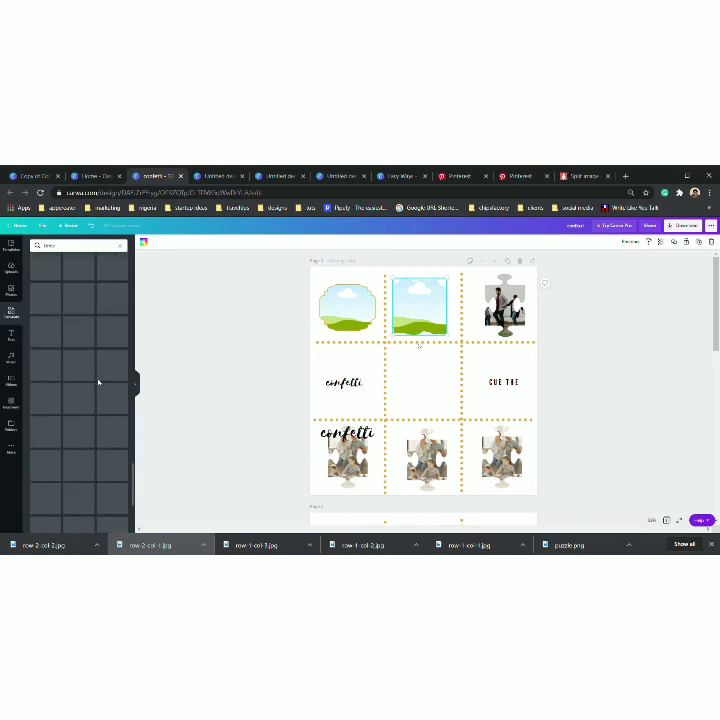
{"action": "scroll", "coordinate": [100, 383], "scroll_direction": "down", "scroll_amount": 5}
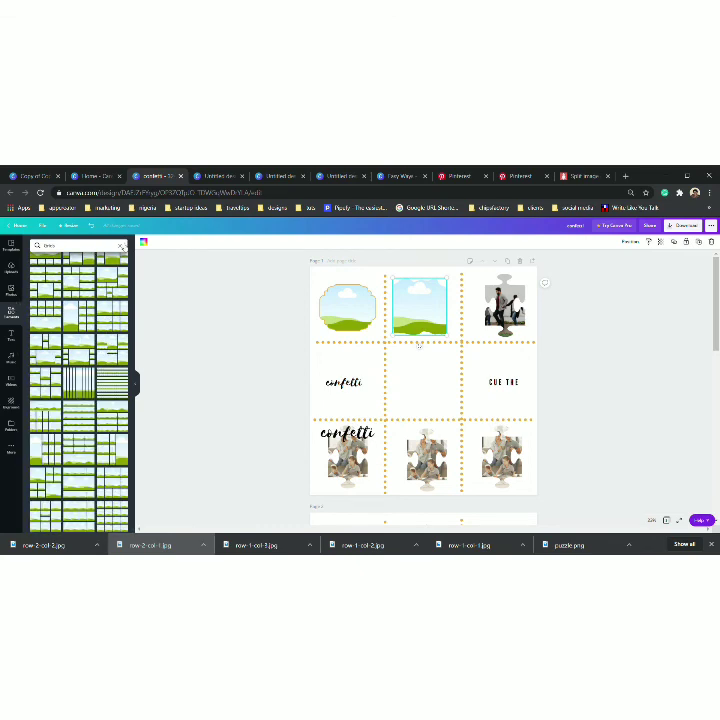
Add the slanted heart from the Shapes collection, scaled to fit the centre cell of the first page.
{"action": "left_click", "coordinate": [122, 245]}
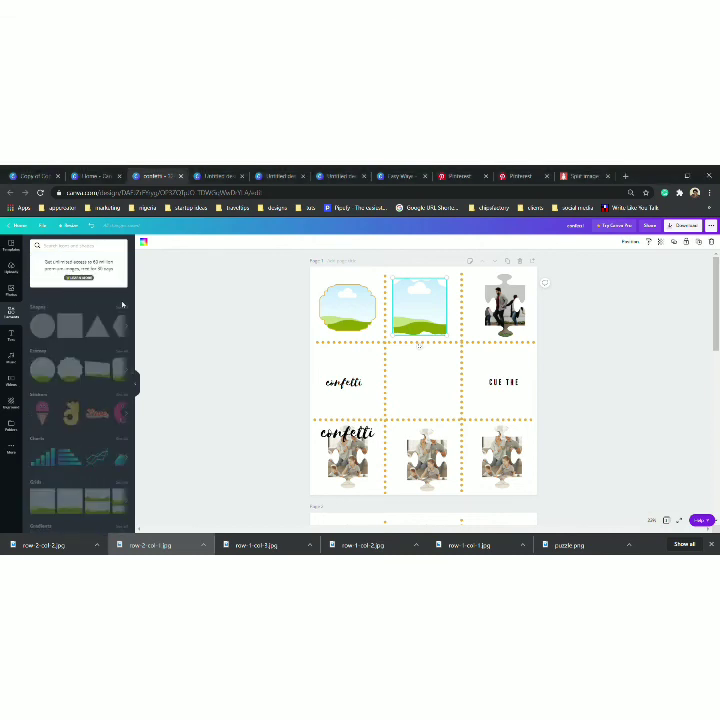
{"action": "left_click", "coordinate": [41, 312]}
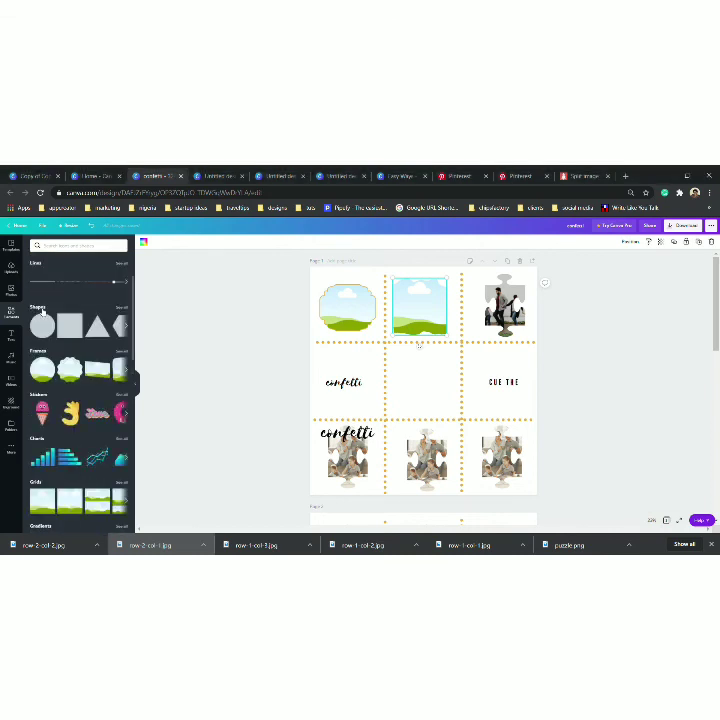
{"action": "left_click", "coordinate": [120, 308]}
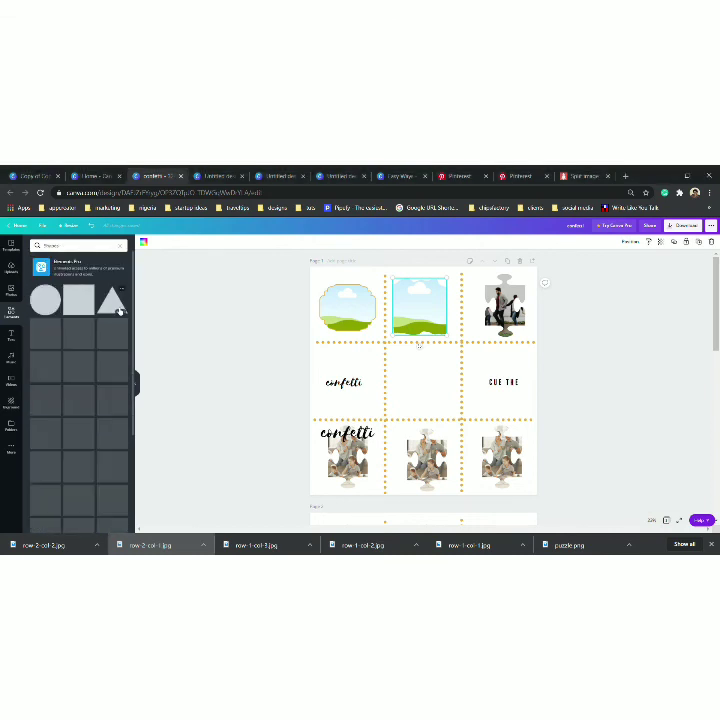
{"action": "scroll", "coordinate": [88, 394], "scroll_direction": "down", "scroll_amount": 3}
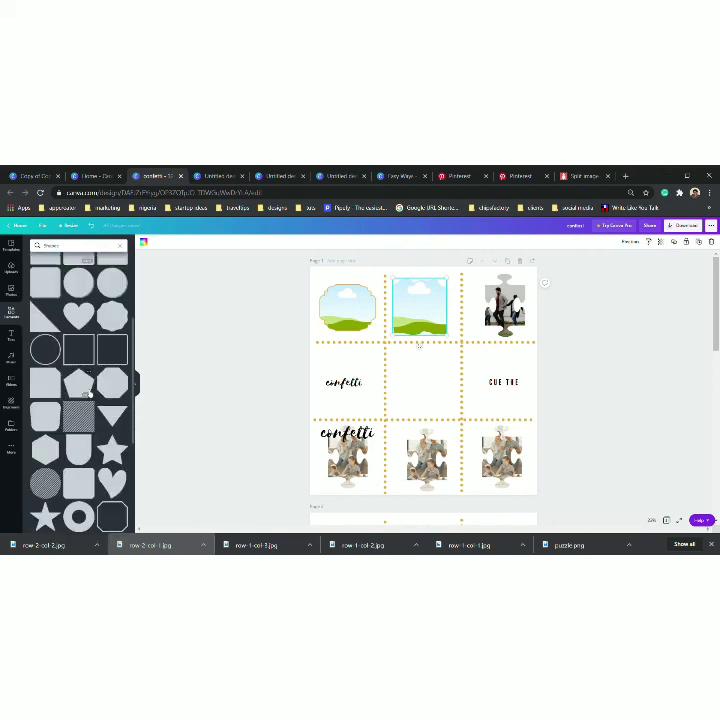
{"action": "scroll", "coordinate": [90, 393], "scroll_direction": "down", "scroll_amount": 1}
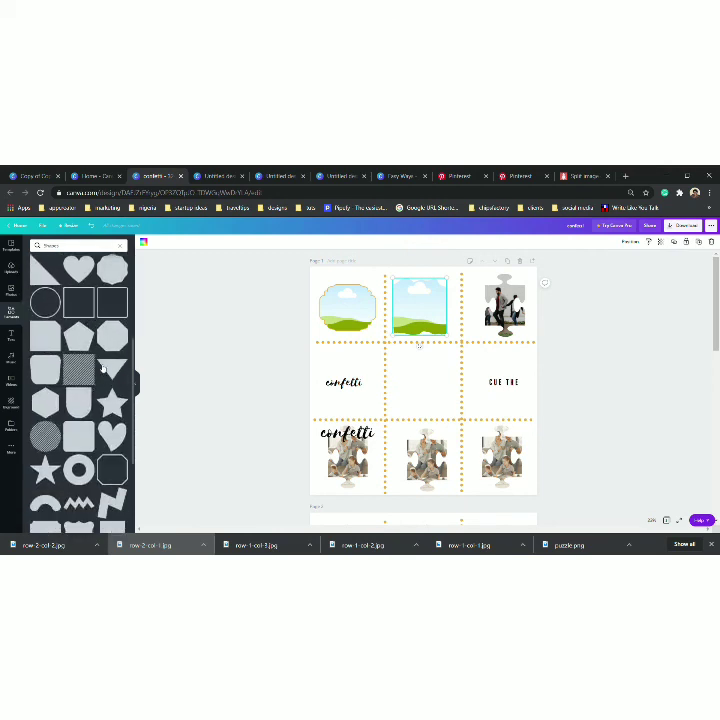
{"action": "left_click", "coordinate": [112, 433]}
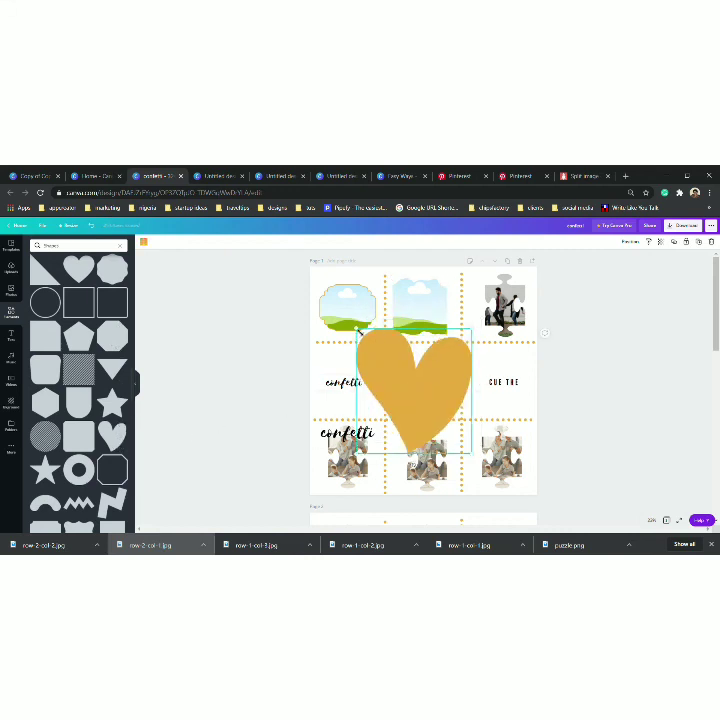
{"action": "left_click_drag", "start_coordinate": [365, 324], "coordinate": [397, 373]}
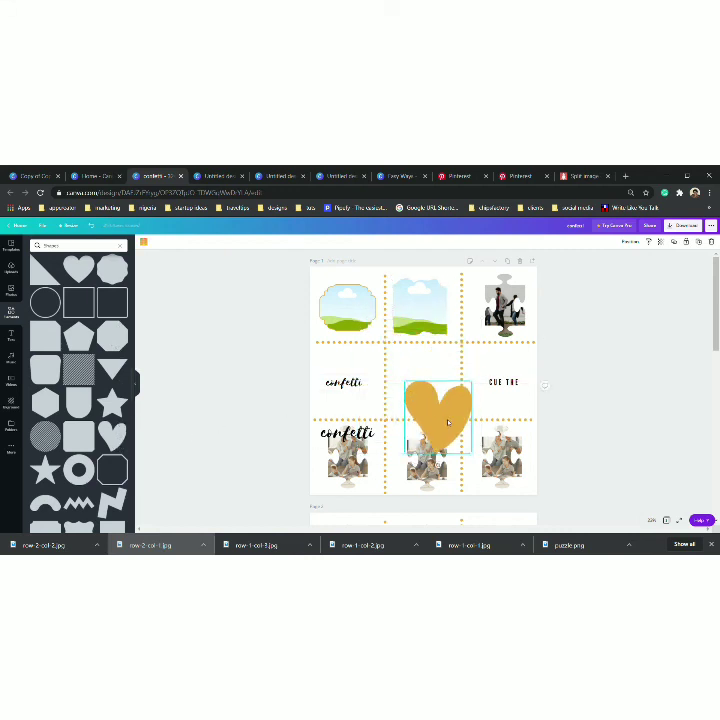
{"action": "left_click_drag", "start_coordinate": [447, 423], "coordinate": [434, 385]}
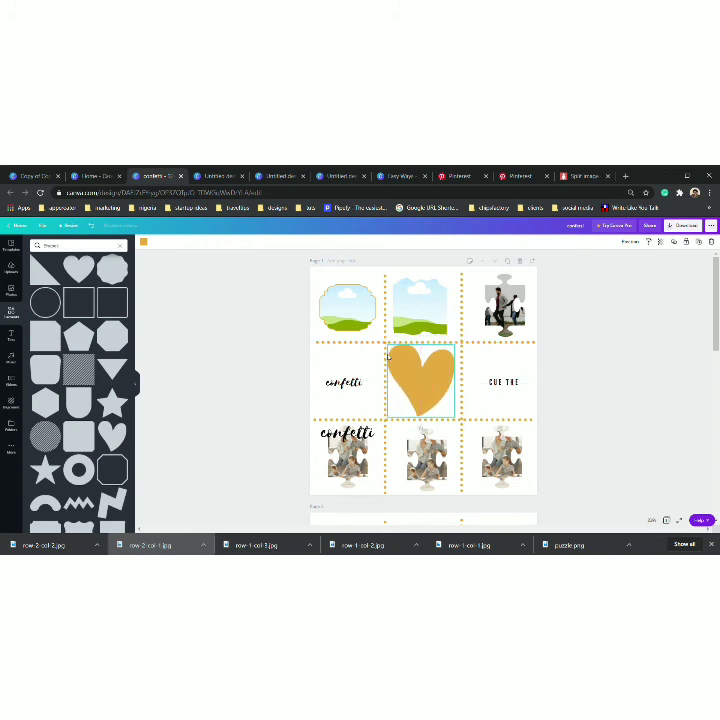
{"action": "left_click_drag", "start_coordinate": [388, 344], "coordinate": [394, 353]}
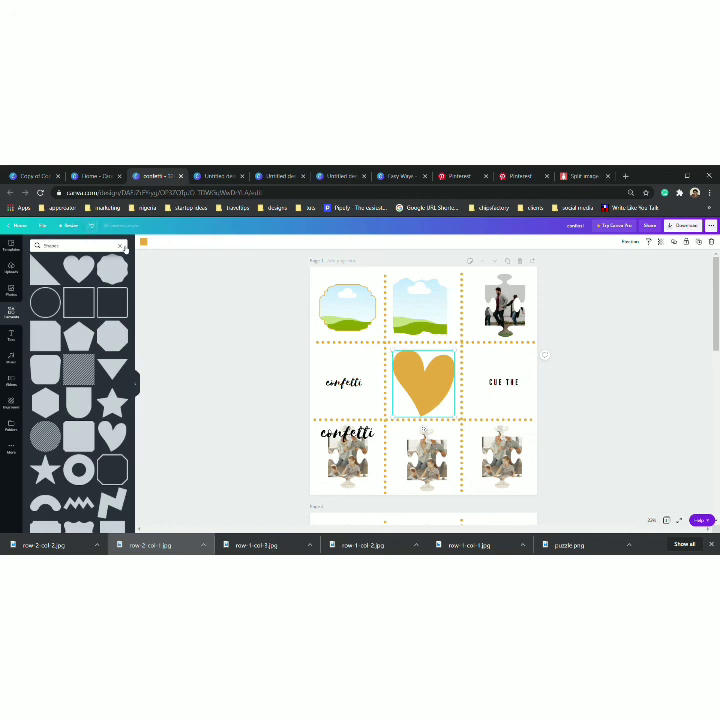
Delete the two vertical and two horizontal dotted divider lines from the first page.
{"action": "left_click", "coordinate": [122, 246]}
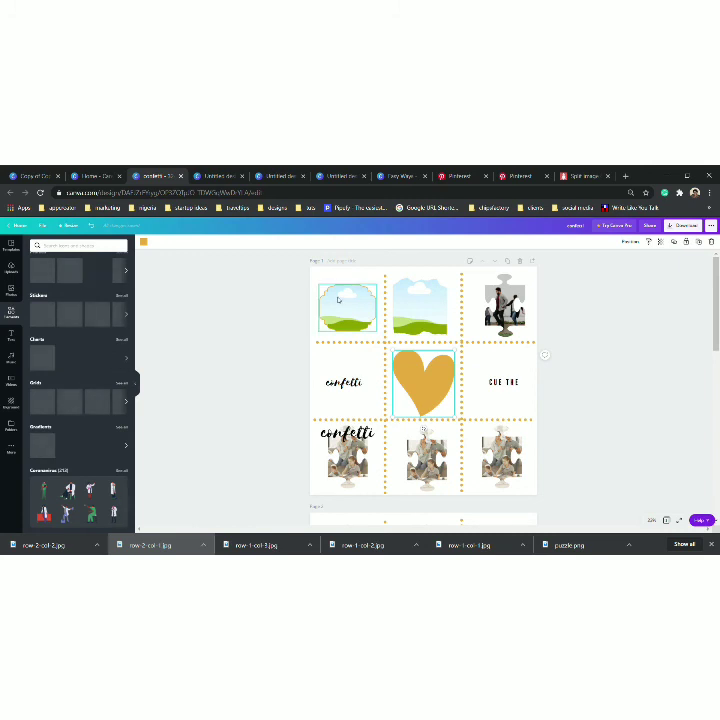
{"action": "left_click", "coordinate": [346, 342]}
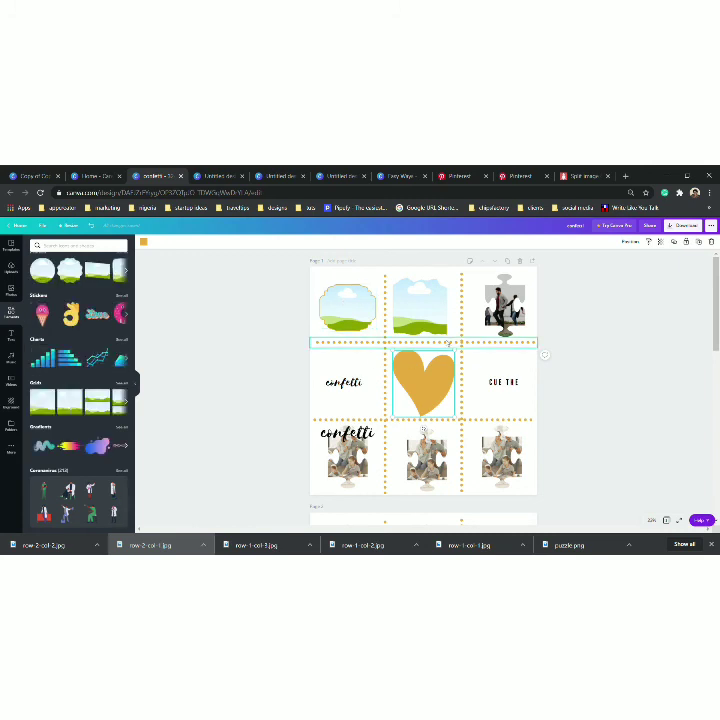
{"action": "left_click", "coordinate": [377, 315]}
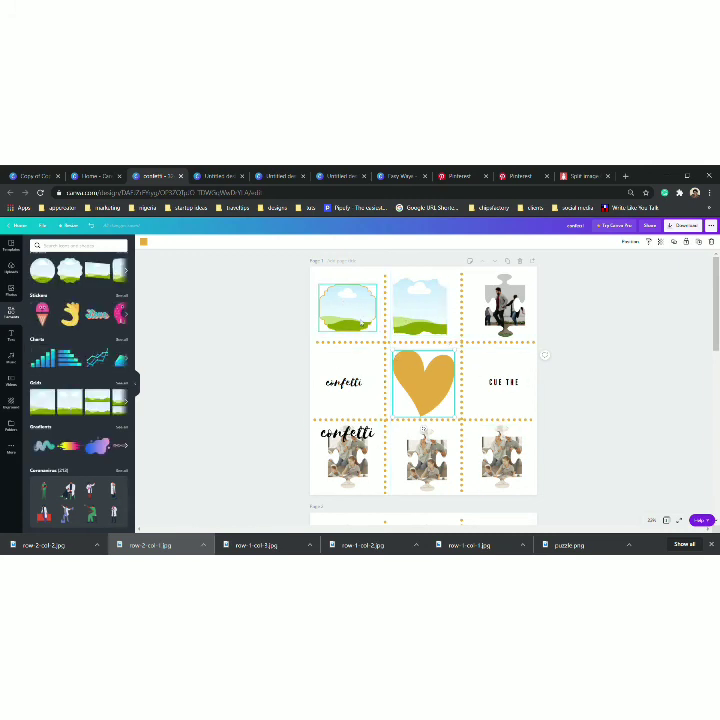
{"action": "left_click", "coordinate": [384, 315]}
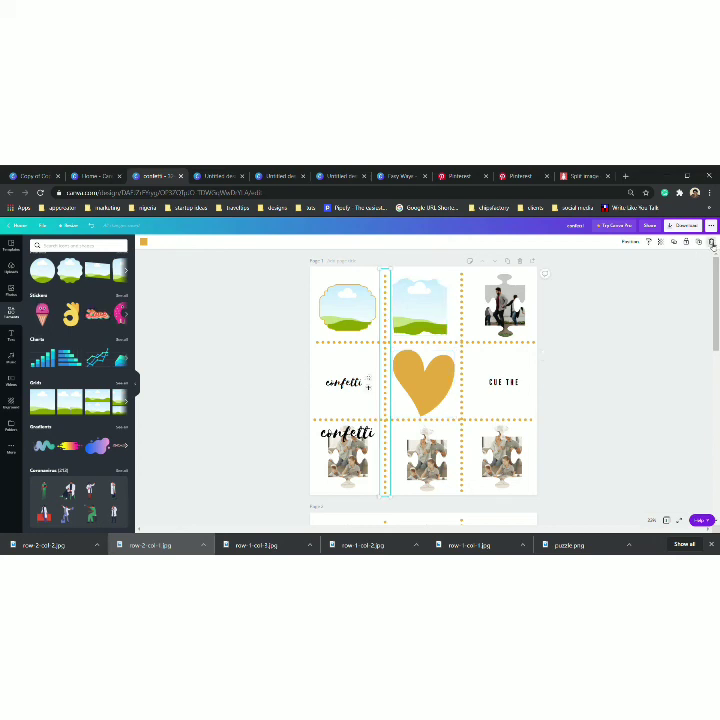
{"action": "key", "text": "Delete"}
{"action": "left_click", "coordinate": [462, 333]}
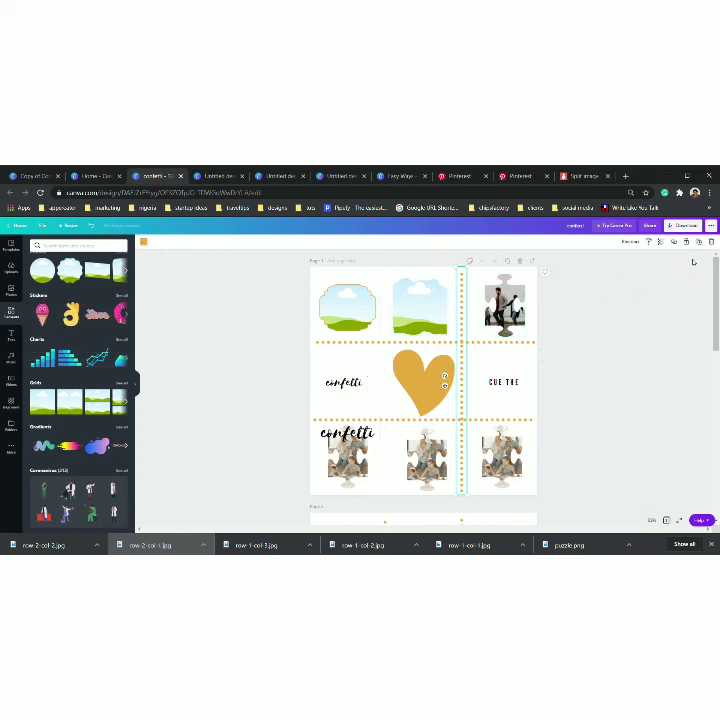
{"action": "left_click", "coordinate": [713, 245]}
{"action": "left_click", "coordinate": [468, 343]}
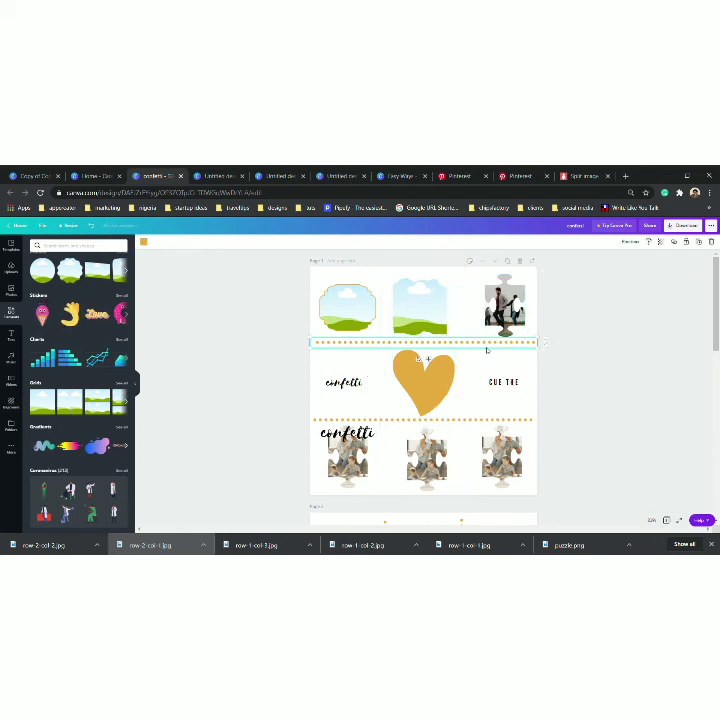
{"action": "key", "text": "Delete"}
{"action": "left_click", "coordinate": [484, 420]}
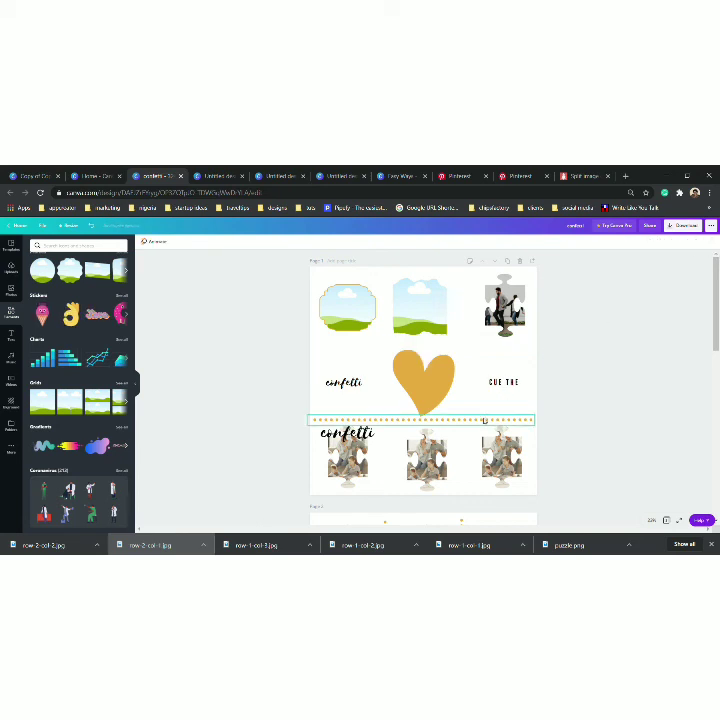
{"action": "left_click", "coordinate": [712, 243]}
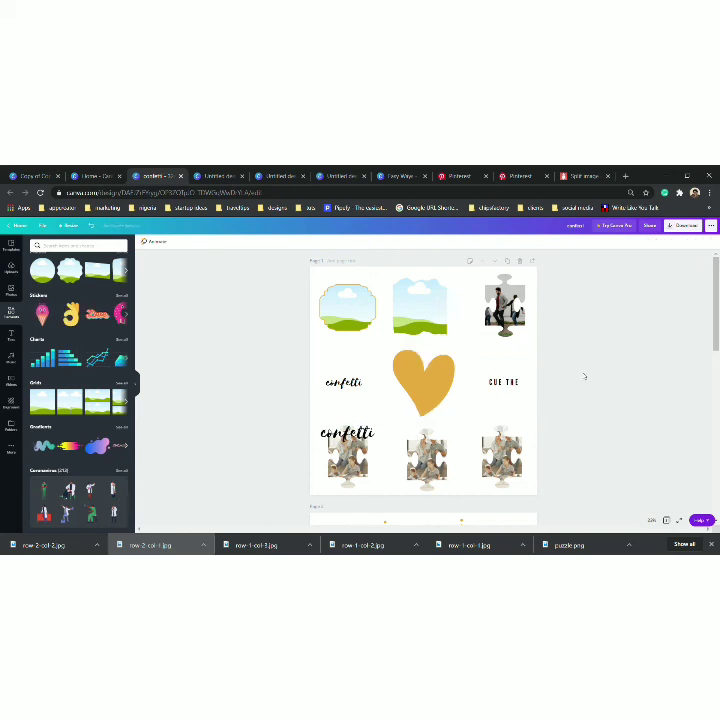
{"action": "scroll", "coordinate": [584, 385], "scroll_direction": "down", "scroll_amount": 1}
{"action": "scroll", "coordinate": [584, 385], "scroll_direction": "down", "scroll_amount": 8}
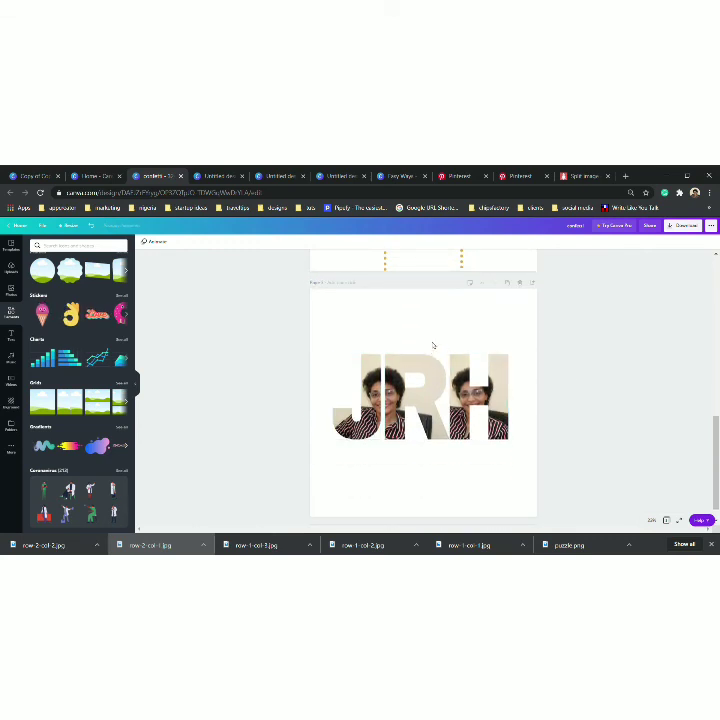
{"action": "left_click", "coordinate": [688, 226]}
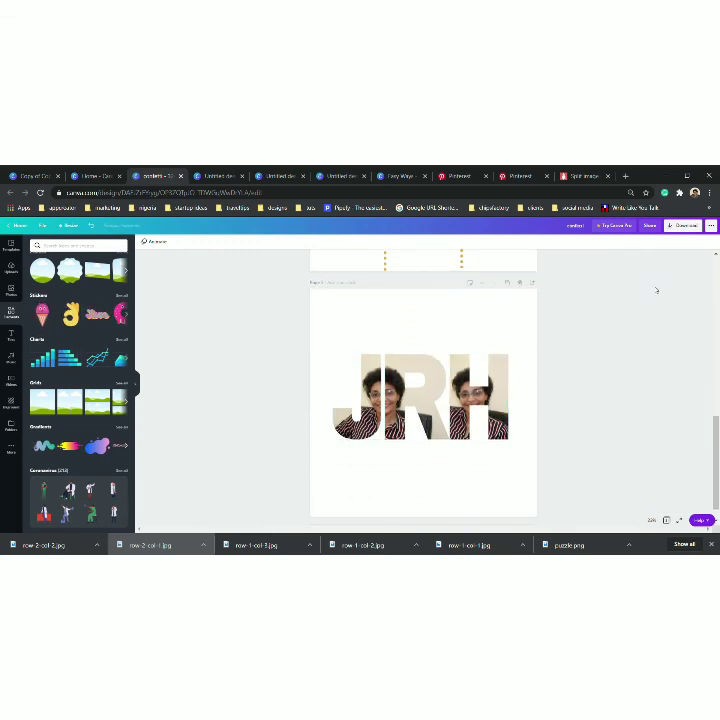